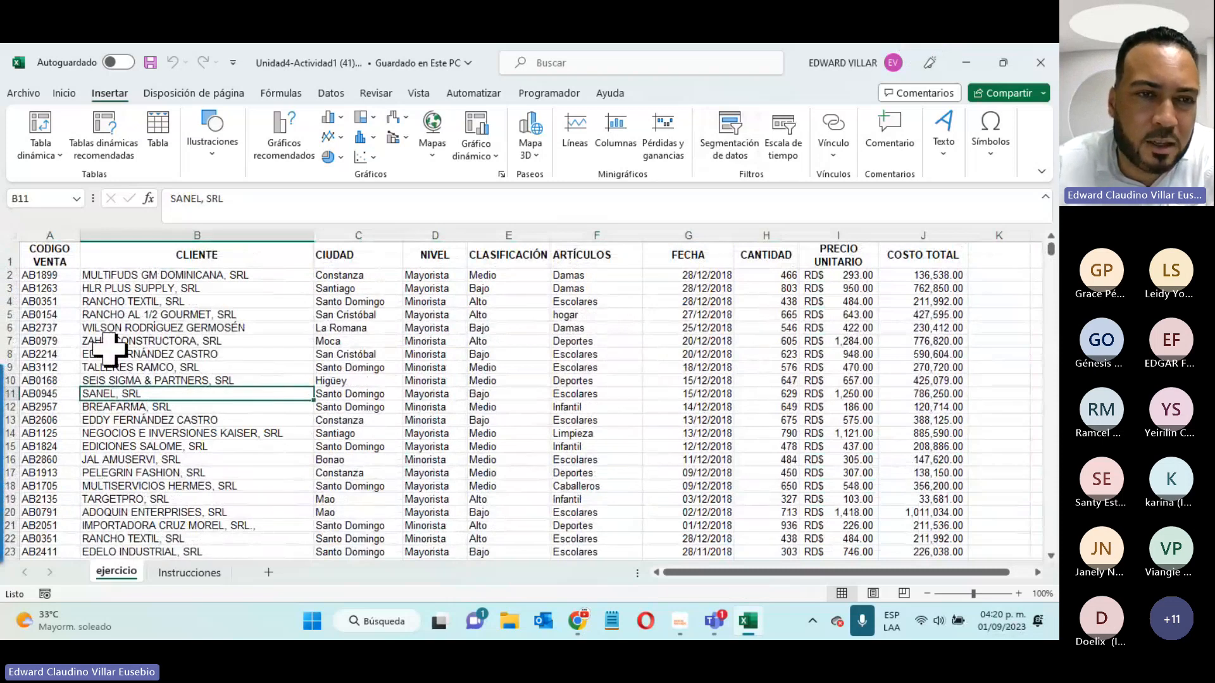
- Insert a pivot table from the ejercicio data range A1:J3300 onto a new worksheet
left_click(401, 330)
left_click(435, 319)
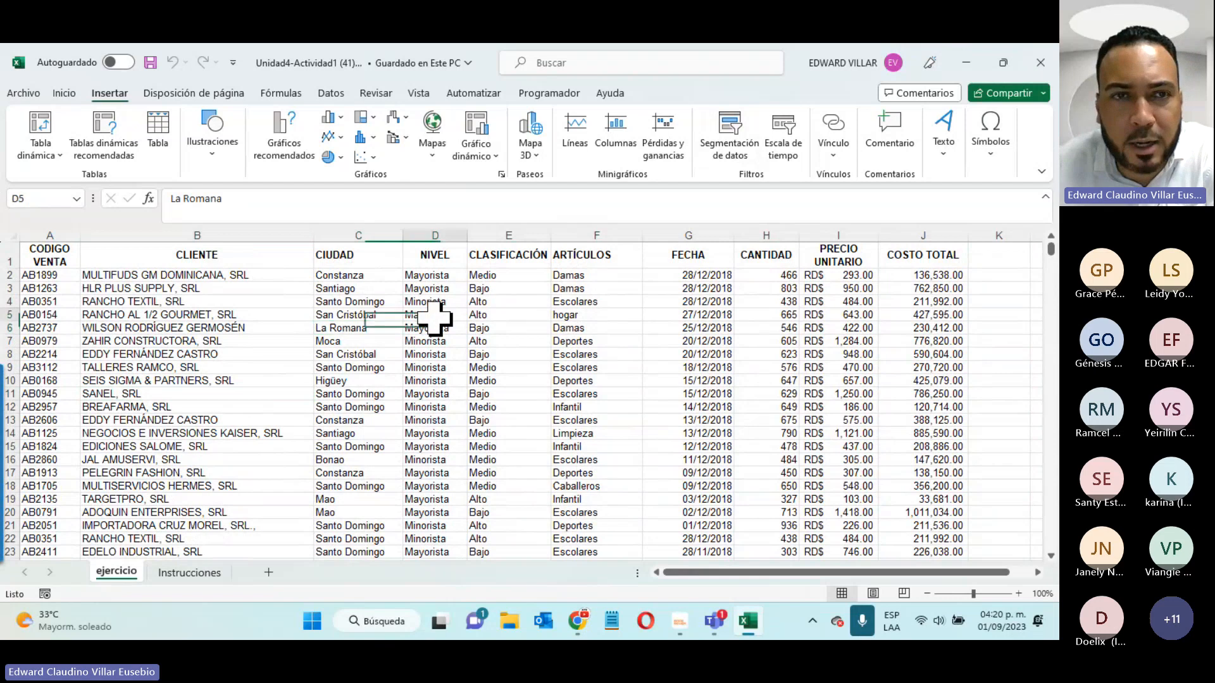
left_click(40, 129)
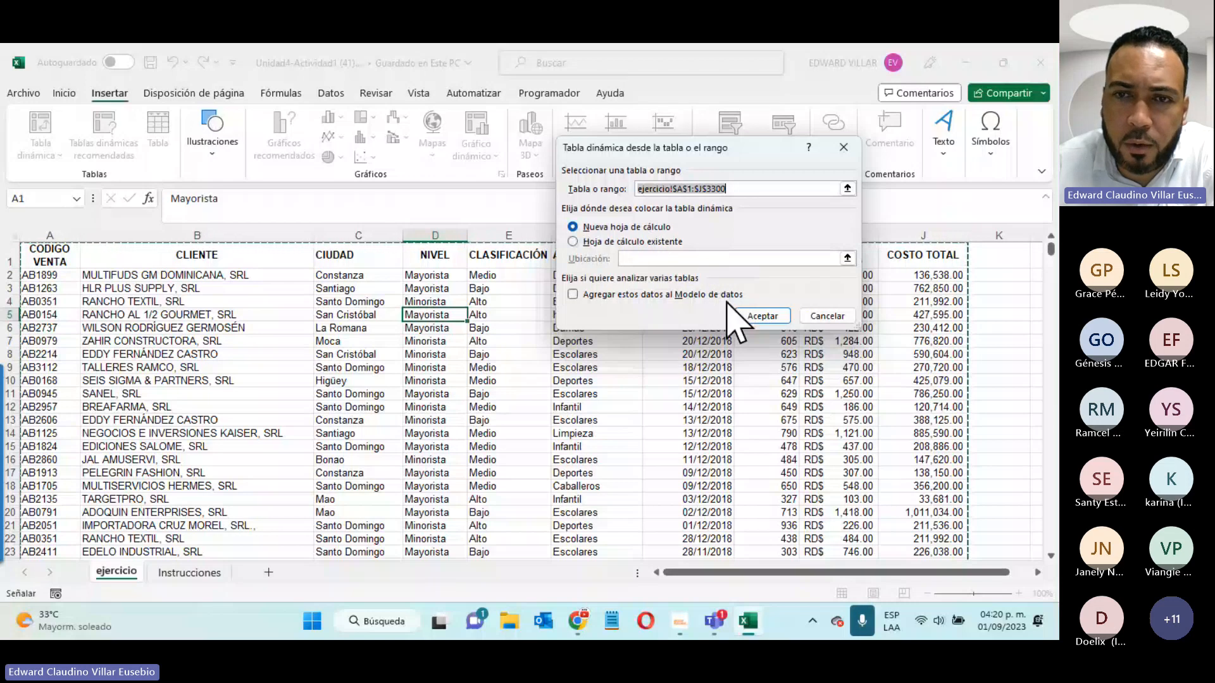
left_click(761, 316)
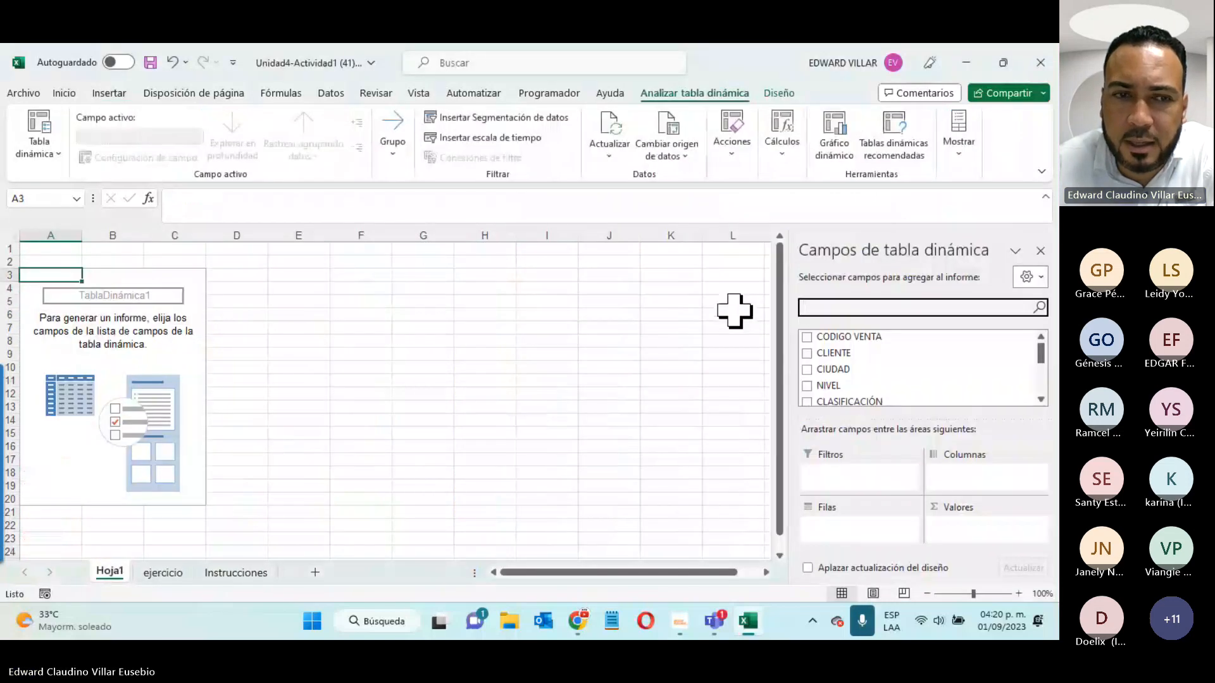
- Rename the Hoja1 sheet to 'Tabla Dinamica 1'
right_click(112, 571)
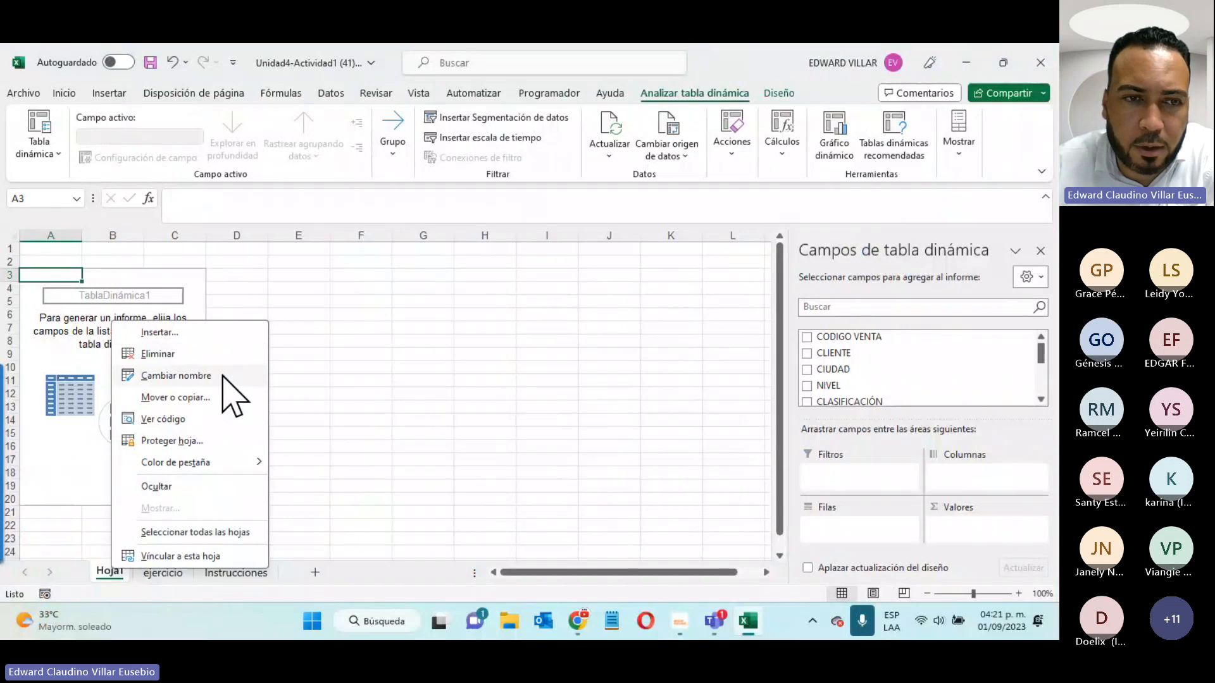
left_click(221, 376)
type("Tab")
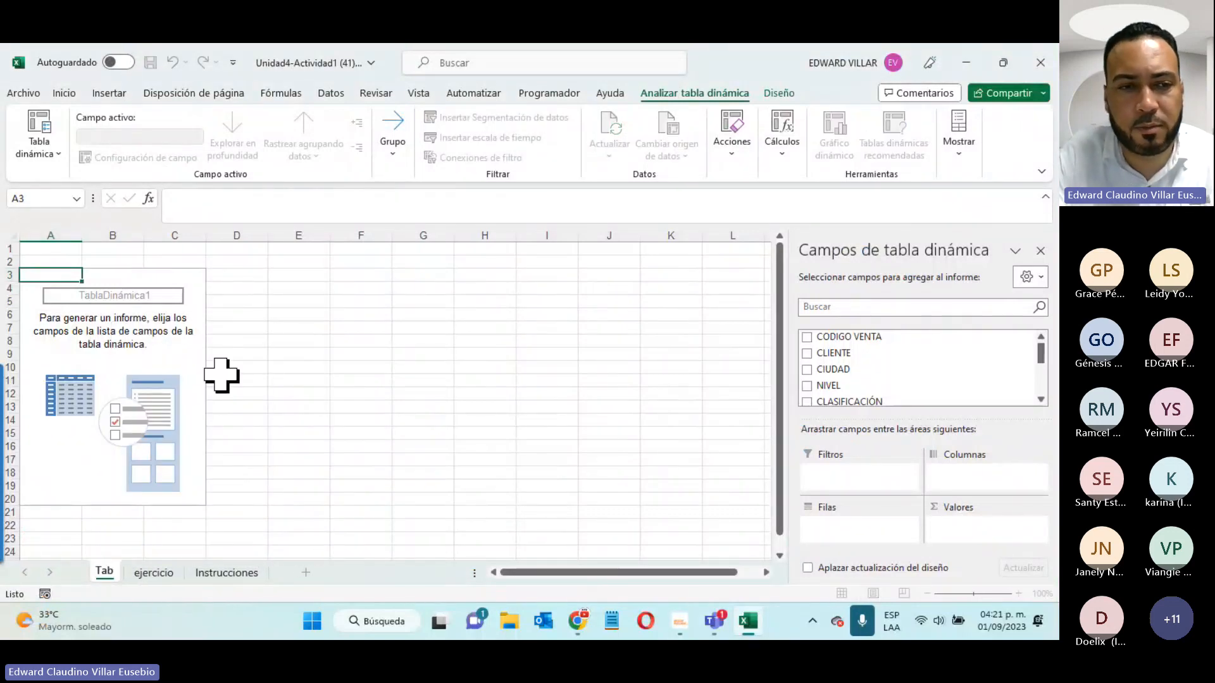
type("la Dinamic")
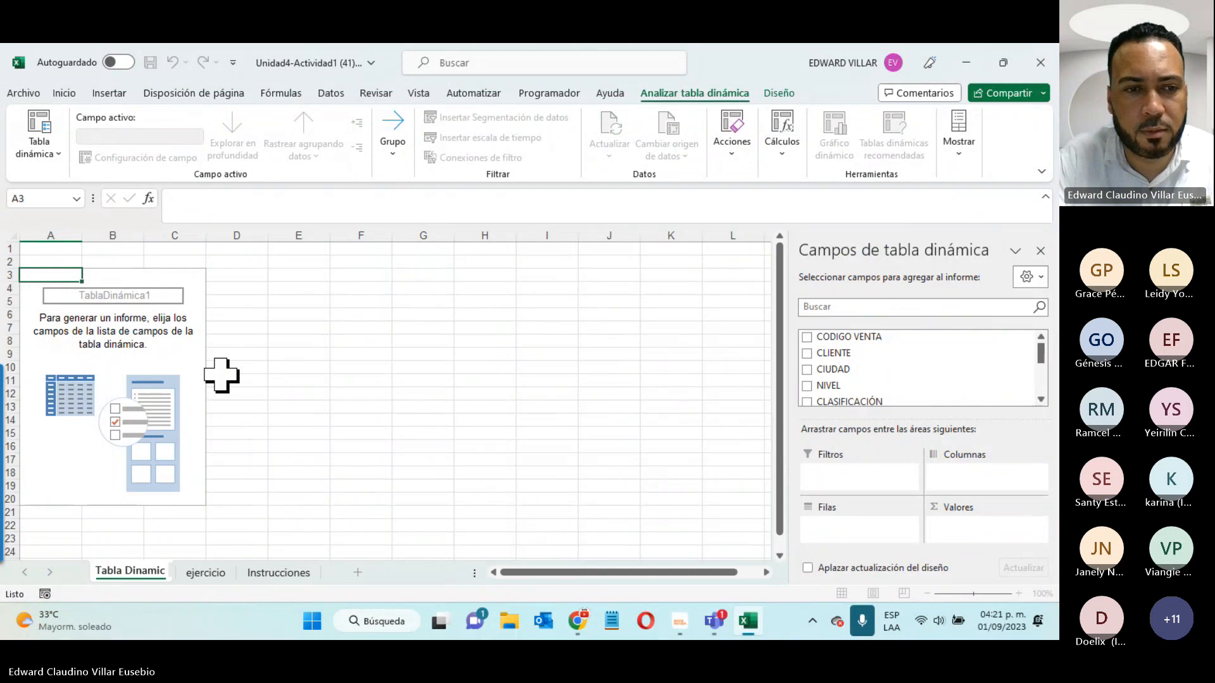
type("a q")
key("BackSpace")
type("1")
key("Return")
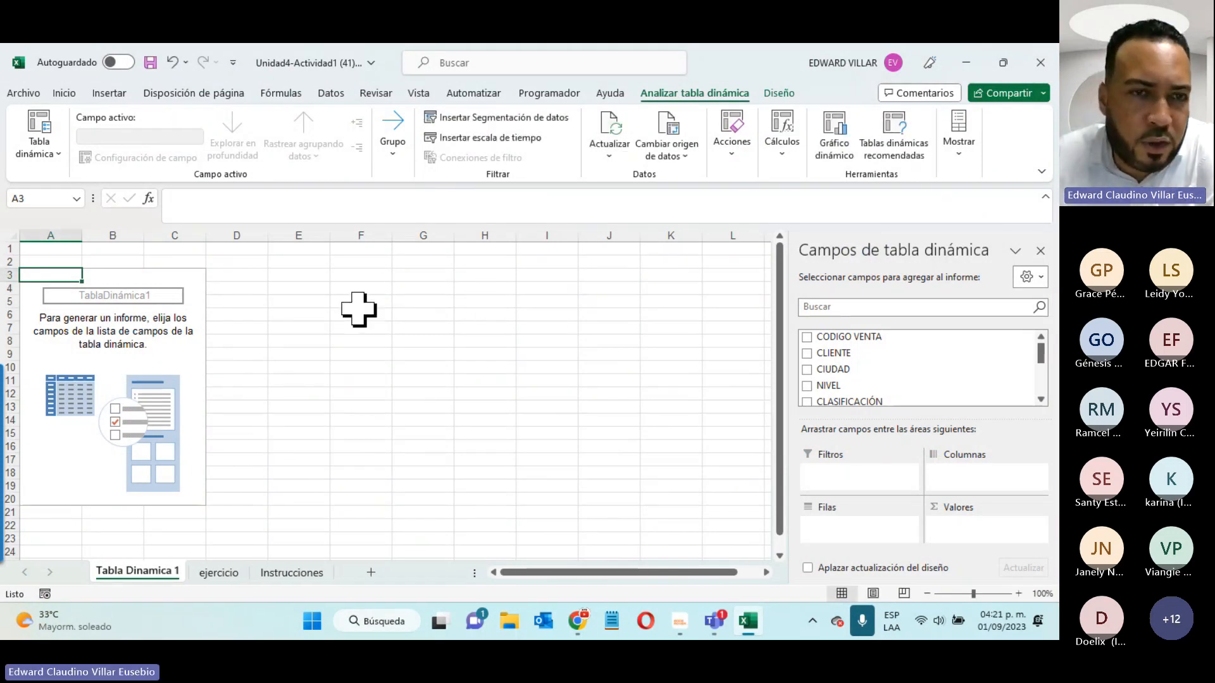
- Select the pivot table so its field list of sales fields appears
left_click(358, 313)
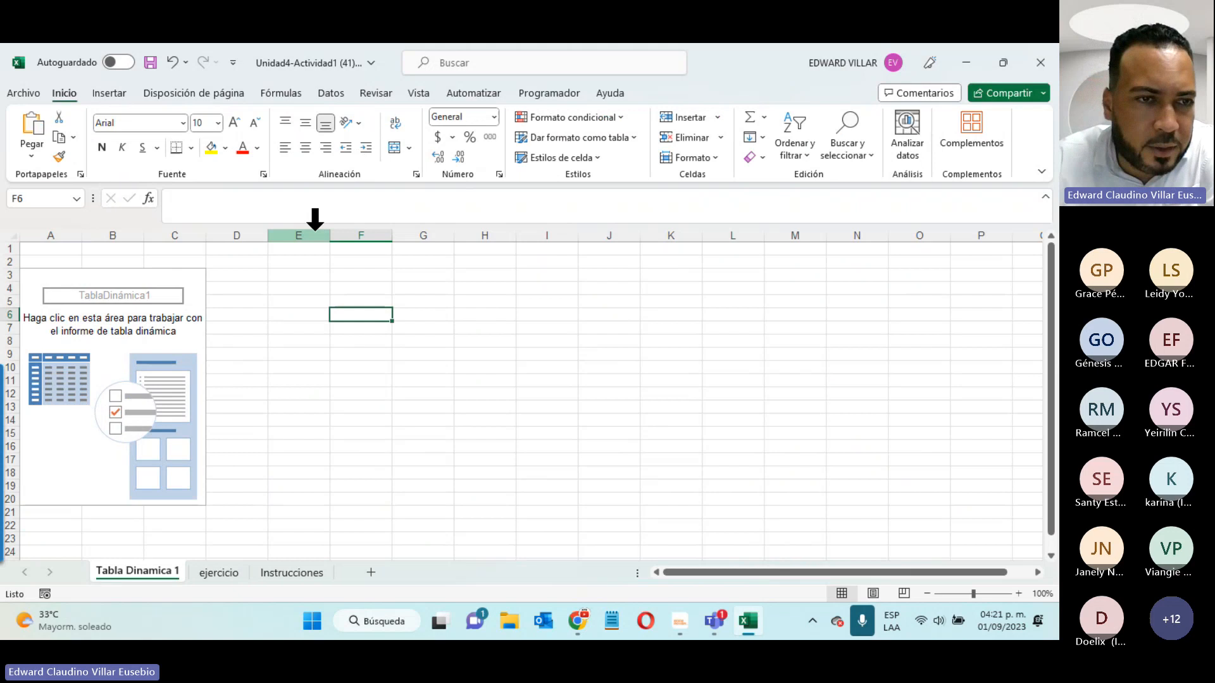
left_click(131, 275)
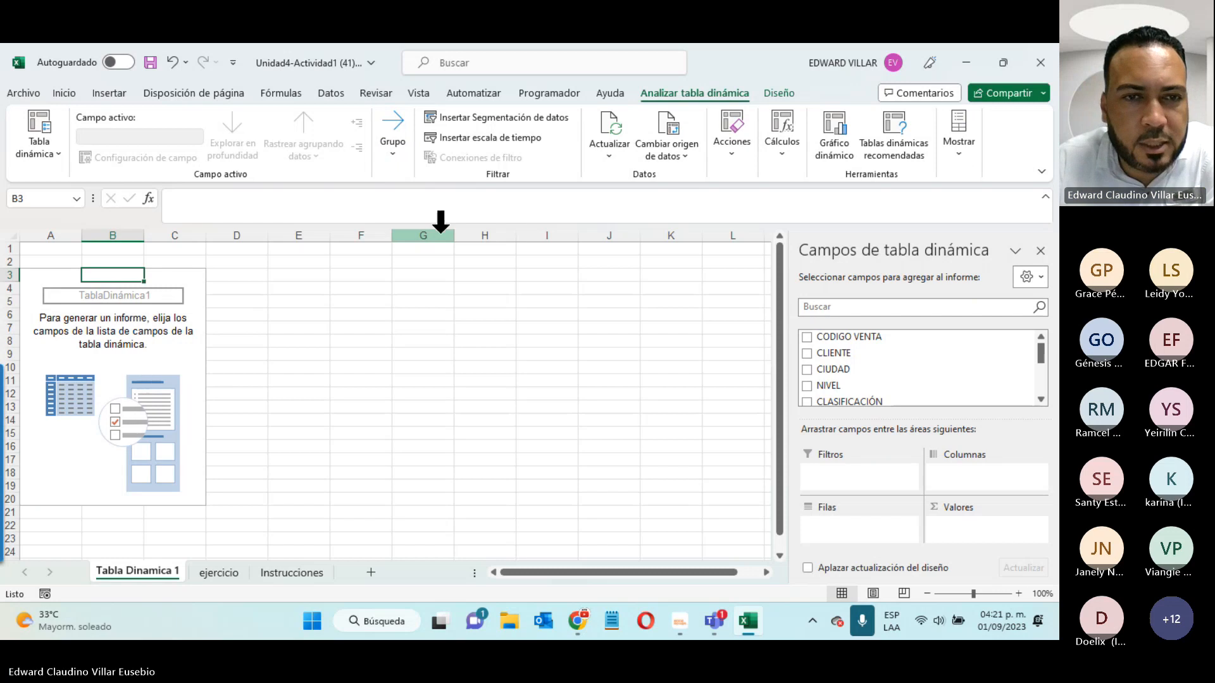
left_click(457, 311)
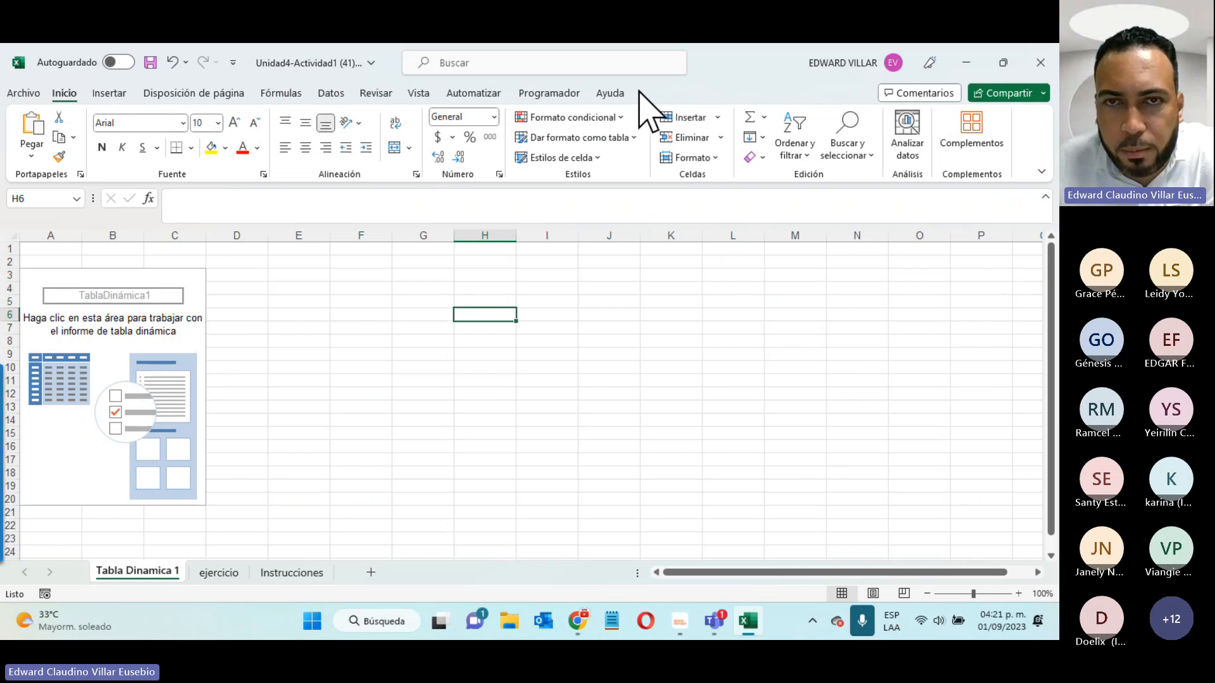
left_click(52, 349)
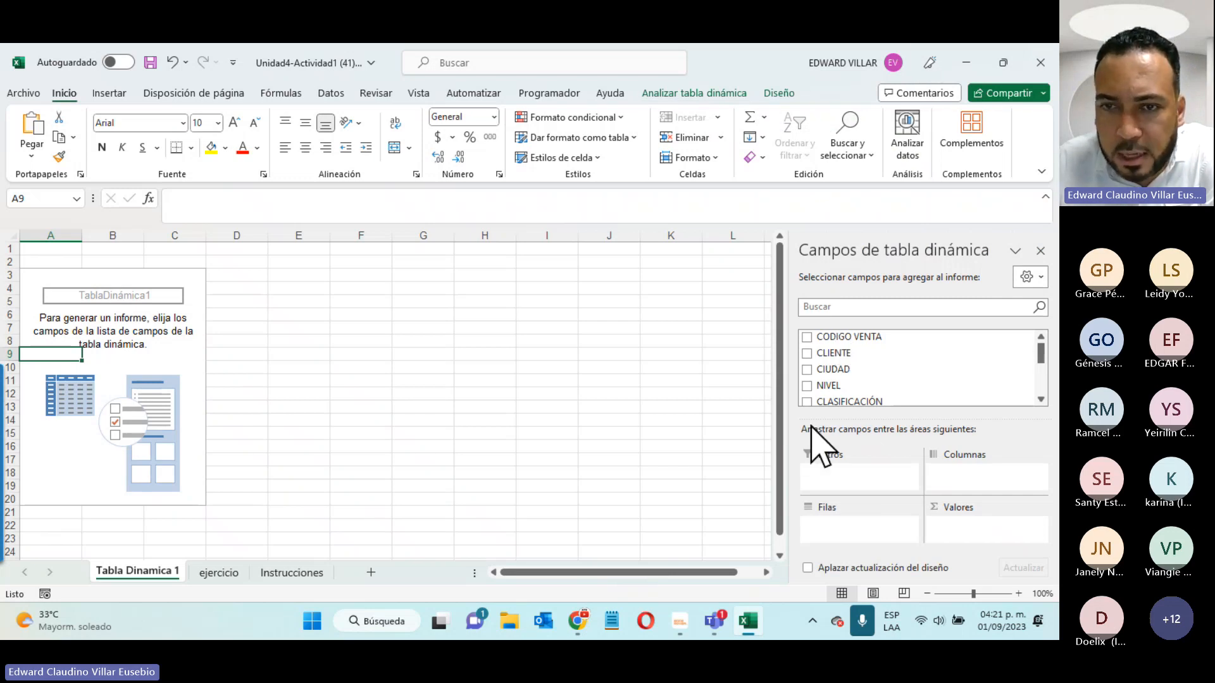
left_click(219, 573)
left_click(63, 256)
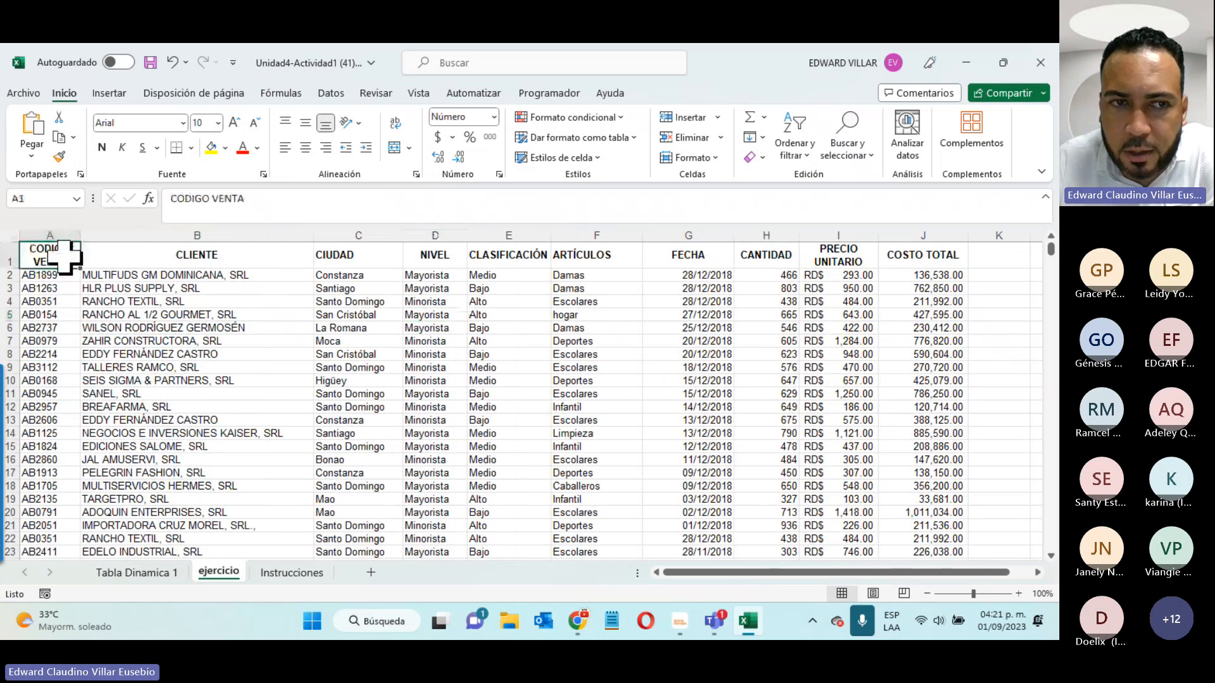
left_click_drag(63, 256, 930, 253)
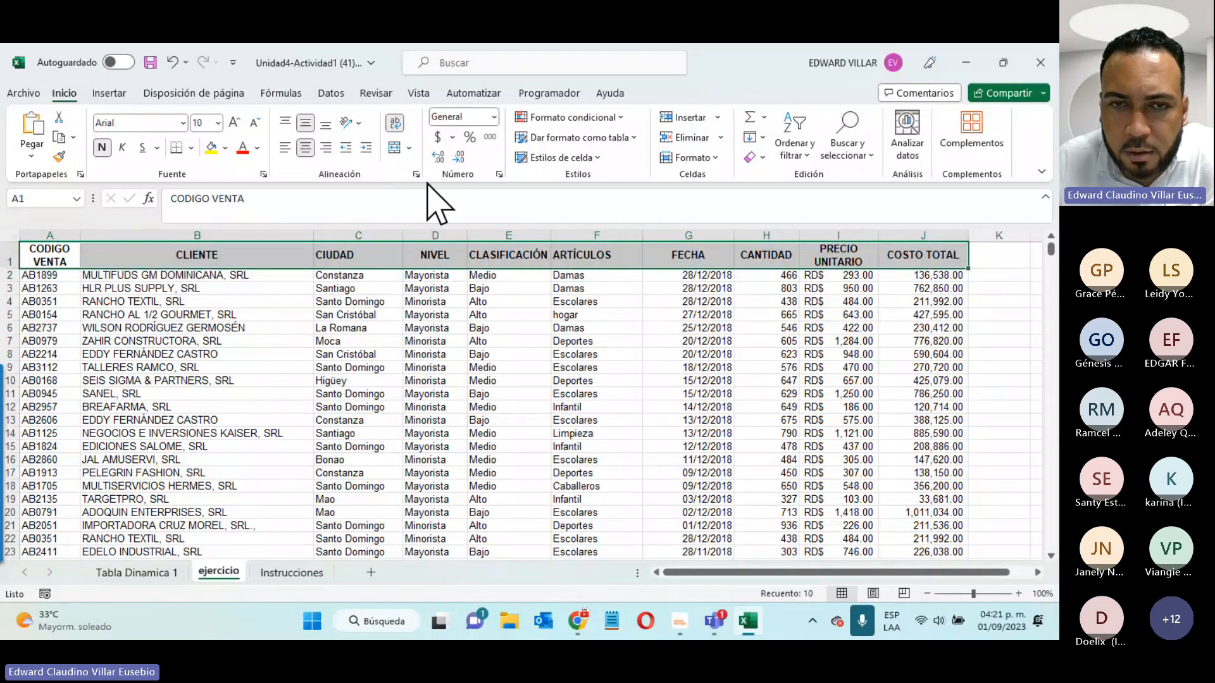
left_click(166, 572)
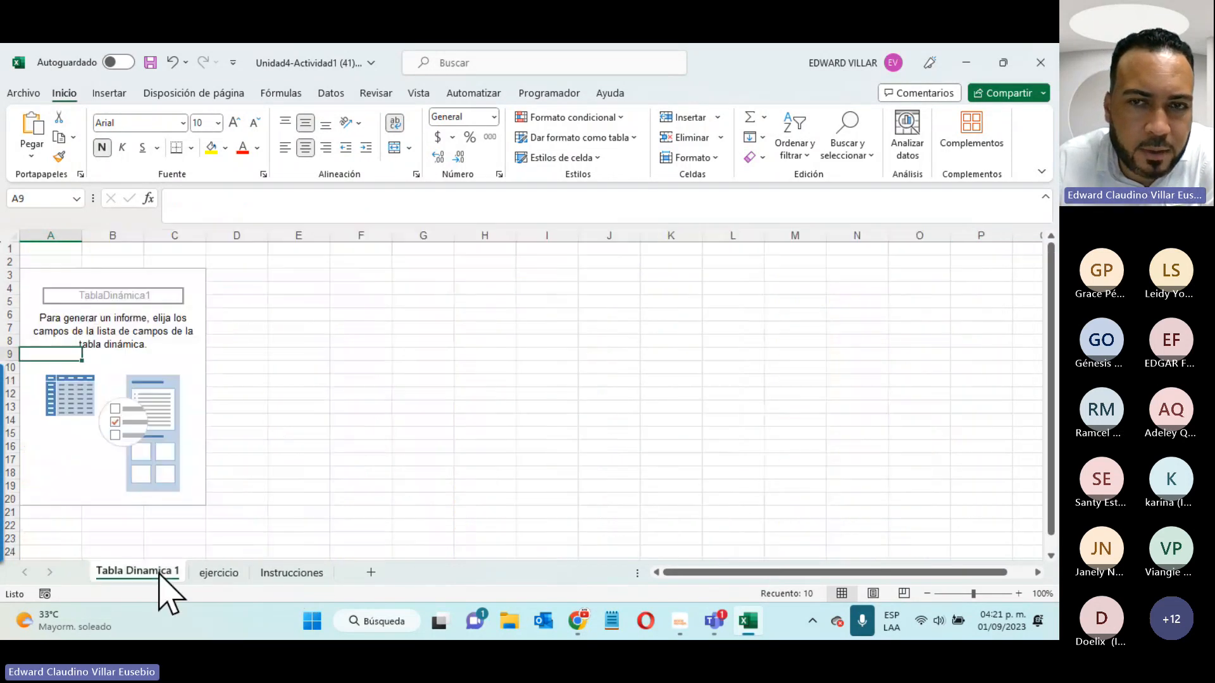
left_click(291, 574)
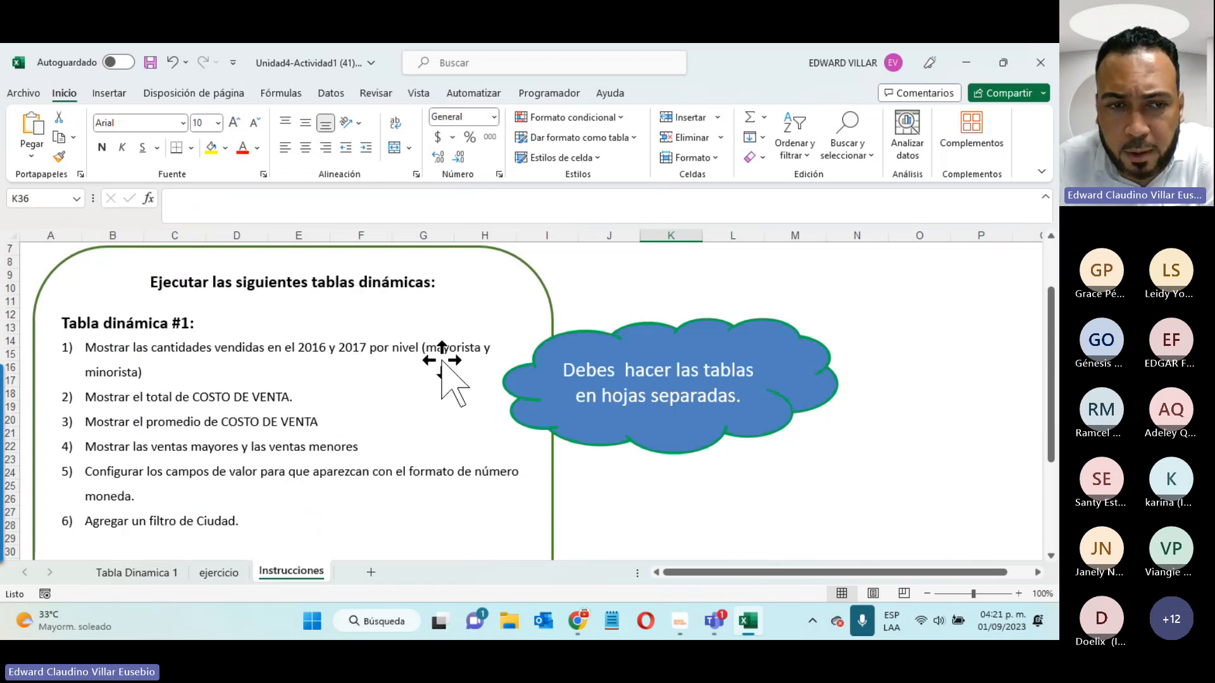
left_click(139, 572)
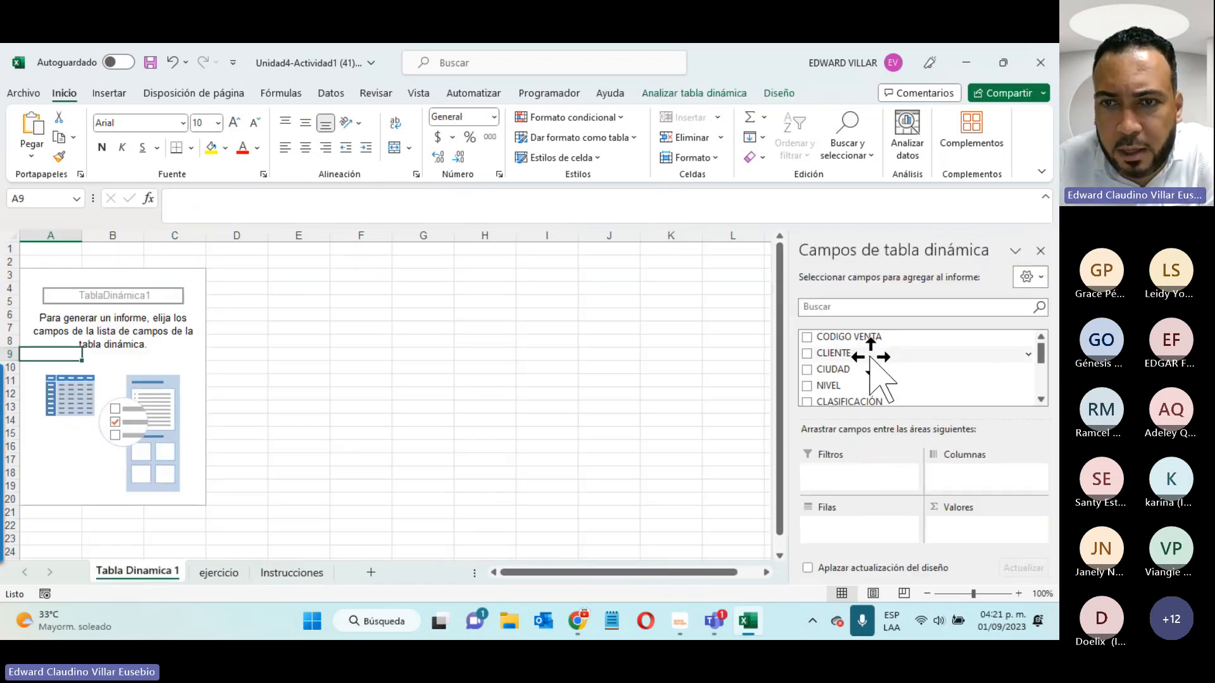
scroll(872, 354, "down", 1)
scroll(877, 371, "down", 1)
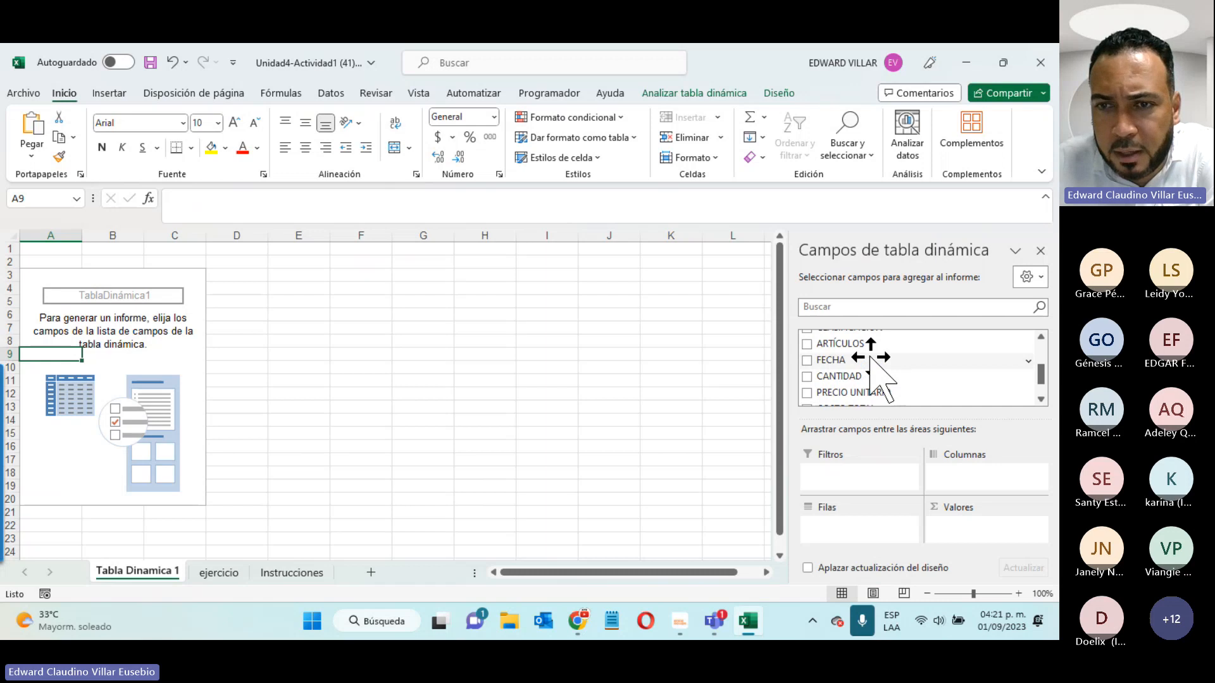
- Add CANTIDAD as a sum, NIVEL as row labels, and FECHA years to the pivot
left_click(807, 377)
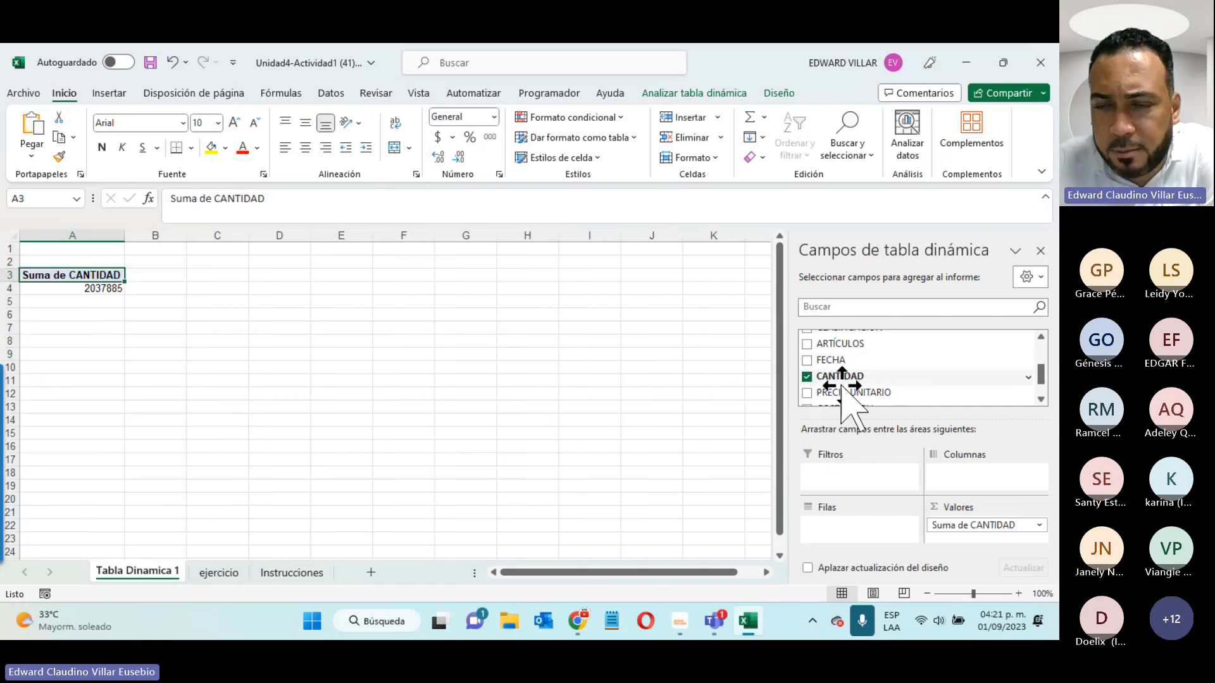
scroll(842, 383, "up", 1)
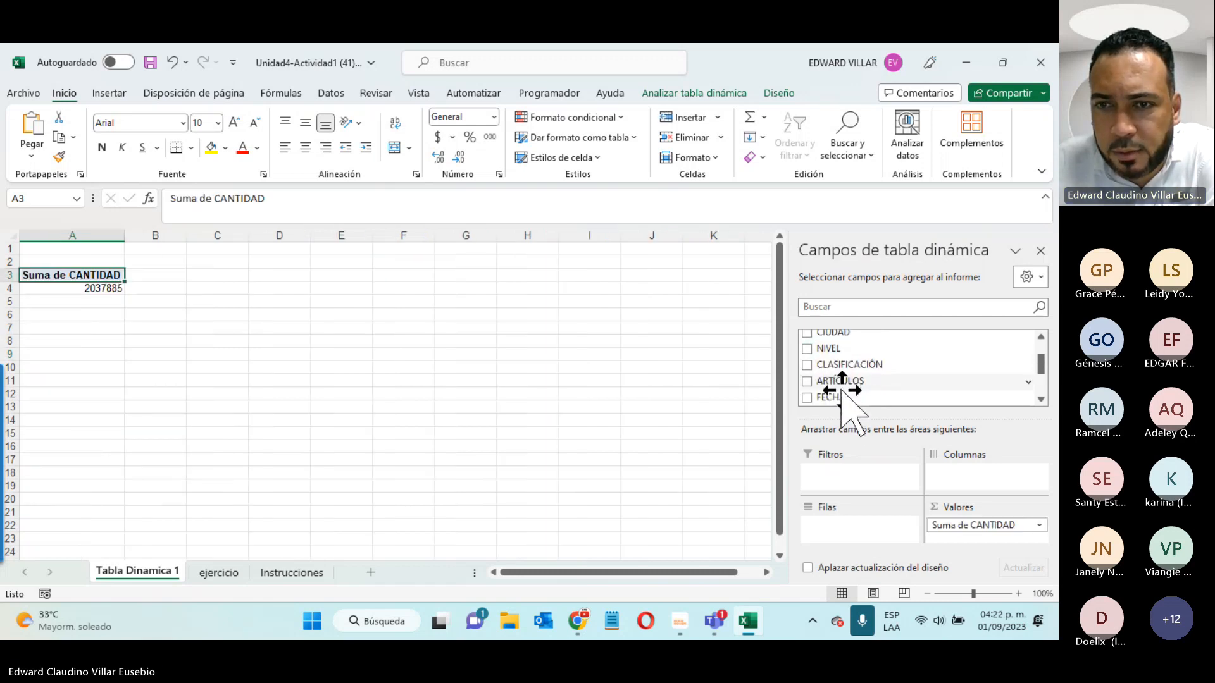
left_click(283, 572)
left_click(142, 571)
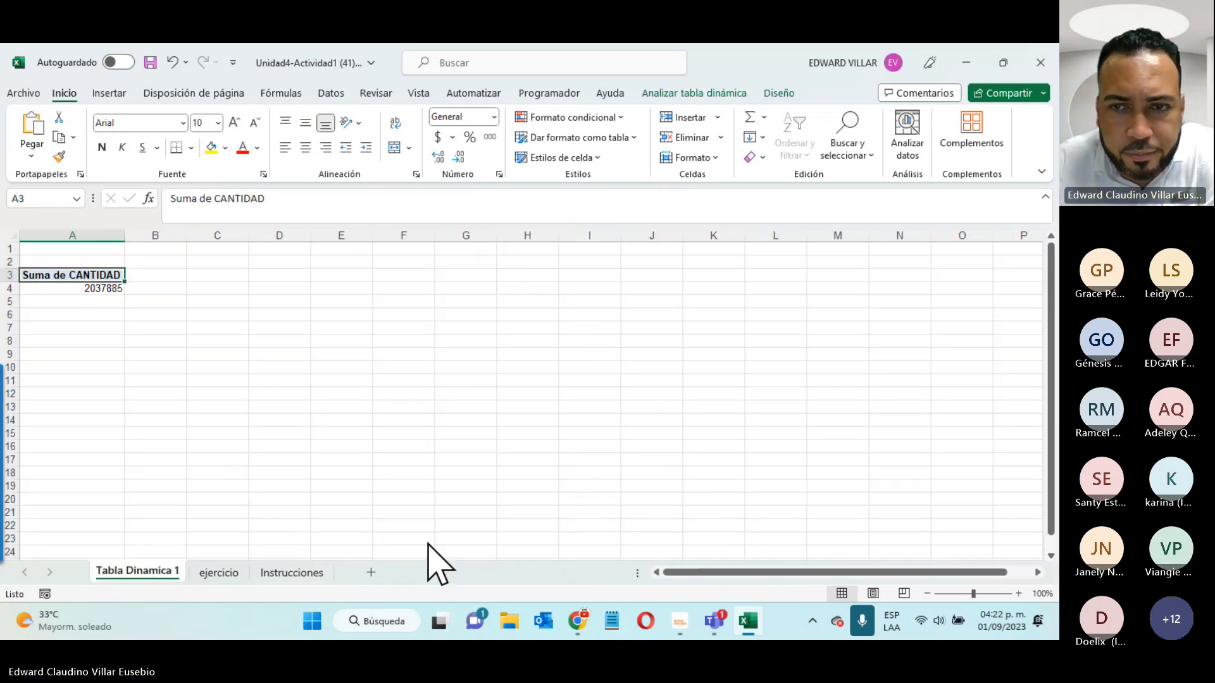
left_click(807, 349)
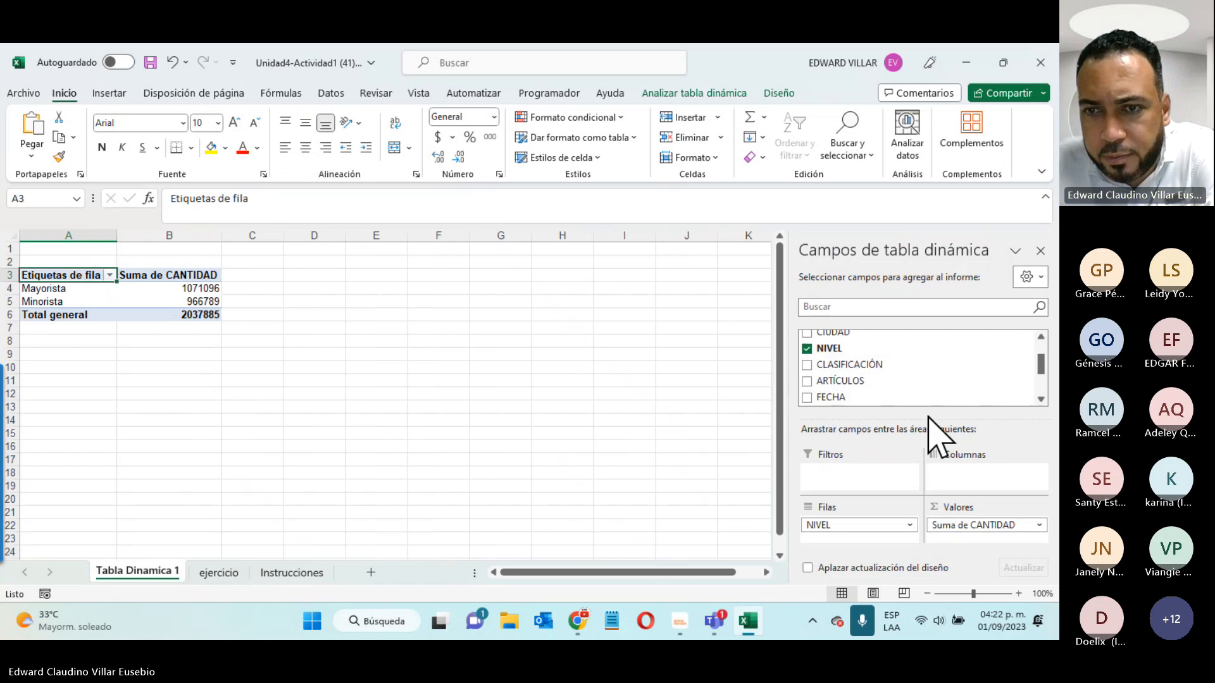
scroll(932, 380, "down", 1)
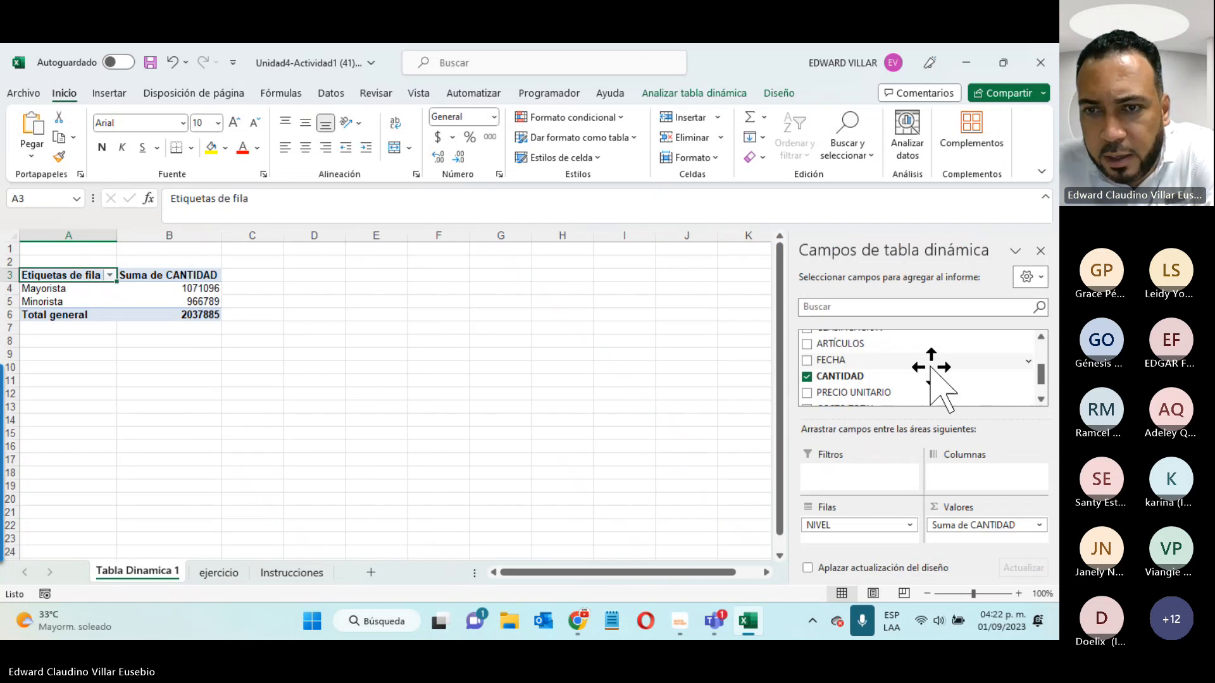
left_click(807, 360)
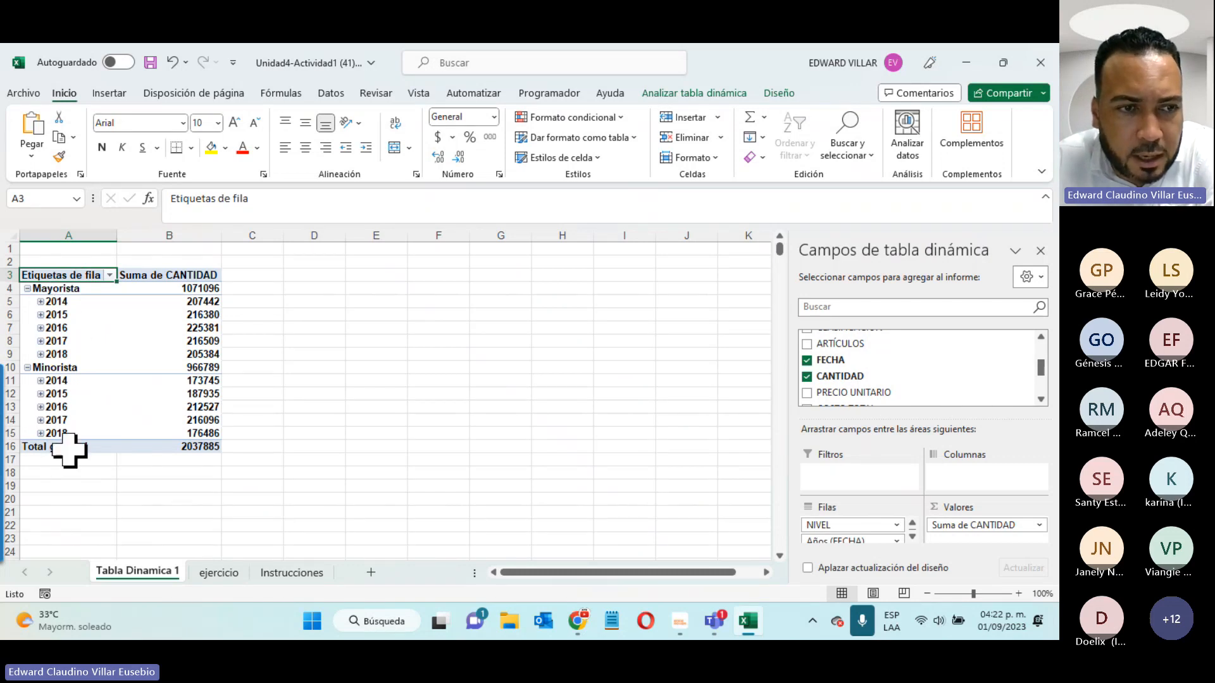
- Review the row-label filter and Rows groupings without making changes
left_click(296, 573)
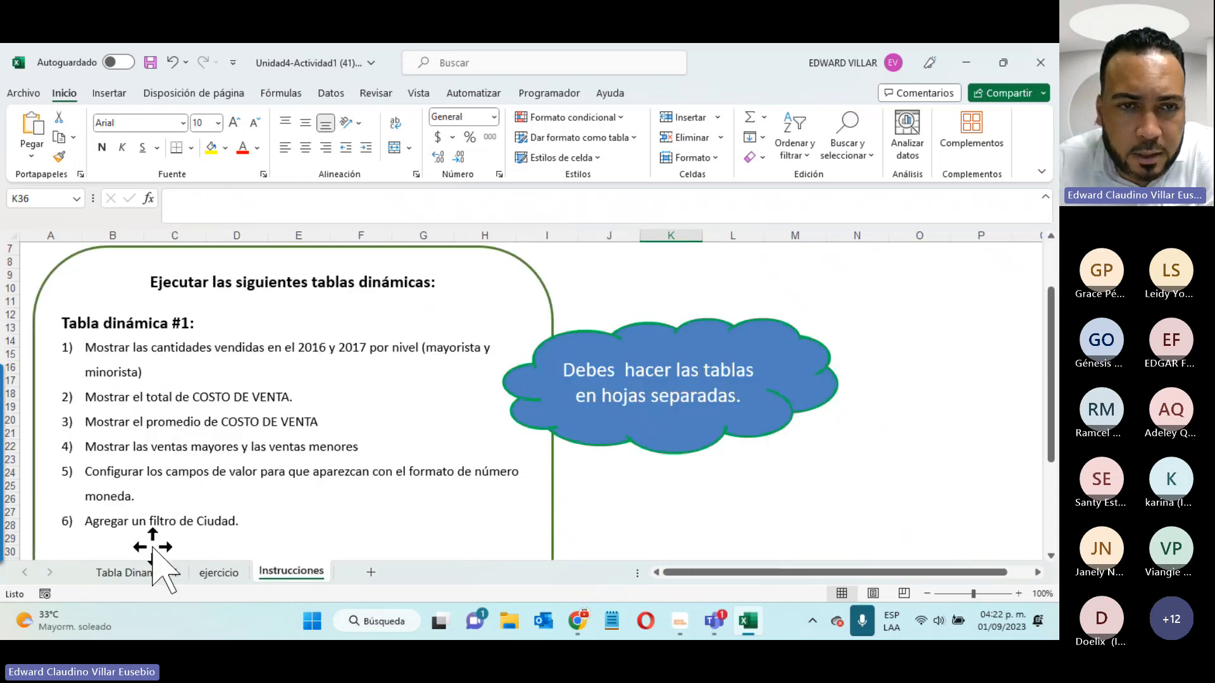
left_click(166, 575)
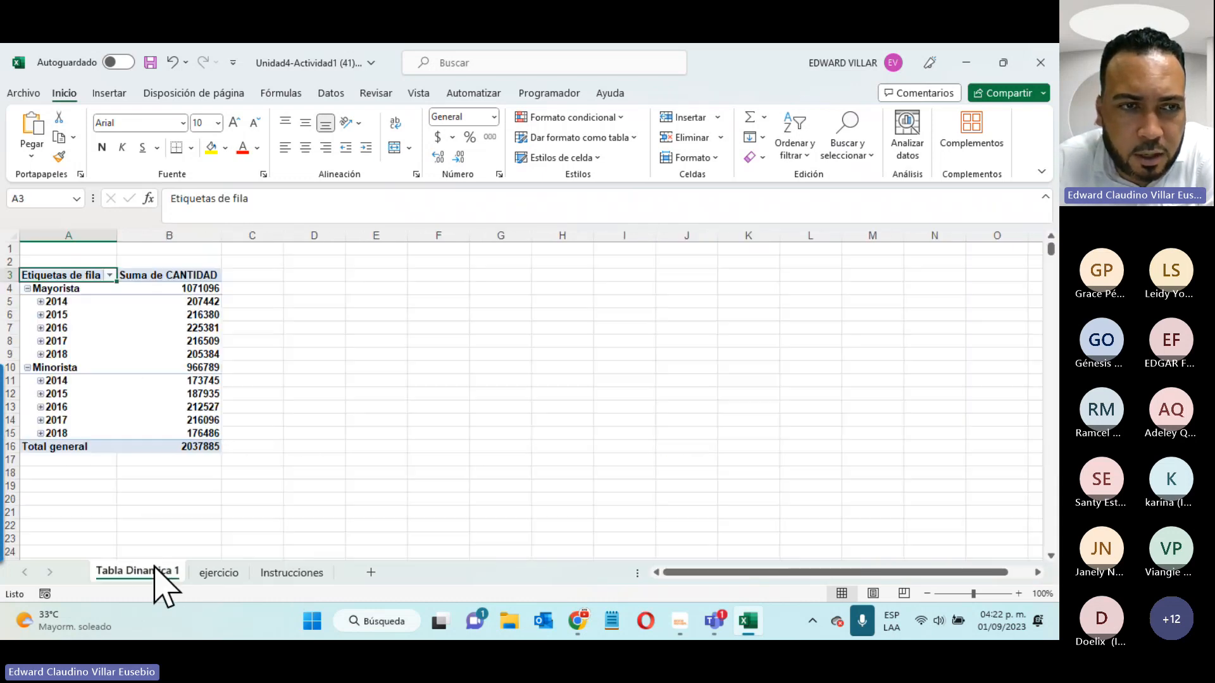
left_click(110, 276)
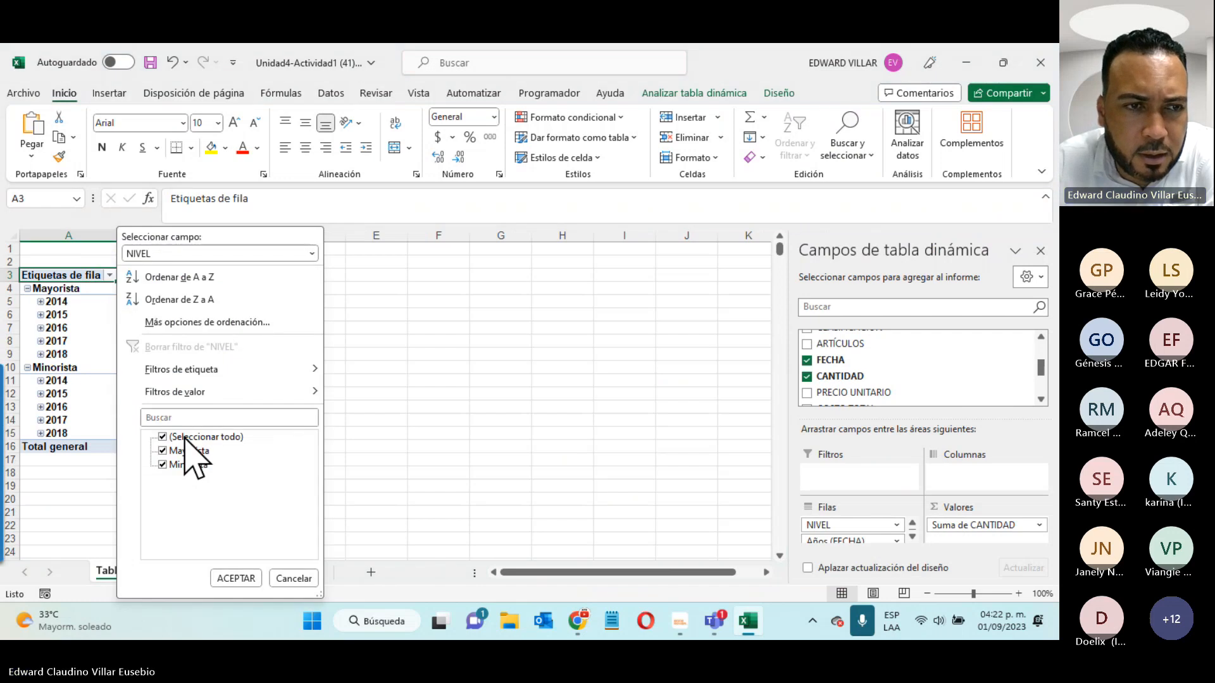
left_click(308, 580)
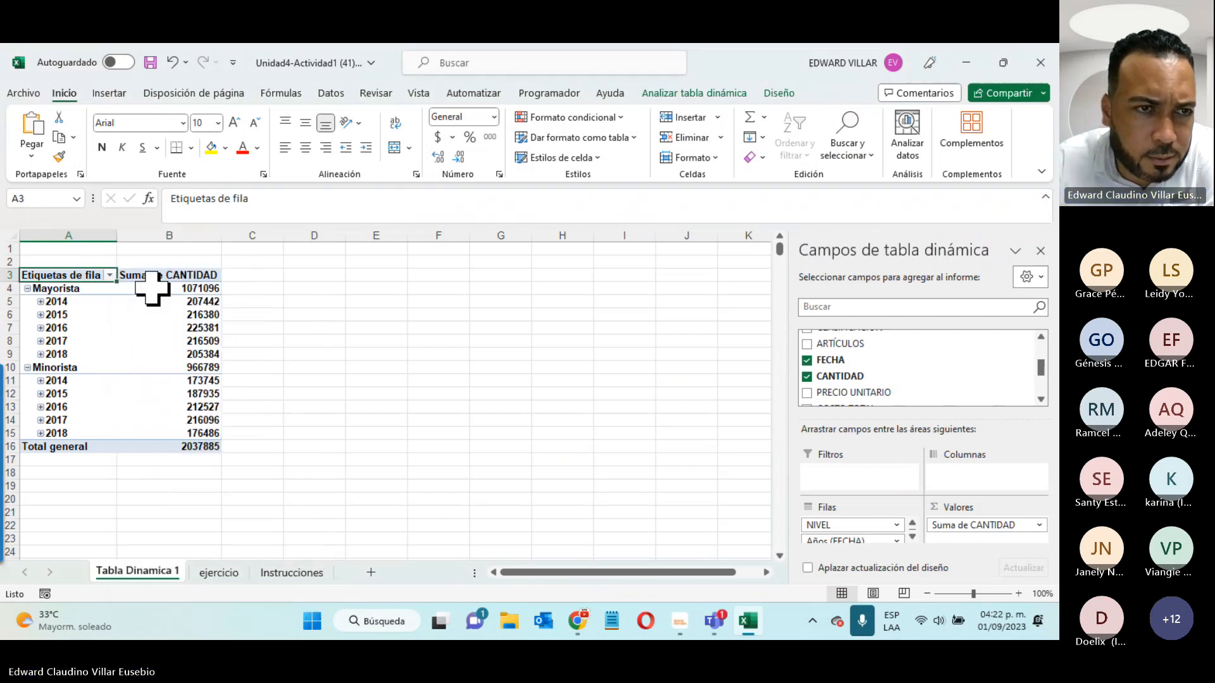
left_click(110, 276)
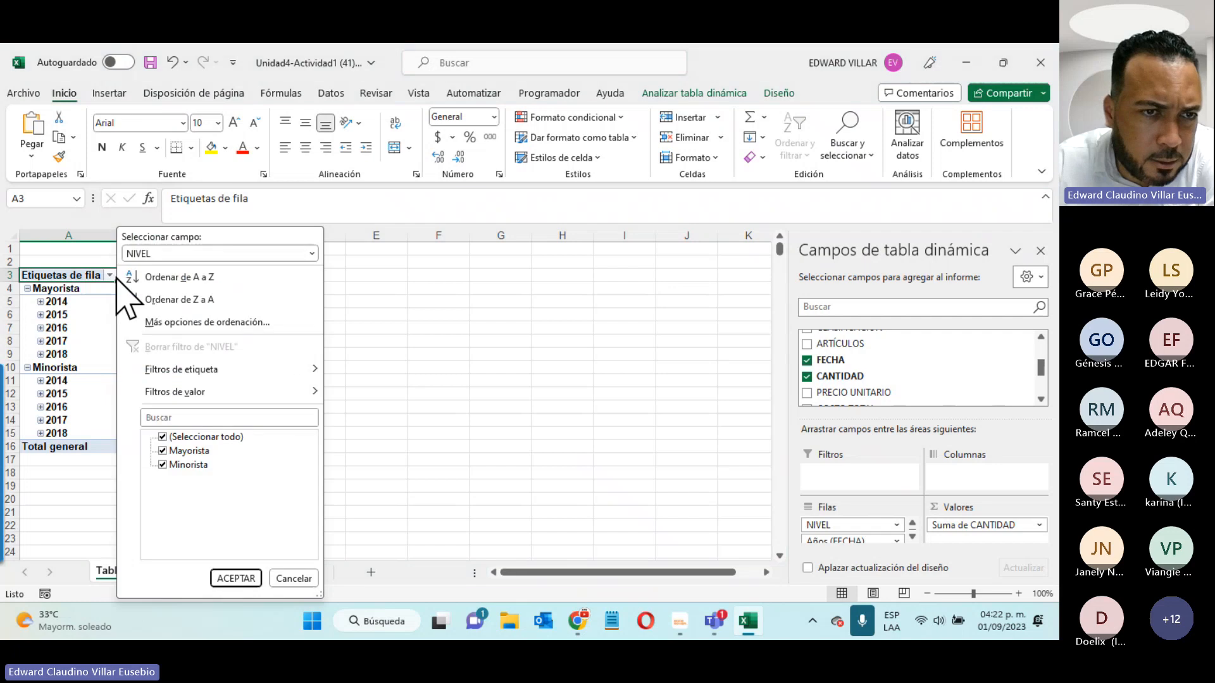
left_click(483, 436)
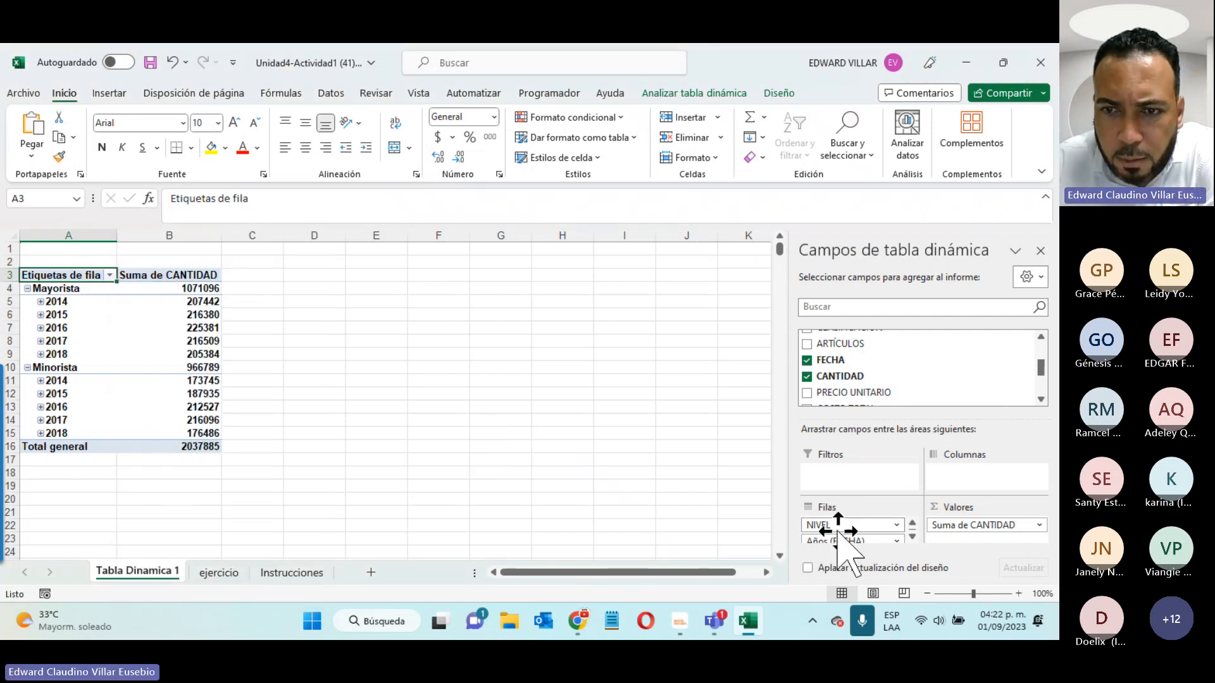
left_click(912, 536)
left_click(912, 537)
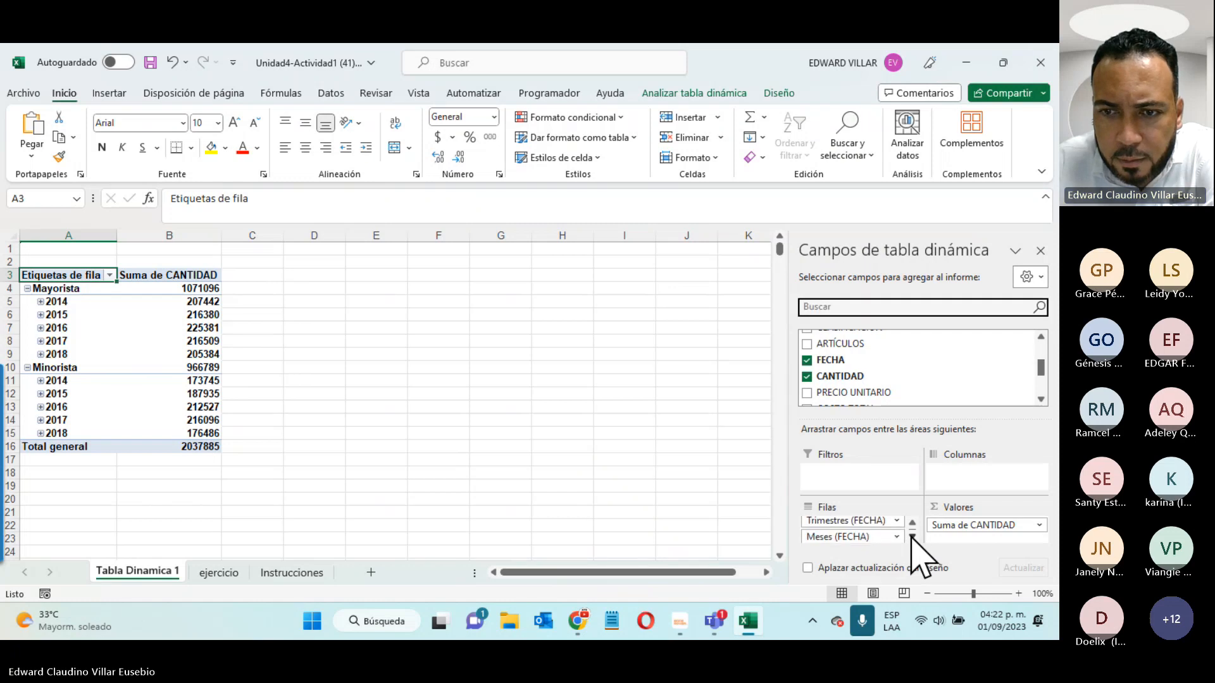
left_click(912, 523)
left_click(912, 523)
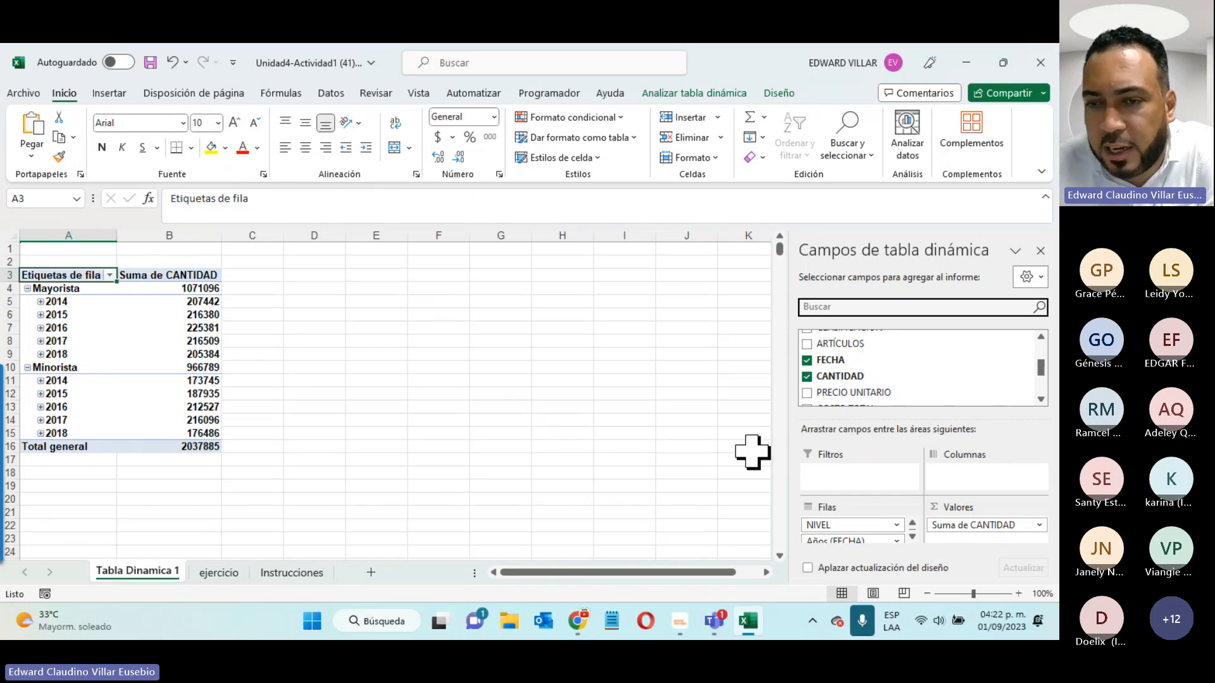
mouse_move(720, 614)
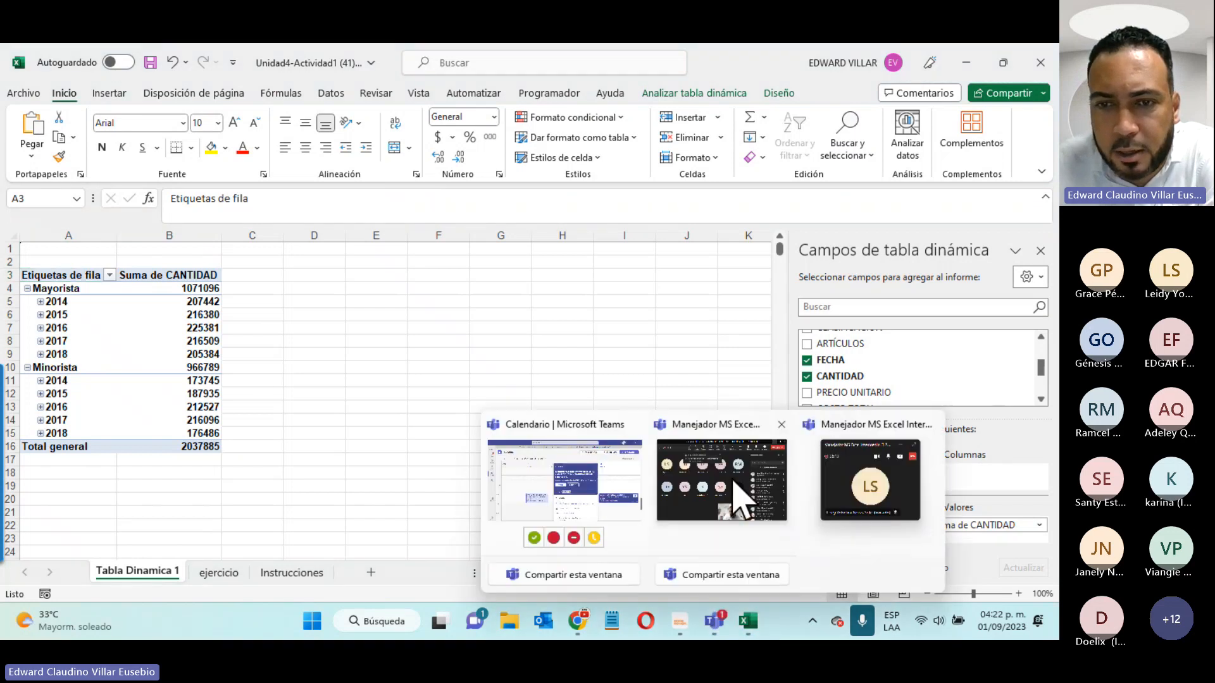
left_click(816, 500)
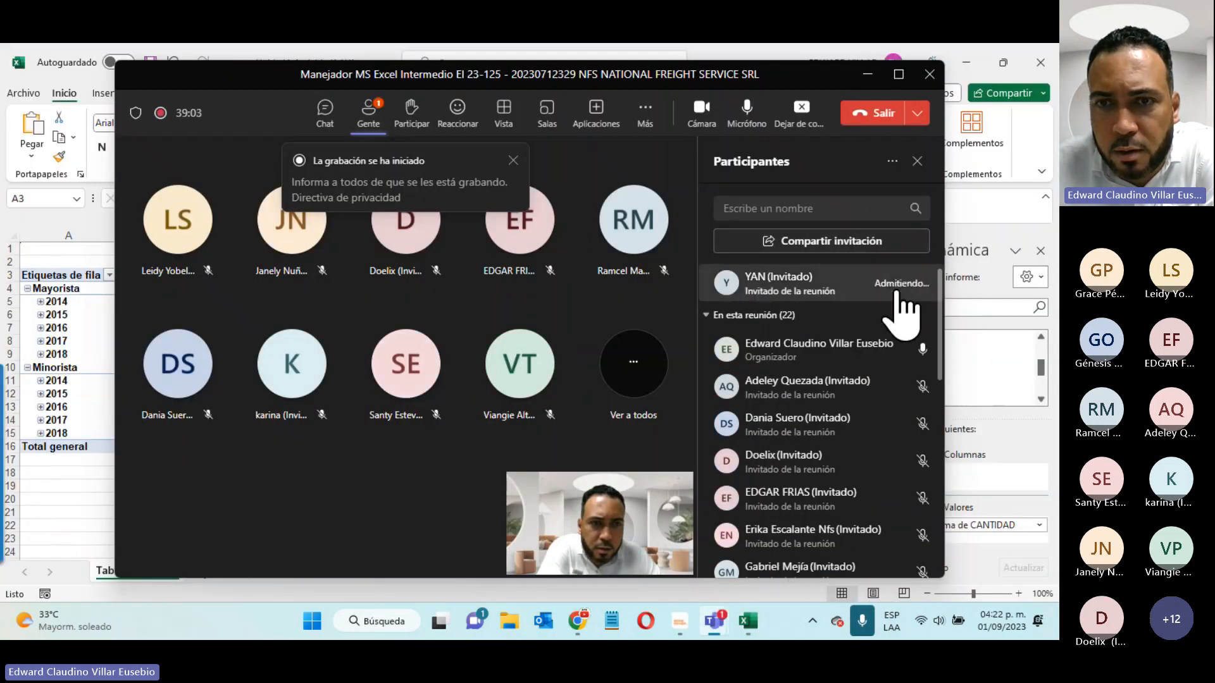
left_click(868, 74)
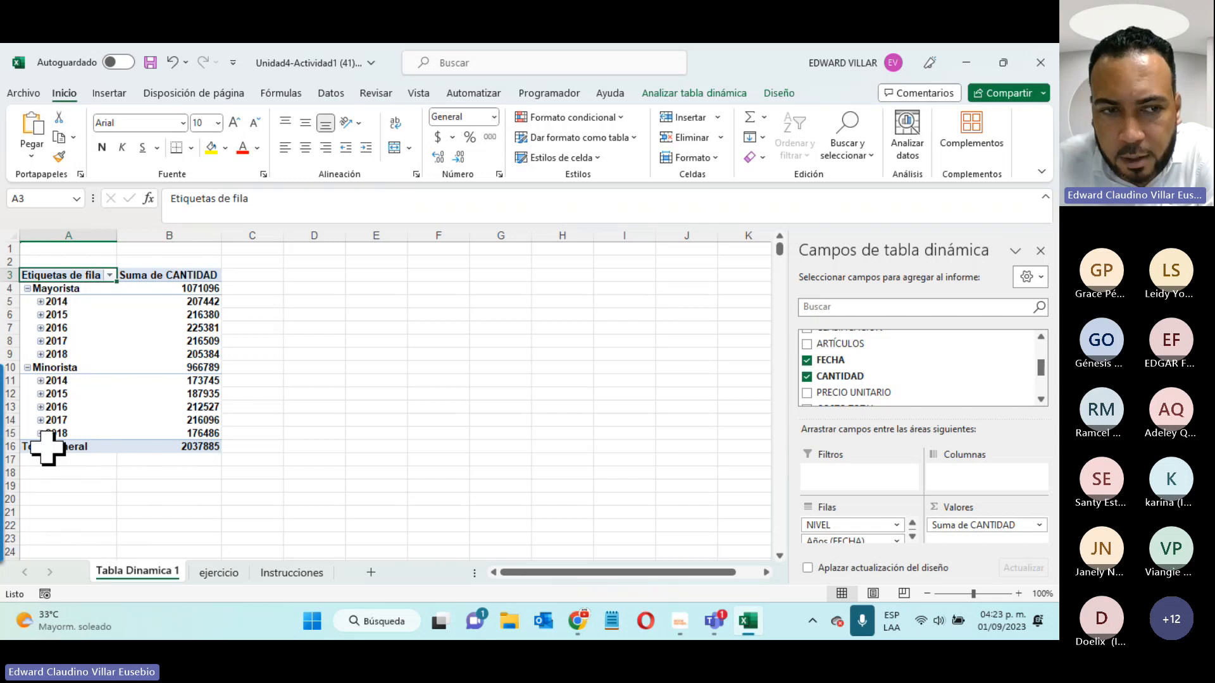
- Move NIVEL from Filas to Columnas so Mayorista and Minorista sit side by side per year
left_click_drag(844, 525, 985, 484)
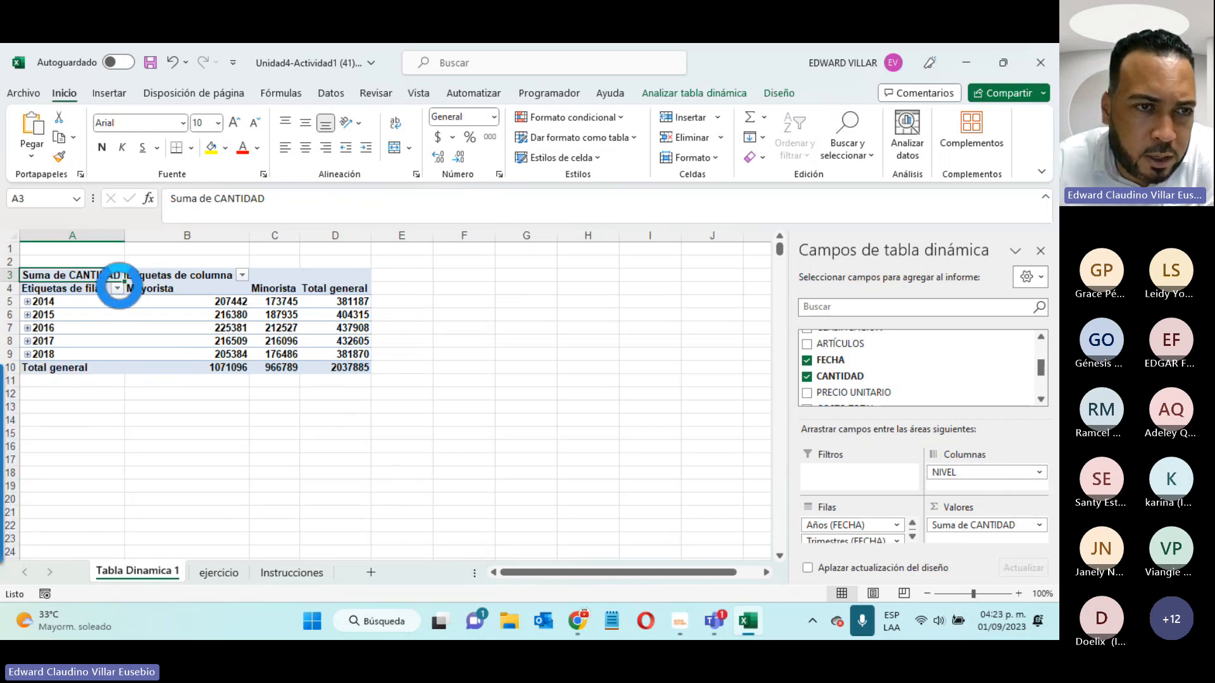
- Filter the pivot rows to years 2016 and 2017 only, then expand 2016 into quarters
left_click(117, 289)
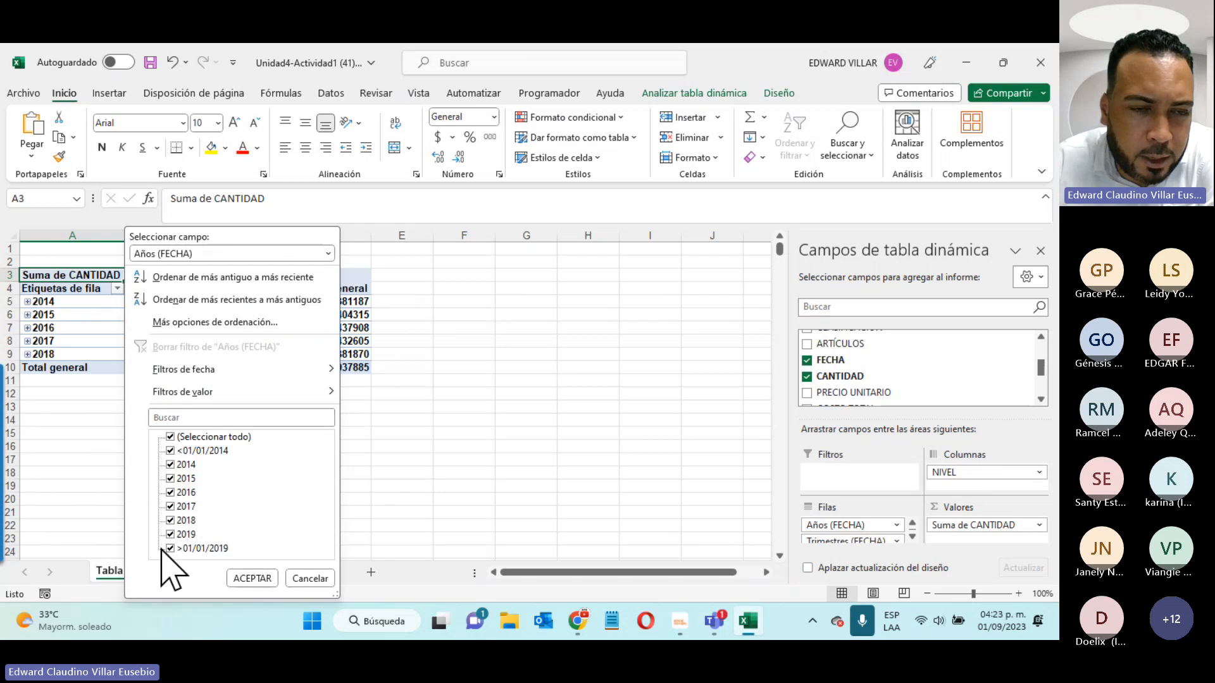
left_click(170, 437)
left_click(169, 493)
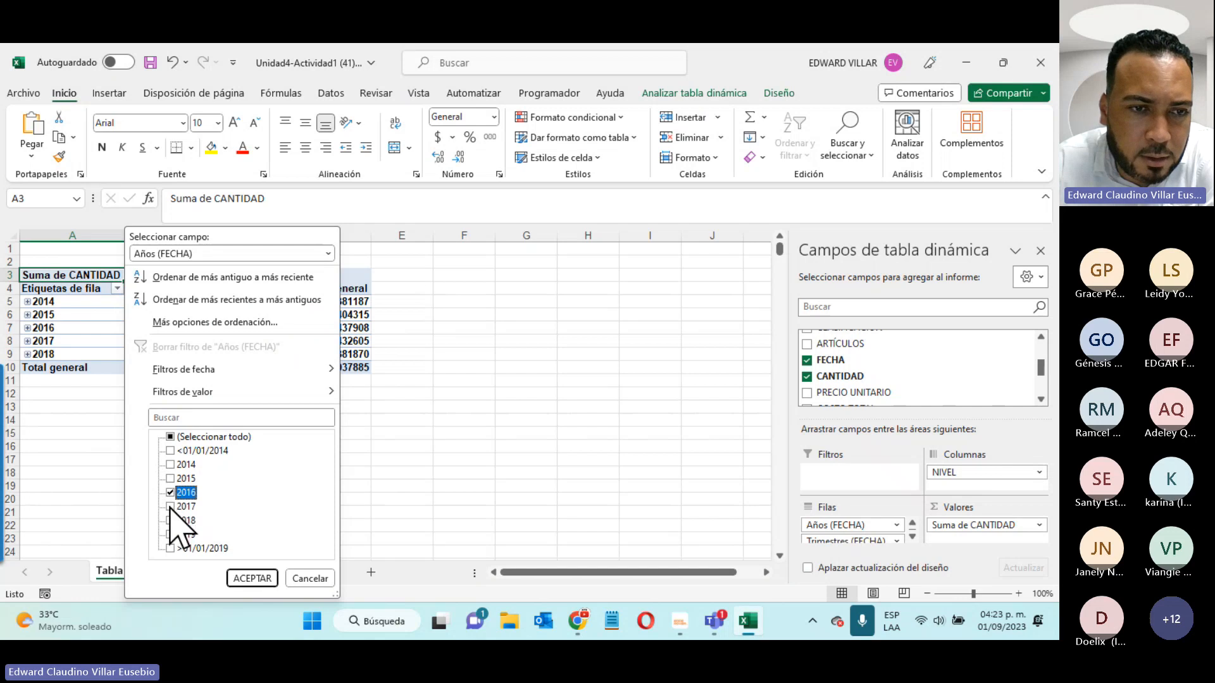
left_click(170, 507)
left_click(251, 579)
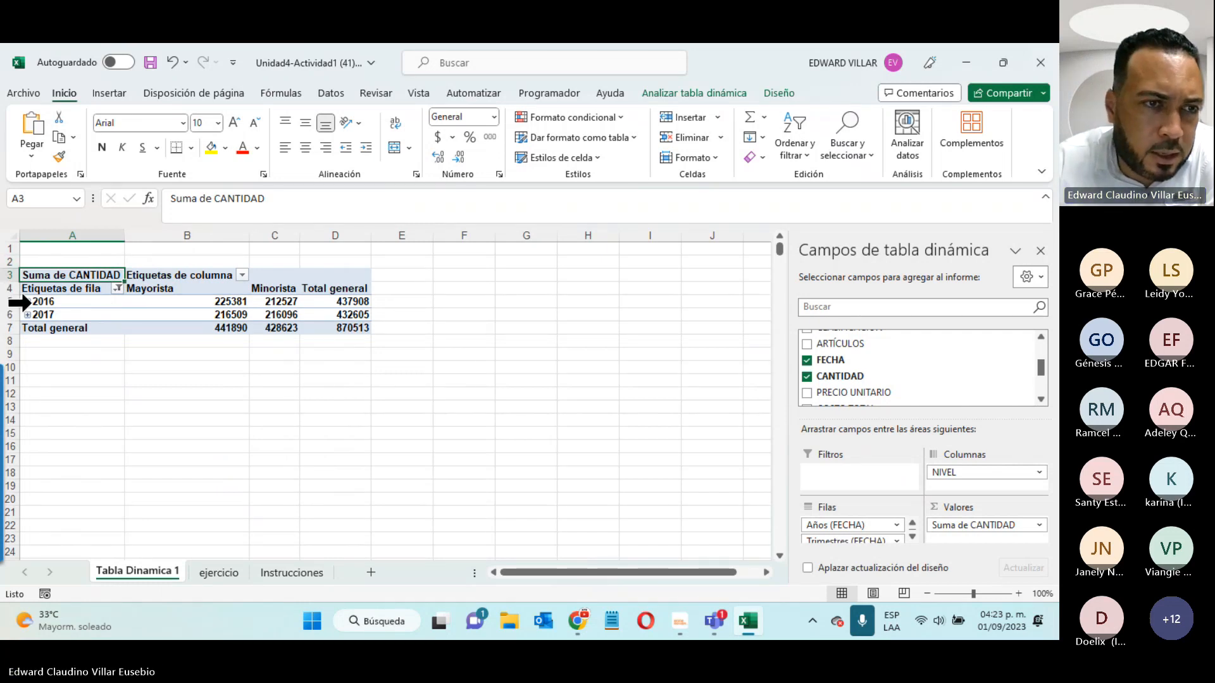
left_click(27, 302)
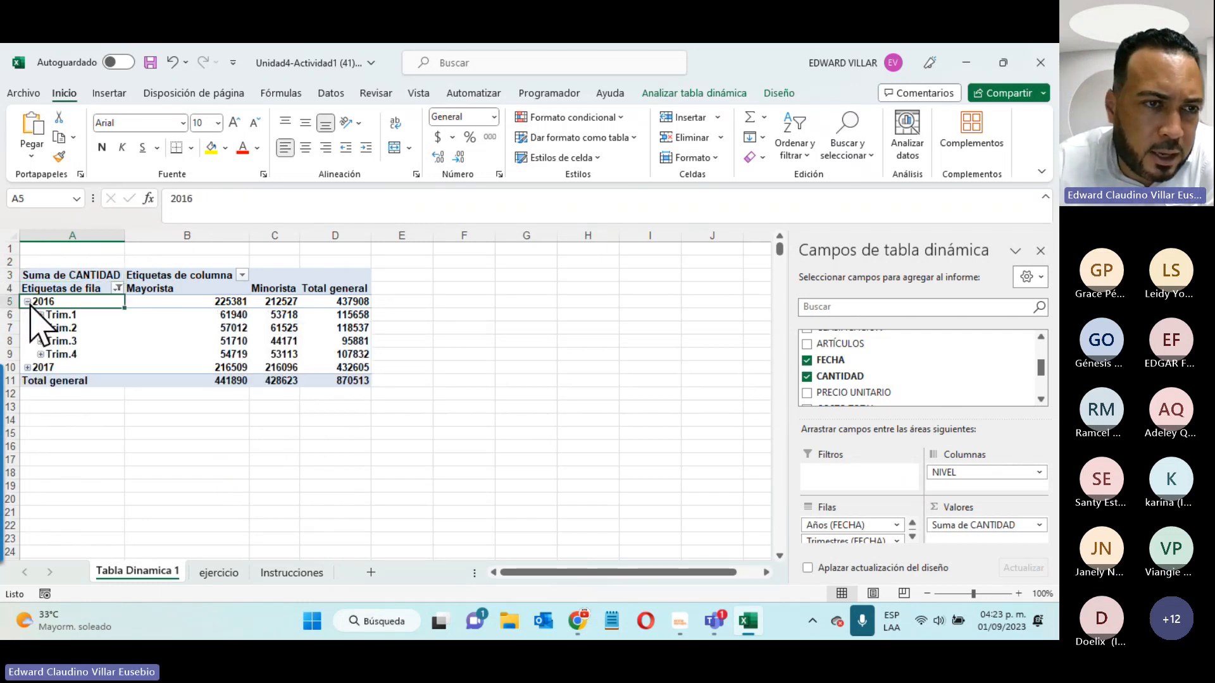
- Expand 2017 into quarters and Trim.1 into its months
left_click(32, 371)
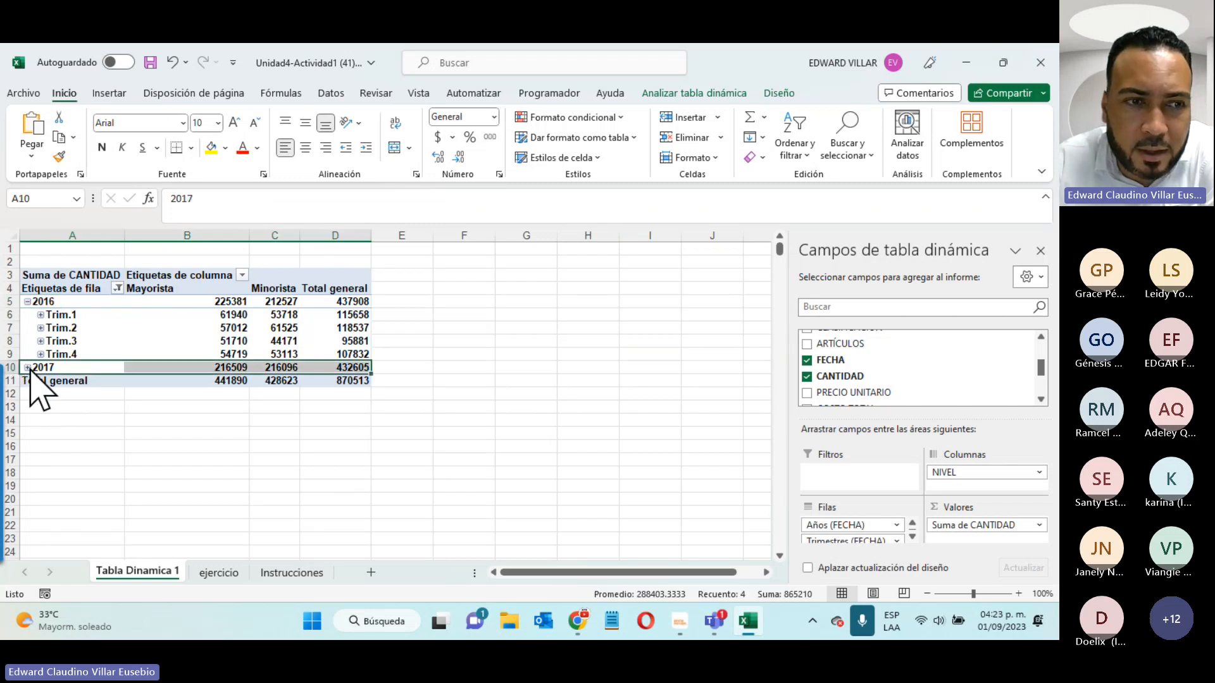
left_click(28, 367)
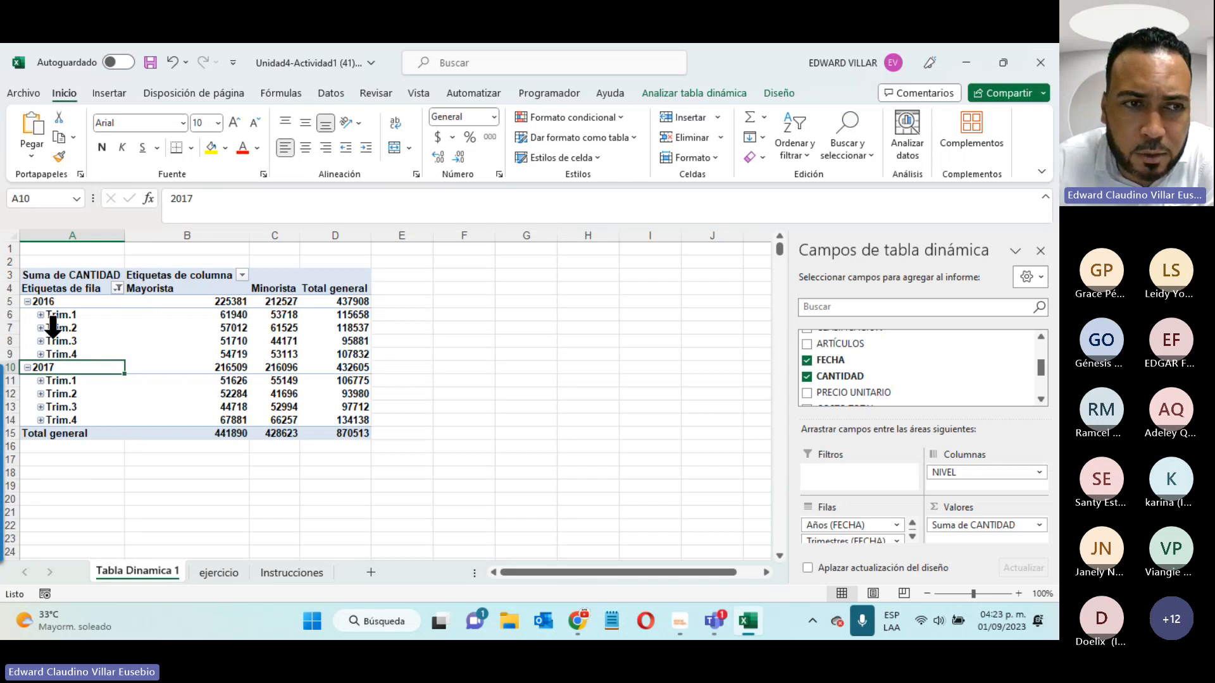
left_click(40, 314)
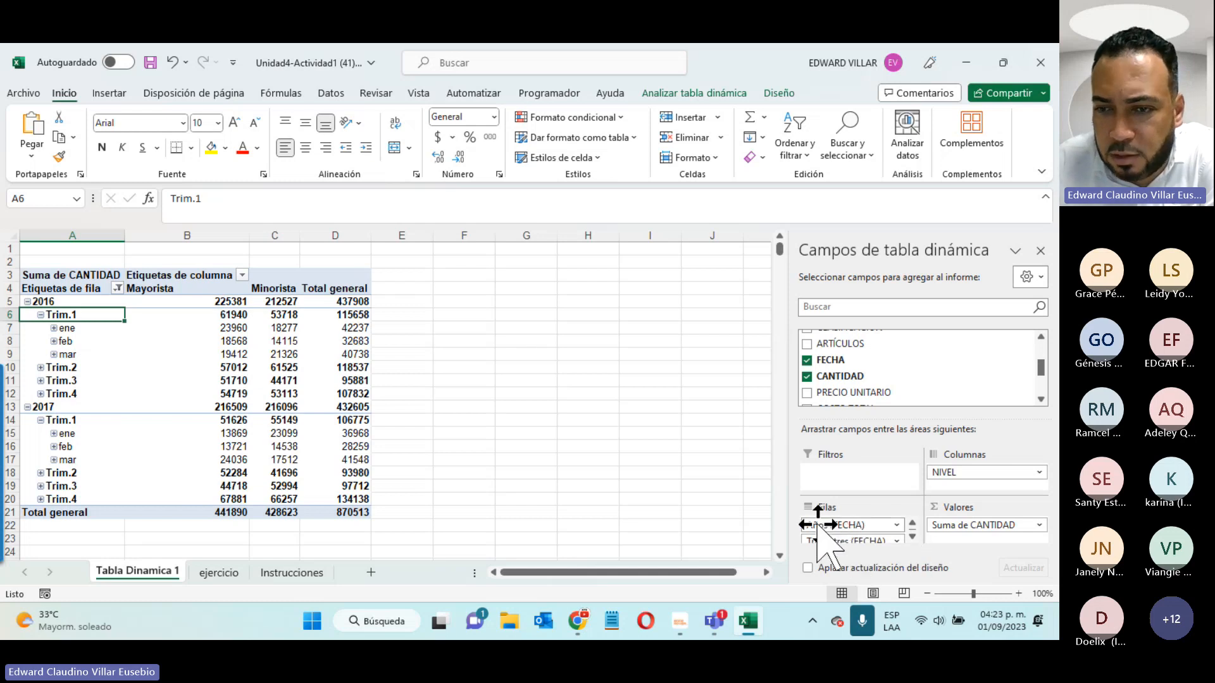
- Remove the Trimestres (FECHA) field from Filas so each year lists months ene–dic
left_click(912, 536)
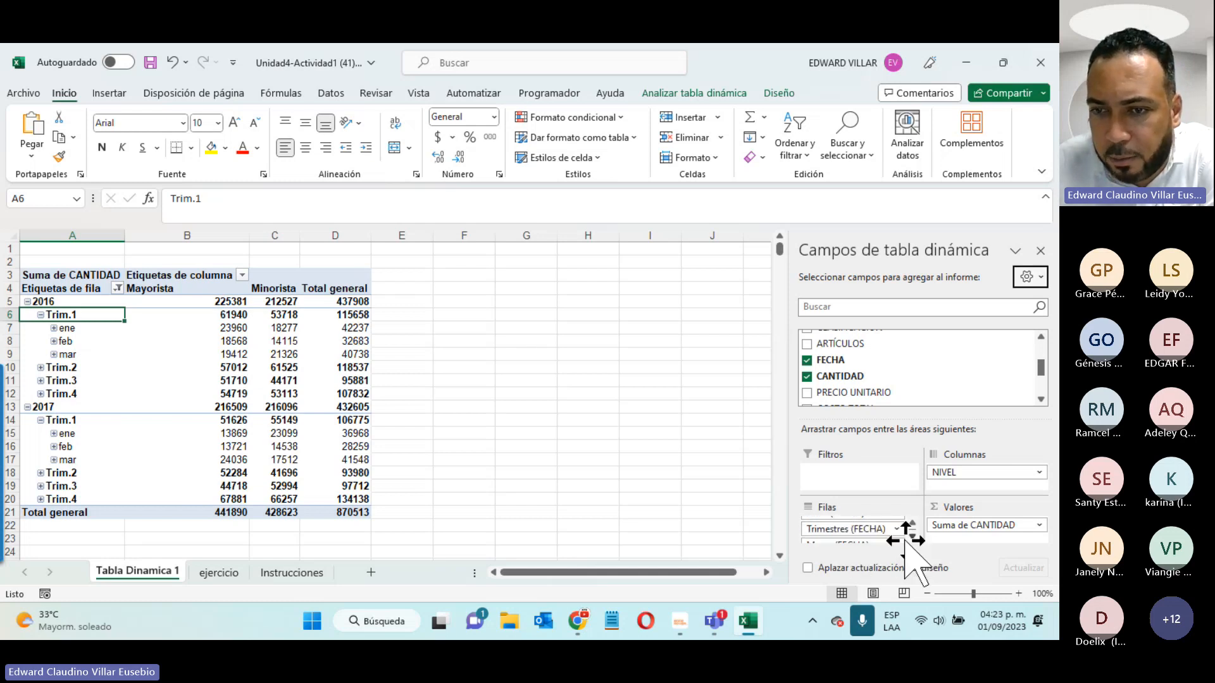
left_click(897, 530)
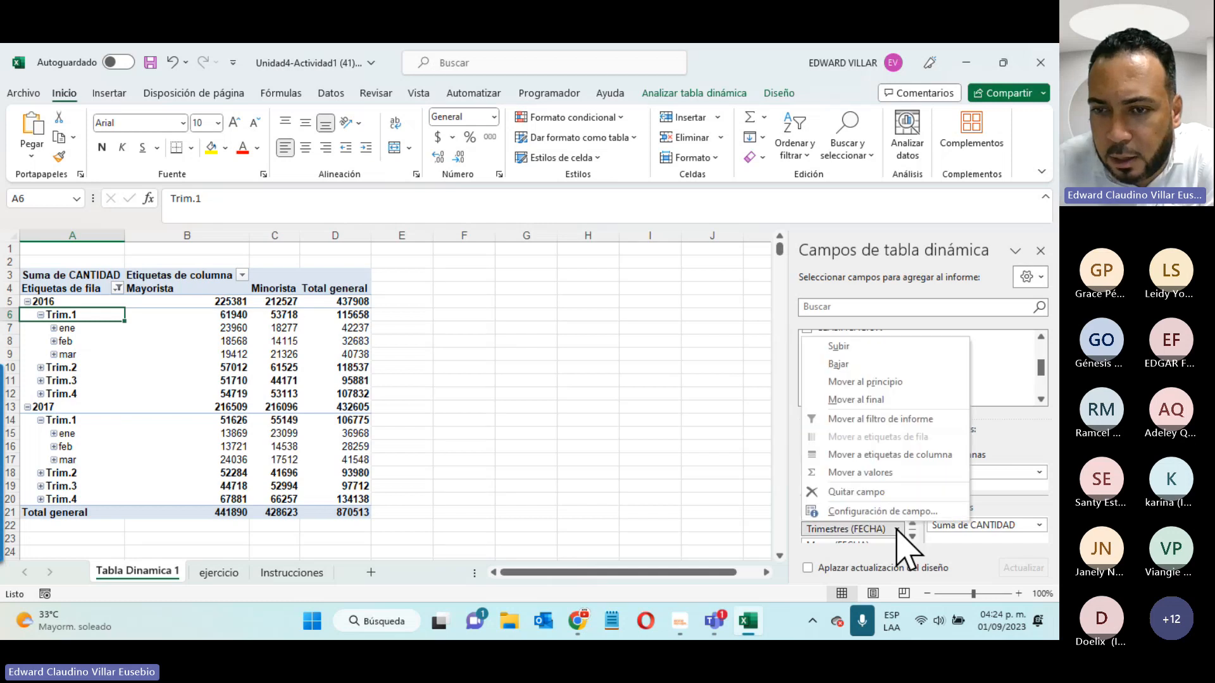
left_click(843, 492)
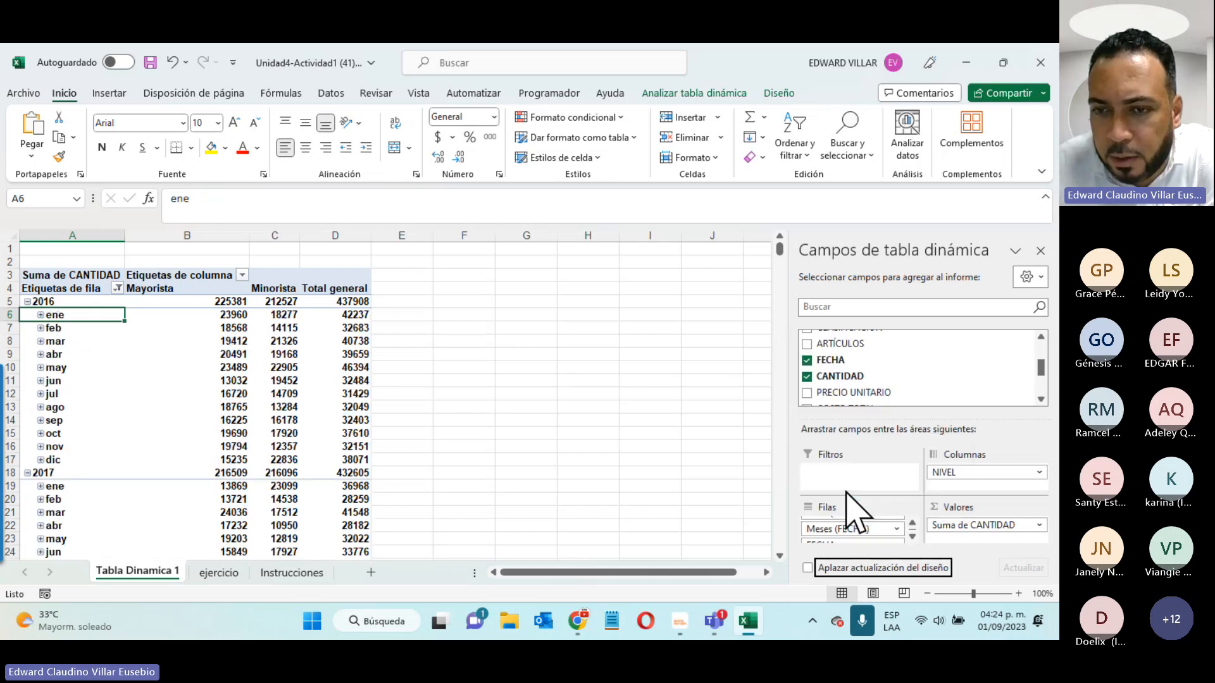
left_click(911, 536)
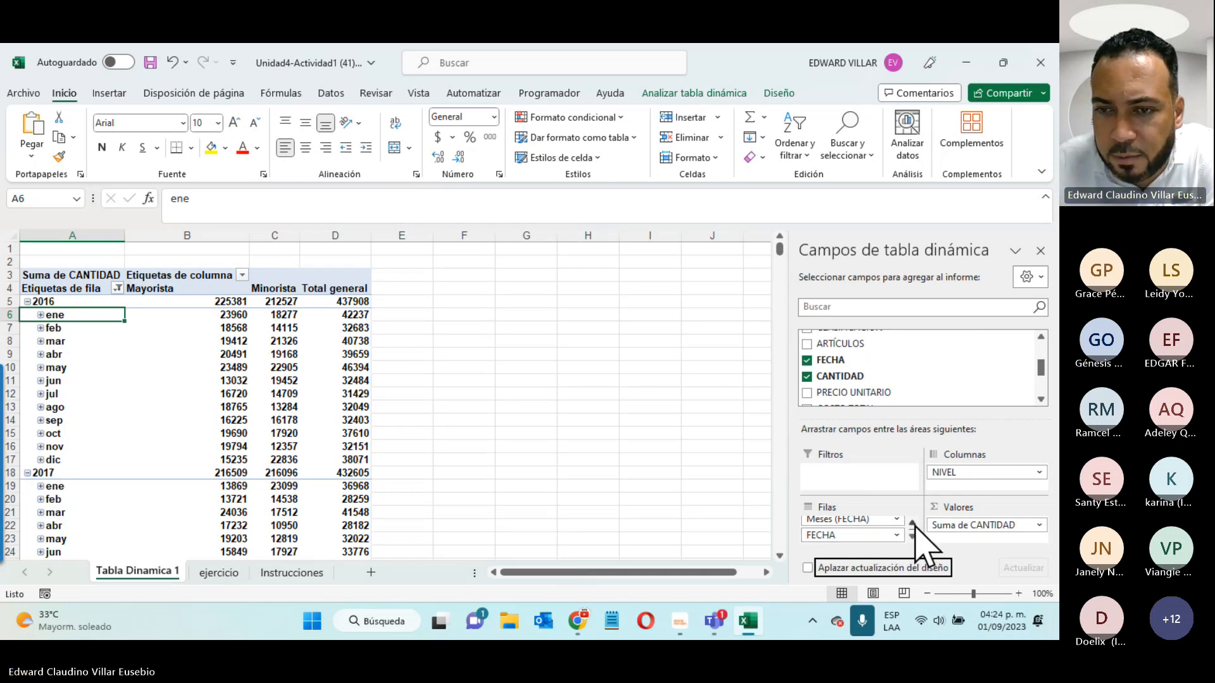
left_click(911, 523)
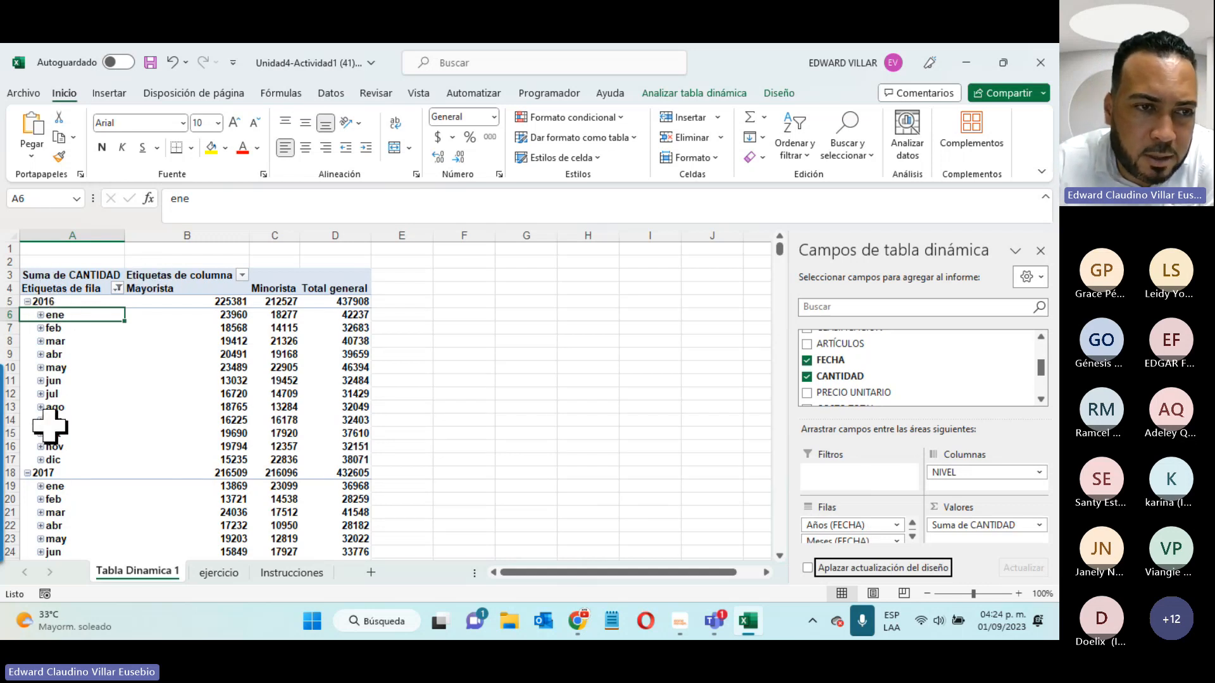
left_click(41, 315)
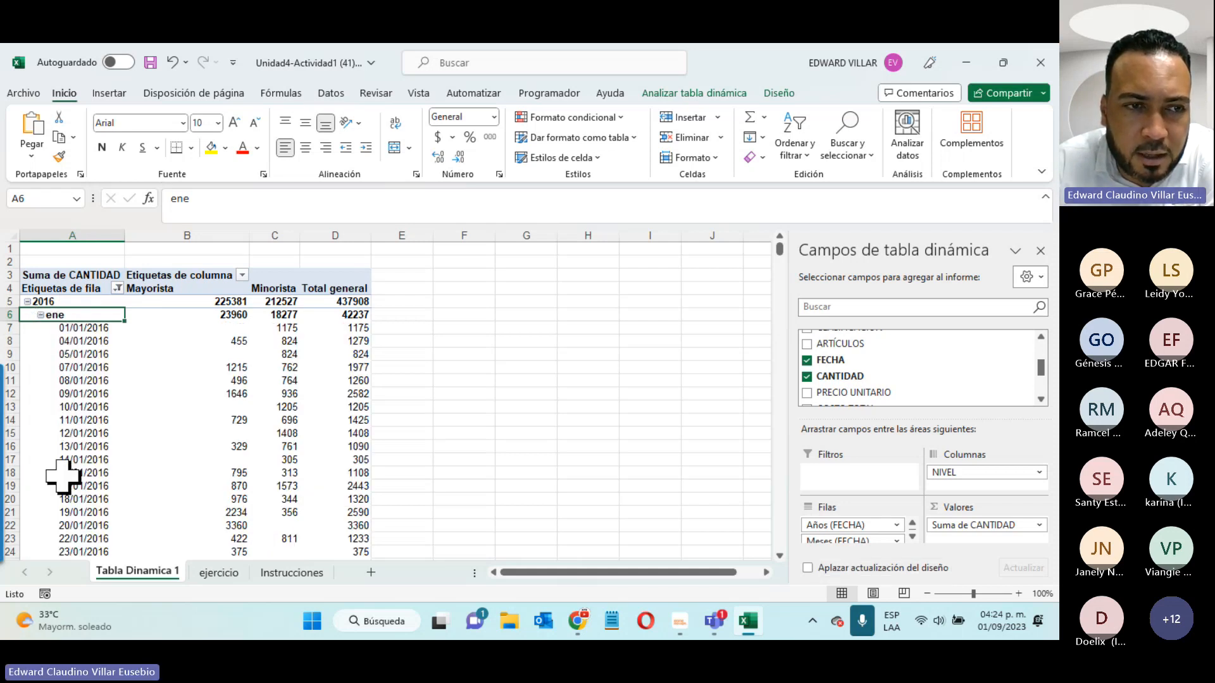
left_click(40, 315)
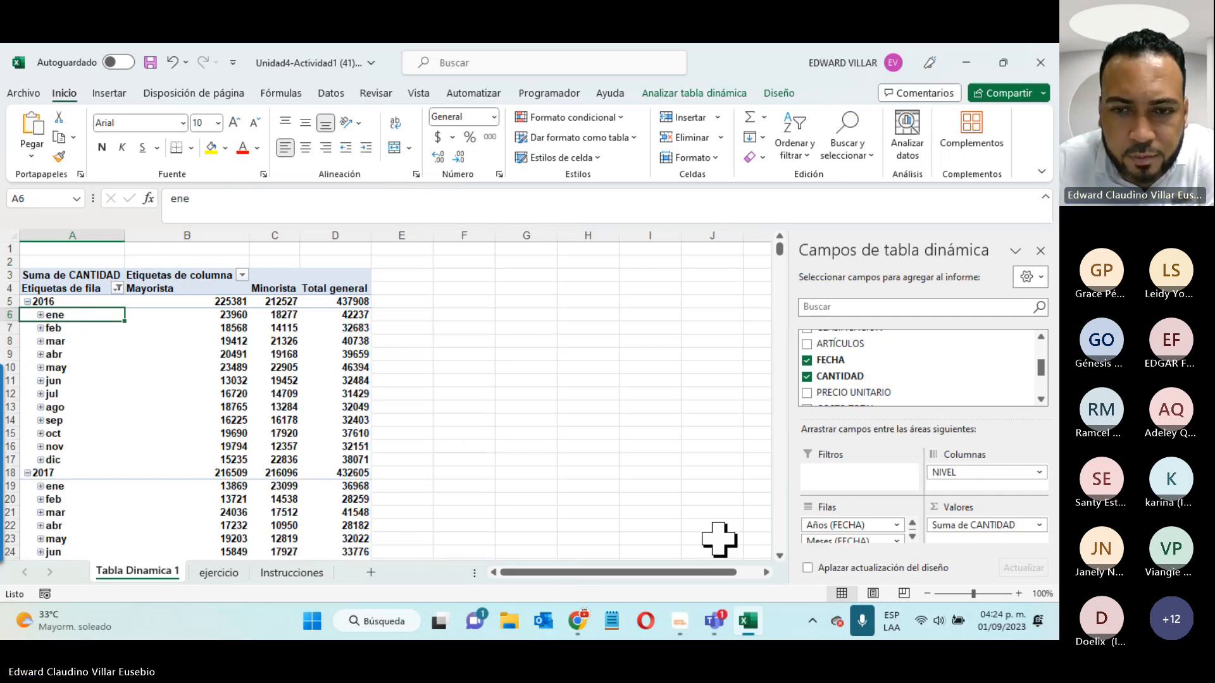
- Bring the Teams meeting window forward and minimize it to return to Excel
mouse_move(714, 621)
left_click(736, 516)
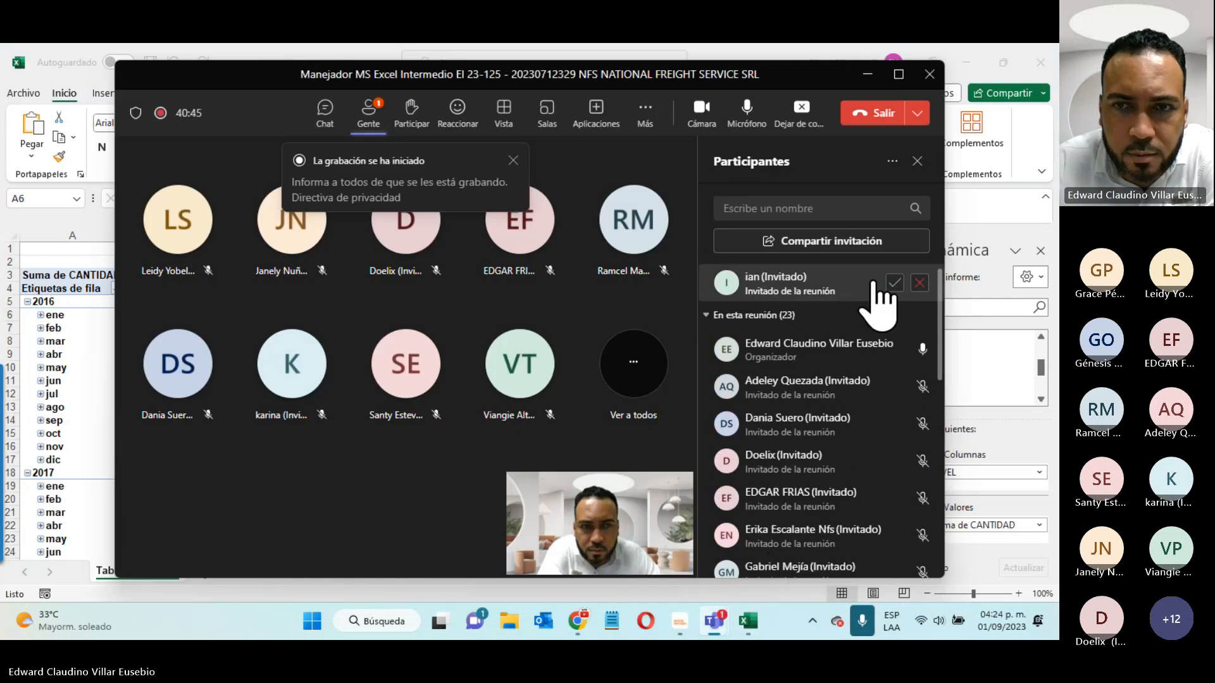
left_click(867, 74)
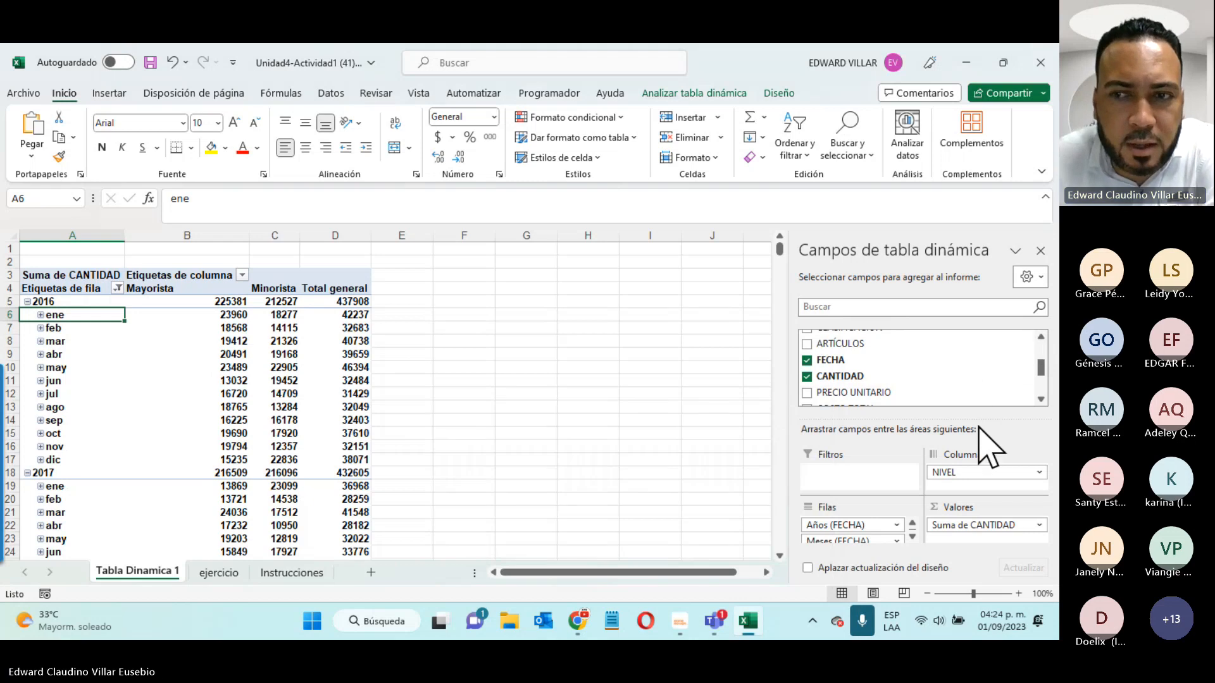
left_click(315, 575)
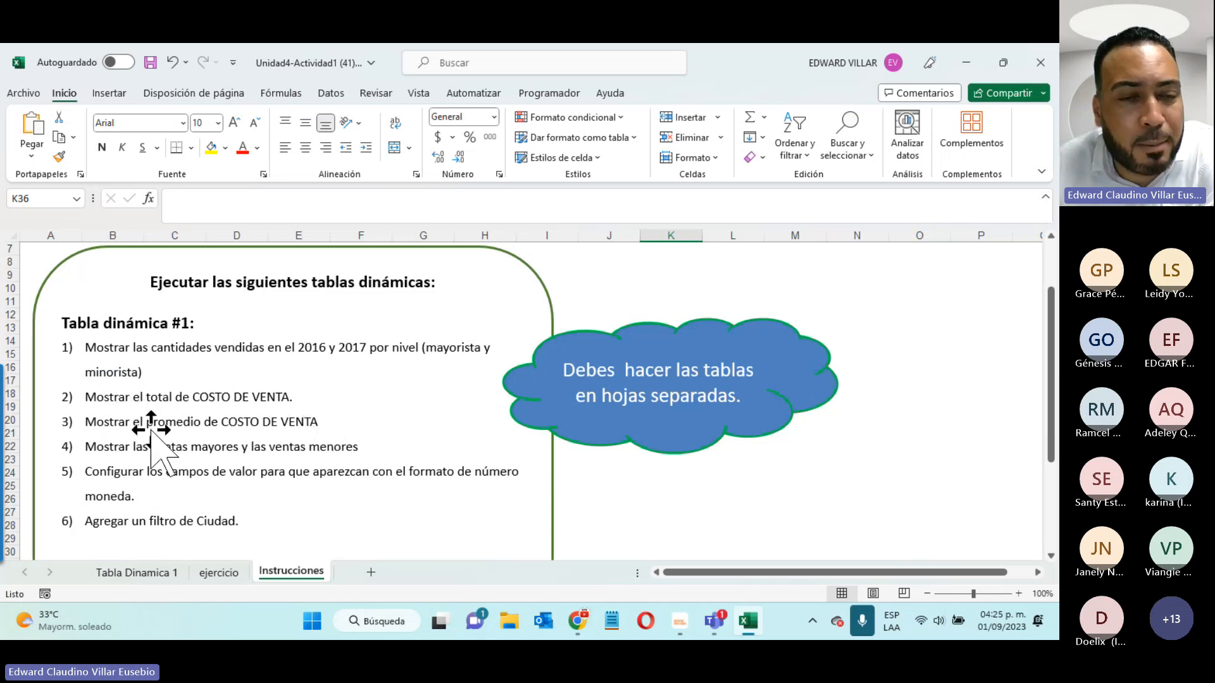
left_click(158, 575)
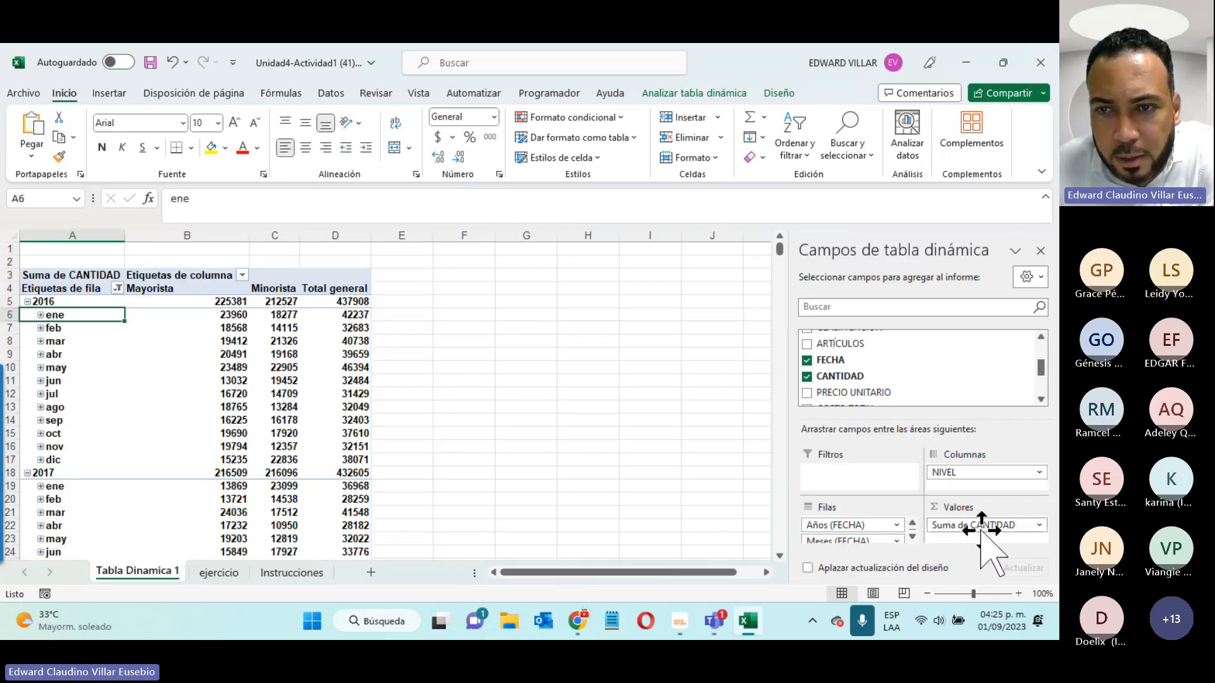
- Add COSTO TOTAL to the pivot values as a sum
left_click(1041, 399)
left_click(1041, 400)
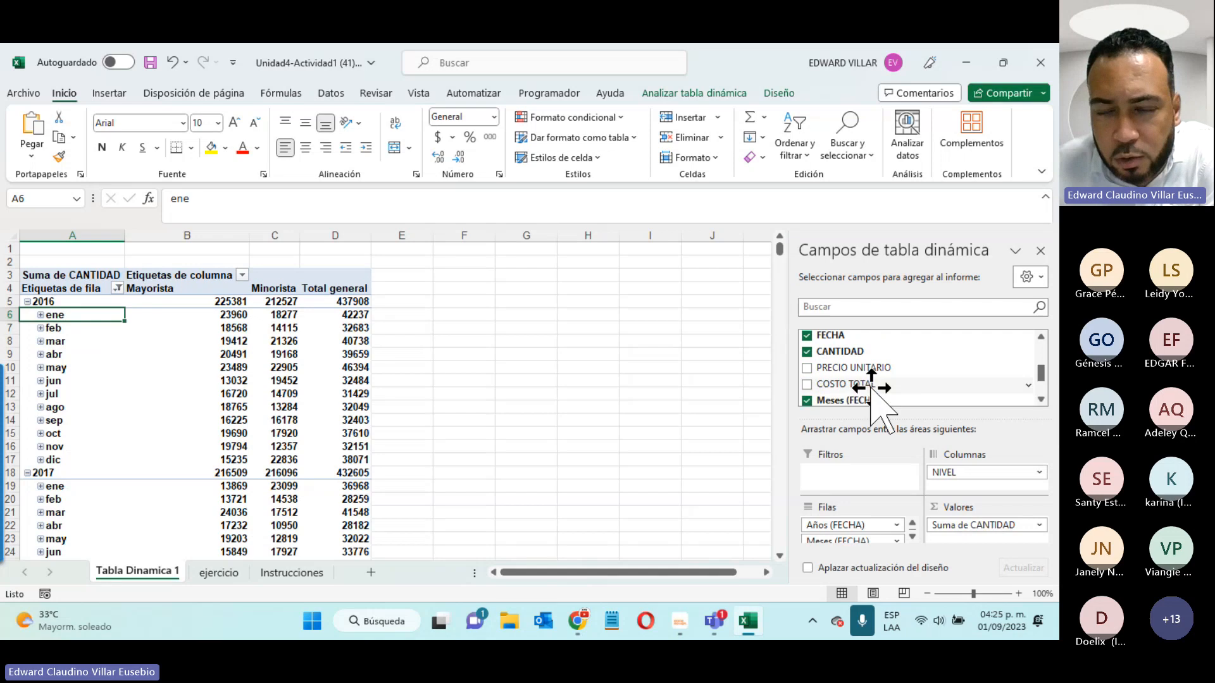
left_click(807, 384)
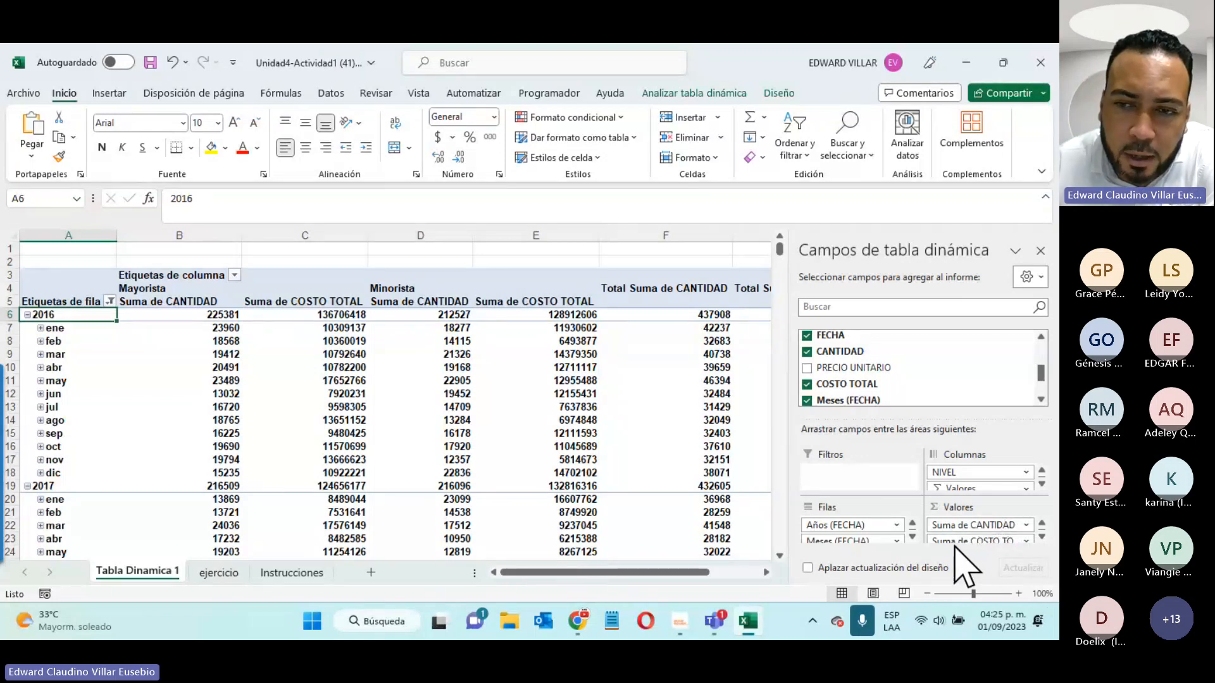
left_click(310, 574)
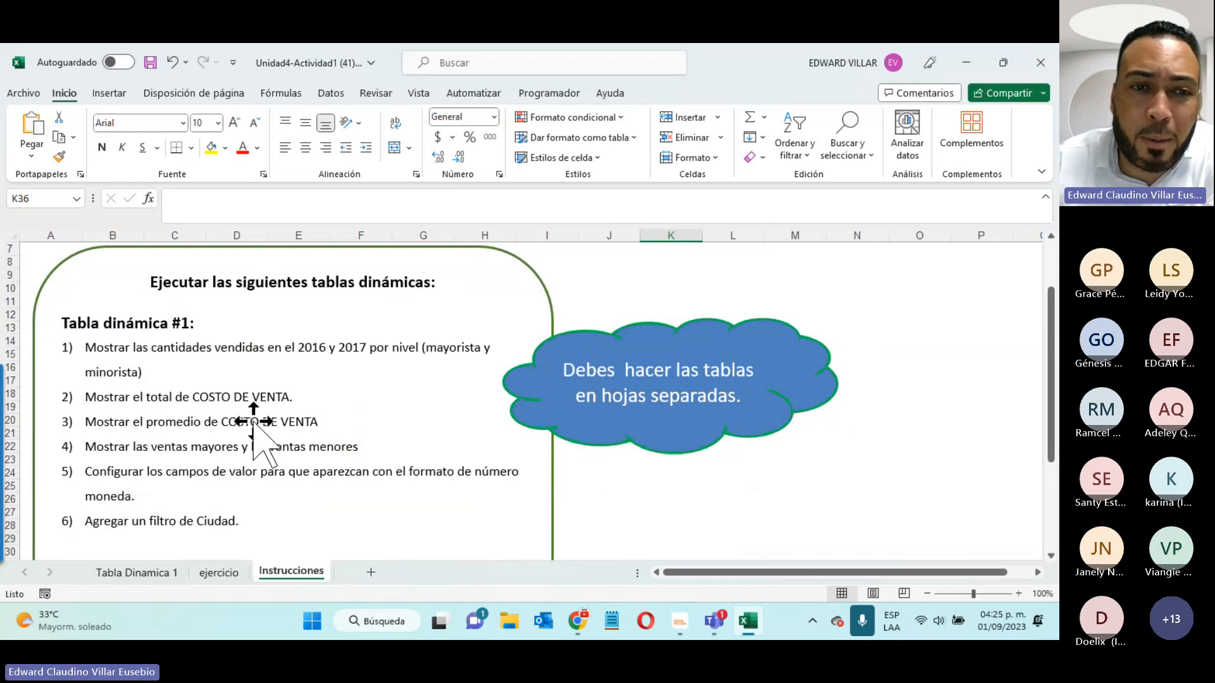
left_click(135, 573)
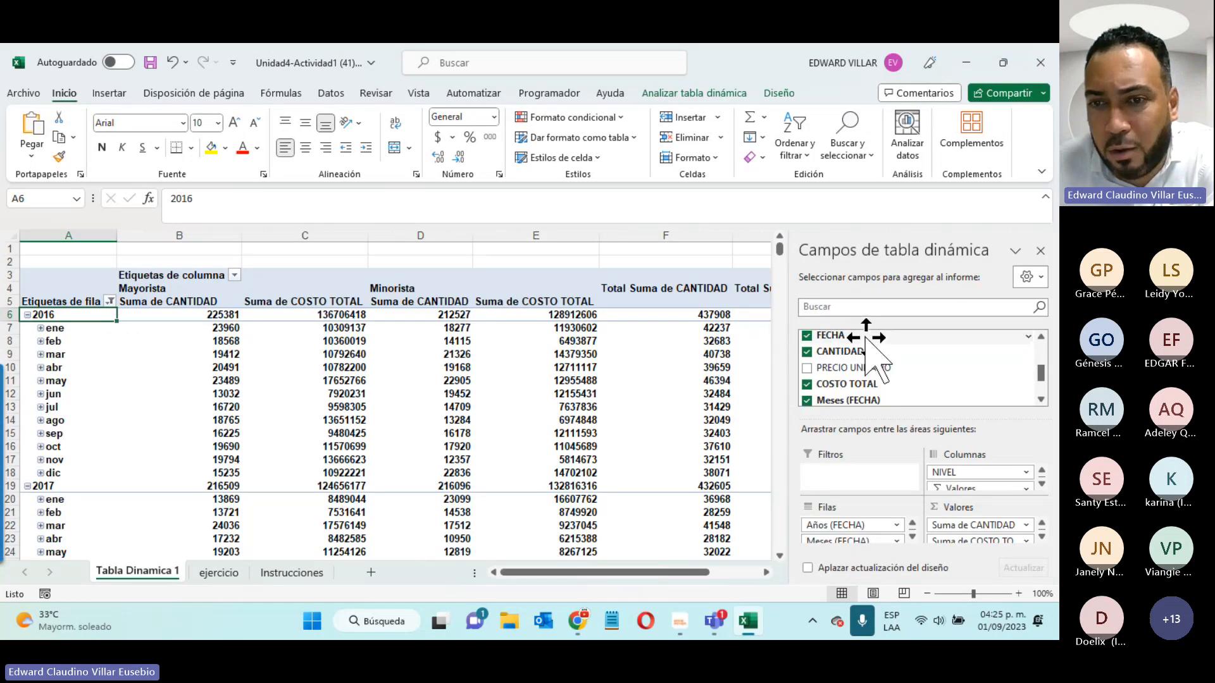
- Drag COSTO TOTAL into Valores again for a second Suma de COSTO TOTAL column
scroll(876, 374, "down", 3)
scroll(886, 379, "up", 2)
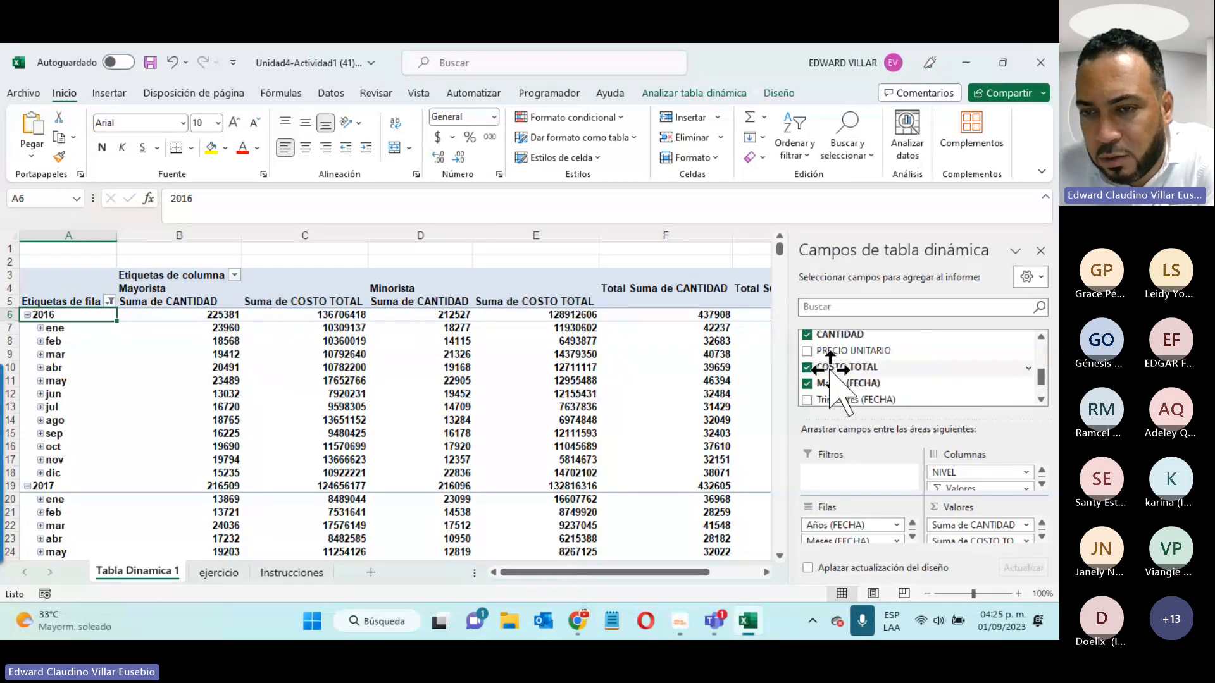
left_click_drag(830, 370, 962, 542)
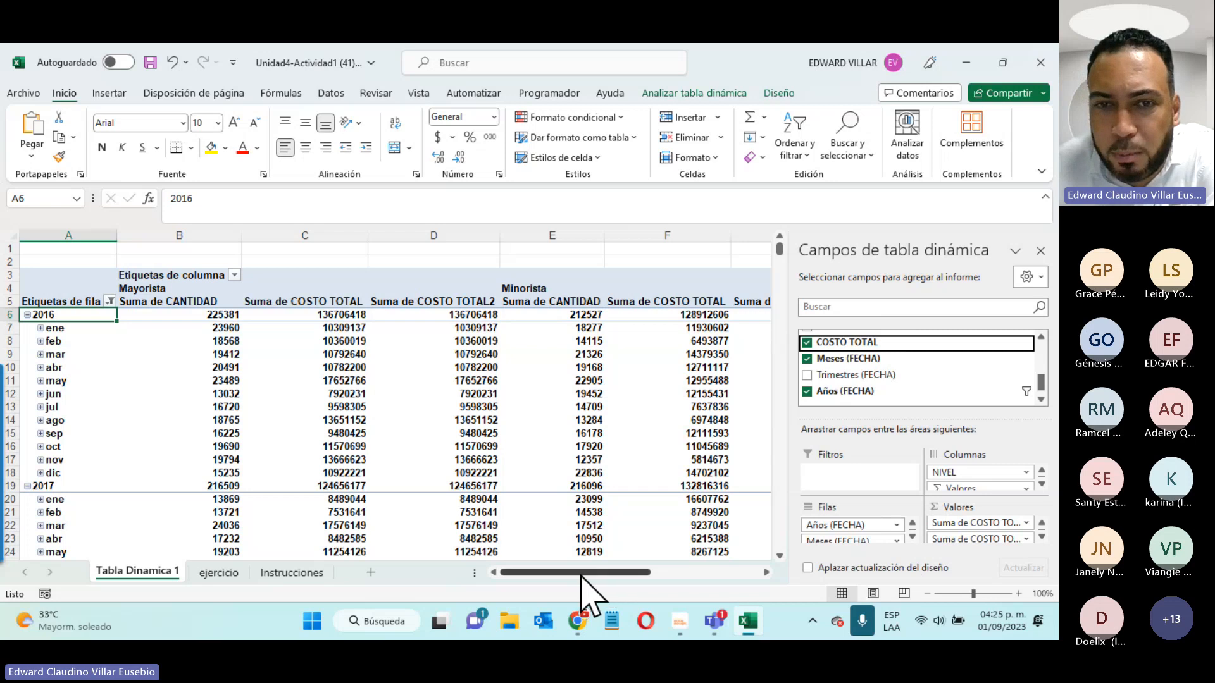
left_click_drag(581, 576, 700, 575)
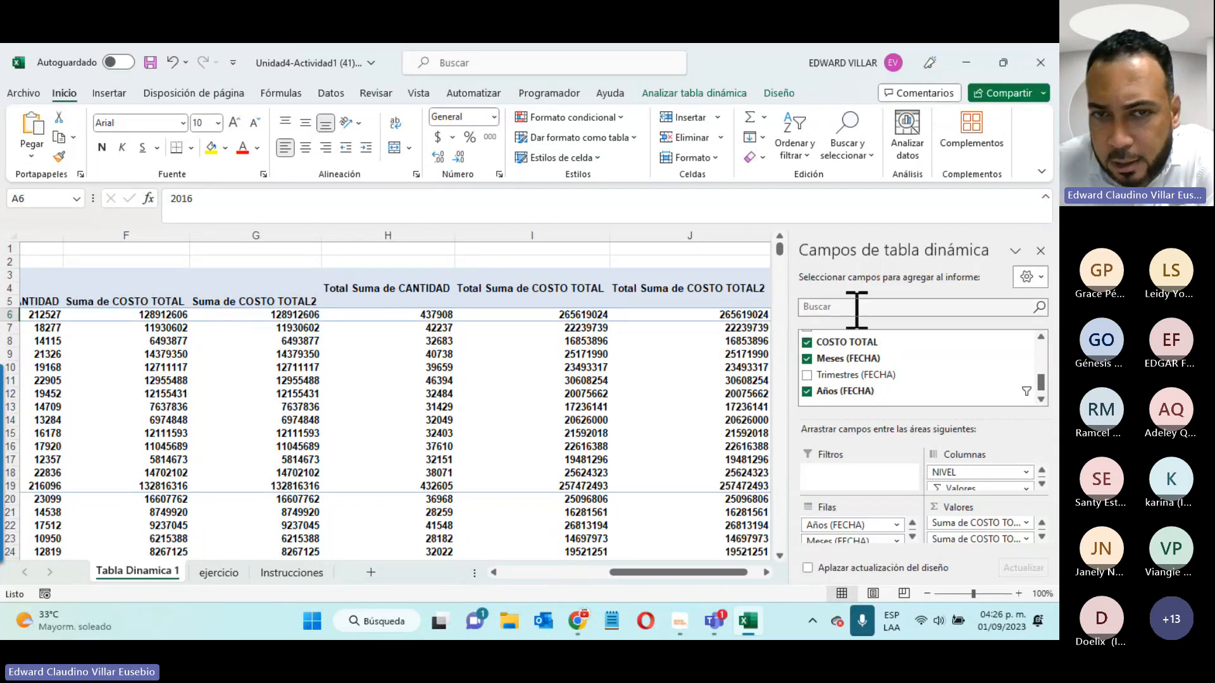
- Summarize the second COSTO TOTAL value field by Promedio, making Promedio de COSTO TOTAL2
left_click(1026, 539)
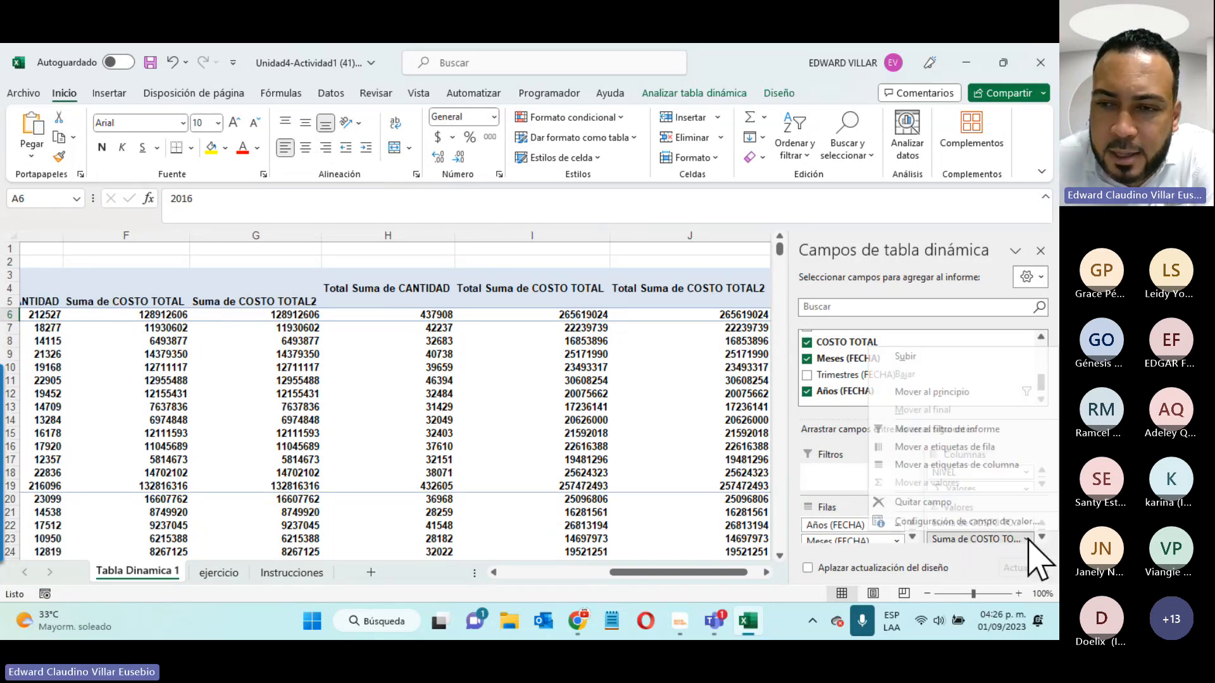
left_click(951, 522)
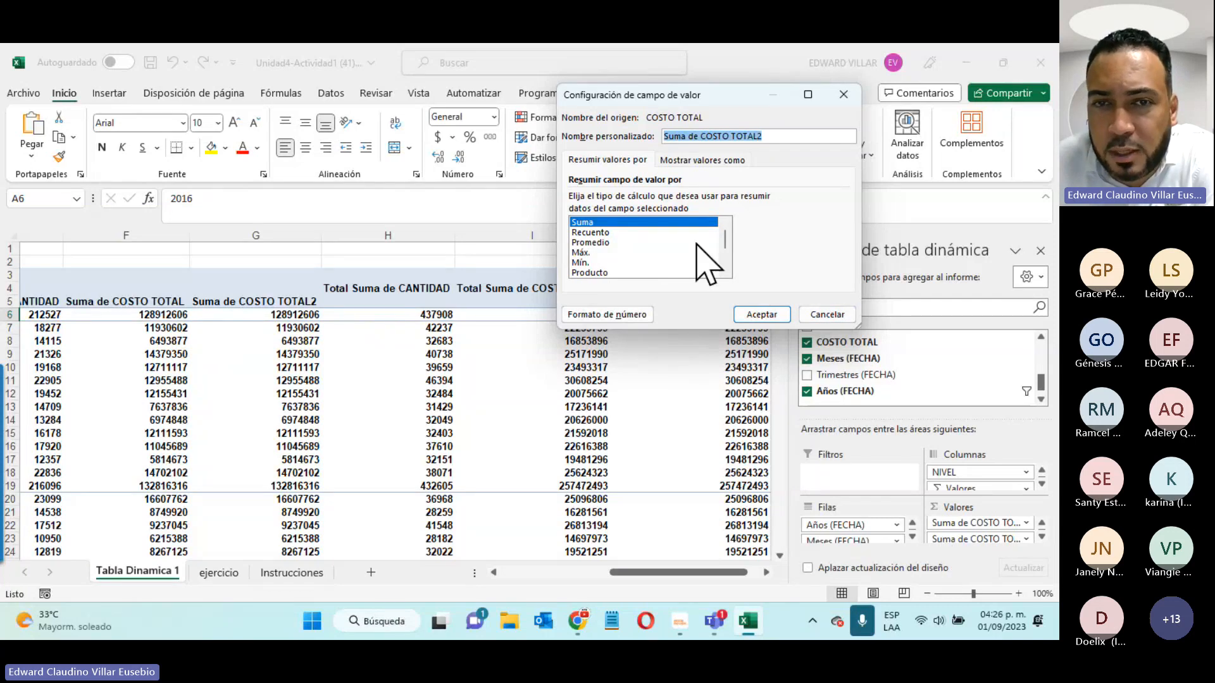
left_click(585, 242)
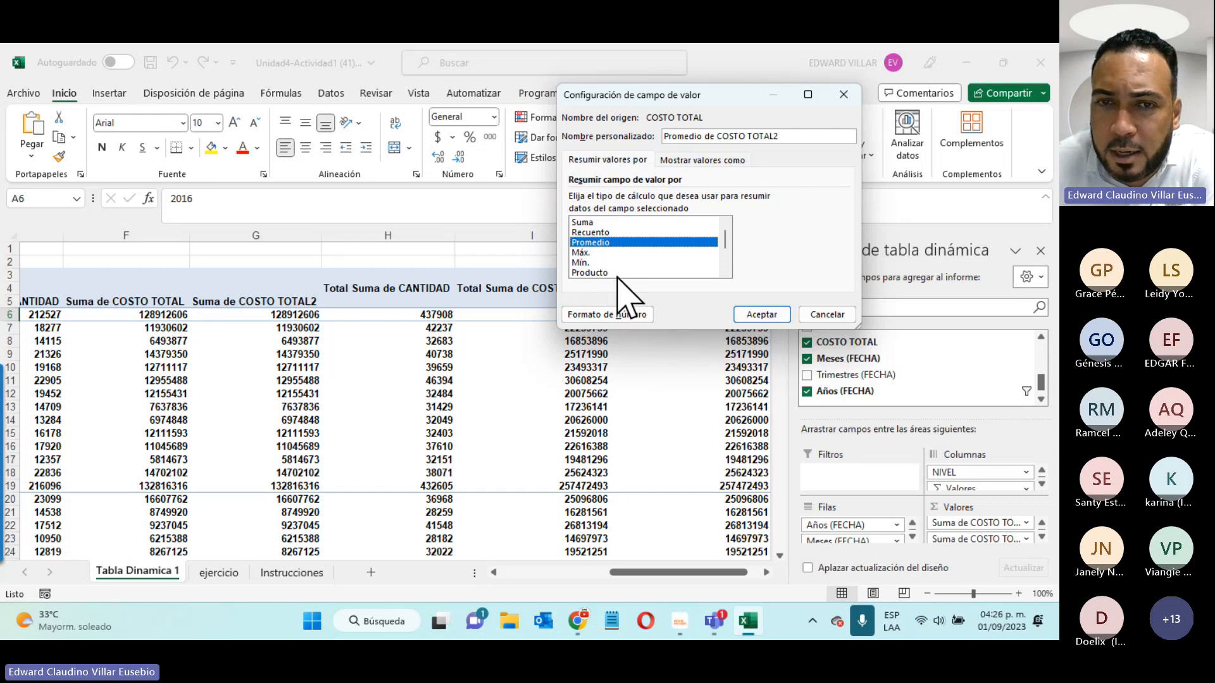
mouse_move(725, 239)
left_mouse_down()
mouse_move(725, 261)
mouse_move(727, 222)
left_mouse_up()
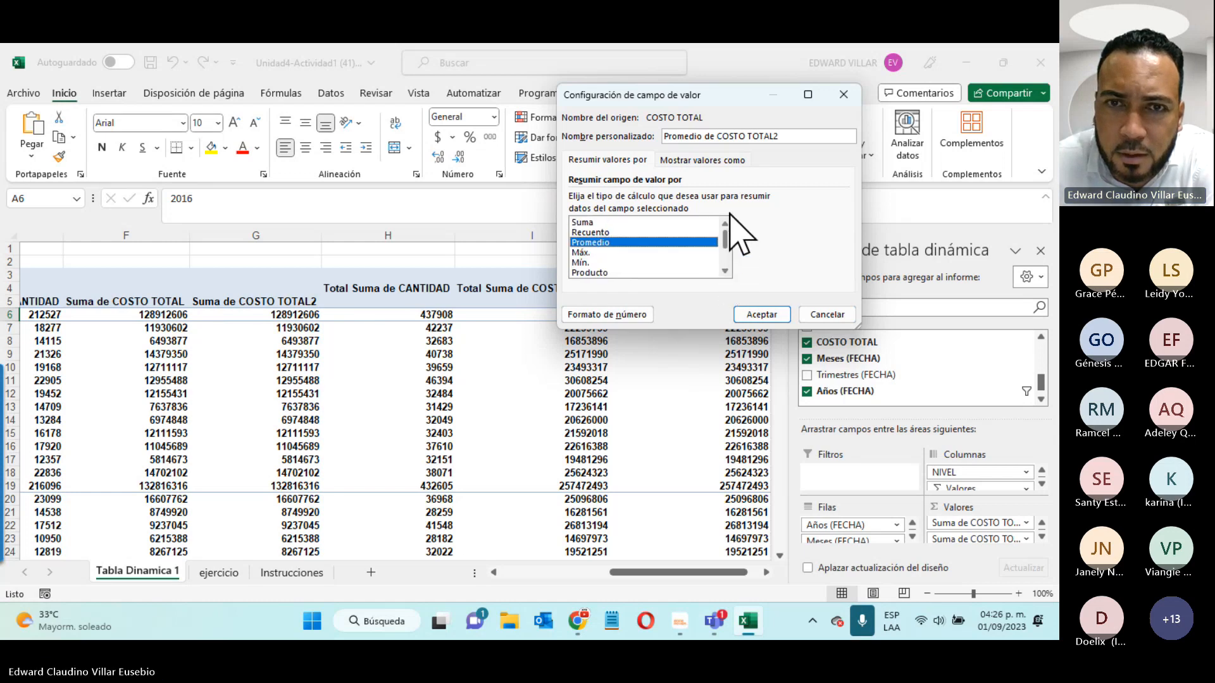
left_click(753, 314)
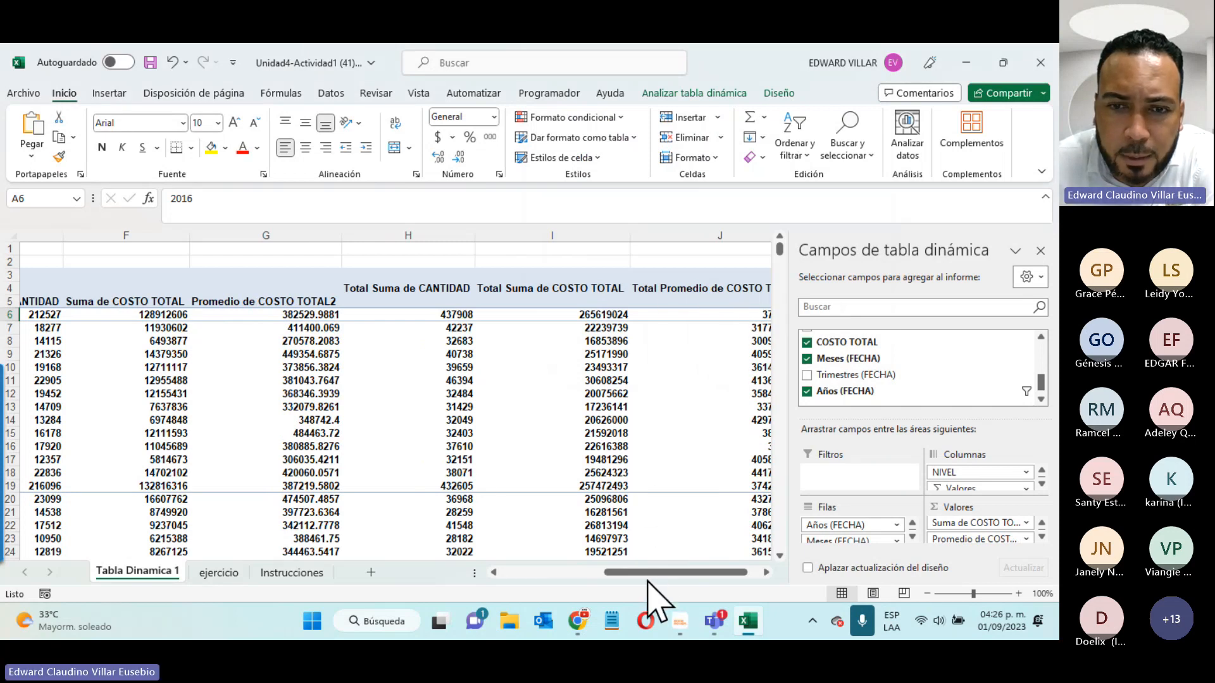
- Drag a third copy of COSTO TOTAL into Valores, creating Suma de COSTO TOTAL2 after the average
left_click_drag(646, 573, 596, 574)
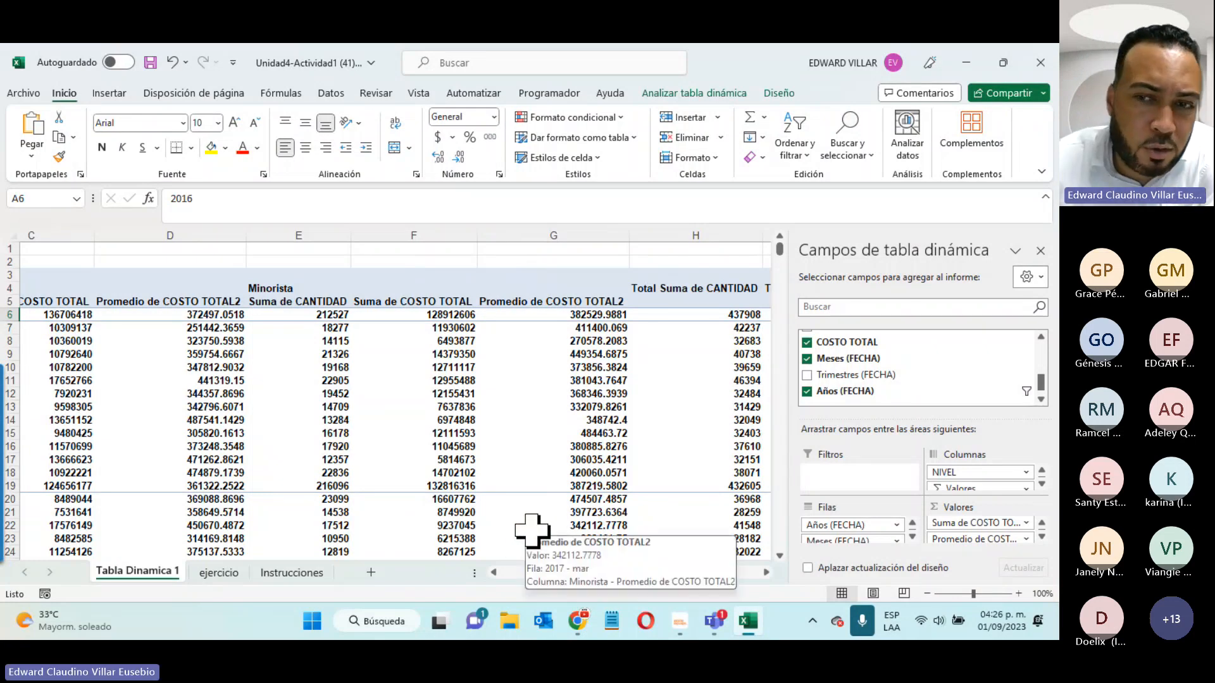
left_click_drag(634, 572, 579, 591)
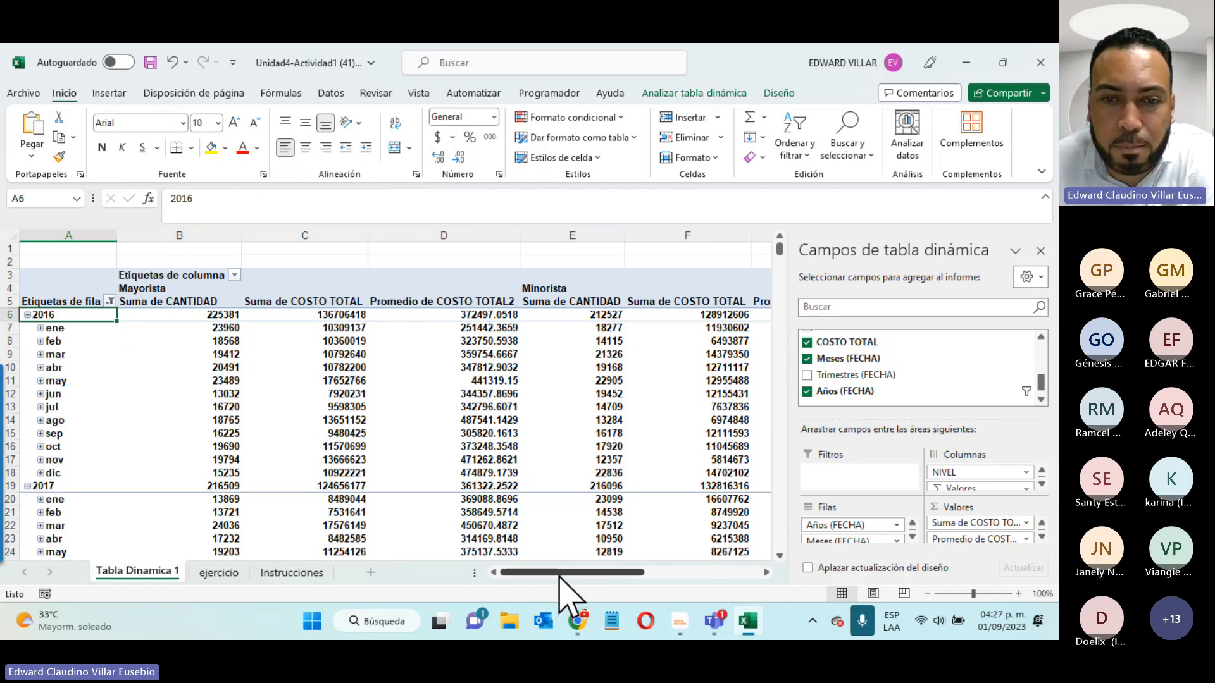
left_click_drag(562, 572, 702, 561)
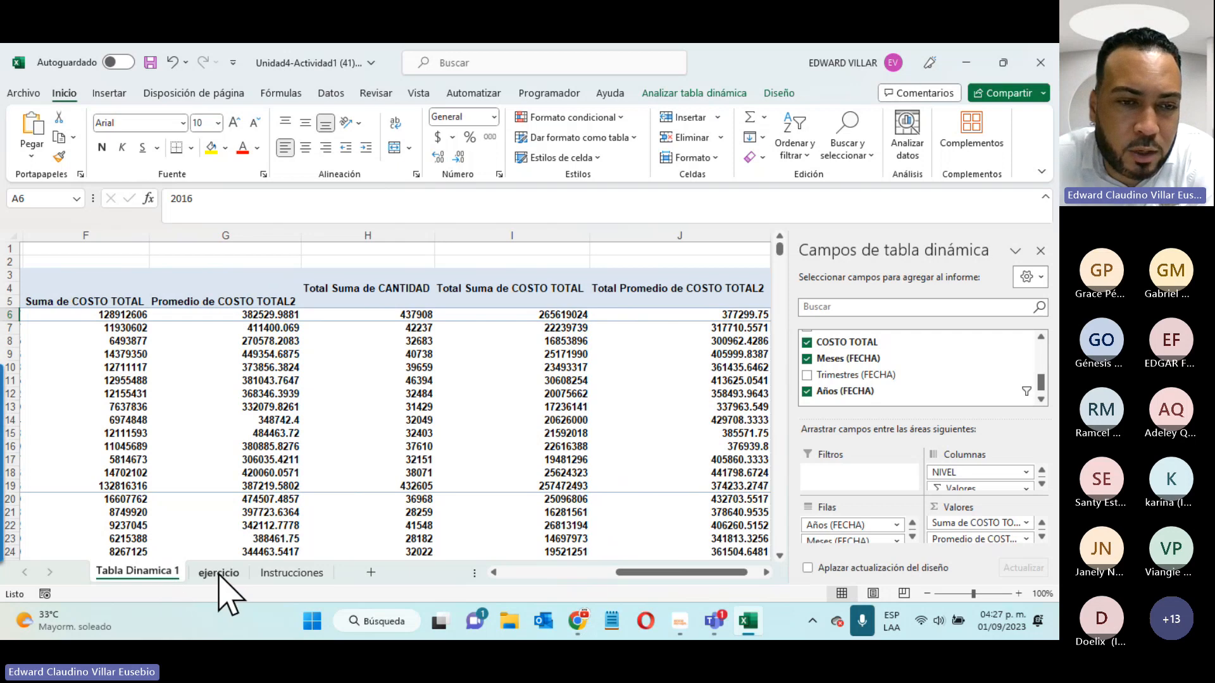
left_click(290, 573)
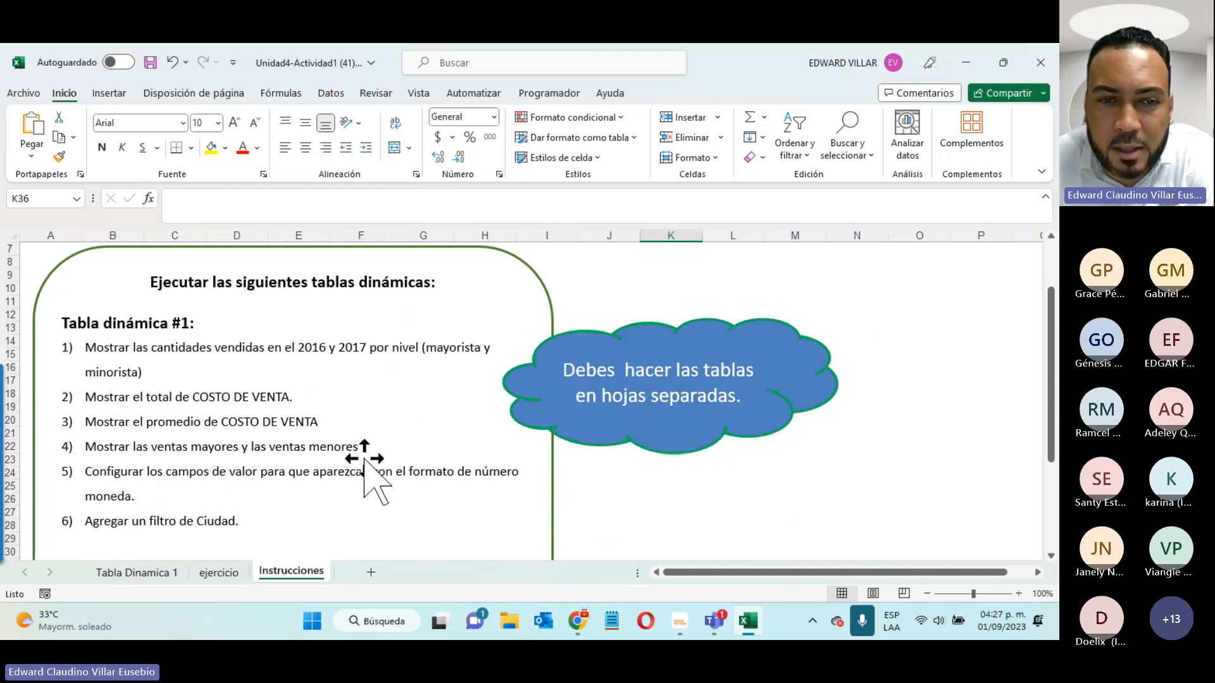
left_click(134, 573)
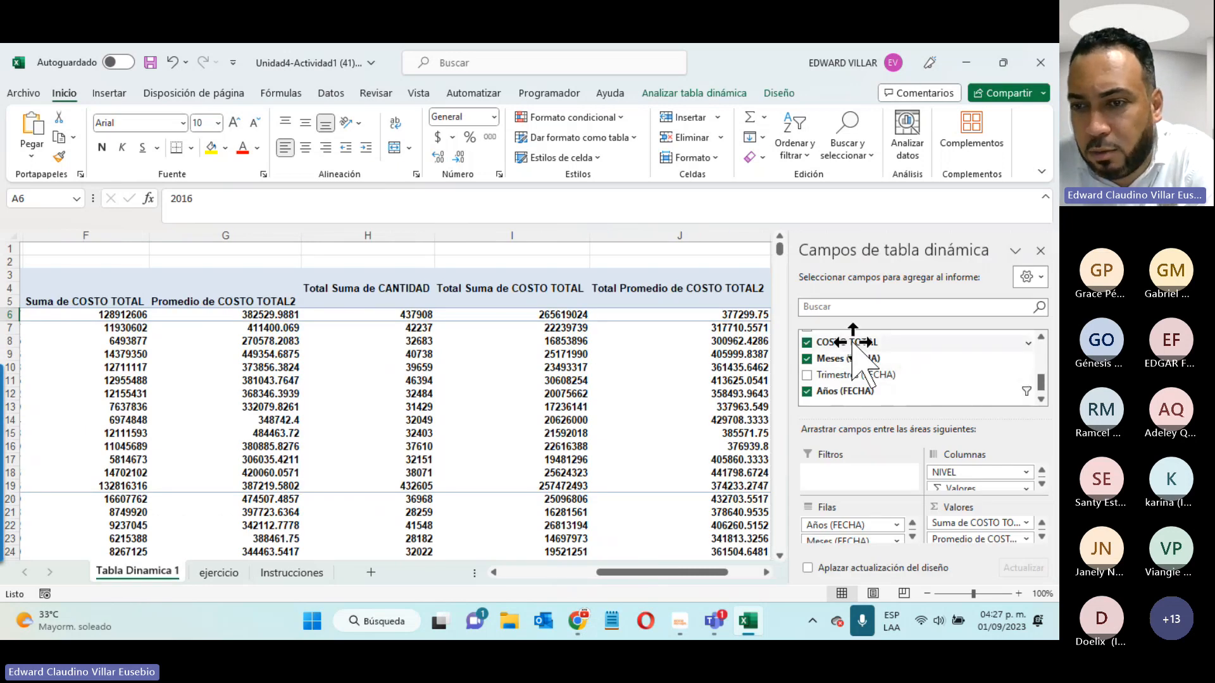
left_click_drag(854, 345, 960, 544)
- Summarize the newest COSTO TOTAL field by Máx., producing the Máx. de COSTO TOTAL2 column
left_click(1042, 537)
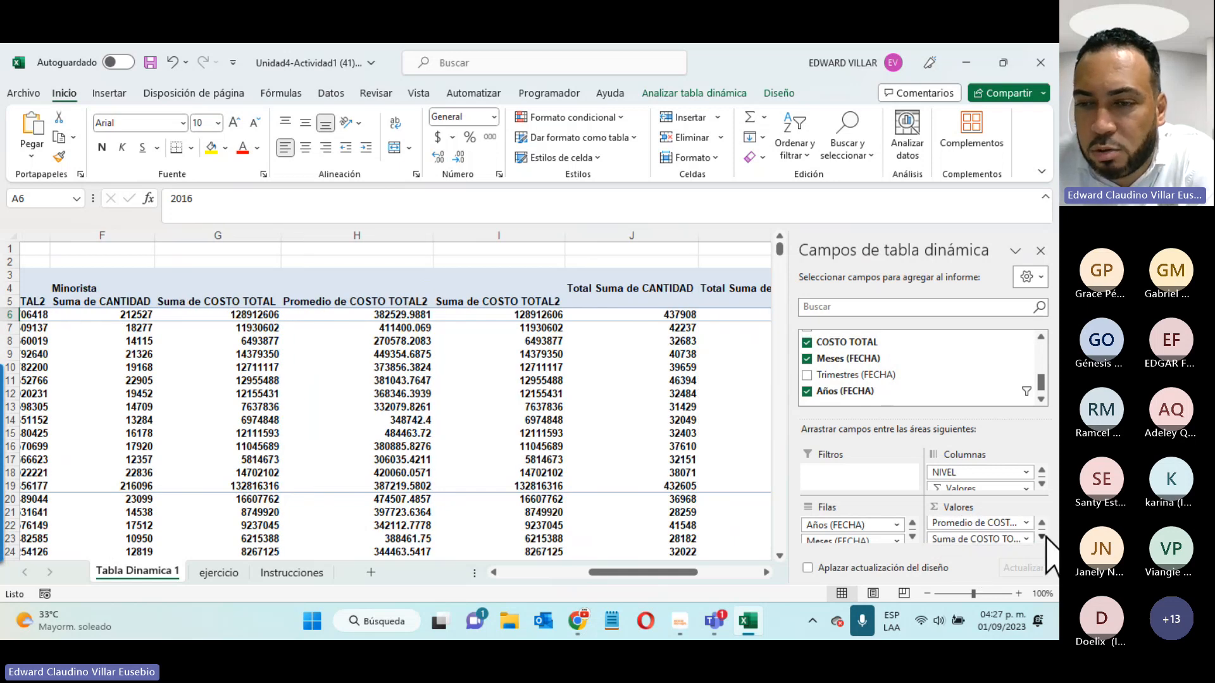
left_click(1026, 535)
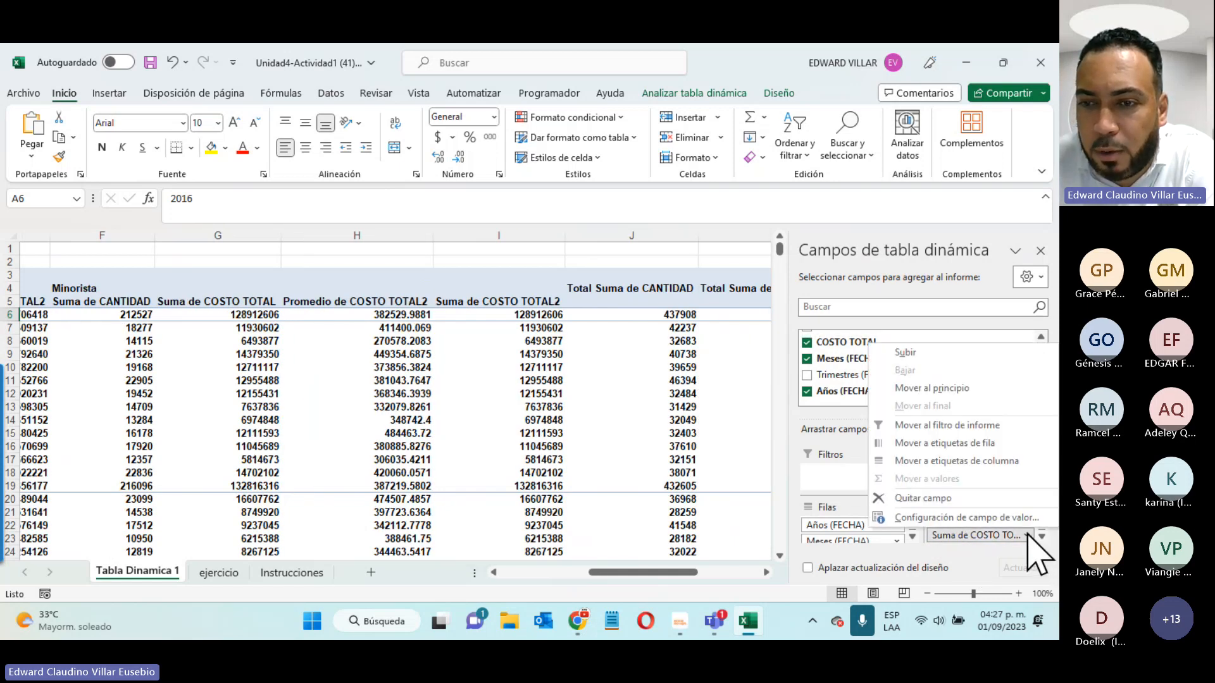
left_click(996, 518)
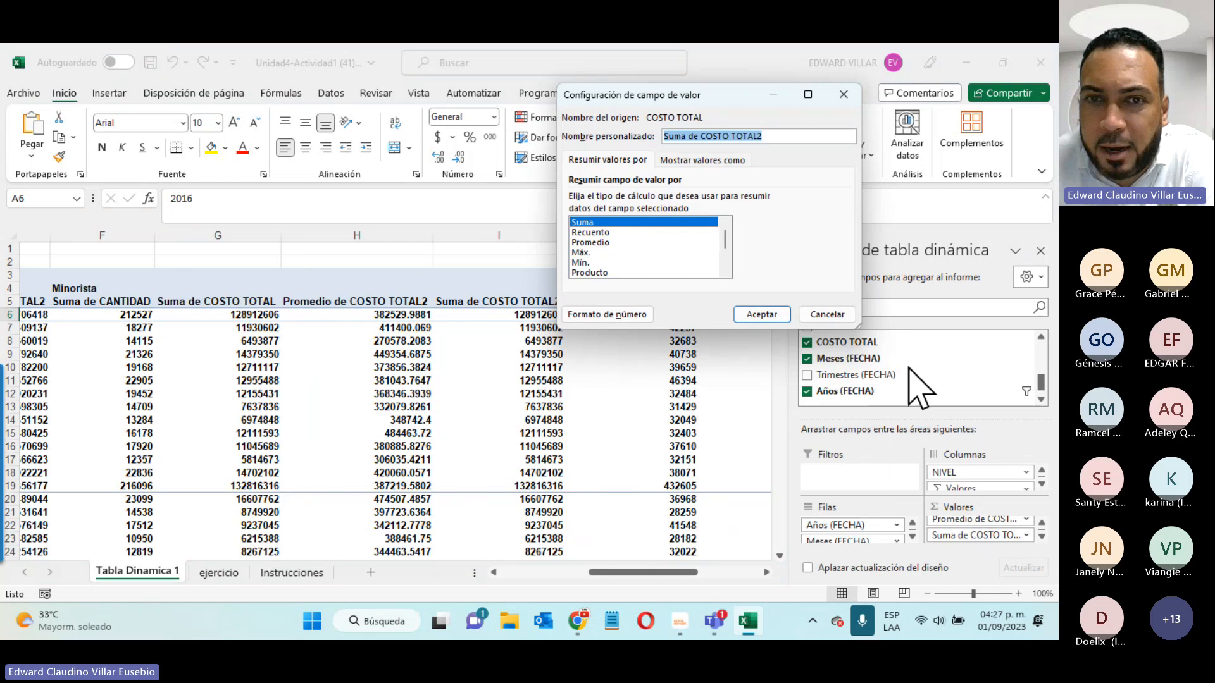
left_click(581, 253)
left_click(580, 262)
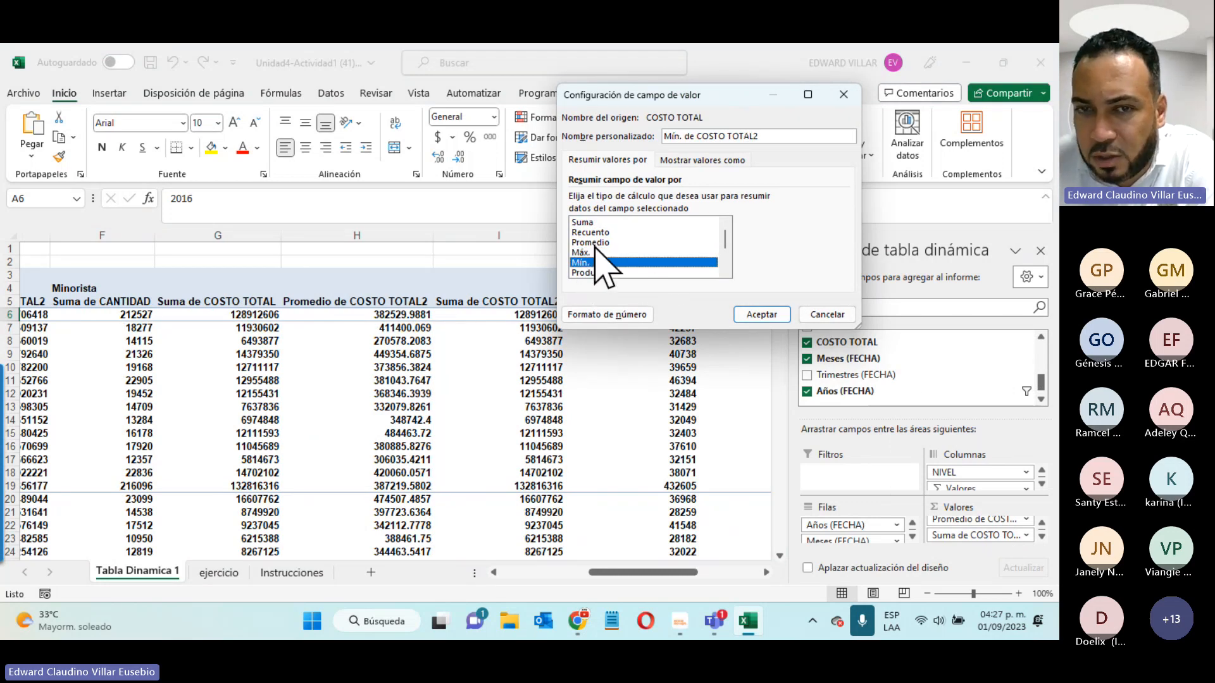
left_click(595, 252)
left_click(759, 315)
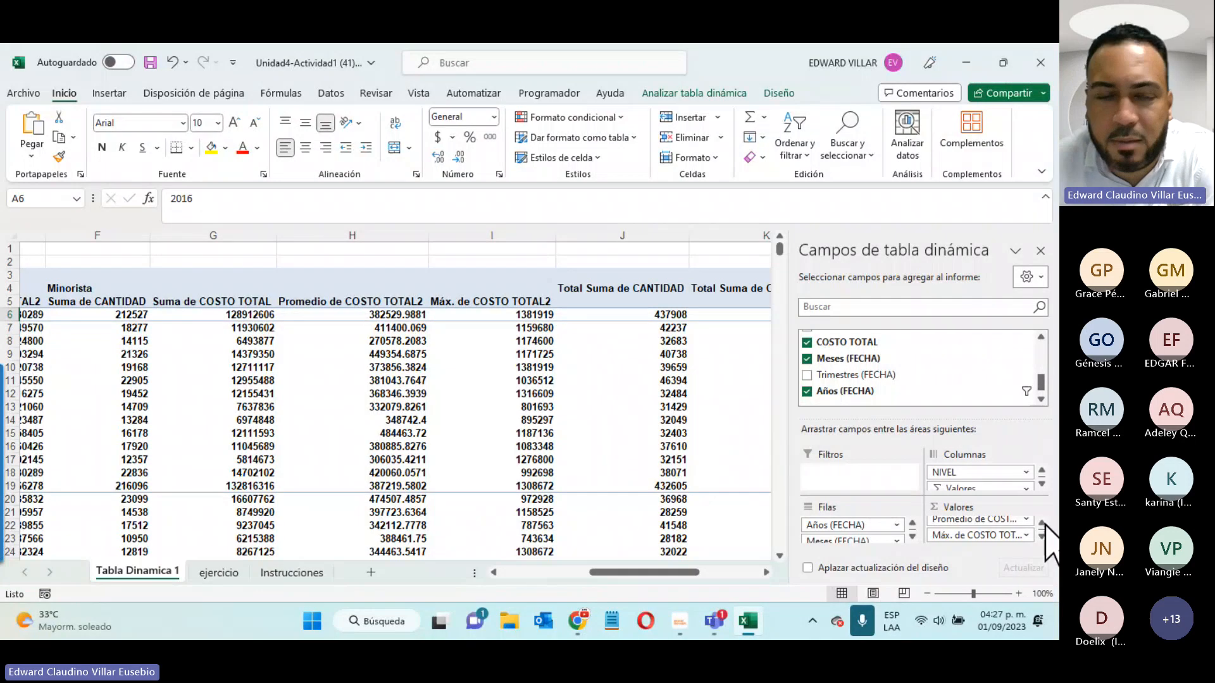
left_click(966, 62)
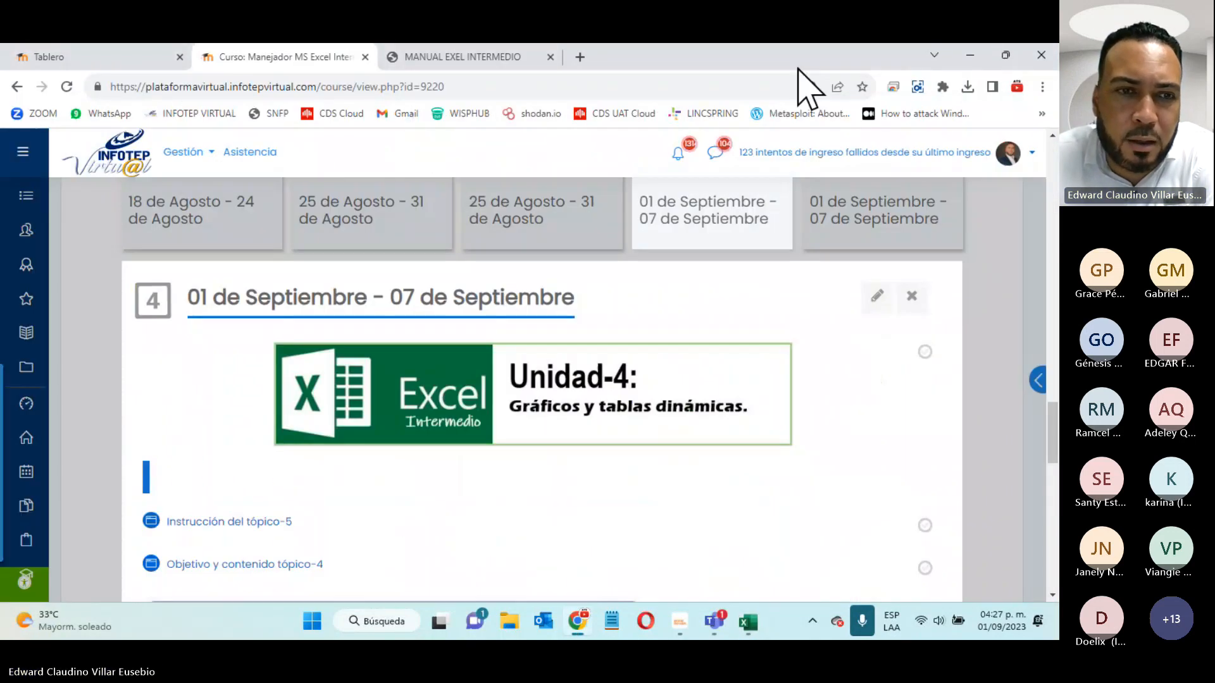
left_click(752, 622)
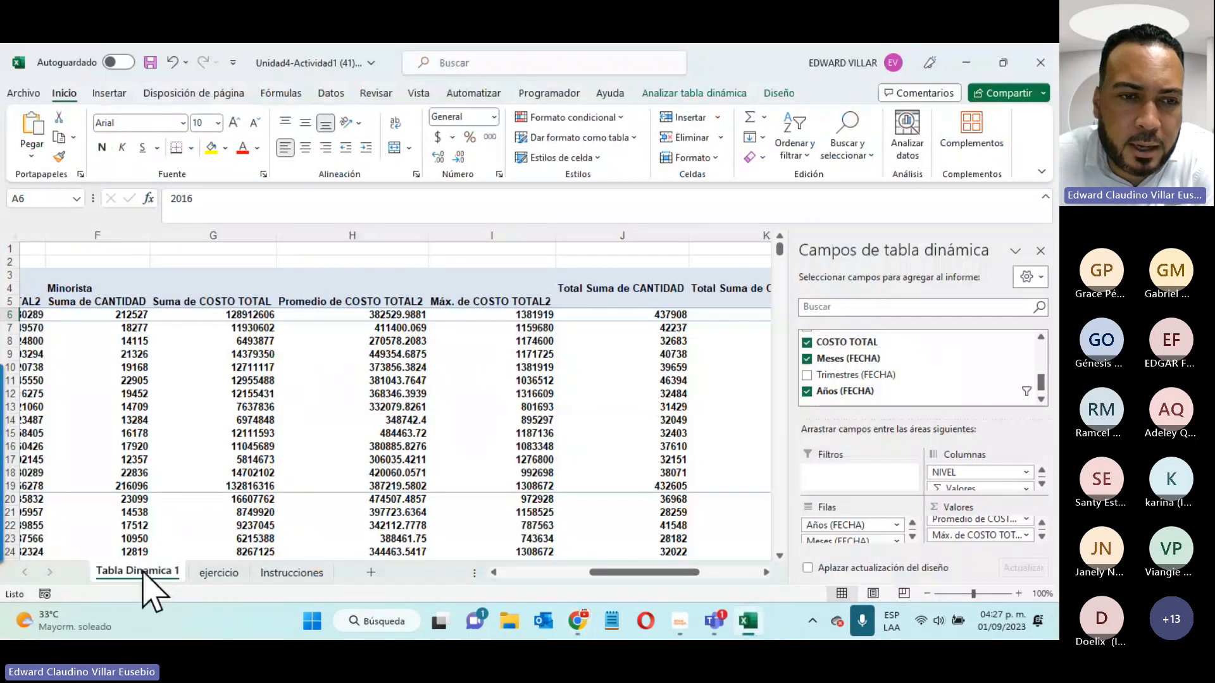
left_click(292, 571)
scroll(127, 411, "down", 1)
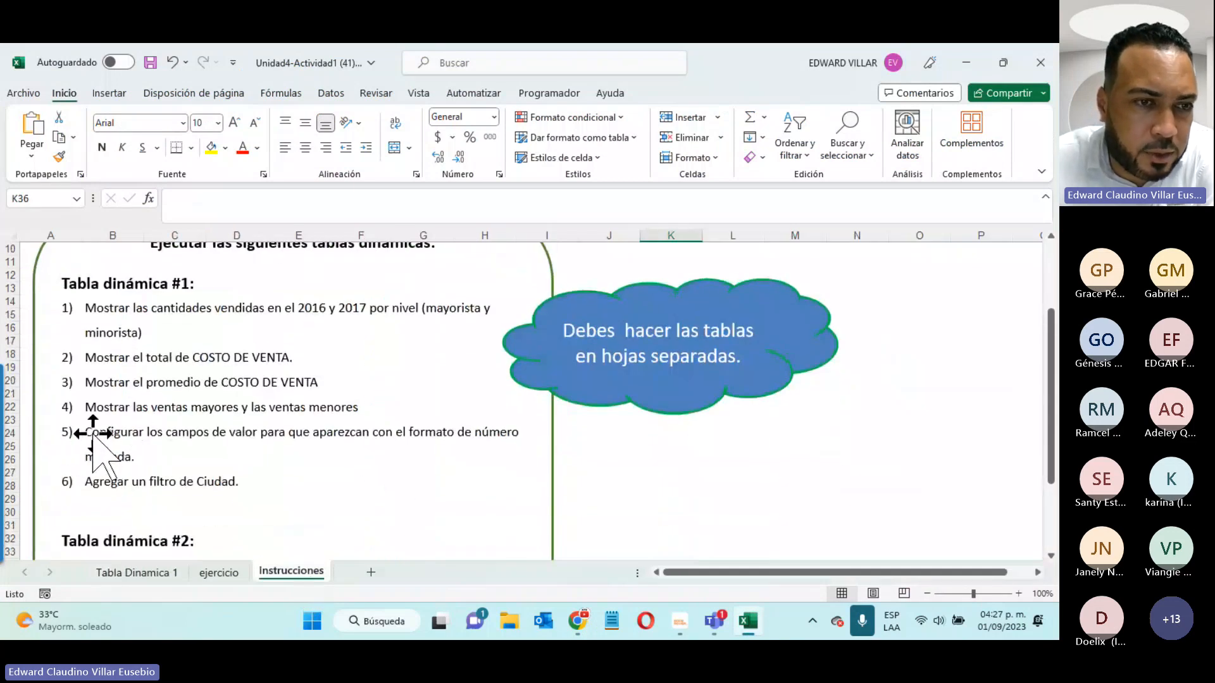
left_click(741, 622)
left_click(759, 625)
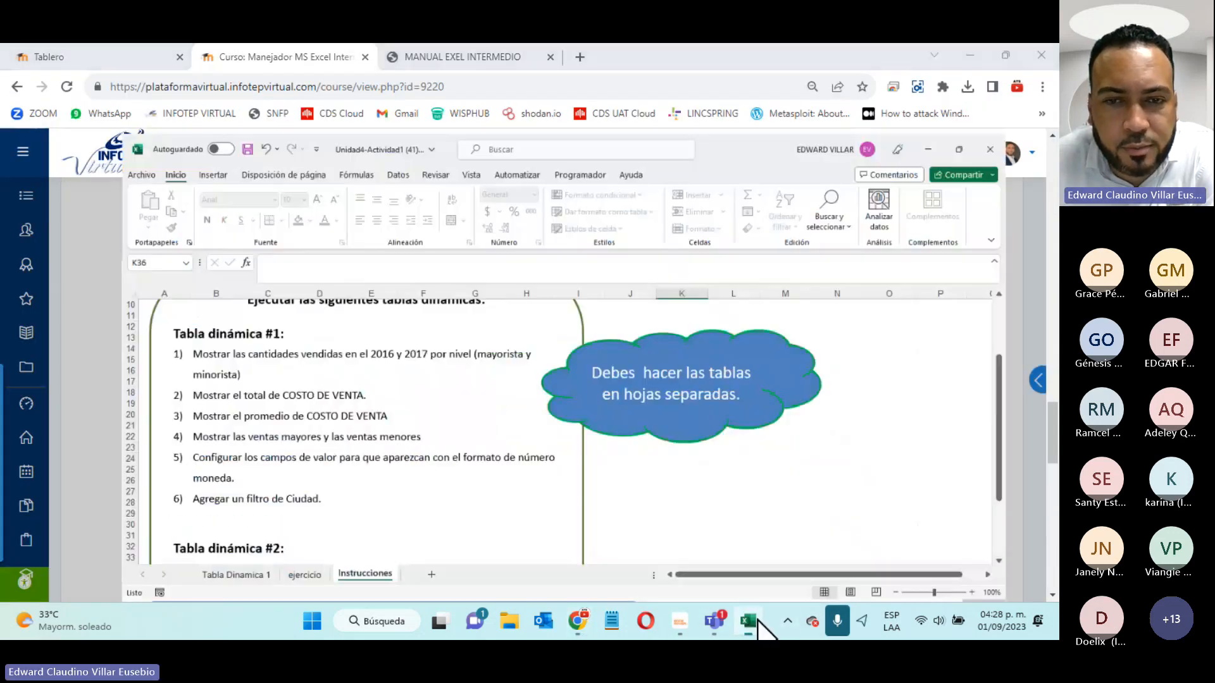
left_click(141, 577)
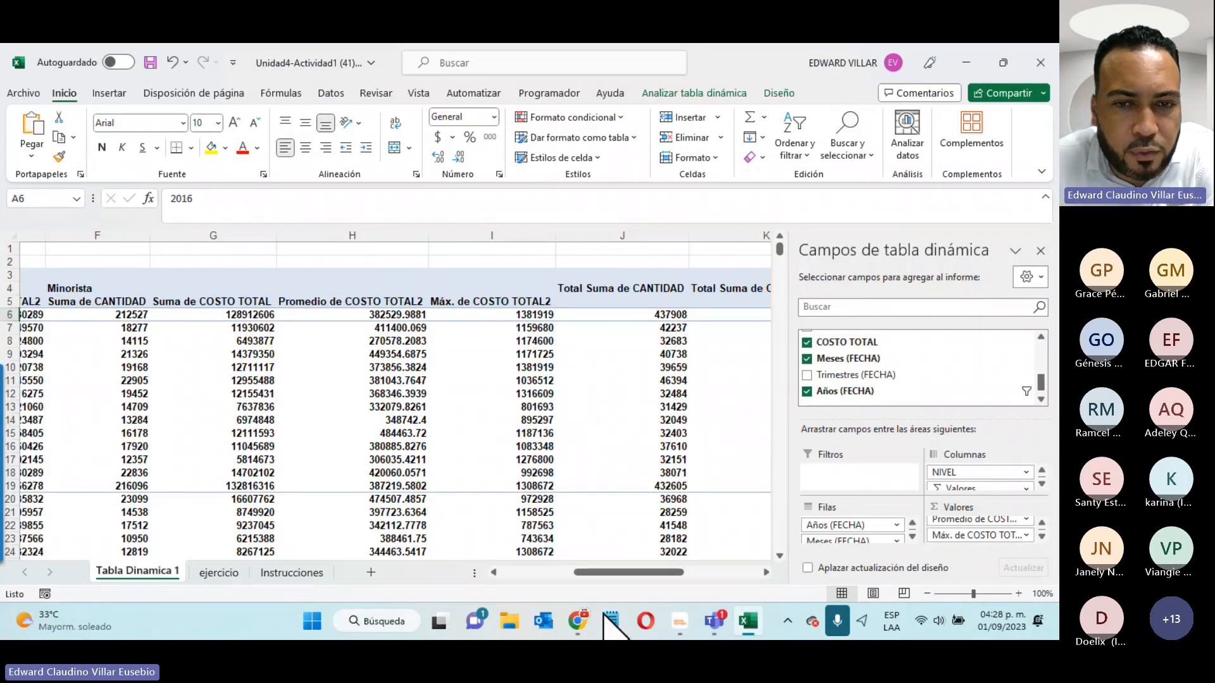
left_click_drag(581, 572, 429, 531)
left_click(361, 263)
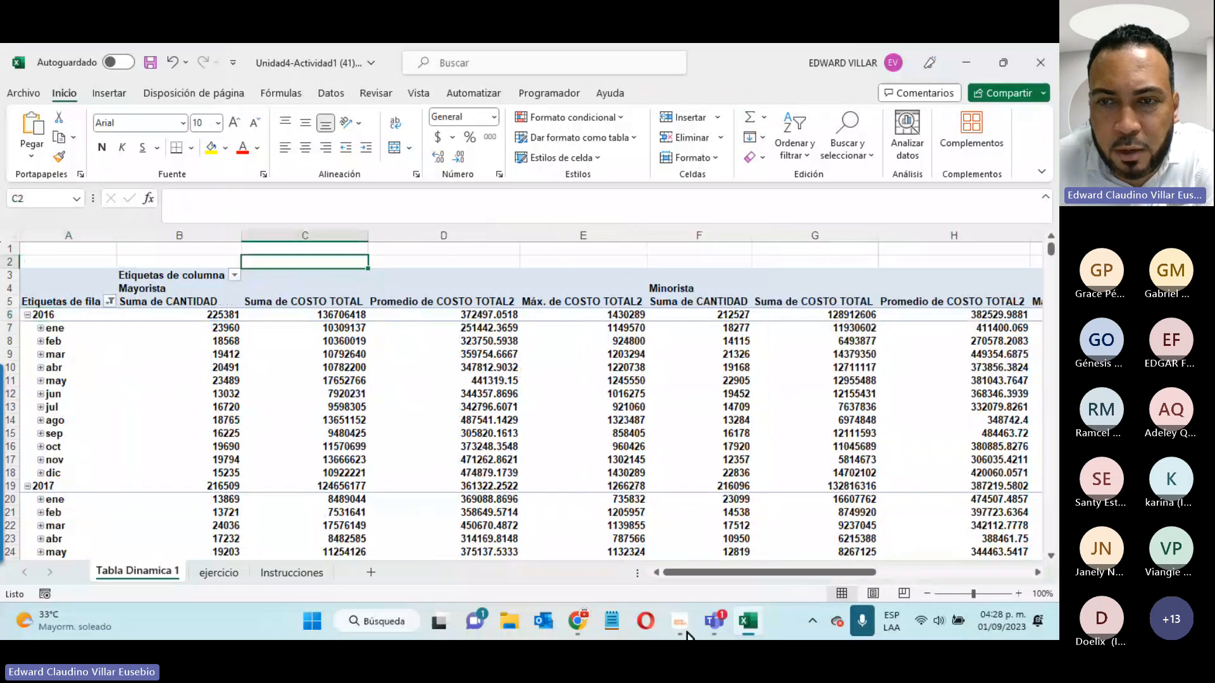
- Apply the Moneda currency format to all pivot values (e.g. $225,381.00), then view Instrucciones
left_click(12, 232)
left_click_drag(743, 573, 462, 496)
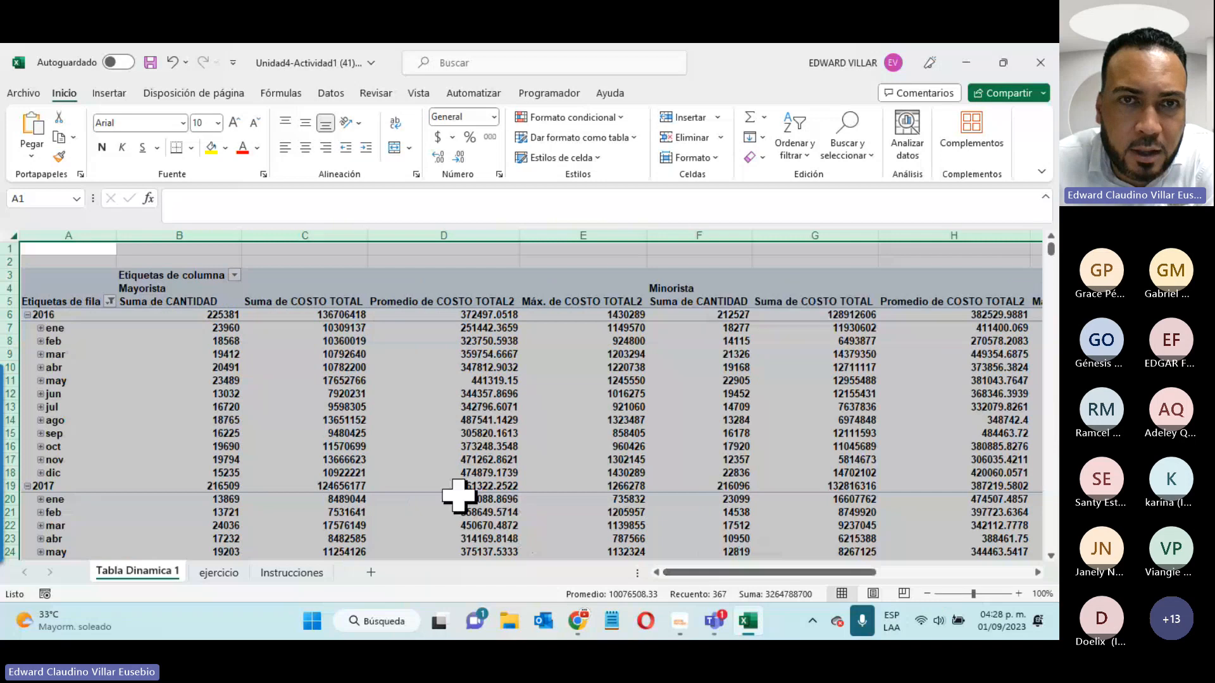
left_click(494, 118)
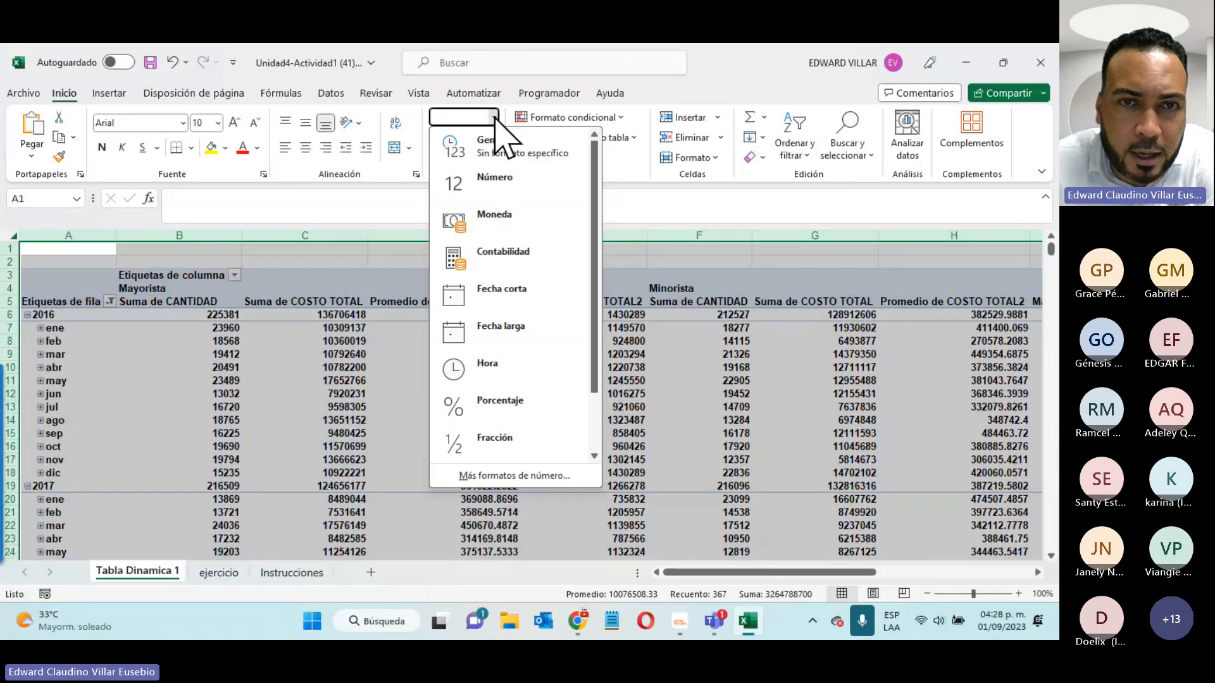
left_click(516, 218)
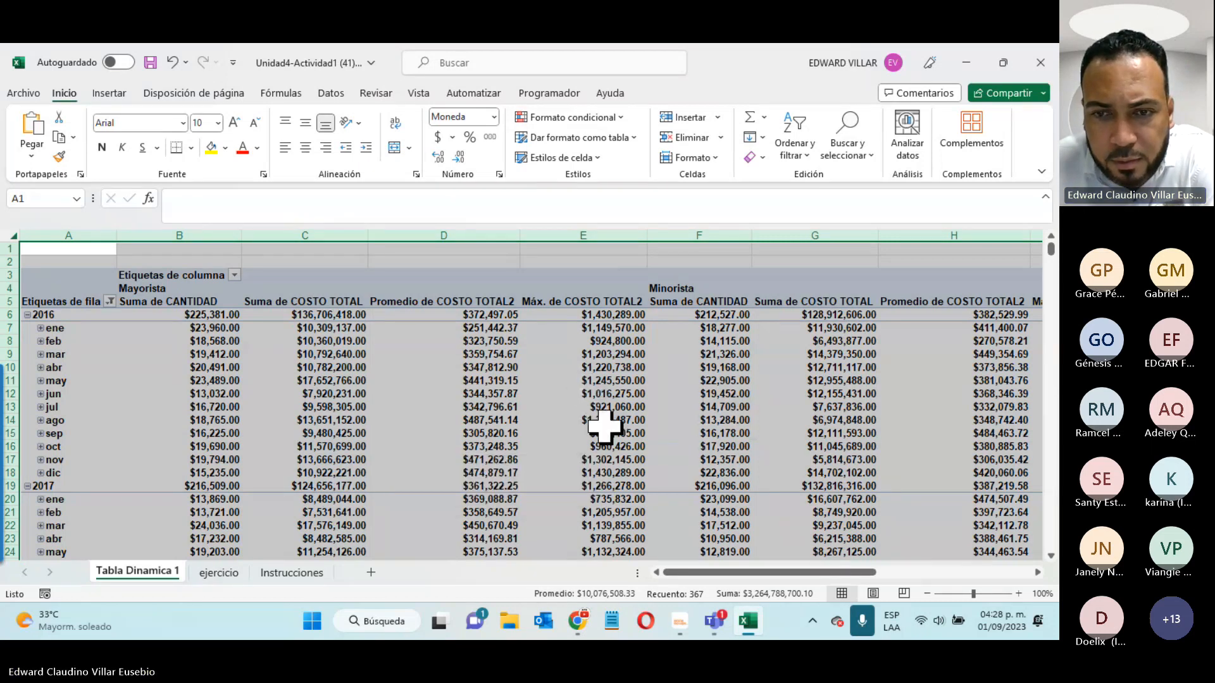
left_click(412, 344)
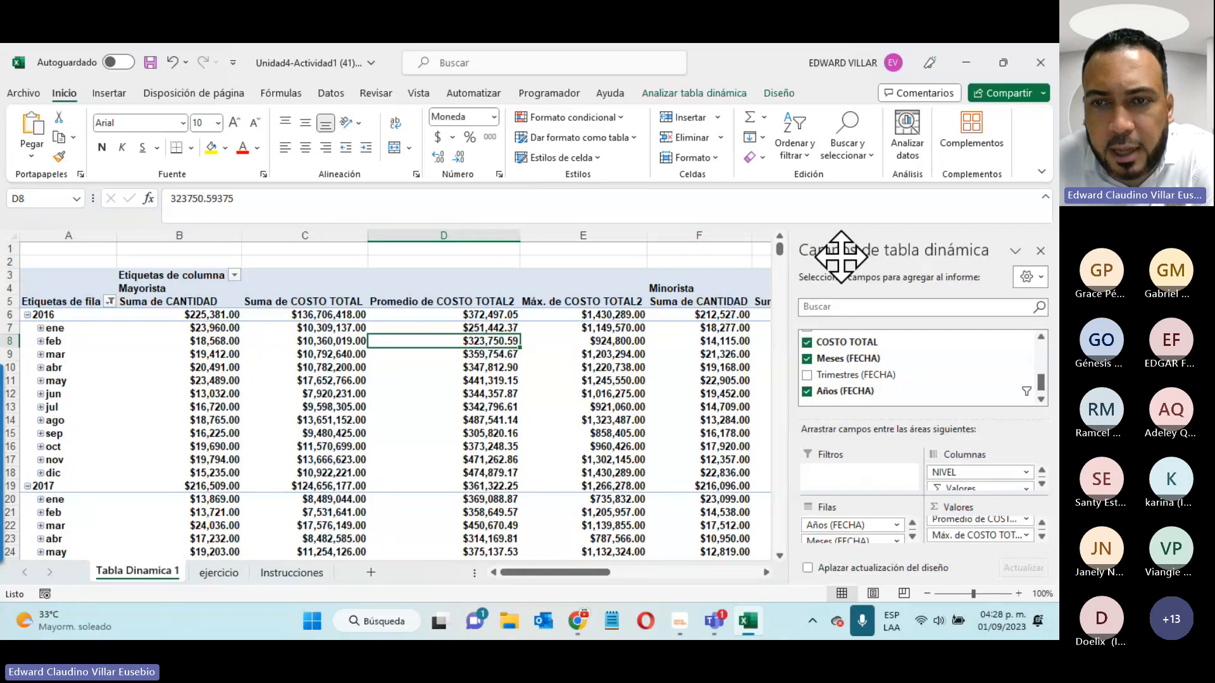
left_click(260, 569)
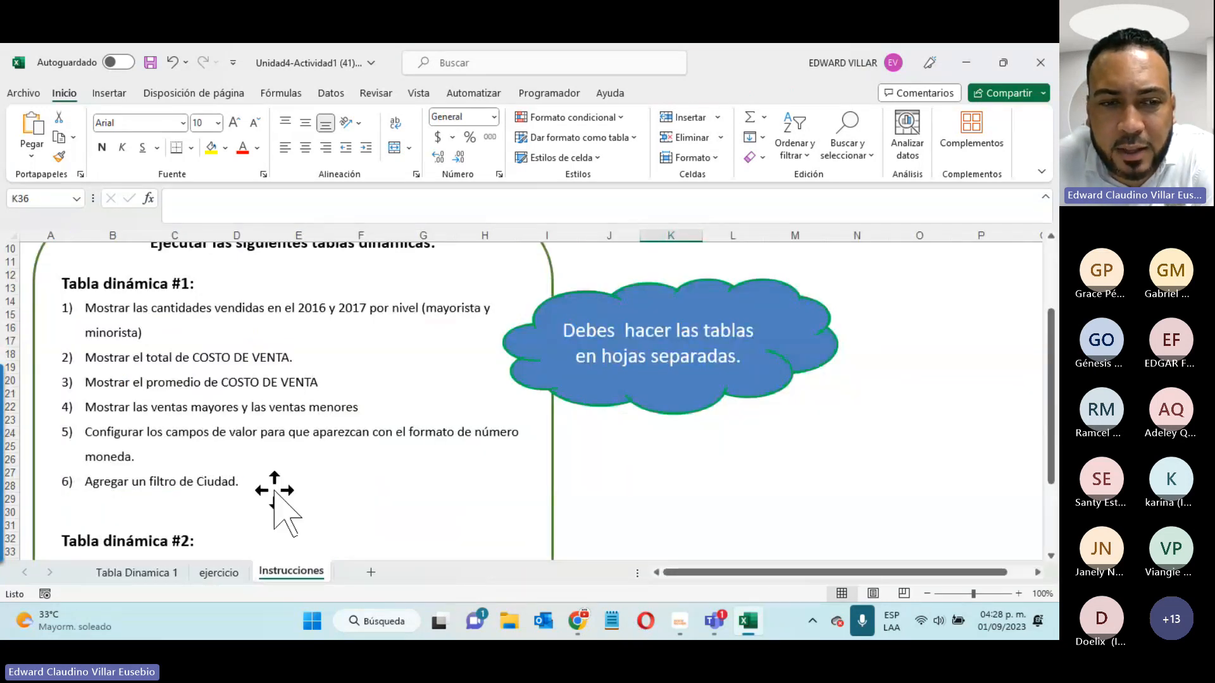
- On Tabla Dinamica 1, drag CIUDAD into Filtros so the pivot shows a (Todas) city filter
left_click(137, 573)
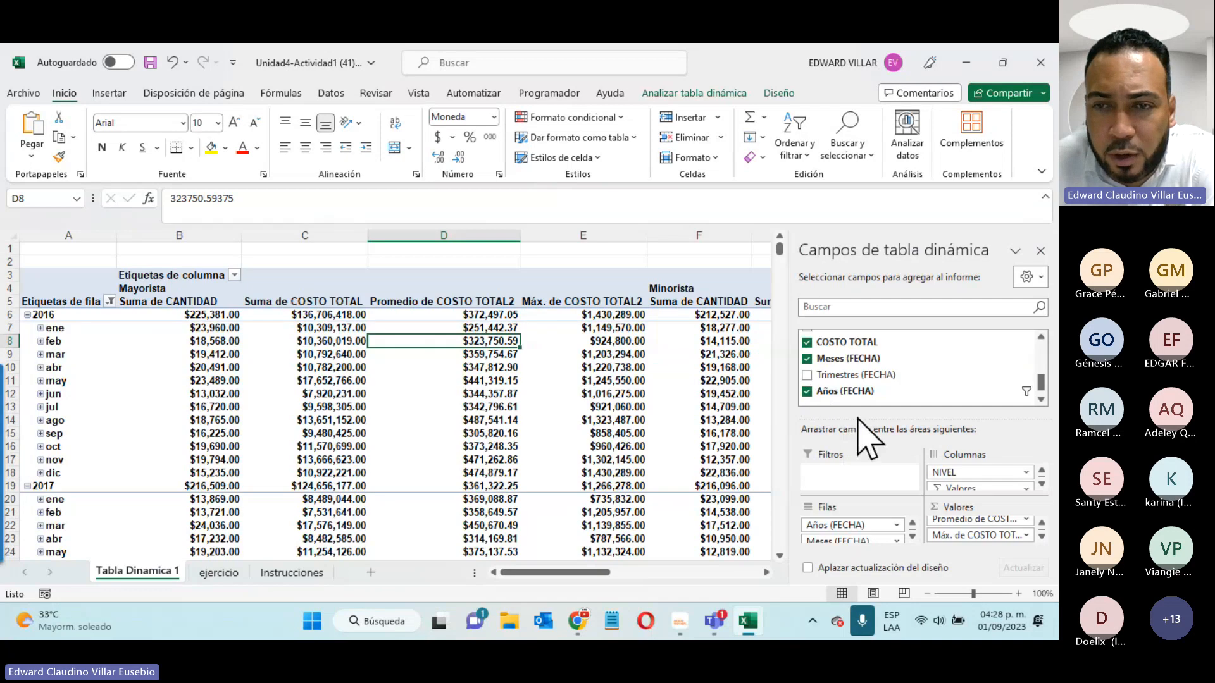
scroll(877, 394, "up", 1)
left_click_drag(877, 393, 822, 483)
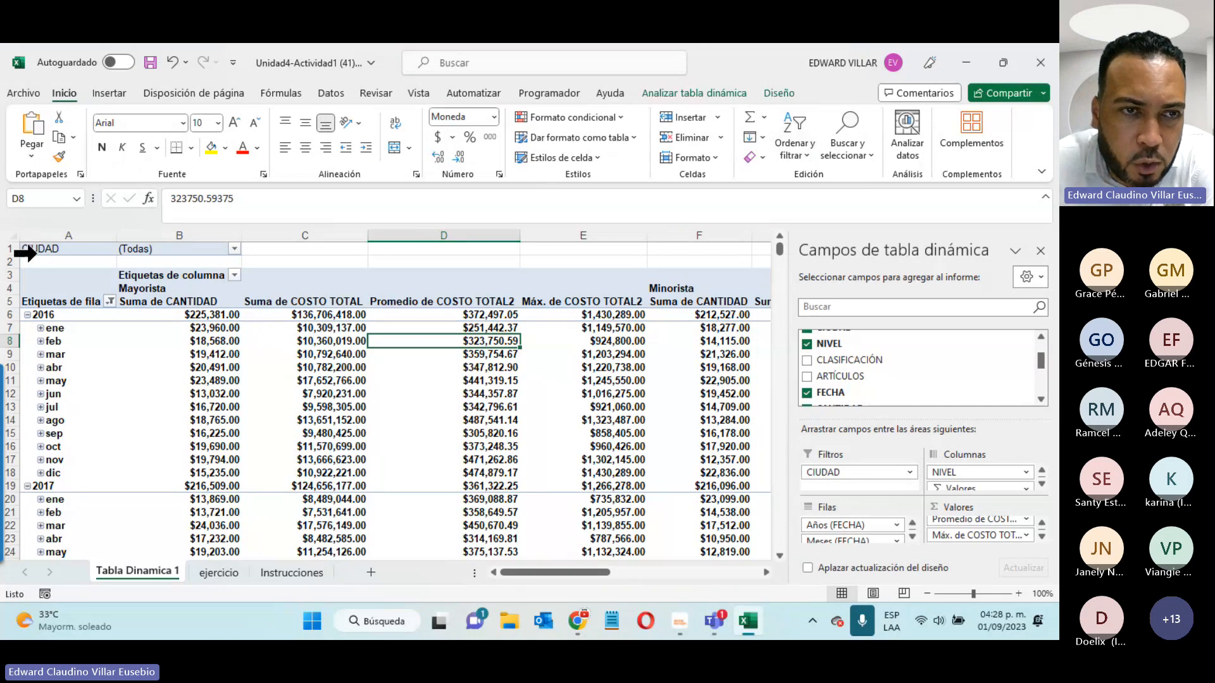
- Filter the pivot's CIUDAD to Azua, then change it to Bonao
left_click(234, 250)
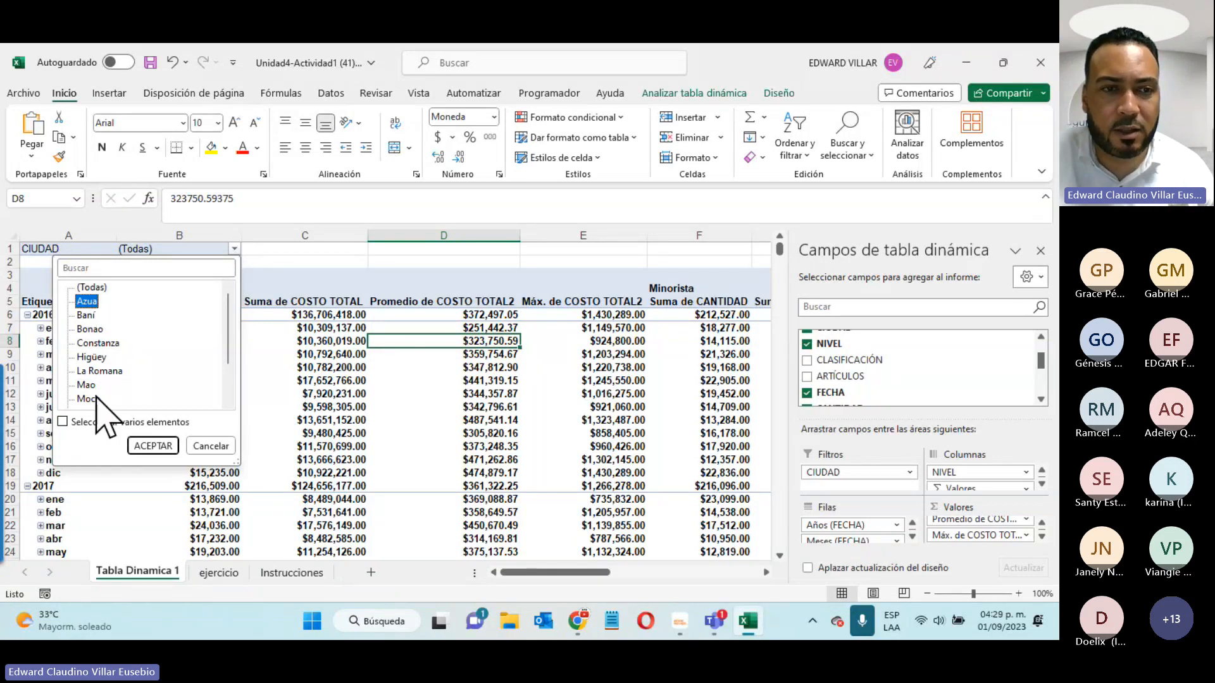
left_click(153, 446)
scroll(430, 519, "down", 3)
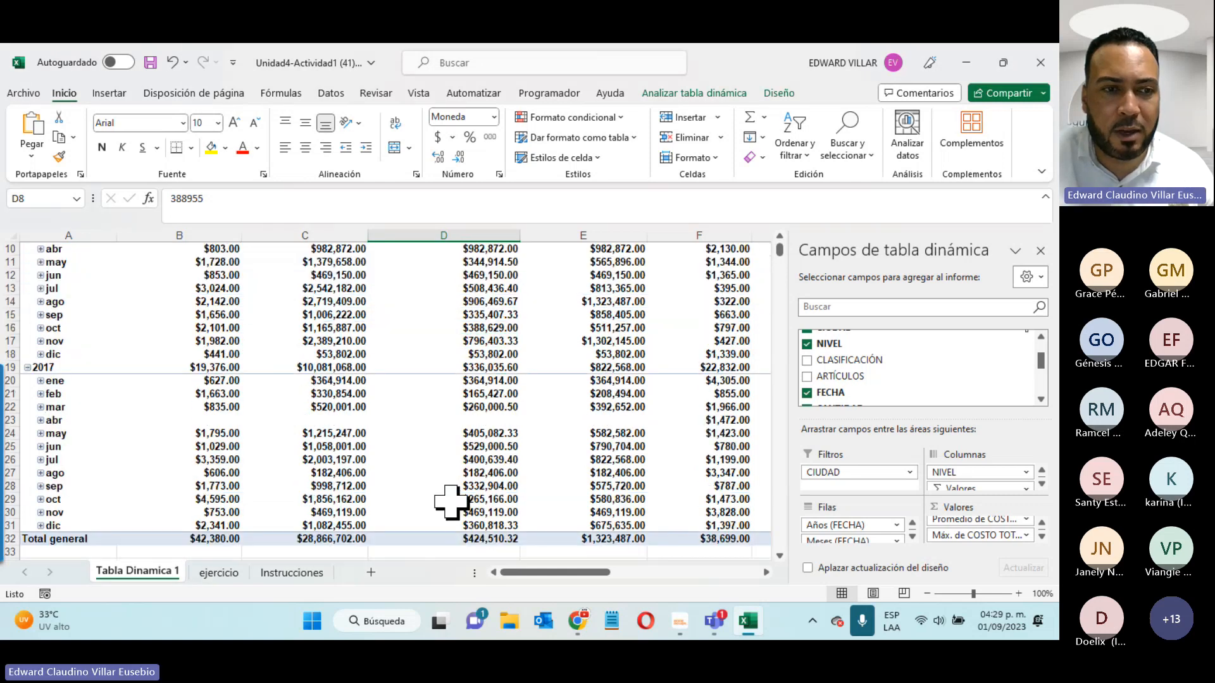
scroll(451, 502, "up", 3)
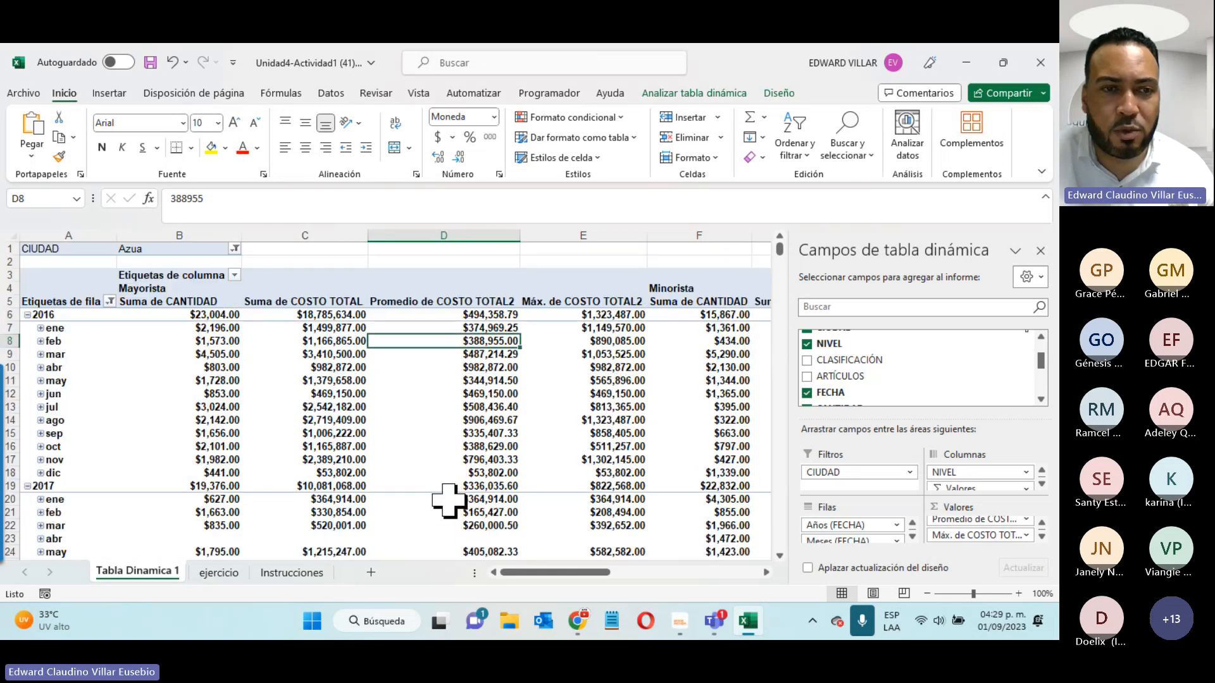
left_click(234, 249)
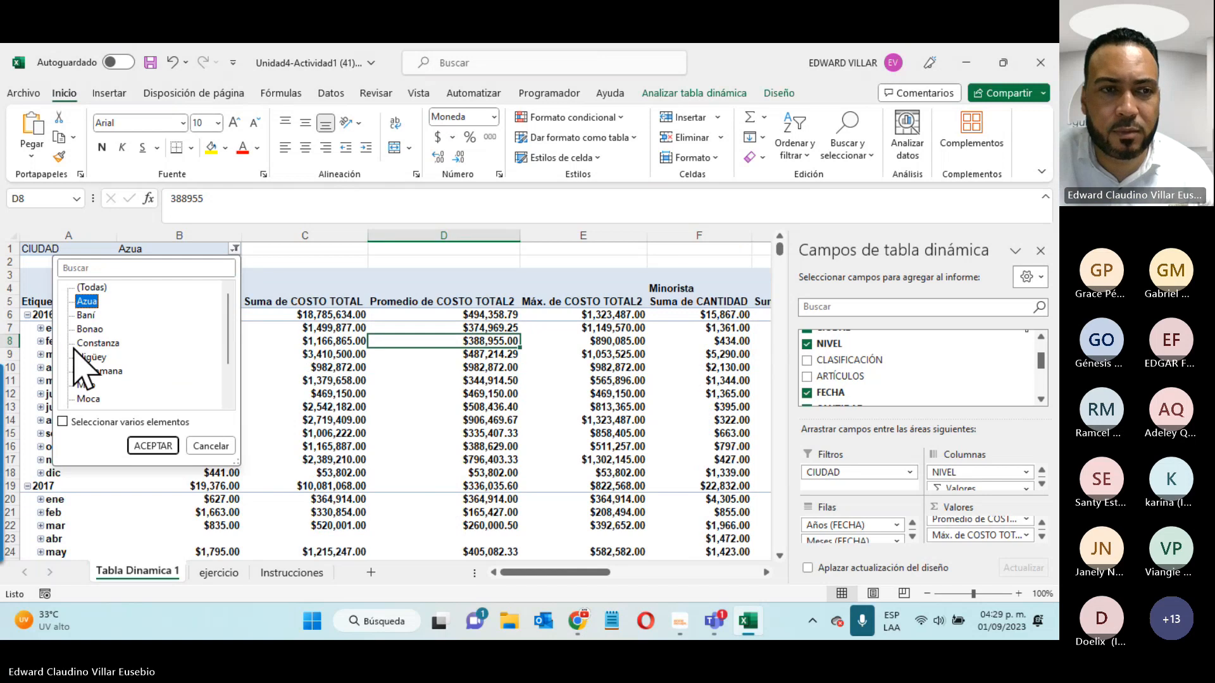
left_click(160, 445)
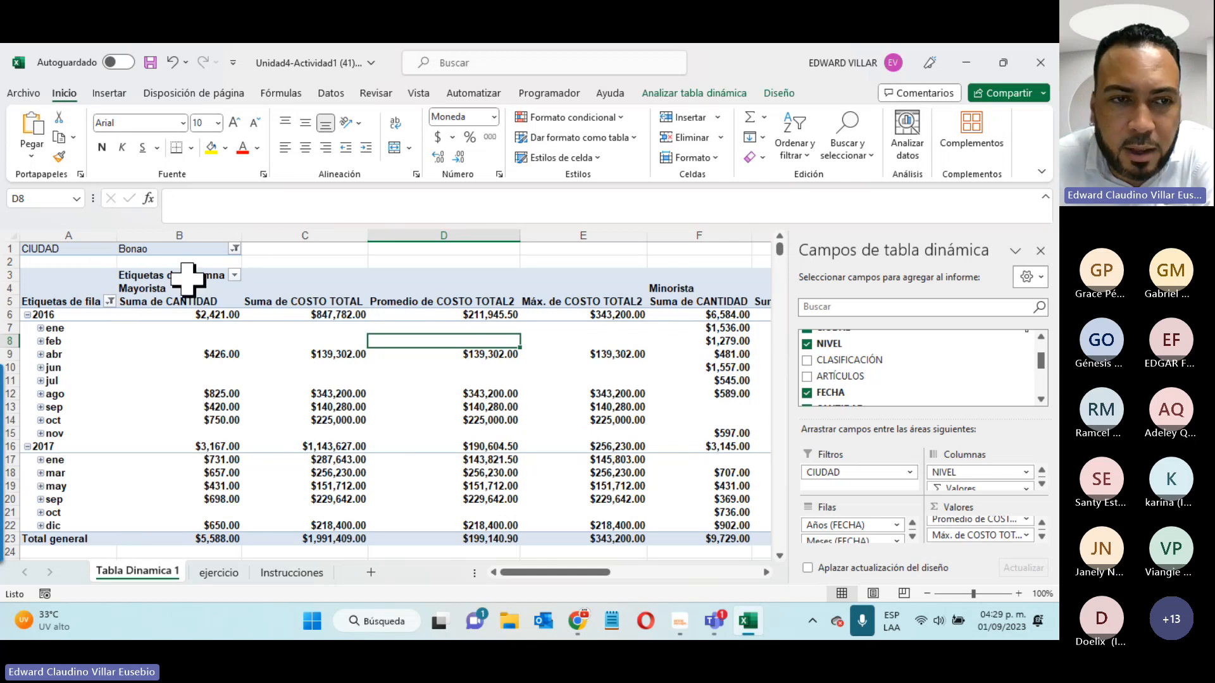
- Hide the Mayorista columns so only Minorista figures show
left_click(235, 274)
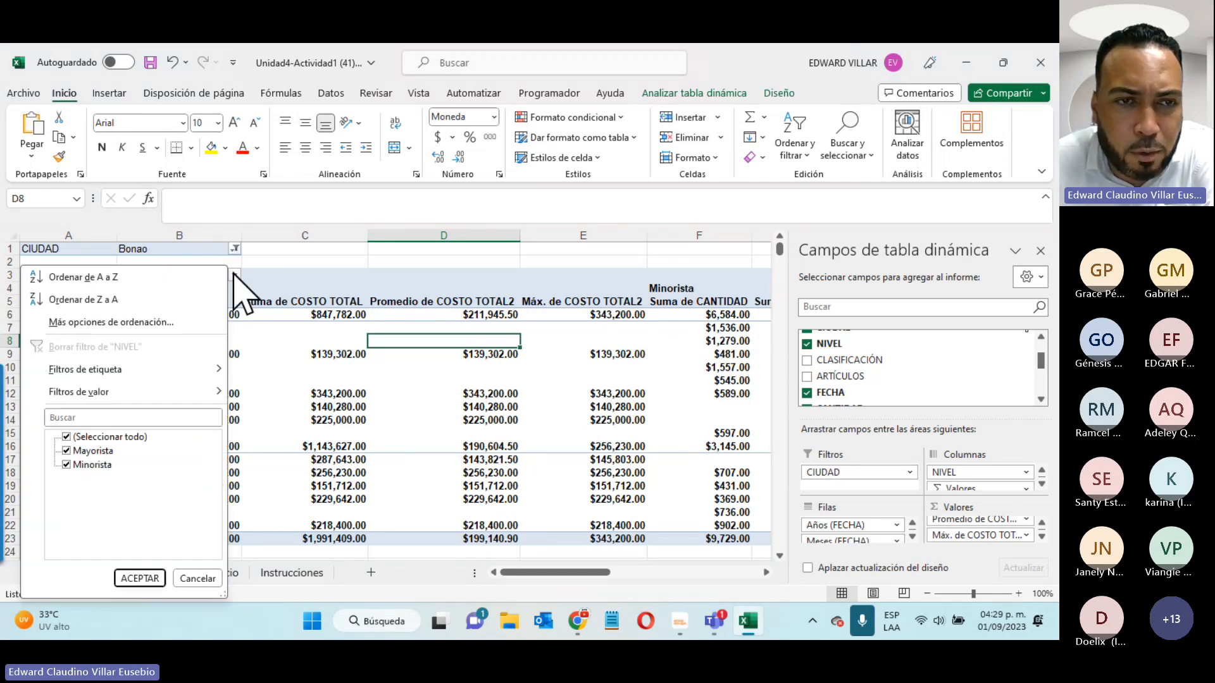
left_click(67, 451)
left_click(130, 577)
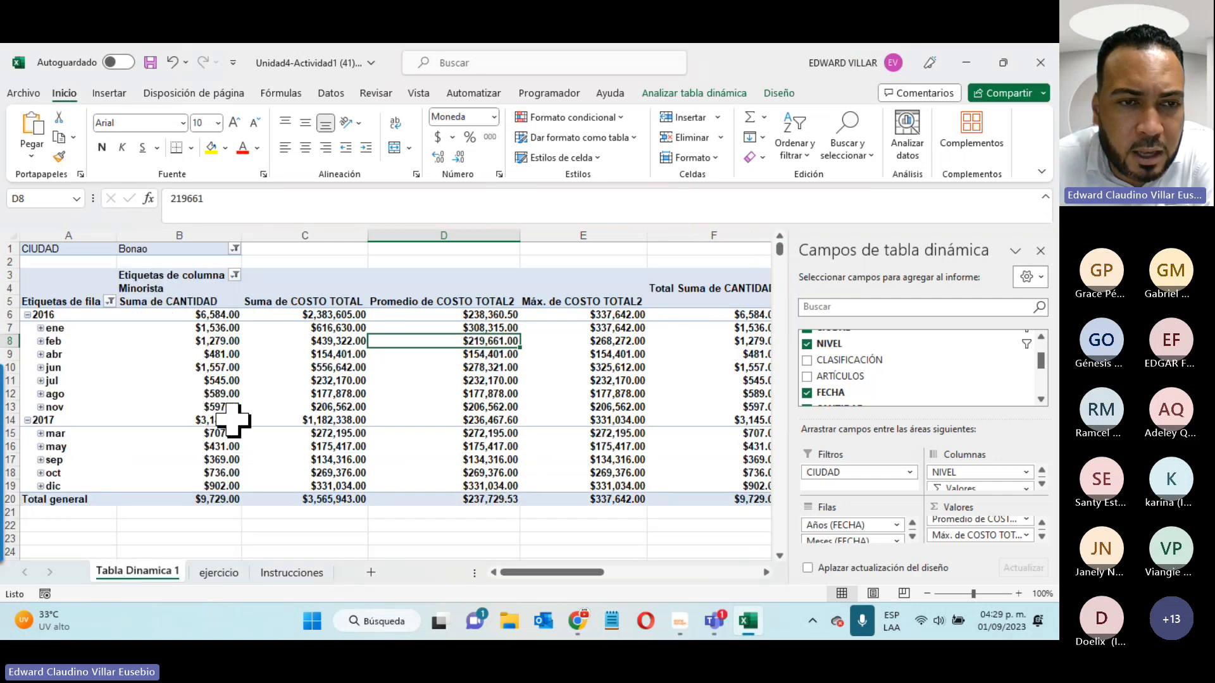
- Cancel the Años (FECHA) filter without changes and return to the Instrucciones sheet
mouse_move(60, 381)
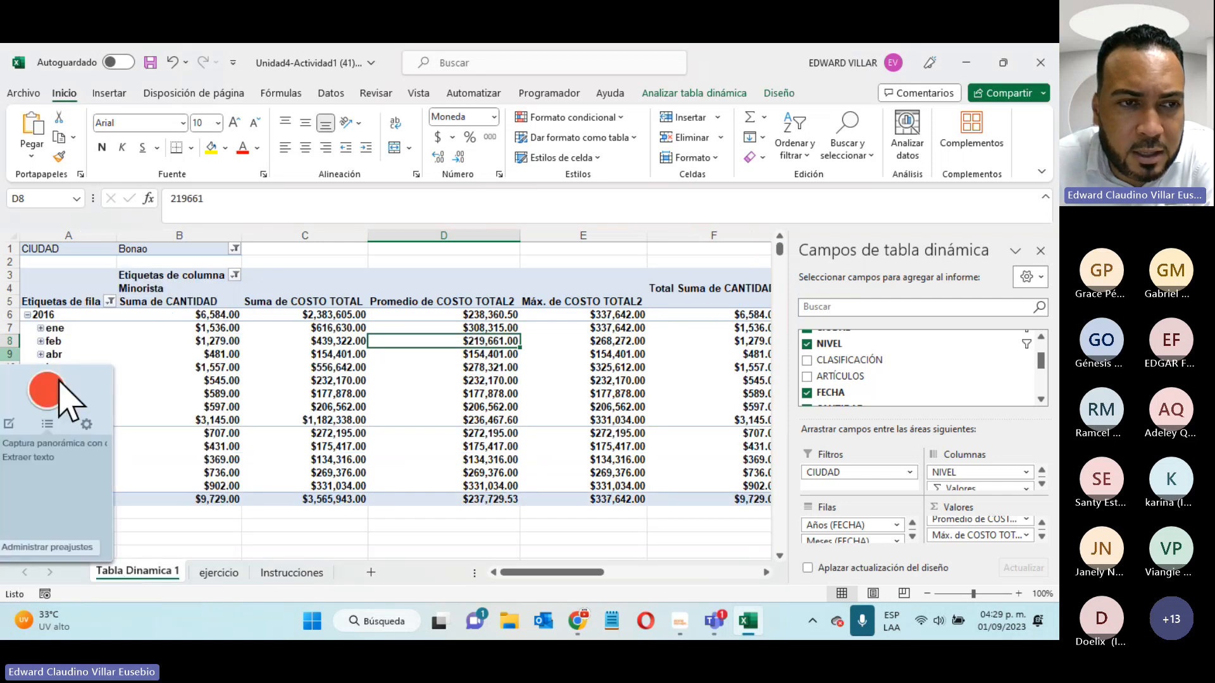
left_click(109, 301)
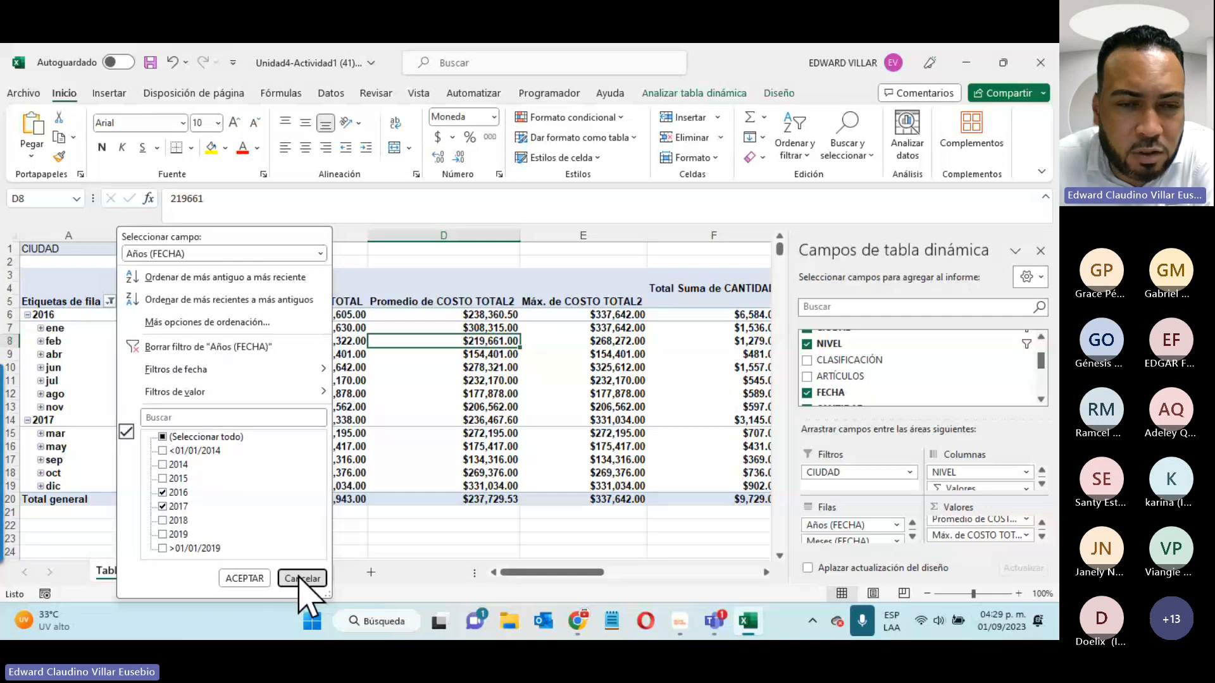
left_click(303, 579)
mouse_move(9, 401)
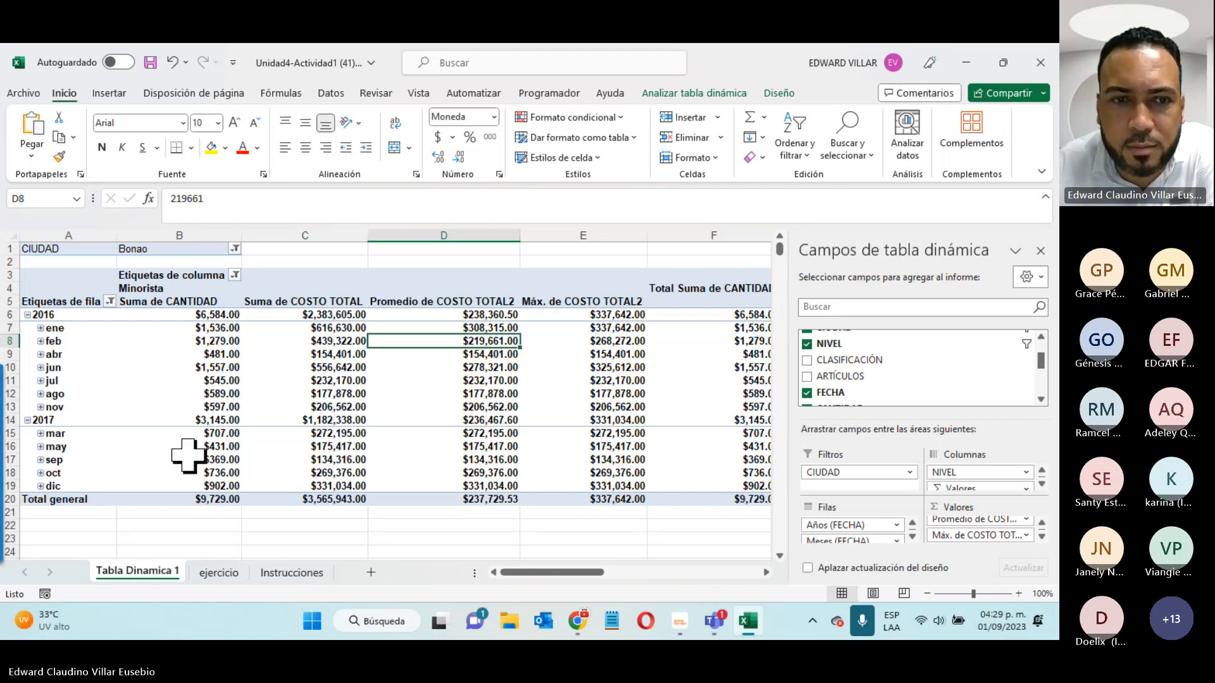
left_click(272, 573)
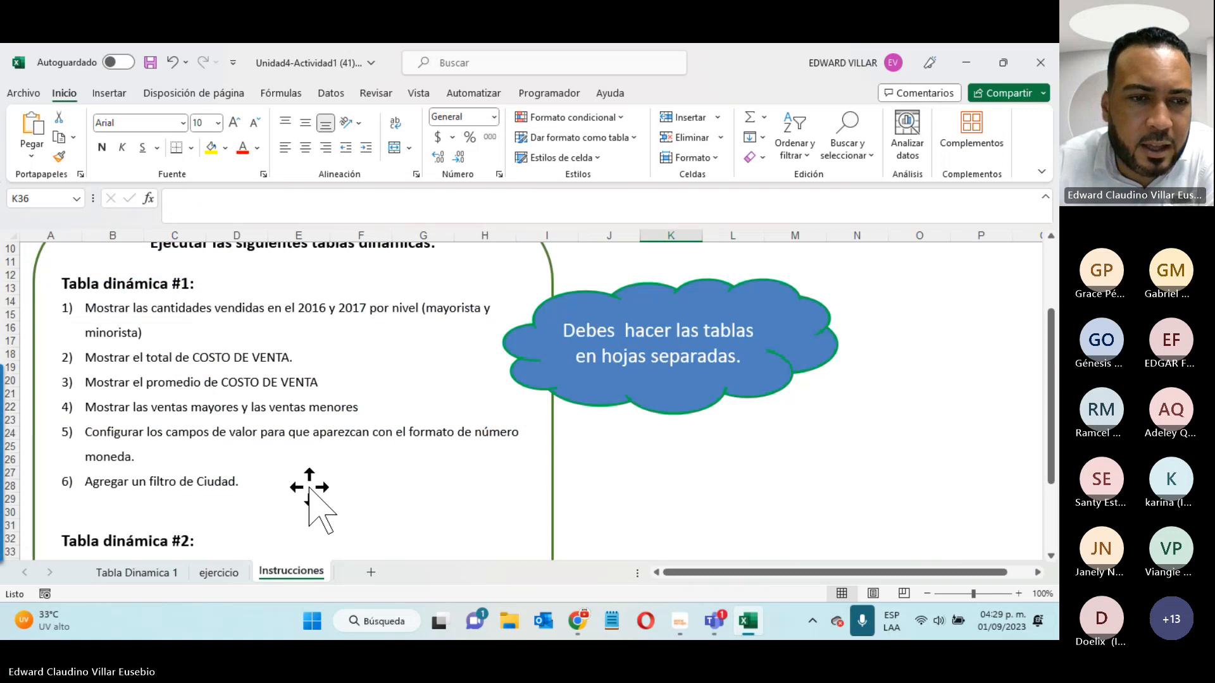
- Scroll to the Tabla dinámica #2 task, glance at Tabla Dinamica 1, and settle on ejercicio
scroll(312, 502, "down", 3)
scroll(272, 443, "down", 1)
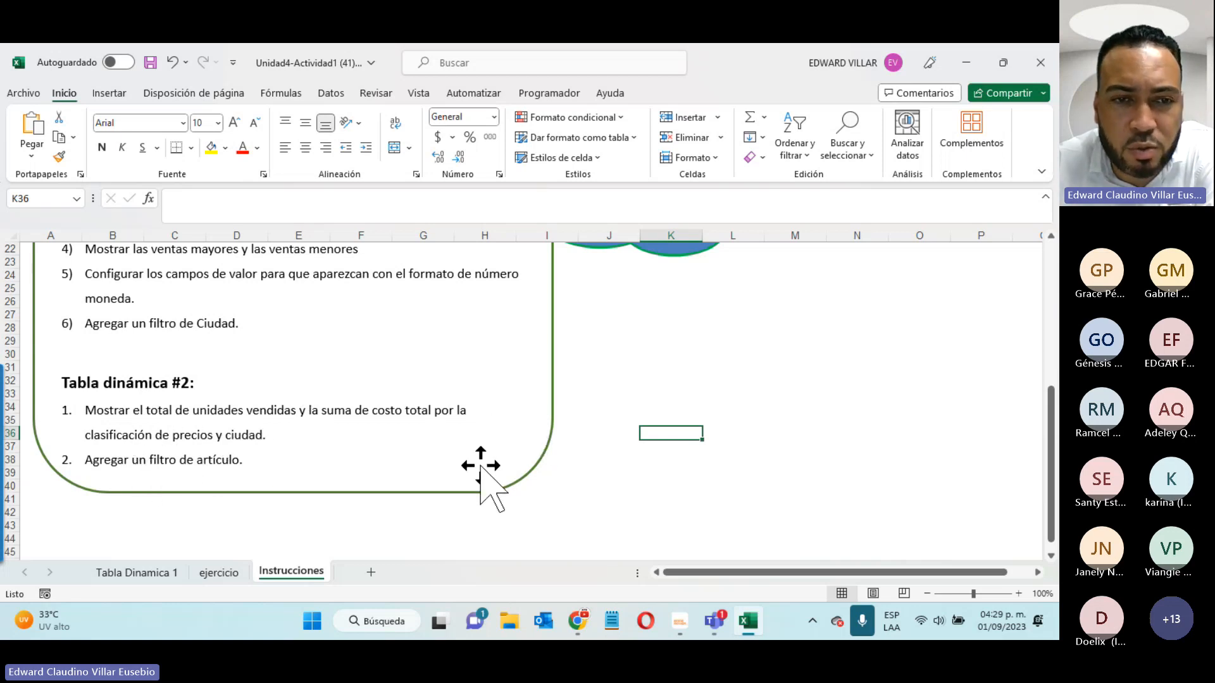
left_click(208, 572)
left_click(159, 573)
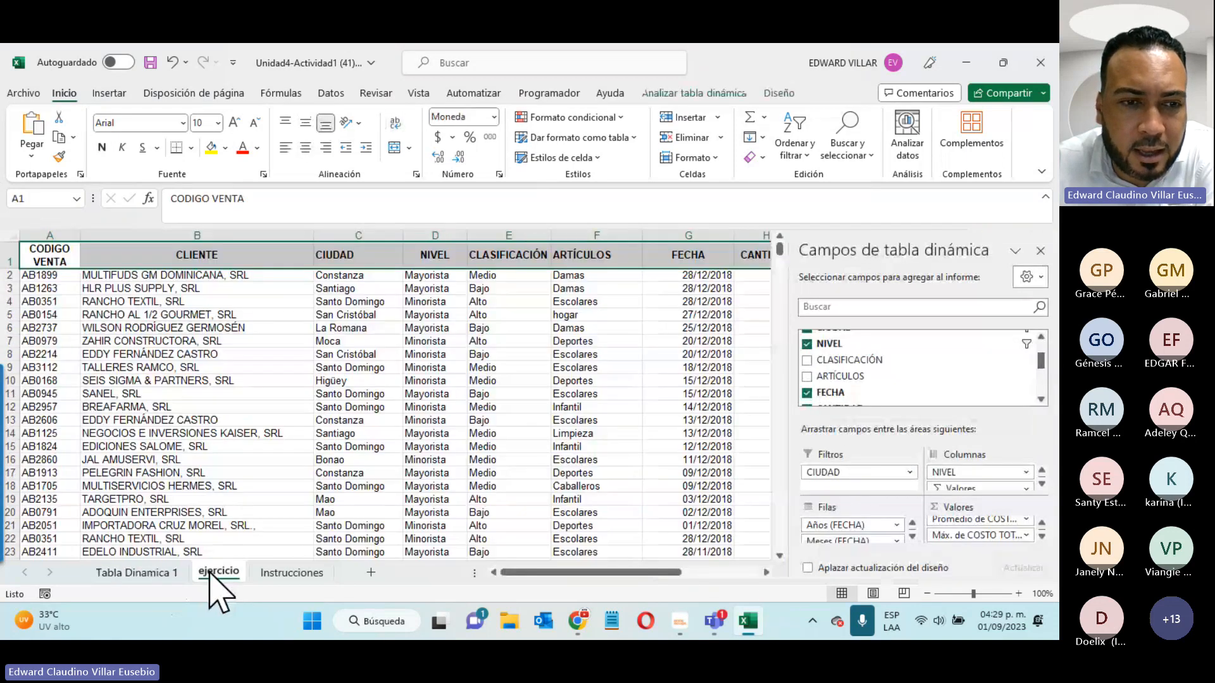
left_click(215, 572)
left_click(217, 316)
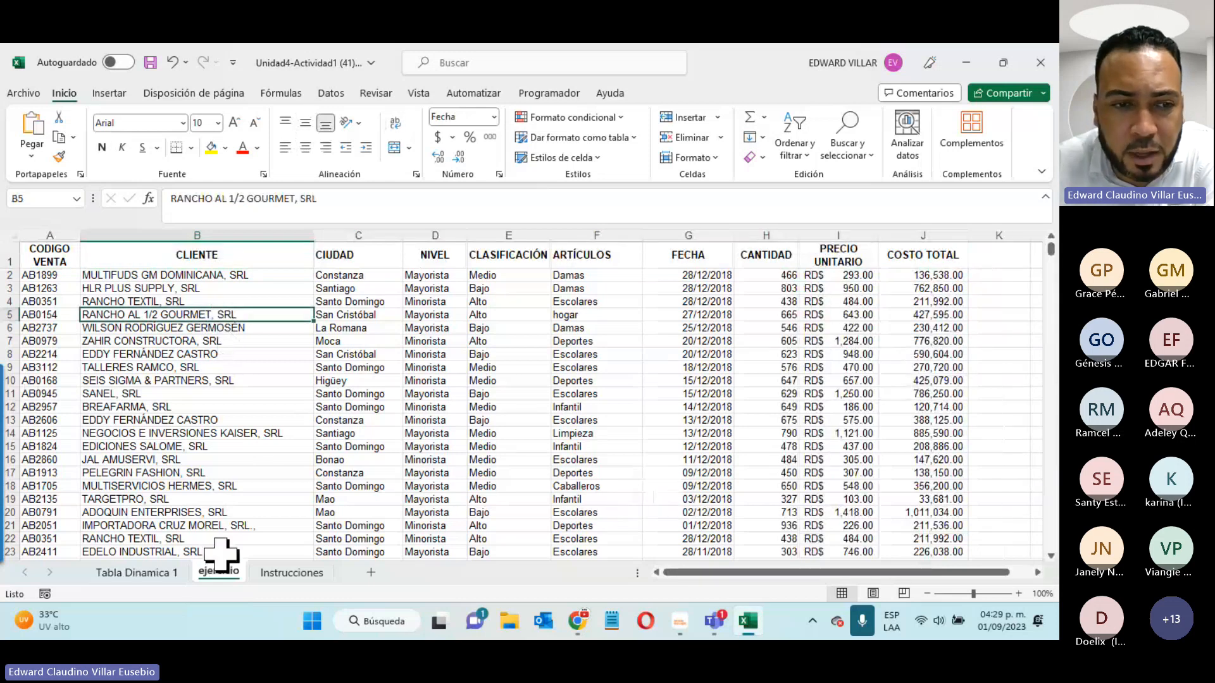
left_click(127, 575)
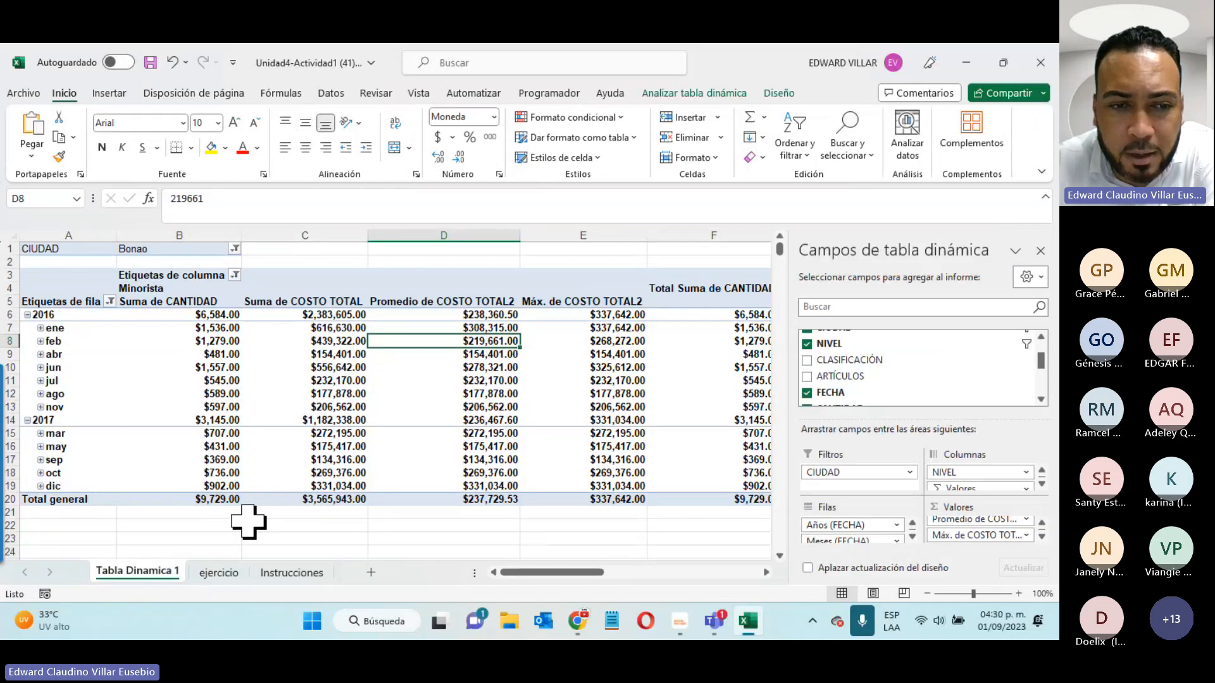
left_click(218, 572)
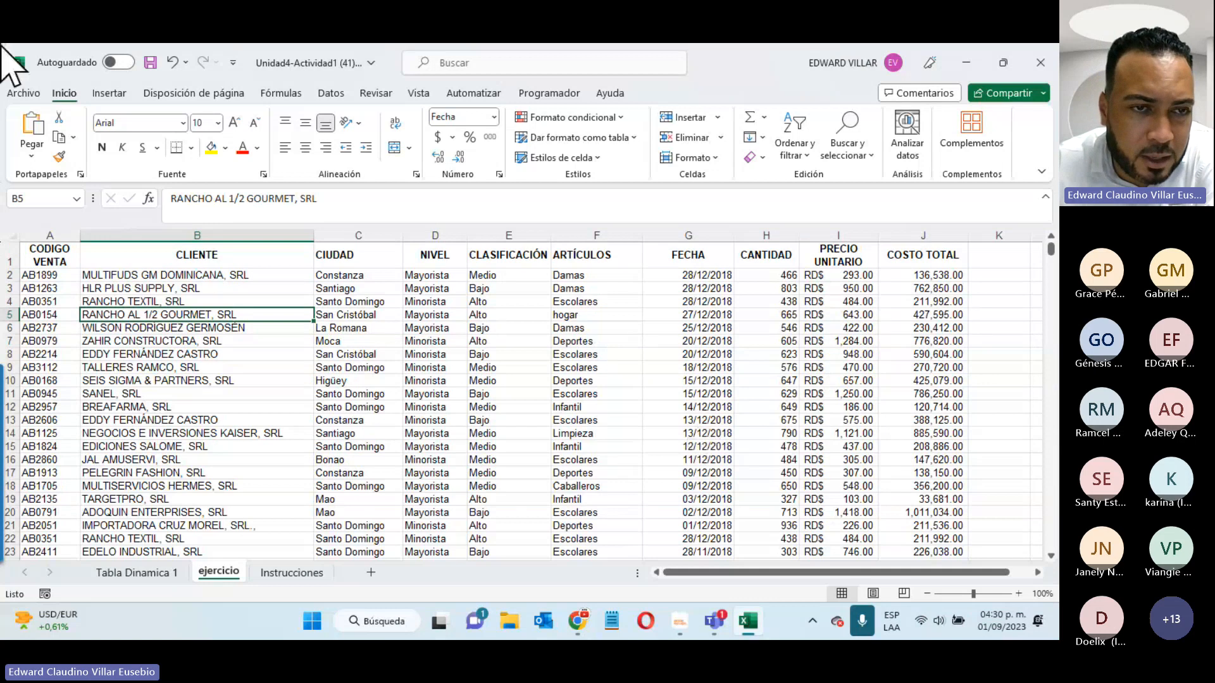
- Insert an empty pivot table from the sales data on a new sheet
left_click(107, 93)
left_click(40, 136)
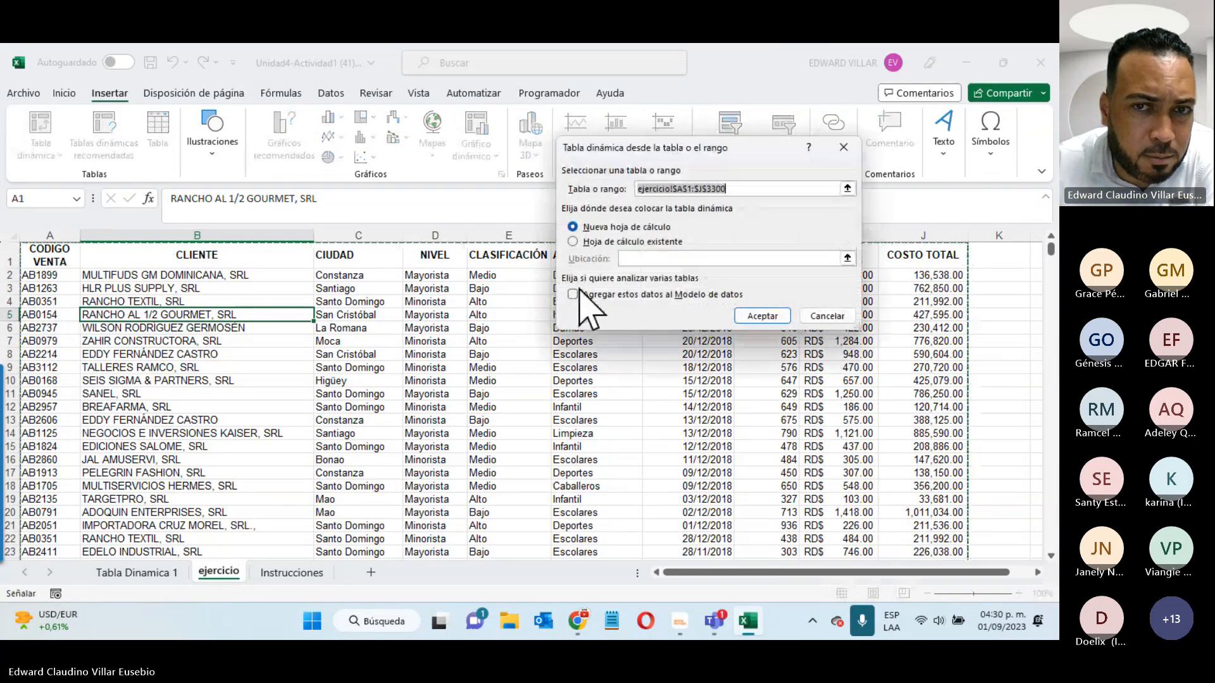
left_click(763, 316)
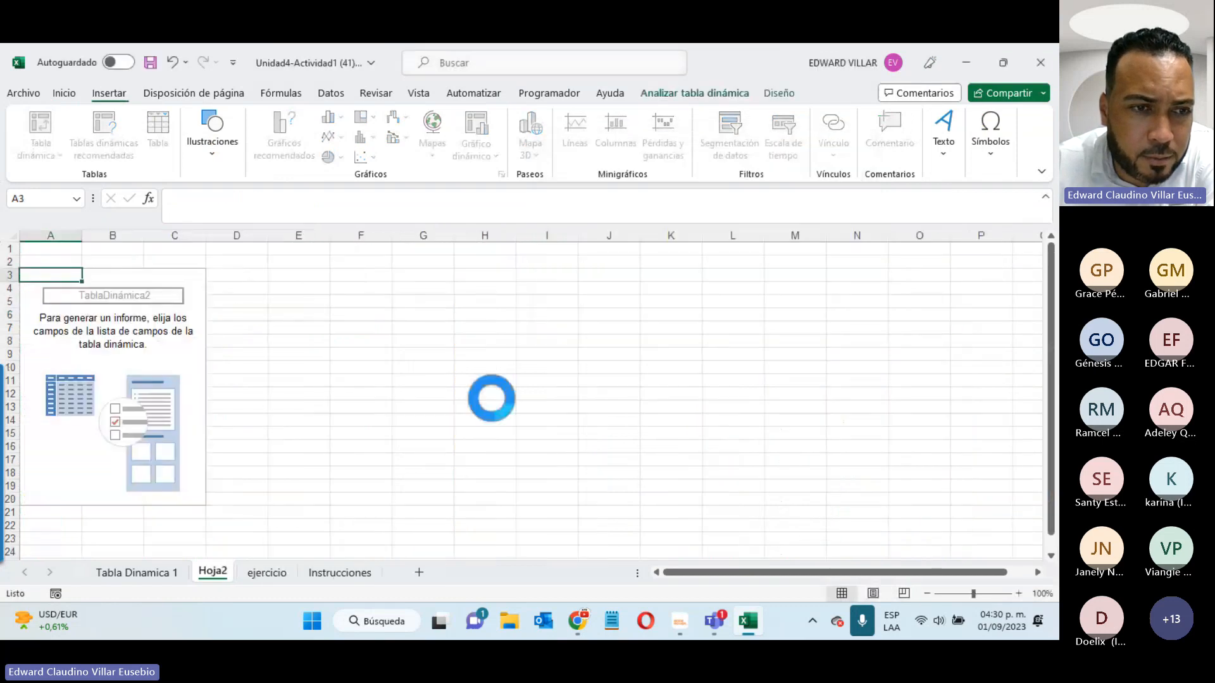
- Rename the new Hoja2 sheet to 'Tabla Dinamica 2', then revisit the Instrucciones sheet
right_click(203, 575)
left_click(315, 380)
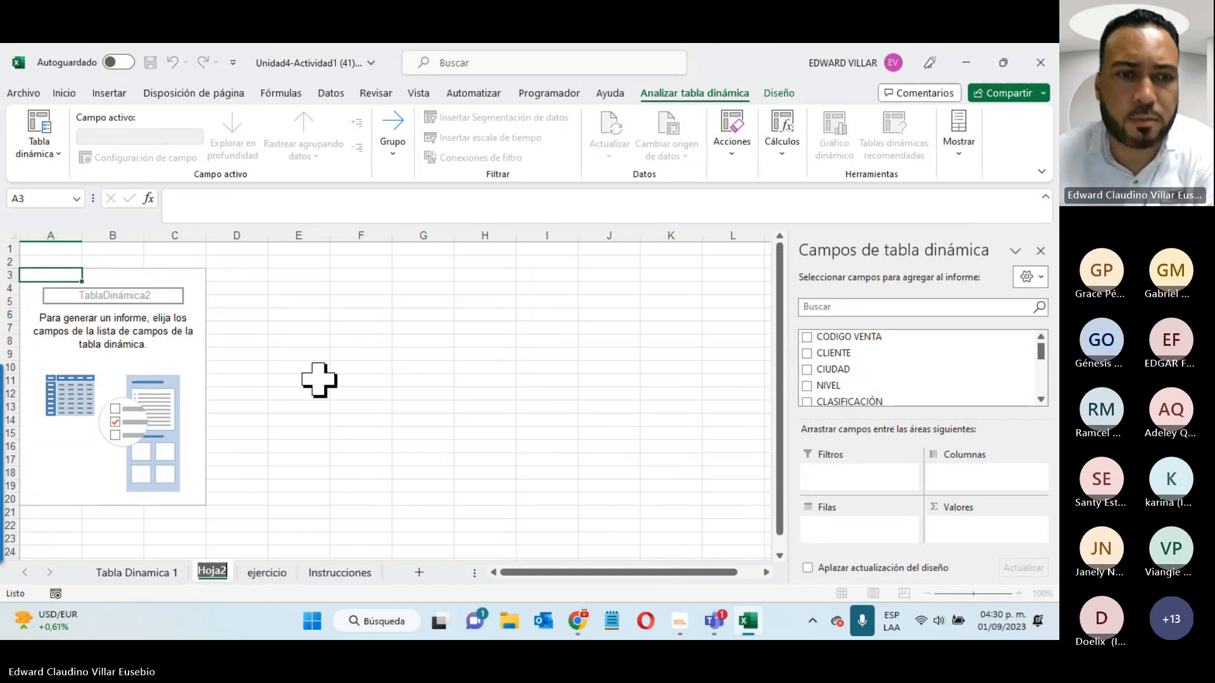
type("Tab")
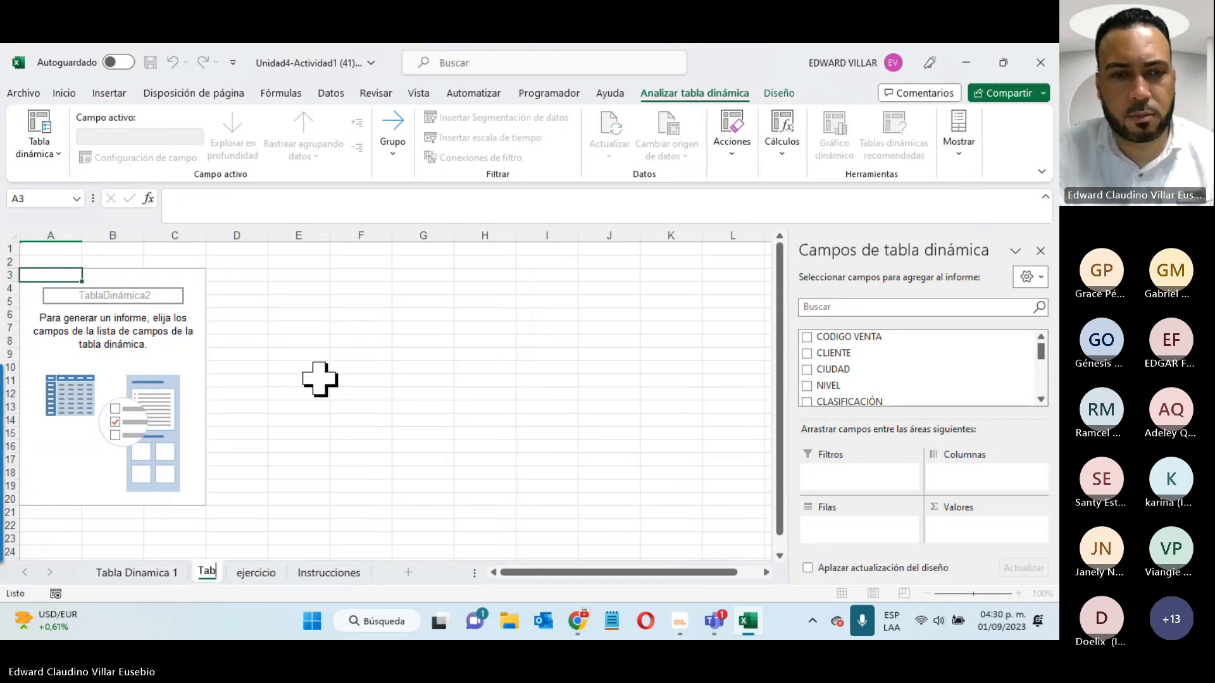
type("la Dinami")
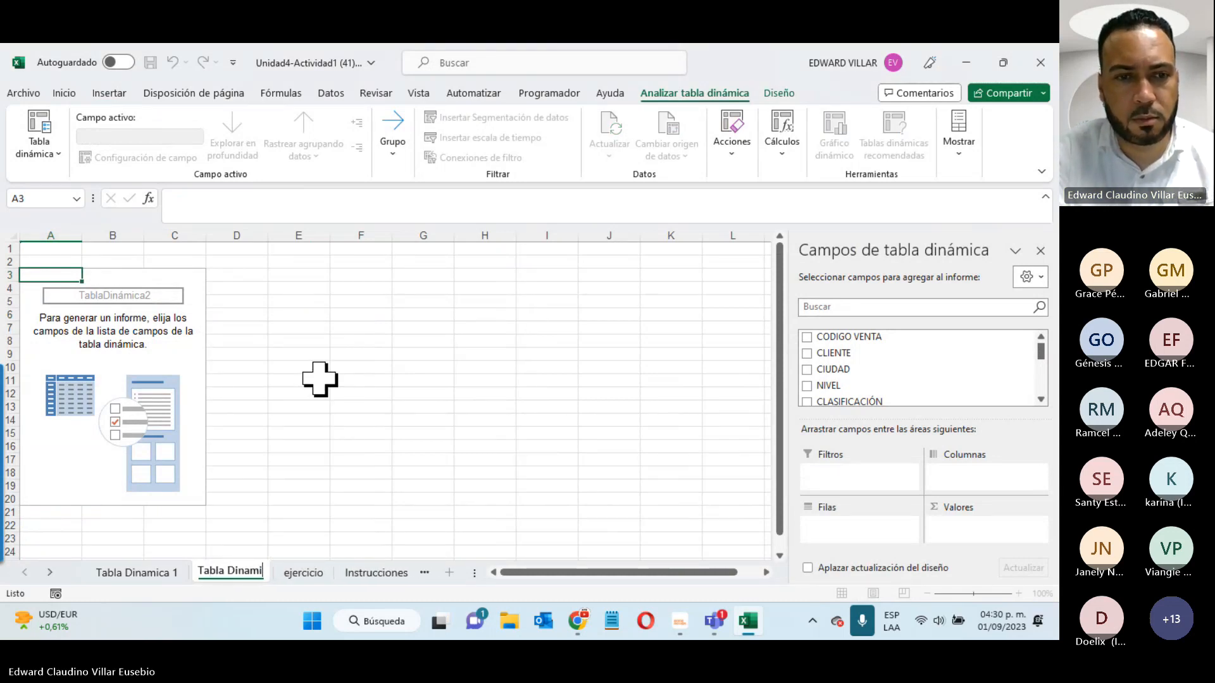
type("ca 2")
key("Return")
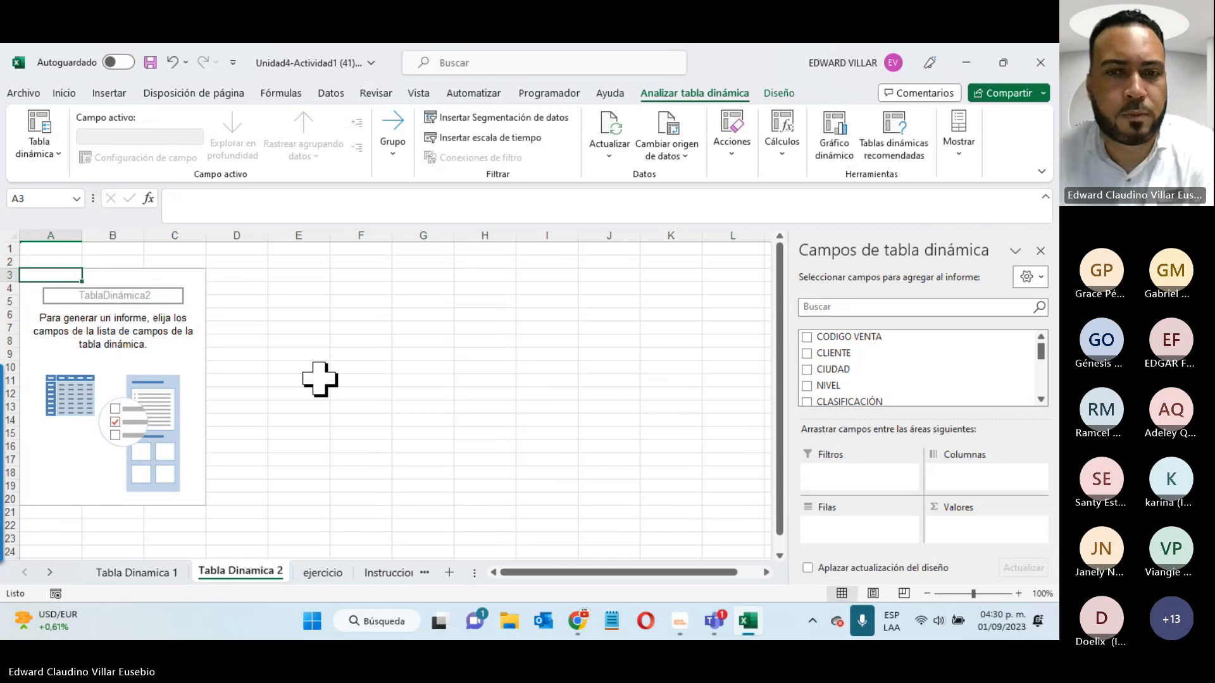
left_click(380, 314)
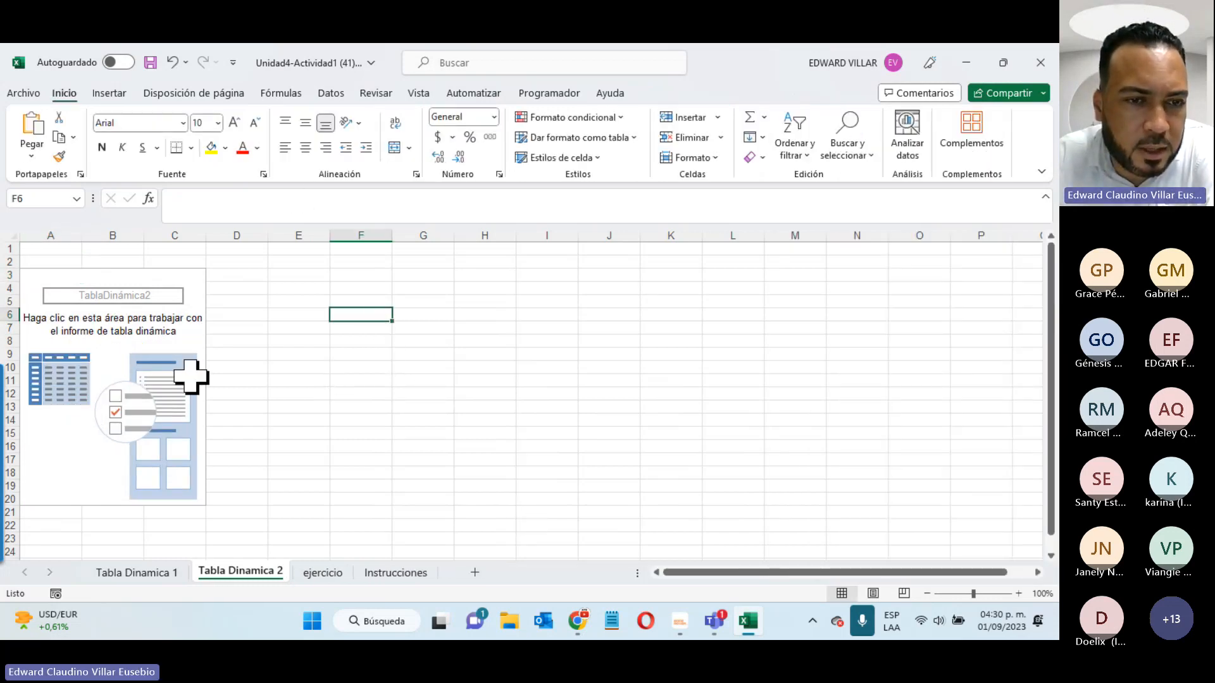
left_click(177, 316)
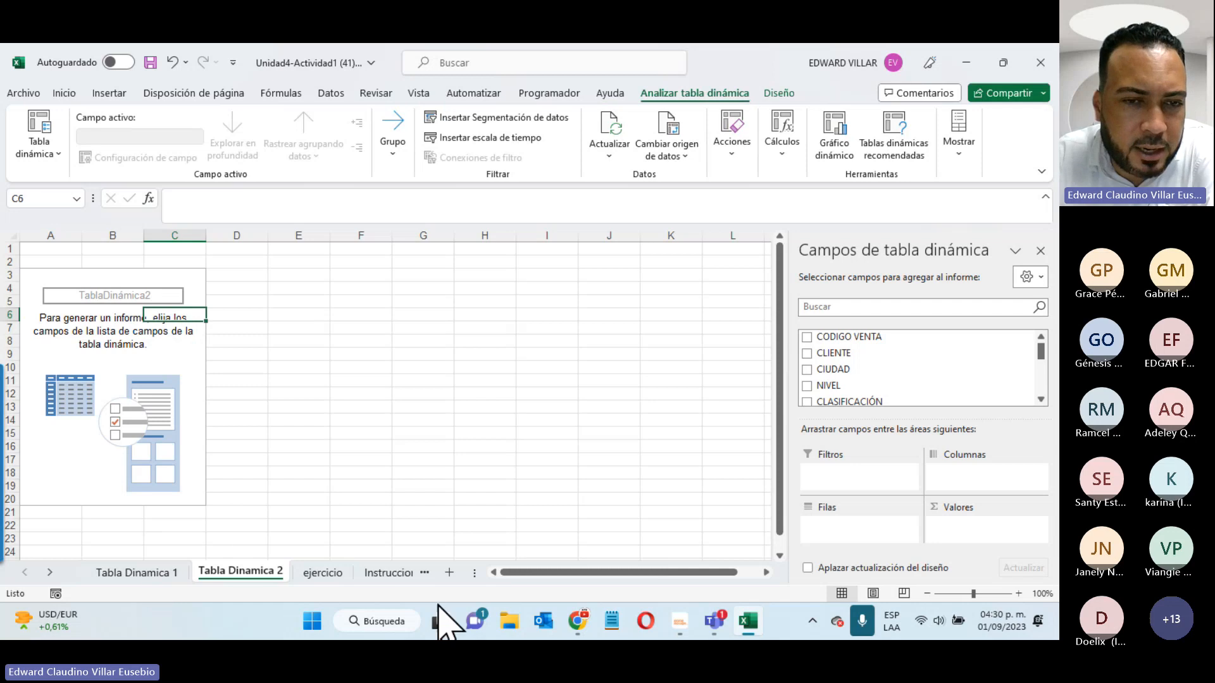
left_click(387, 572)
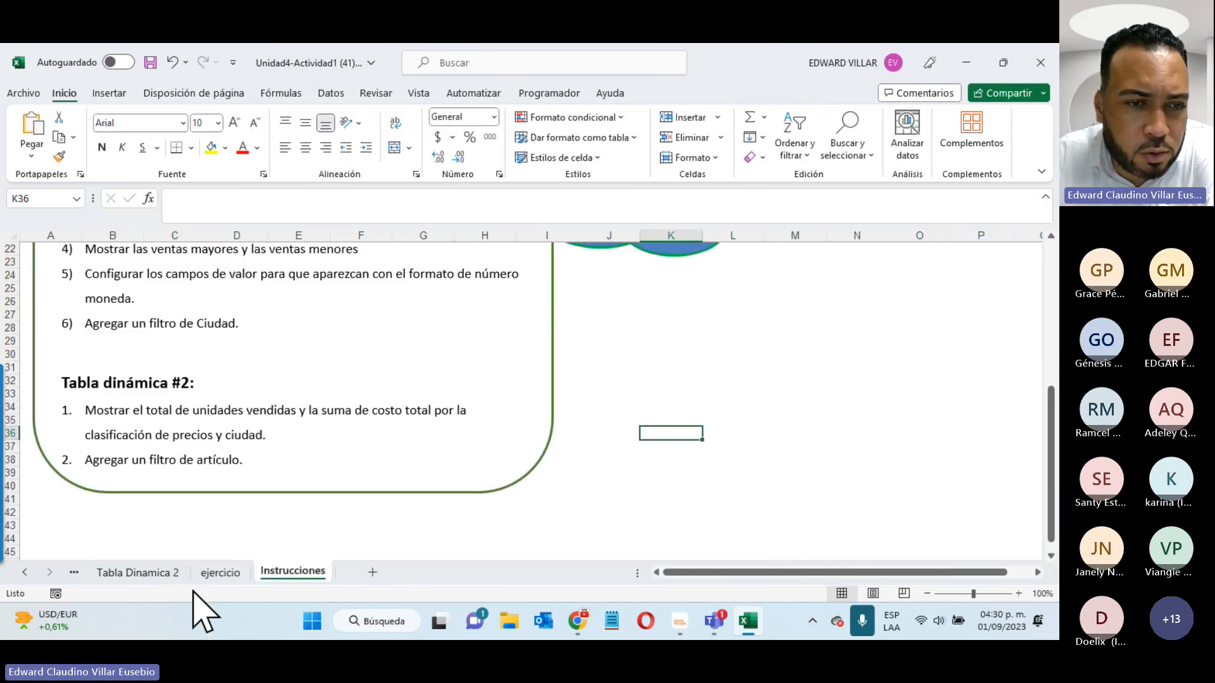
- Add sums of CANTIDAD and COSTO TOTAL to the Tabla Dinamica 2 pivot
left_click(152, 573)
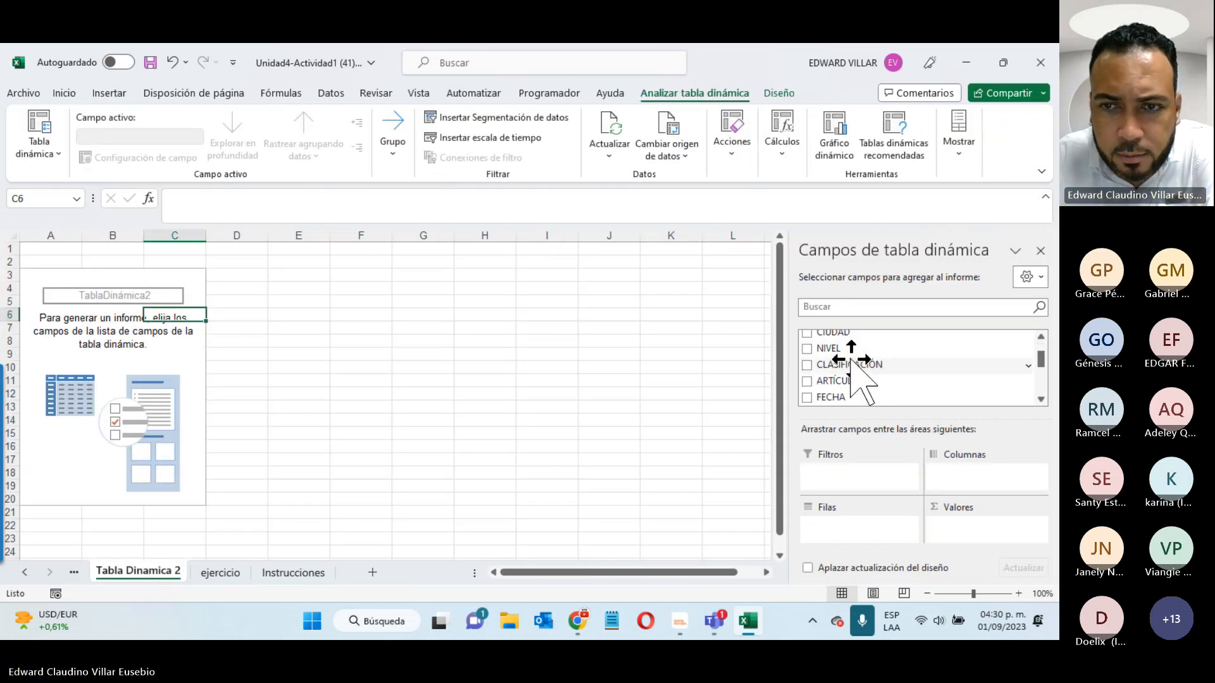
scroll(852, 371, "down", 3)
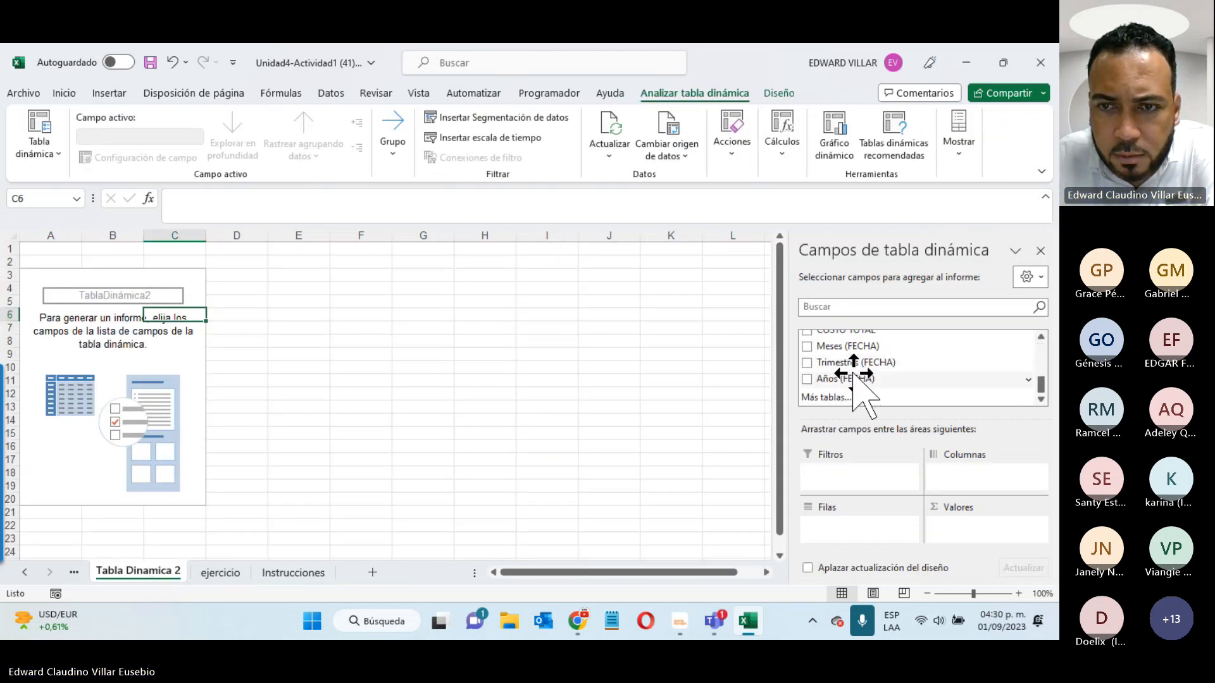
scroll(853, 370, "up", 3)
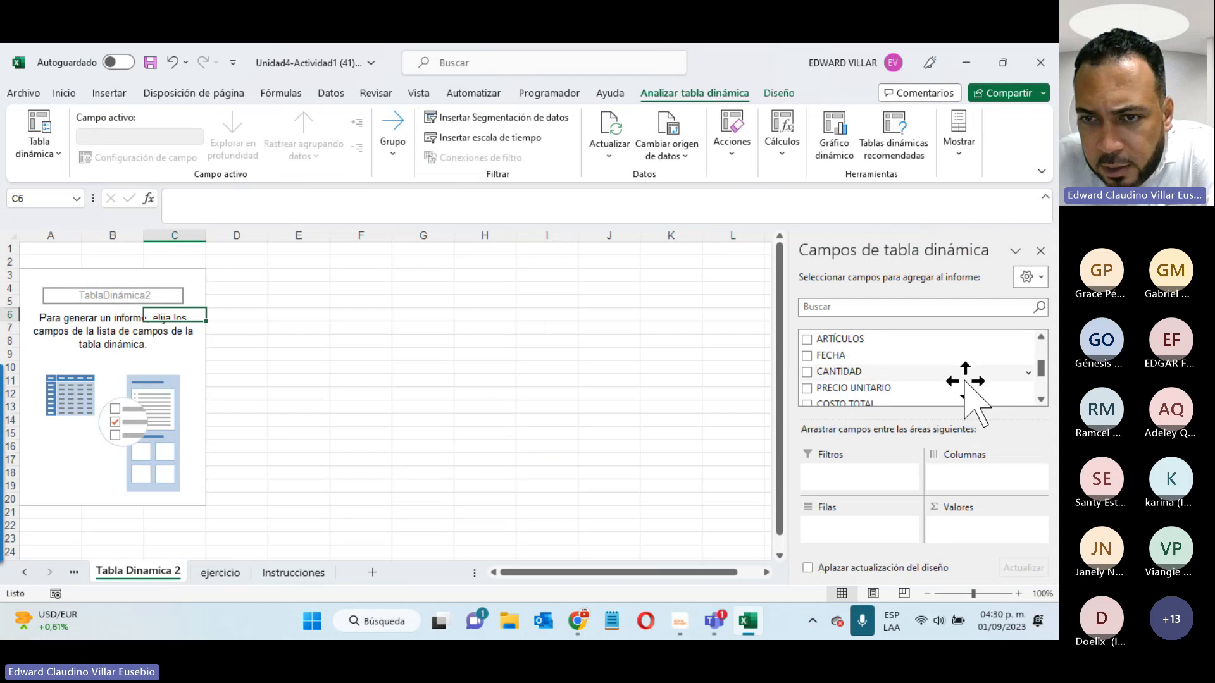
left_click(807, 372)
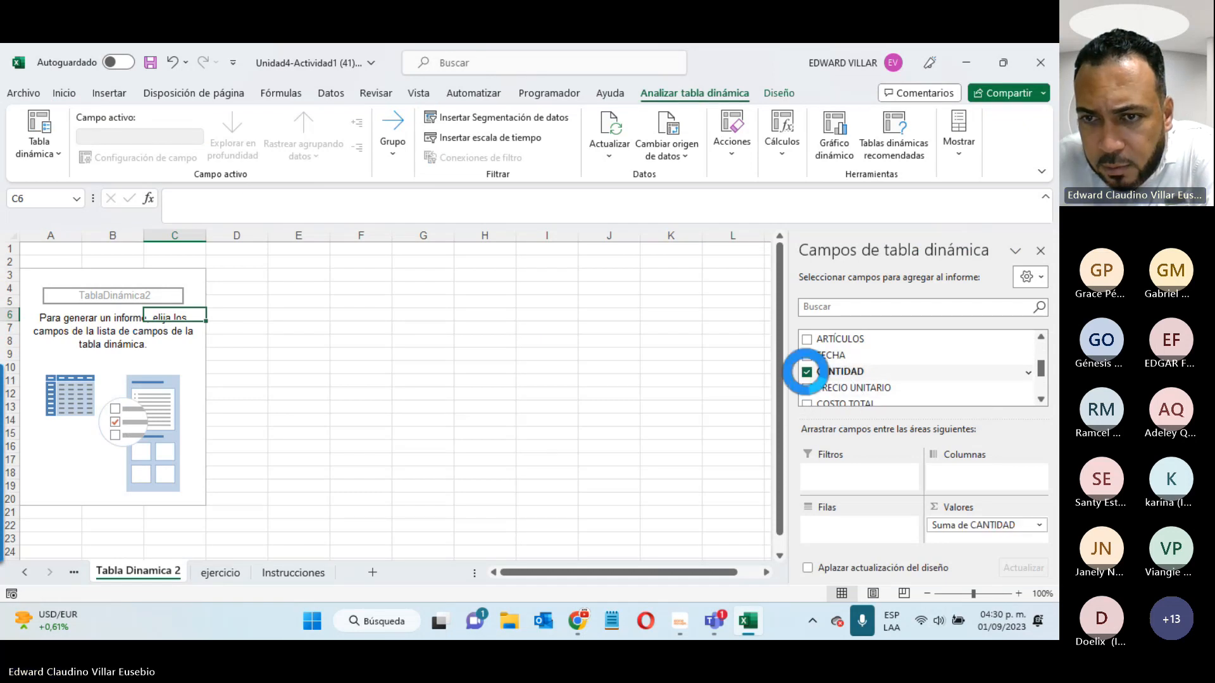
scroll(819, 398, "down", 1)
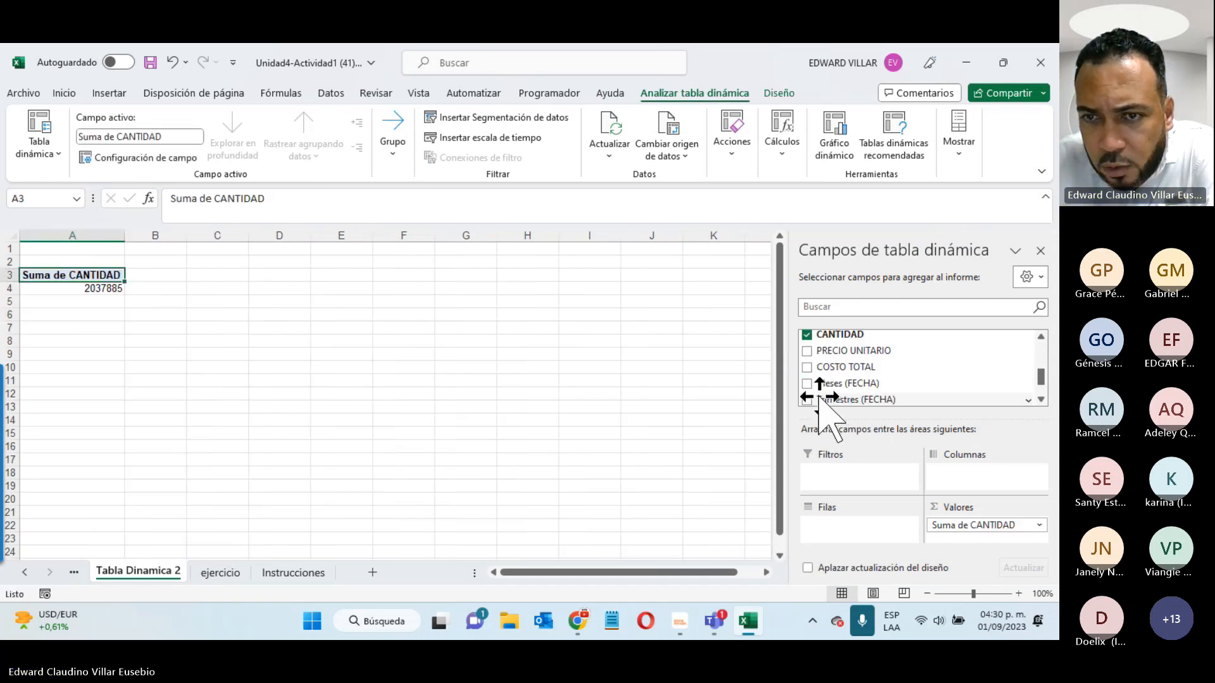
left_click(807, 367)
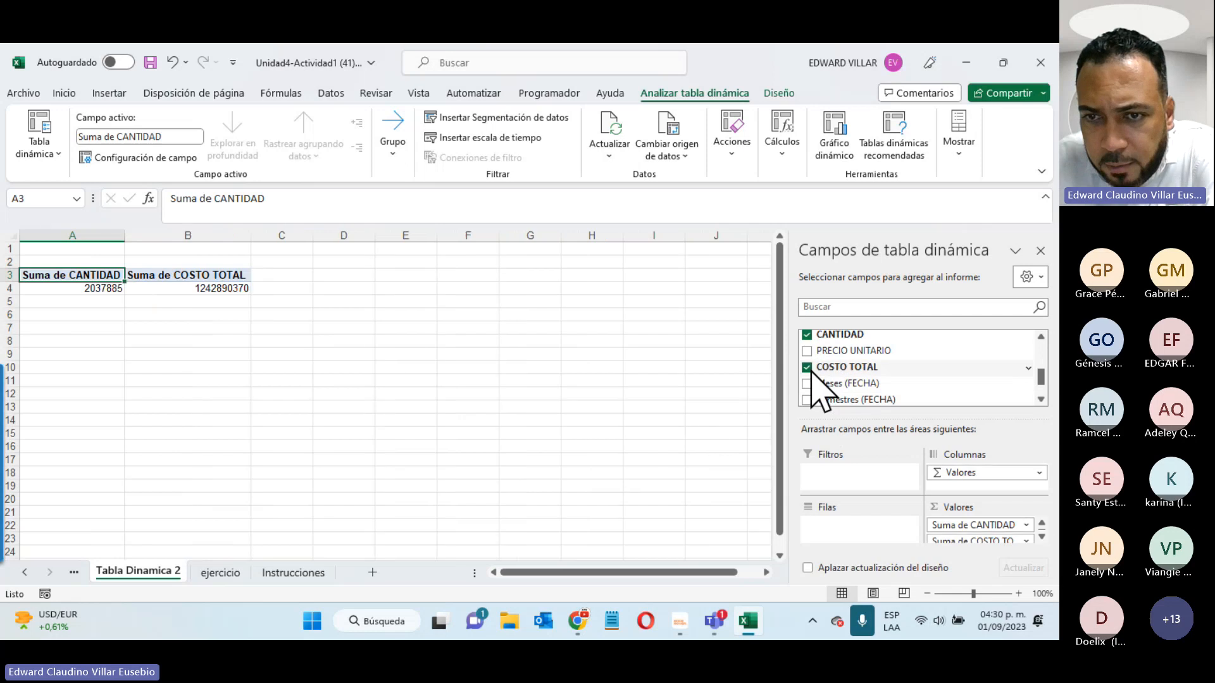
left_click(323, 571)
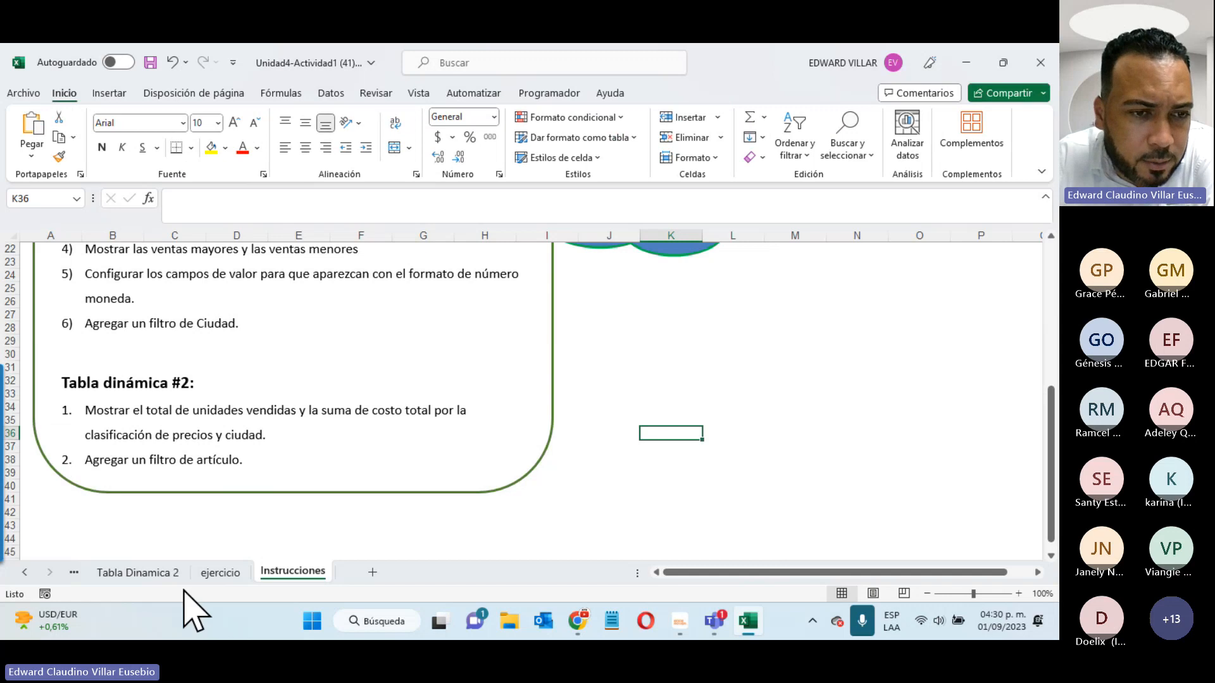
left_click(138, 572)
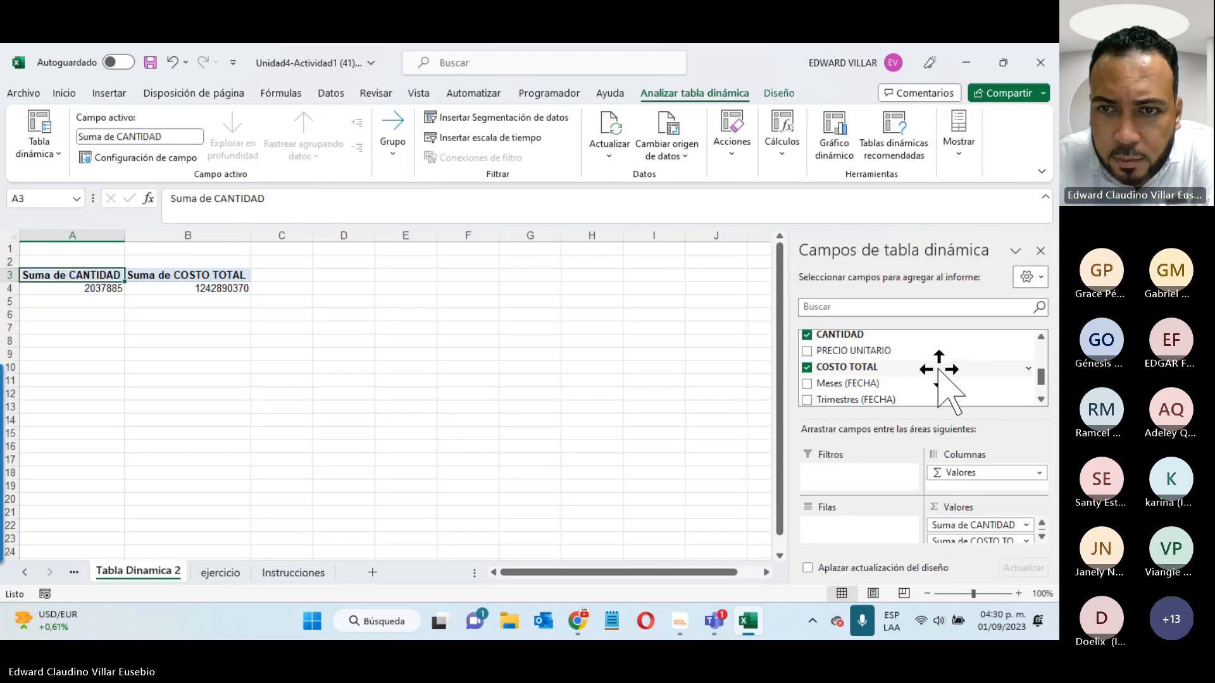
- Add CLASIFICACIÓN and CIUDAD, rearranging rows so Alto, Bajo, Medio nest under each city
scroll(940, 380, "up", 2)
left_click(807, 360)
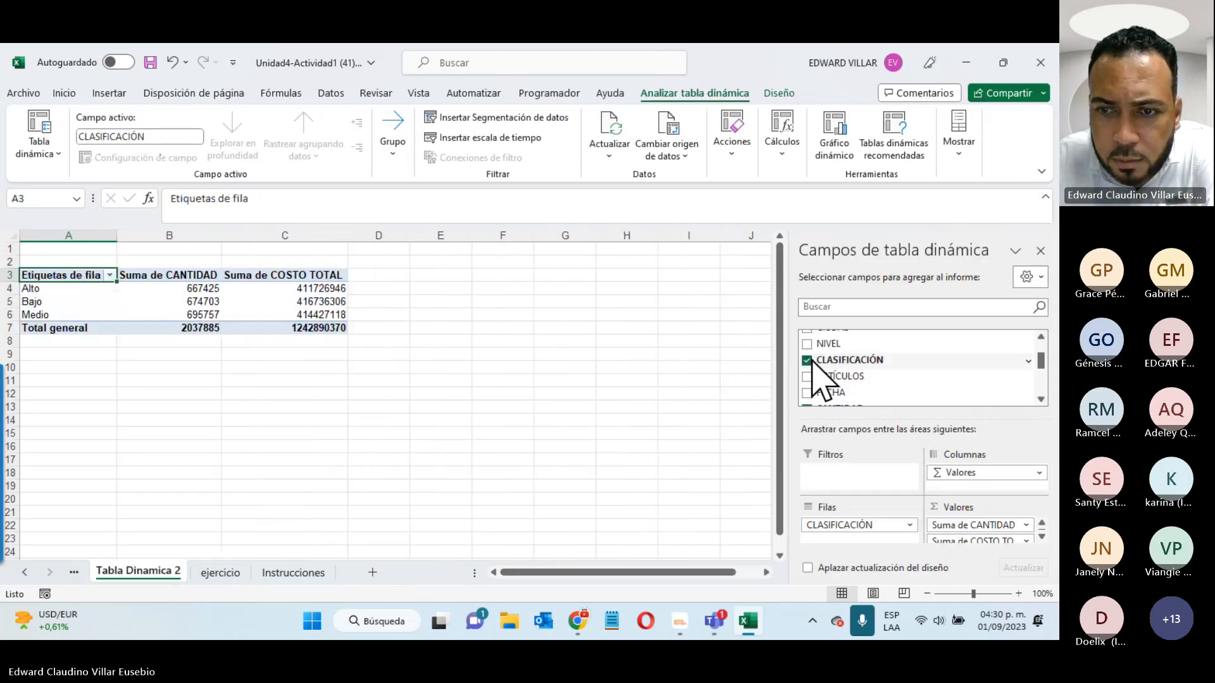
scroll(819, 367, "up", 3)
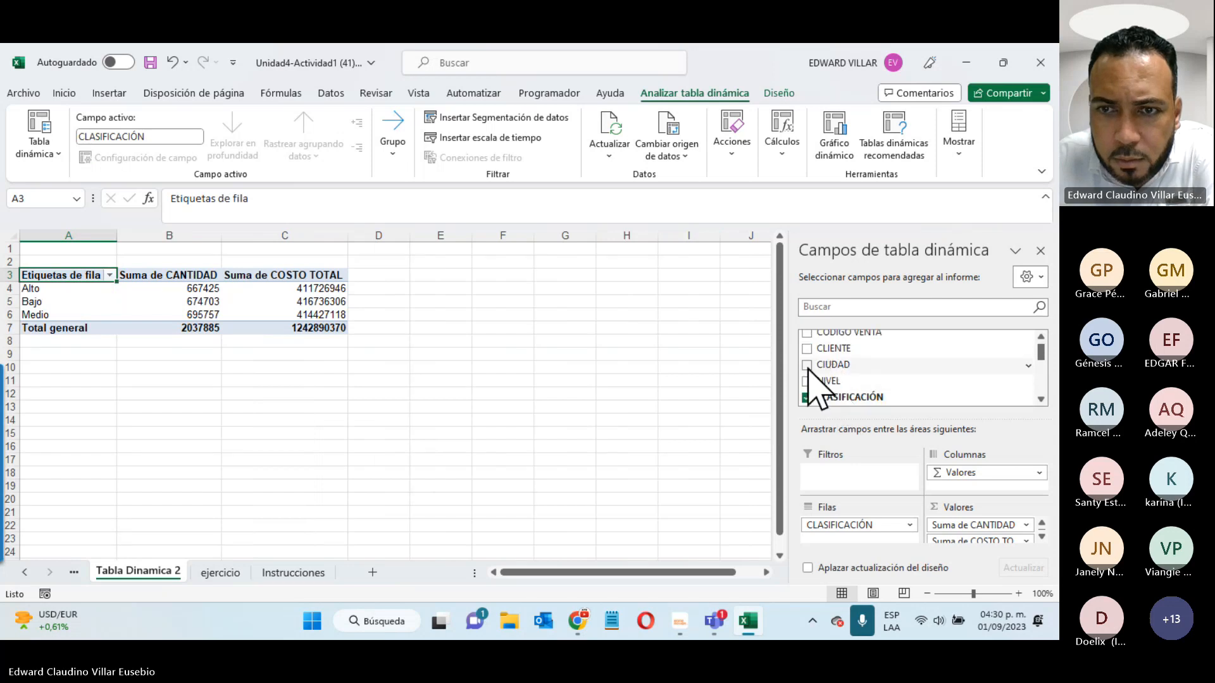
left_click(808, 366)
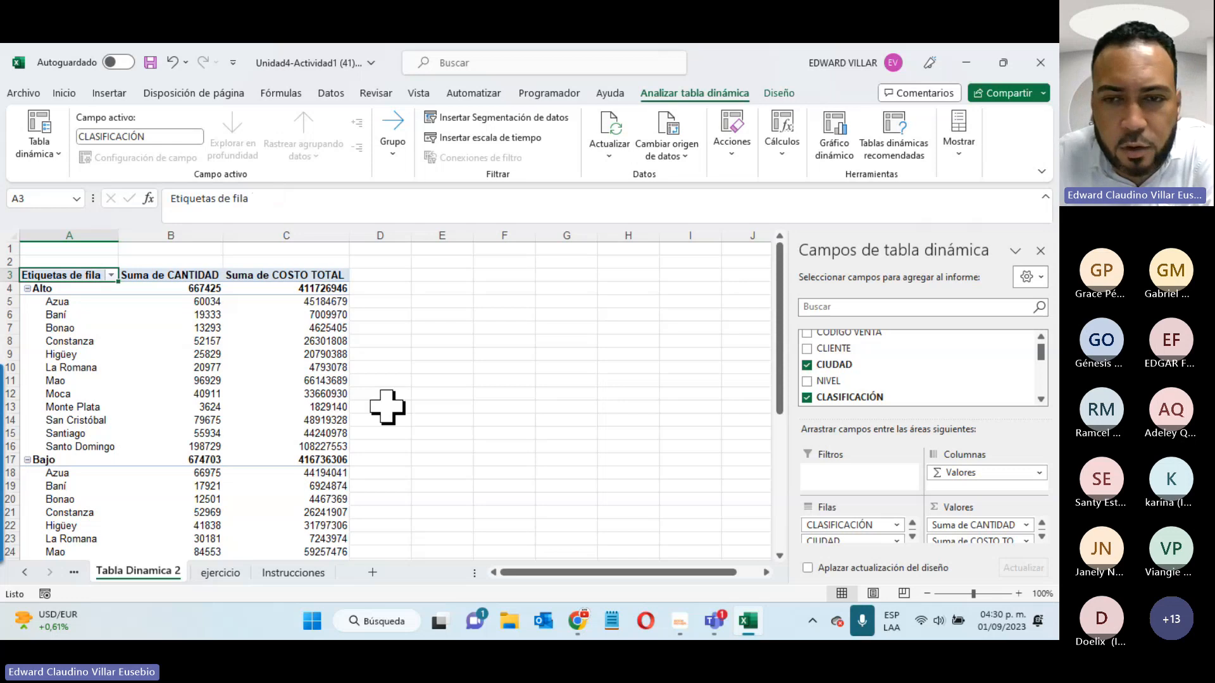
mouse_move(838, 541)
left_mouse_down()
mouse_move(933, 510)
mouse_move(966, 476)
mouse_move(955, 496)
mouse_move(922, 496)
mouse_move(858, 541)
mouse_move(970, 490)
mouse_move(968, 461)
mouse_move(977, 477)
left_mouse_up()
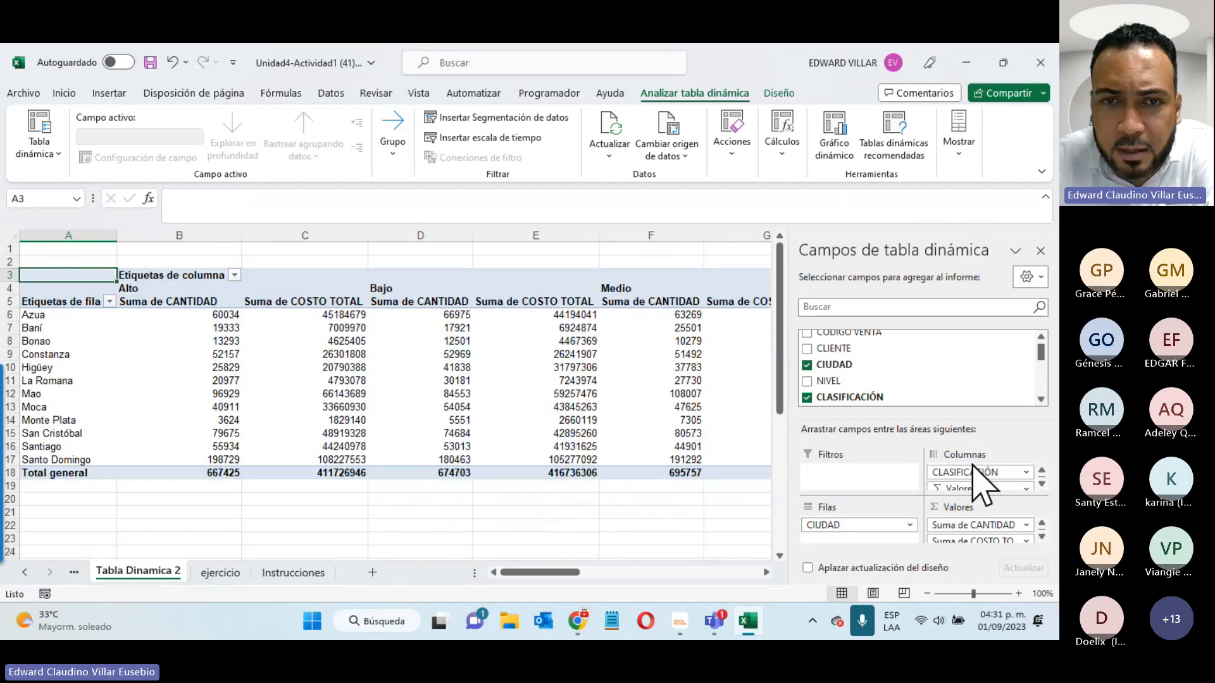
left_click_drag(862, 347, 978, 471)
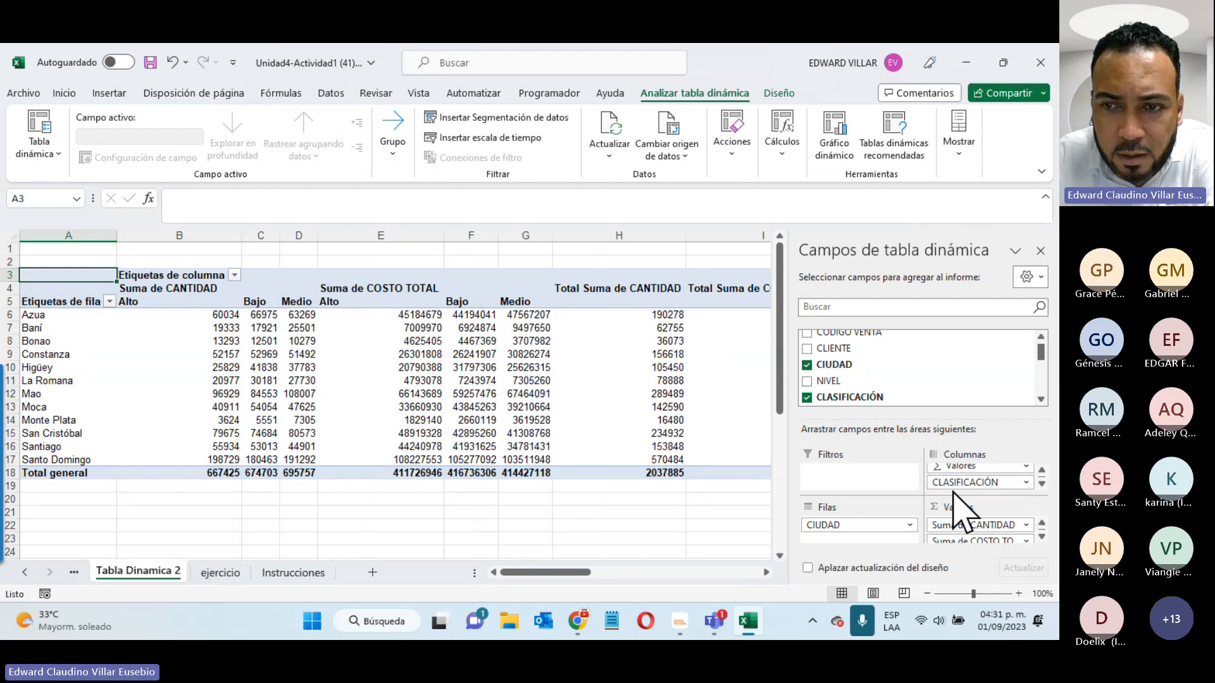
left_click_drag(953, 494, 888, 542)
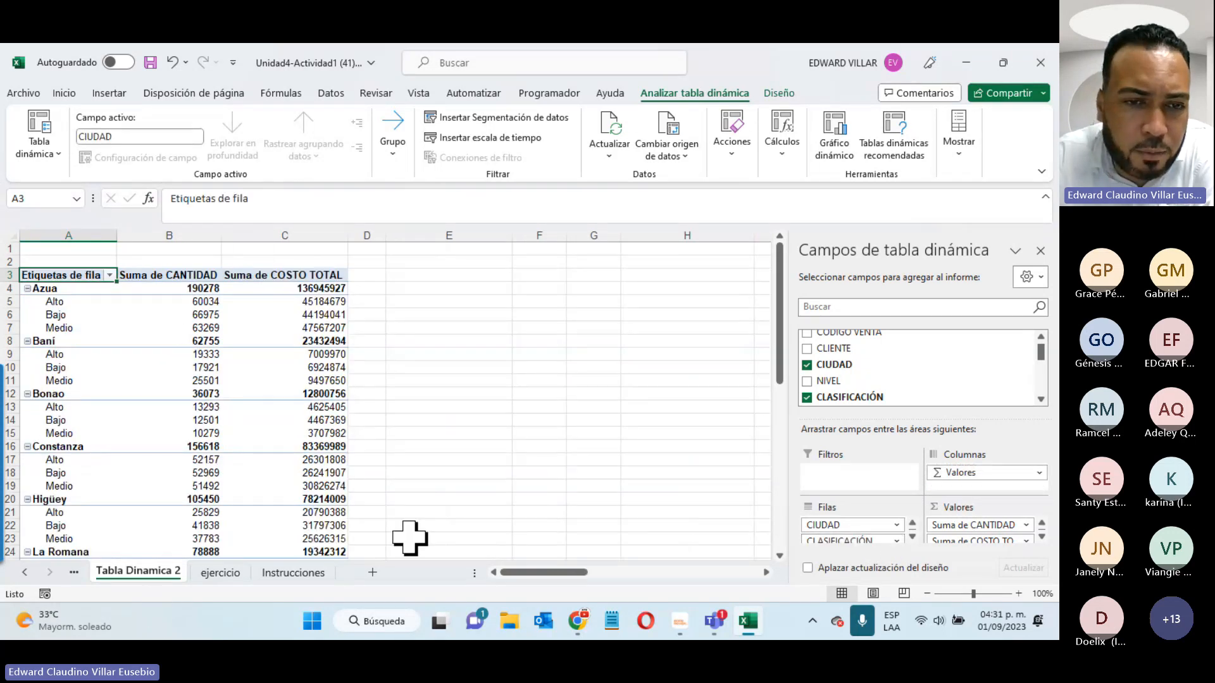
- Add ARTÍCULOS as a report filter set to Caballeros and move CLASIFICACIÓN to columns
left_click(293, 572)
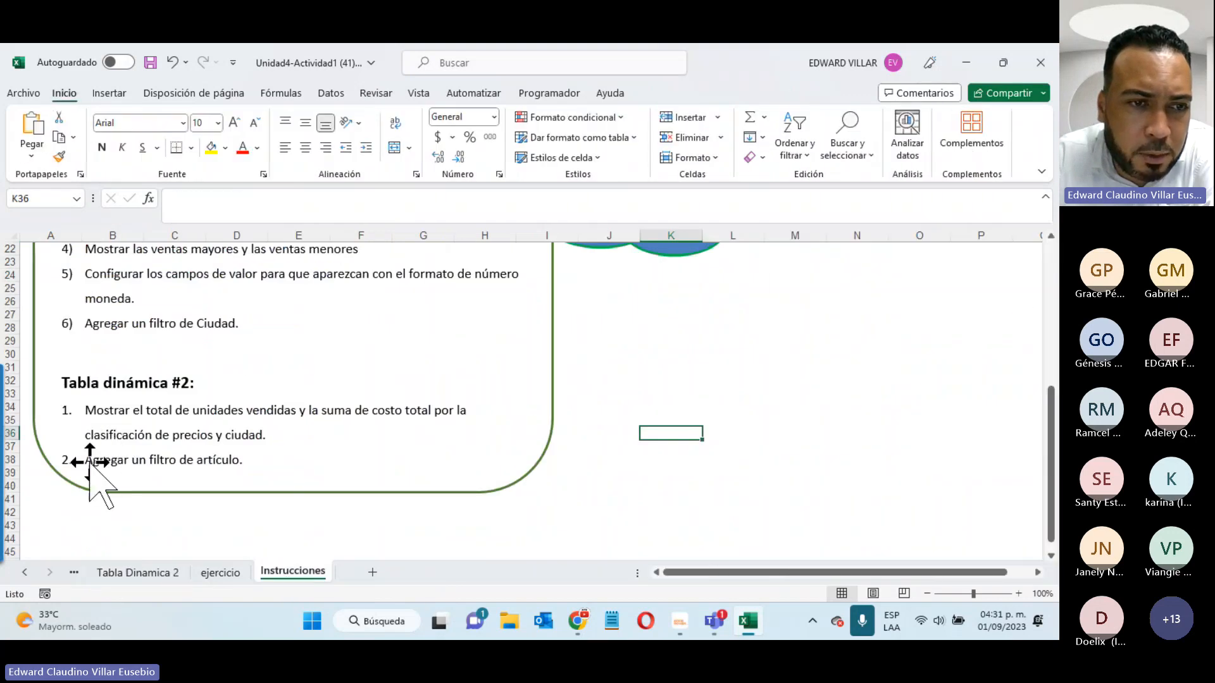
left_click(155, 573)
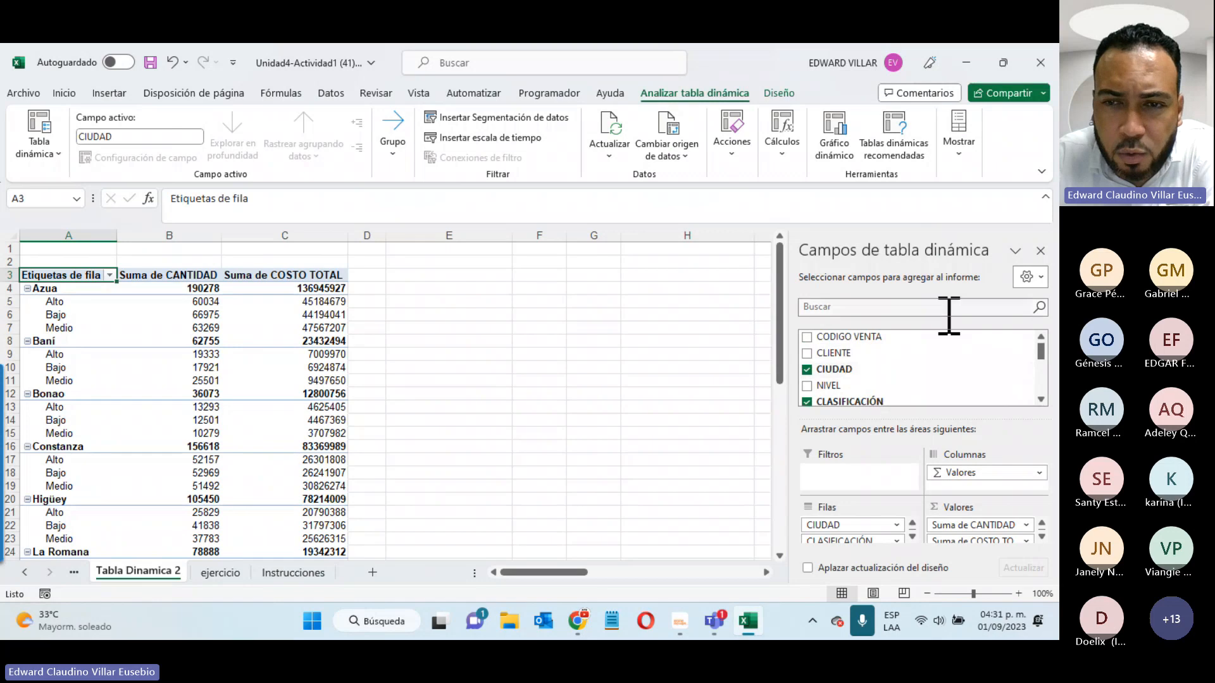
scroll(922, 346, "down", 2)
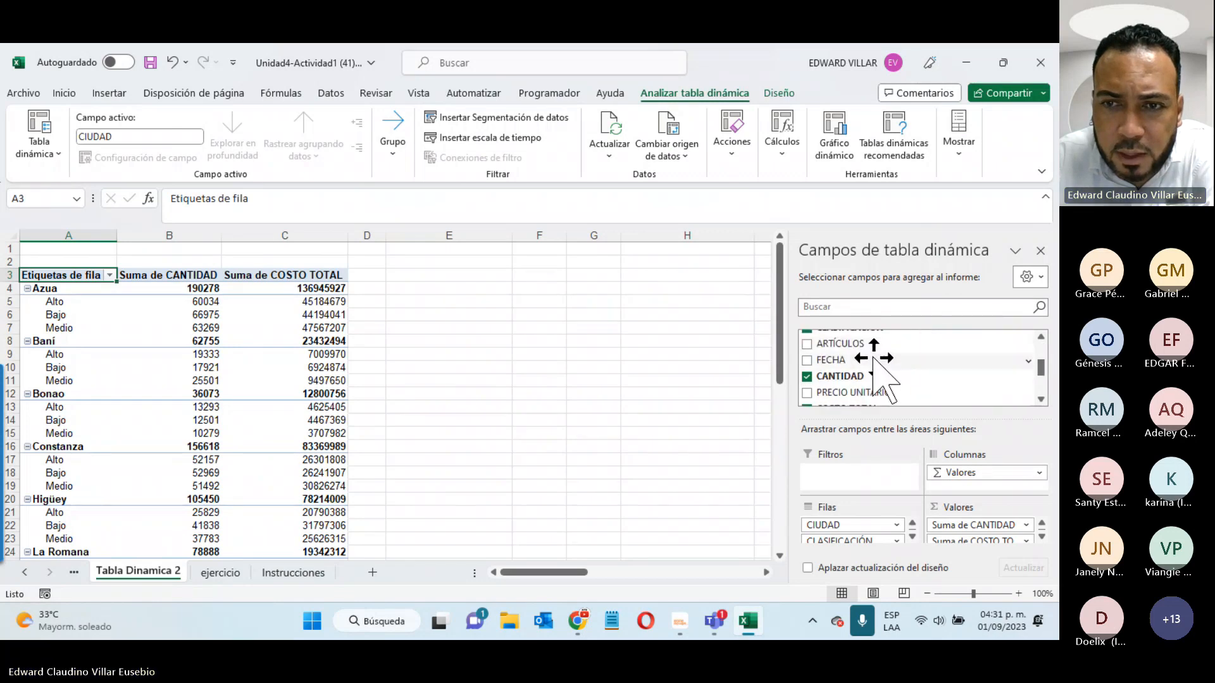
left_click_drag(836, 344, 827, 485)
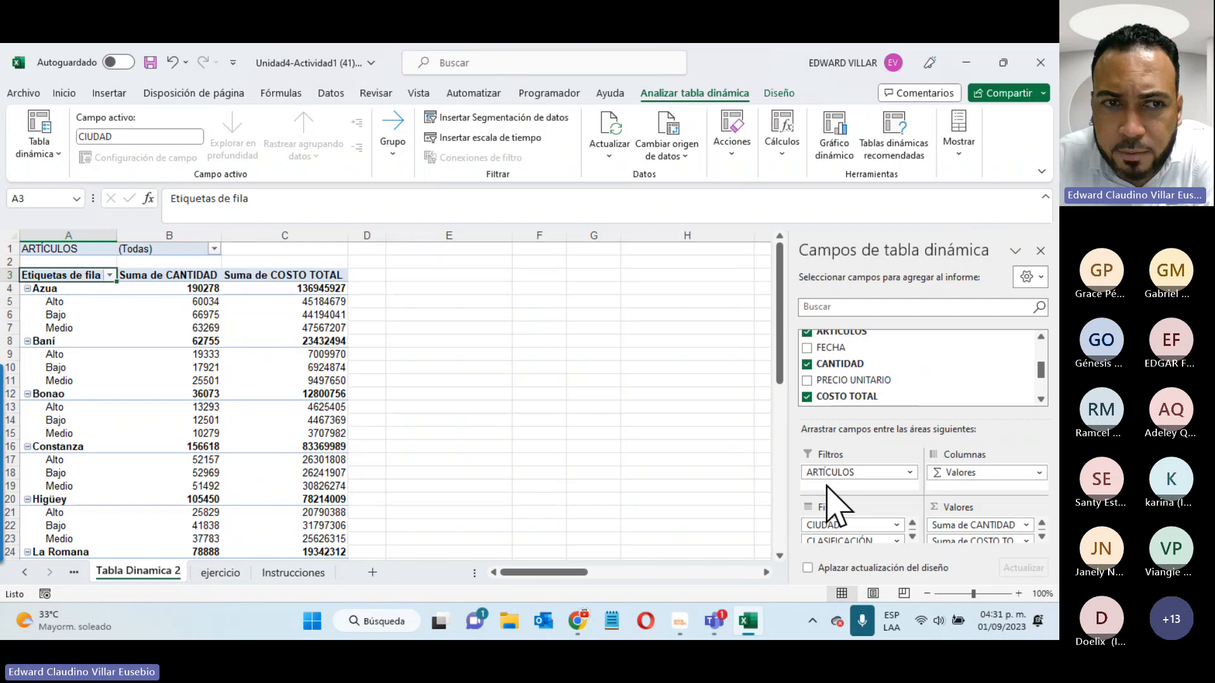
left_click(215, 249)
left_click(78, 301)
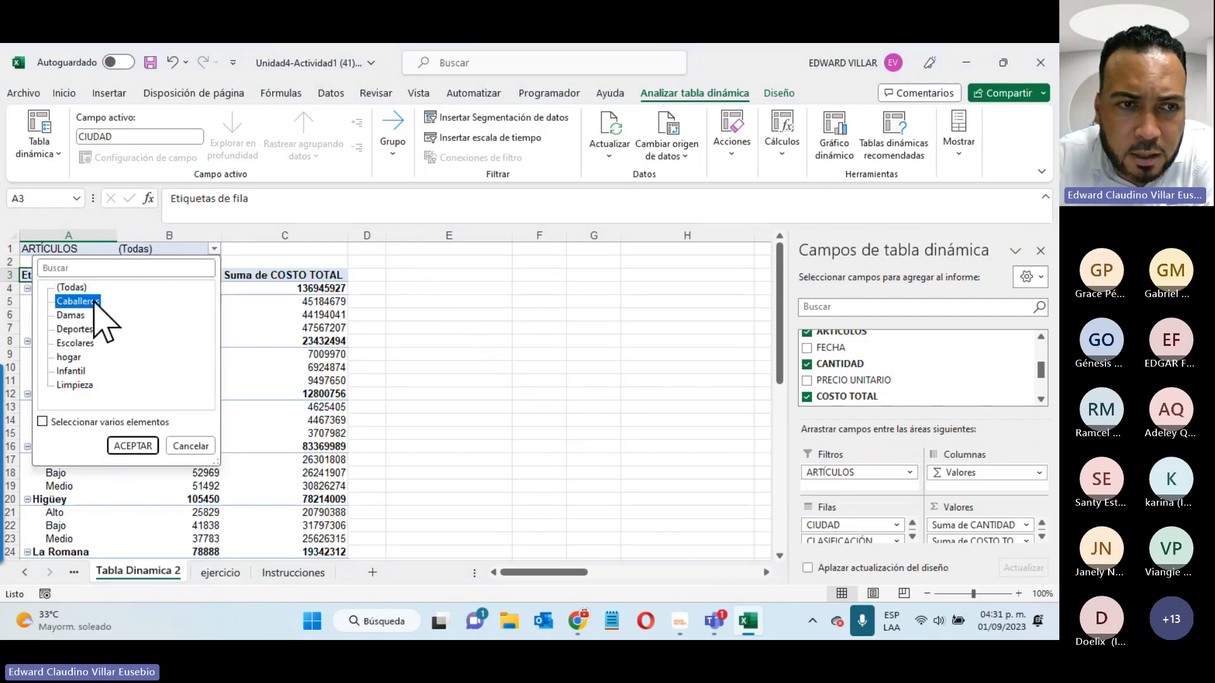
left_click(132, 446)
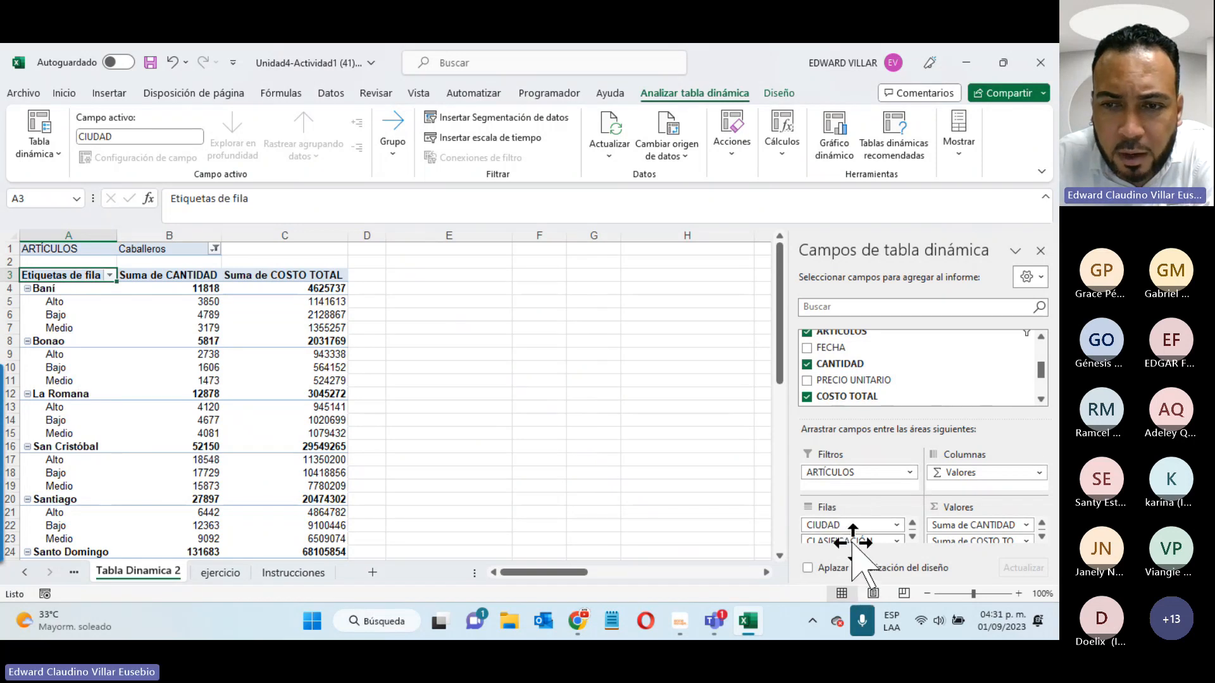
left_click_drag(854, 544, 985, 490)
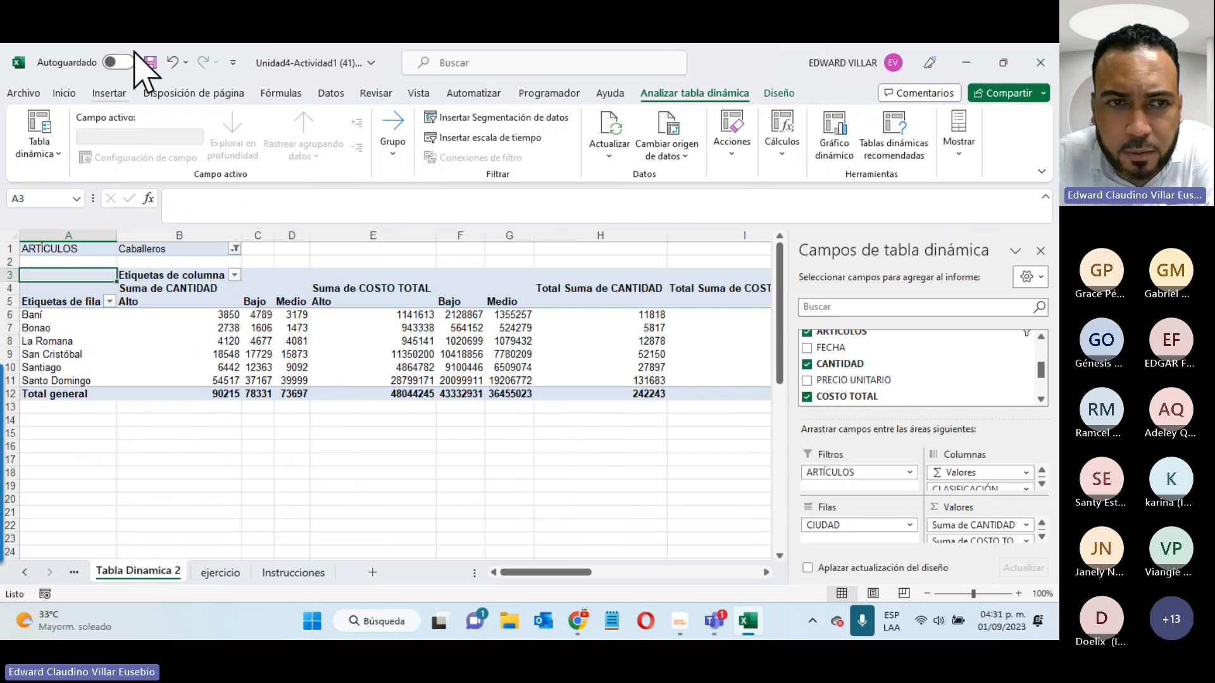
- Try the ARTÍCULOS filter with Escolares, then with Infantil
left_click(235, 249)
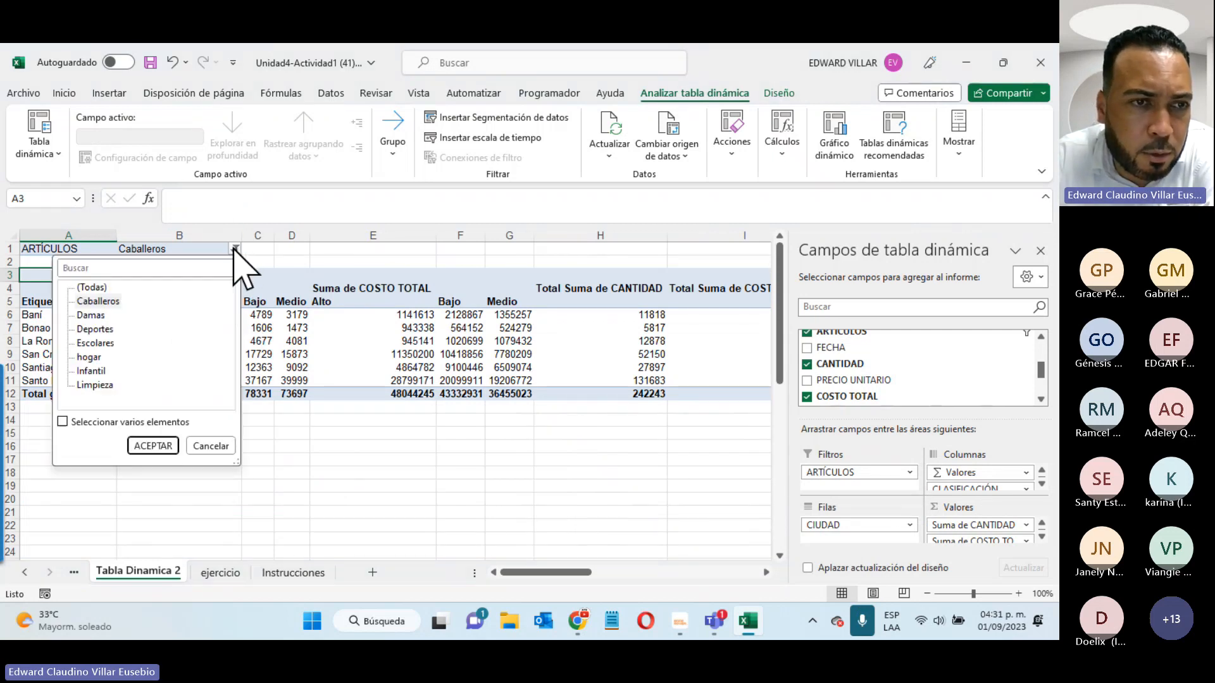
left_click(95, 343)
left_click(150, 446)
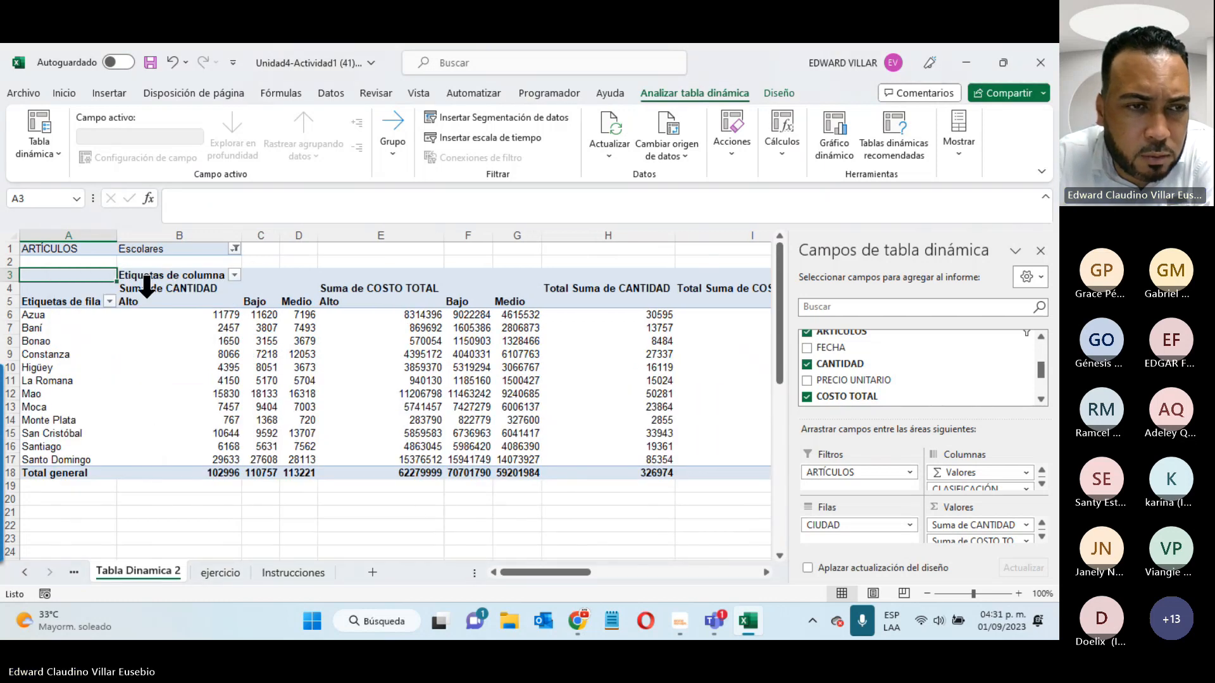
mouse_move(7, 396)
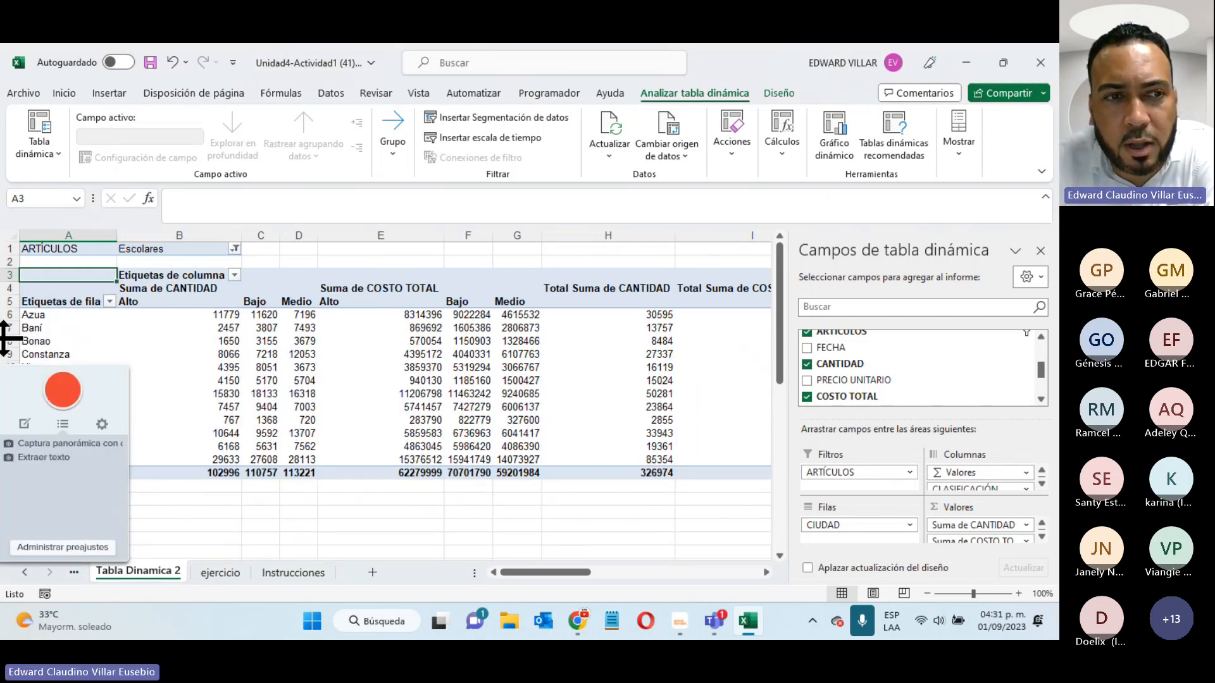
left_click(235, 249)
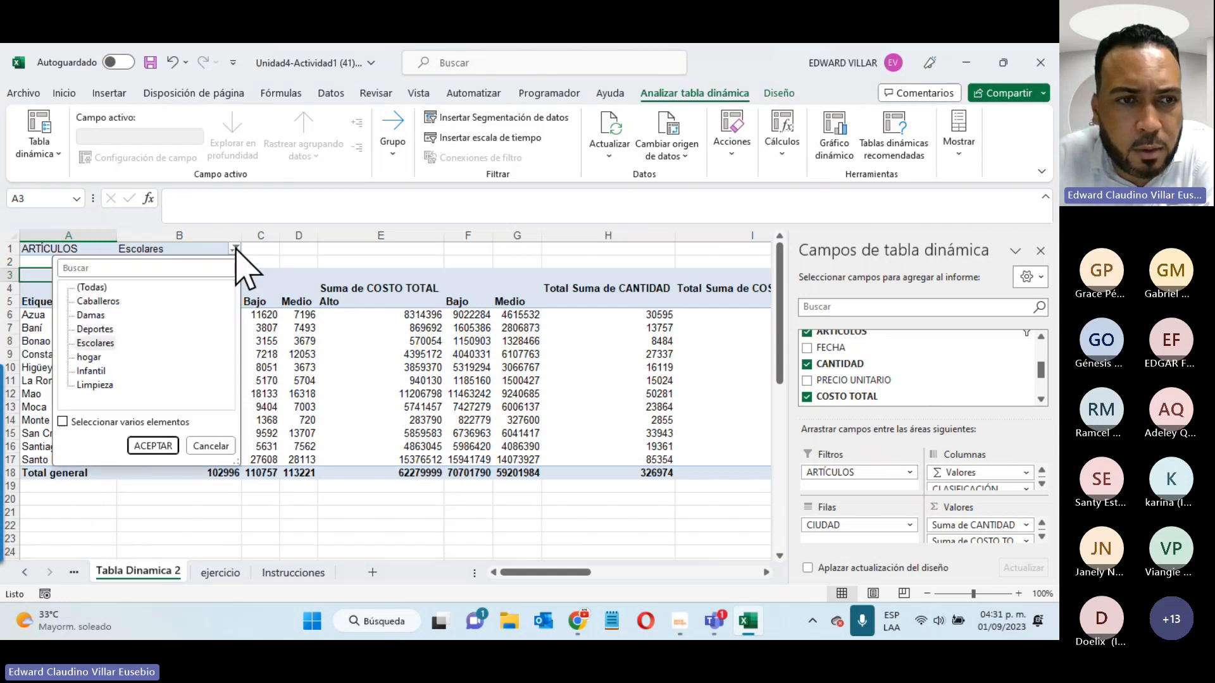
left_click(92, 372)
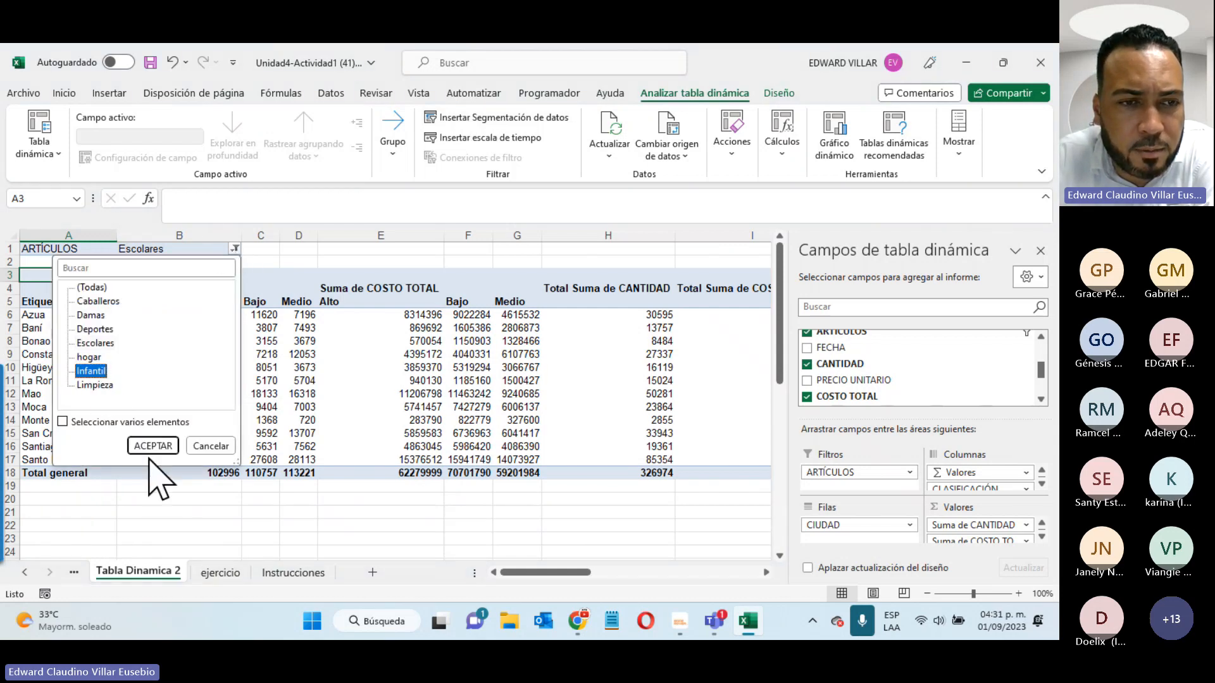
left_click(152, 446)
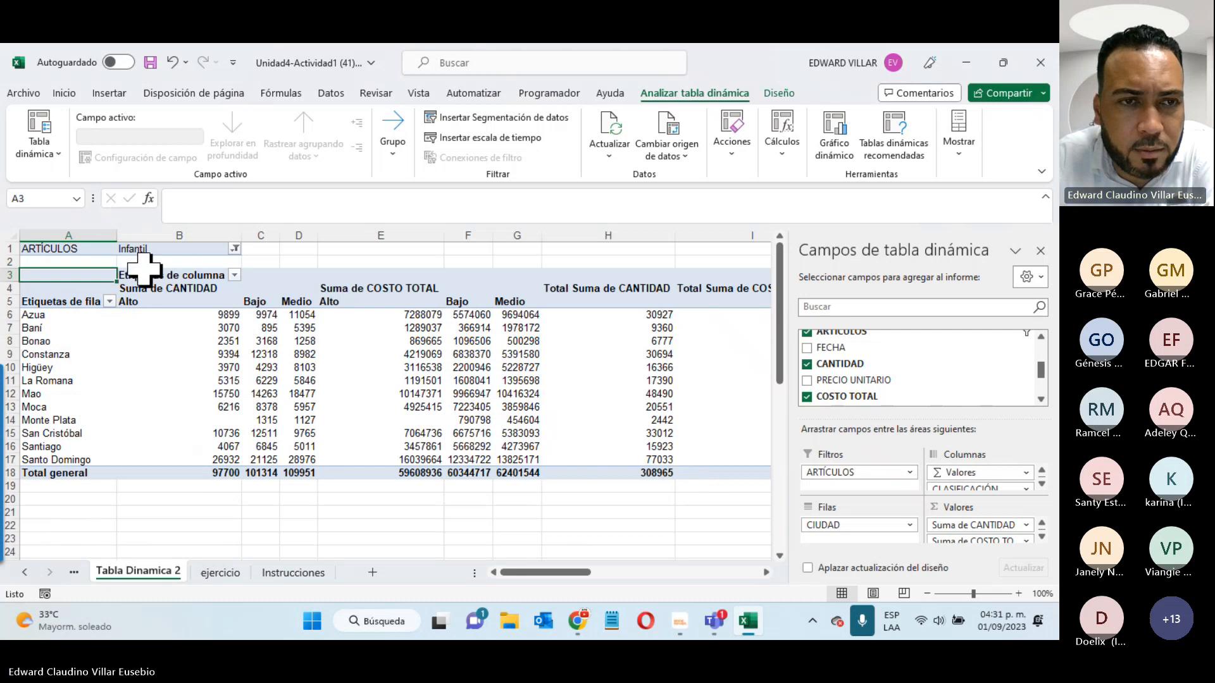
- Set the ARTÍCULOS filter to Limpieza and keep only the Medio classification column
left_click(235, 249)
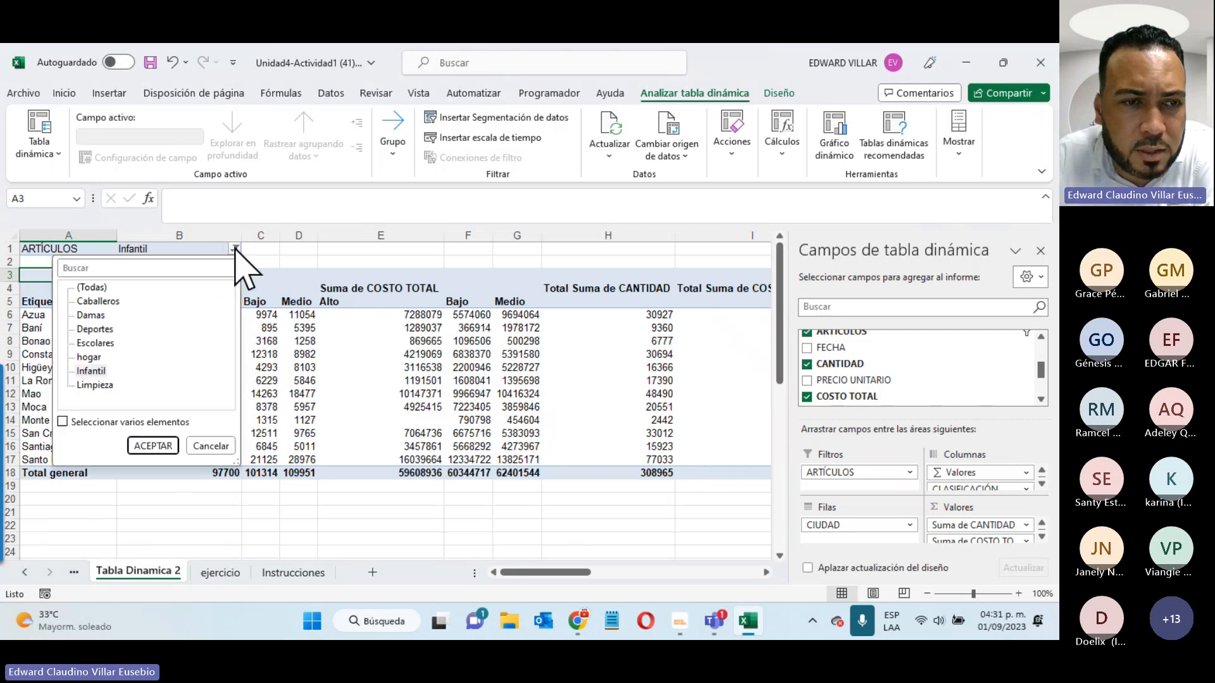
left_click(102, 386)
left_click(155, 446)
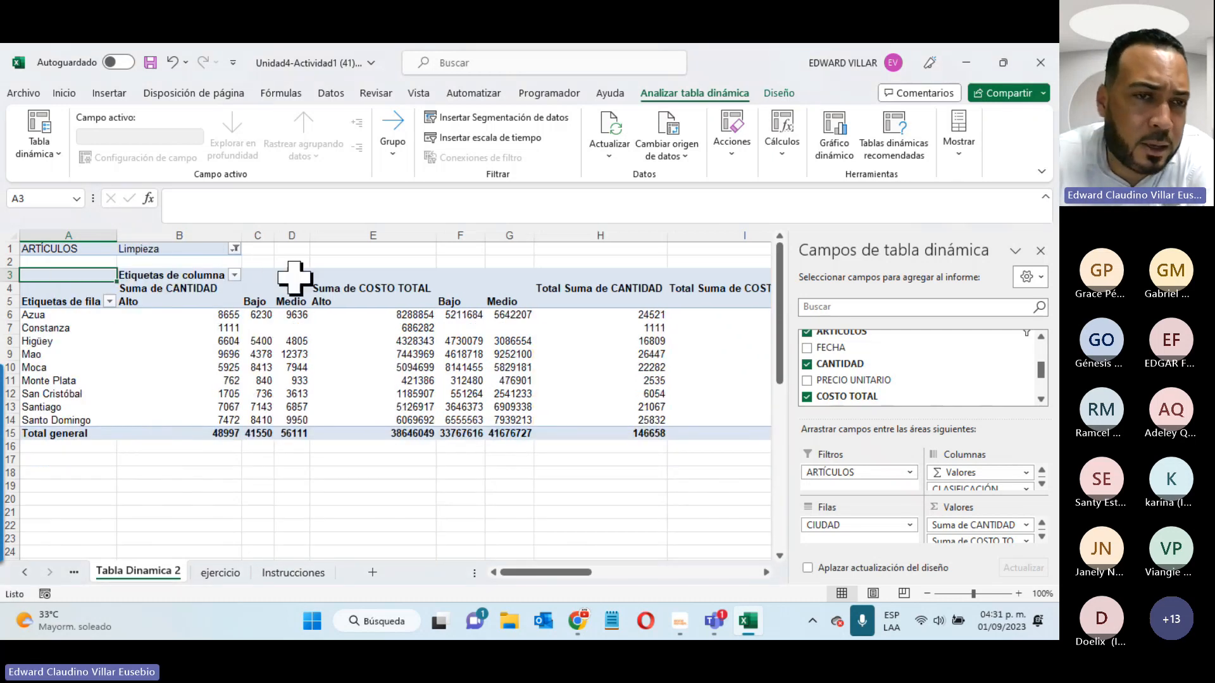
left_click(235, 275)
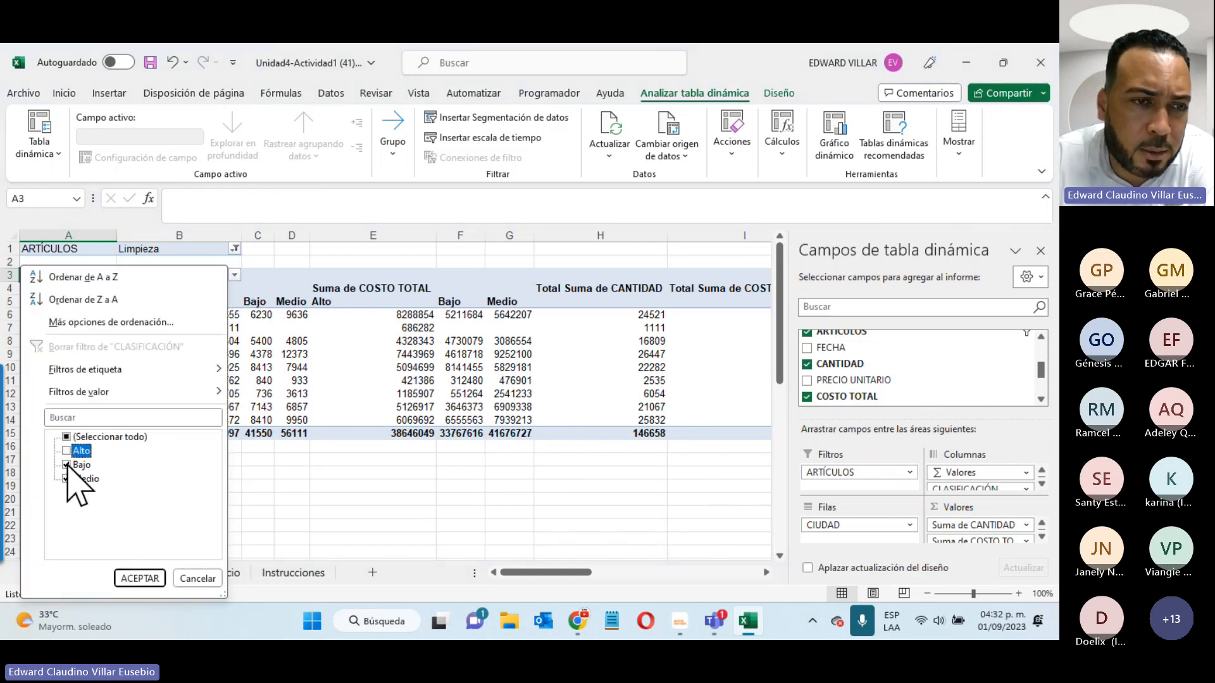
left_click(141, 579)
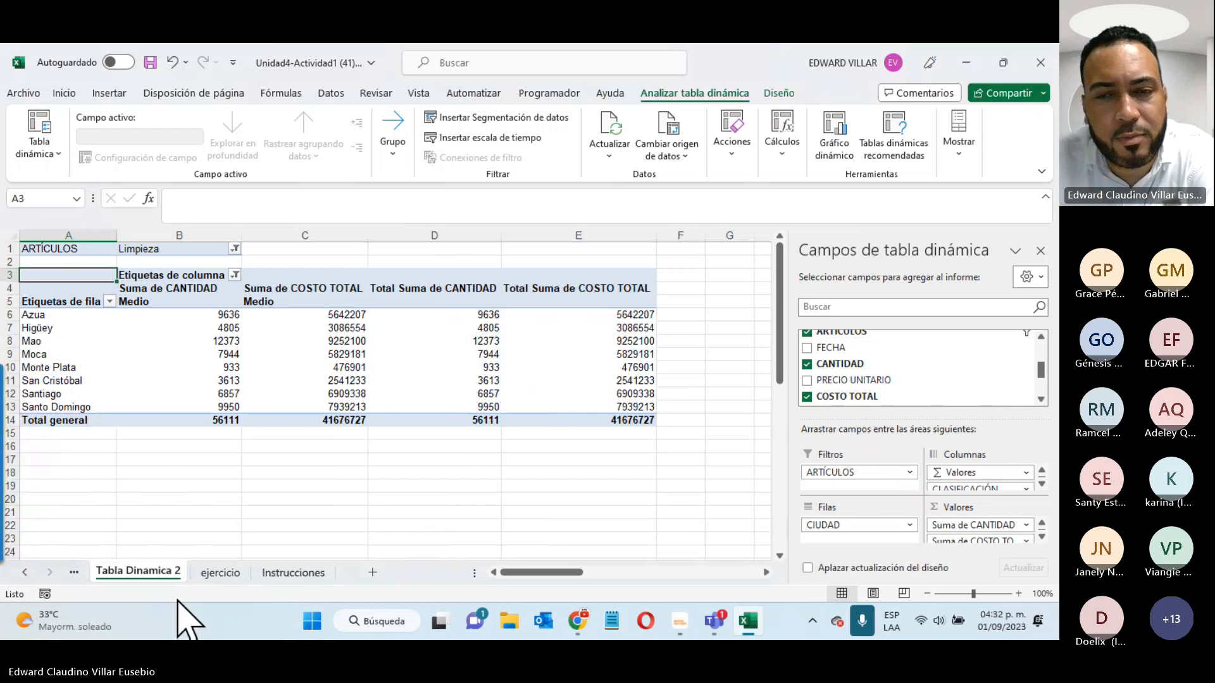
- Tour the ejercicio, Tabla Dinamica 1 and Tabla Dinamica 2 sheets, ending on Instrucciones
left_click(228, 552)
left_click(231, 570)
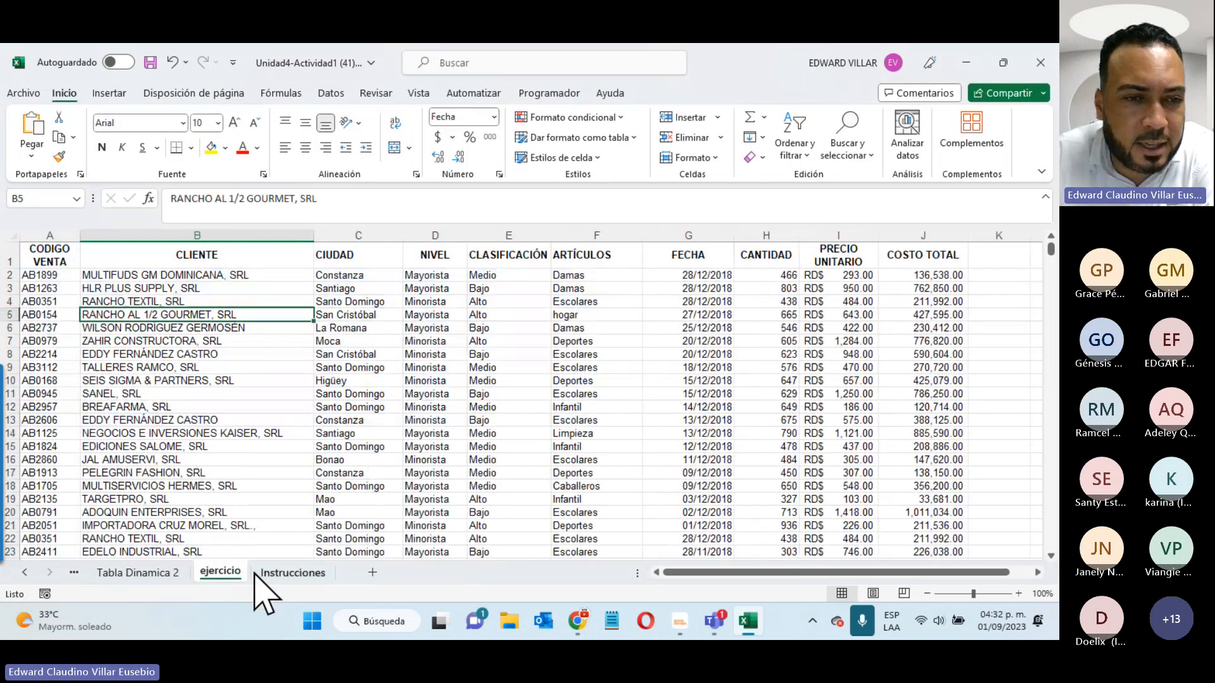
left_click(255, 573)
left_click(74, 572)
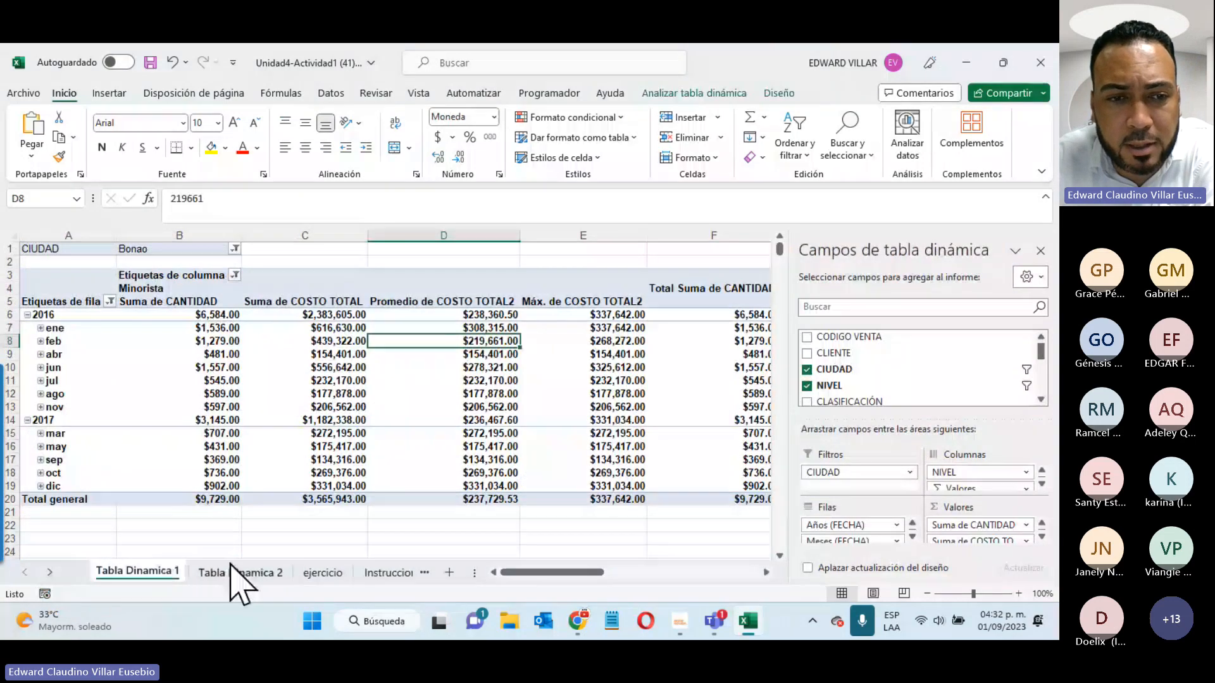
left_click(258, 574)
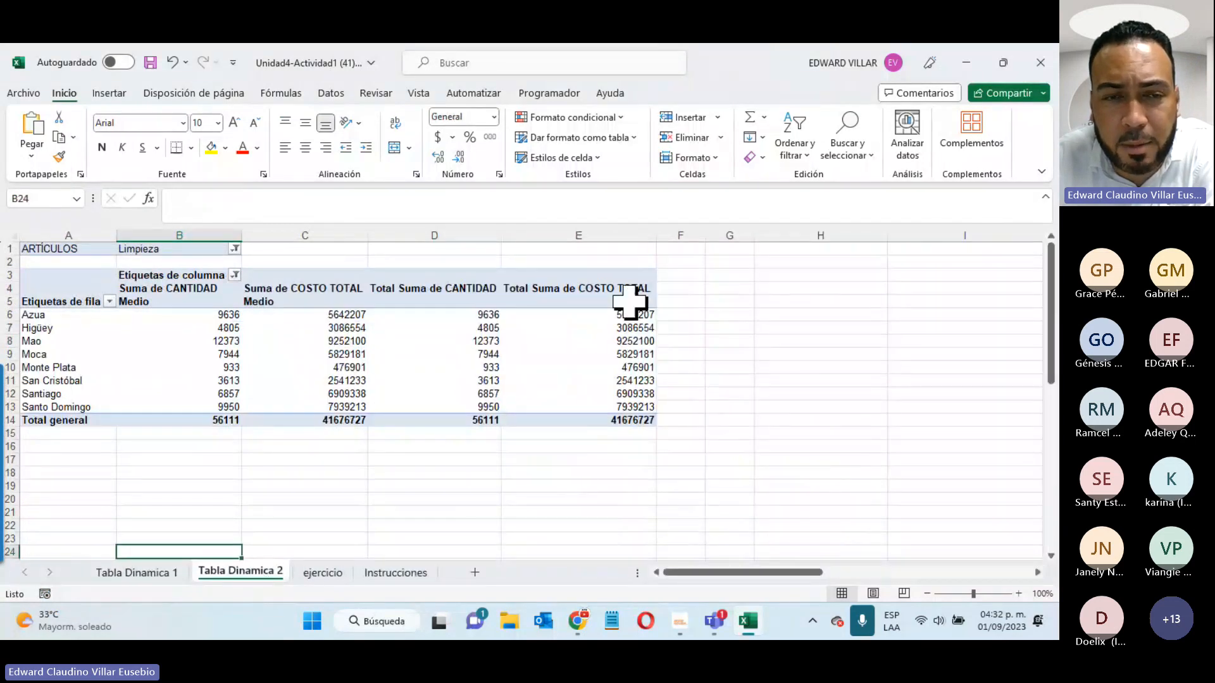
left_click(282, 329)
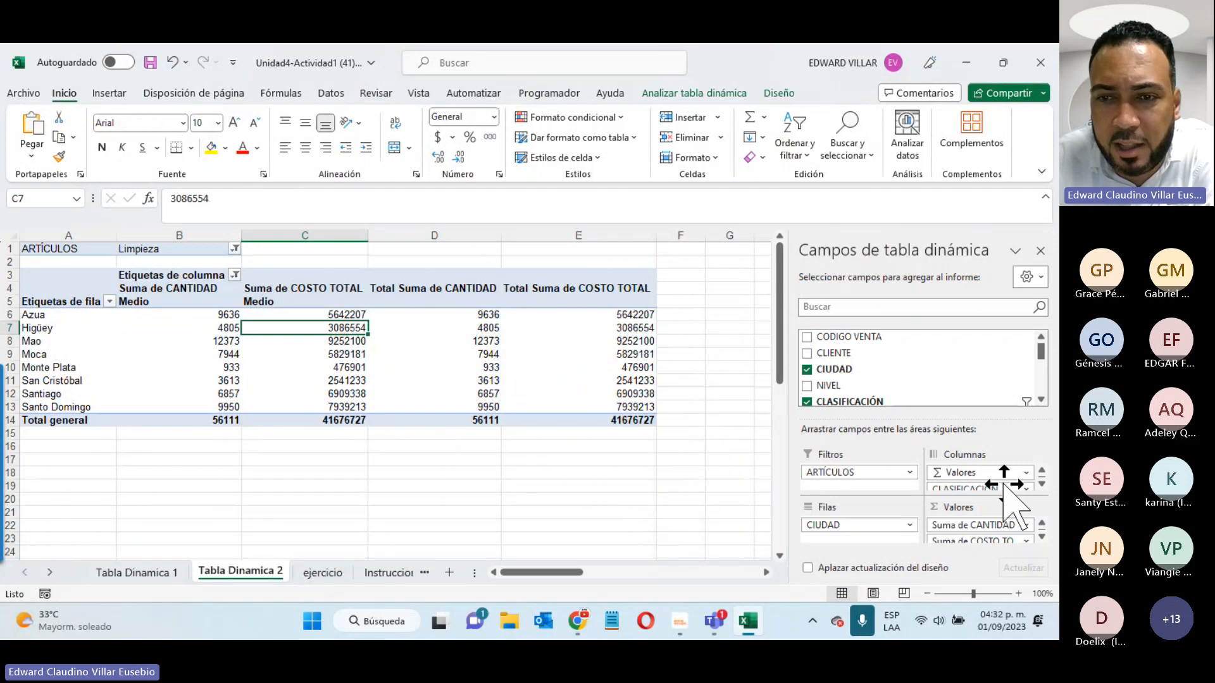
left_click(392, 573)
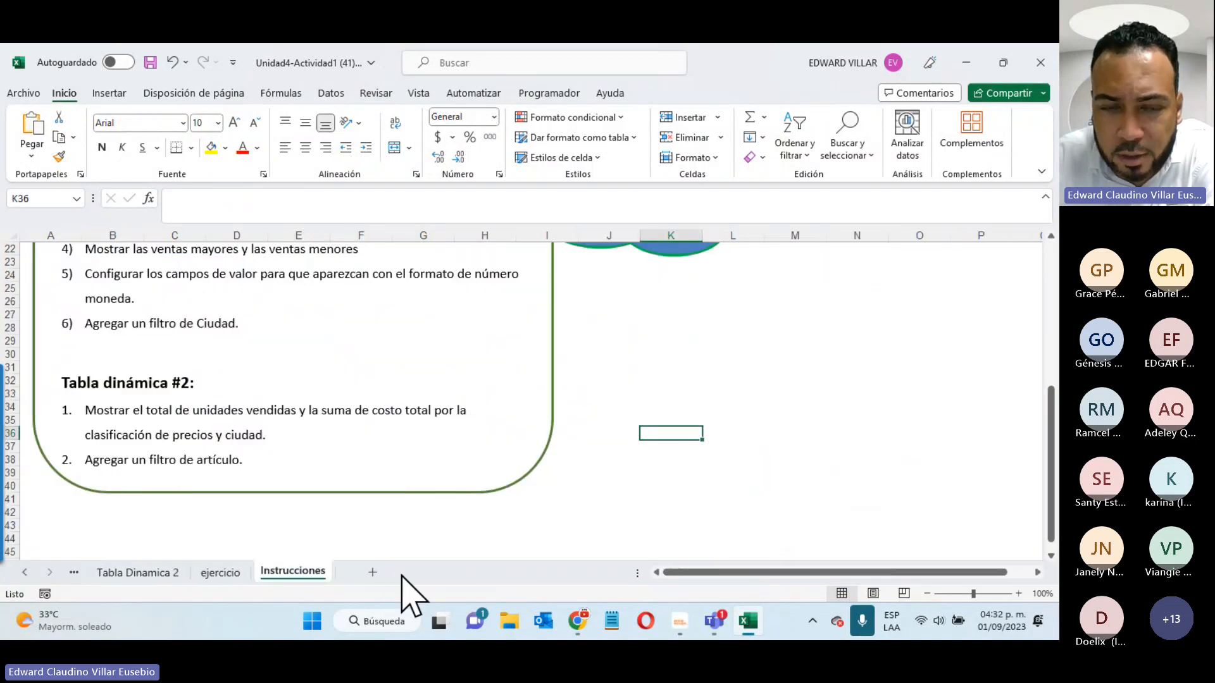
- Minimize Excel and Teams, then open Unidad4-Actividad2 (44).xlsx from Chrome's downloads
left_click(967, 62)
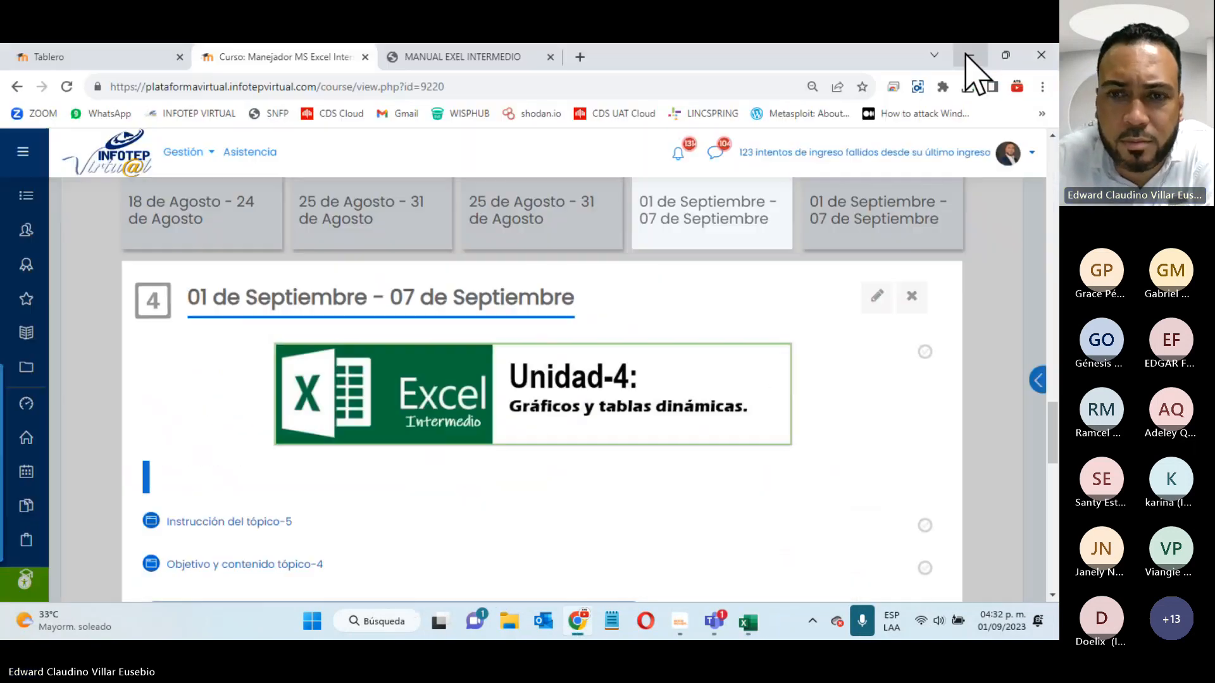
mouse_move(714, 617)
left_click(668, 493)
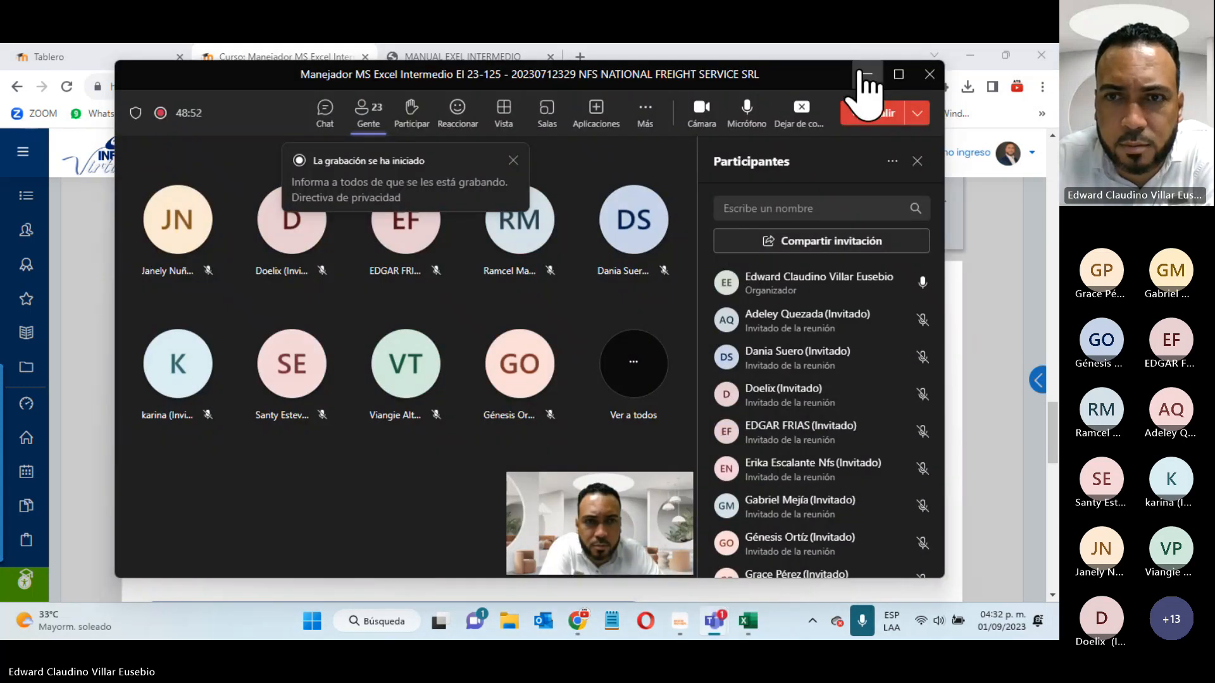
left_click(865, 74)
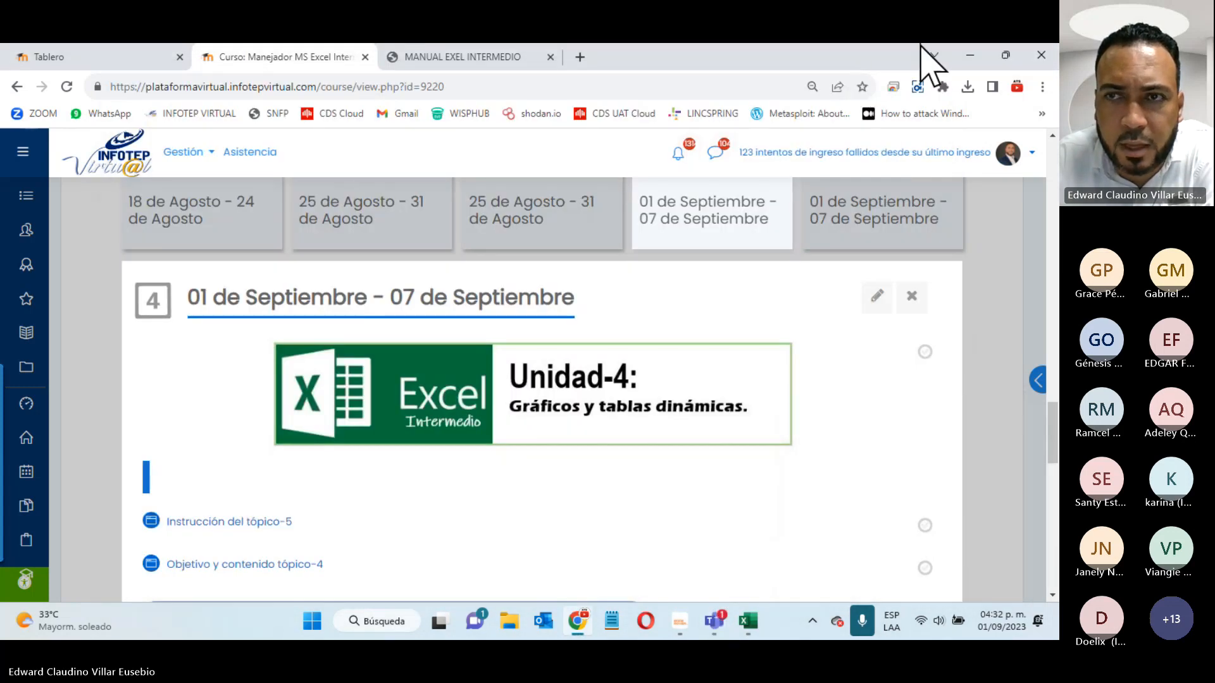
left_click(968, 87)
left_click(833, 160)
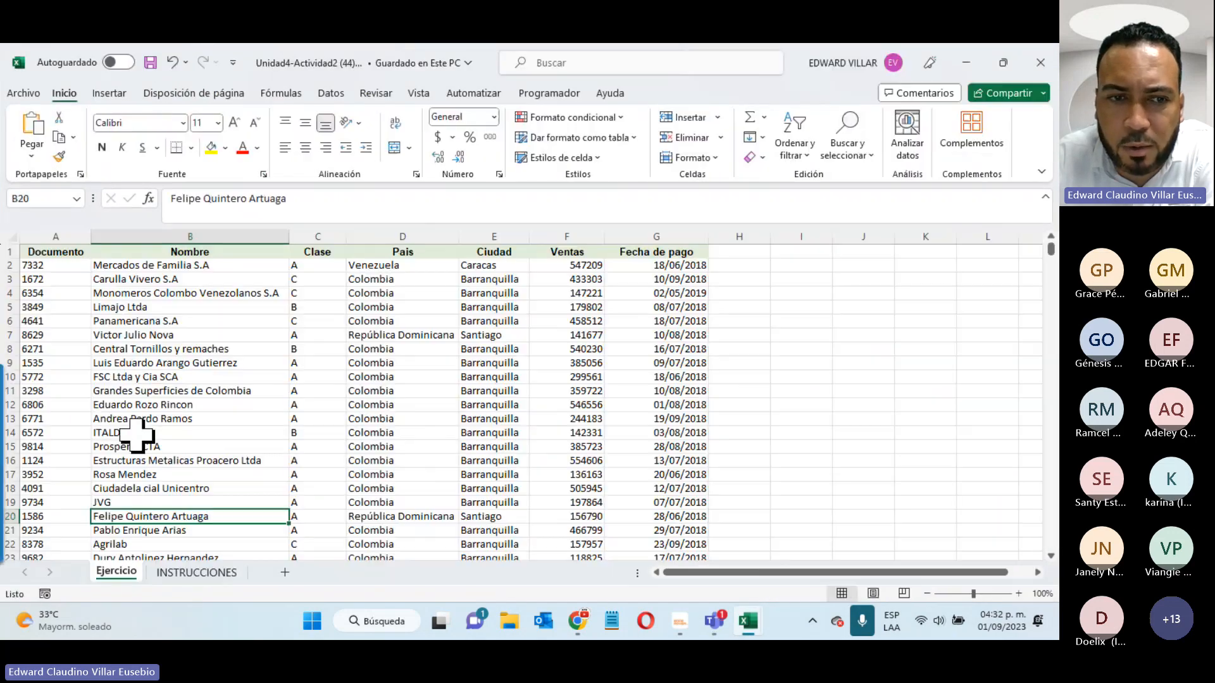
- Review INSTRUCCIONES, then from the Ejercicio sheet show the Insertar Gráfico dinámico options
left_click(224, 572)
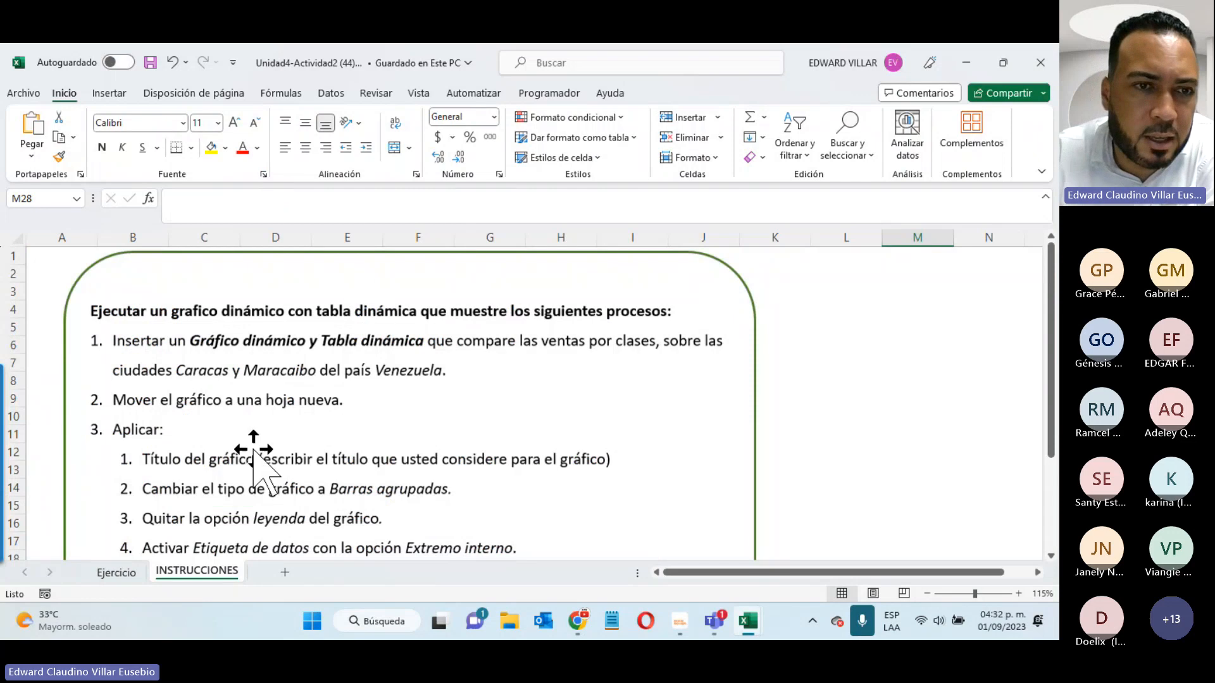
left_click(105, 573)
left_click(108, 93)
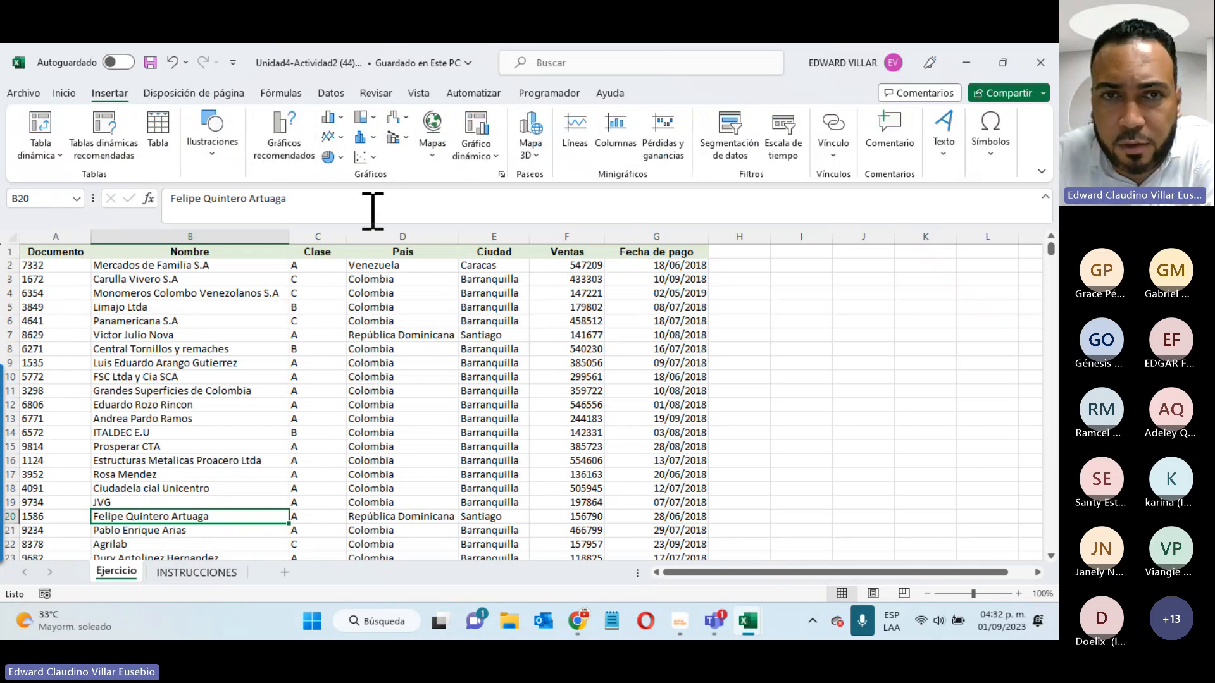
left_click(495, 156)
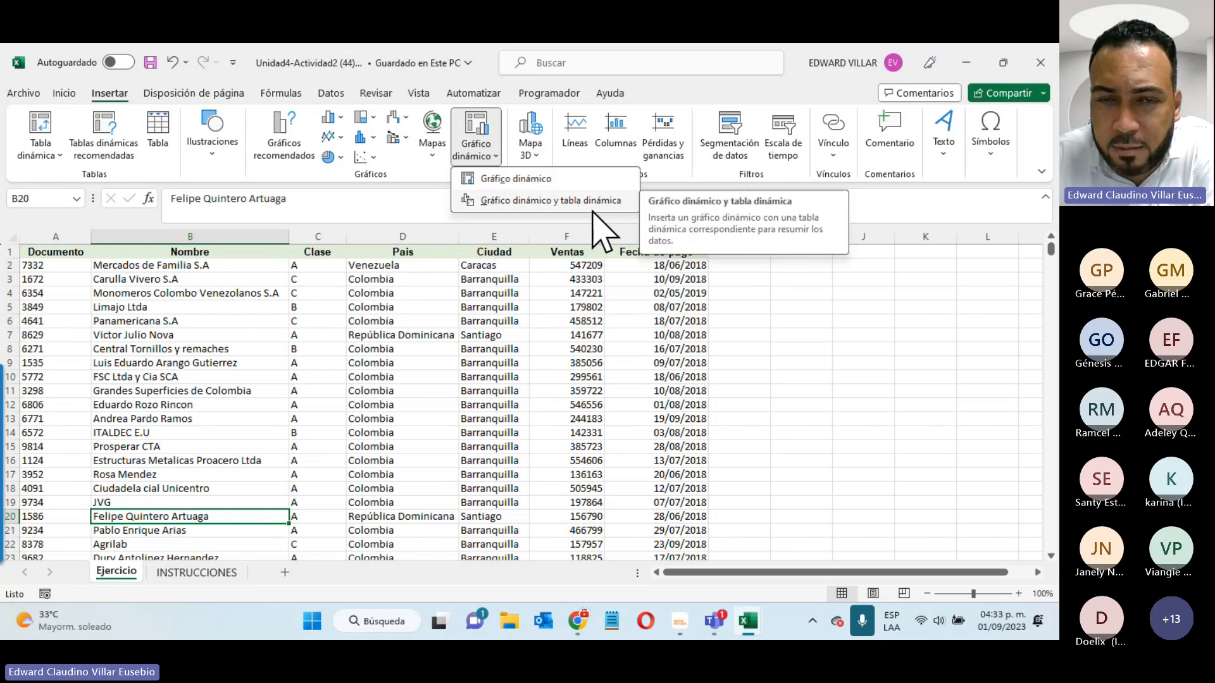
- Insert a pivot chart with its pivot table on a new sheet, then view the INSTRUCCIONES sheet
left_click(513, 201)
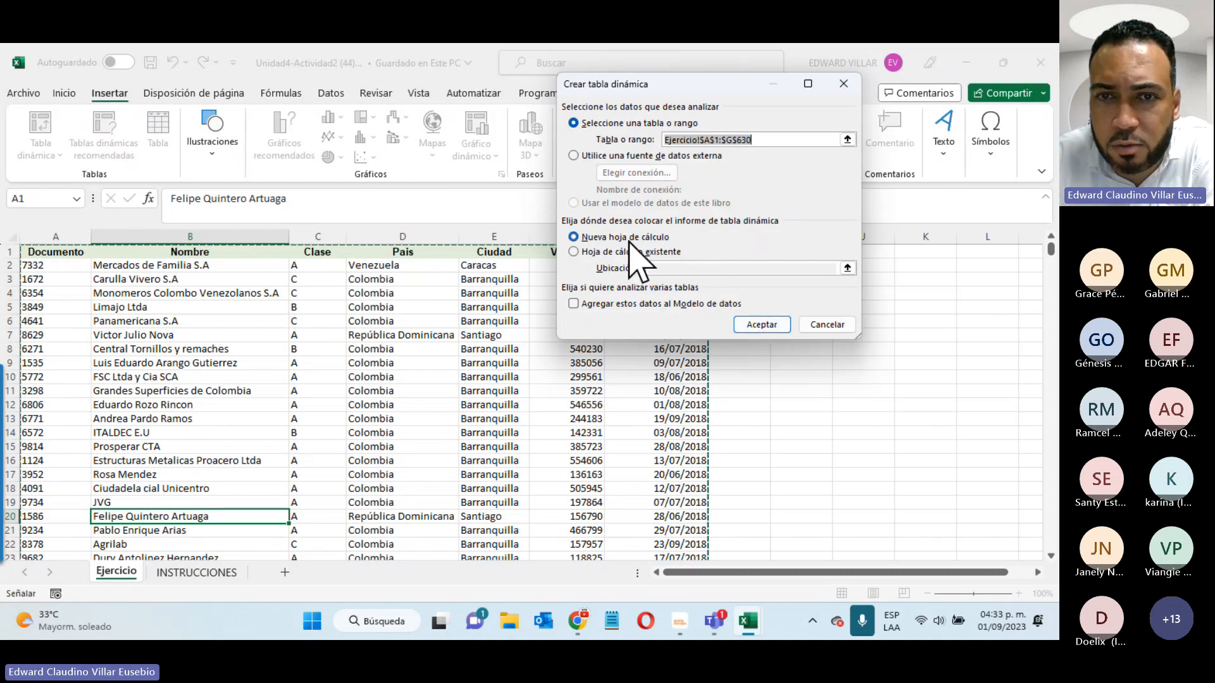
left_click(753, 325)
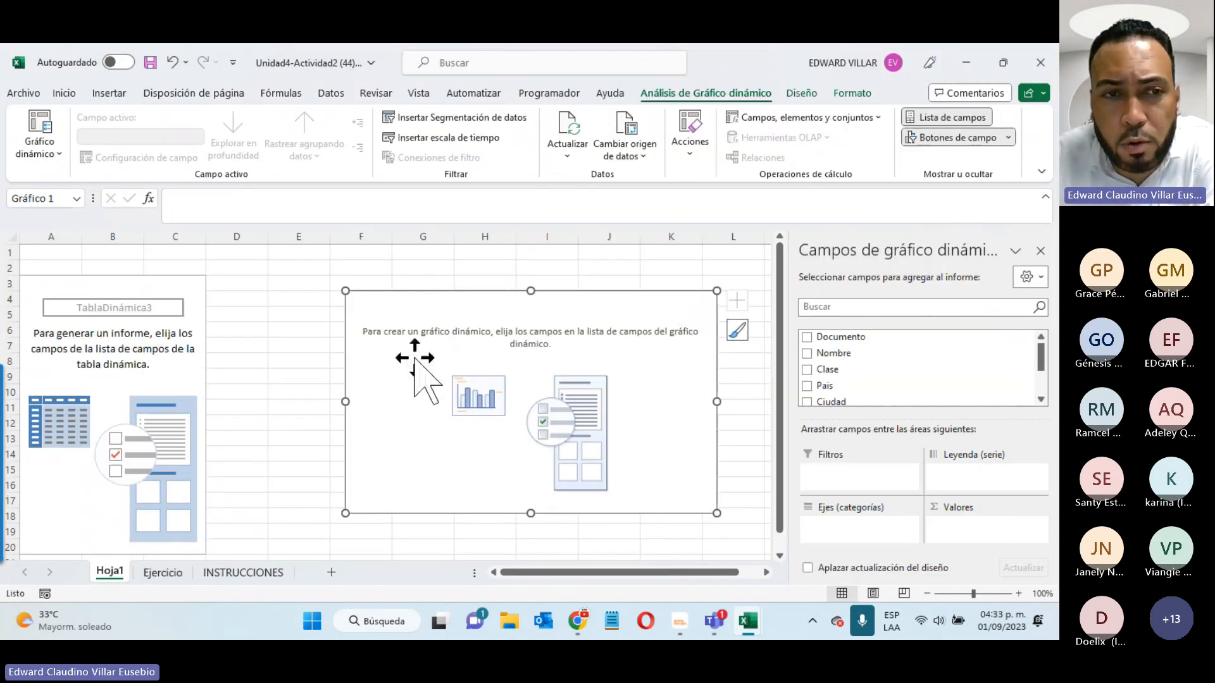
left_click(95, 302)
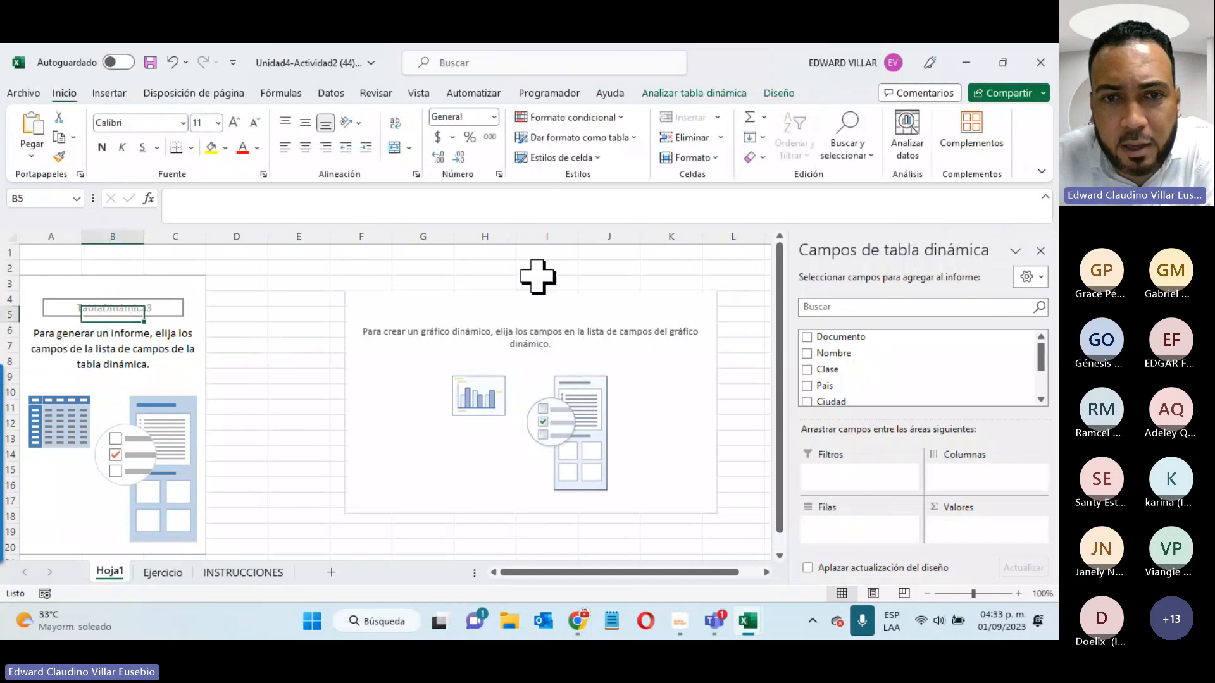
left_click(588, 331)
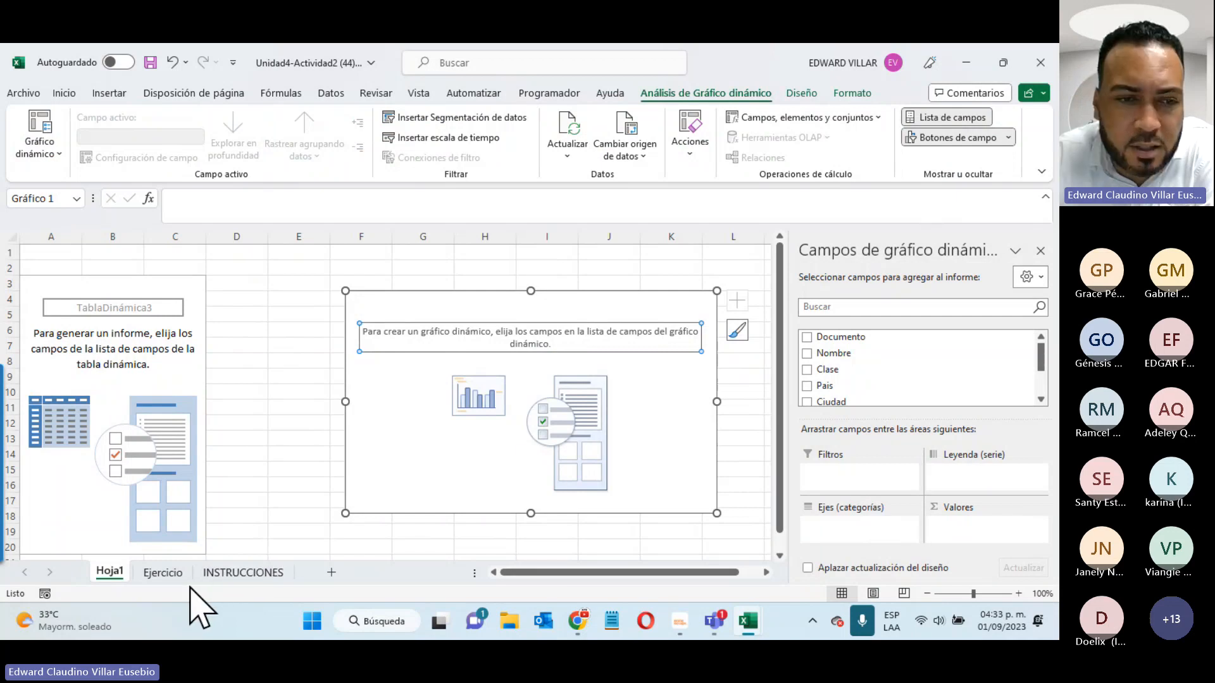
left_click(239, 574)
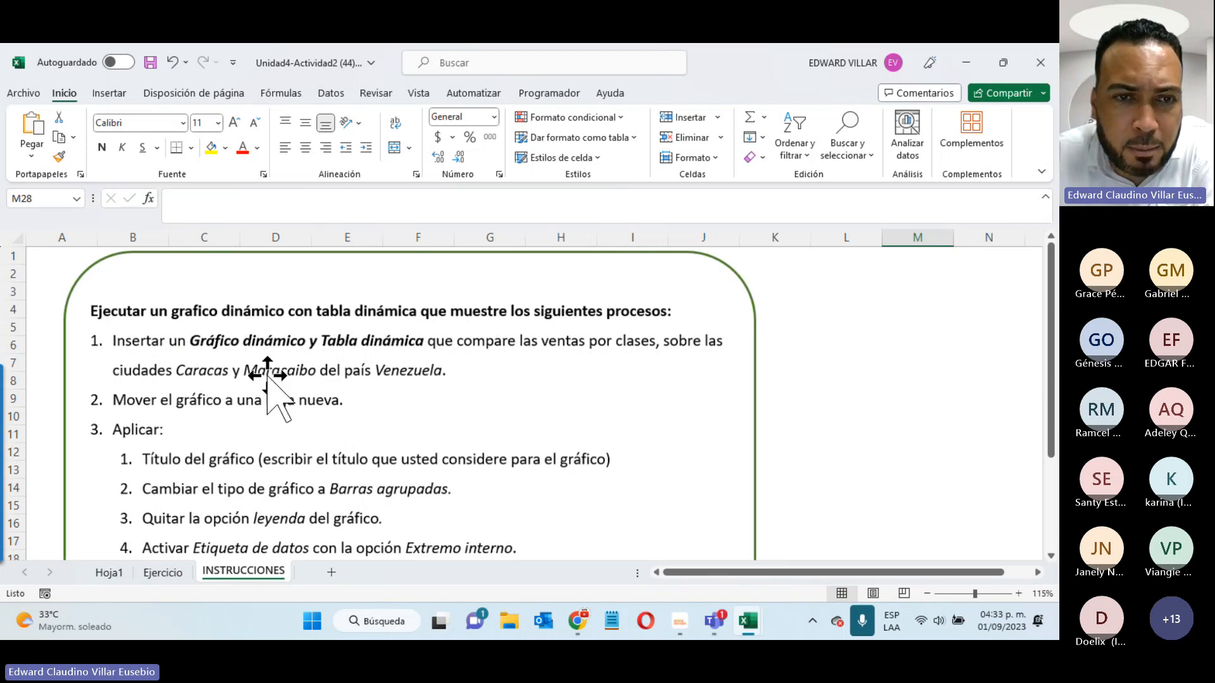
- On Hoja1, chart the Ventas sum with Ciudad on the axis and Clase as legend series
left_click(109, 572)
scroll(917, 373, "down", 2)
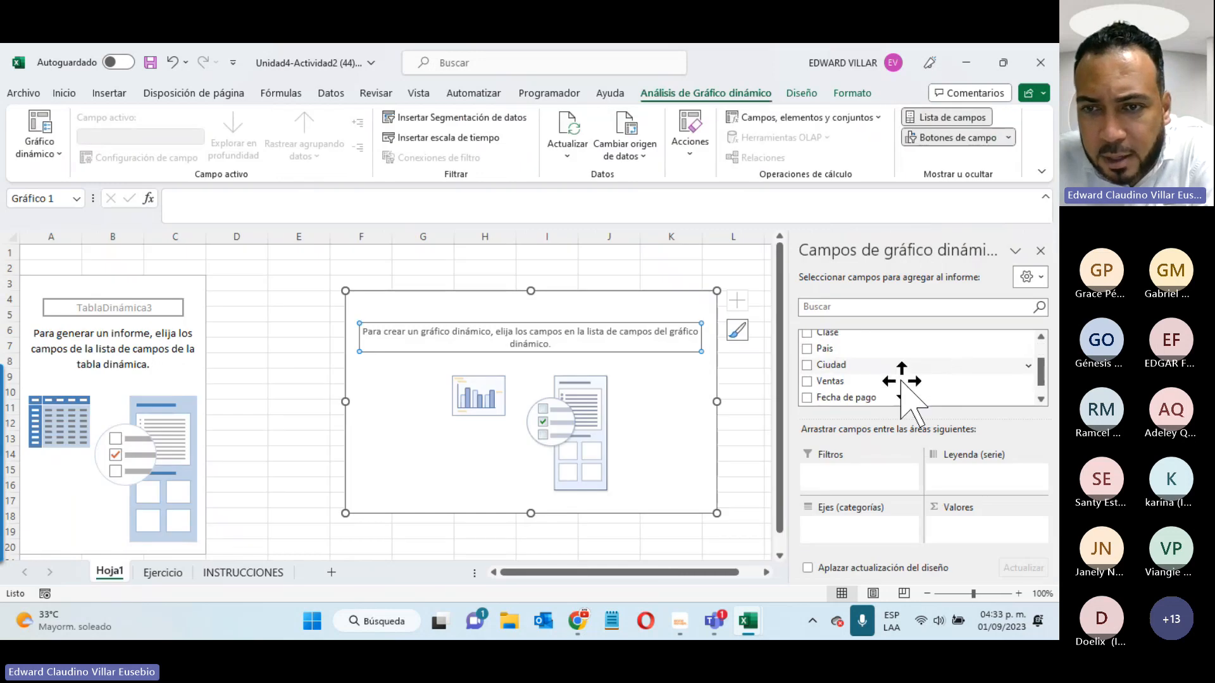
left_click(806, 381)
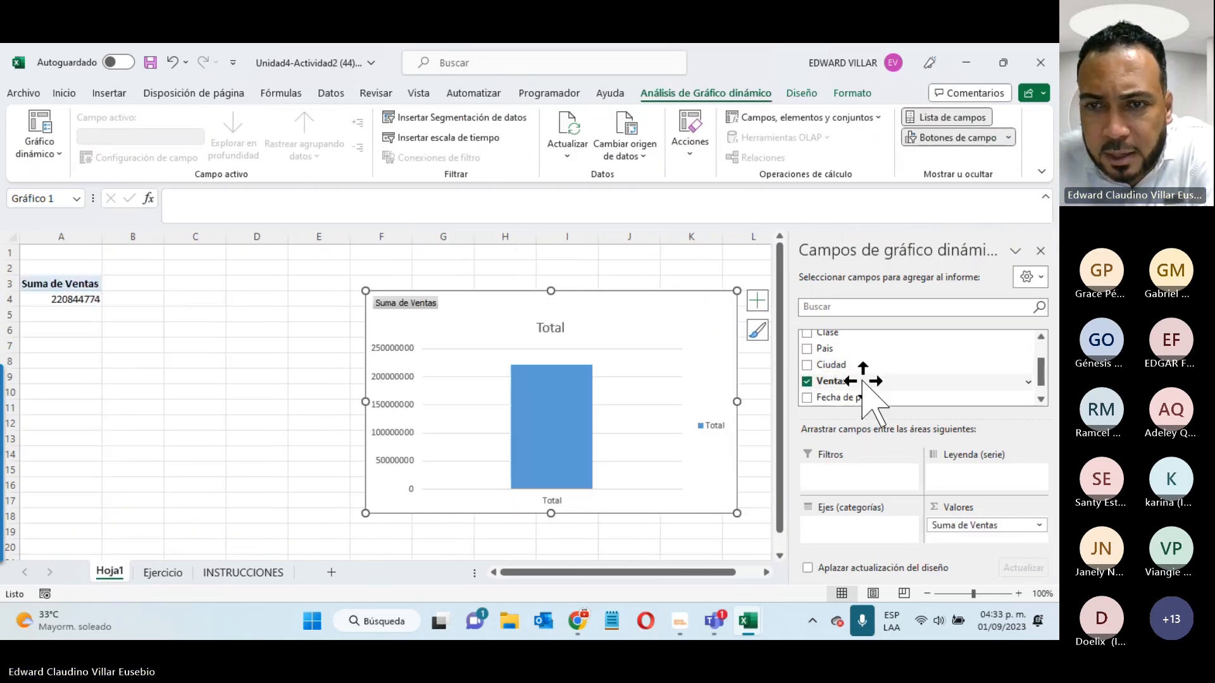
scroll(818, 392, "up", 2)
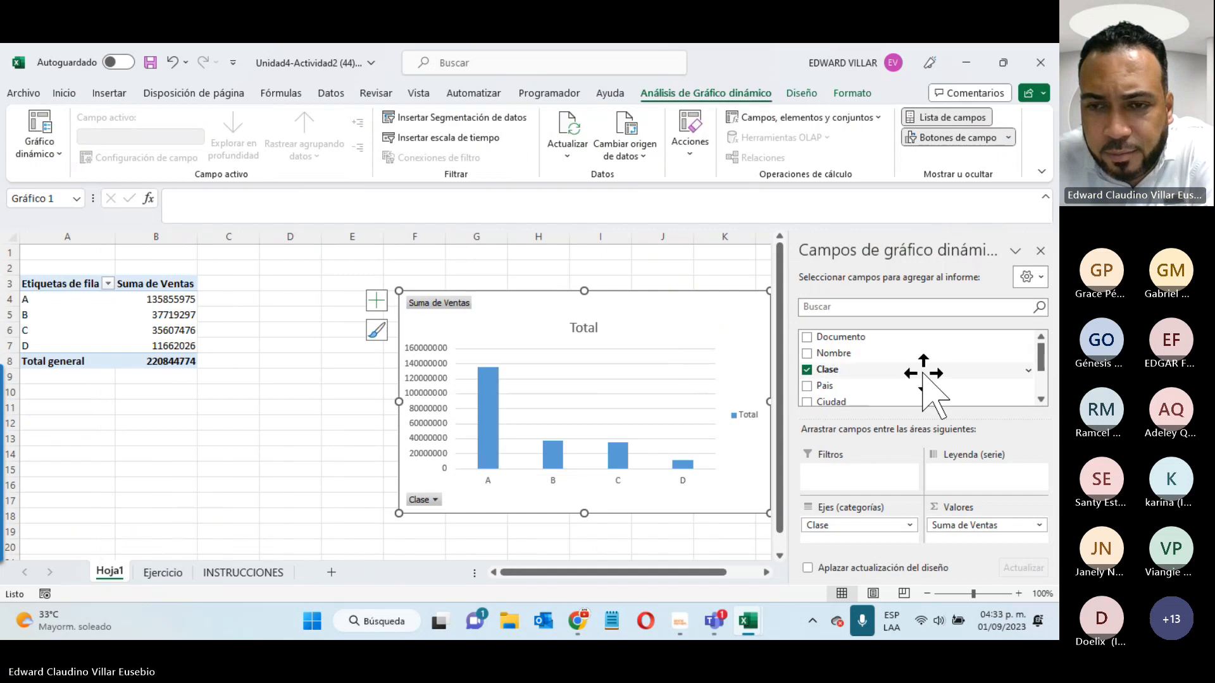
scroll(848, 386, "down", 1)
left_click(807, 365)
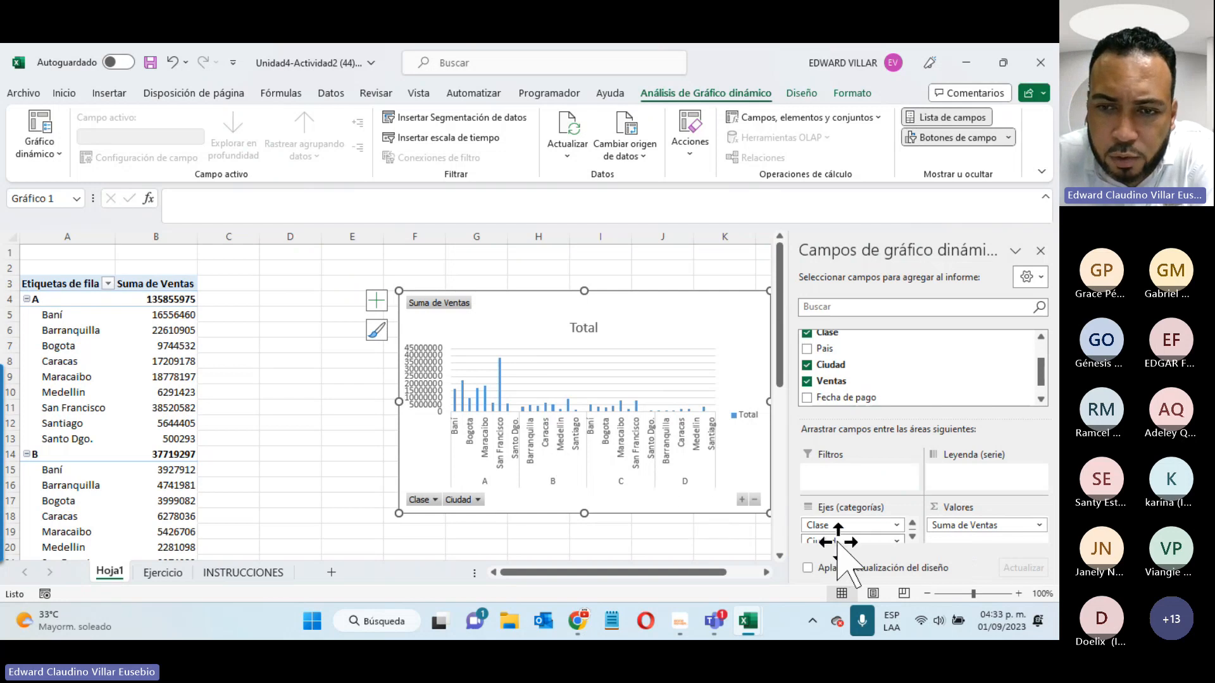
left_click_drag(838, 543, 962, 500)
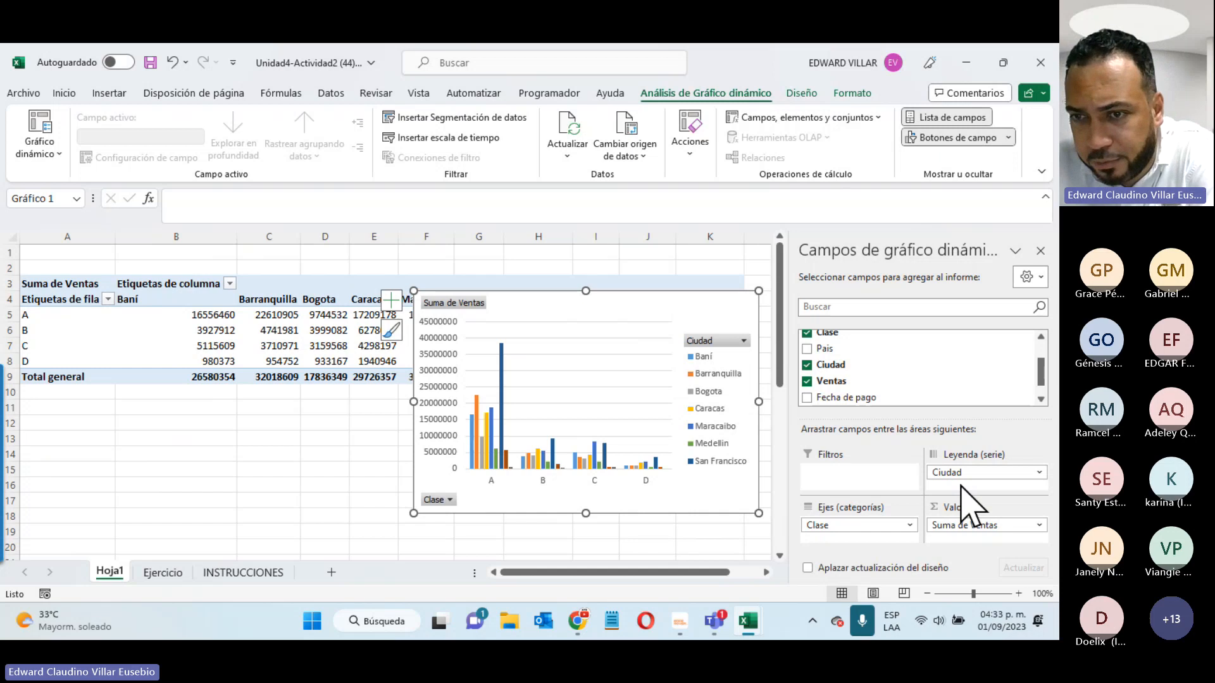
left_click_drag(963, 473, 962, 500)
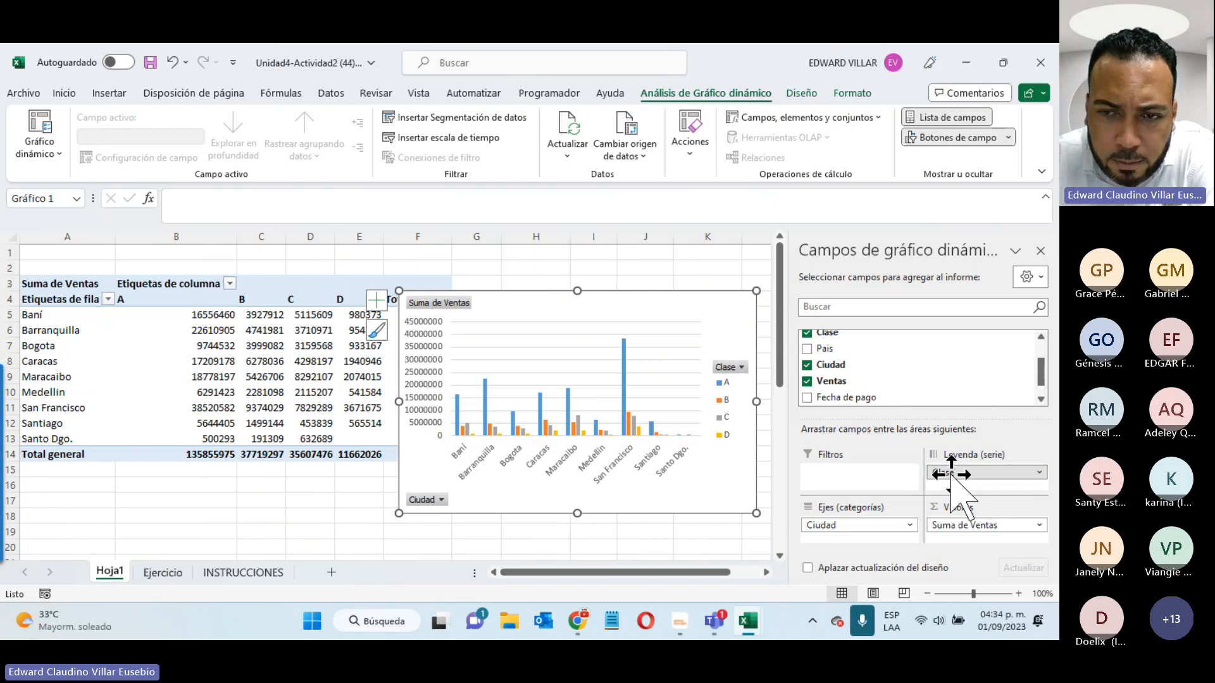
left_click_drag(935, 473, 963, 472)
- Select the pivot chart and use Cambiar fila/columna on the Diseño tab to swap its rows and columns
left_click(799, 94)
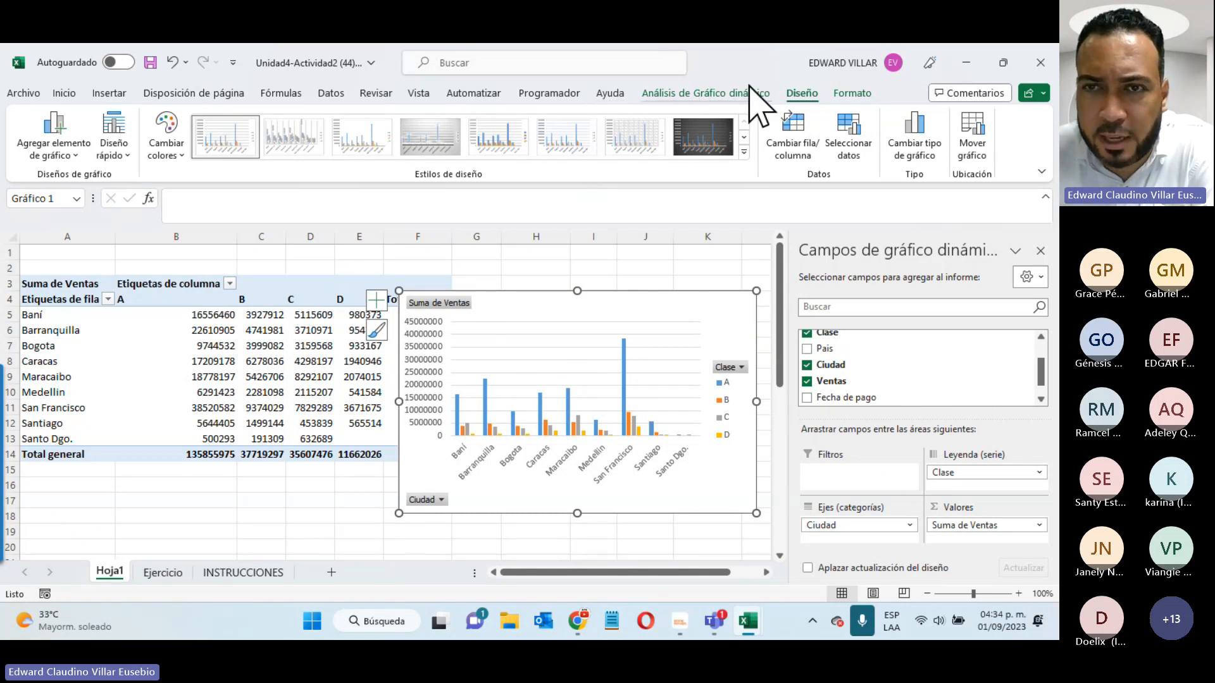
left_click(161, 365)
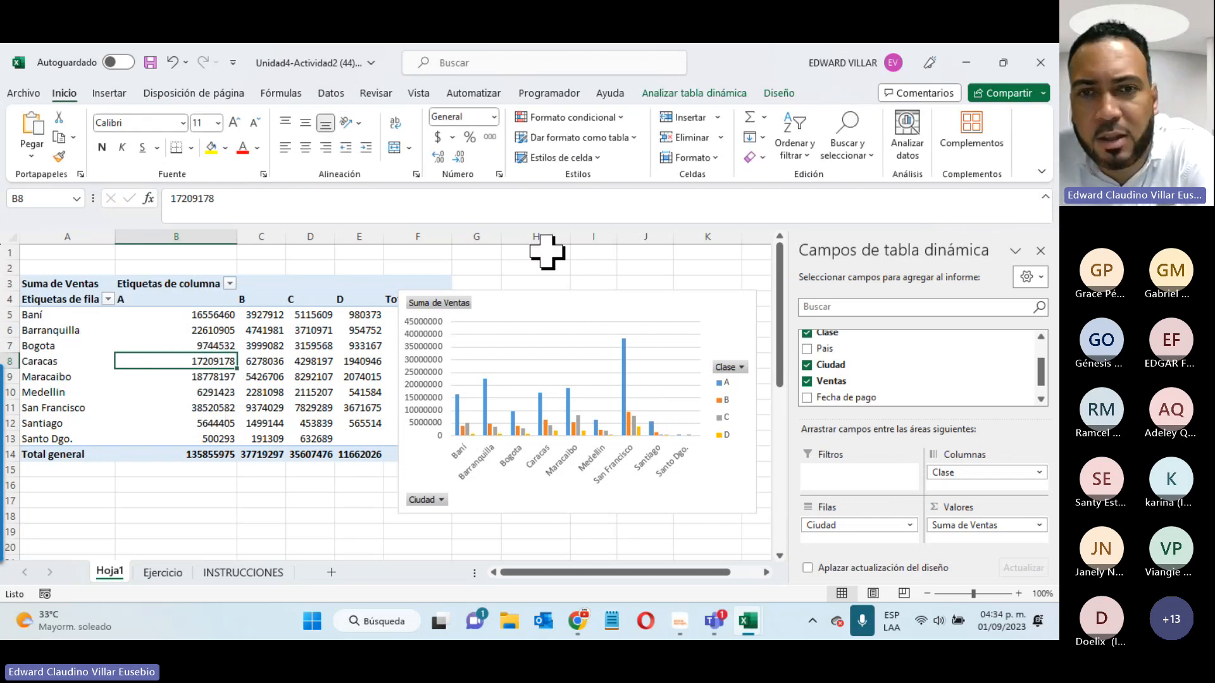
left_click(556, 293)
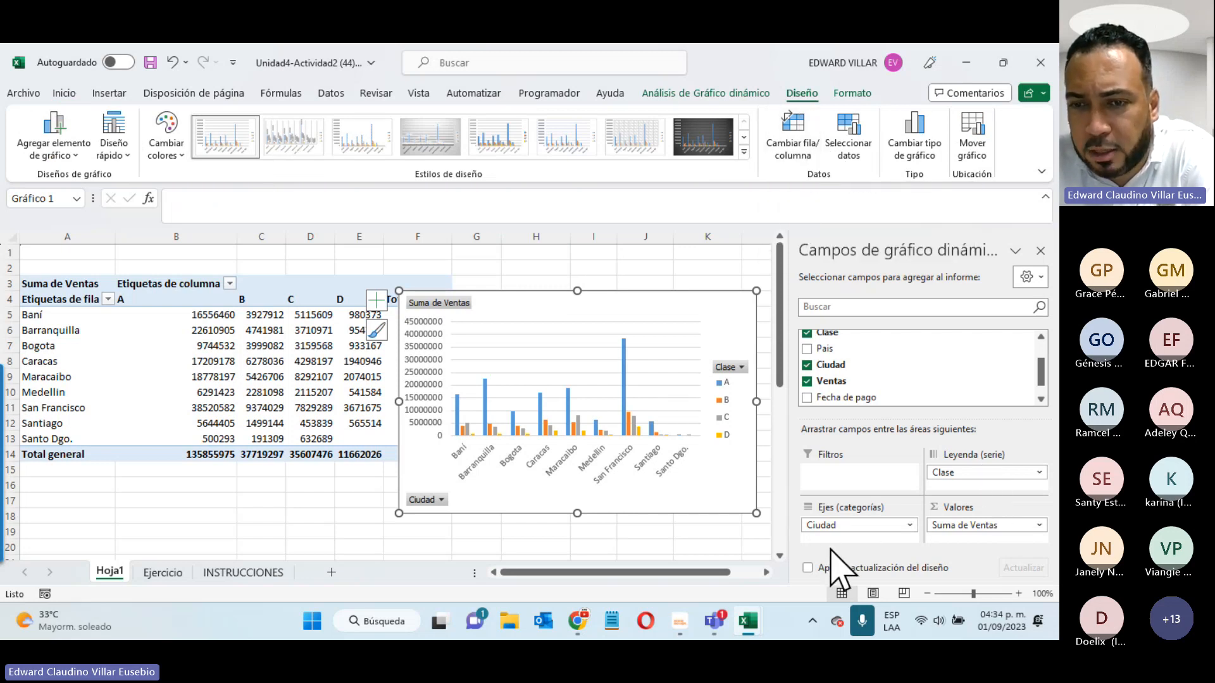
left_click(801, 142)
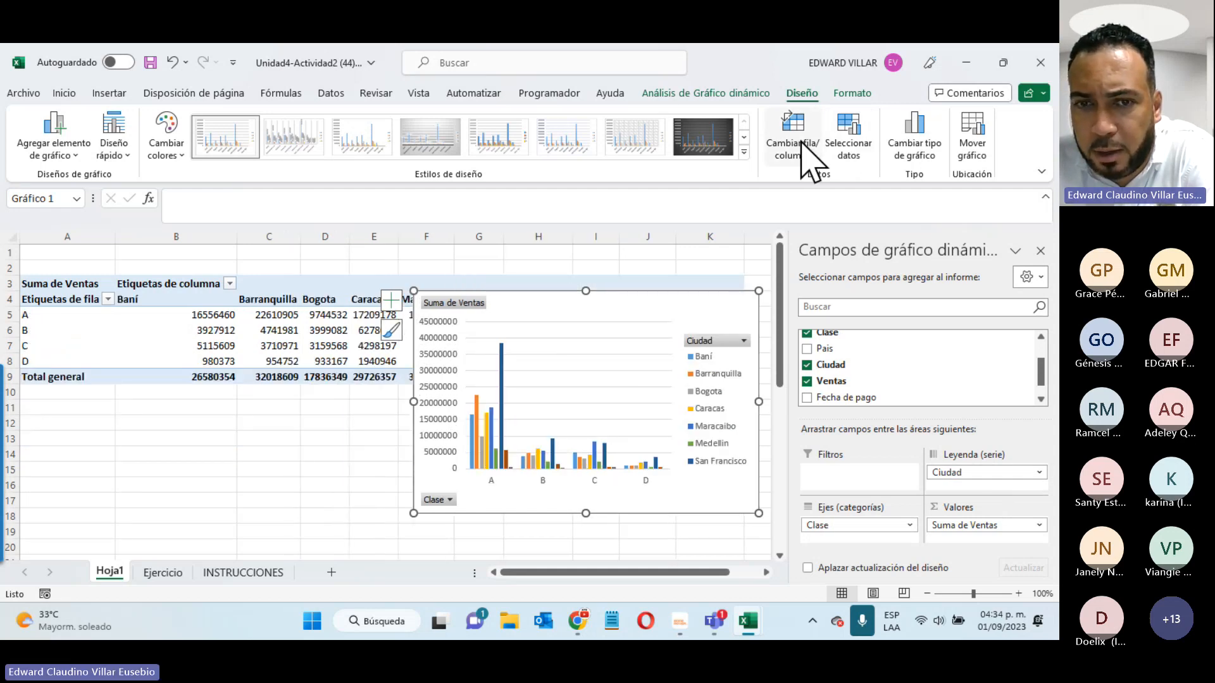
left_click(802, 142)
left_click(801, 142)
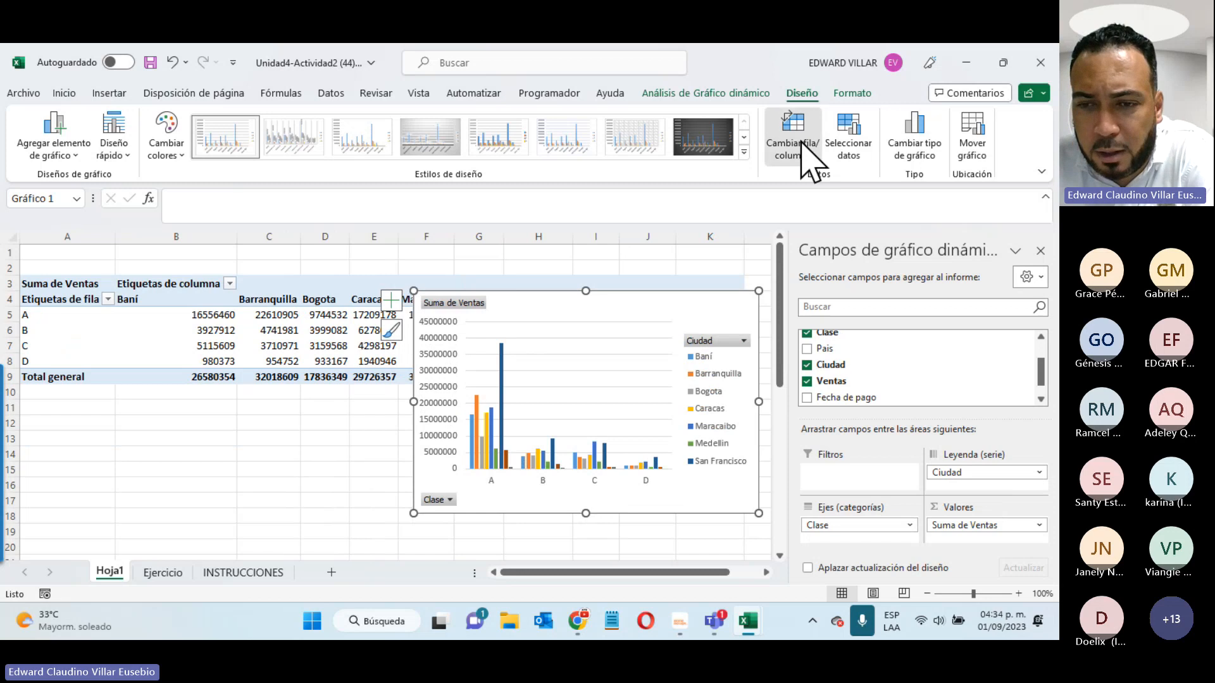
left_click(801, 143)
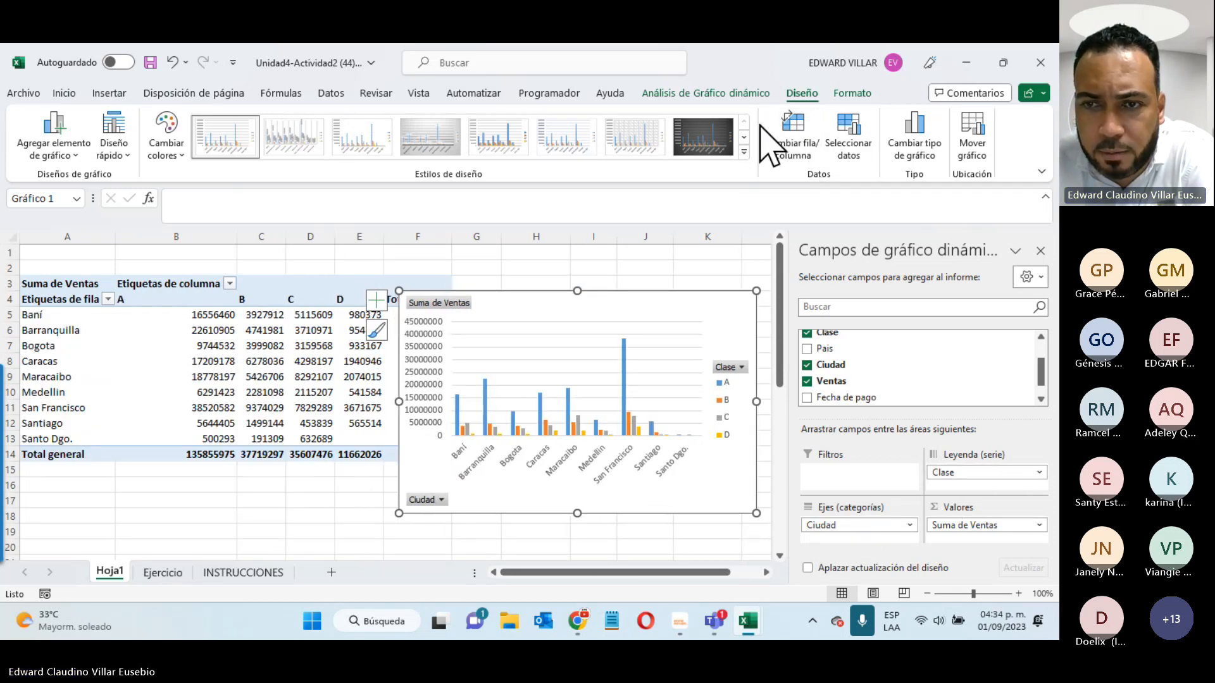
- Toggle the swap repeatedly, ending with Clase on the axis and cities as series, then reread INSTRUCCIONES
left_click(784, 134)
left_click(785, 134)
left_click(785, 134)
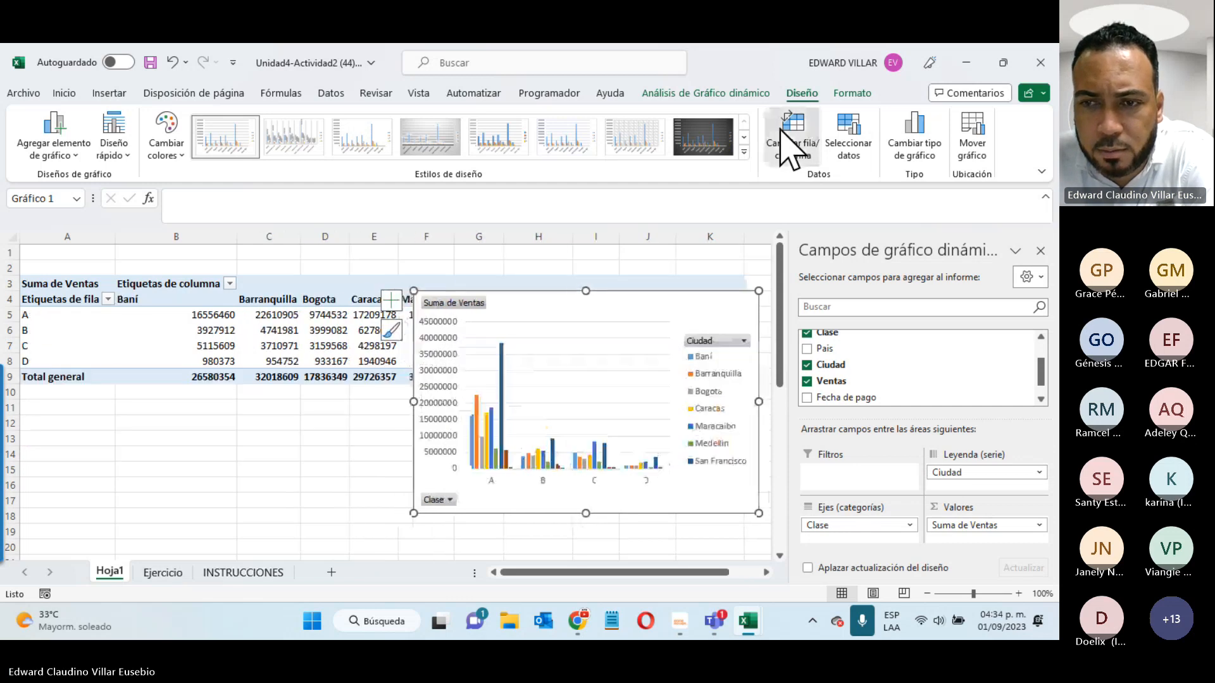
left_click(785, 134)
left_click(784, 134)
left_click(780, 129)
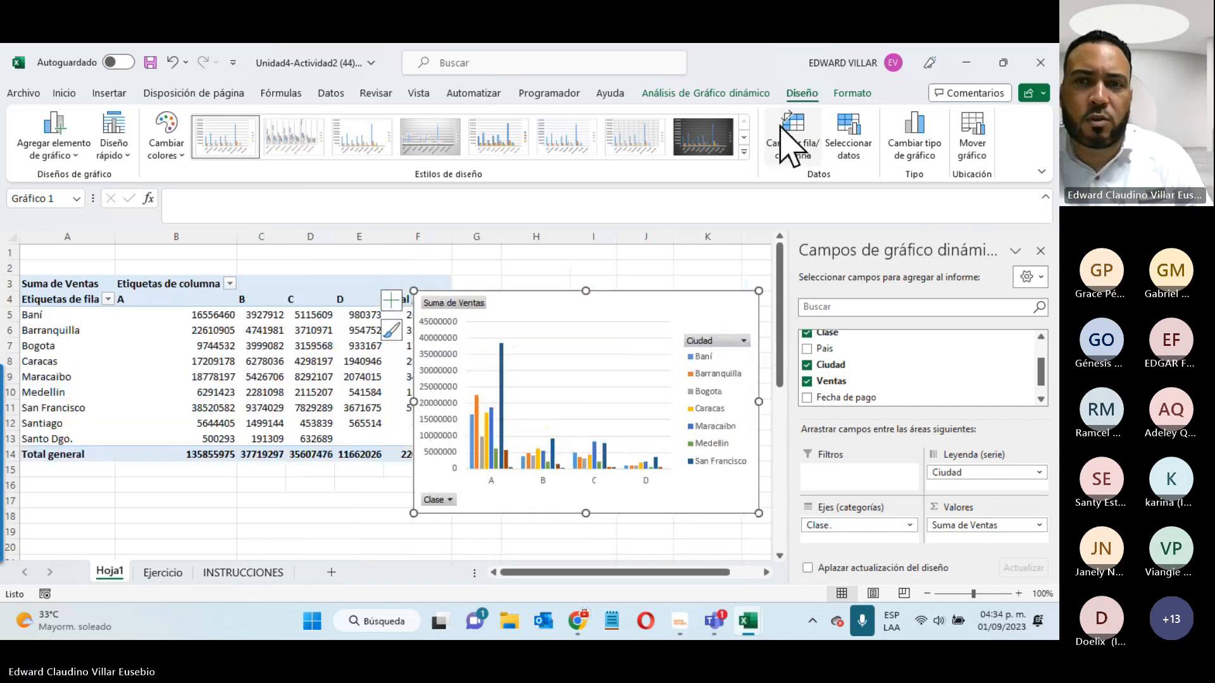
left_click(778, 126)
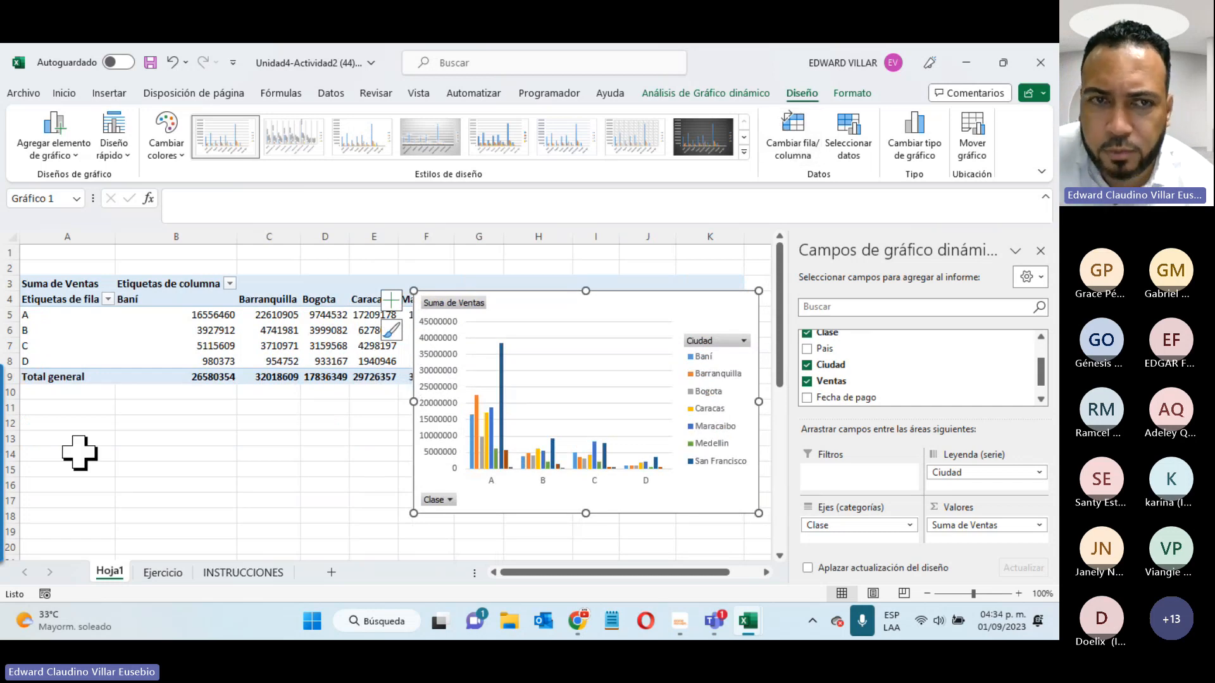
left_click(212, 576)
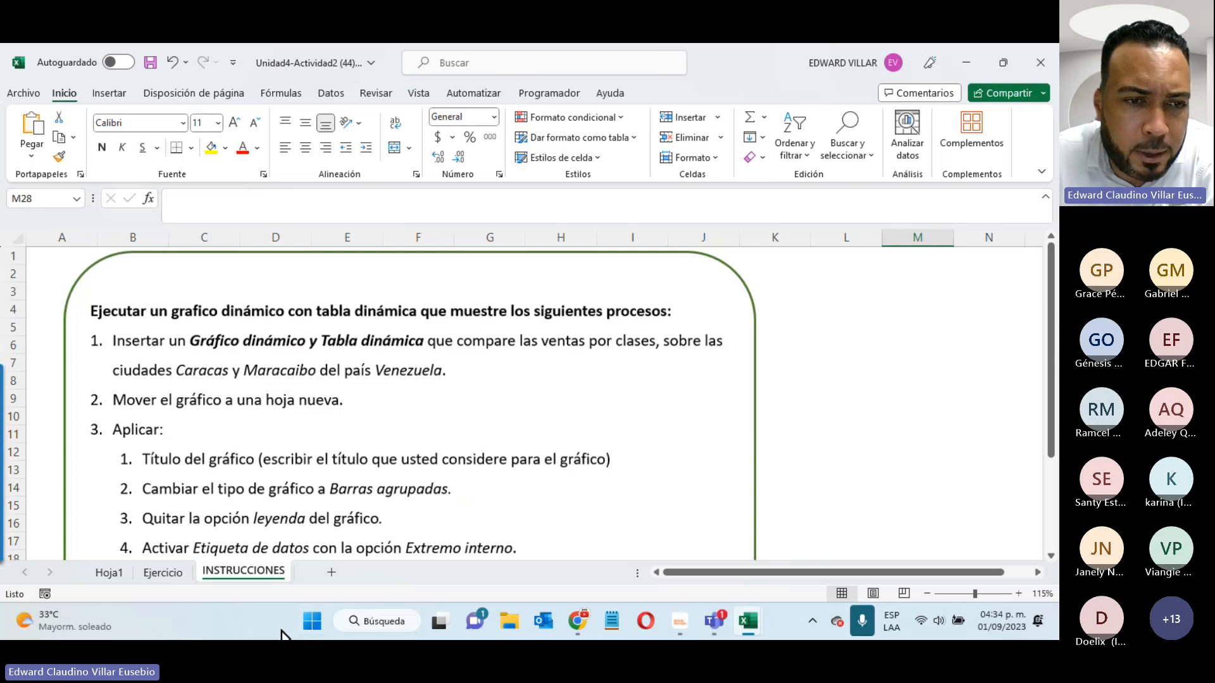
- Add Pais as a report filter on Hoja1 and set it to Venezuela
left_click(107, 573)
left_click(738, 316)
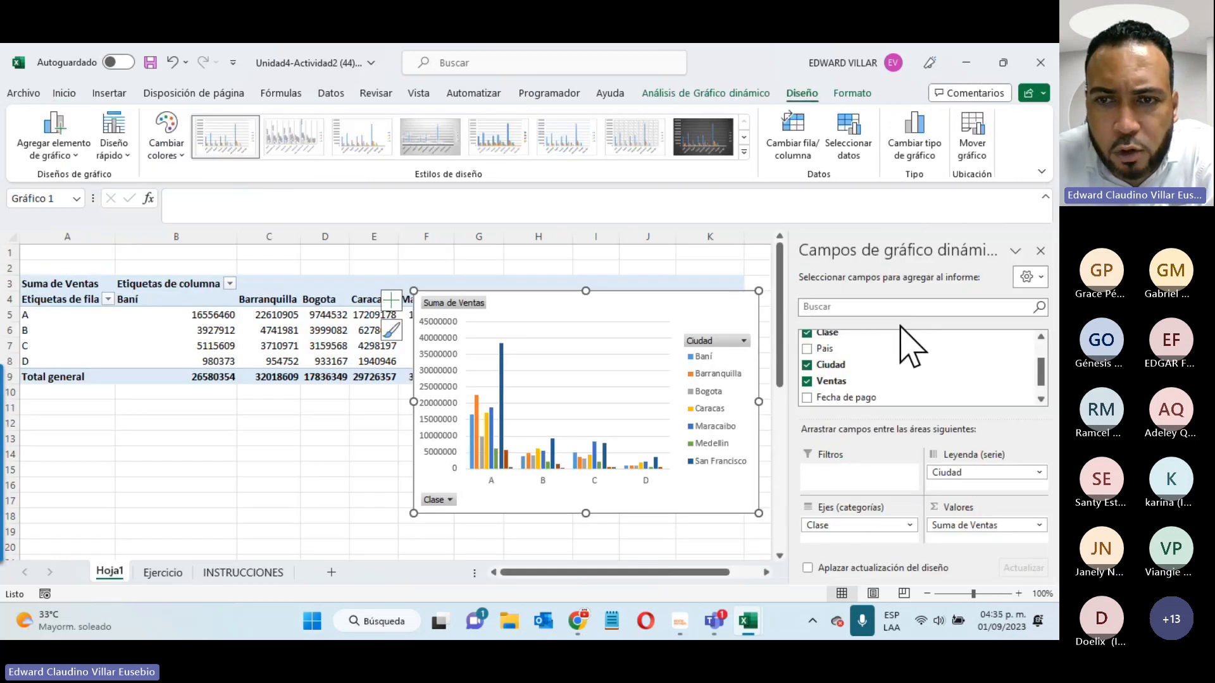
scroll(954, 393, "up", 1)
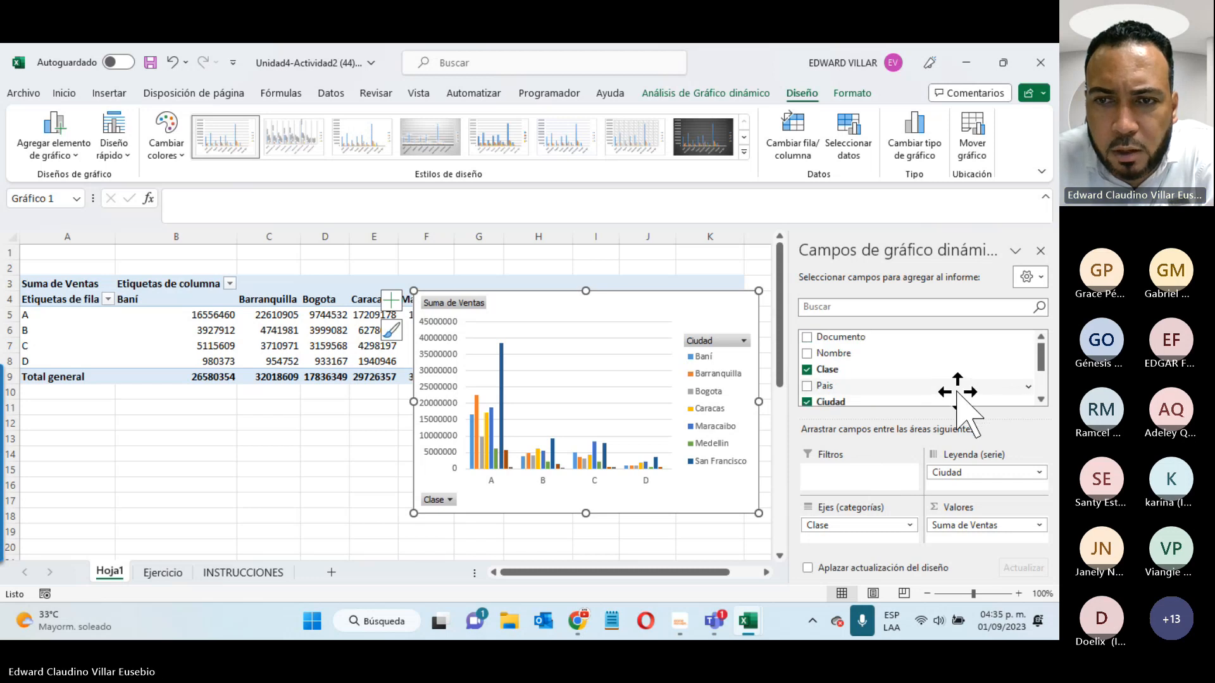
left_click_drag(956, 392, 822, 484)
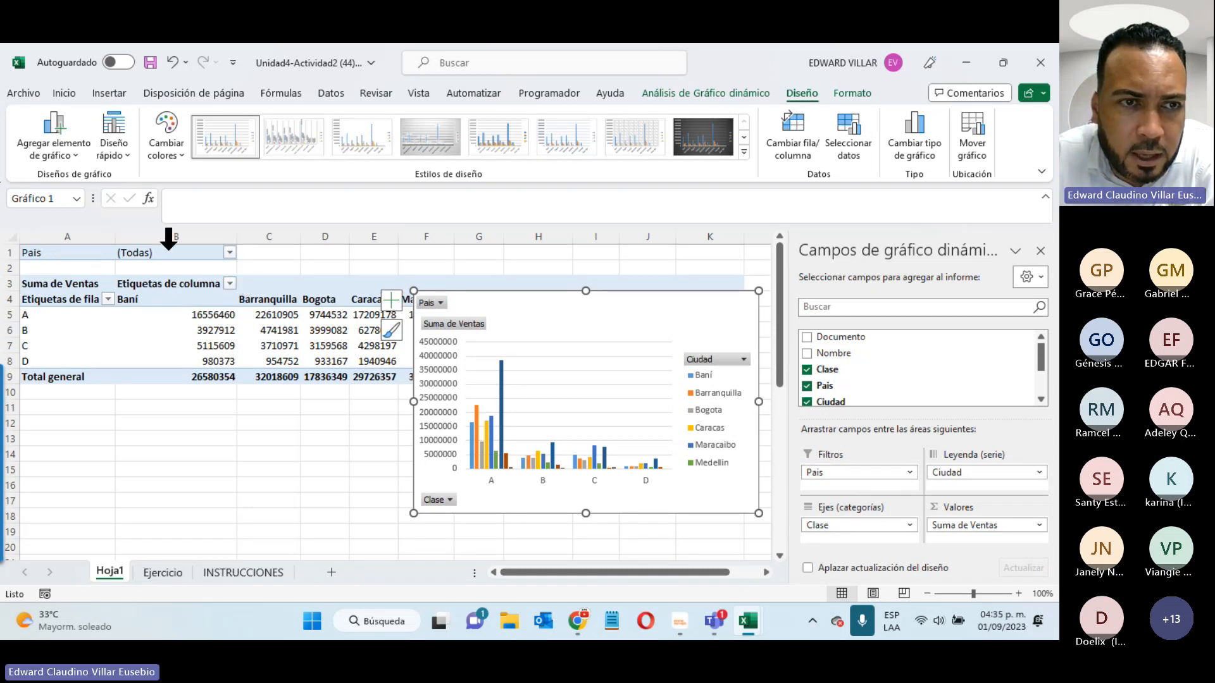
left_click(230, 254)
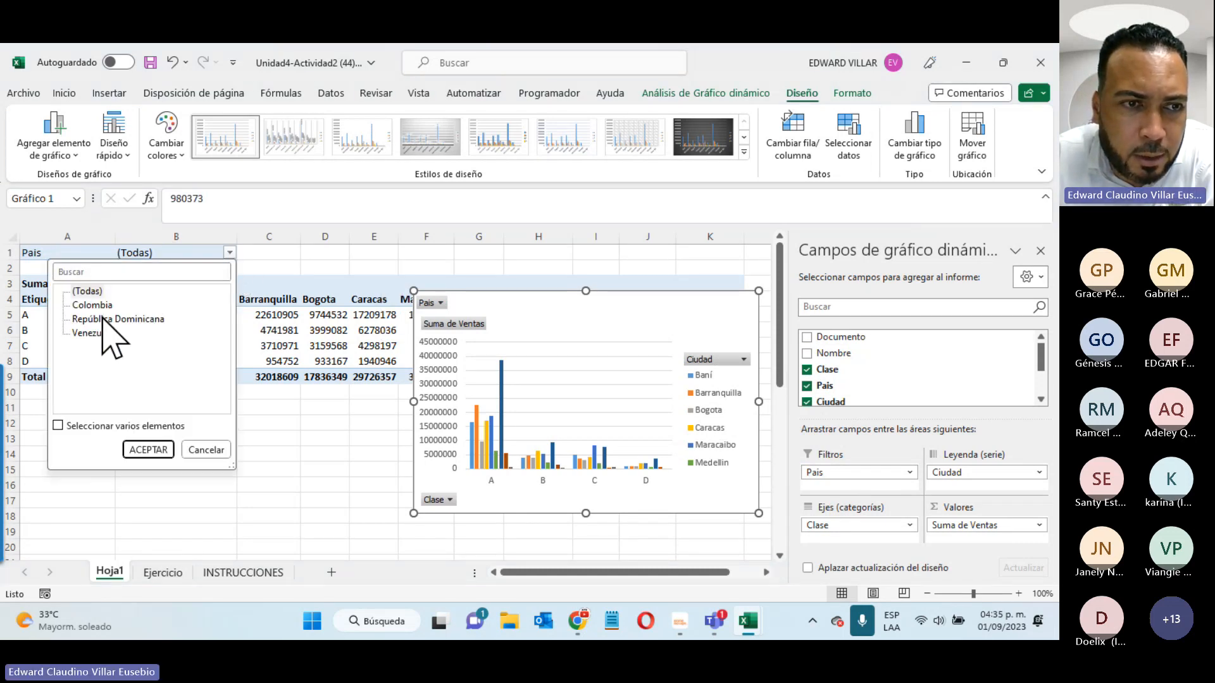
left_click(95, 334)
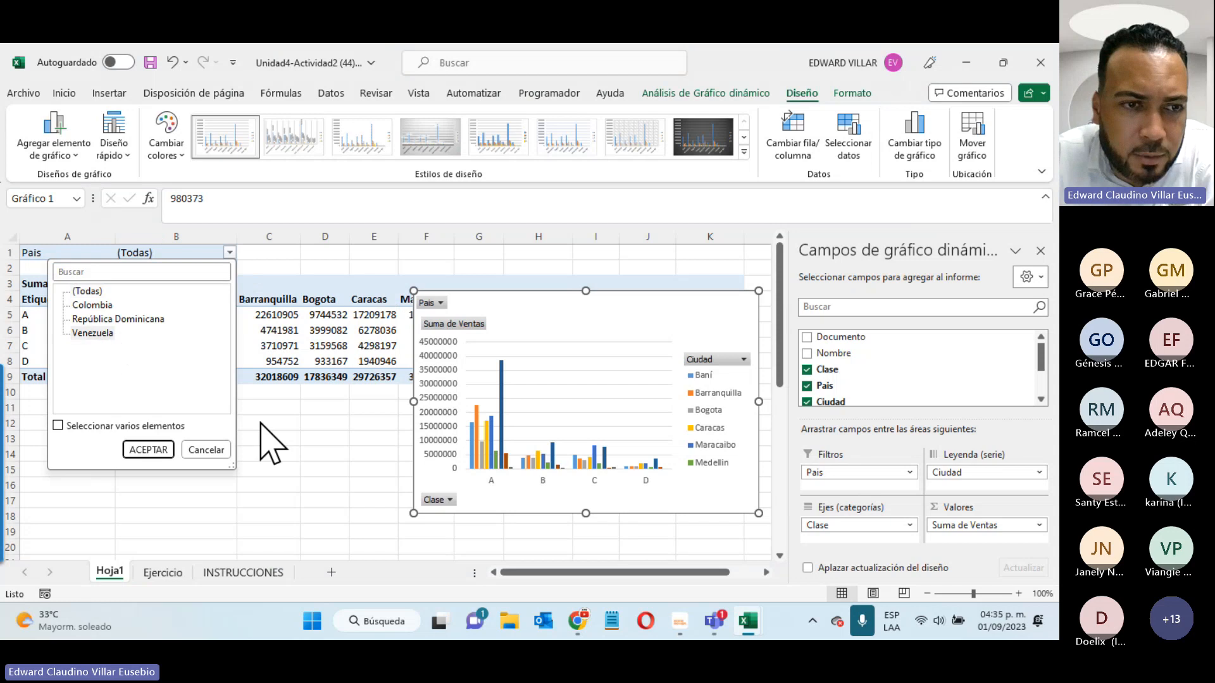
left_click(148, 450)
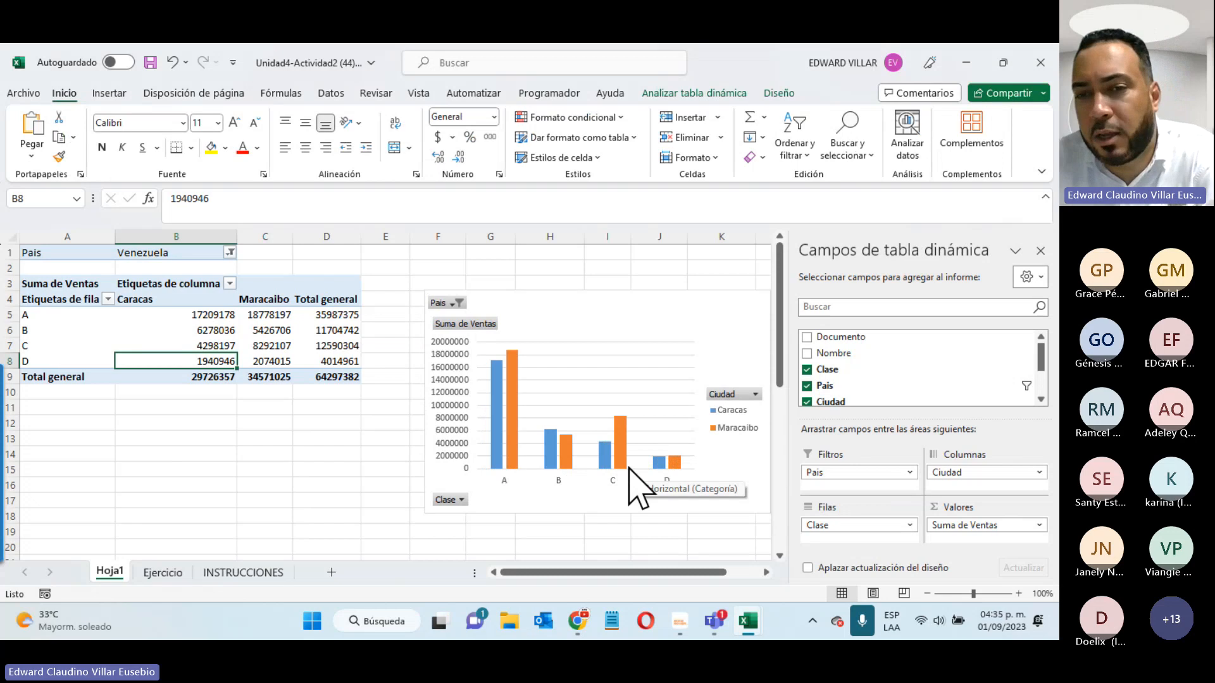
left_click(715, 394)
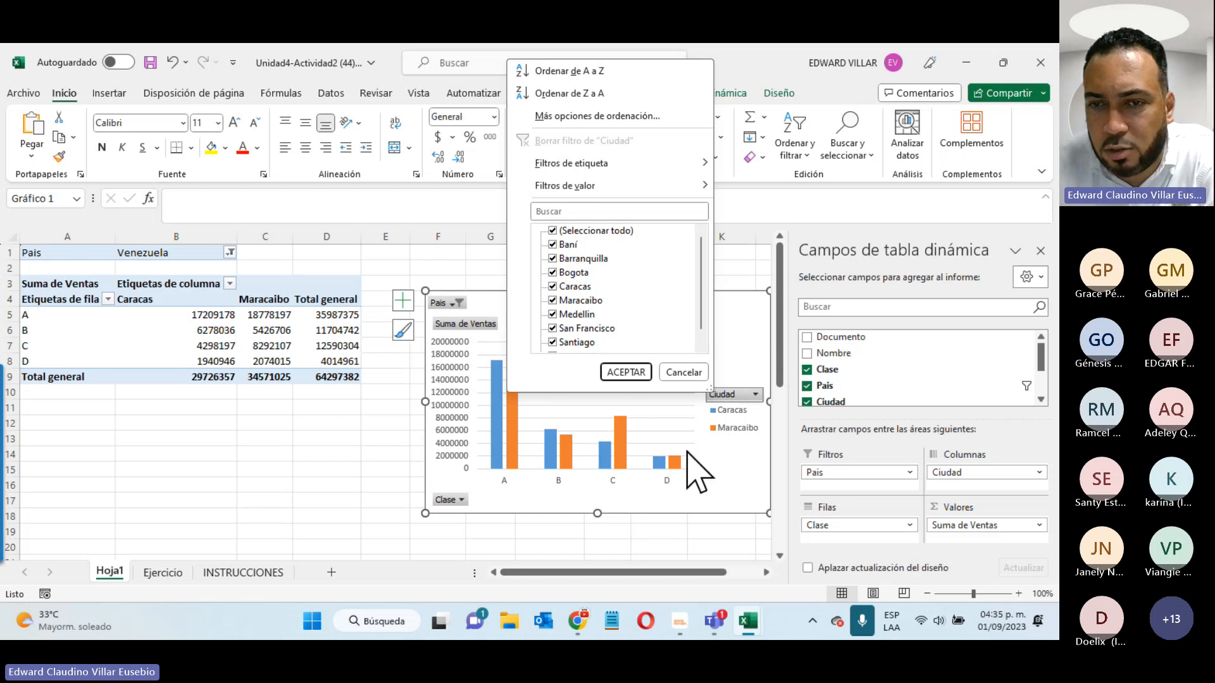
- Filter the pivot's cities to exclude Caracas, leaving only Maracaibo
left_click(675, 373)
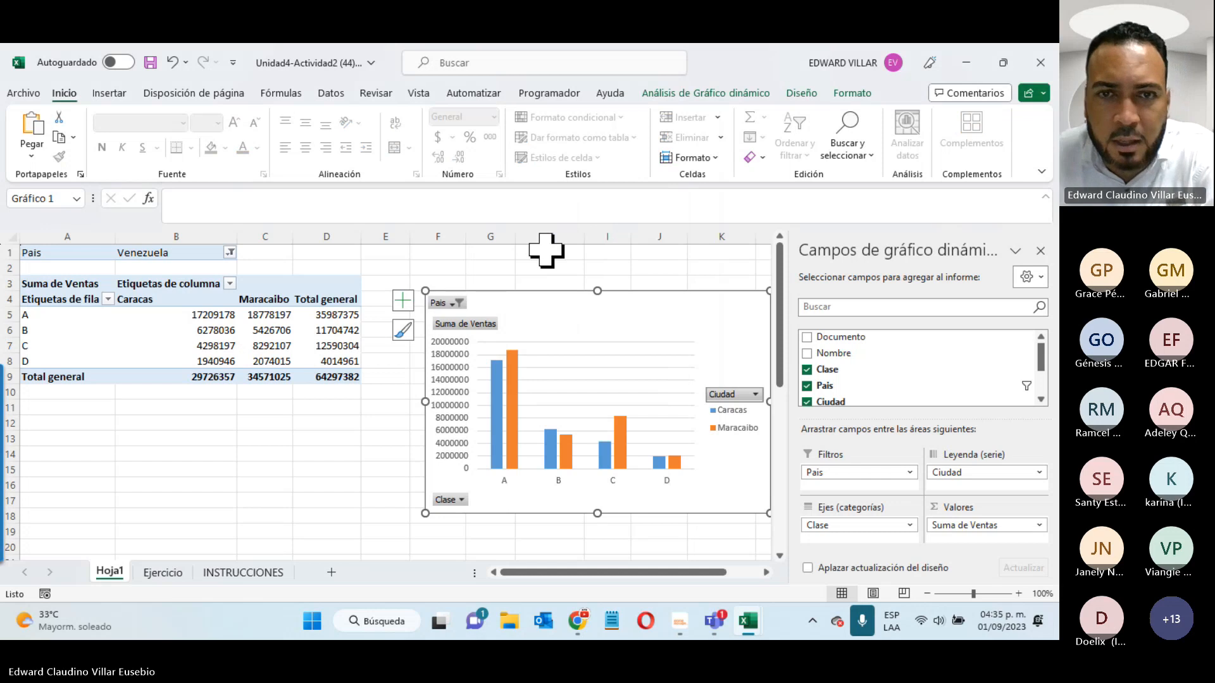
left_click(544, 269)
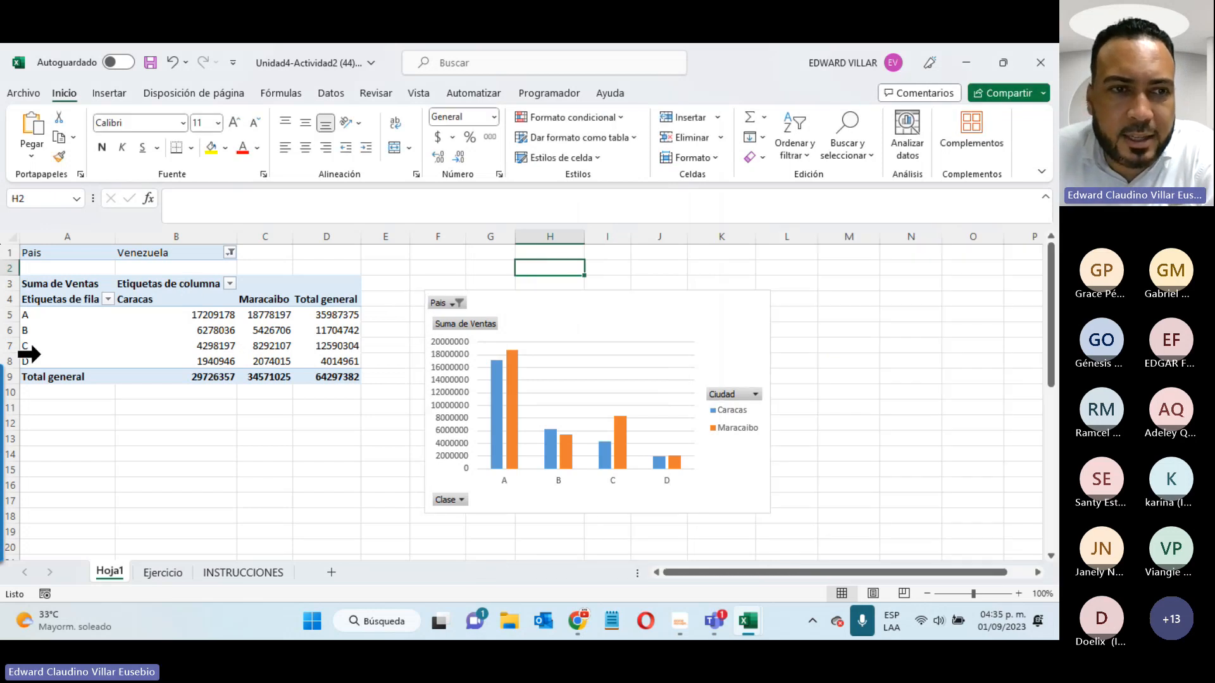
left_click(100, 347)
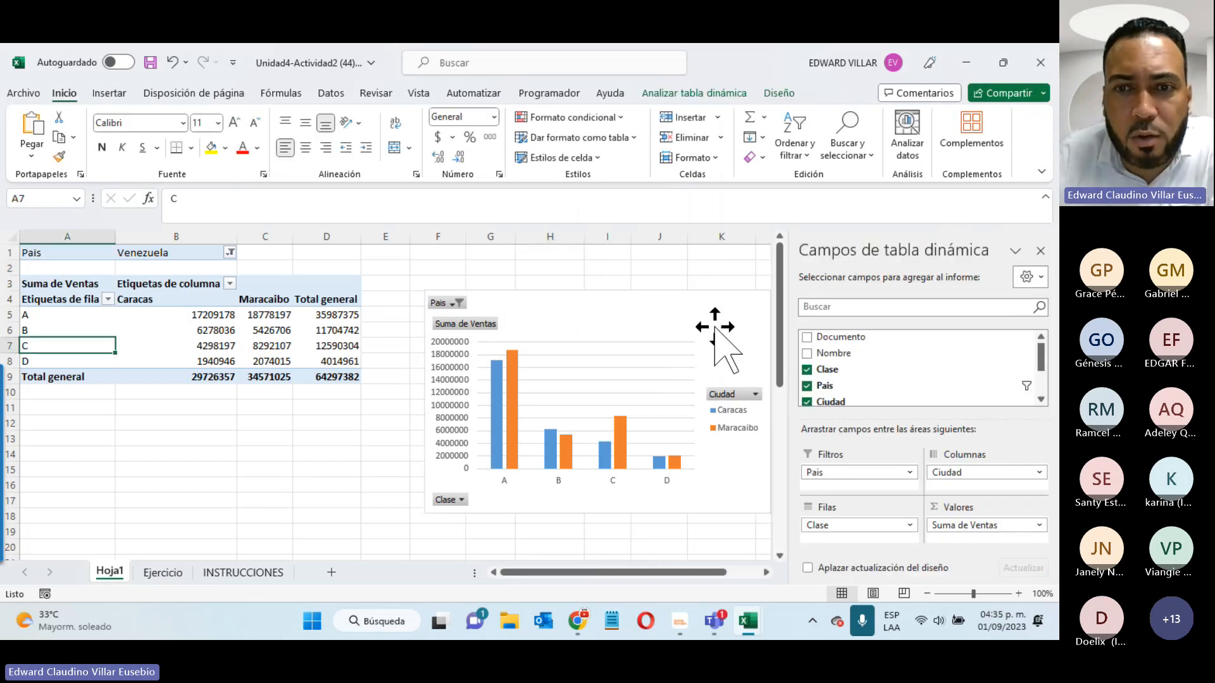
left_click(736, 332)
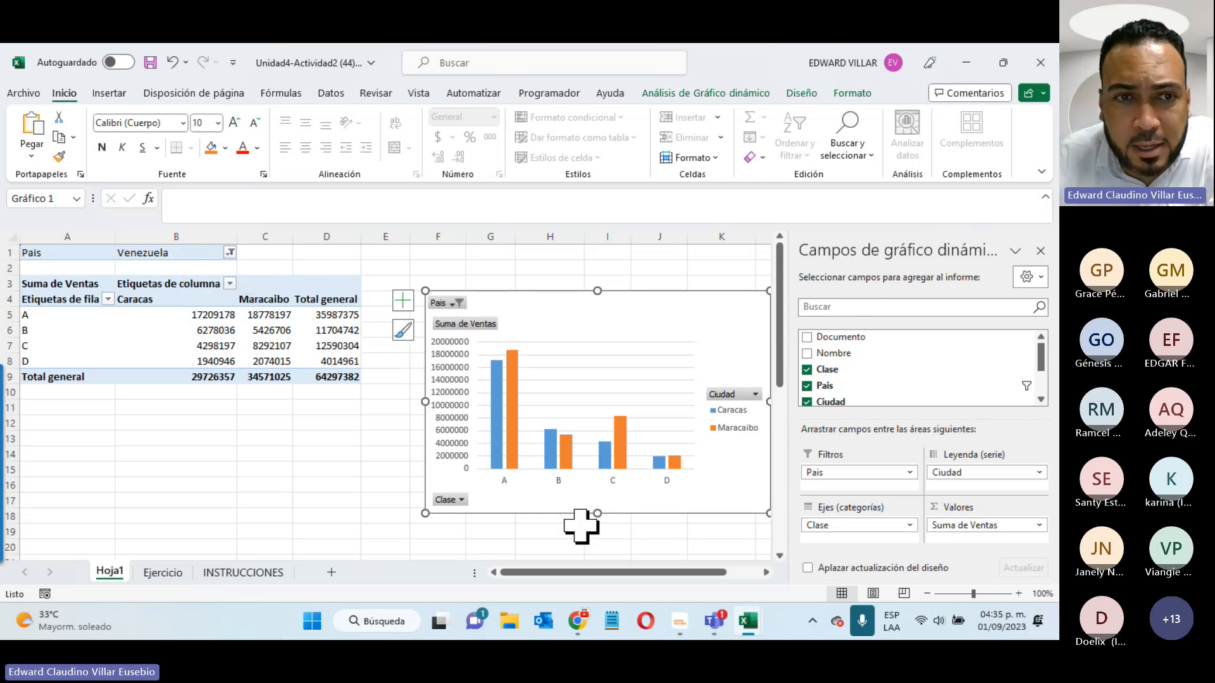
left_click(230, 284)
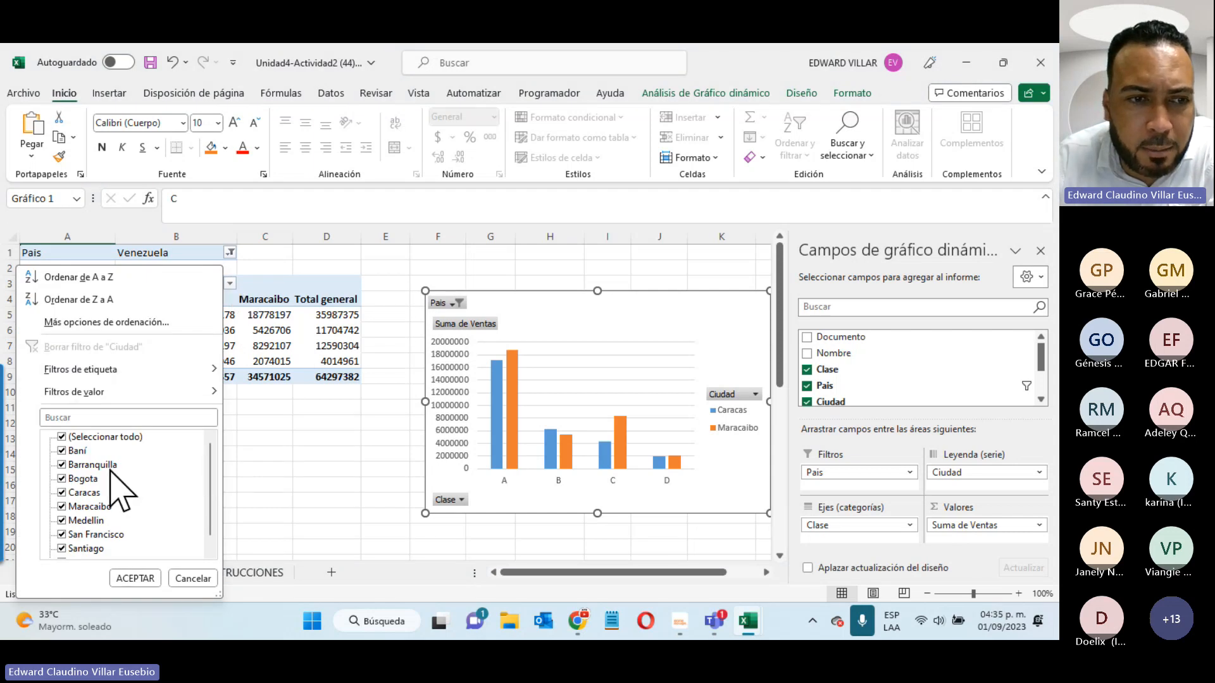
scroll(109, 517, "down", 1)
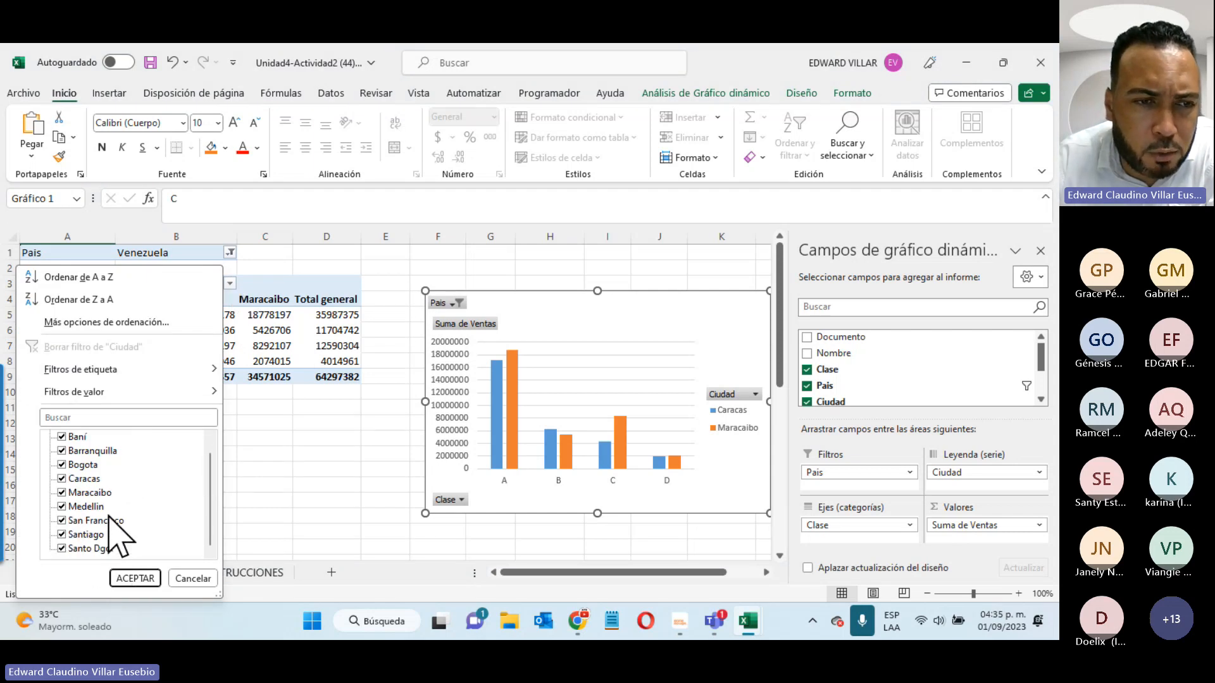
left_click(62, 479)
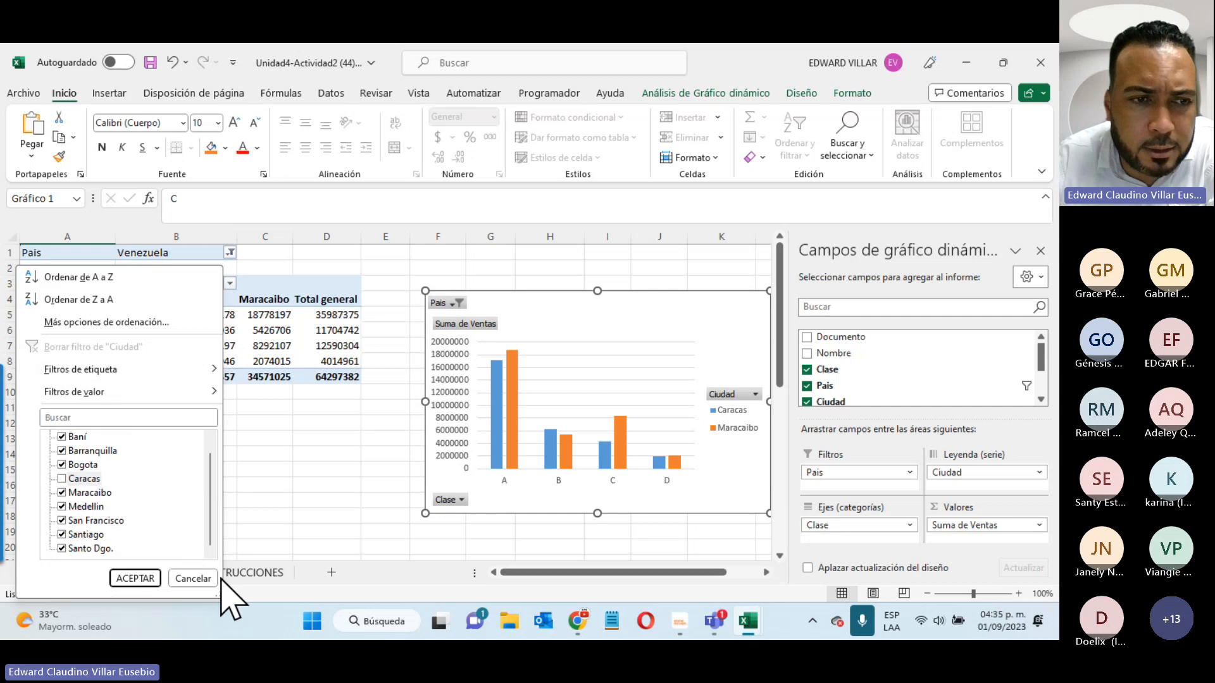
left_click(155, 579)
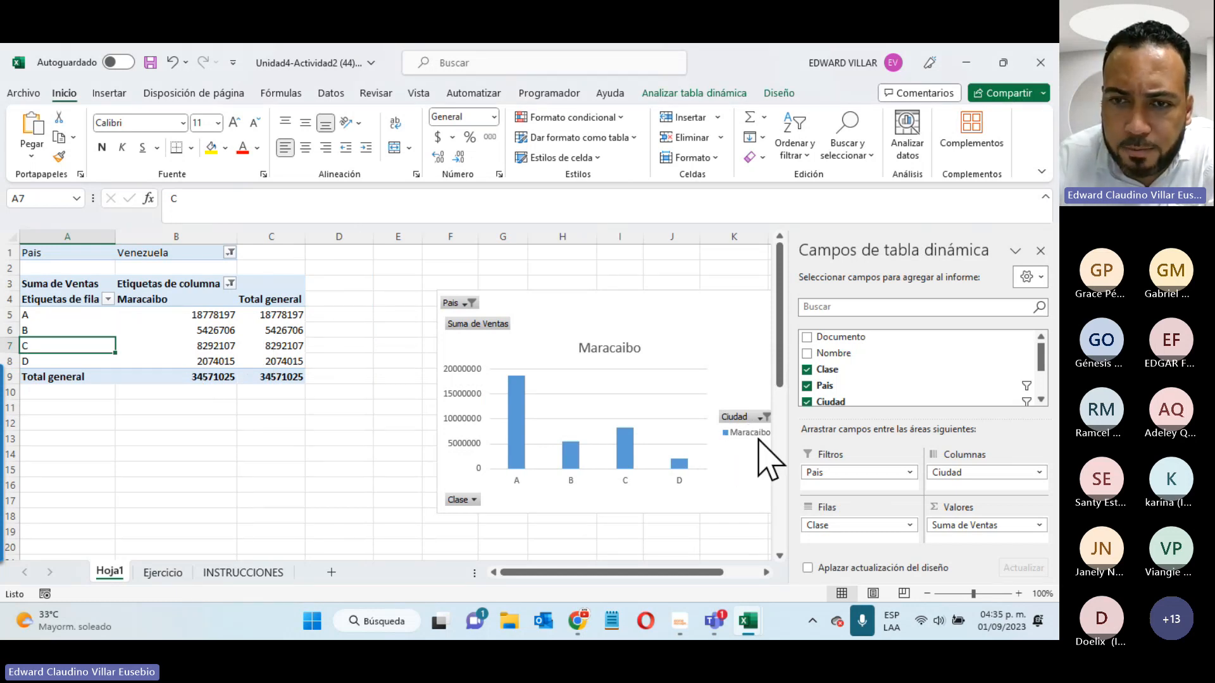
- Re-include Caracas in the chart's Ciudad filter to compare Caracas and Maracaibo
left_click(764, 418)
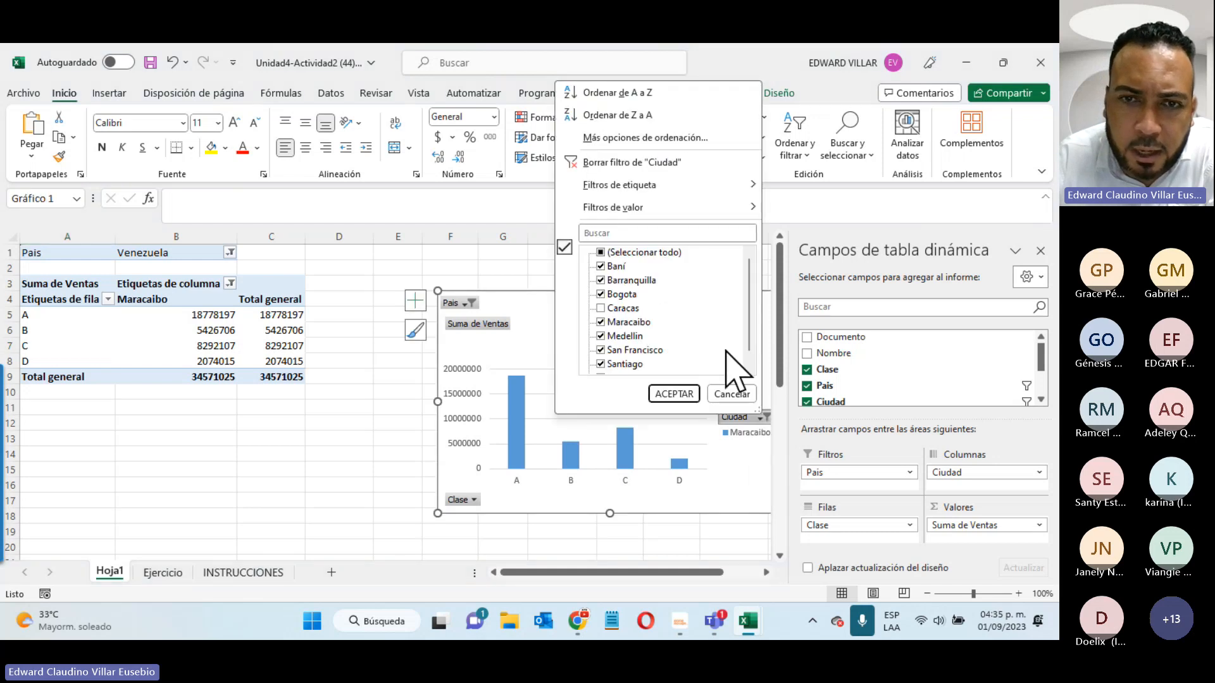
left_click(636, 308)
left_click(600, 308)
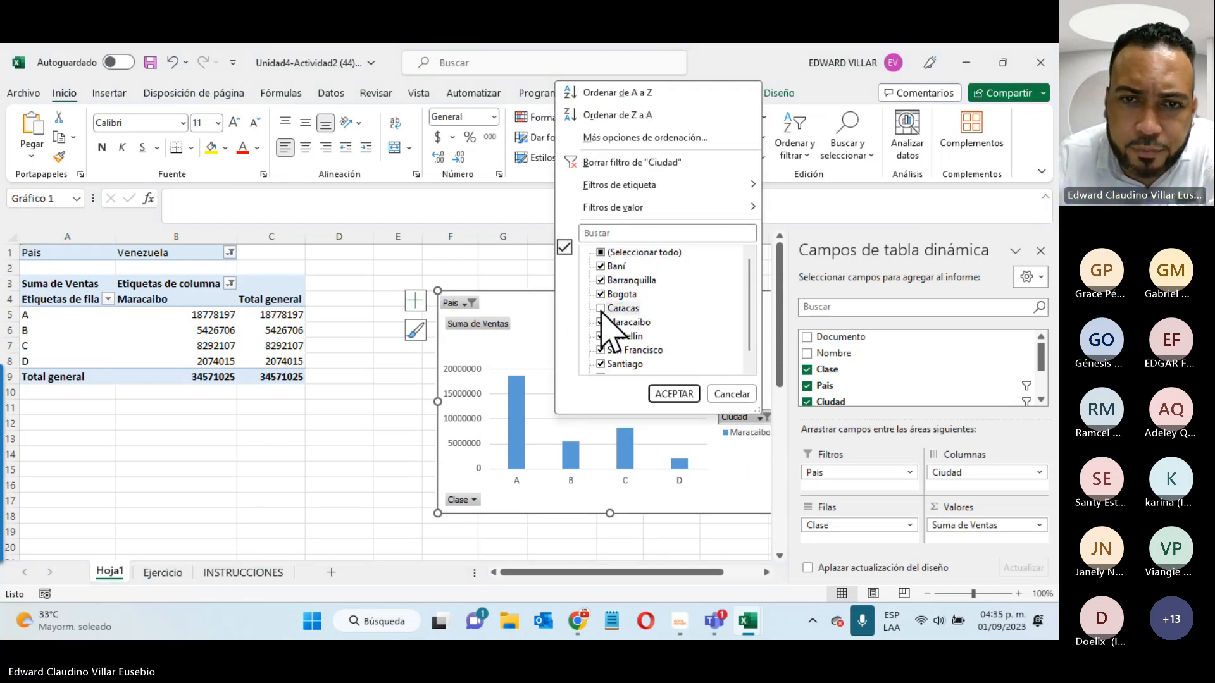
left_click(696, 396)
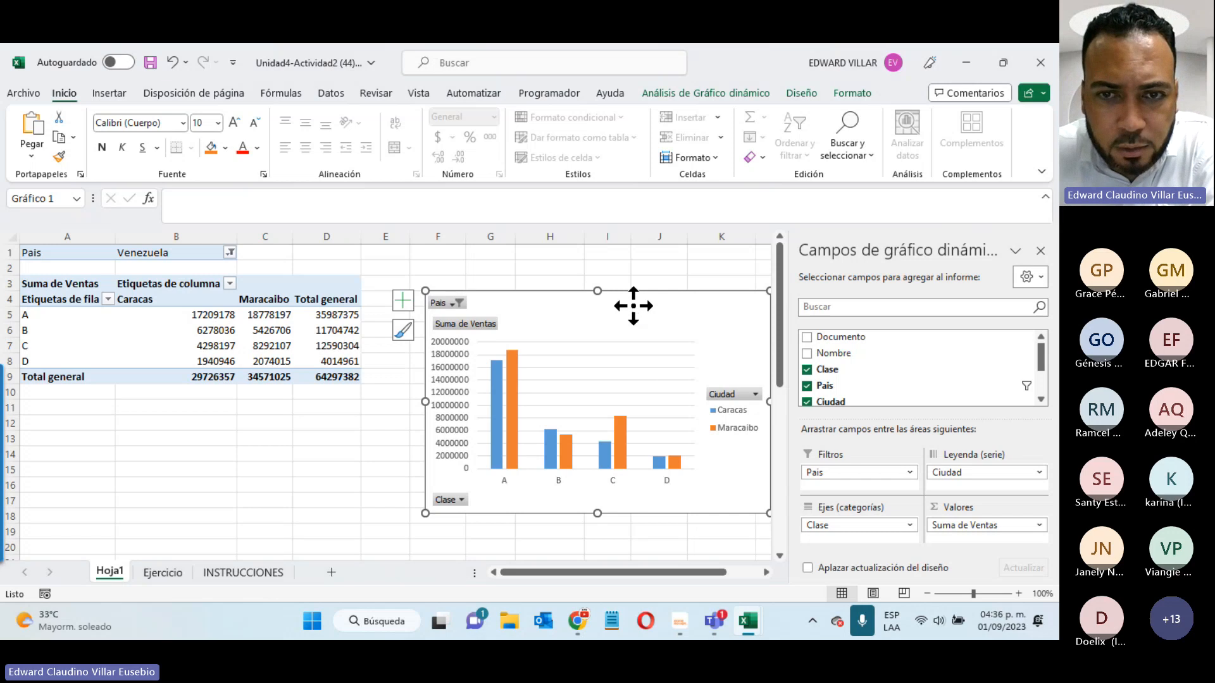
- Move the pivot chart to a new chart sheet Gráfico1, then go back to Hoja1
right_click(633, 306)
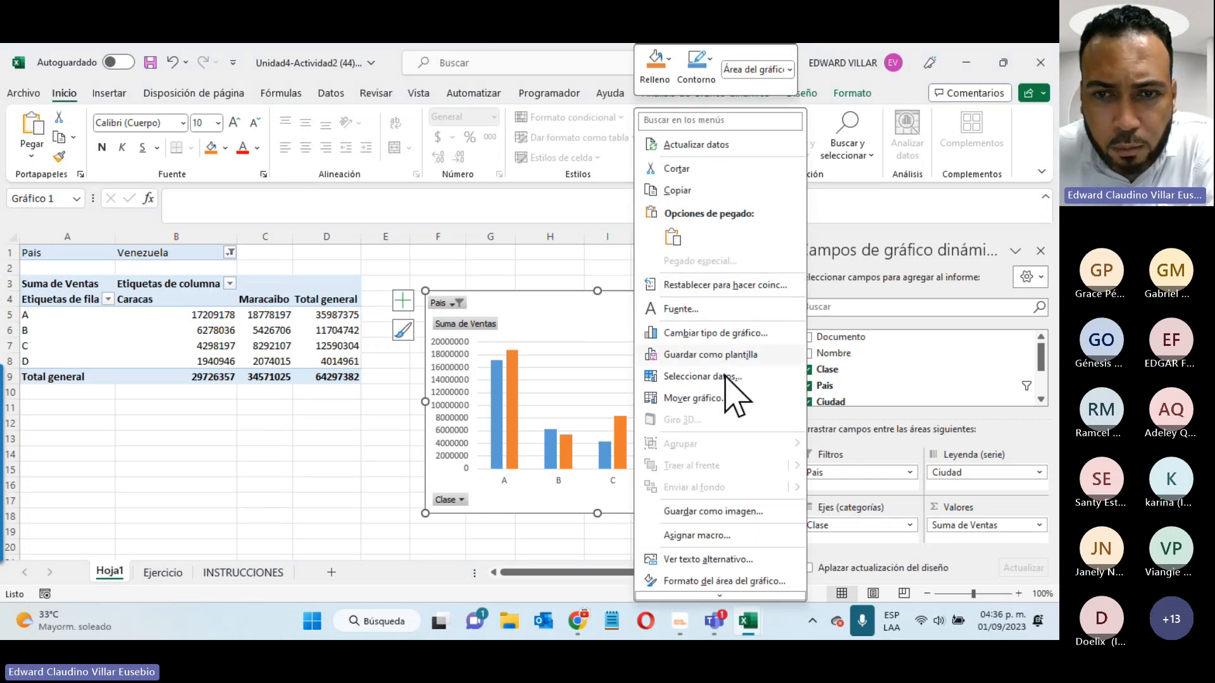
left_click(691, 398)
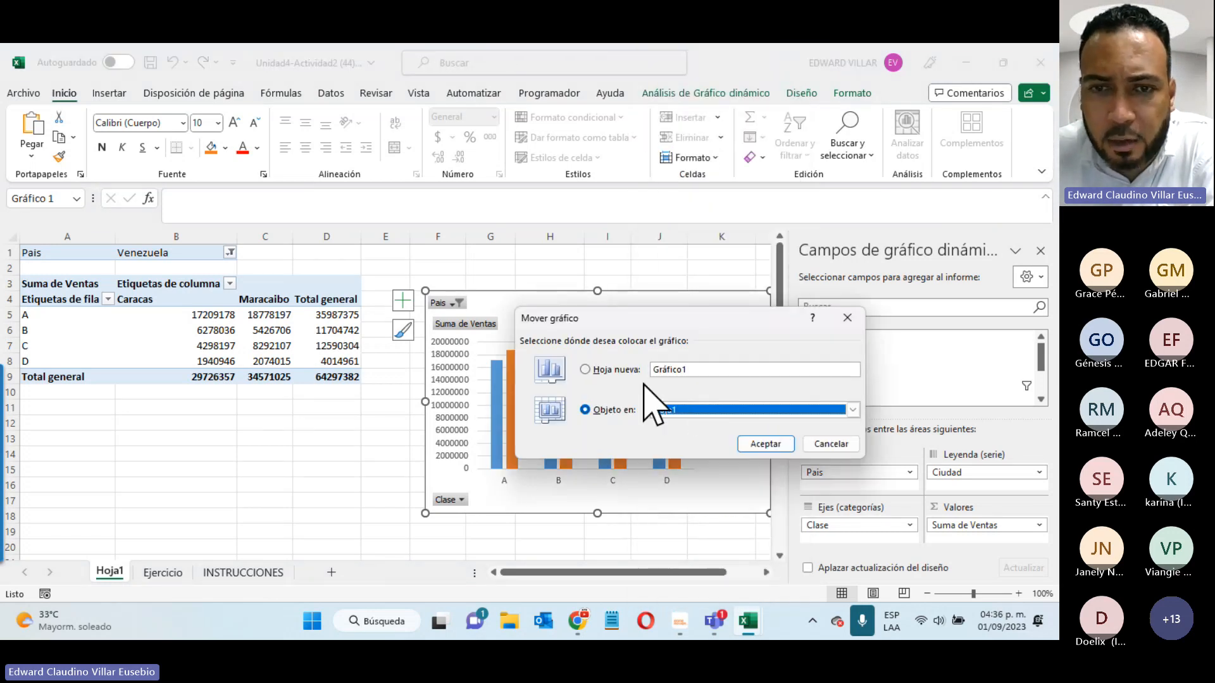
left_click(602, 372)
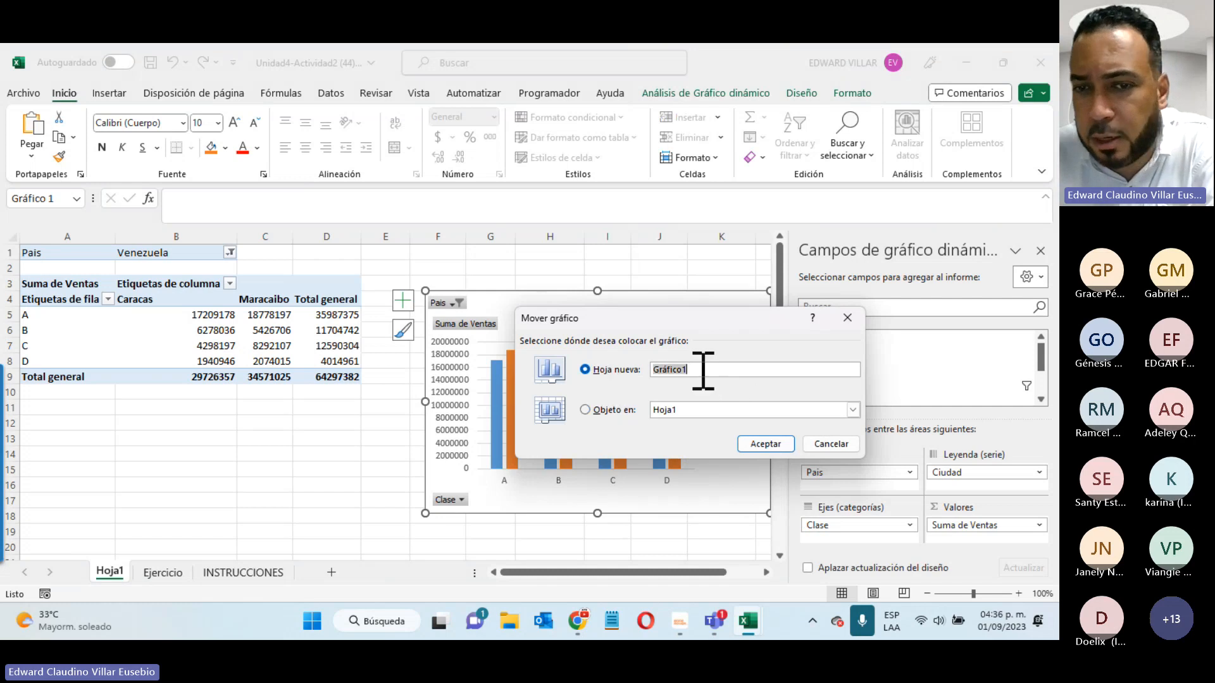
left_click(776, 443)
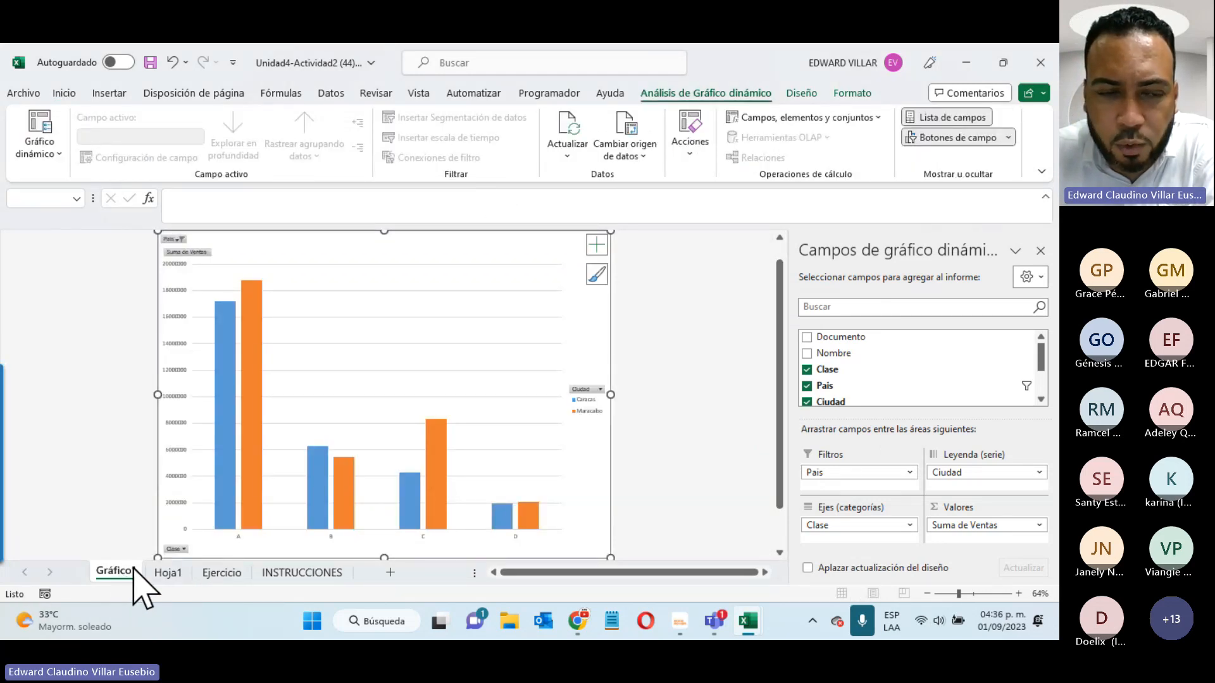
left_click(168, 573)
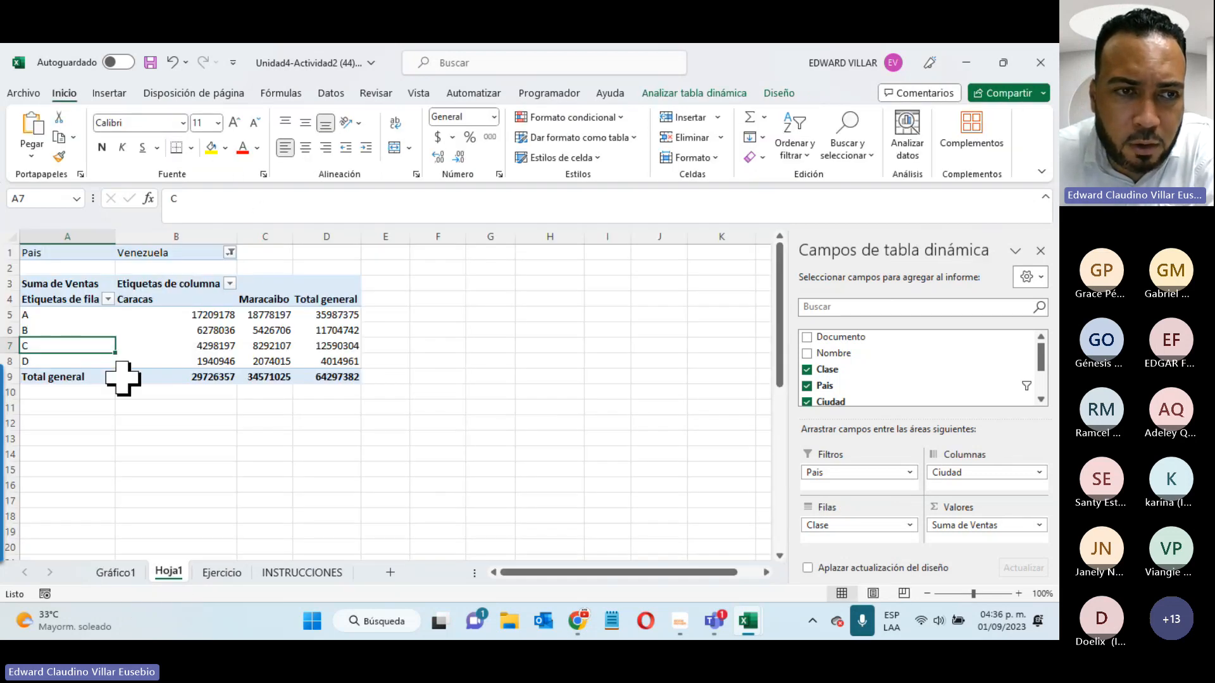
- Filter the pivot rows to Clase C and D only, then select the chart on Gráfico1
left_click(109, 300)
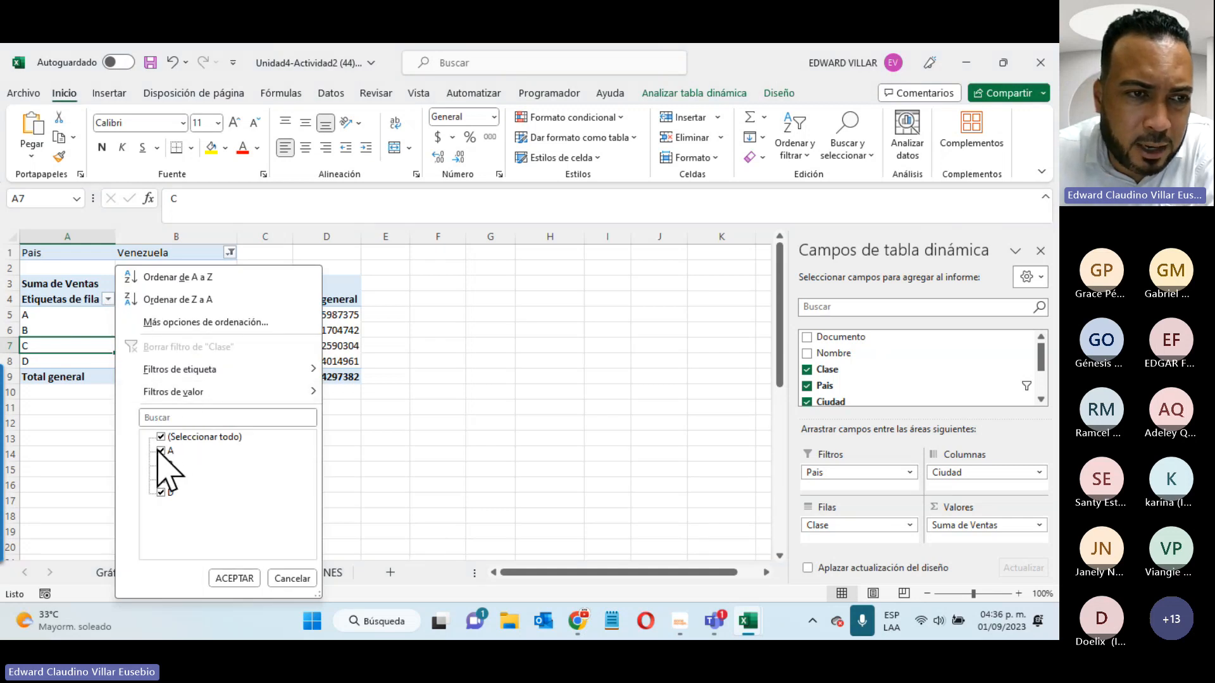
left_click(160, 451)
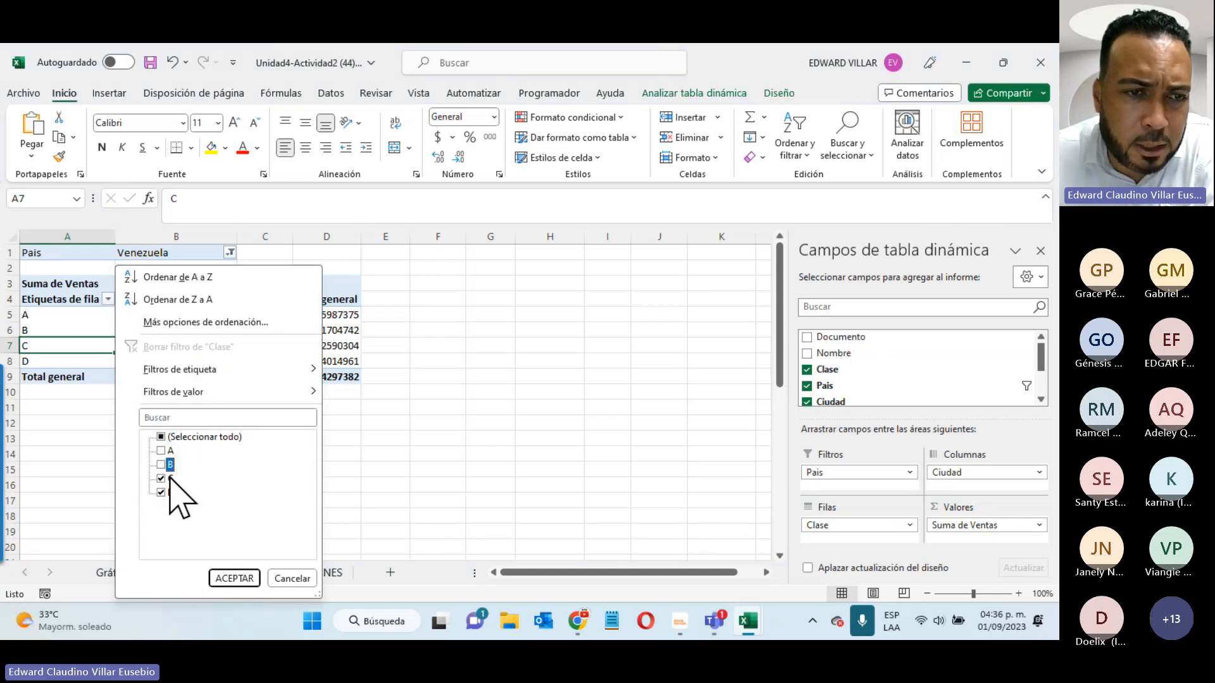
left_click(235, 579)
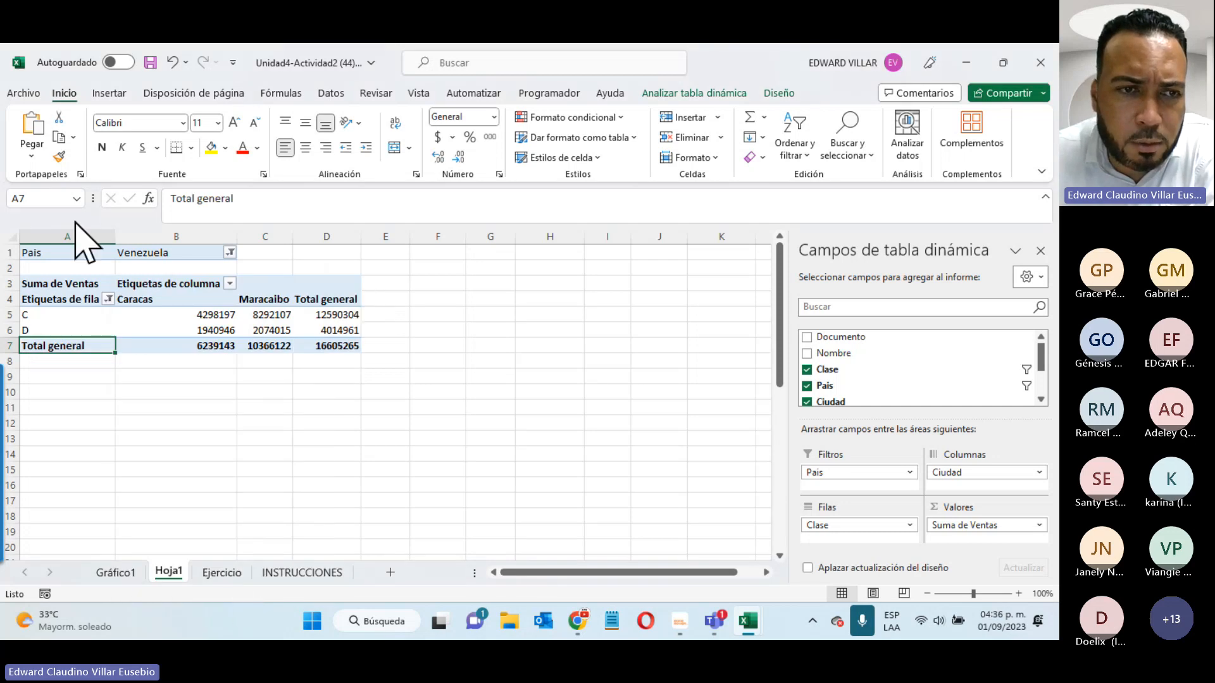
left_click(121, 574)
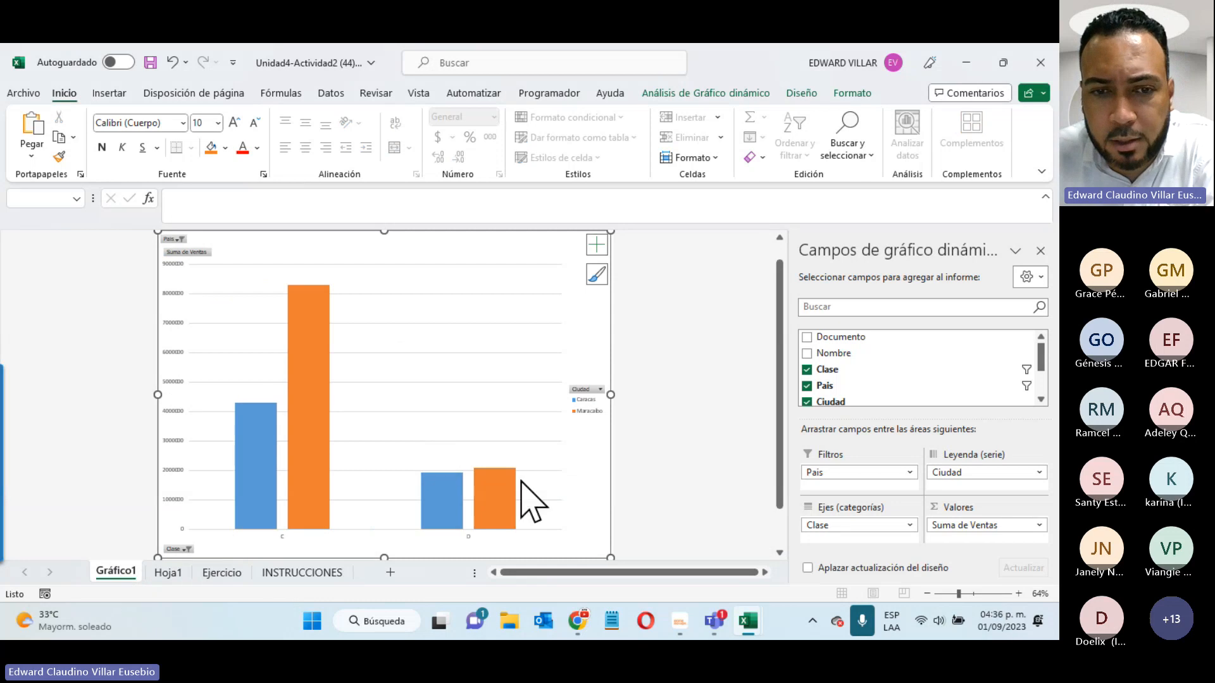
mouse_move(268, 493)
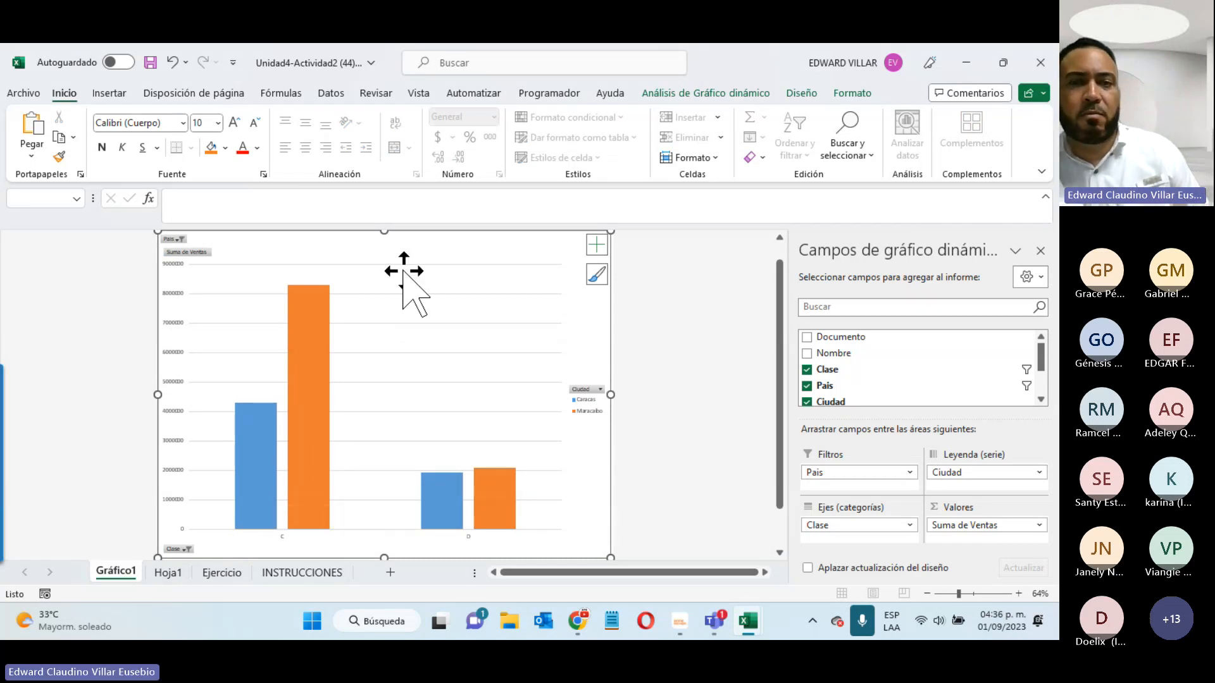
left_click(375, 263)
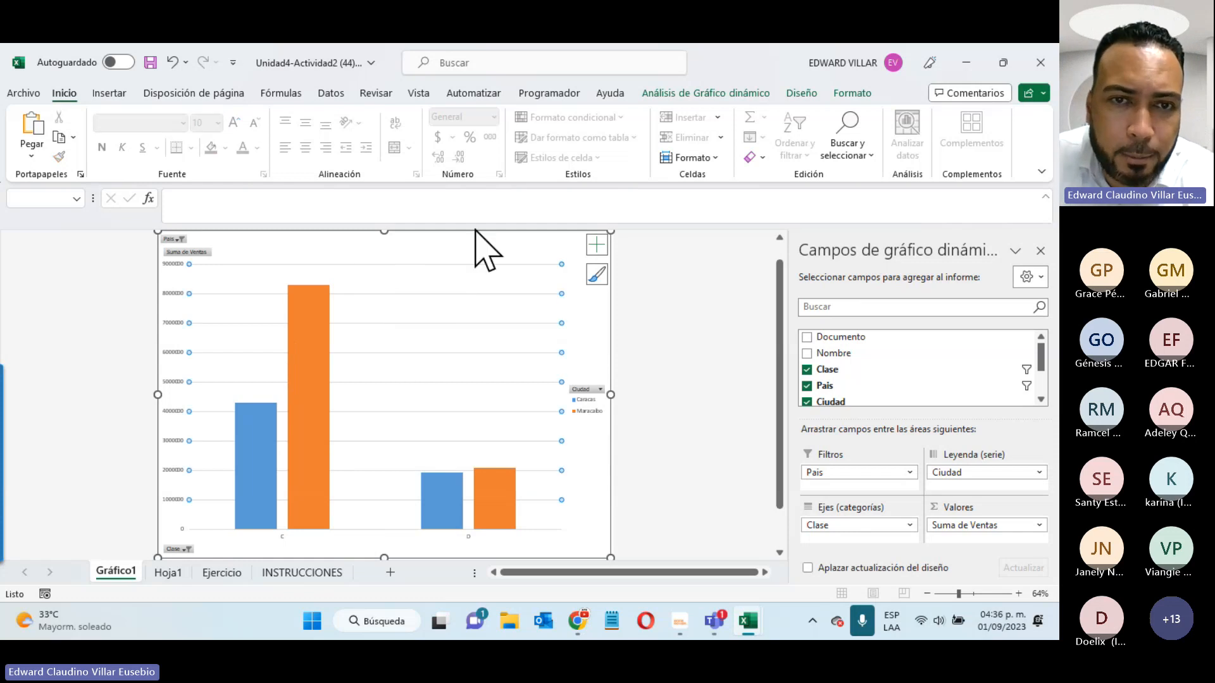
left_click(461, 252)
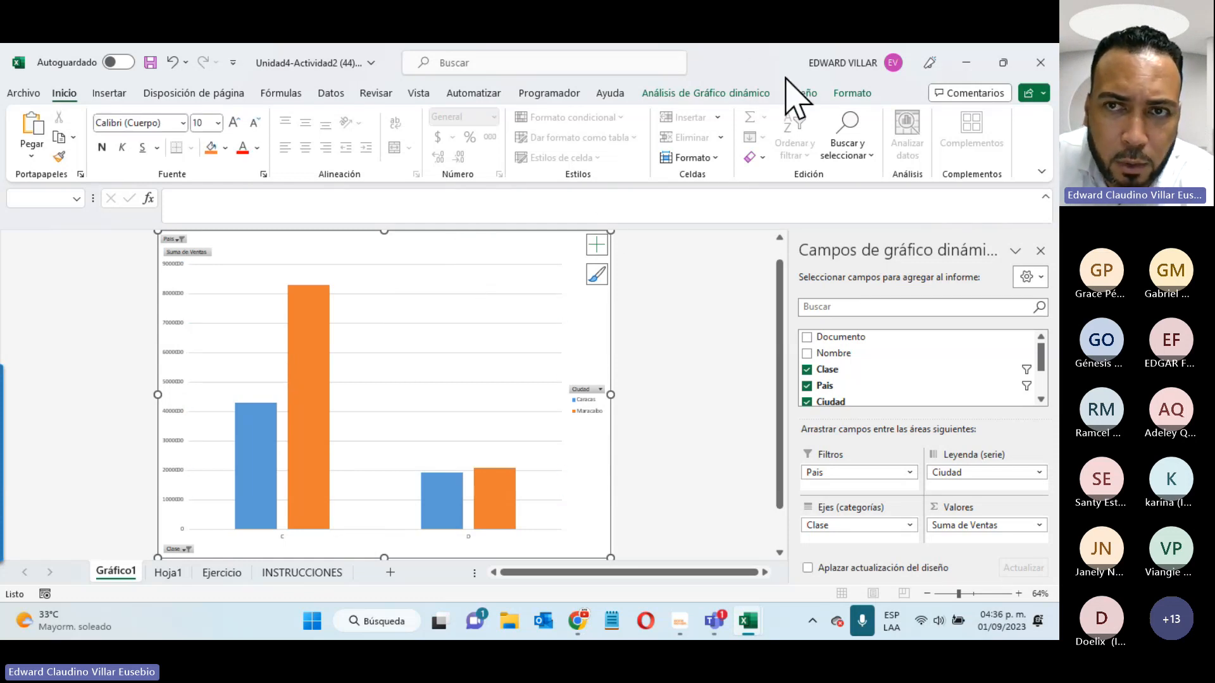
- Apply the dark chart style and the first Multicolor (blue and orange) palette
left_click(802, 95)
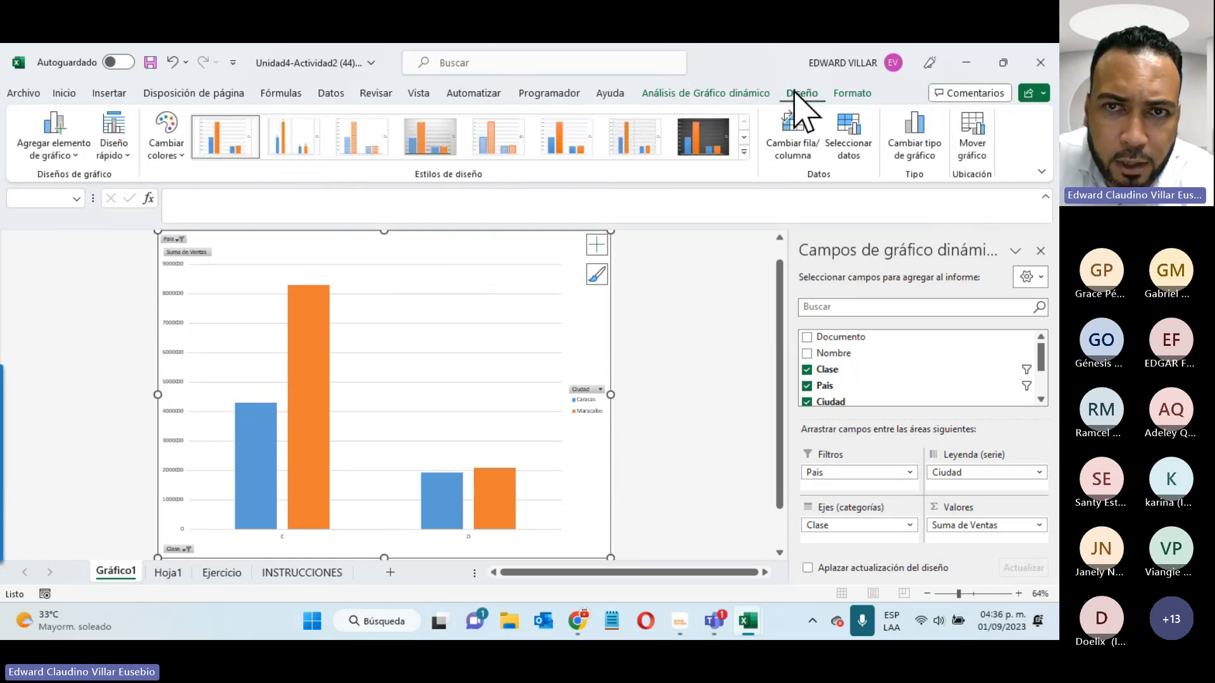
left_click(744, 152)
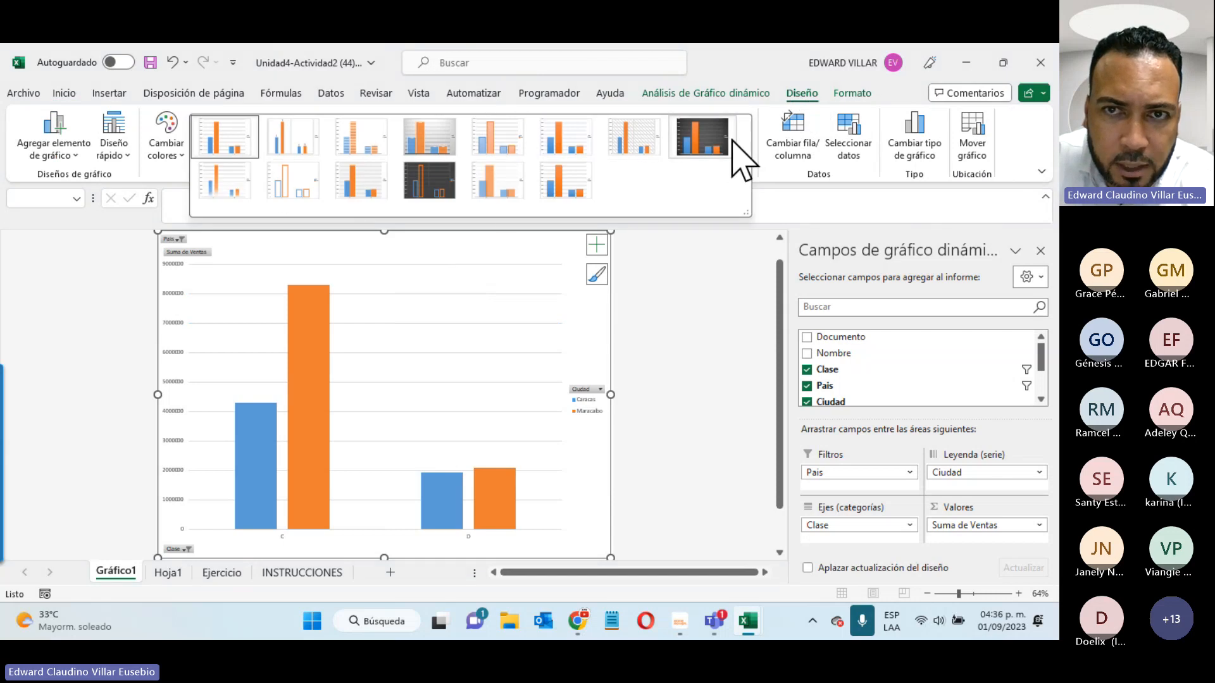
left_click(709, 151)
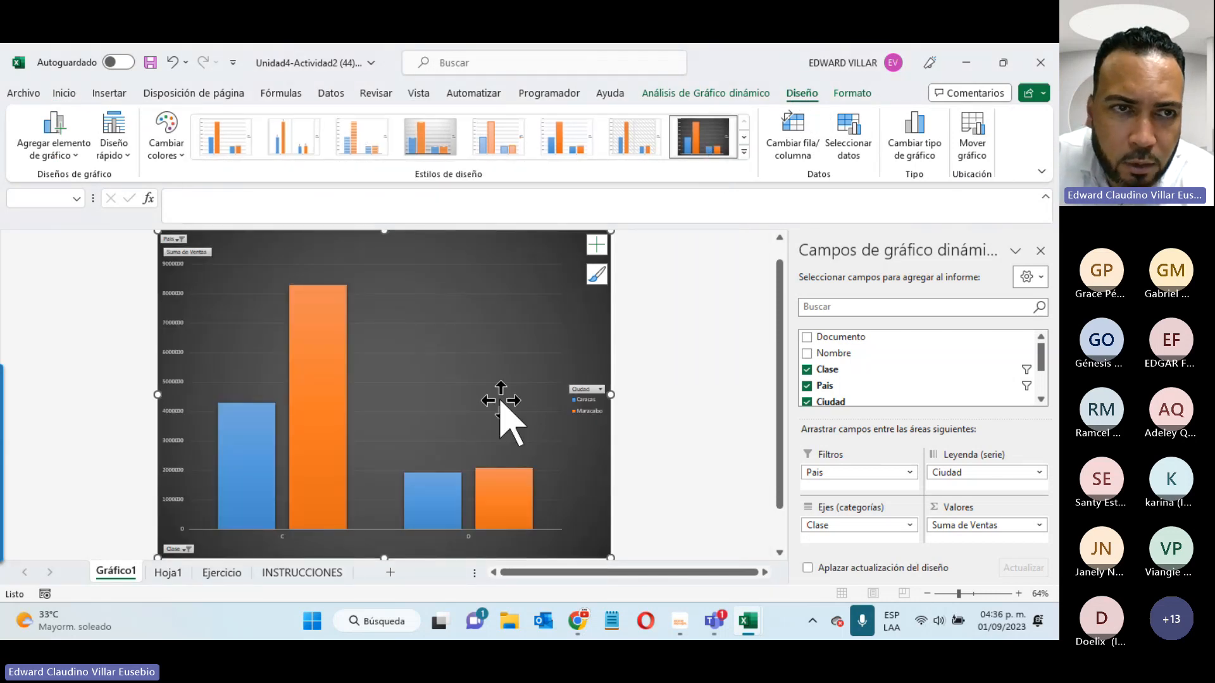
left_click(166, 145)
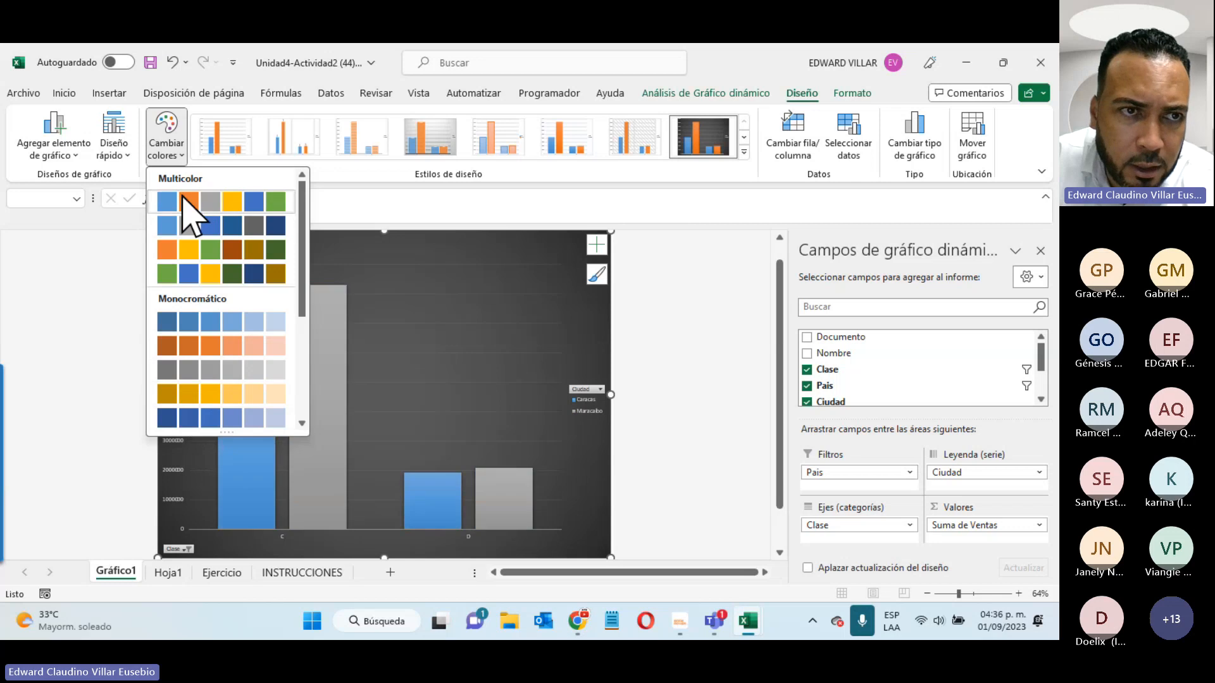
left_click(184, 201)
left_click(113, 155)
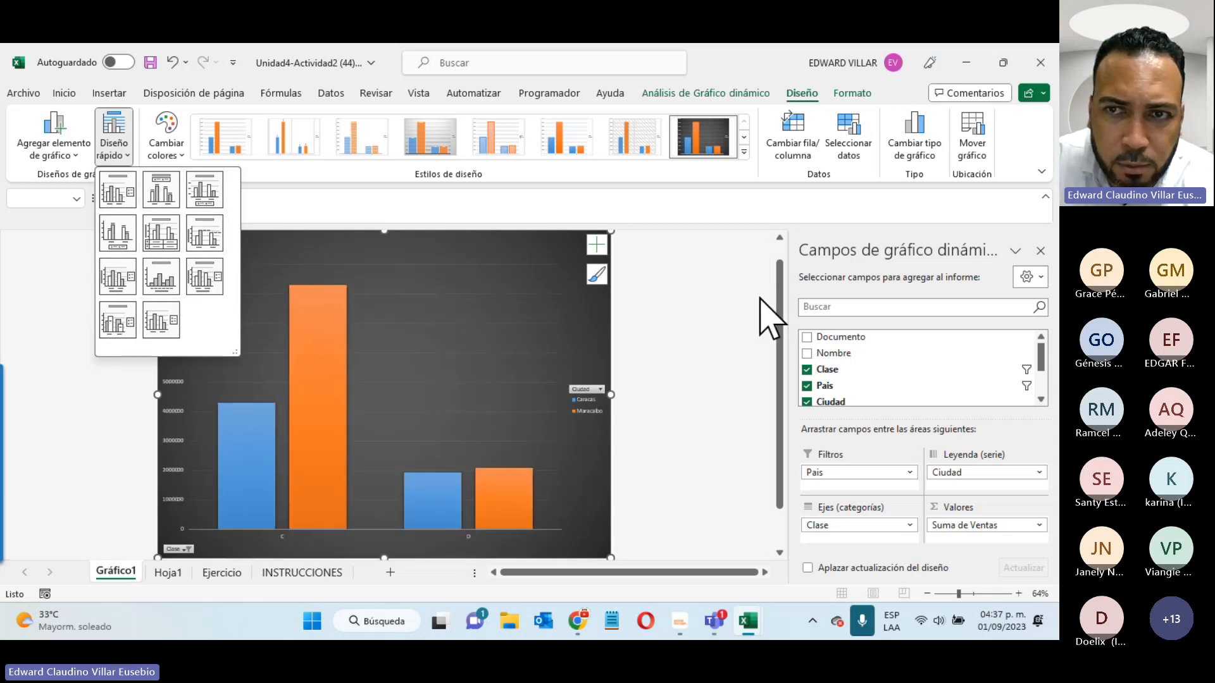
left_click(677, 251)
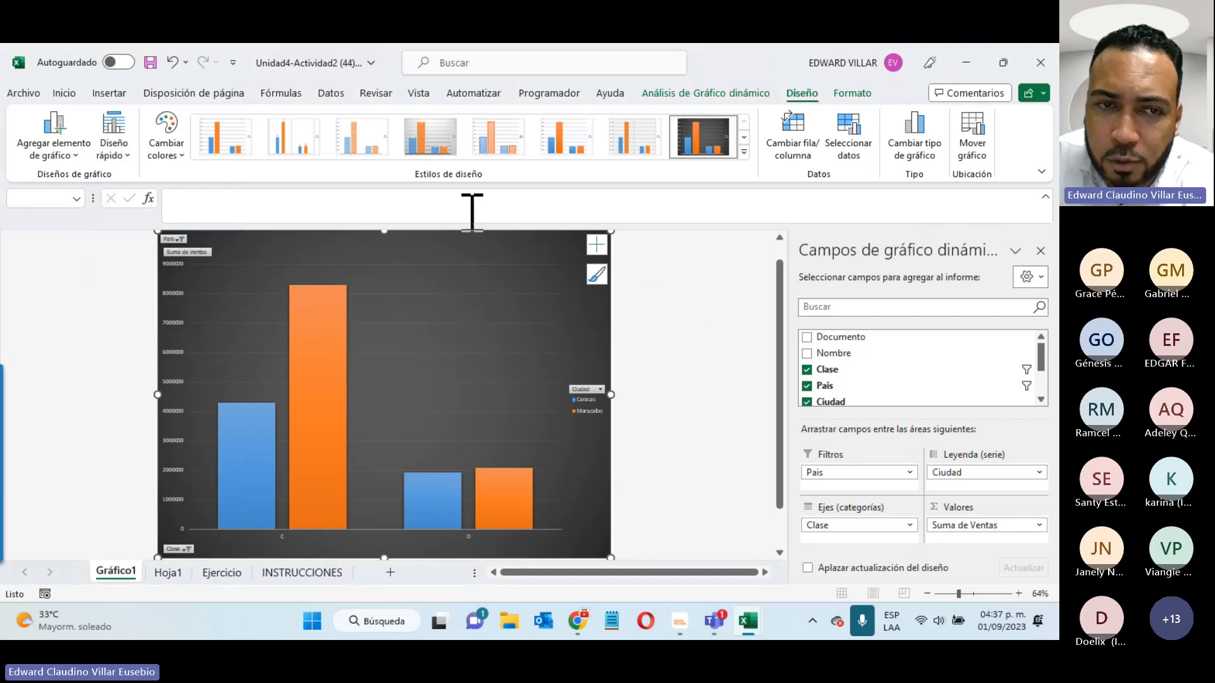
- Turn on axis titles, chart title, data labels and a data table for the Gráfico1 chart
left_click(596, 245)
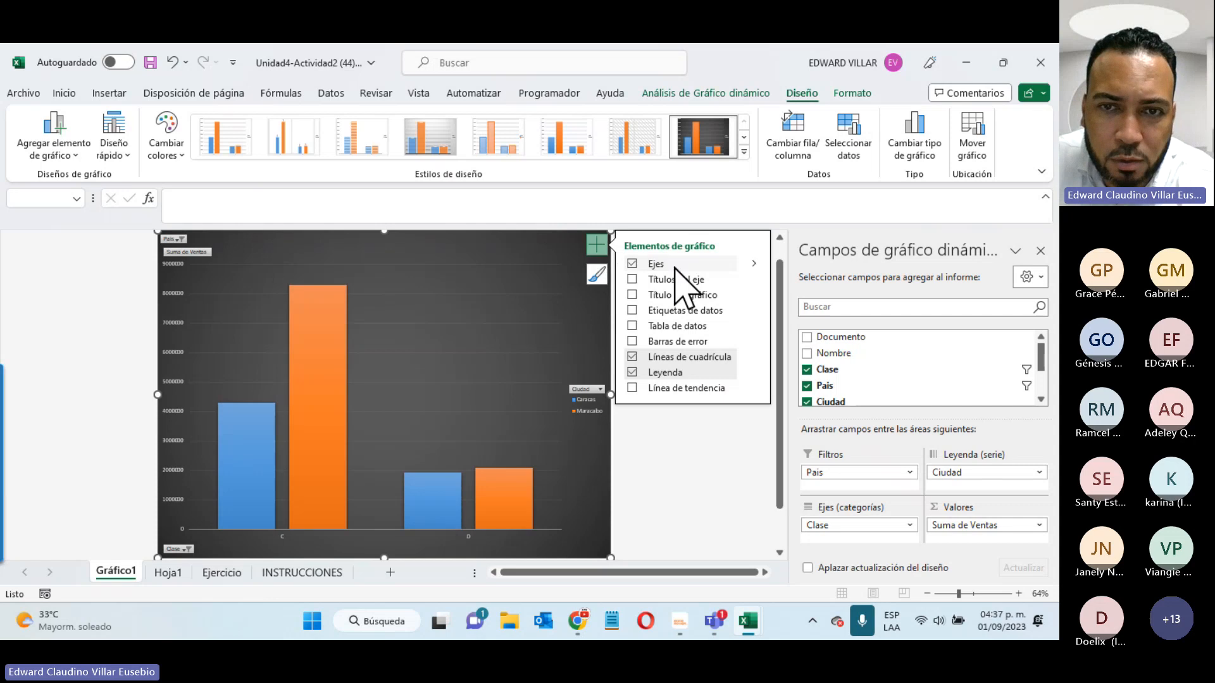
left_click(631, 280)
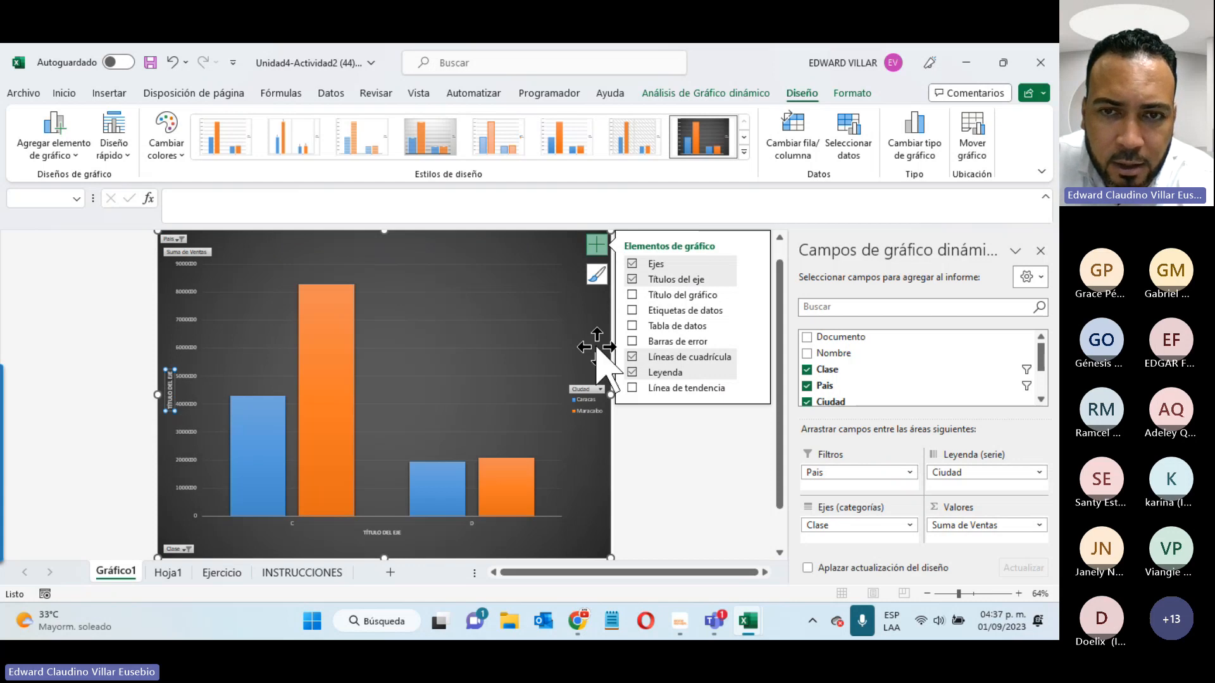
left_click(631, 295)
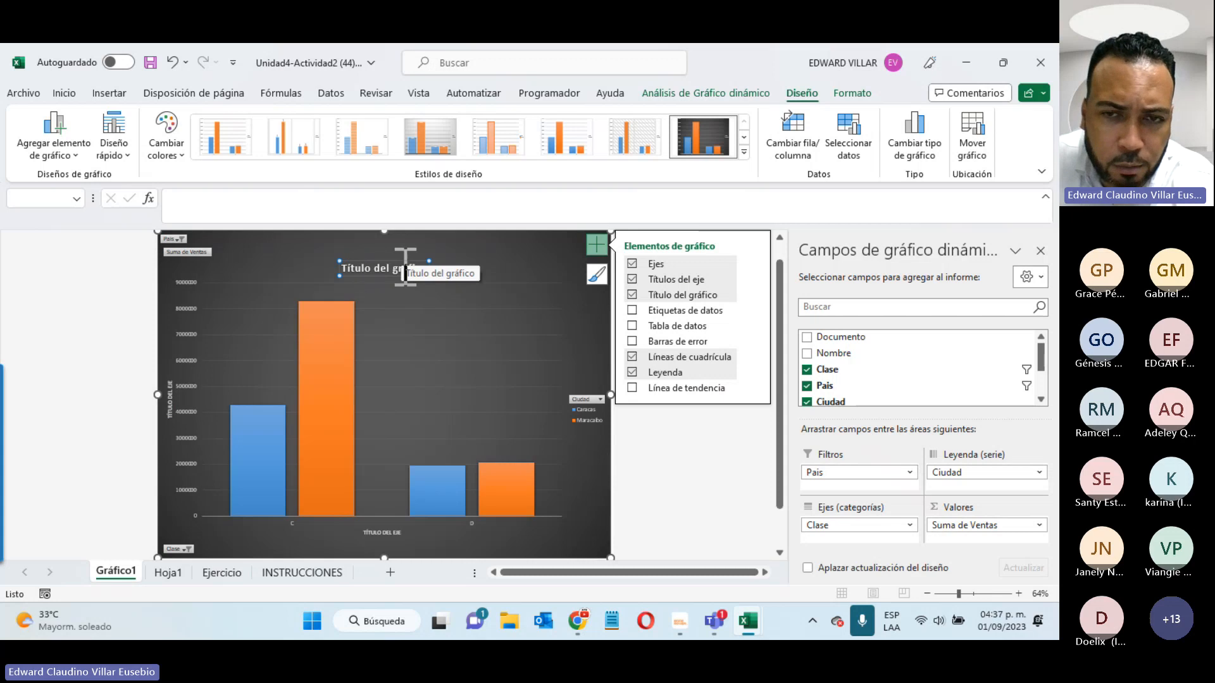
left_click(631, 310)
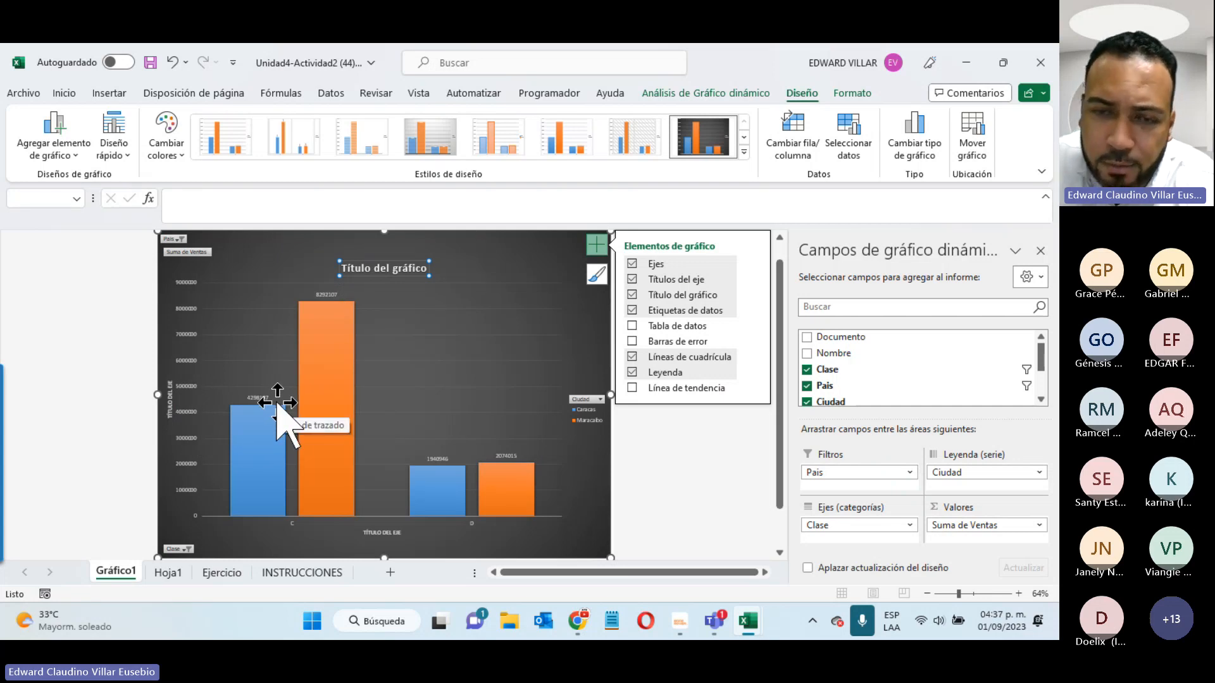
left_click(634, 326)
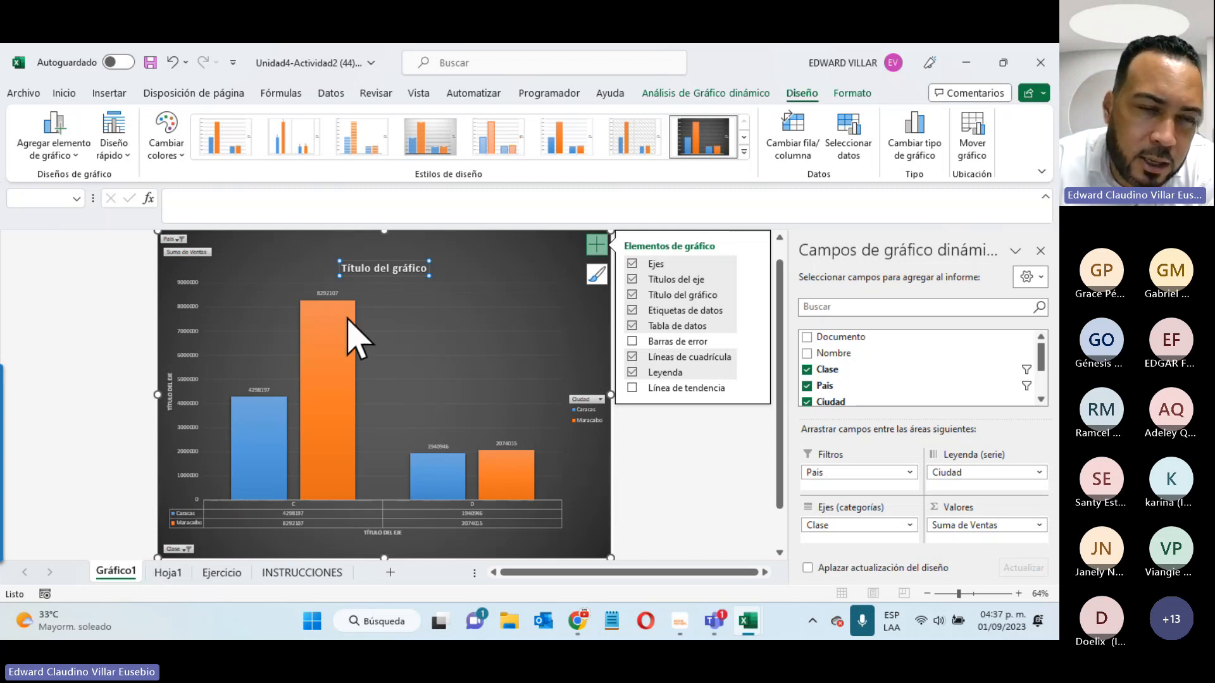
mouse_move(324, 397)
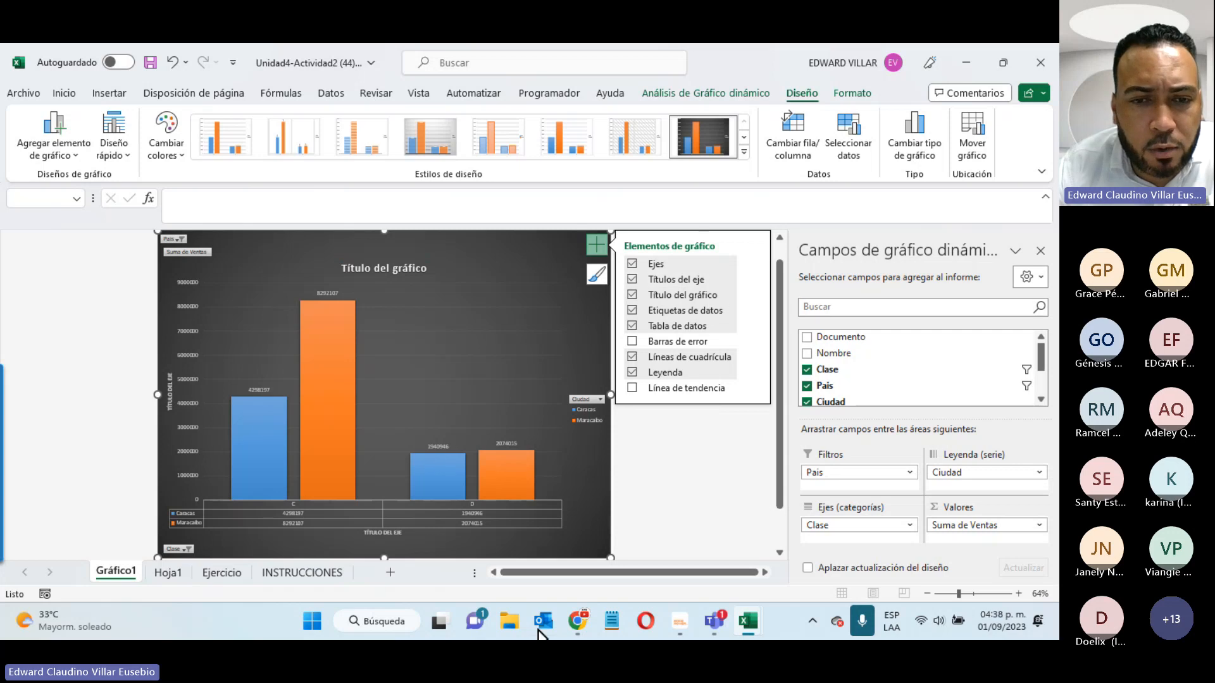
- Review the INSTRUCCIONES sheet, then return to the Gráfico1 chart sheet via Hoja1
left_click(302, 573)
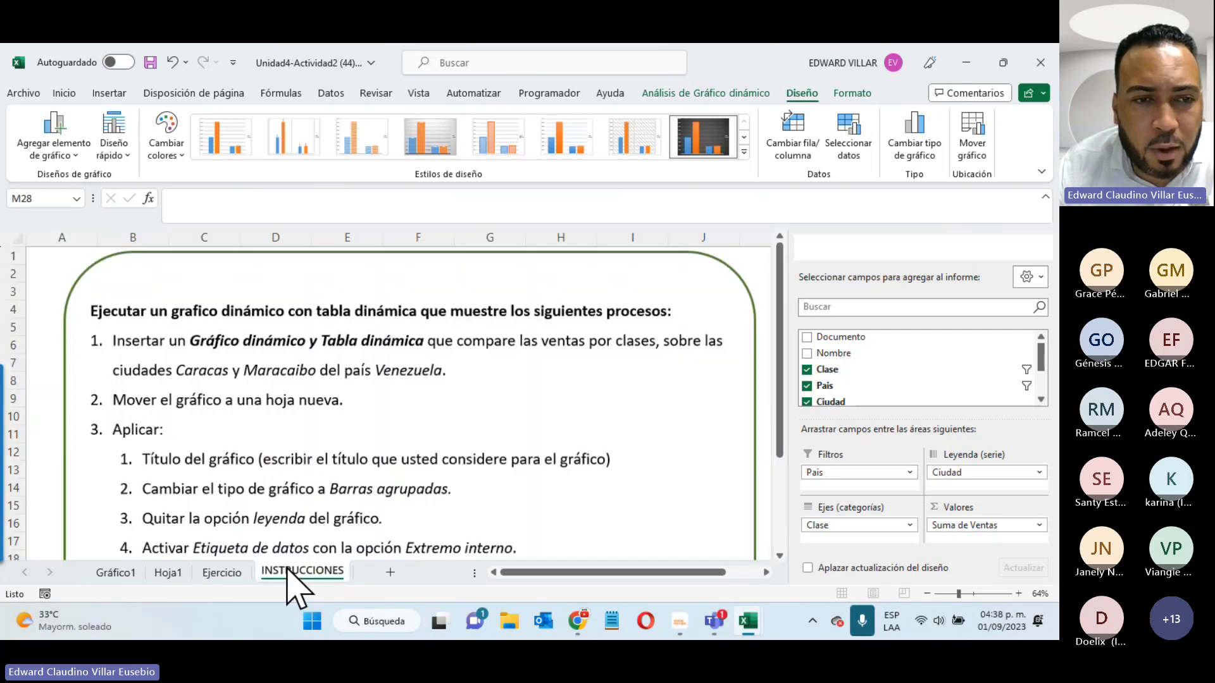
scroll(99, 323, "down", 1)
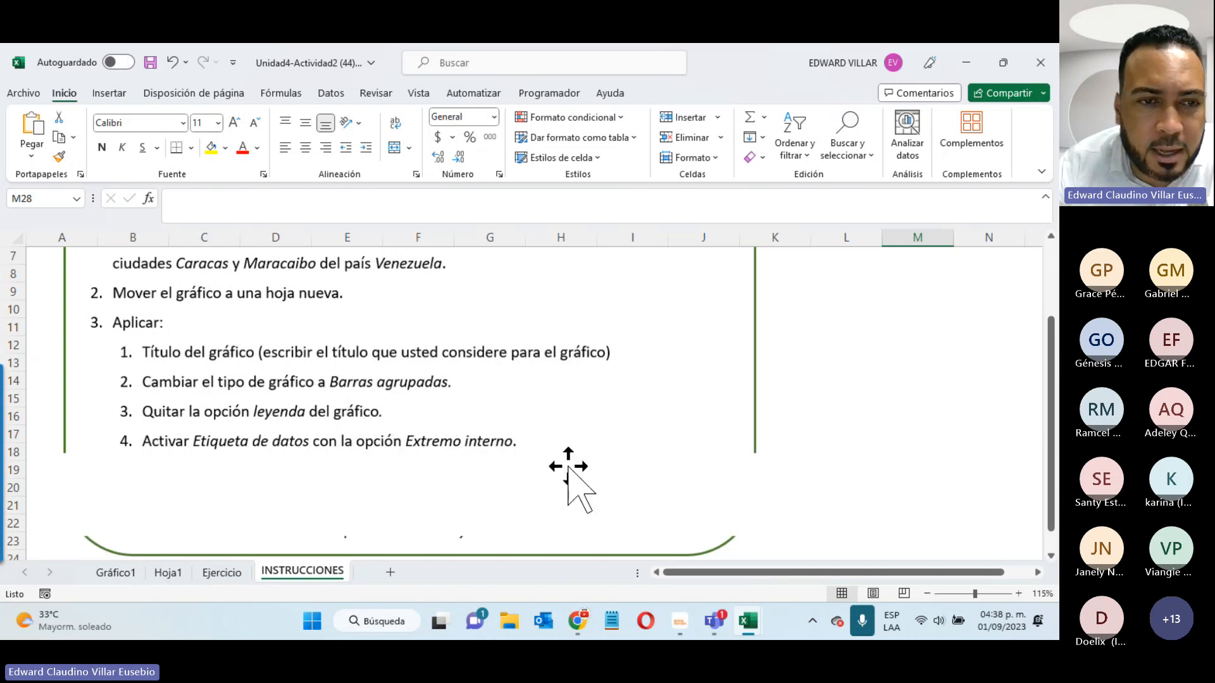
scroll(568, 468, "up", 2)
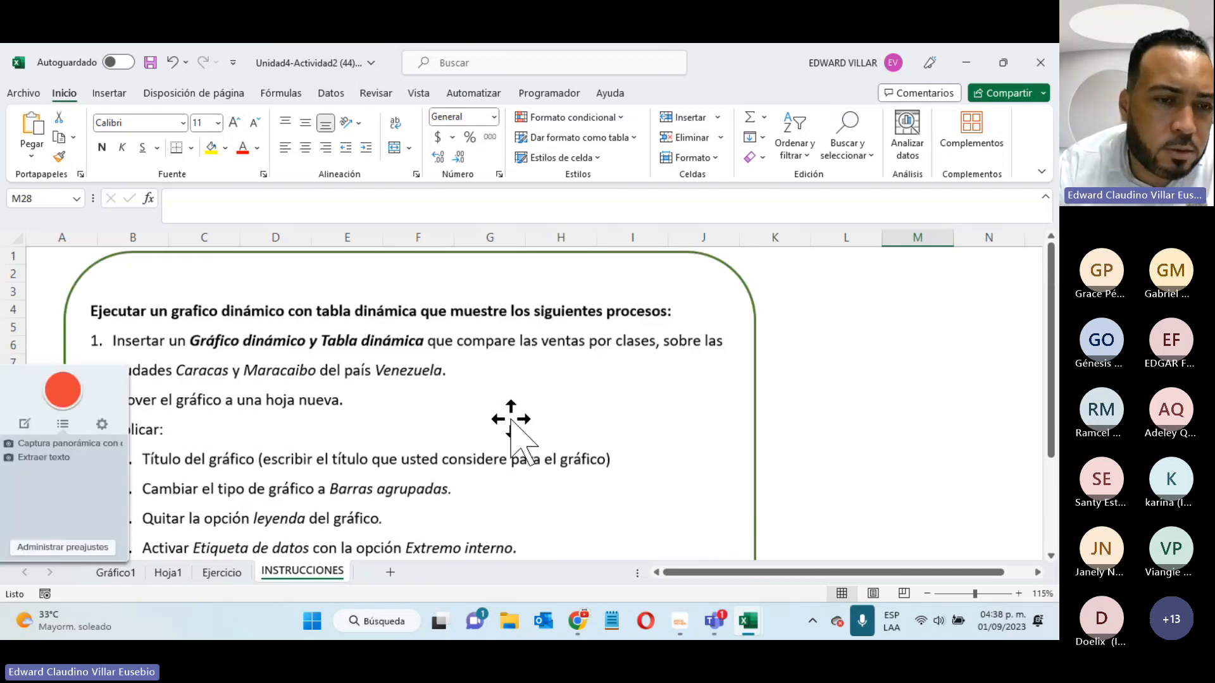
left_click(168, 573)
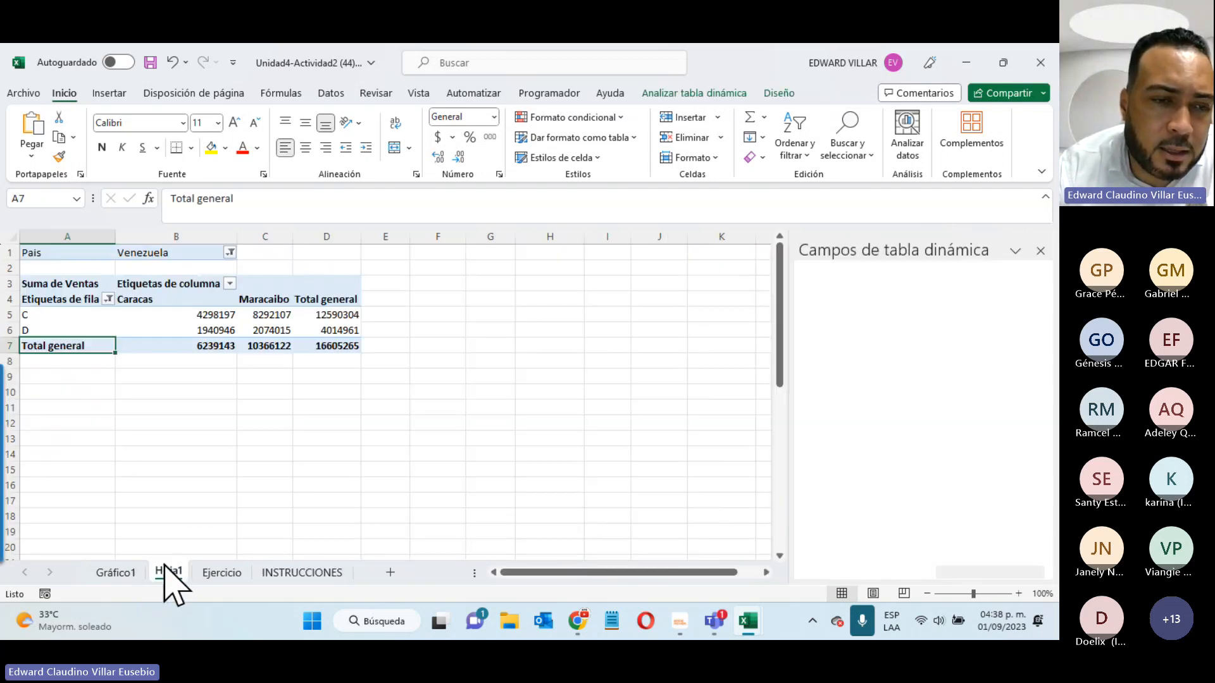
left_click(120, 573)
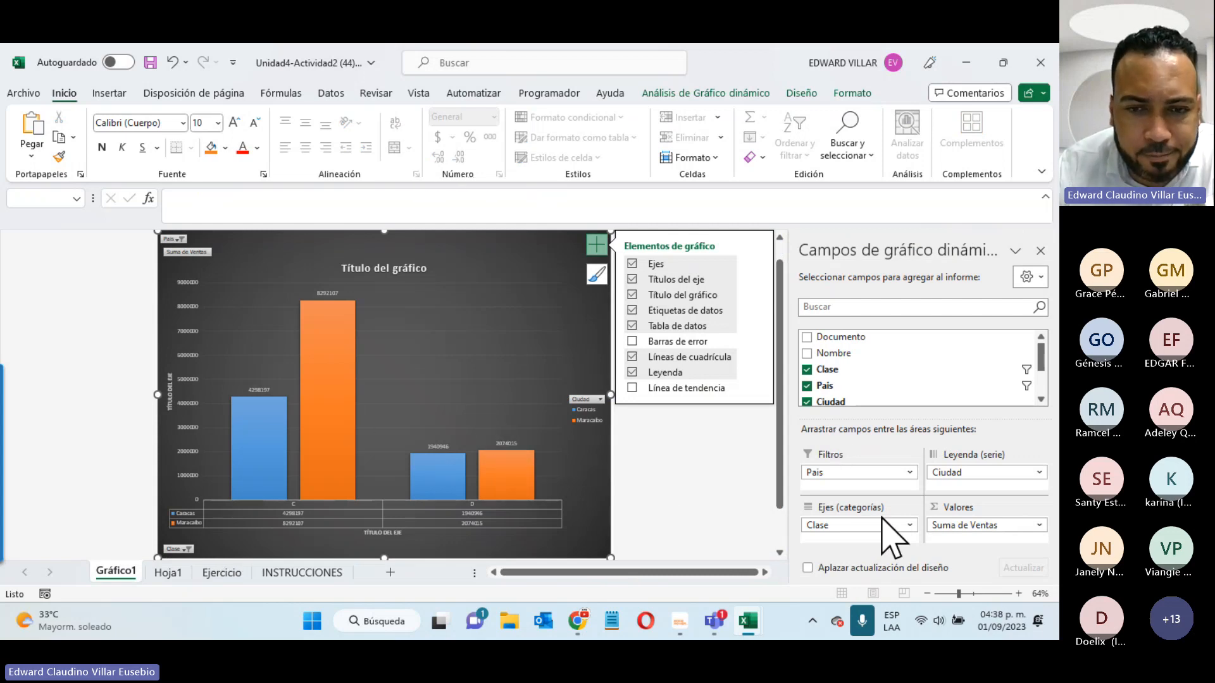
- Deselect the chart and bring the Teams meeting window to the front
left_click(670, 521)
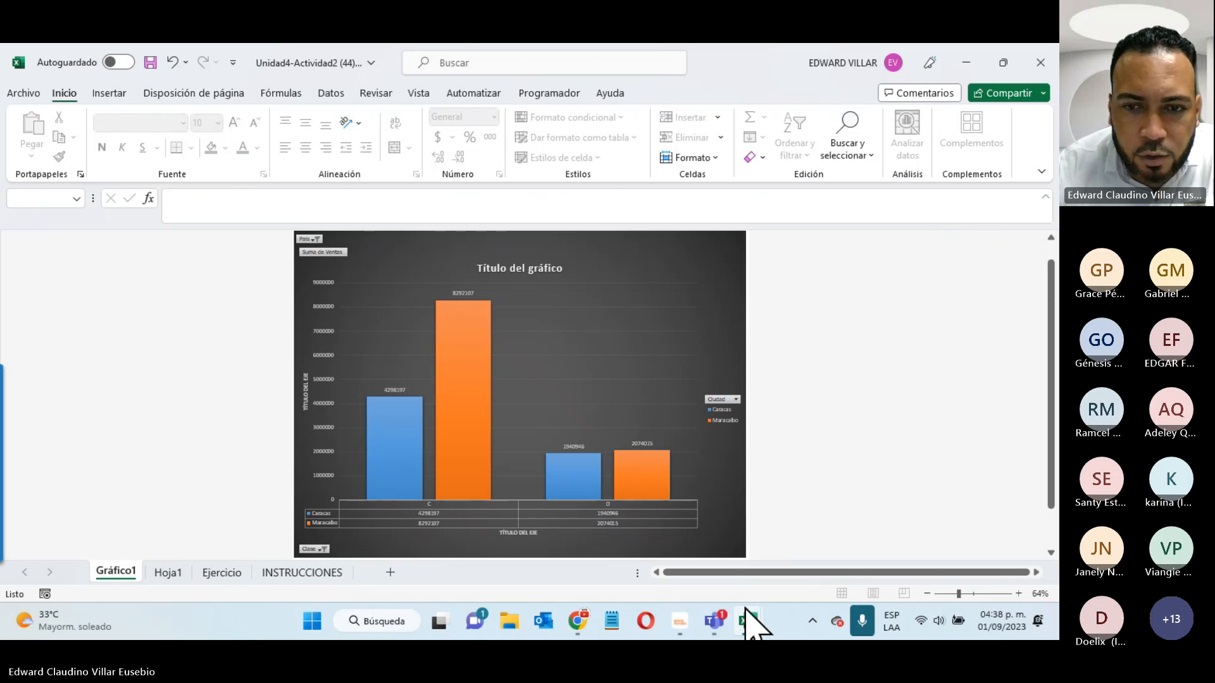
left_click(714, 621)
left_click(689, 465)
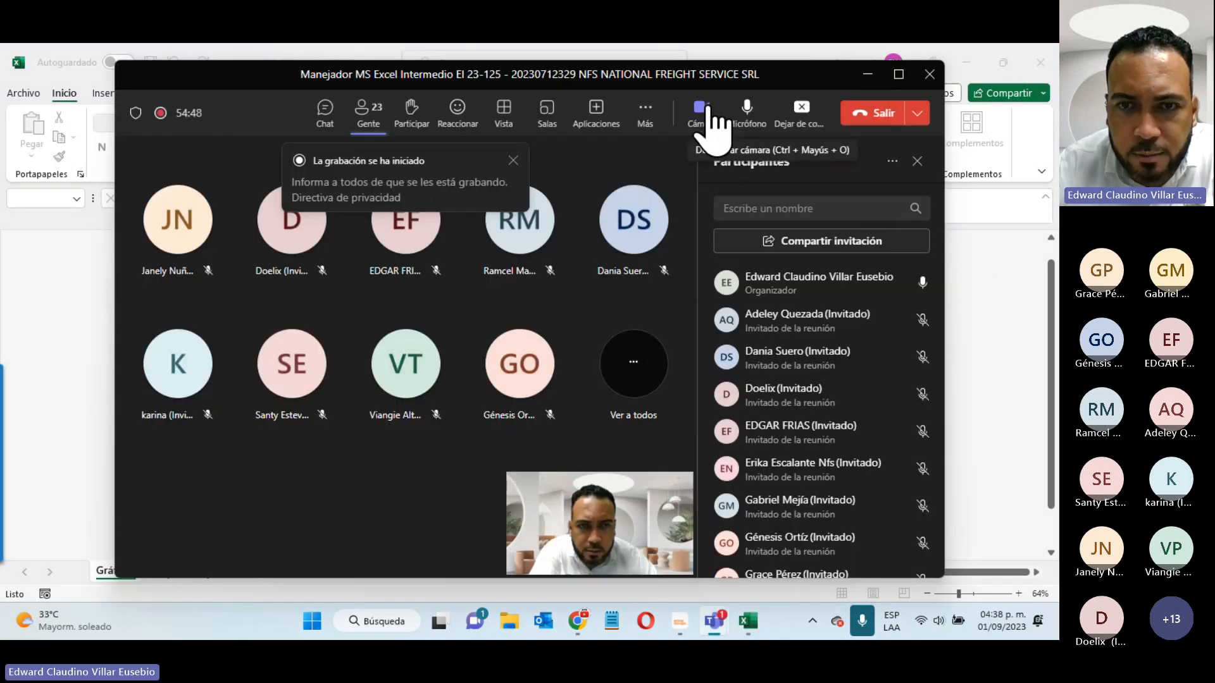
- Turn the Teams camera and microphone off and back on, then minimize the meeting window
left_click(704, 115)
left_click(747, 109)
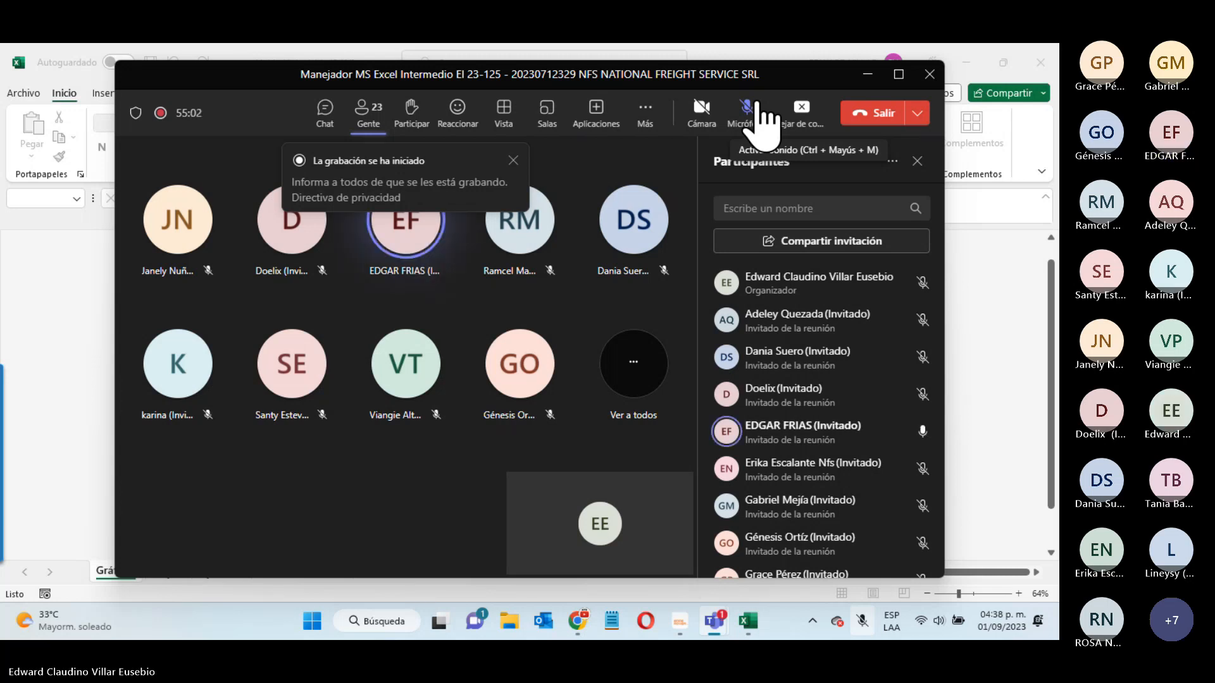
left_click(749, 109)
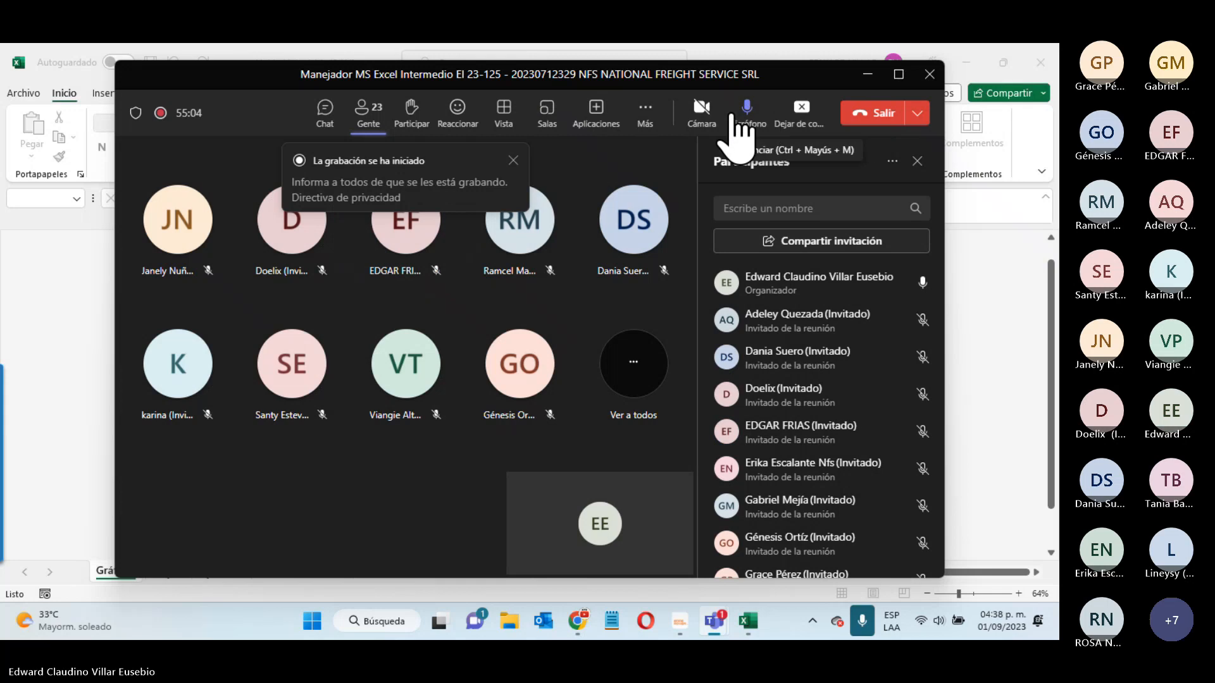
left_click(701, 109)
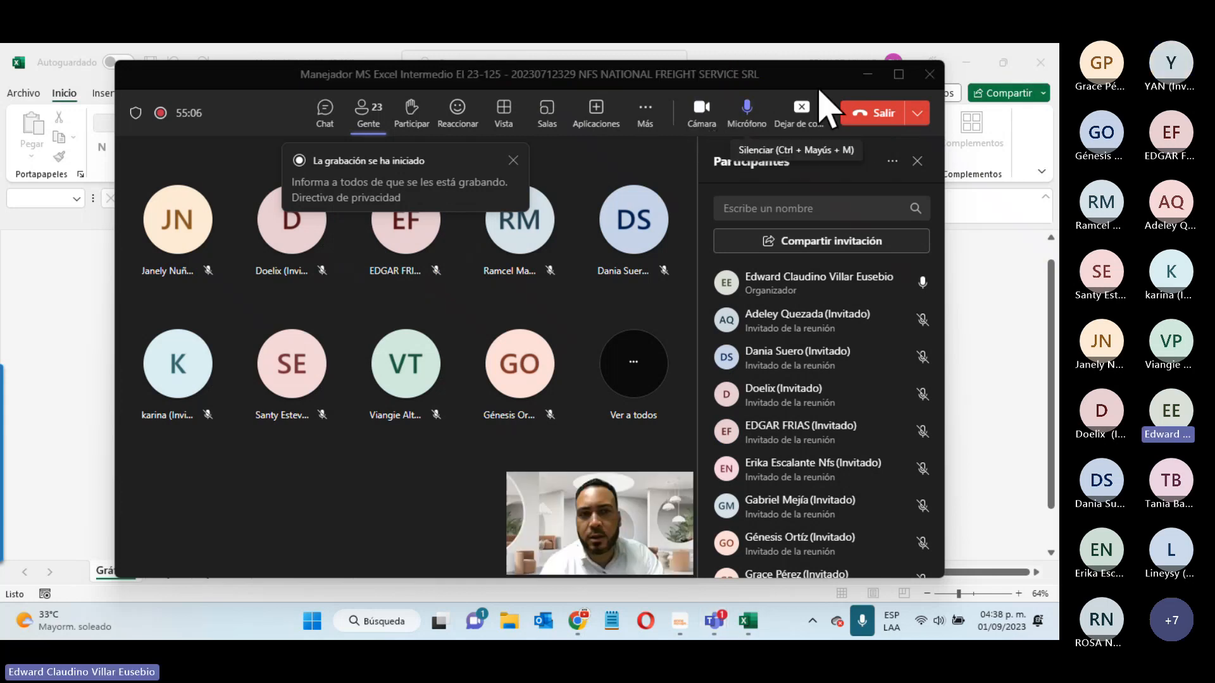
left_click(867, 74)
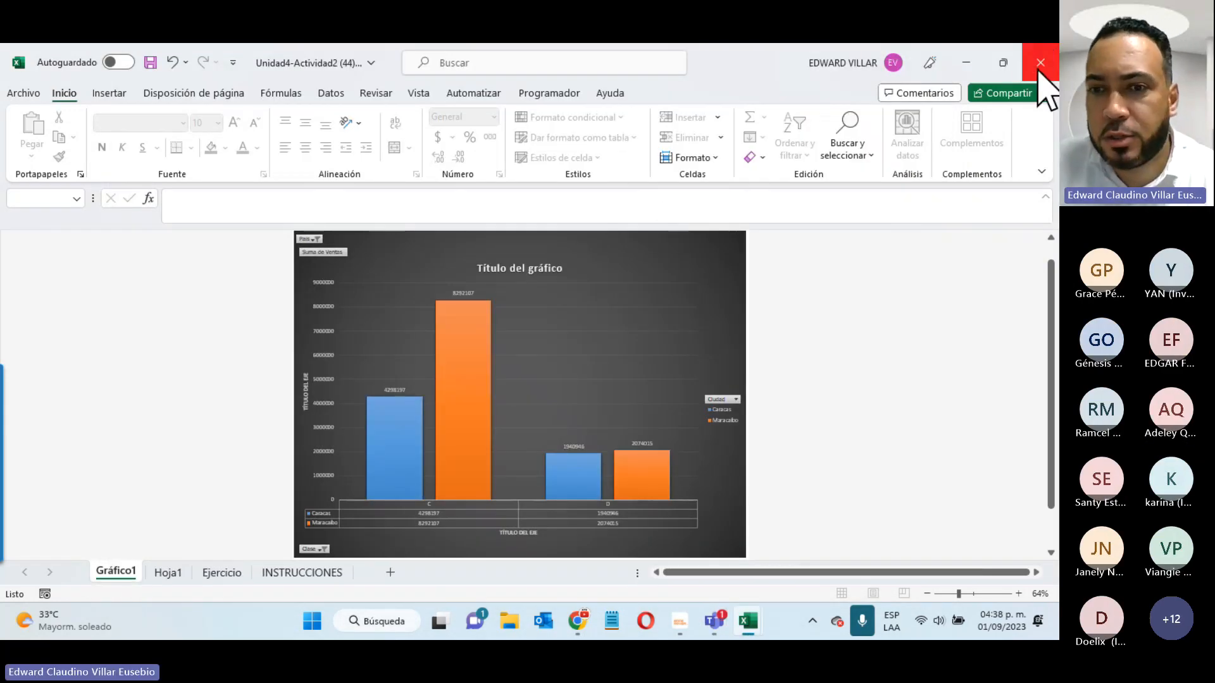
- Close the Unidad4-Actividad2 and Unidad4-Actividad1 workbooks, choosing No guardar for each
left_click(1038, 71)
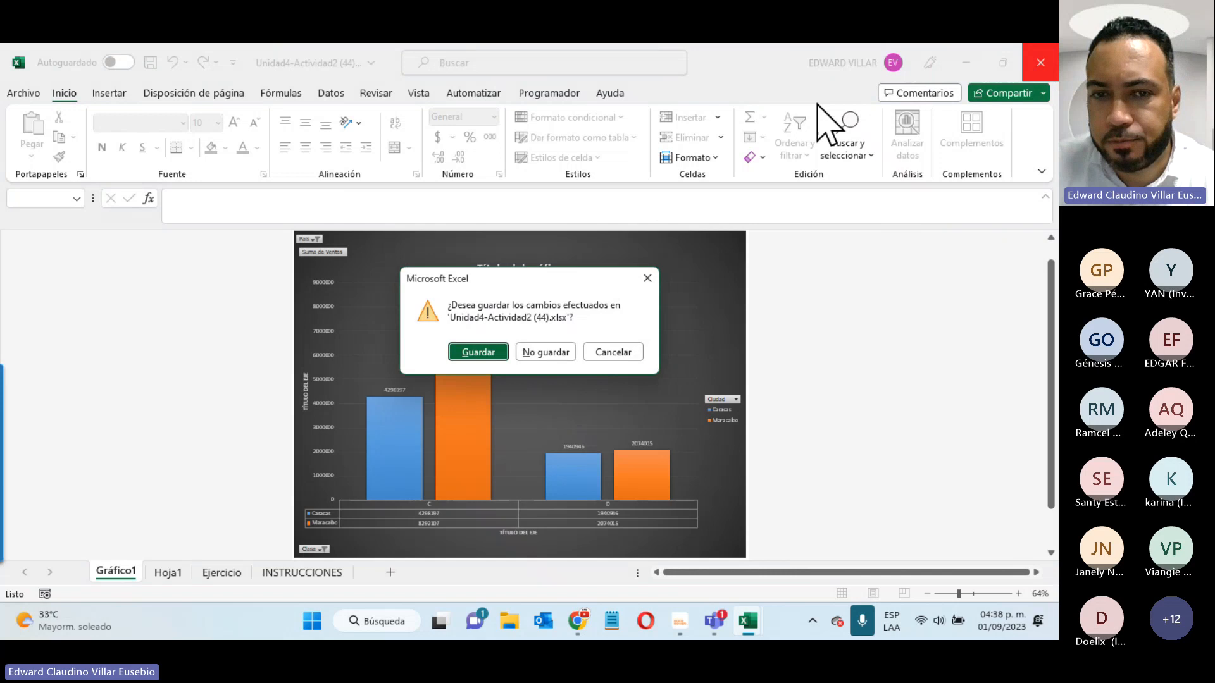
left_click(542, 353)
left_click(1051, 64)
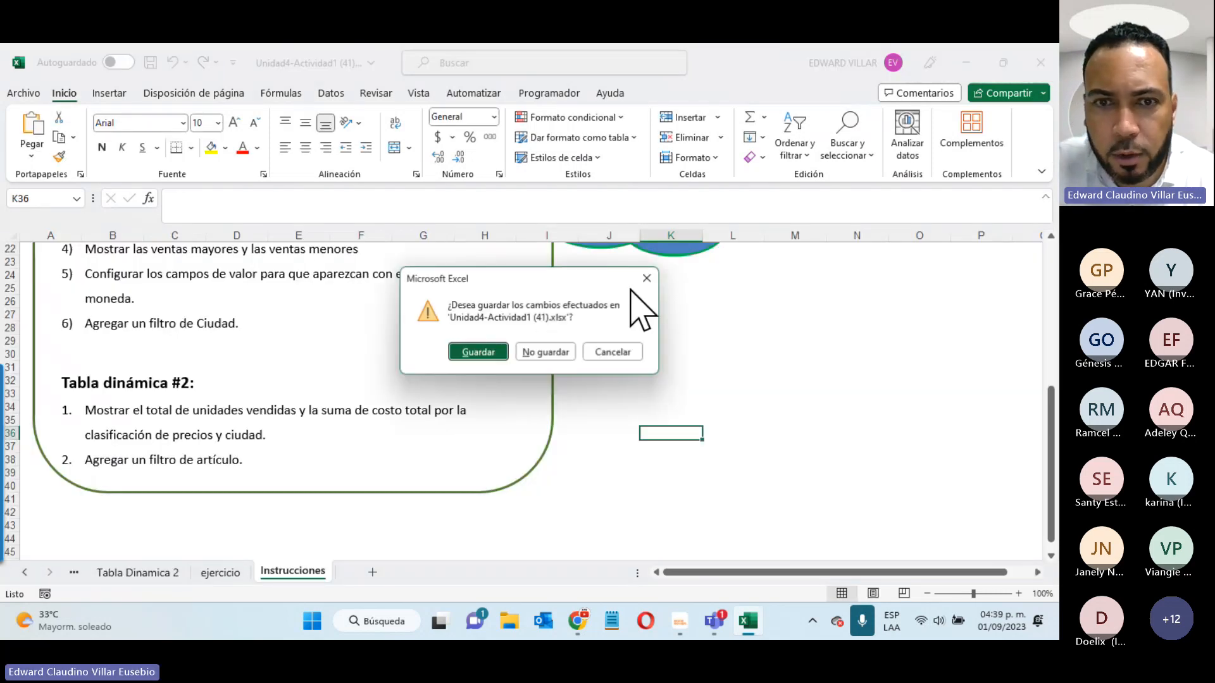
left_click(554, 351)
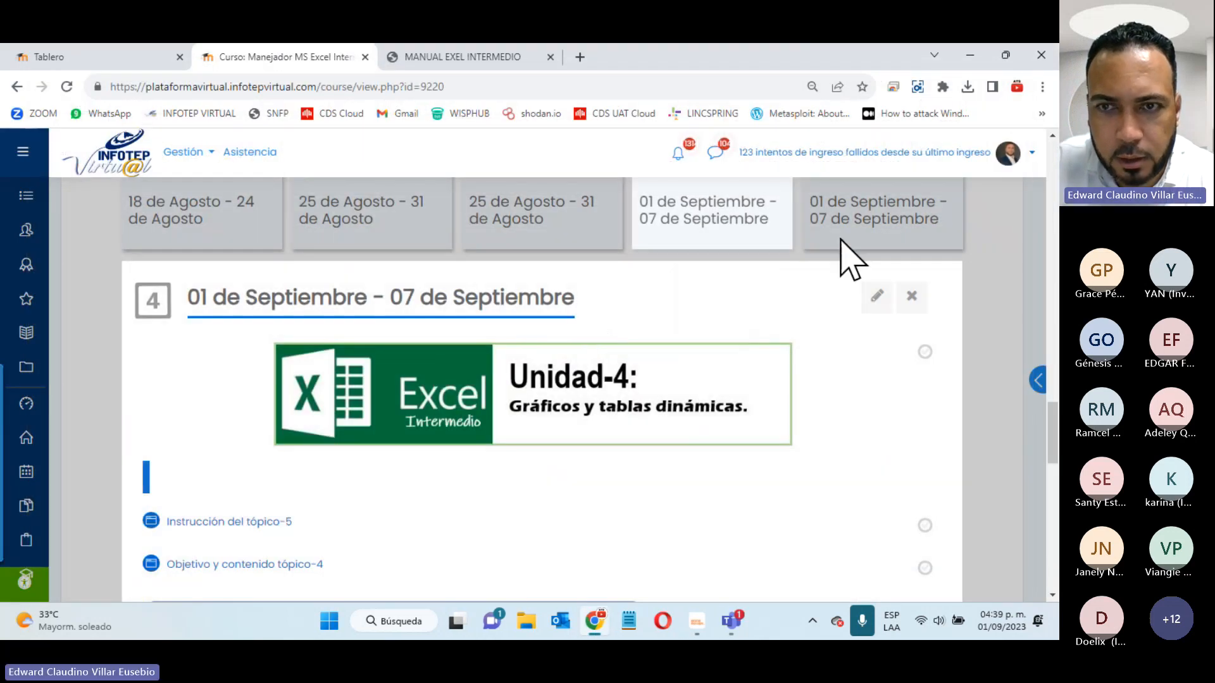
- Jump to the Unit 5 week section on the INFOTEP course page
left_click(893, 222)
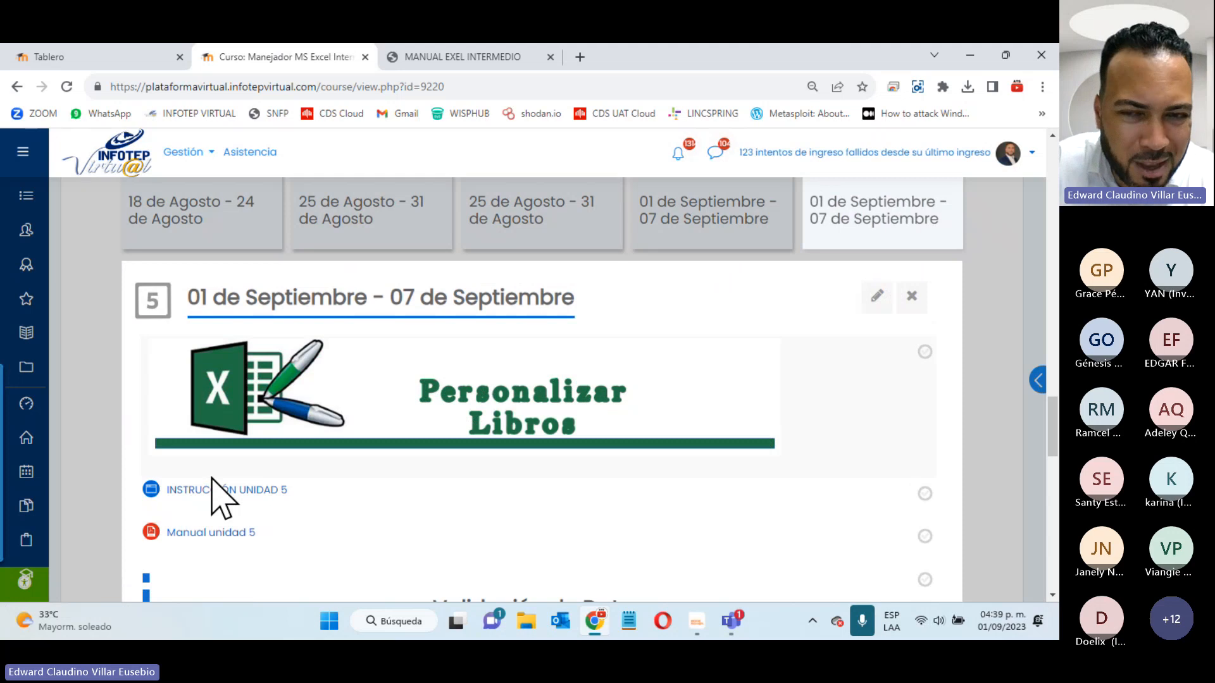
scroll(635, 443, "down", 7)
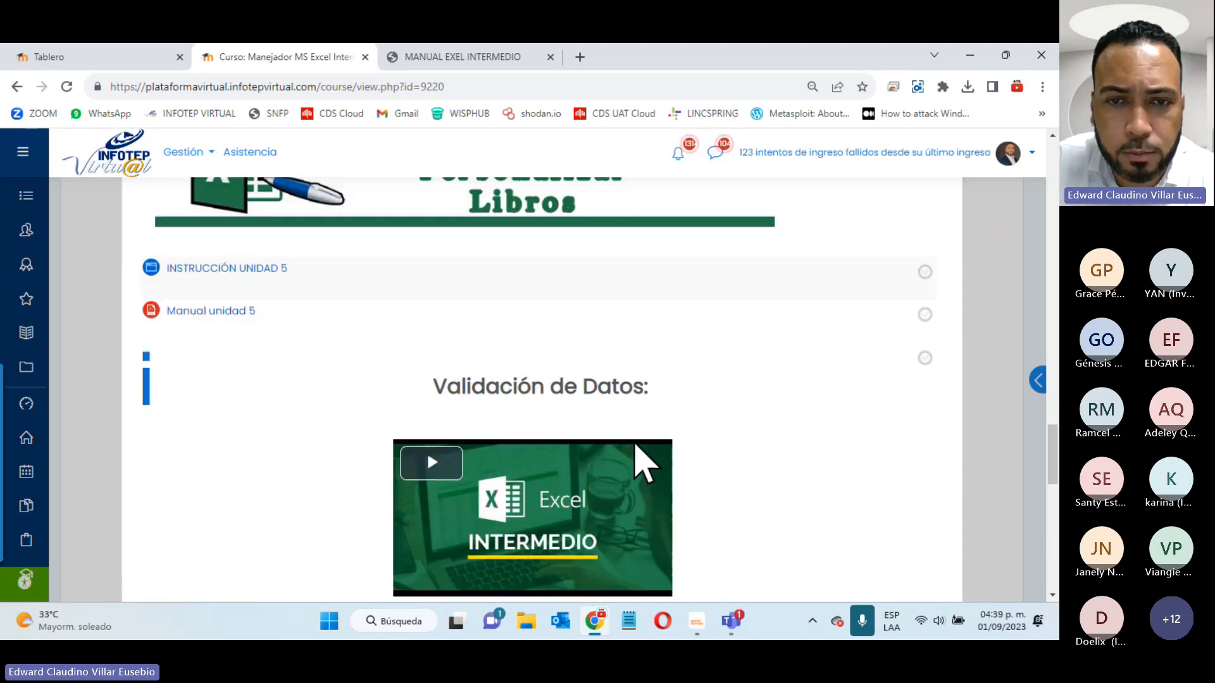
scroll(570, 512, "up", 2)
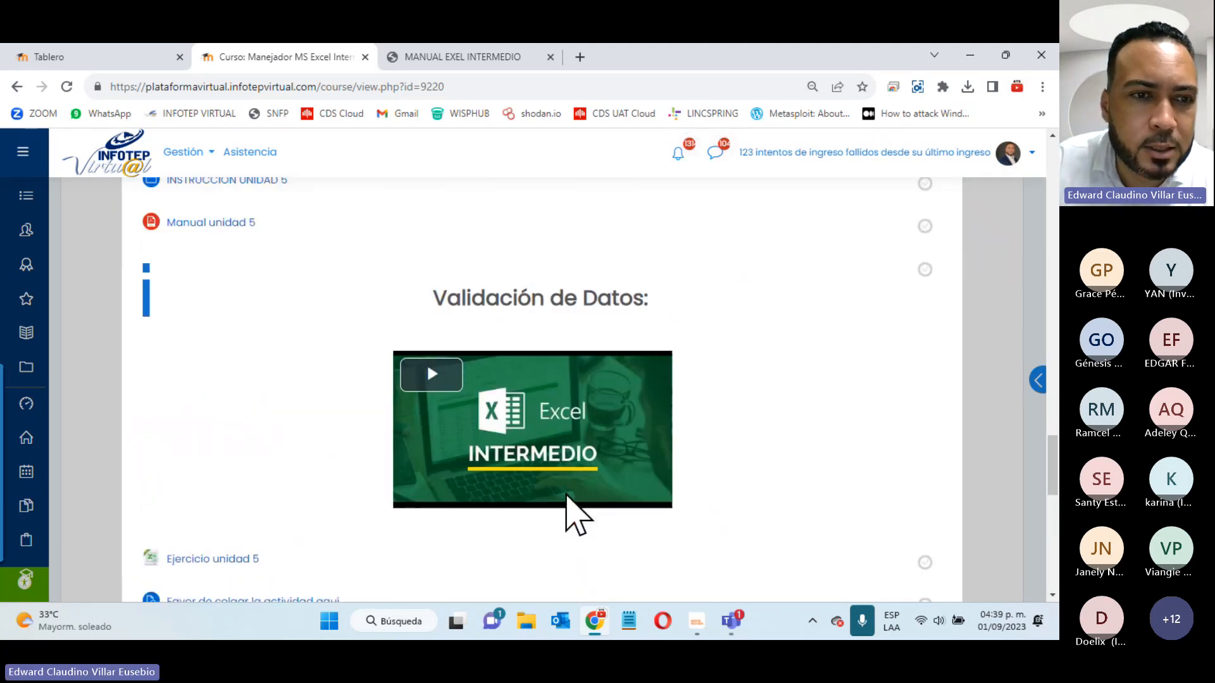
scroll(282, 453, "down", 1)
scroll(147, 443, "up", 3)
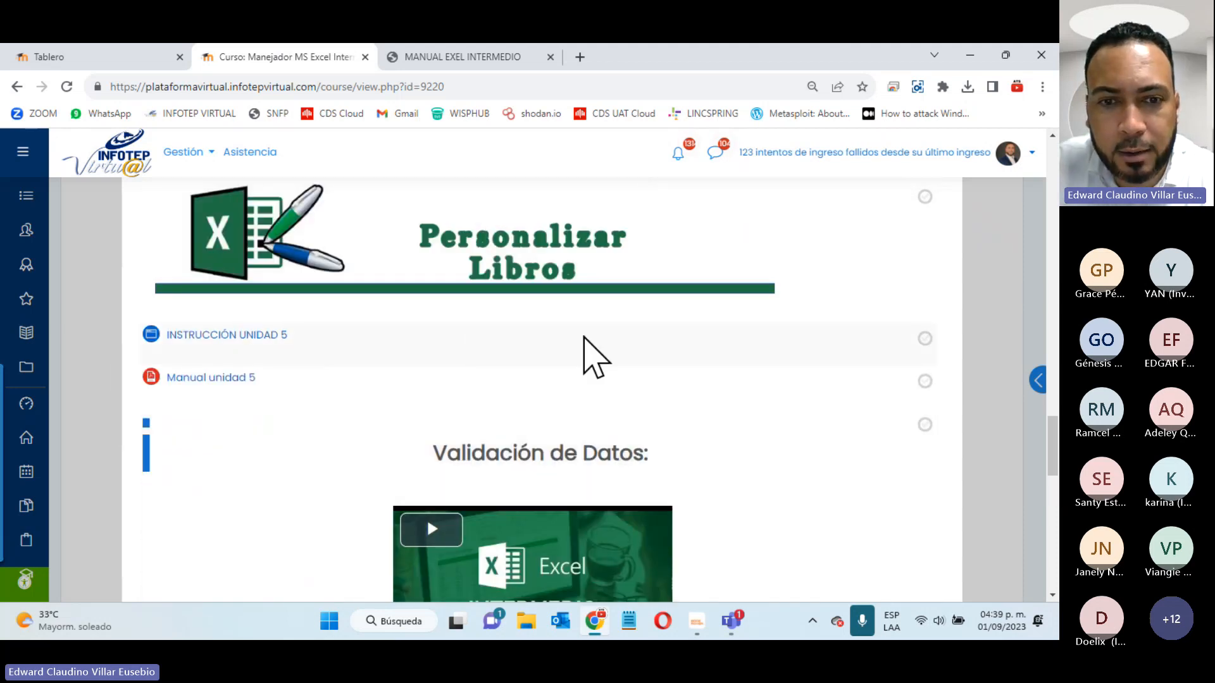
scroll(583, 347, "down", 2)
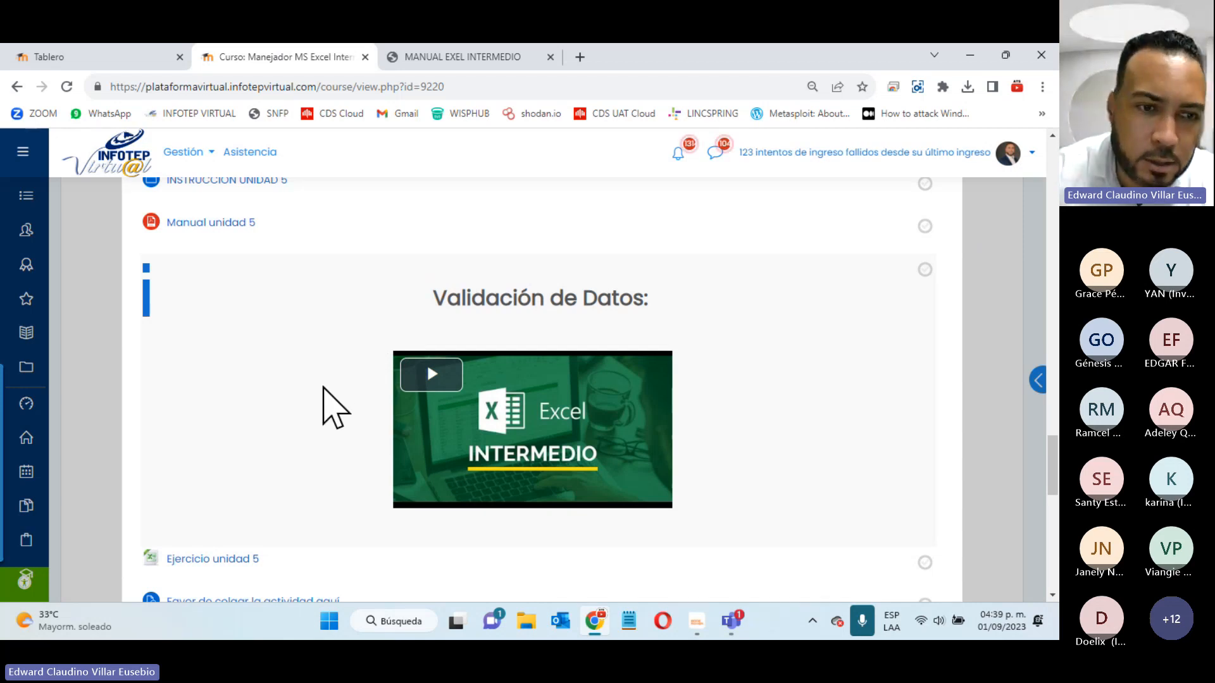
- Open Manual unidad 5 in its own tab and zoom it to 125%
left_click(197, 223)
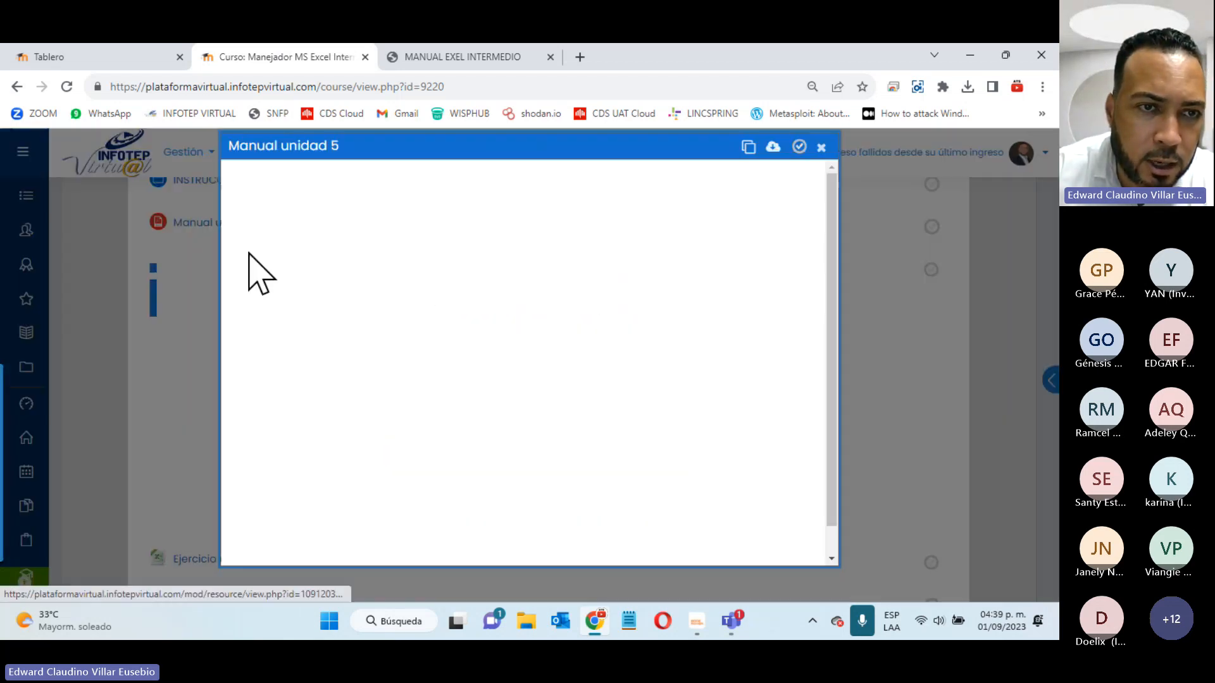
left_click(823, 148)
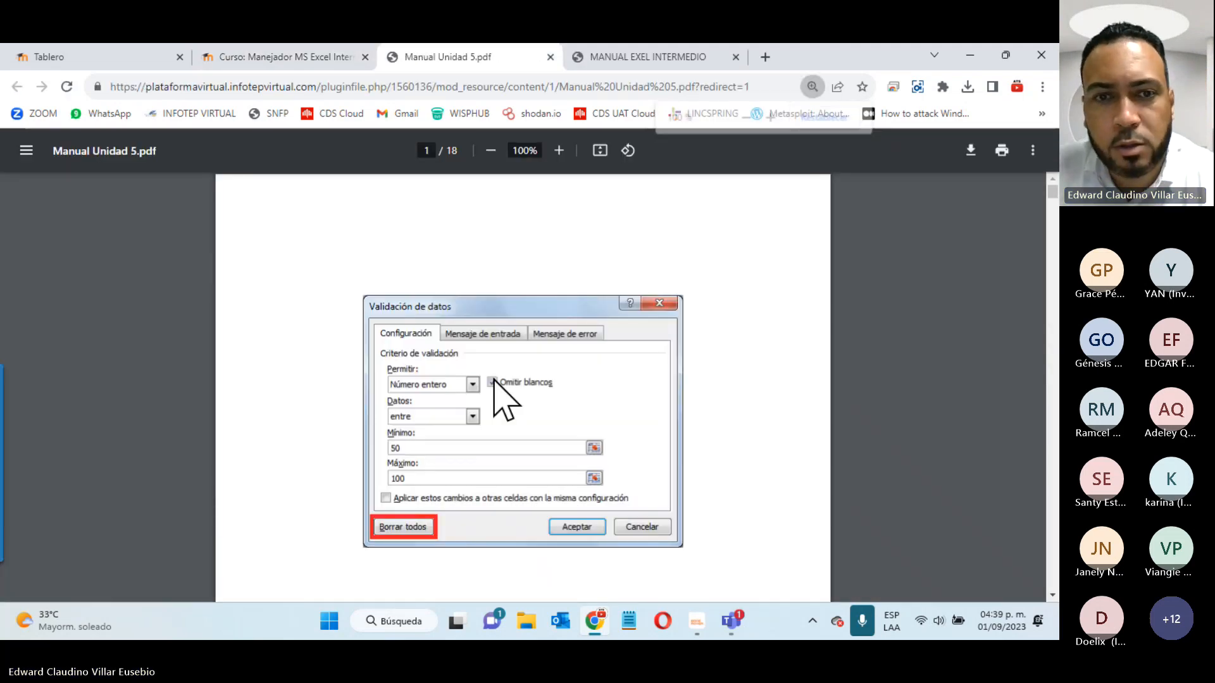
scroll(494, 380, "down", 10)
scroll(494, 380, "down", 4)
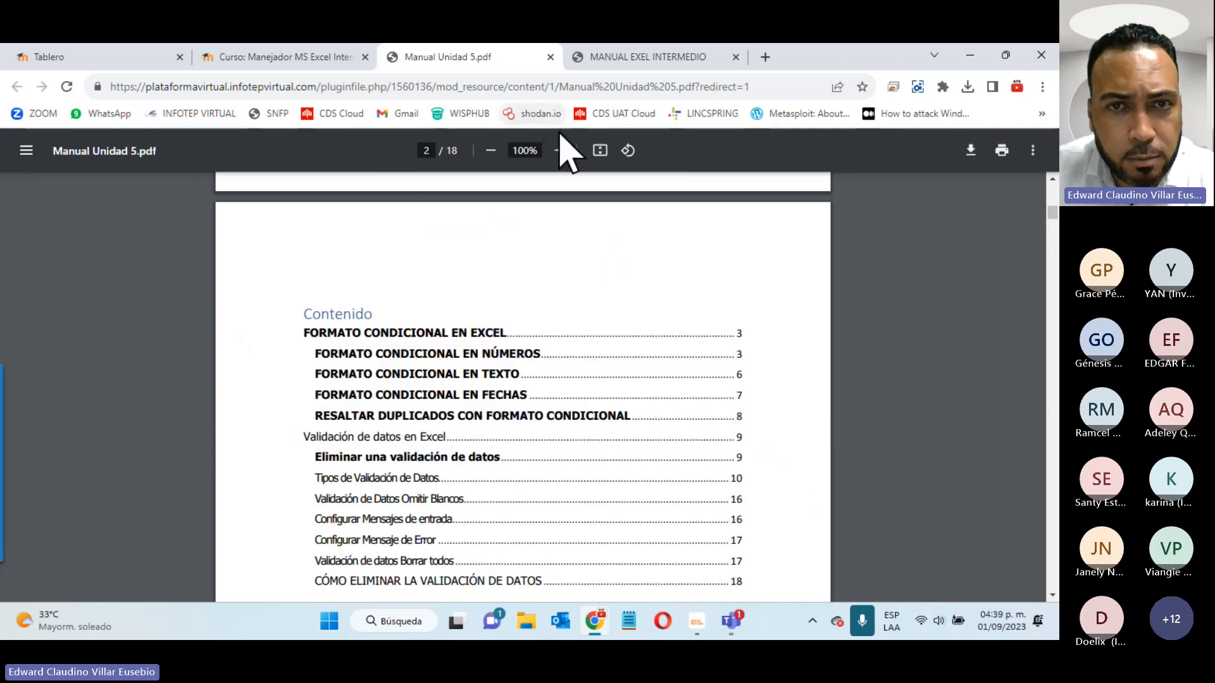
left_click(568, 158)
left_click(567, 158)
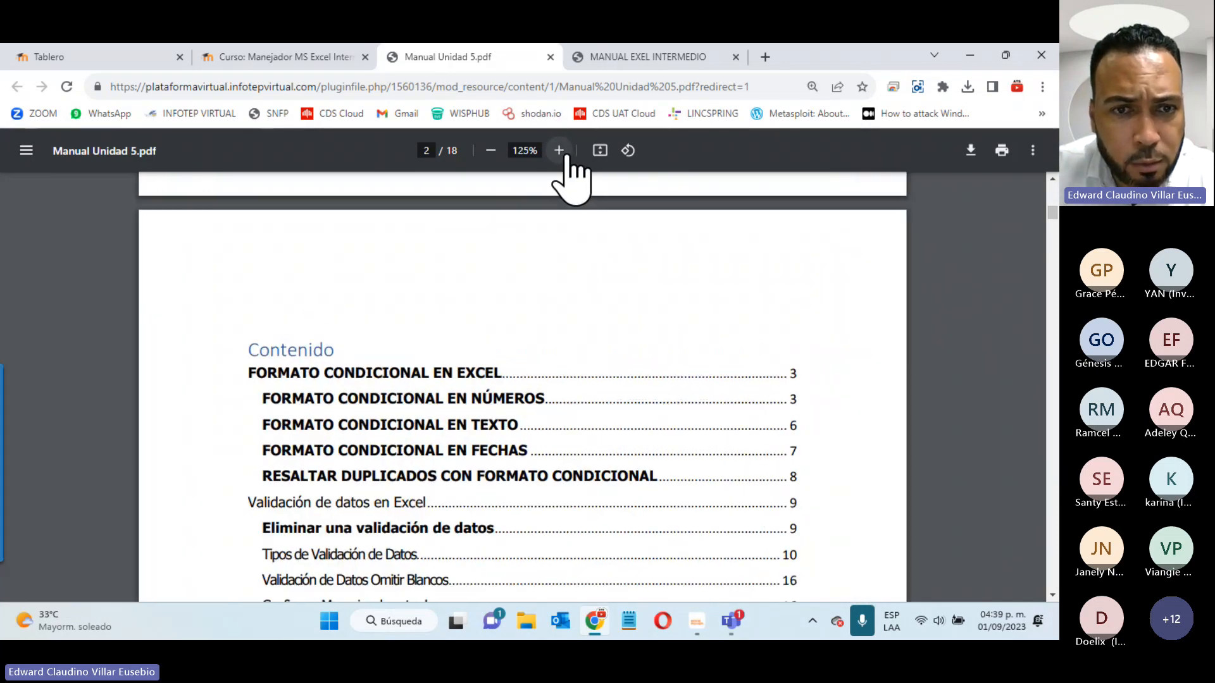
- Read through the manual's data validation pages 12–14, down to the Hora option
scroll(533, 353, "down", 5)
scroll(532, 357, "down", 5)
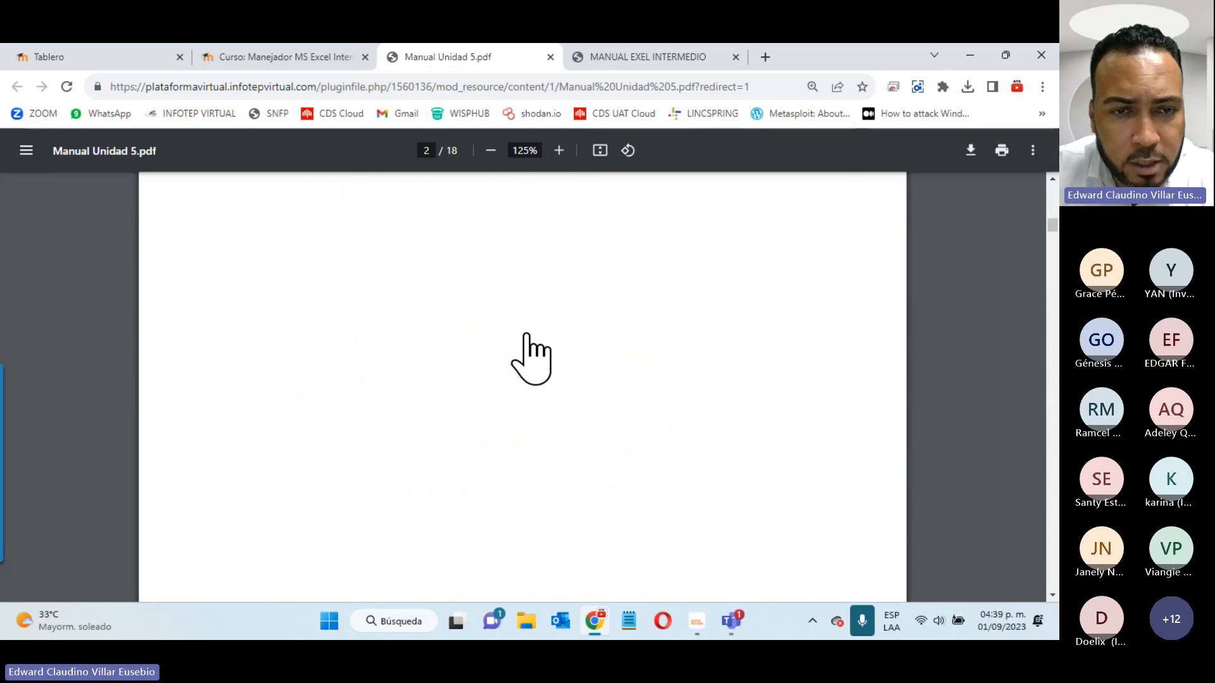
scroll(532, 358, "down", 5)
scroll(531, 357, "up", 3)
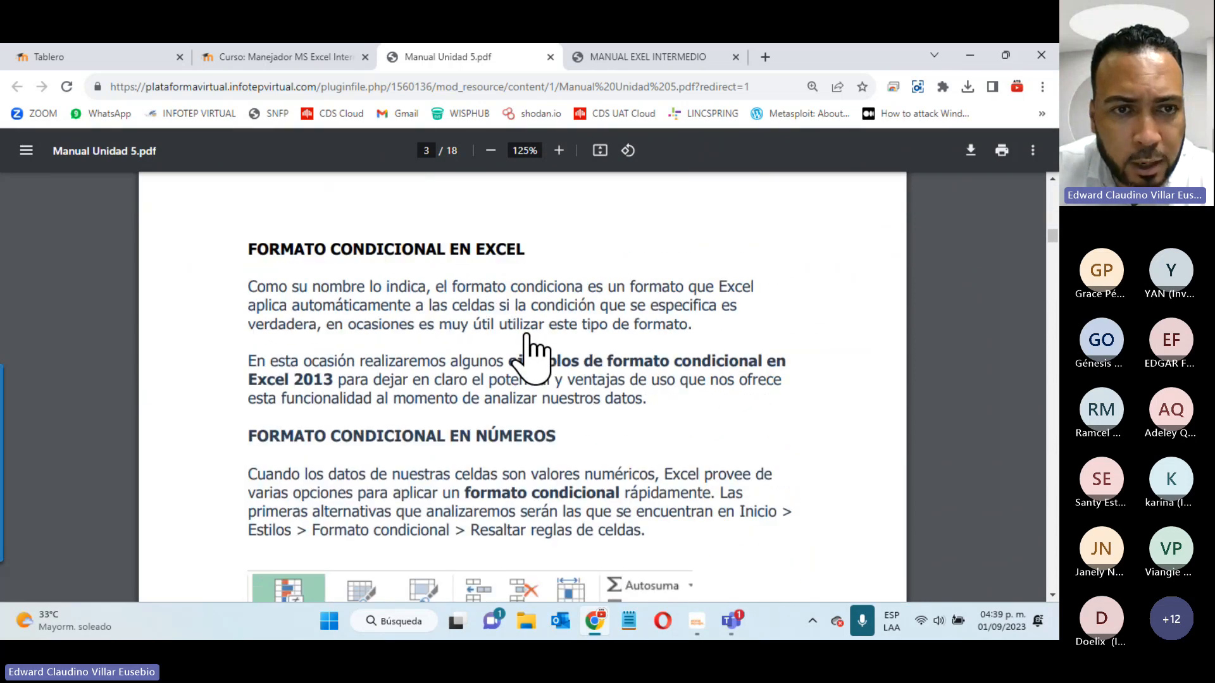
scroll(532, 357, "down", 12)
scroll(531, 357, "down", 5)
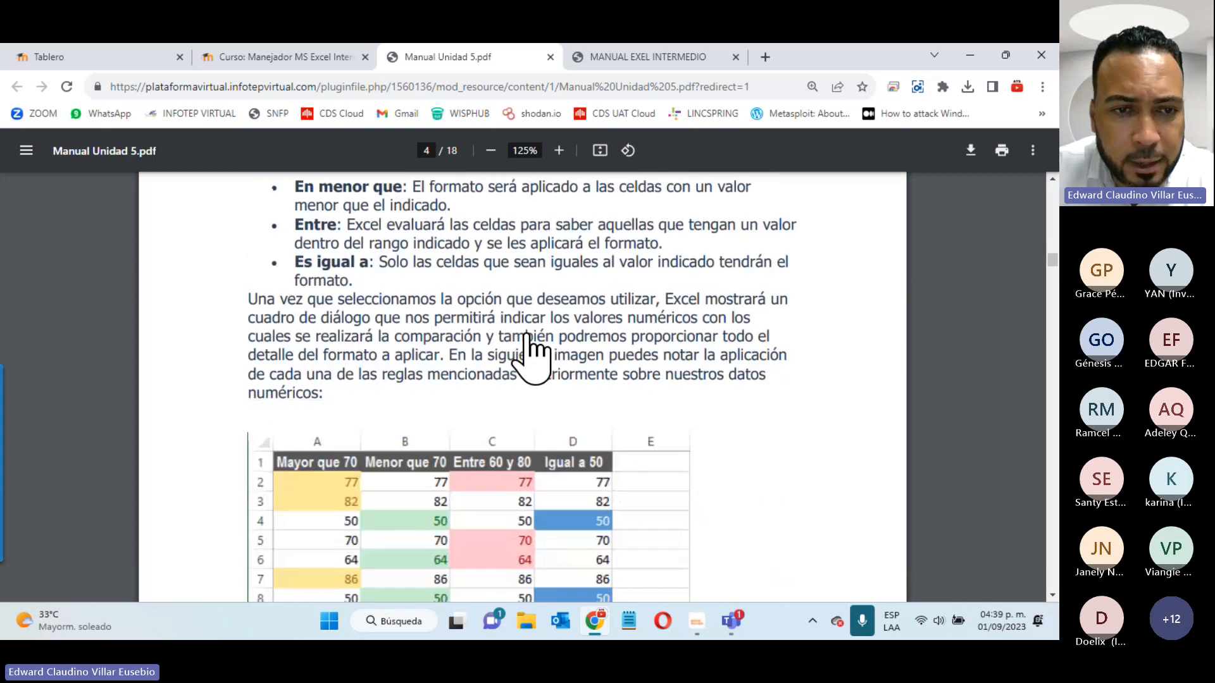
scroll(531, 357, "down", 3)
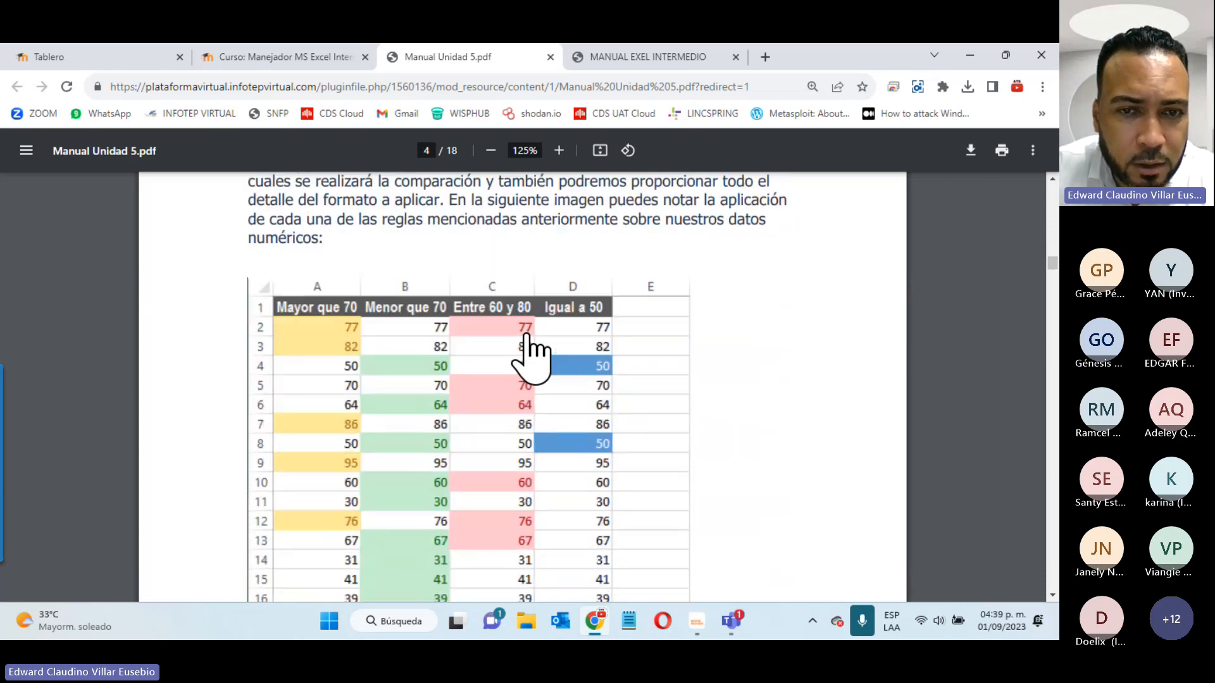
scroll(537, 413, "down", 10)
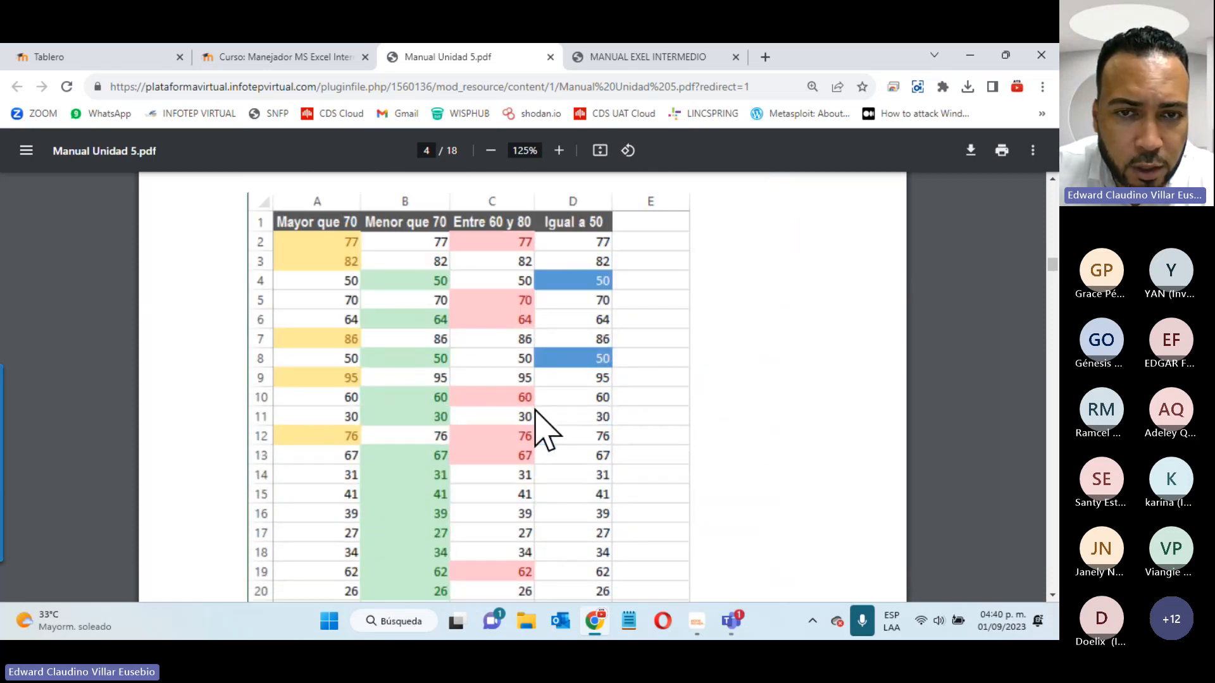
scroll(537, 412, "down", 10)
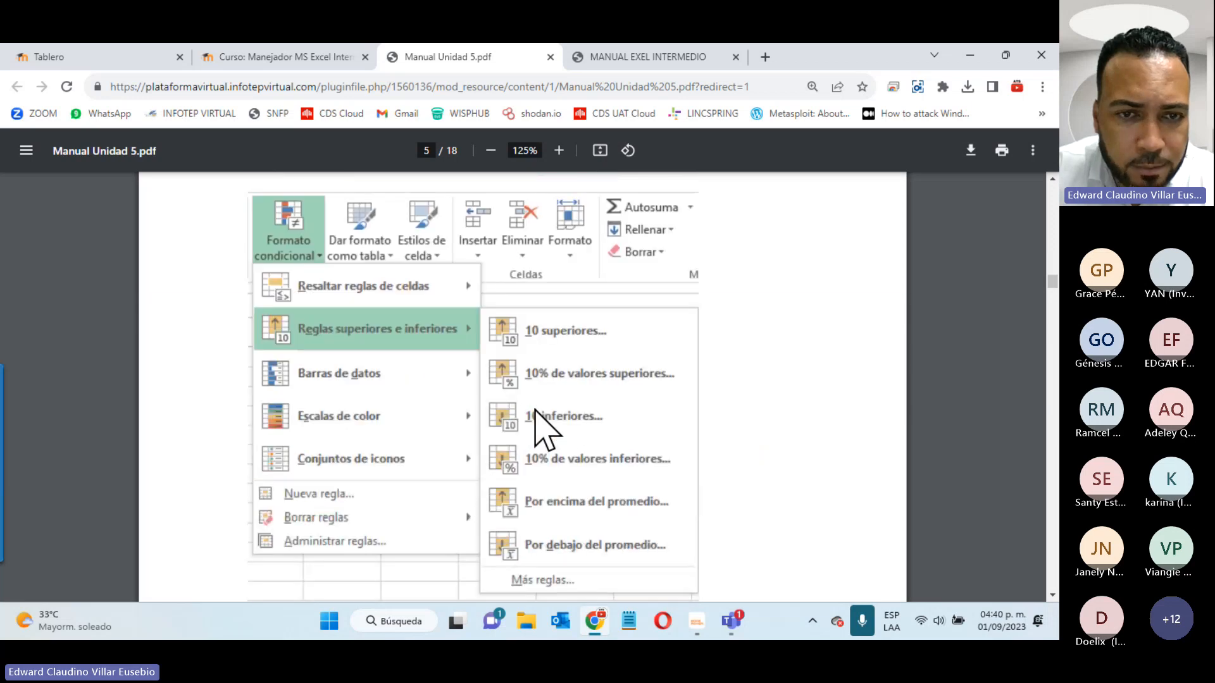
scroll(545, 430, "down", 15)
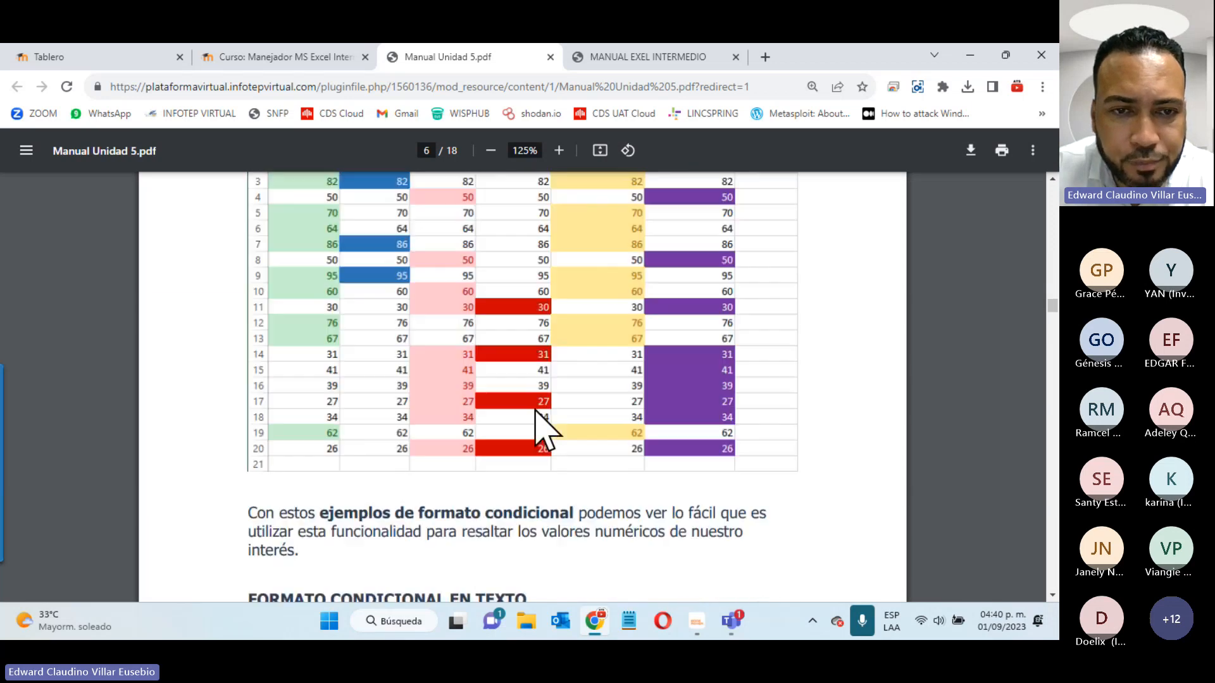
scroll(537, 413, "down", 15)
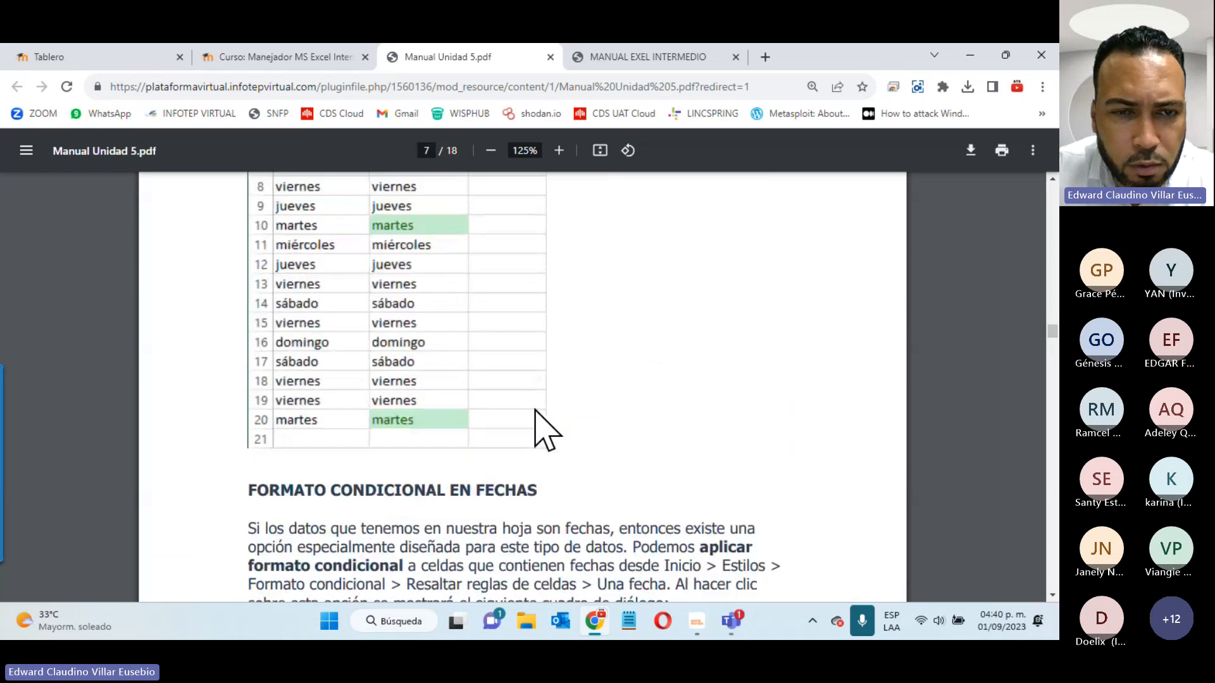
scroll(536, 430, "down", 15)
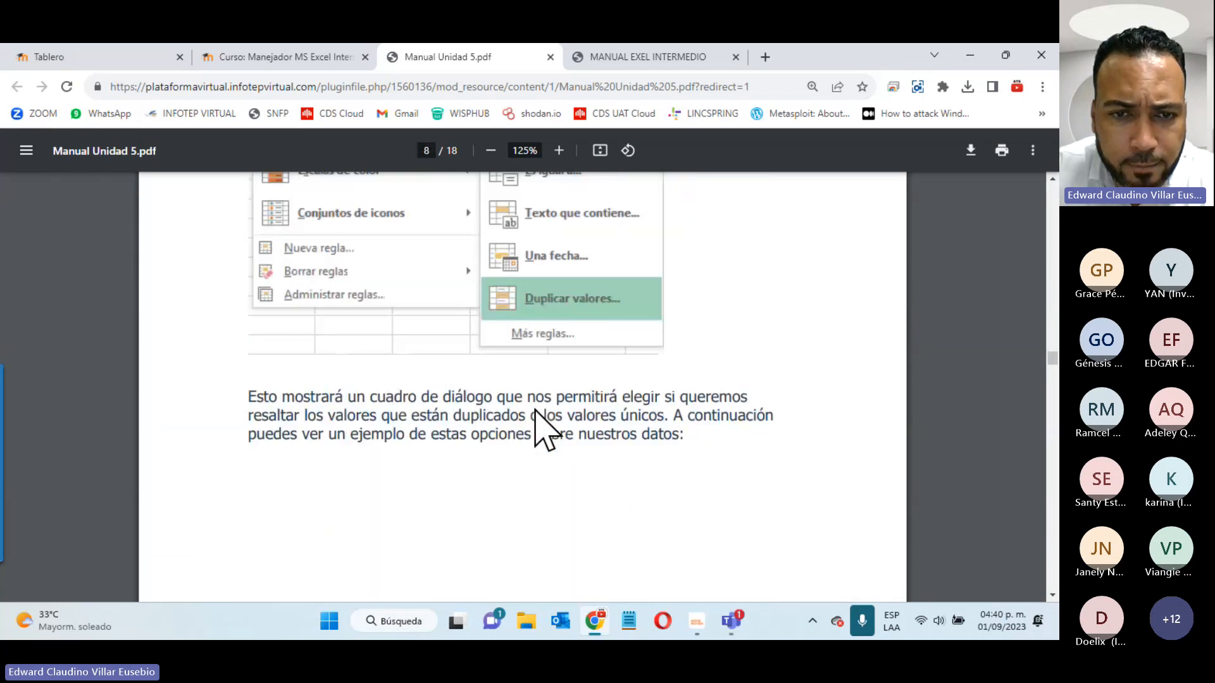
scroll(536, 430, "down", 10)
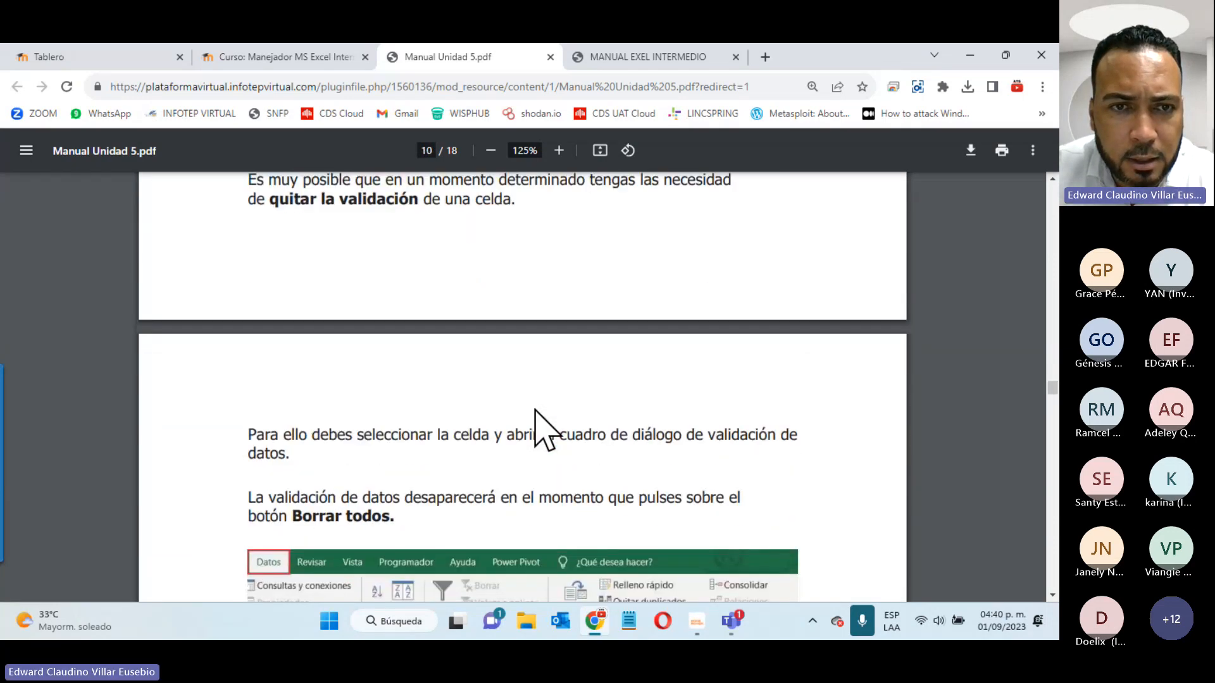
scroll(536, 430, "down", 5)
scroll(536, 430, "up", 3)
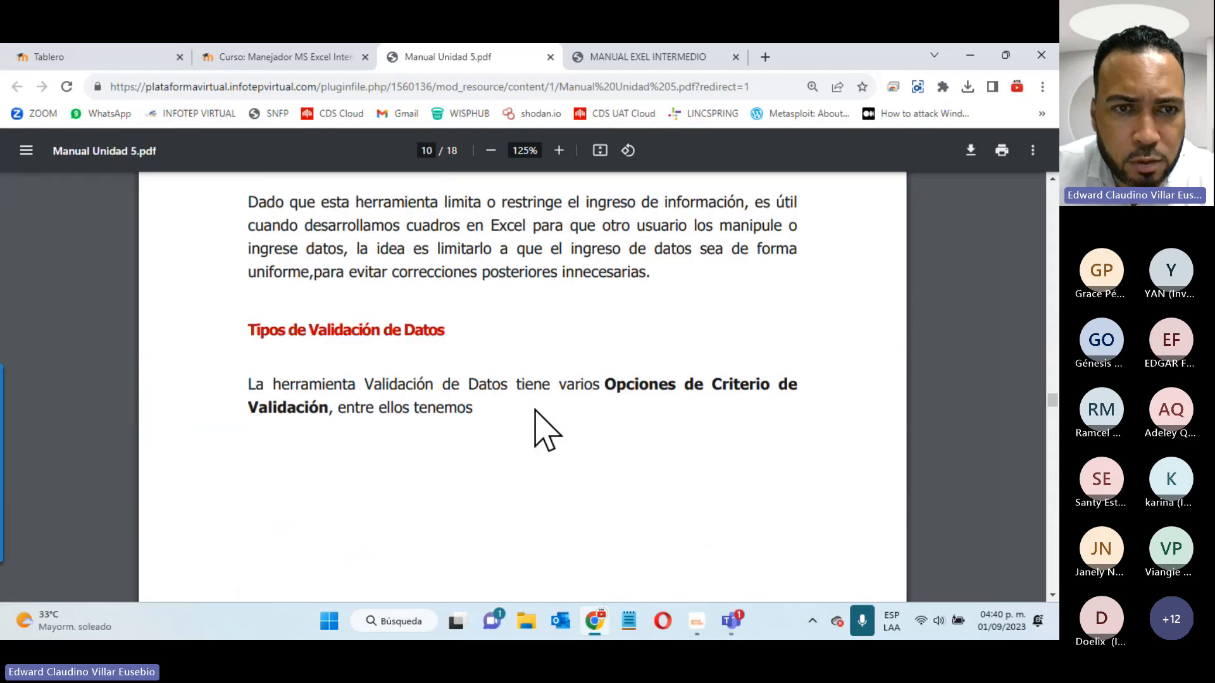
scroll(405, 307, "down", 10)
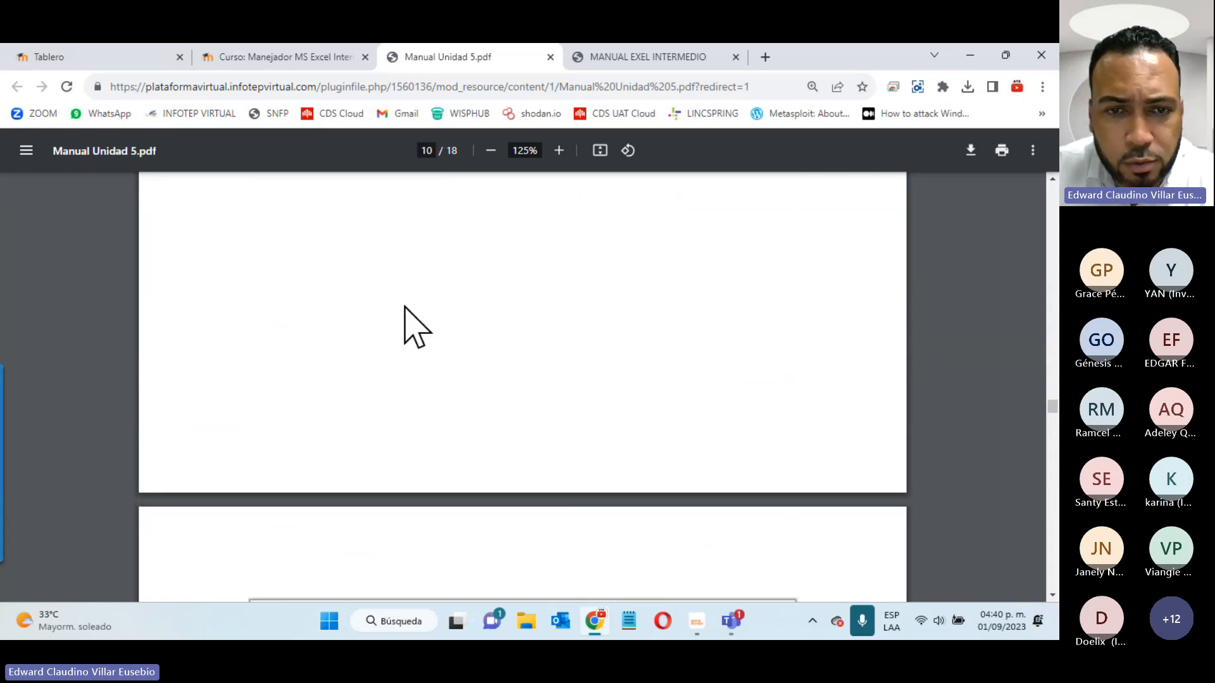
scroll(293, 432, "down", 10)
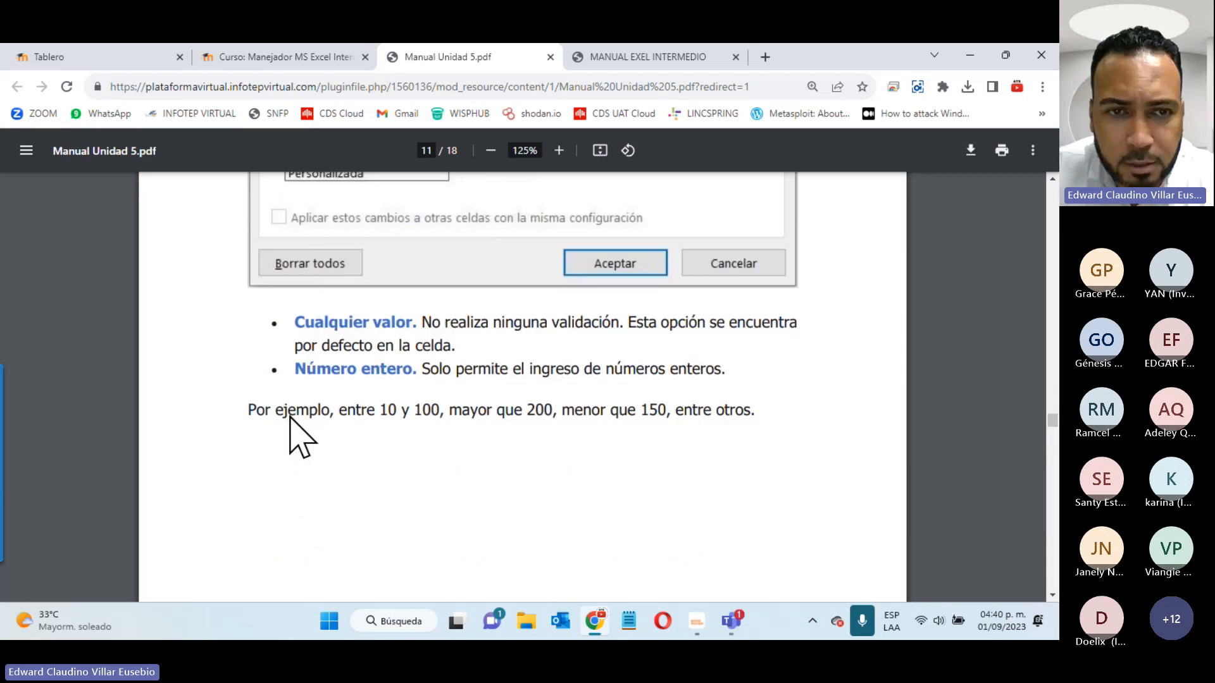
scroll(293, 432, "down", 3)
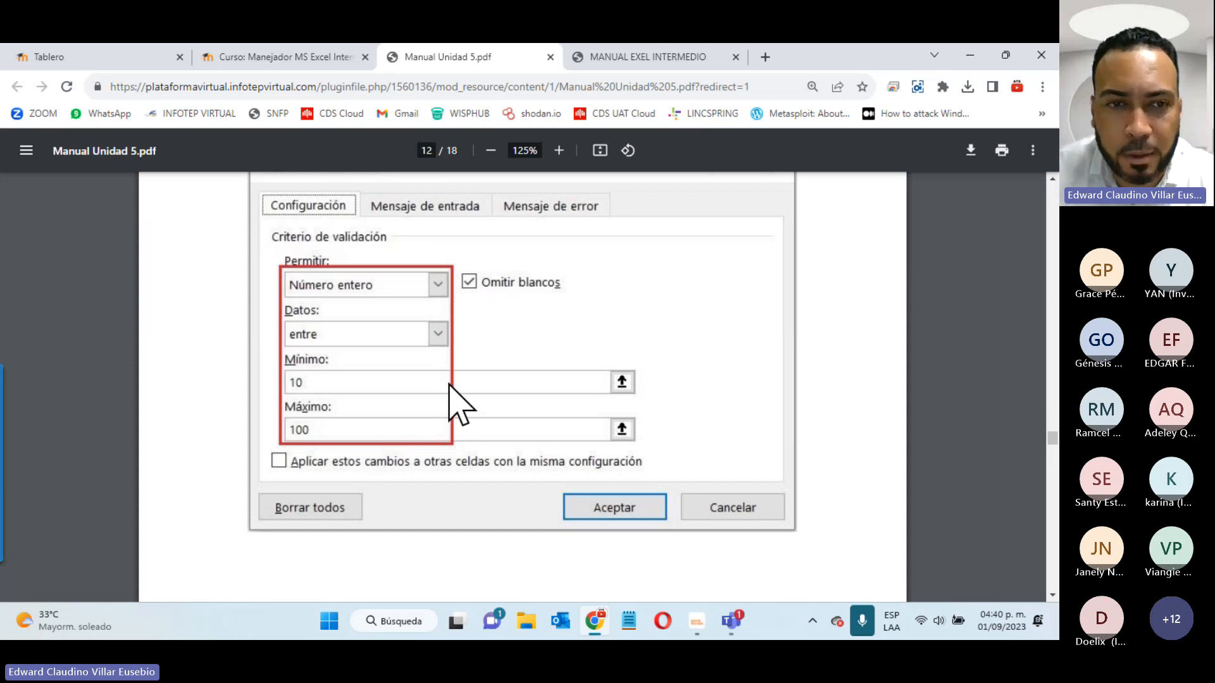
scroll(460, 405, "down", 10)
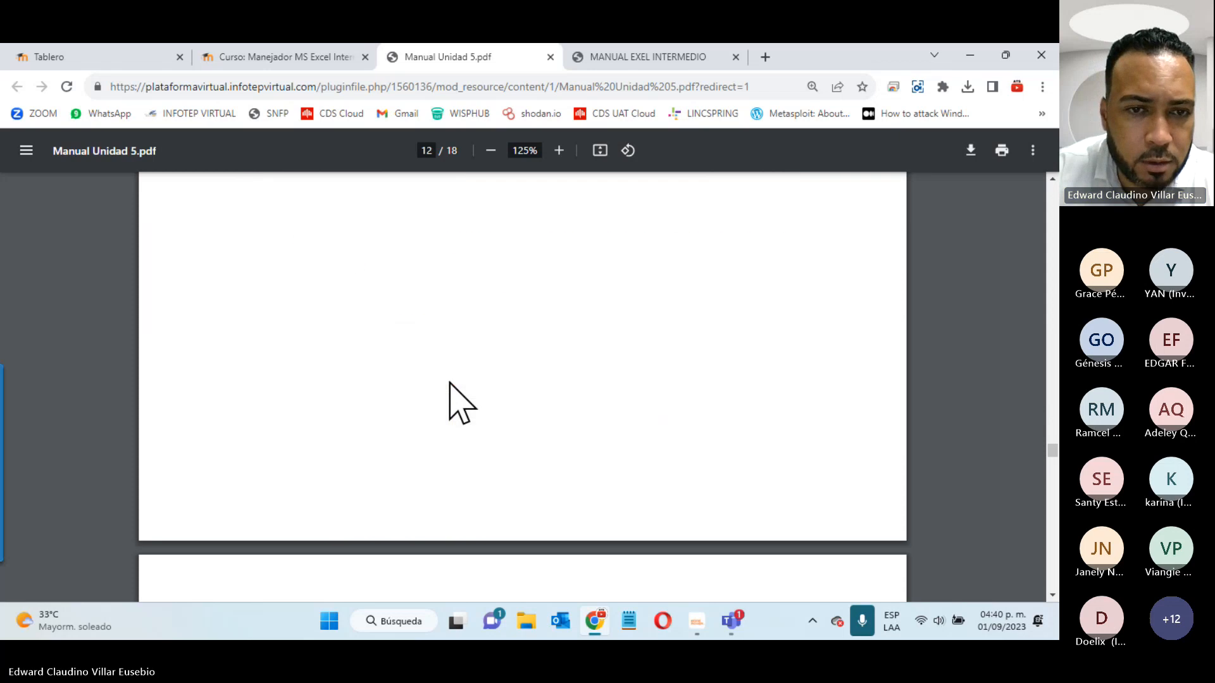
scroll(460, 405, "down", 15)
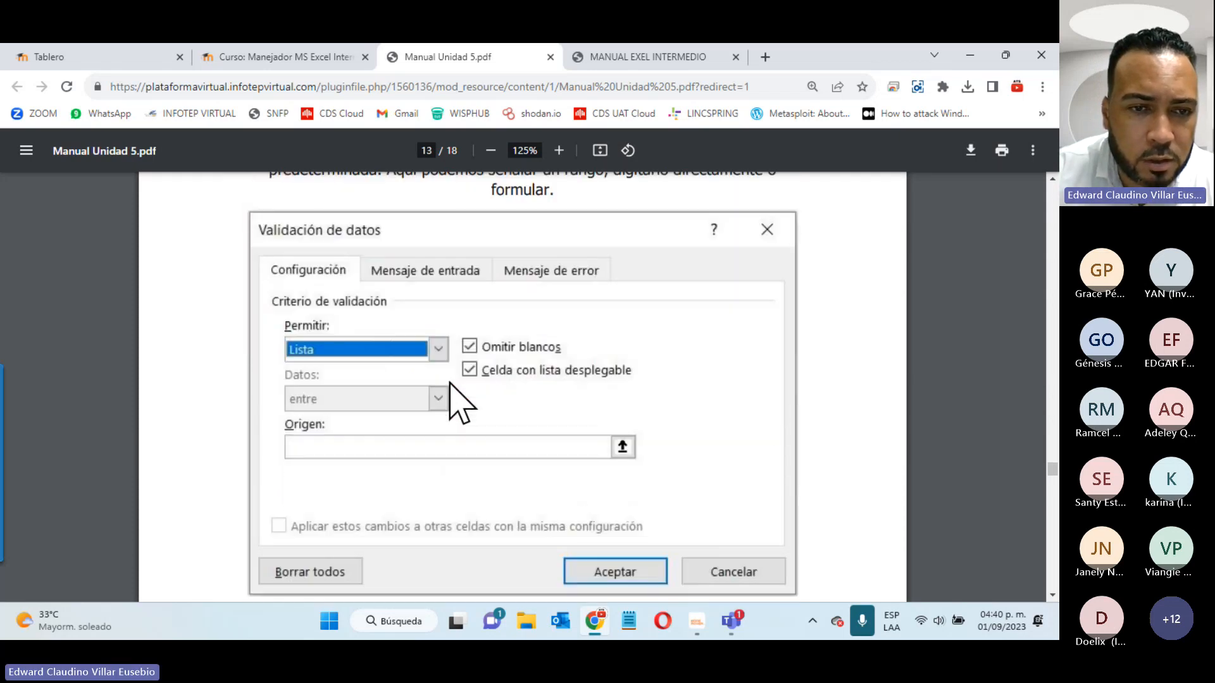
scroll(460, 405, "down", 8)
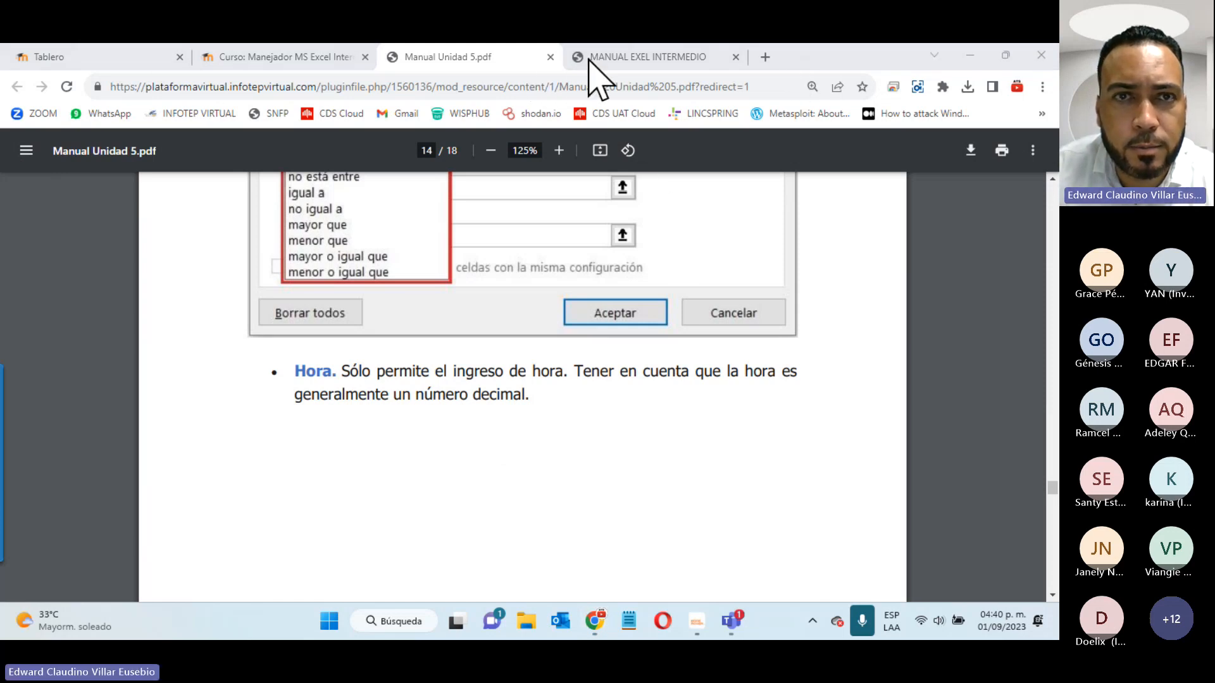
- Return to the Curso tab and close the manual viewer over the course page
left_click(237, 60)
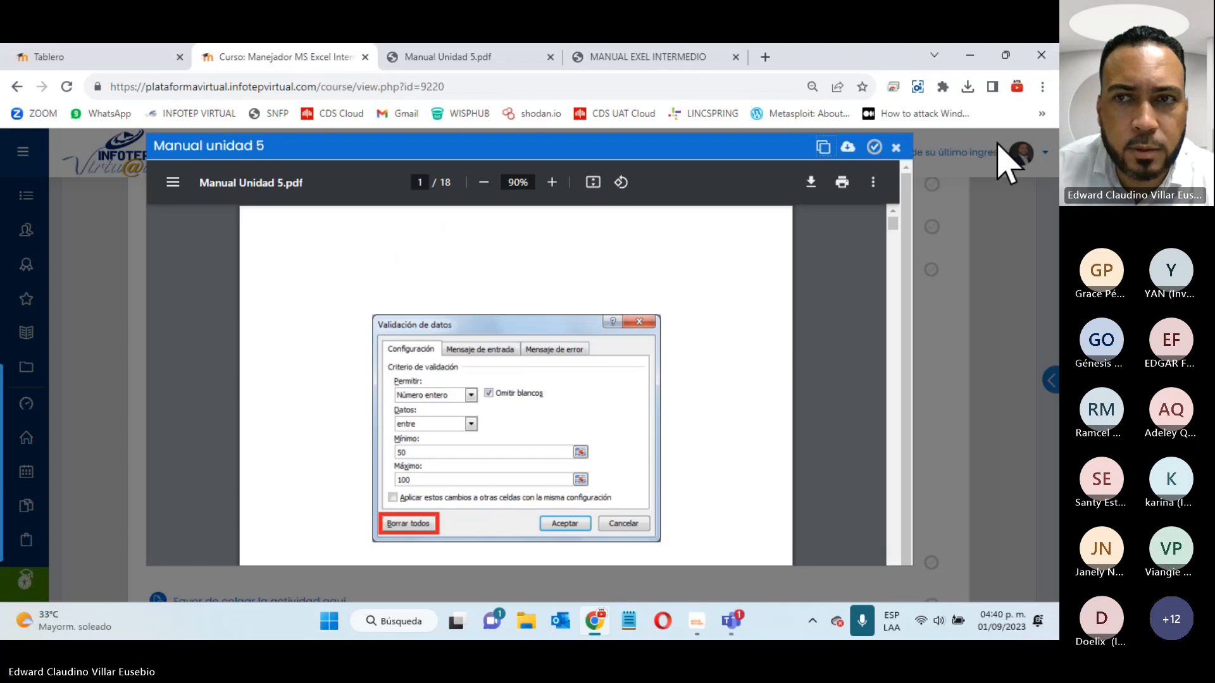
left_click(898, 149)
scroll(265, 312, "down", 1)
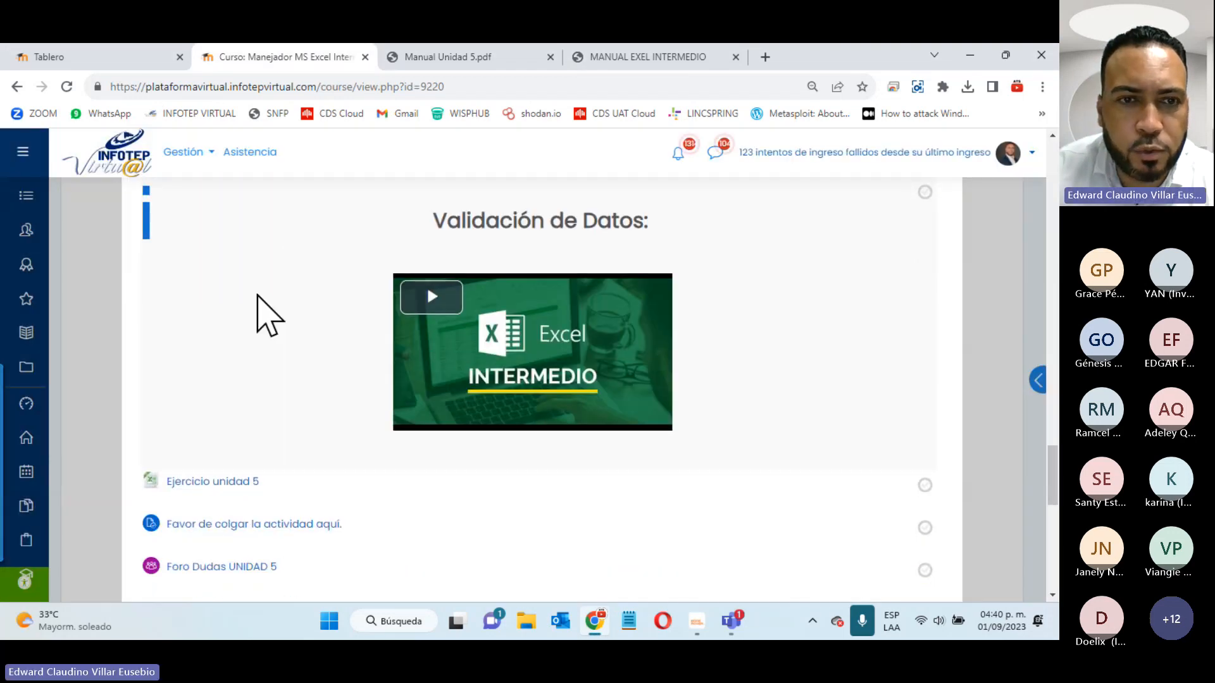
- Download the Ejercicio unidad 5 workbook and open it from the downloads popup
left_click(212, 487)
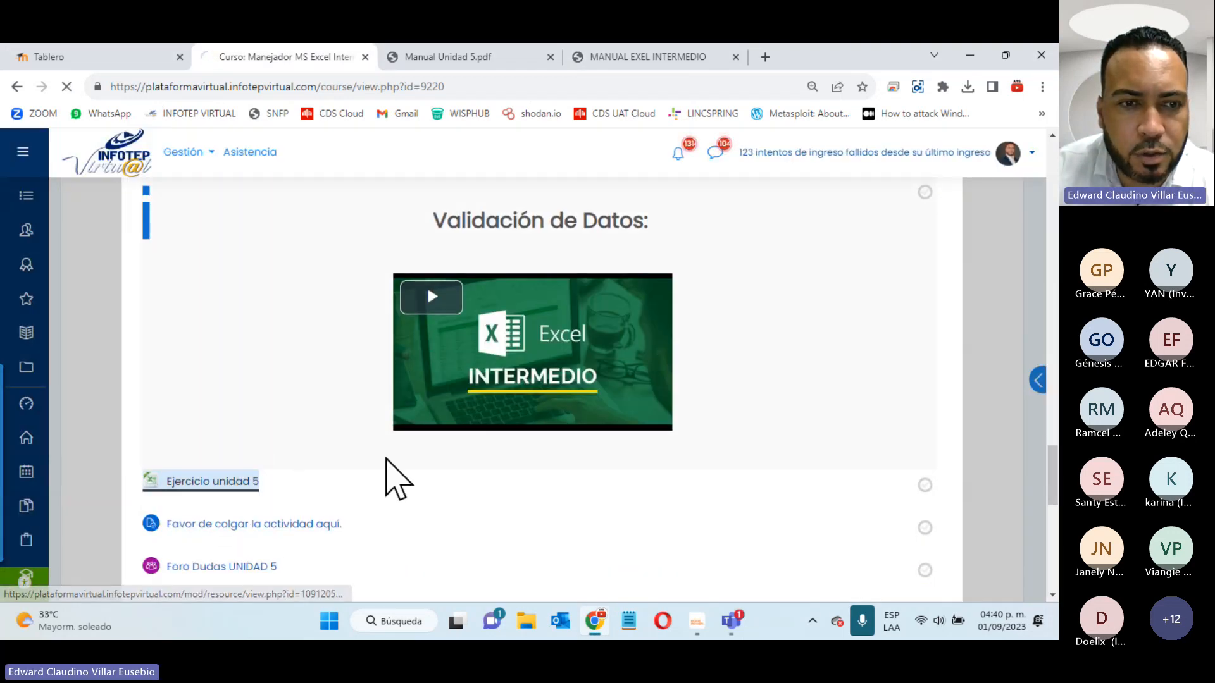
scroll(393, 481, "down", 3)
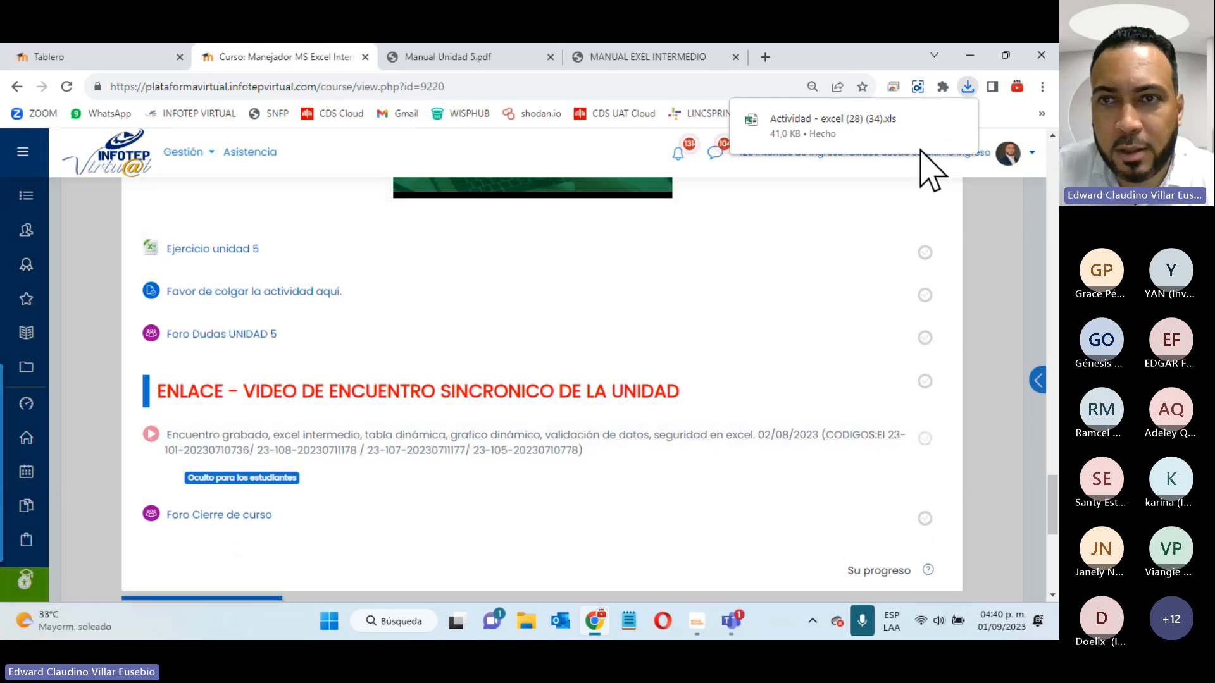
left_click(837, 121)
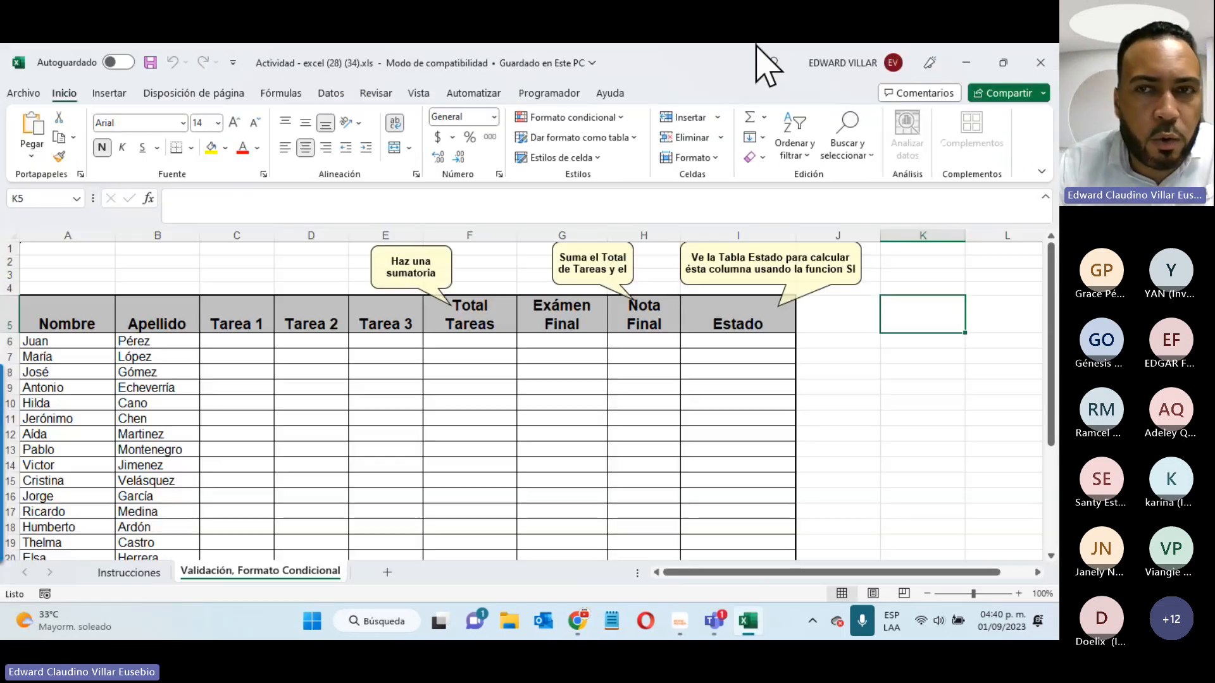
- Scroll over the student grade table and go to cell C6 under Tarea 1
scroll(264, 415, "down", 2)
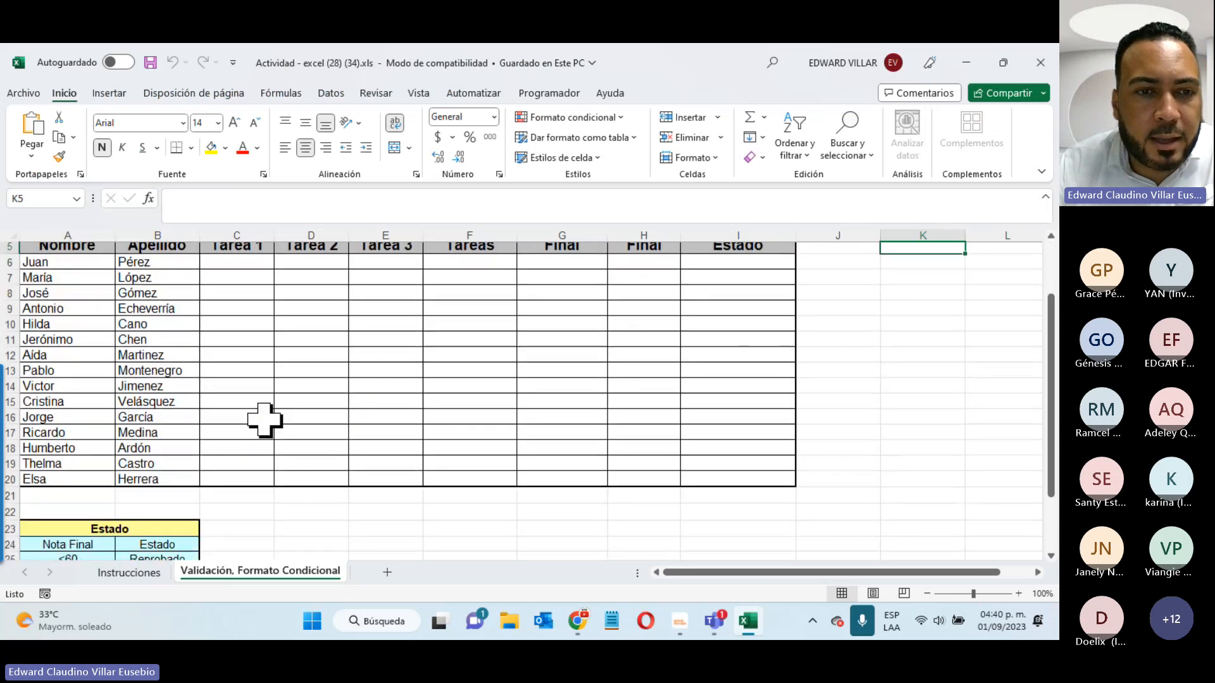
scroll(263, 415, "up", 2)
scroll(291, 466, "down", 1)
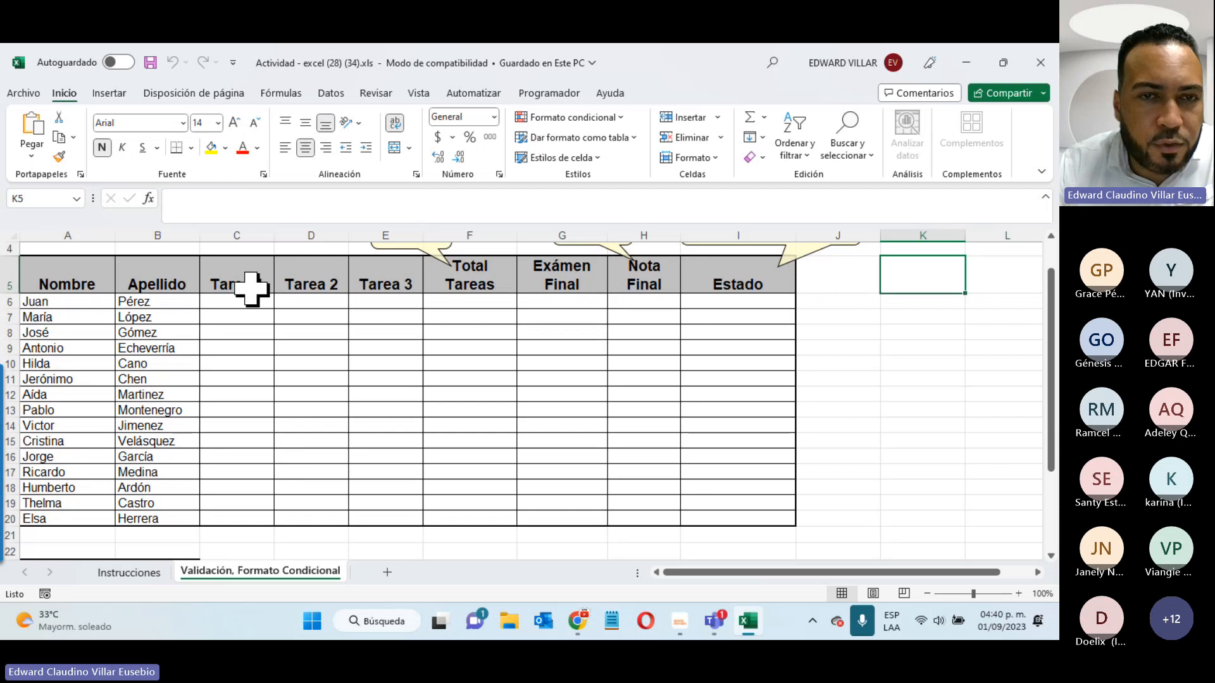
scroll(251, 297, "up", 1)
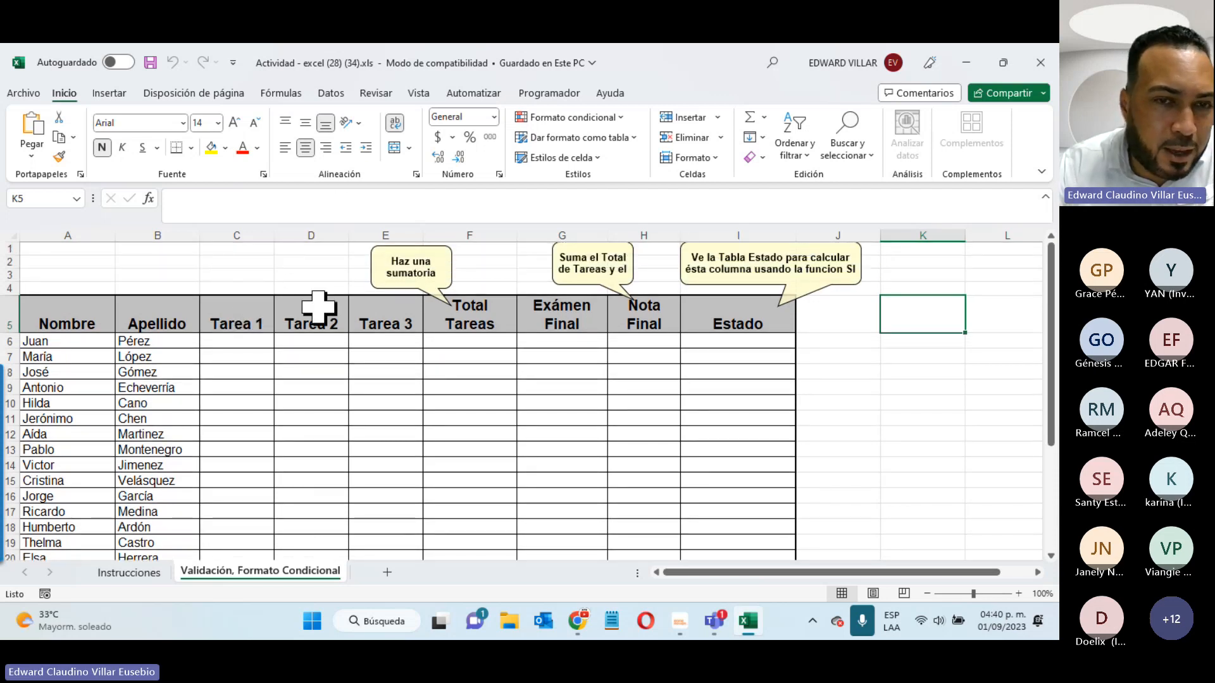
left_click(244, 342)
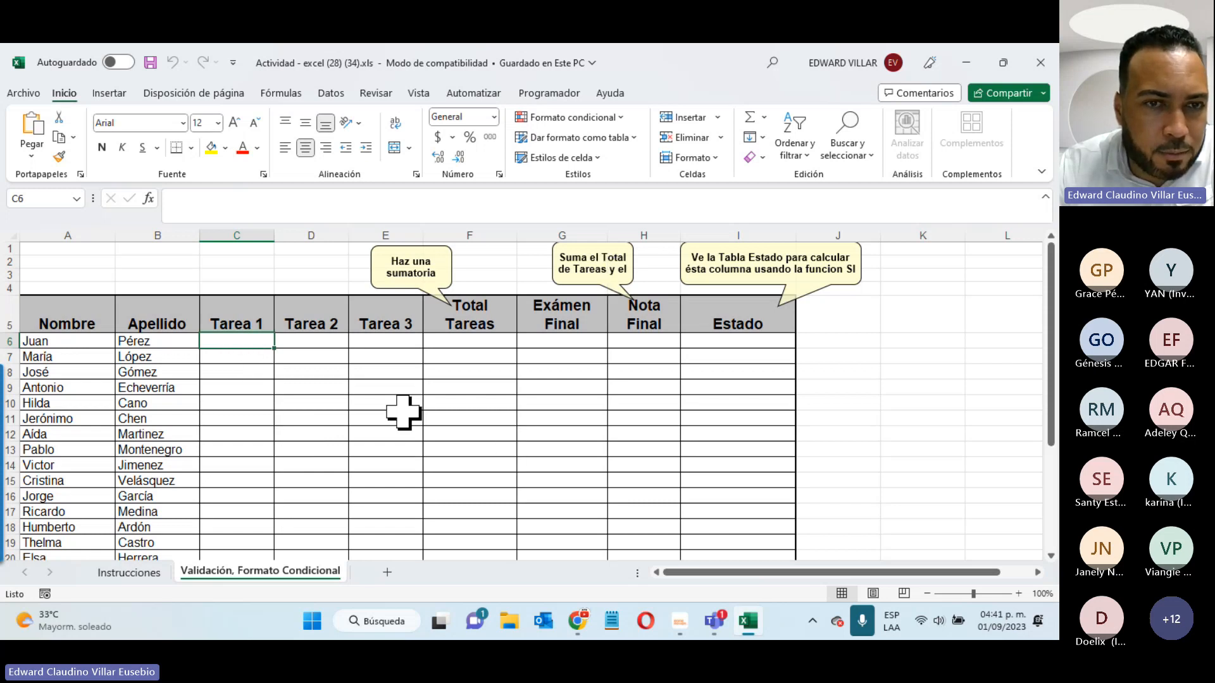
- Select the Tarea 1–3 score cells C6:E20, then switch to the Instrucciones sheet
left_click(954, 427)
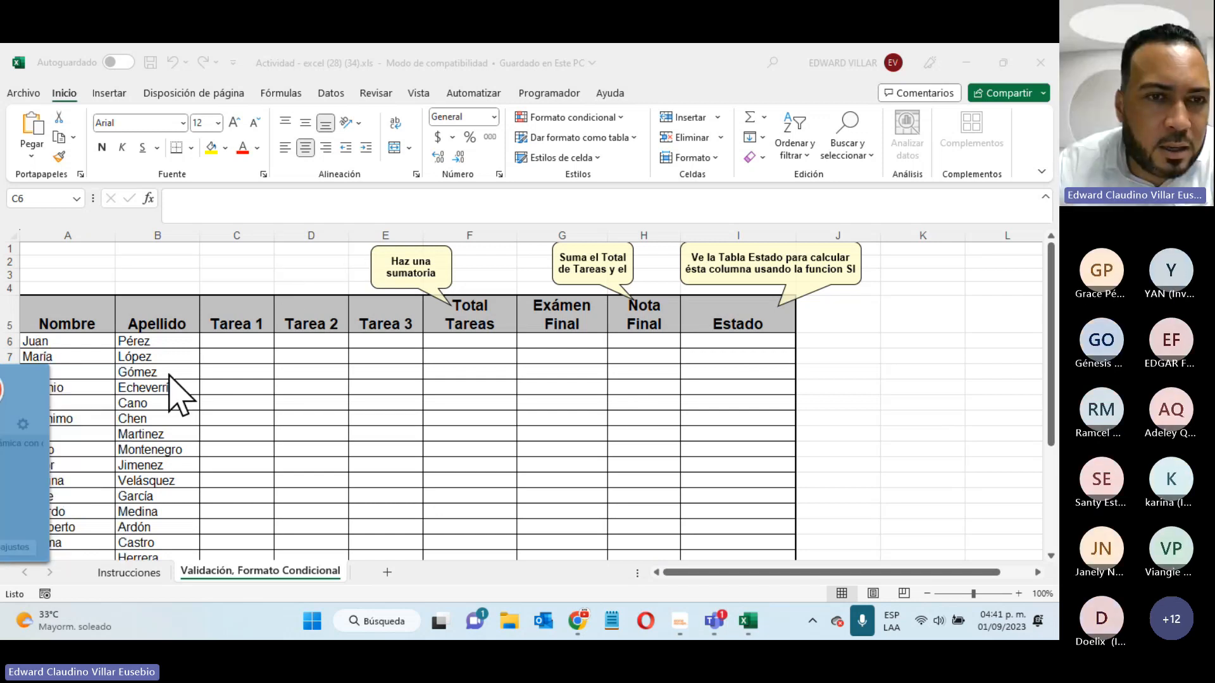
left_click(107, 576)
left_click_drag(233, 345, 393, 542)
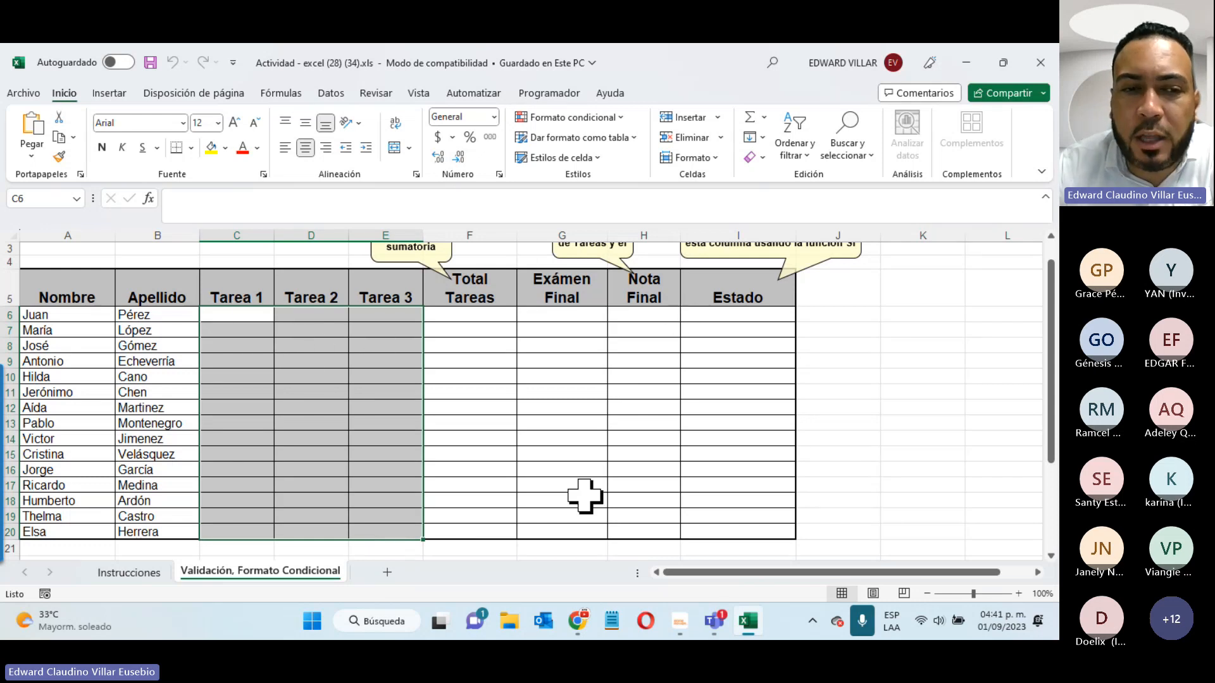
left_click(111, 573)
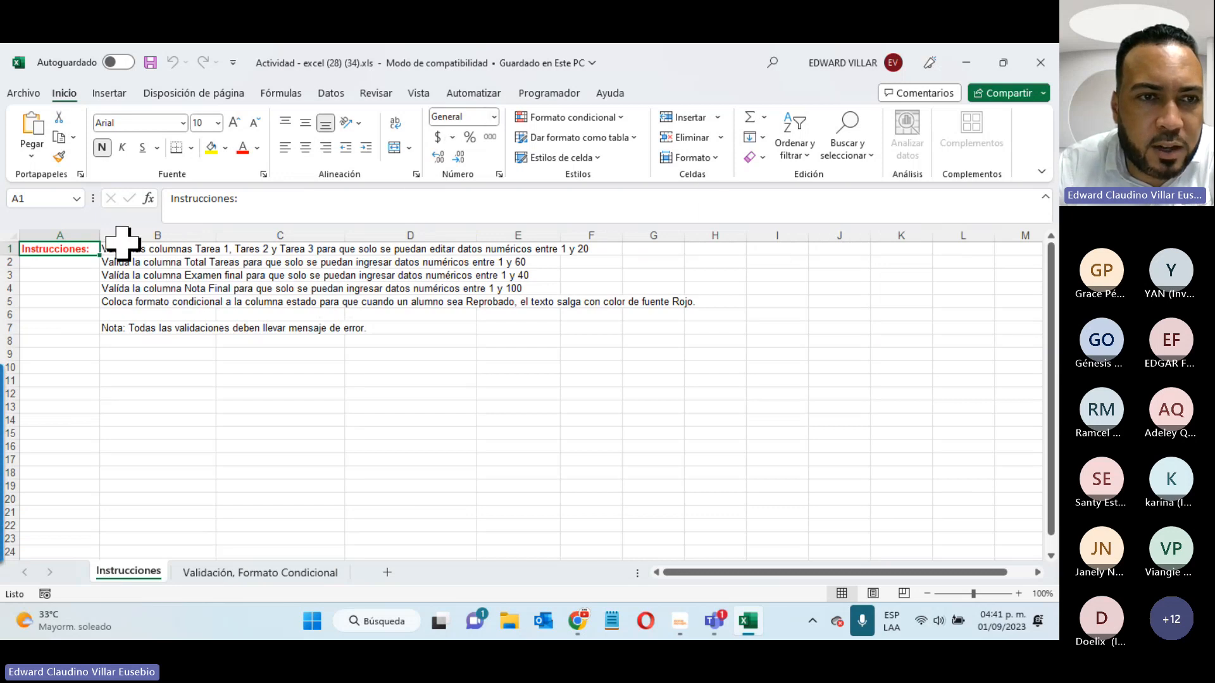
- Fill instruction lines B1:F1, B3:E3 and B5:H5 with yellow
left_click_drag(120, 248, 602, 244)
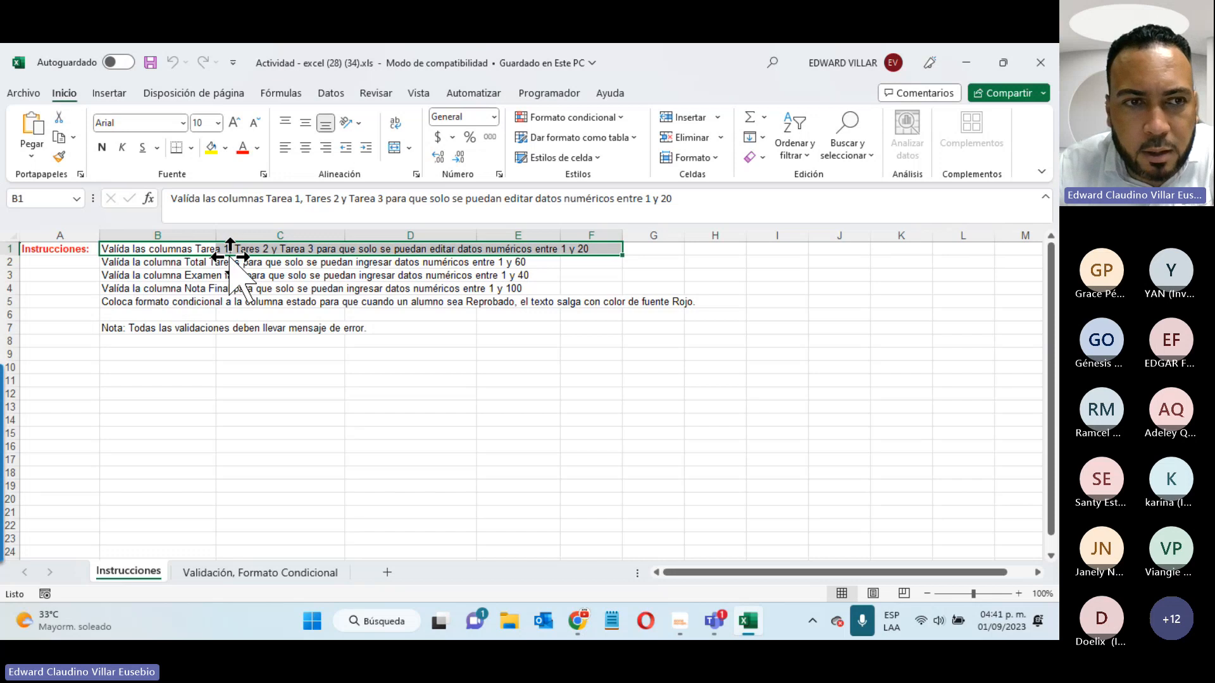
left_click(211, 149)
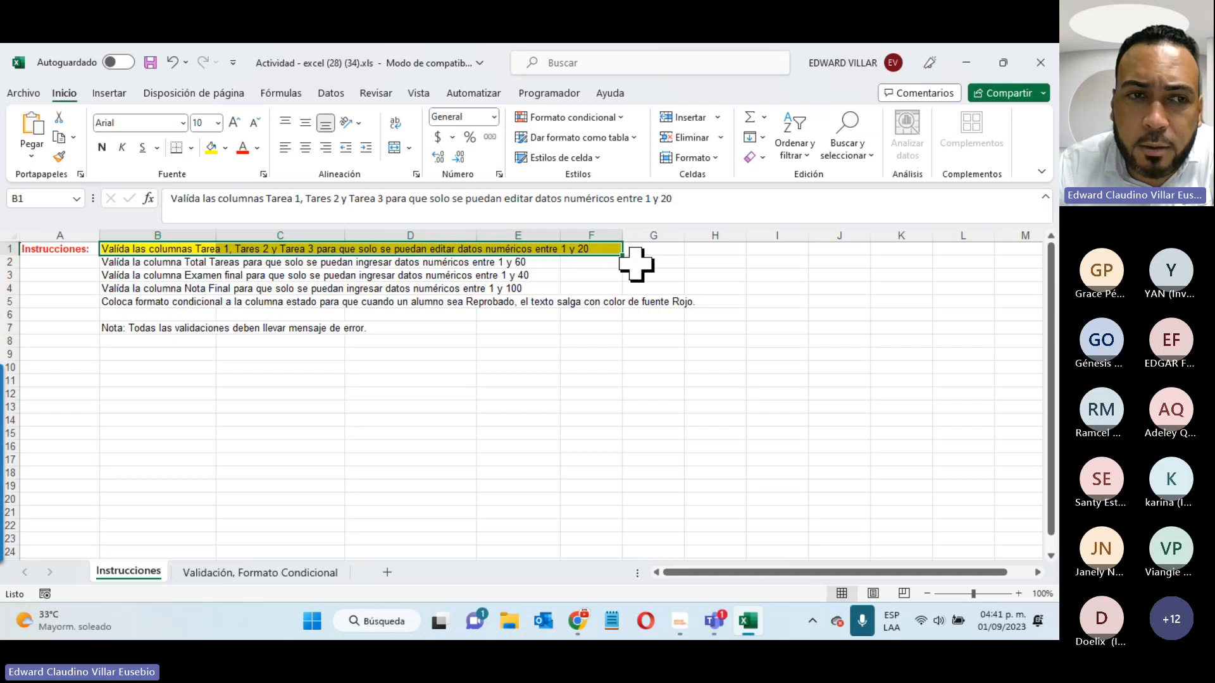
left_click(101, 277)
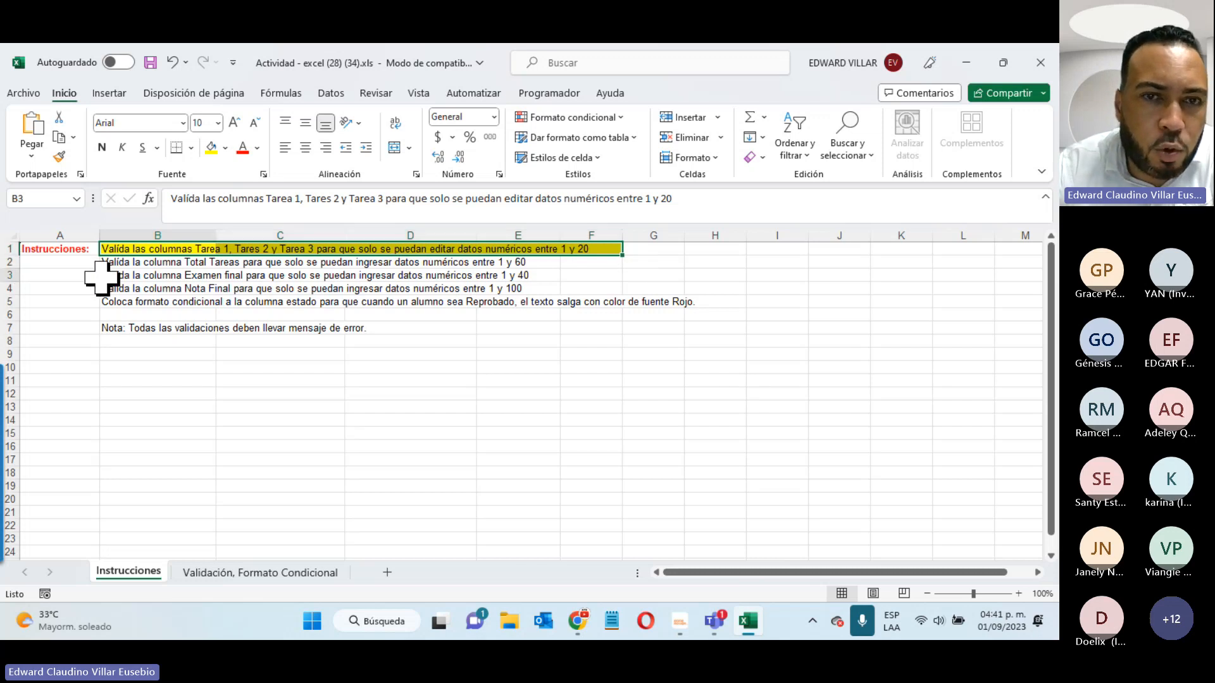
left_click_drag(102, 276, 537, 276)
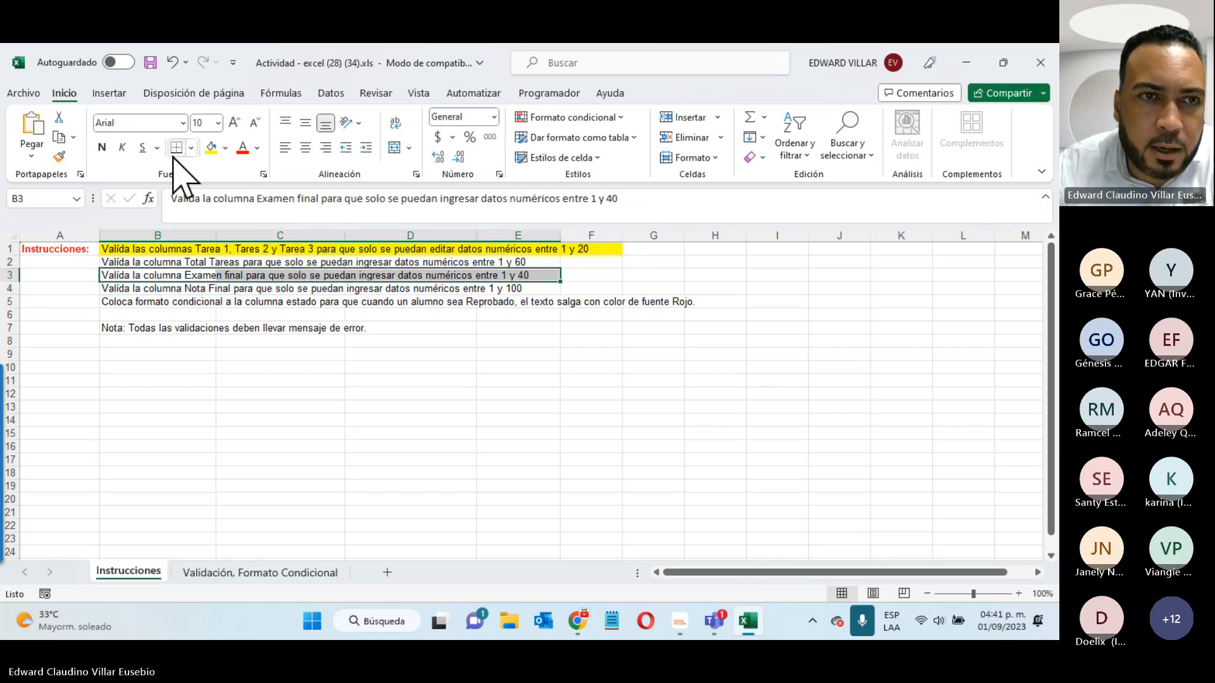
left_click(211, 147)
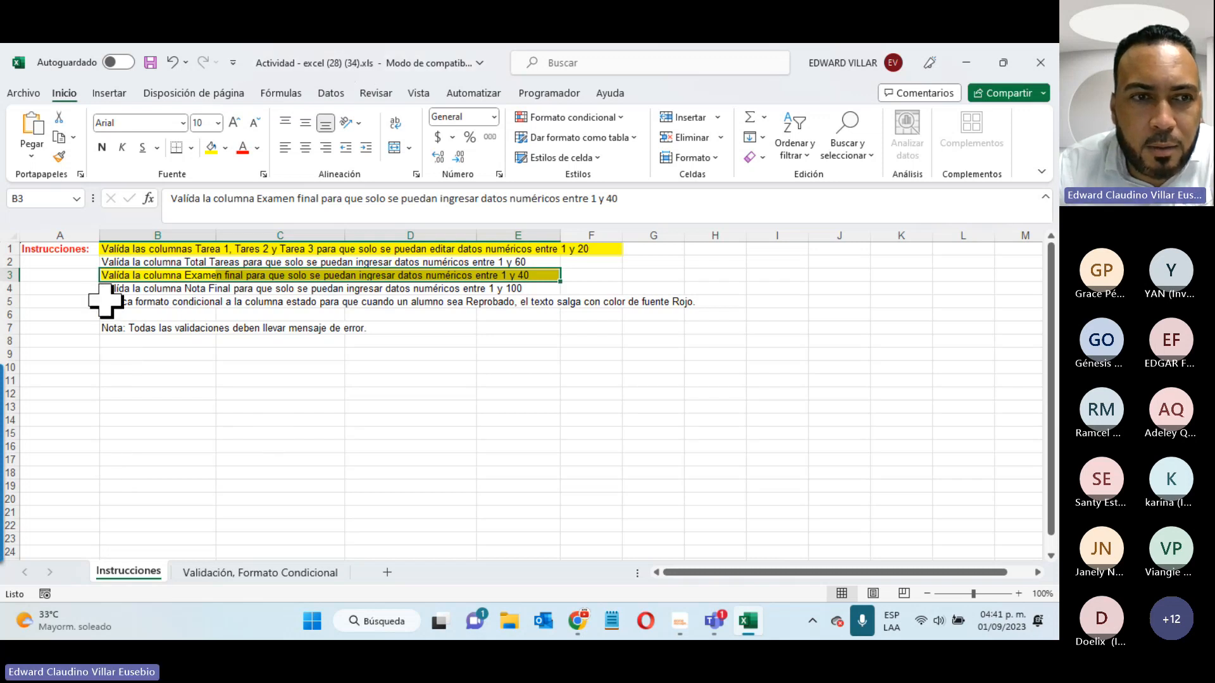
left_click_drag(111, 305, 695, 301)
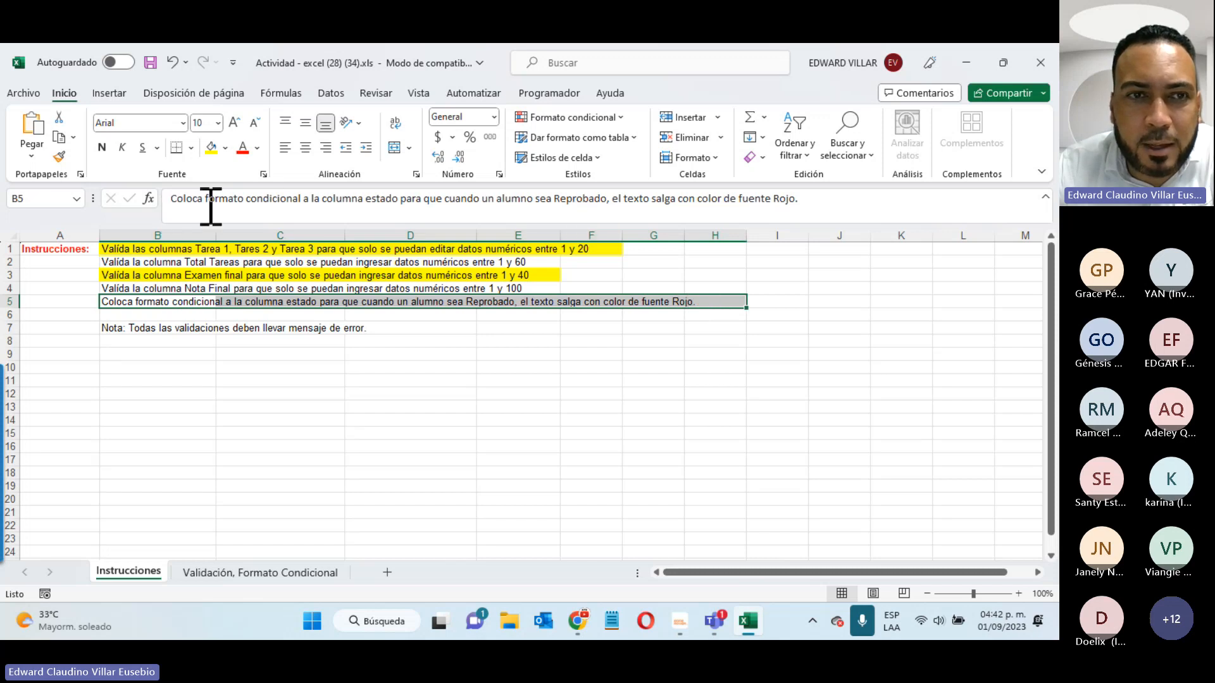
left_click(210, 149)
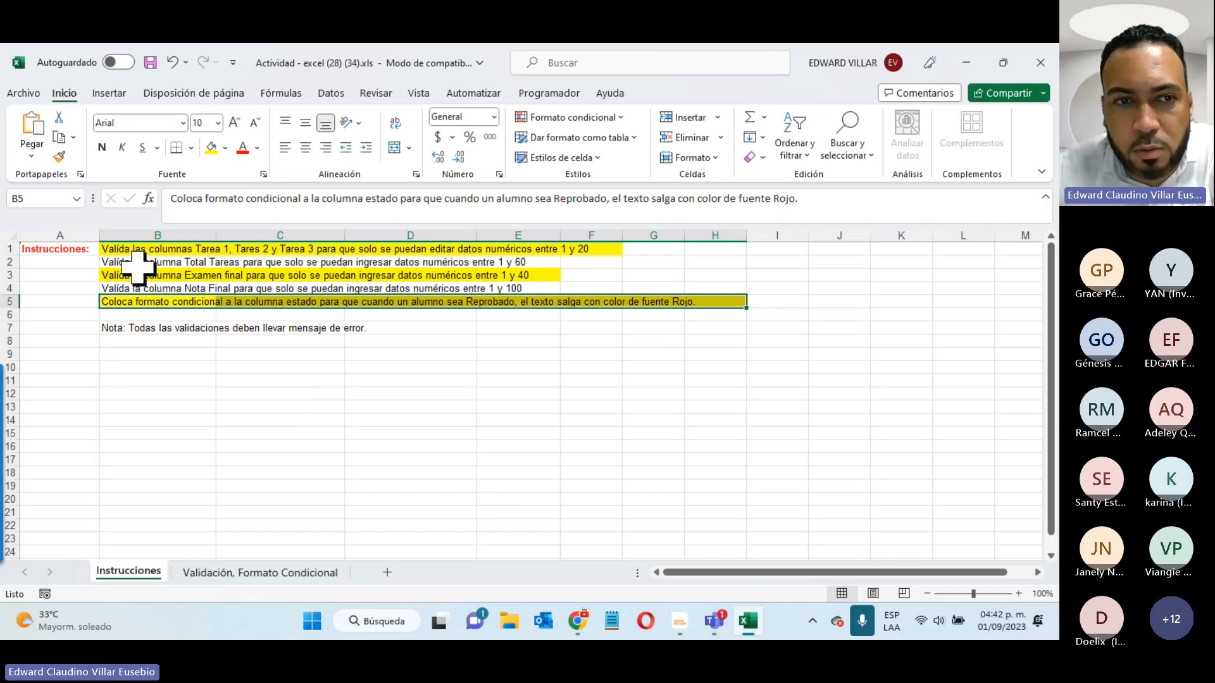
- Look over instruction lines B2:E2 and B4:E4, then return to the Validación, Formato Condicional sheet
left_click_drag(104, 262, 551, 262)
left_click_drag(130, 288, 556, 289)
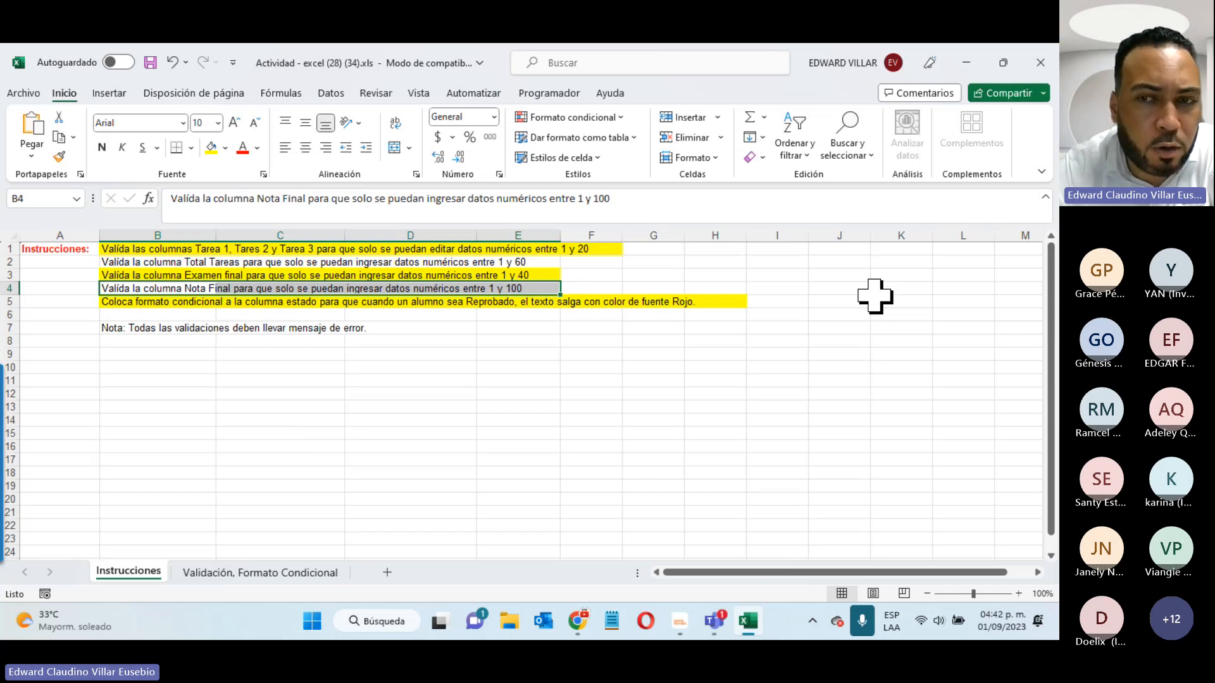
left_click(591, 435)
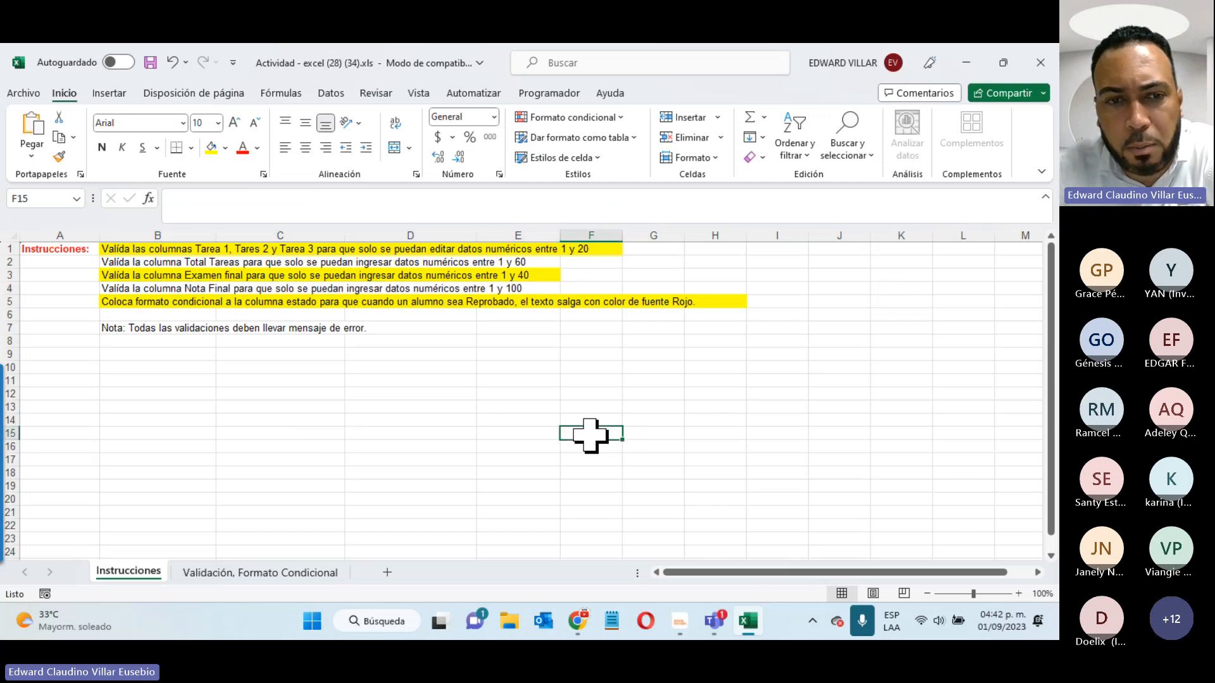
left_click(285, 577)
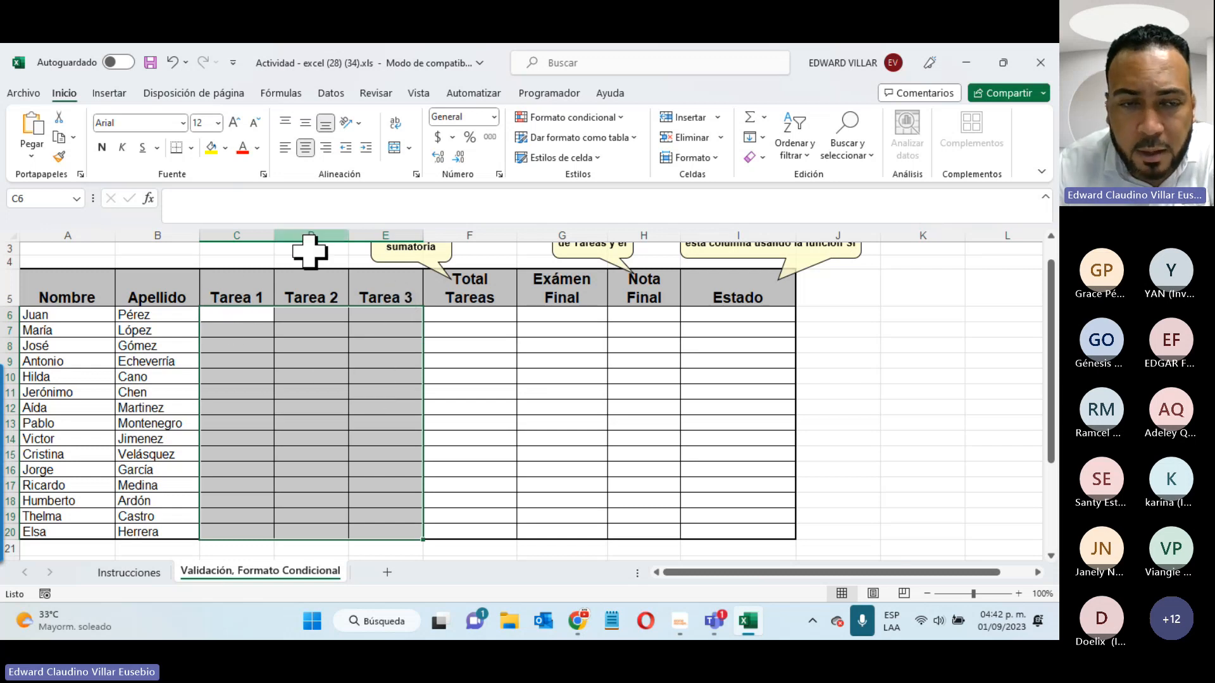
left_click(143, 573)
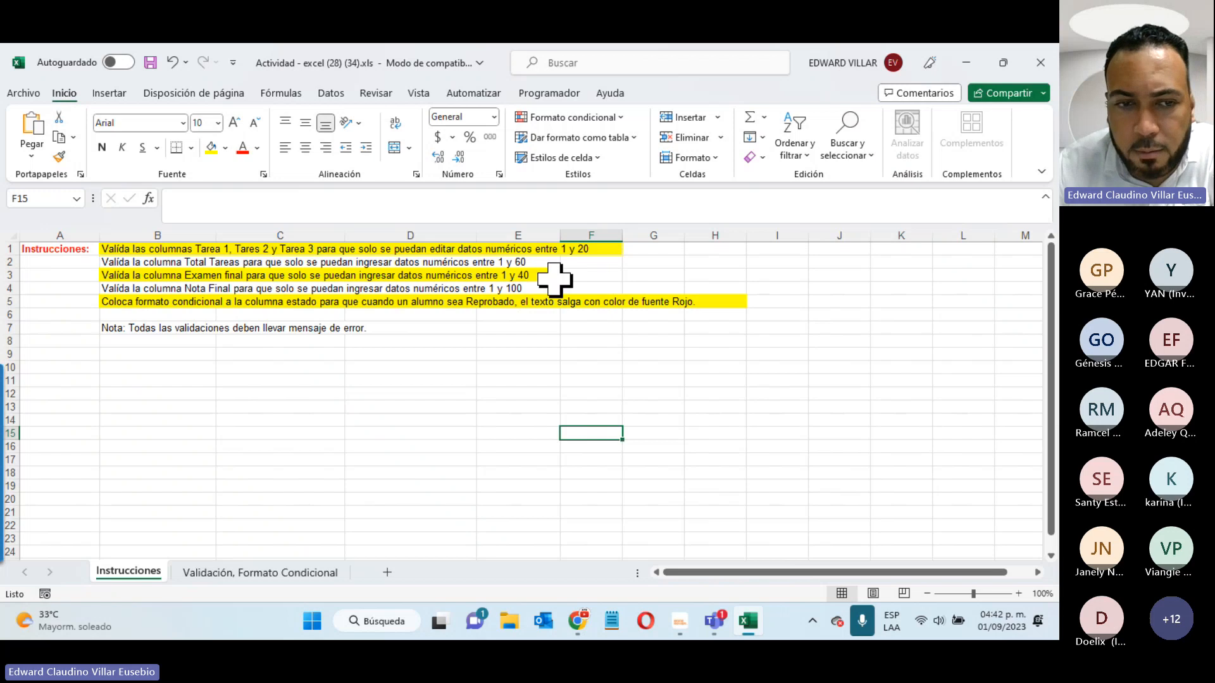
left_click(277, 573)
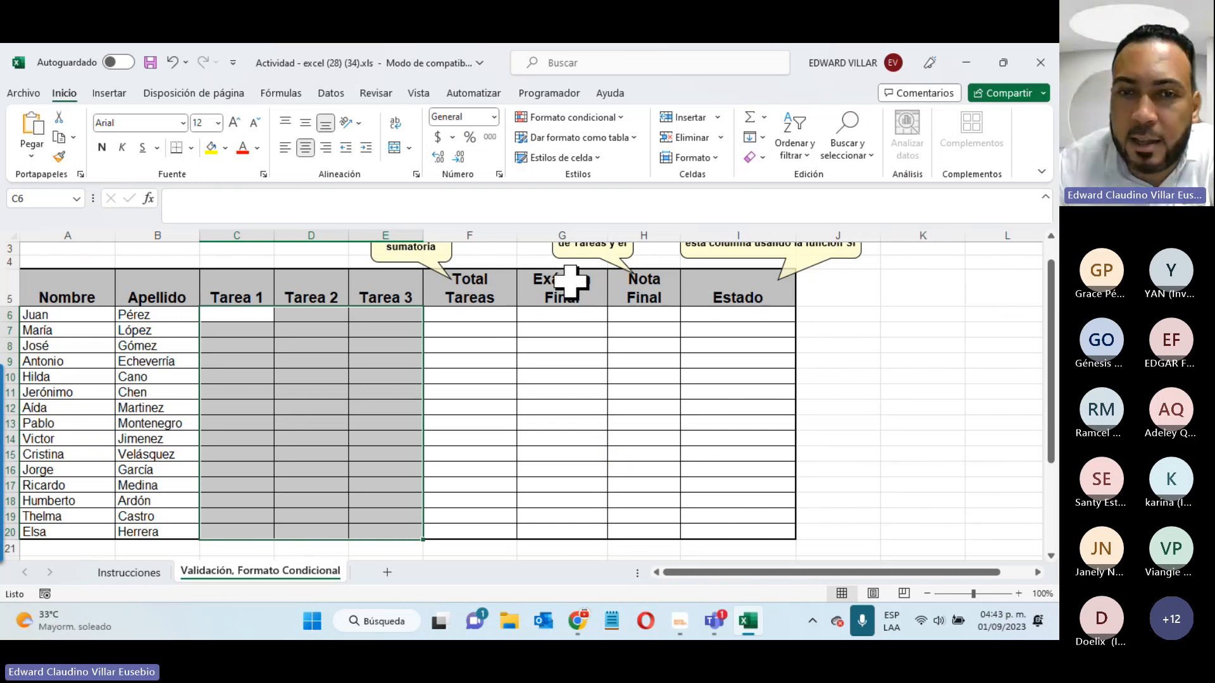
left_click(129, 573)
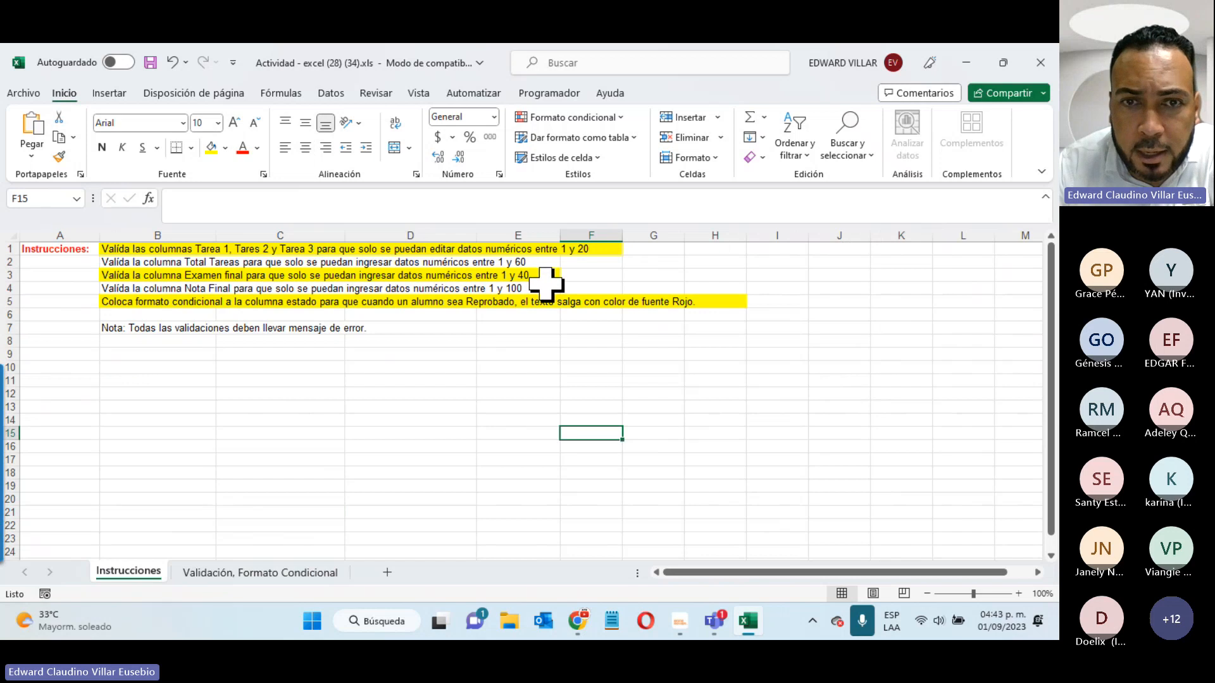
left_click(331, 574)
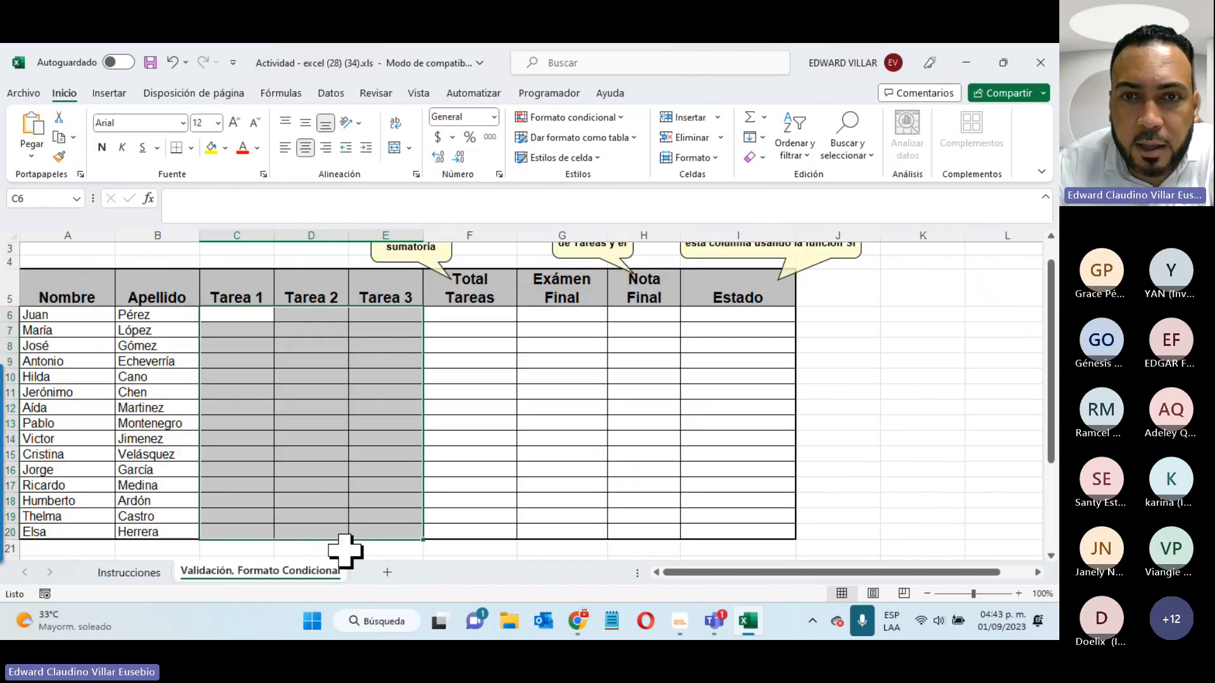
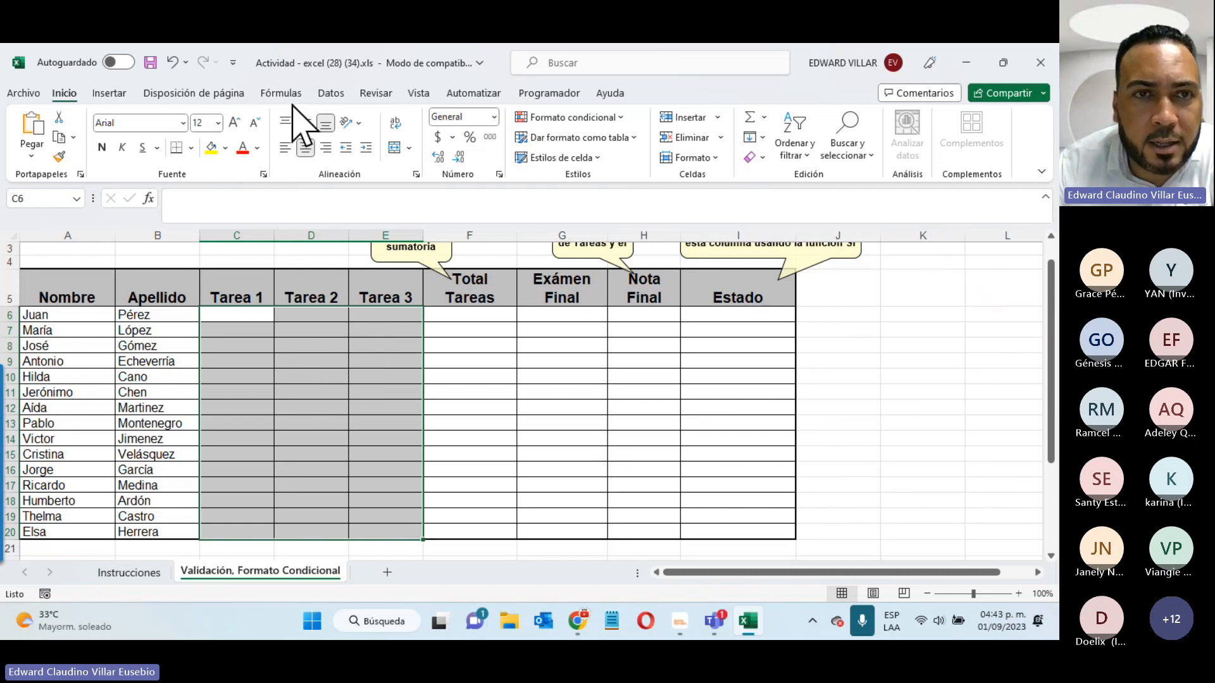
- Open Data Validation for the selected grade cells C6:E20 and move the dialog lower
left_click(330, 94)
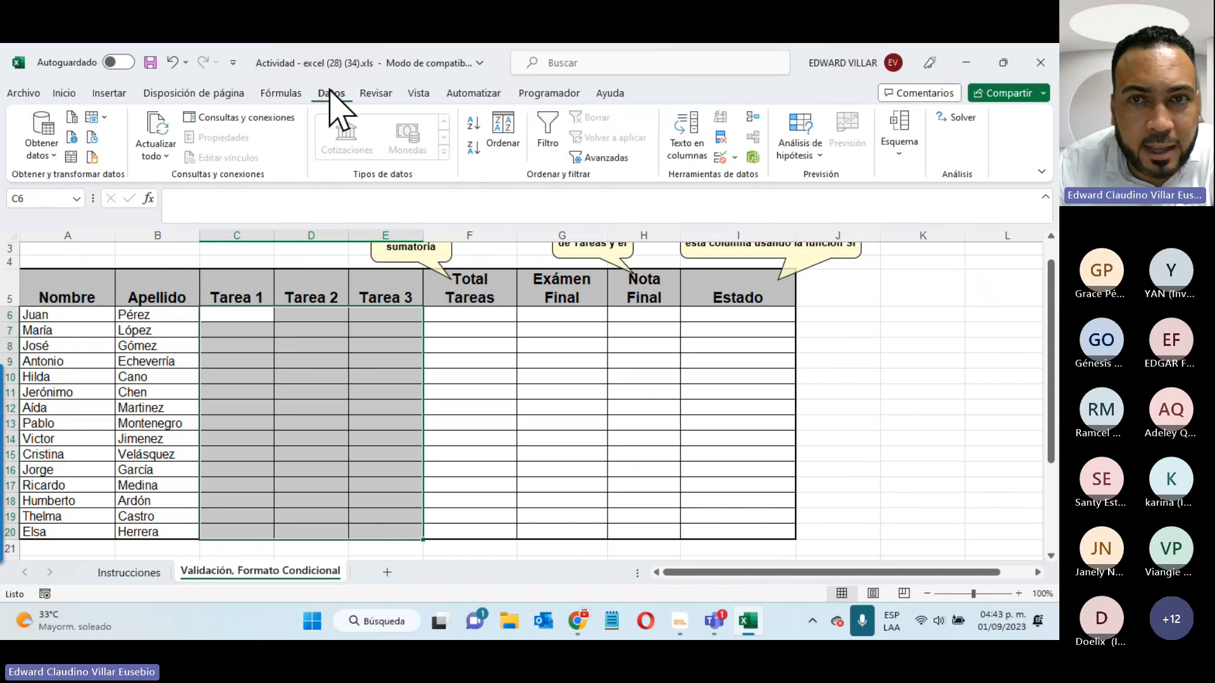
left_click(721, 158)
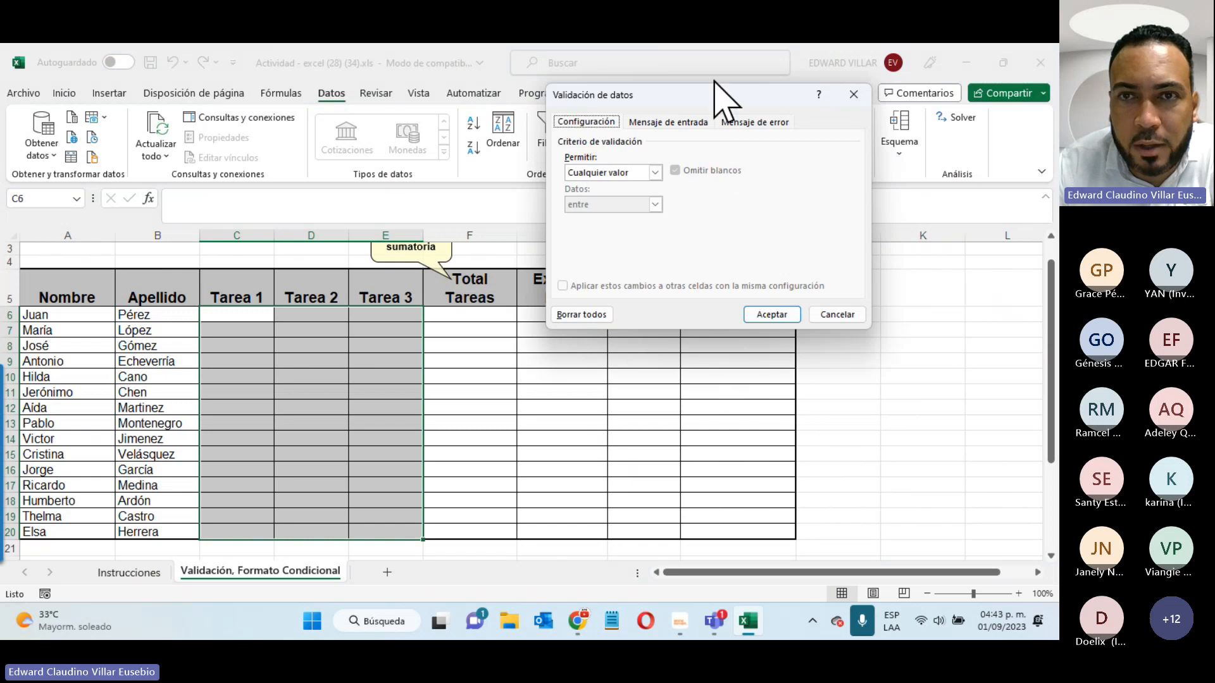
left_click_drag(713, 95, 608, 313)
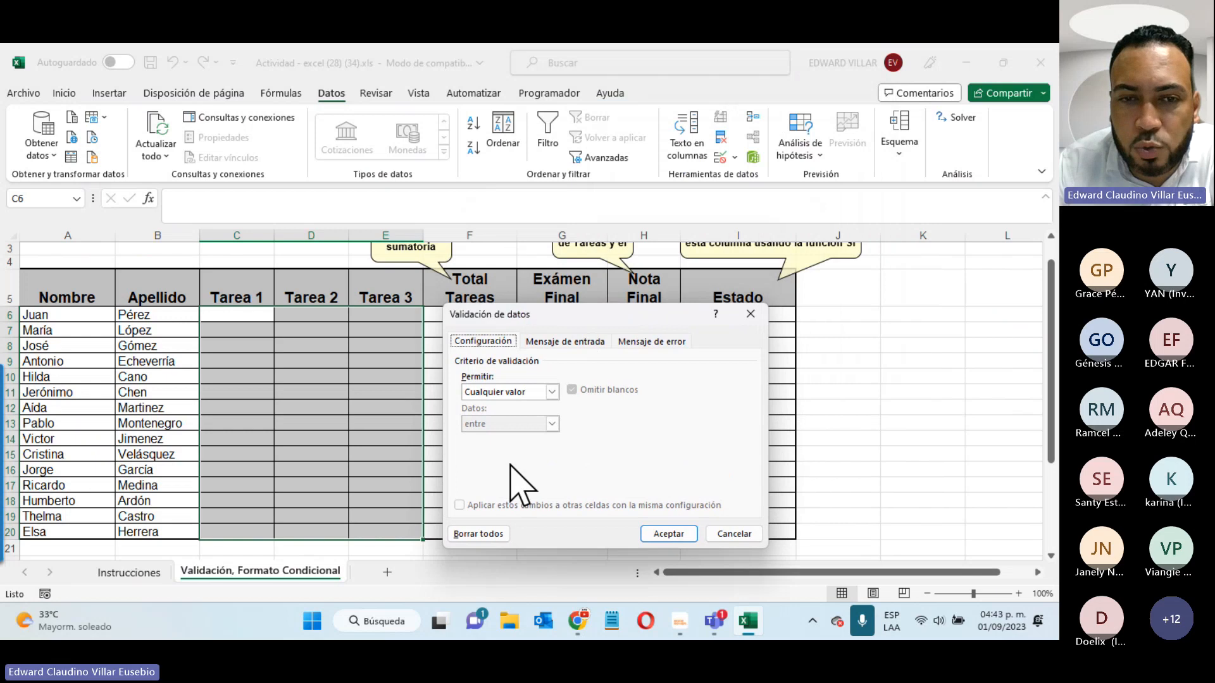
- Allow only whole numbers between a minimum of 1 and maximum of 20 in the Tarea cells
left_click(551, 392)
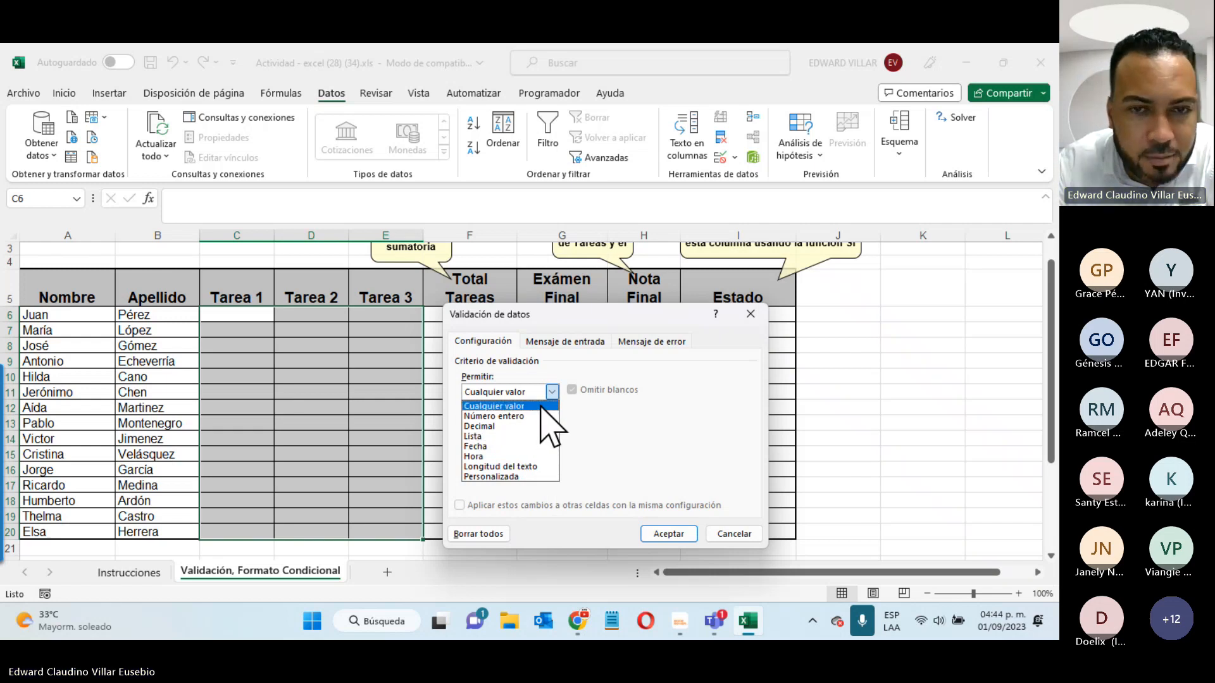
left_click(508, 417)
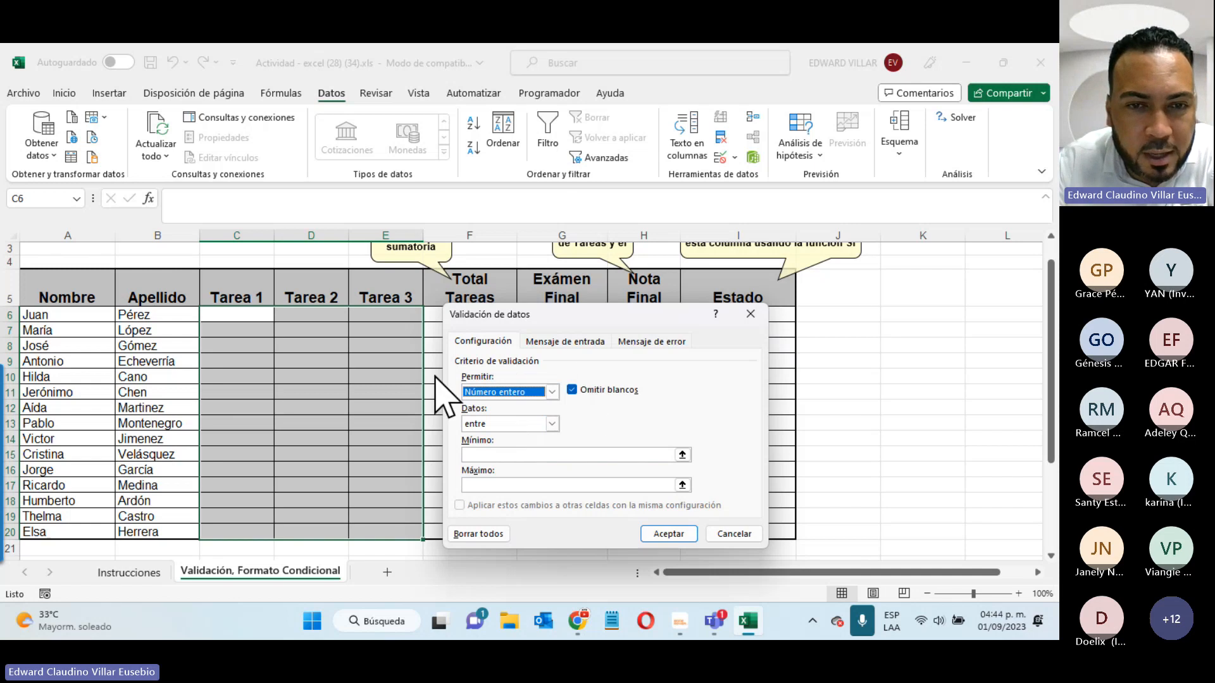
left_click(553, 425)
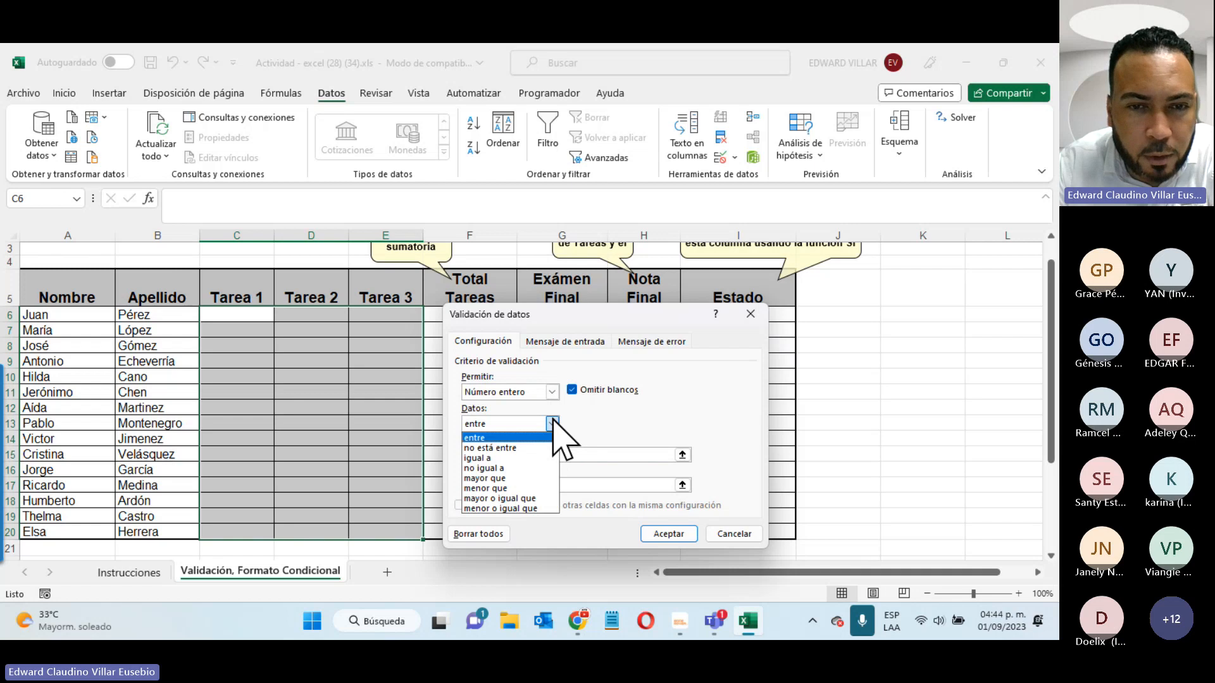
left_click(512, 479)
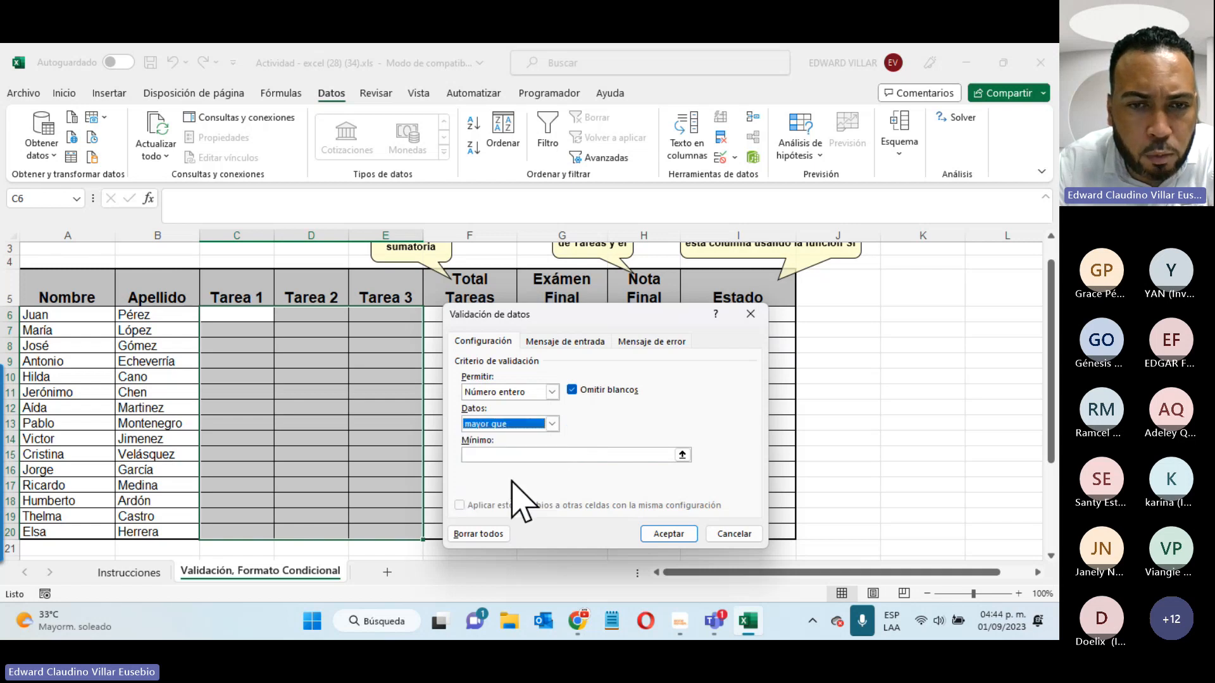
left_click(551, 424)
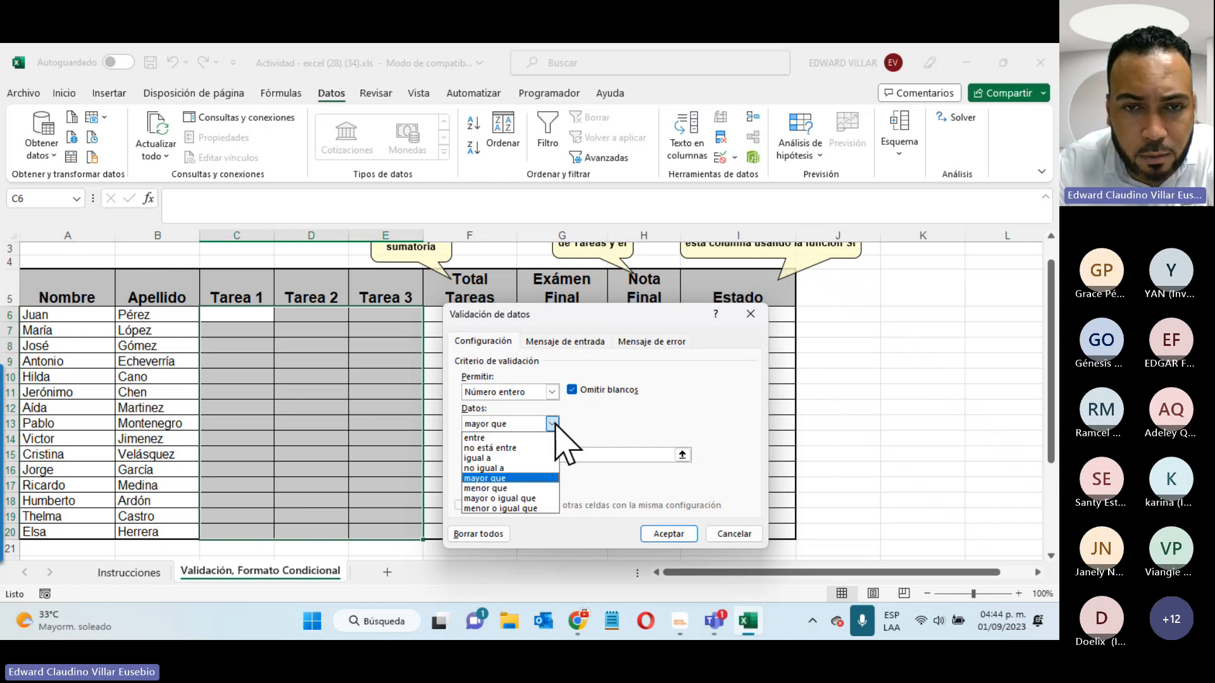
left_click(534, 439)
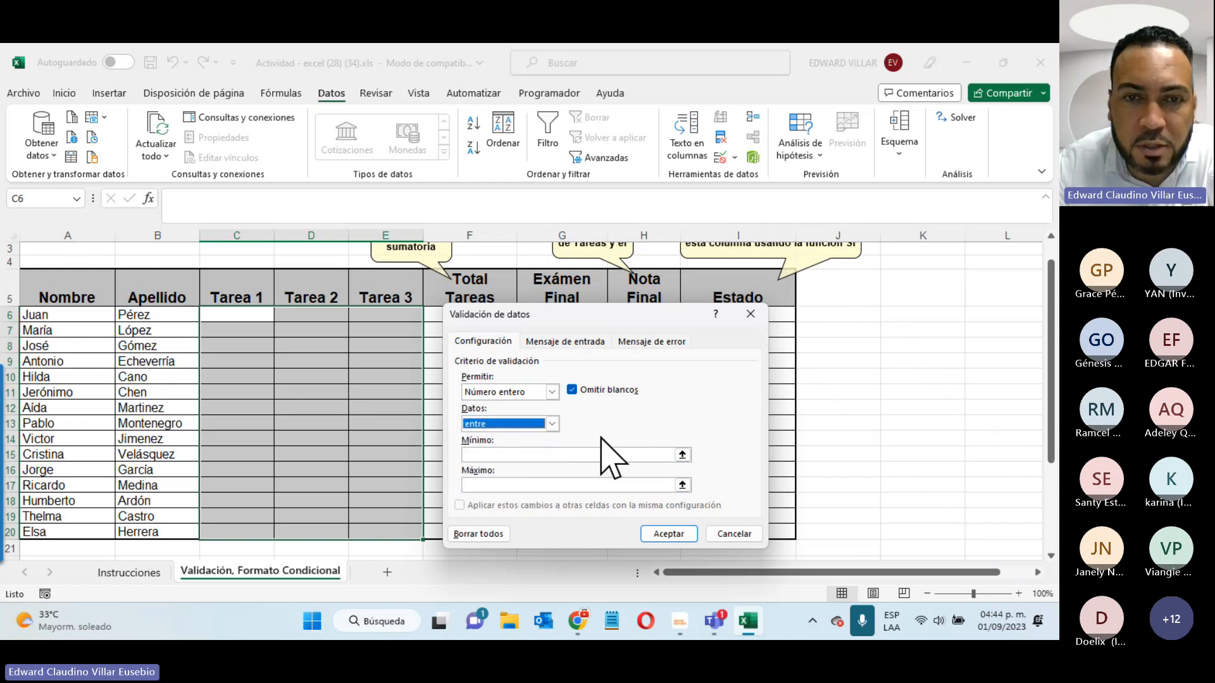
left_click(524, 454)
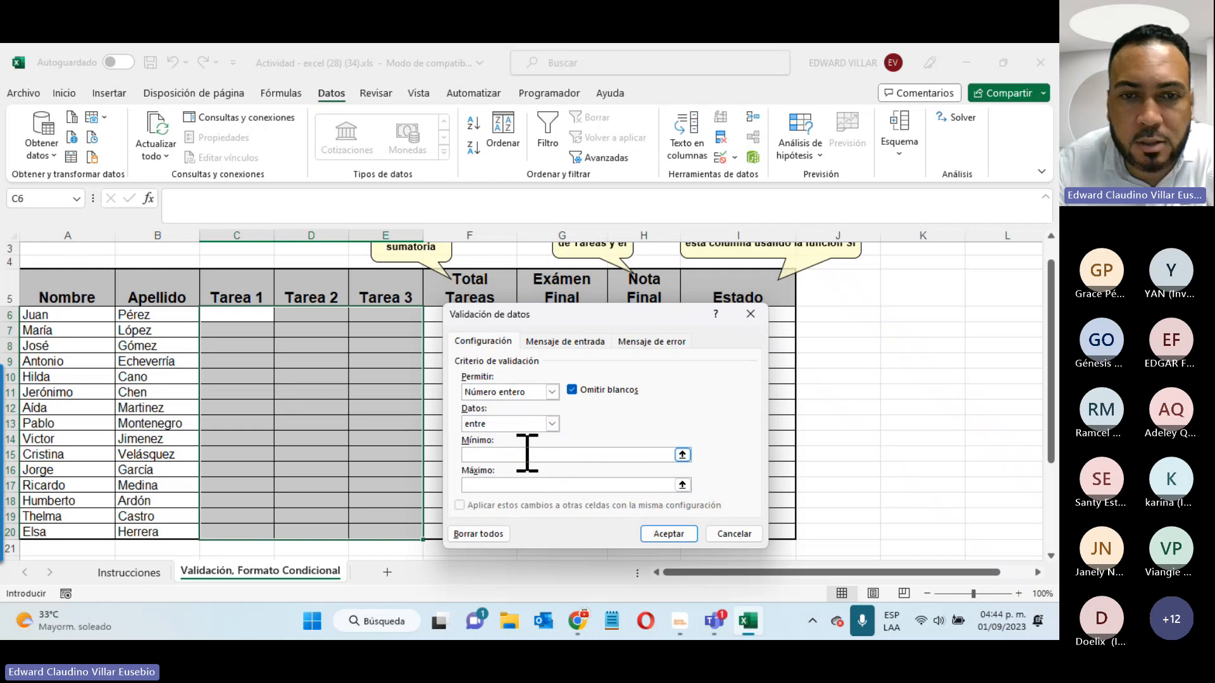
type("1")
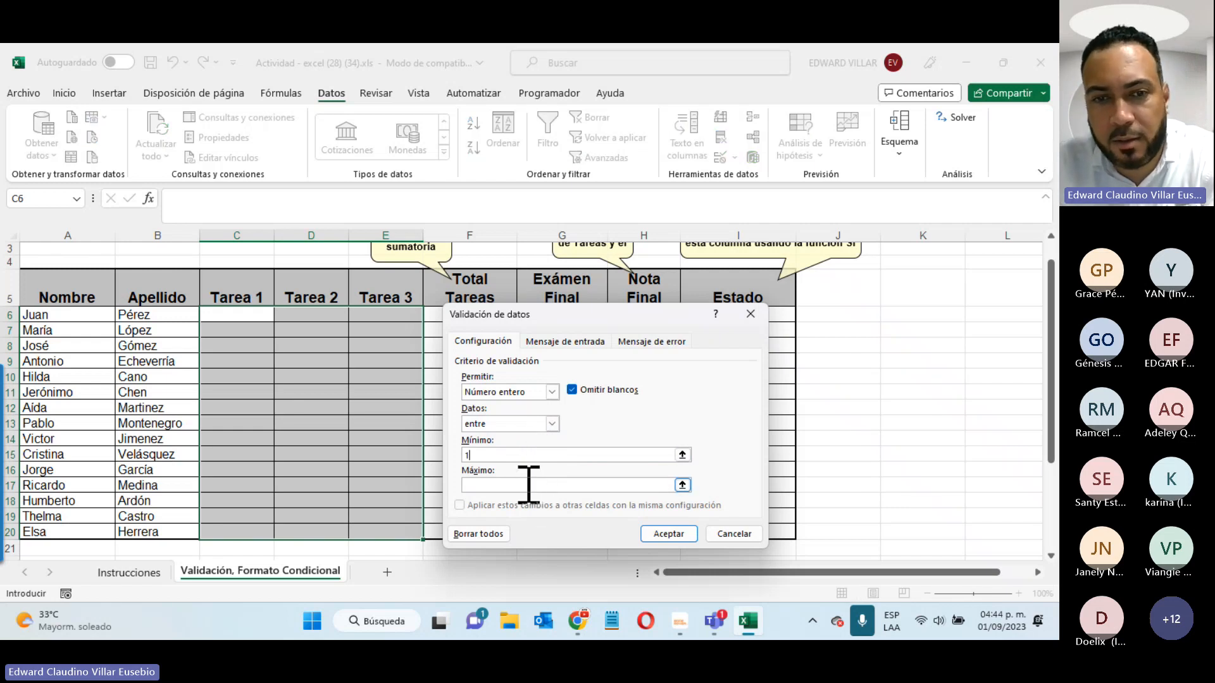
type("20")
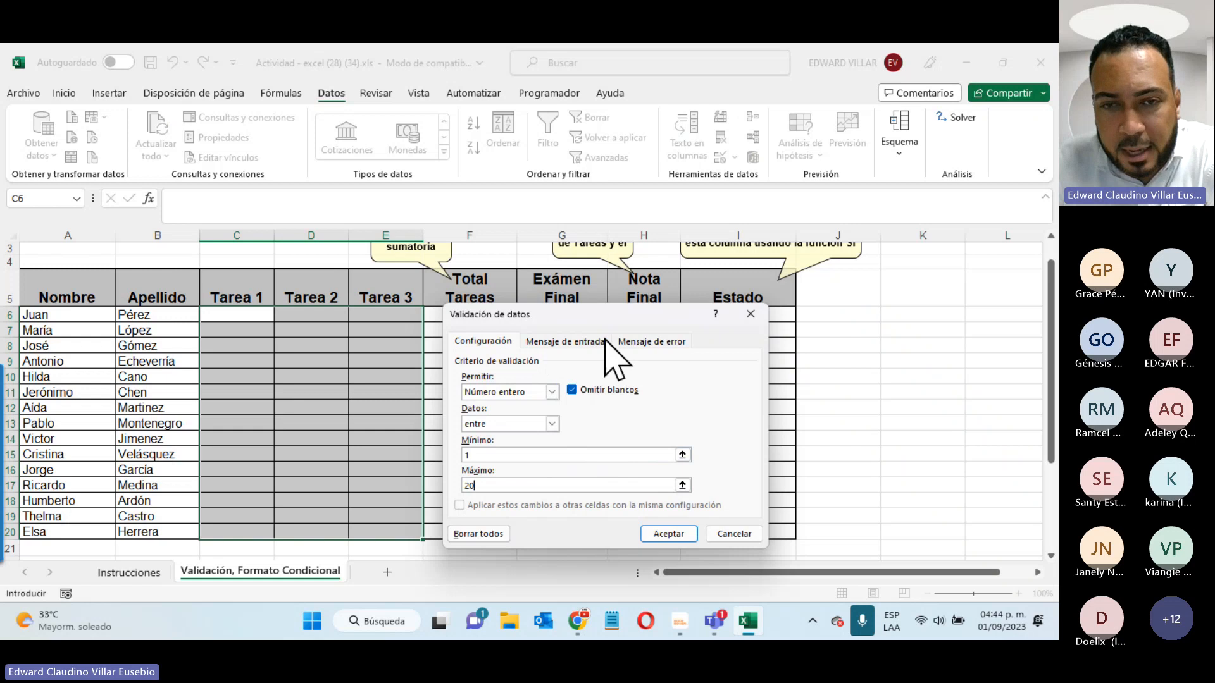
left_click(570, 341)
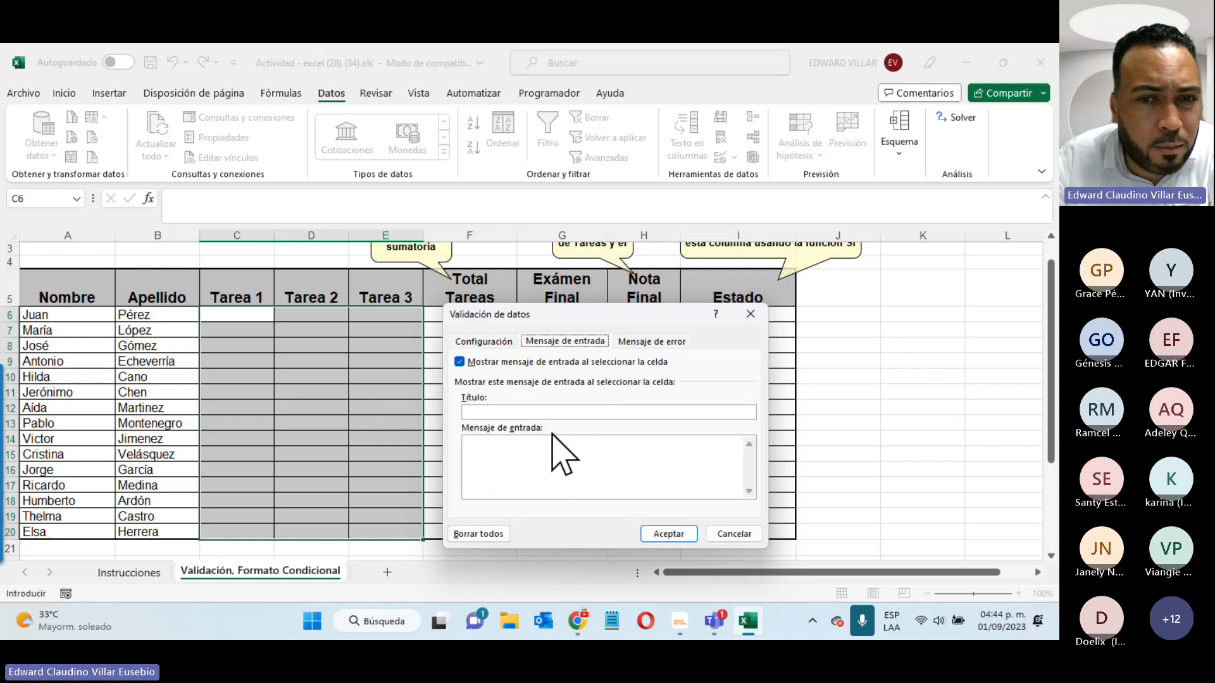
- Set the input message title to 'Valores Permitidos' with the text 'Entre 1 y 20.'
left_click(559, 412)
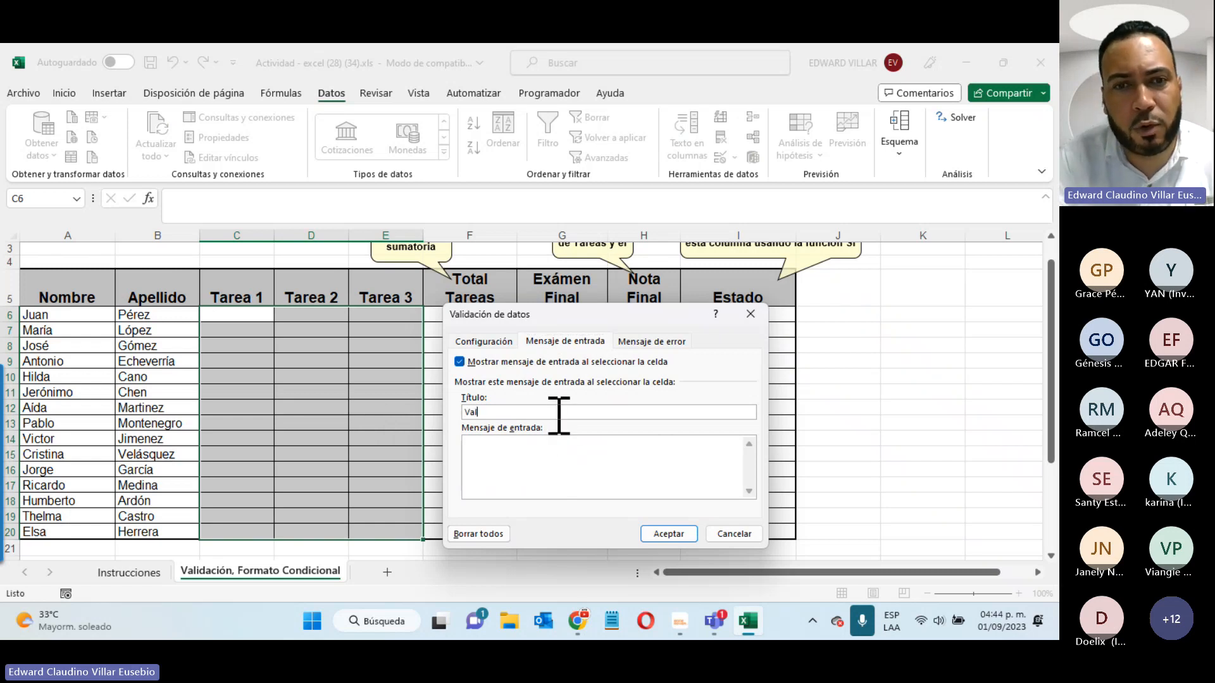
type("Valores Per")
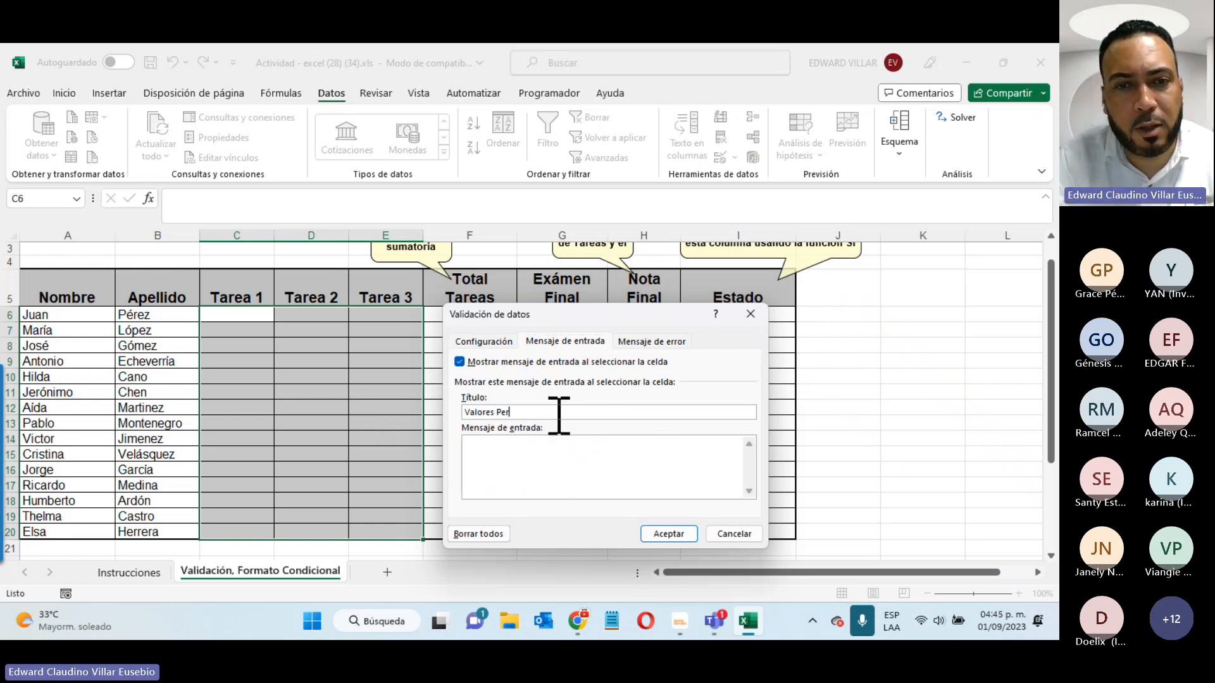
type("mitidos")
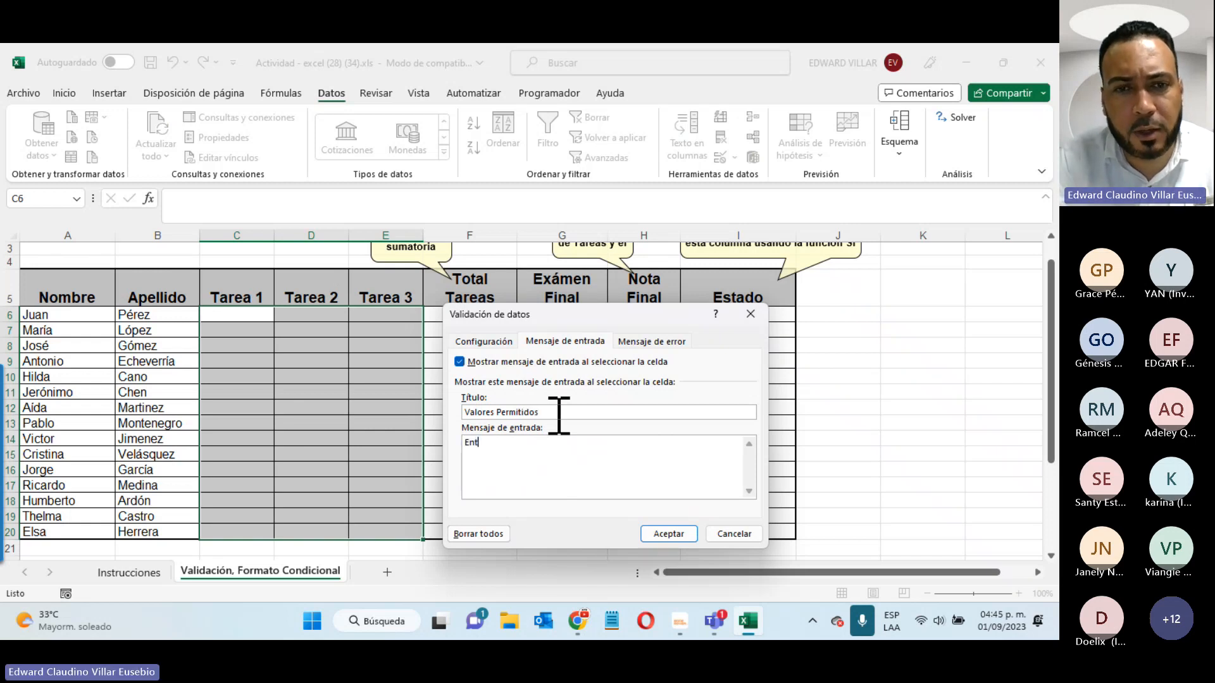
type("re 1 y 20")
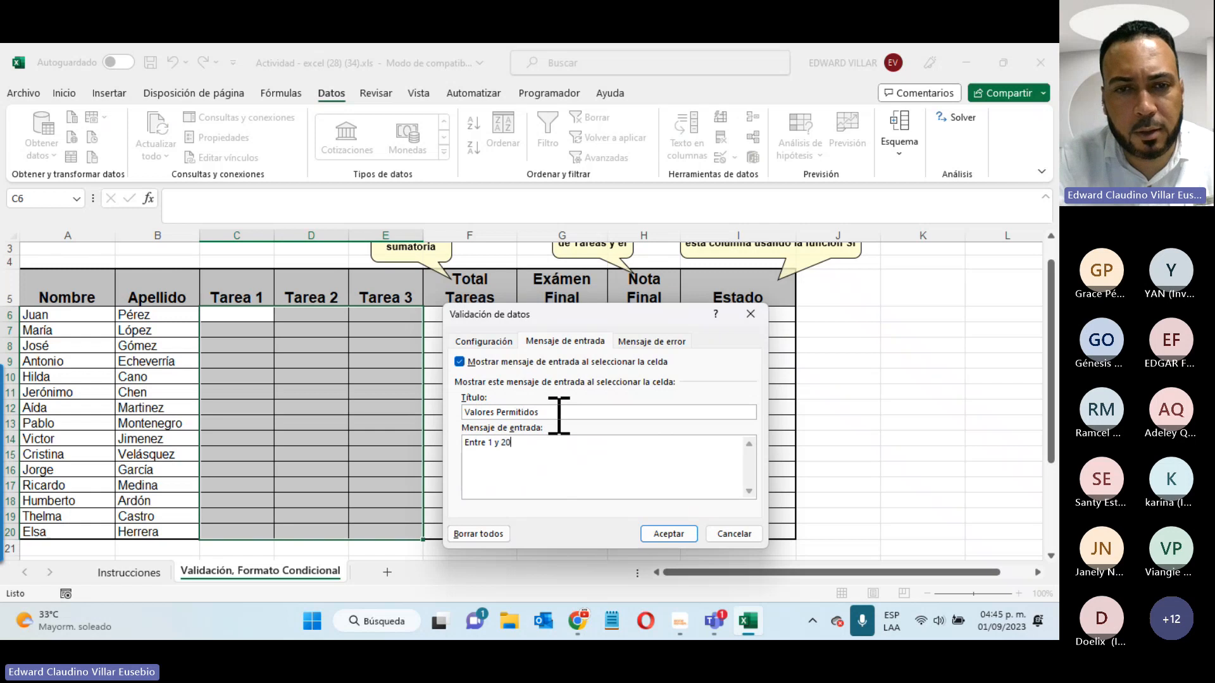
type(".")
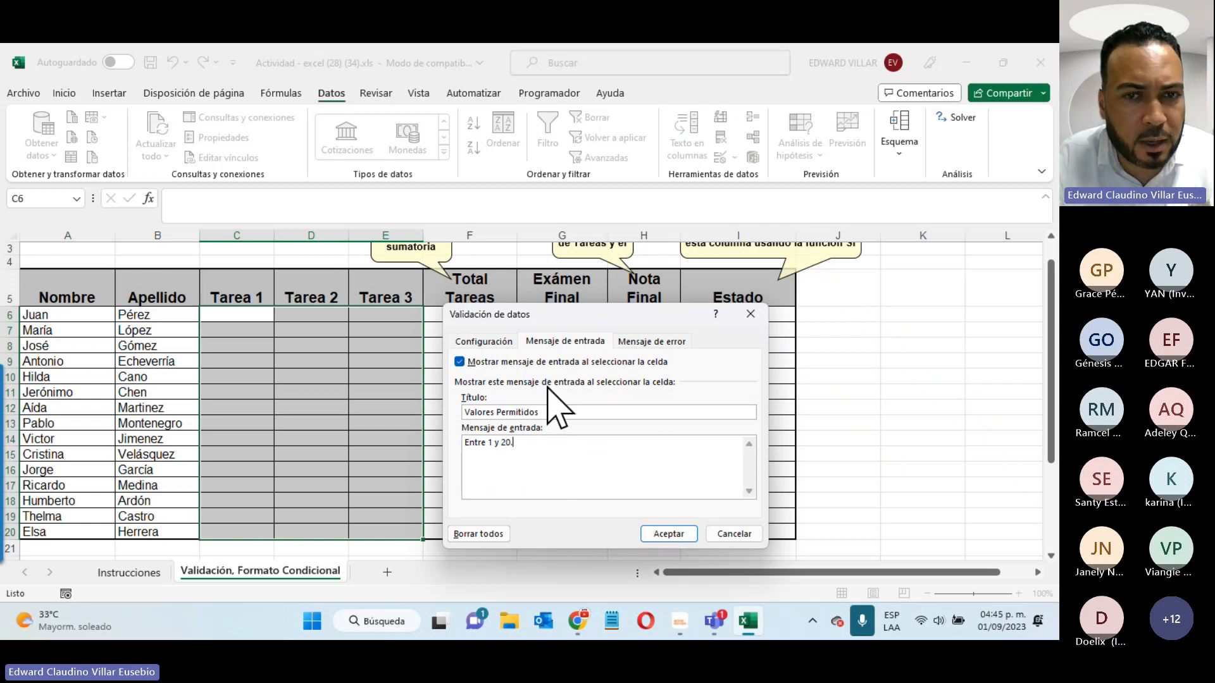
left_click(560, 413)
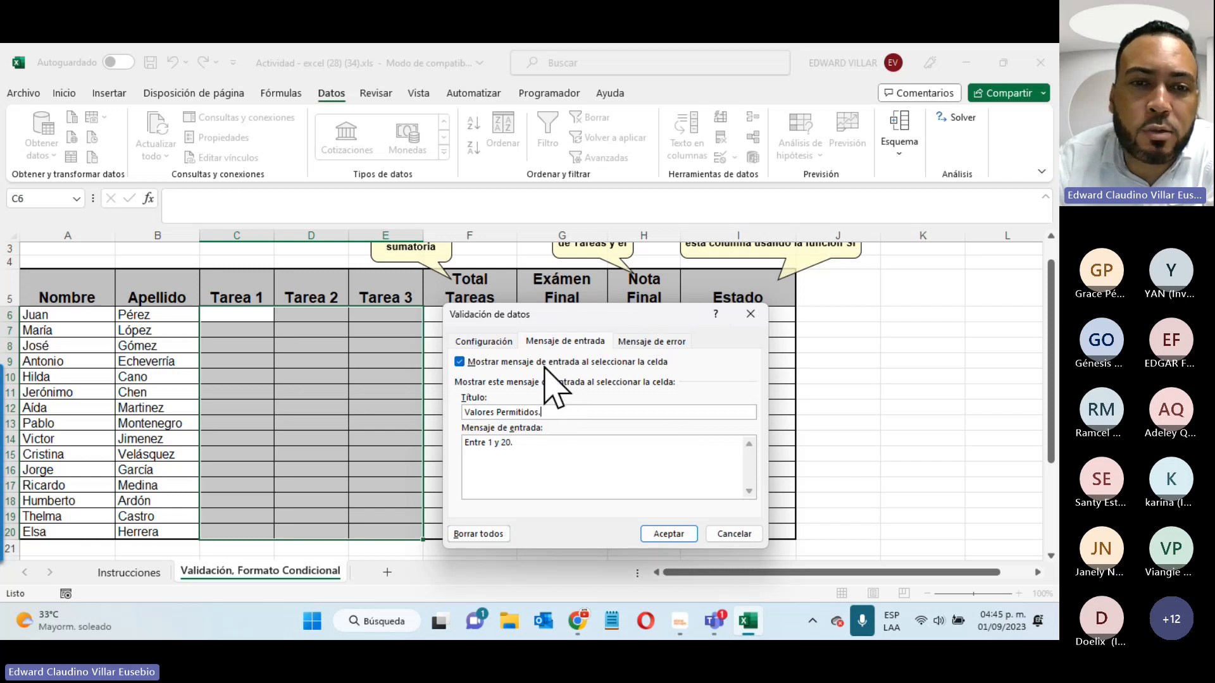
left_click(651, 342)
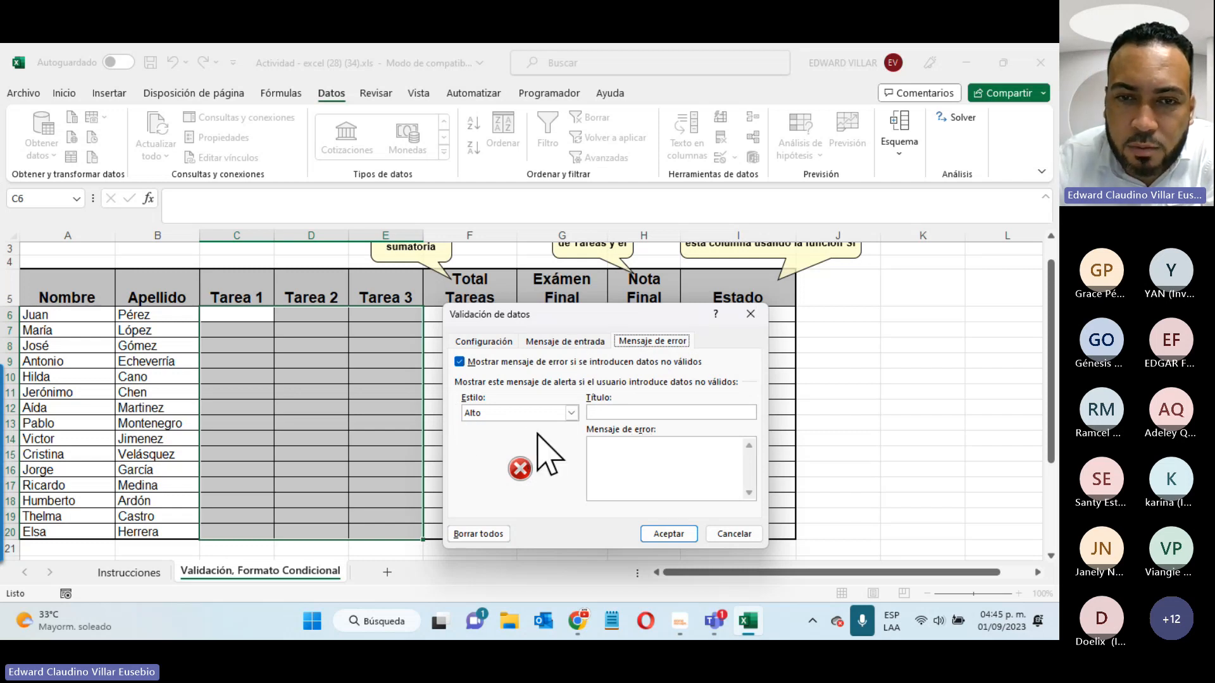
- Add an Alto error alert titled 'Error.' reading 'Valores no validos.' and apply the rule
left_click(572, 412)
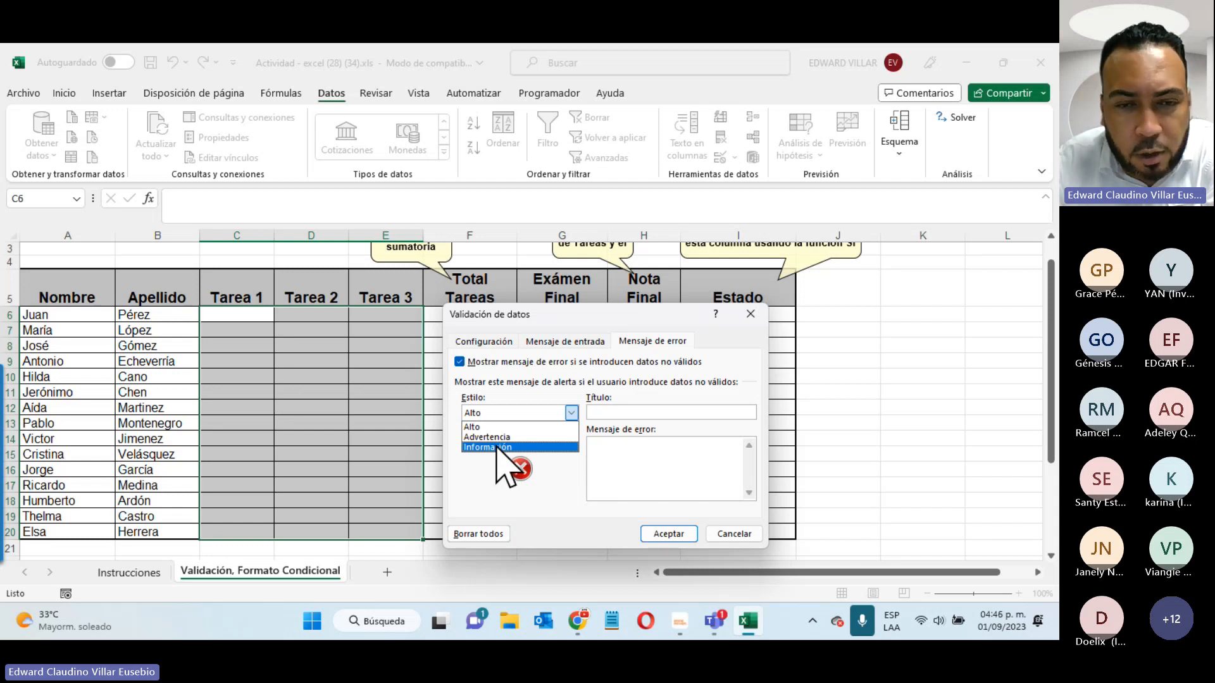
left_click(479, 428)
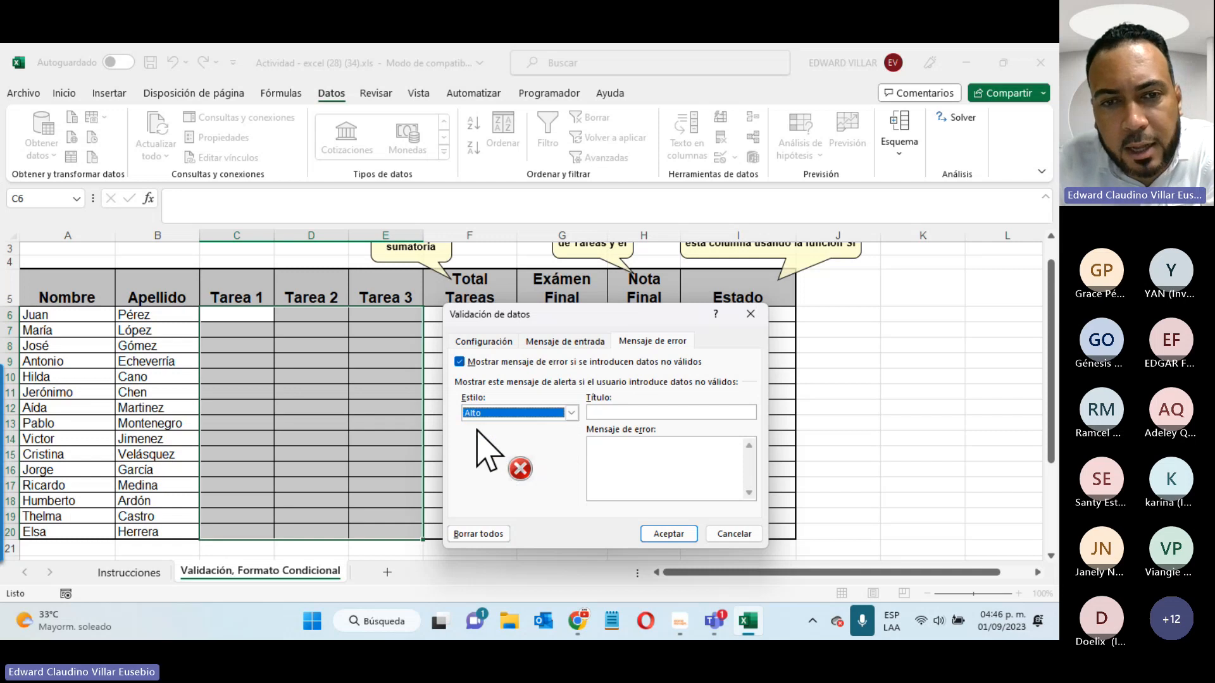
left_click(605, 413)
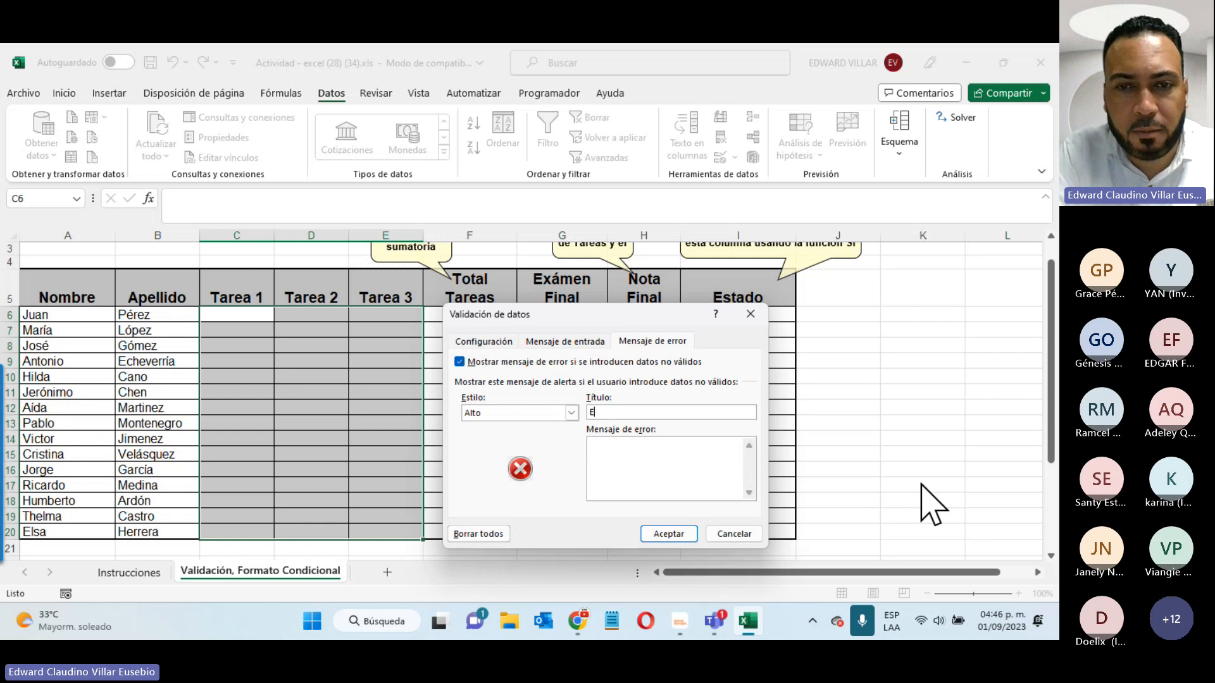
type("r")
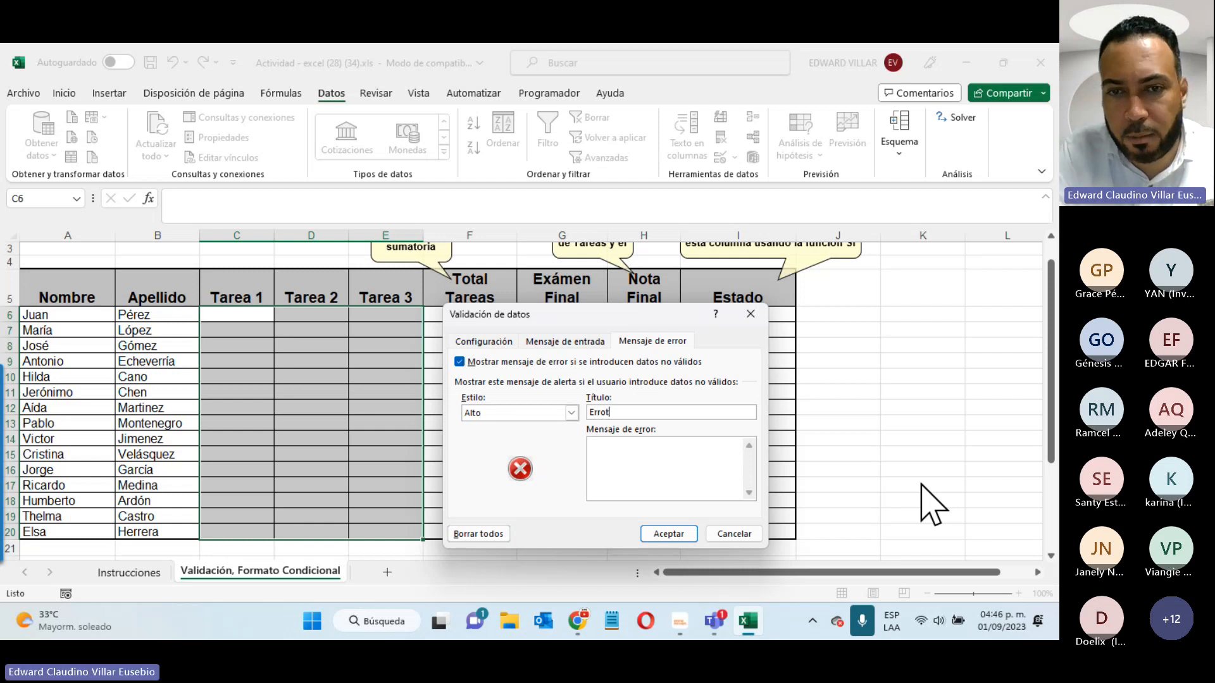
type("ror.")
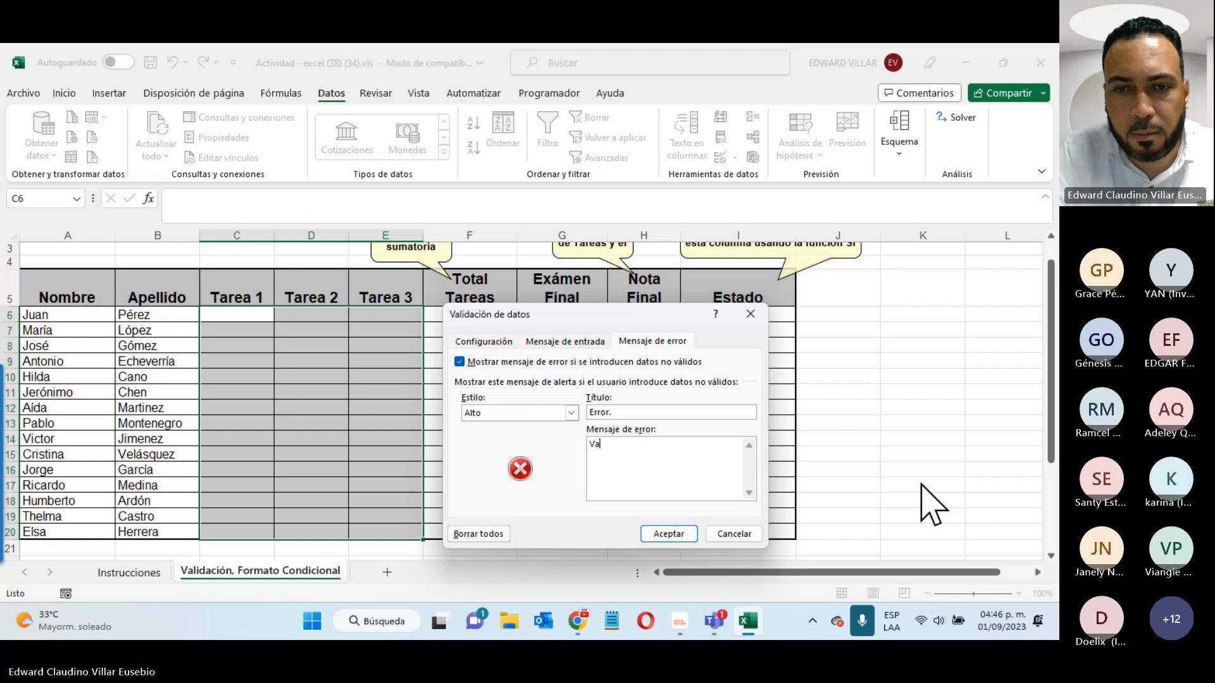
type("lores no v")
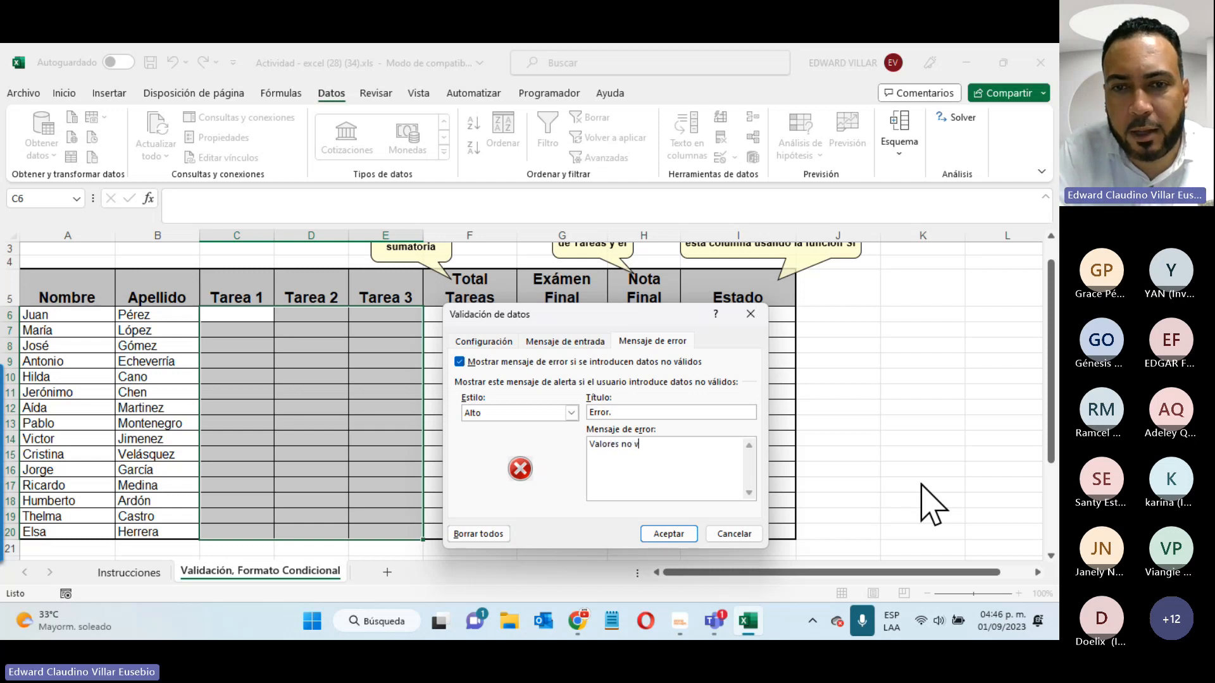
type("alidos.")
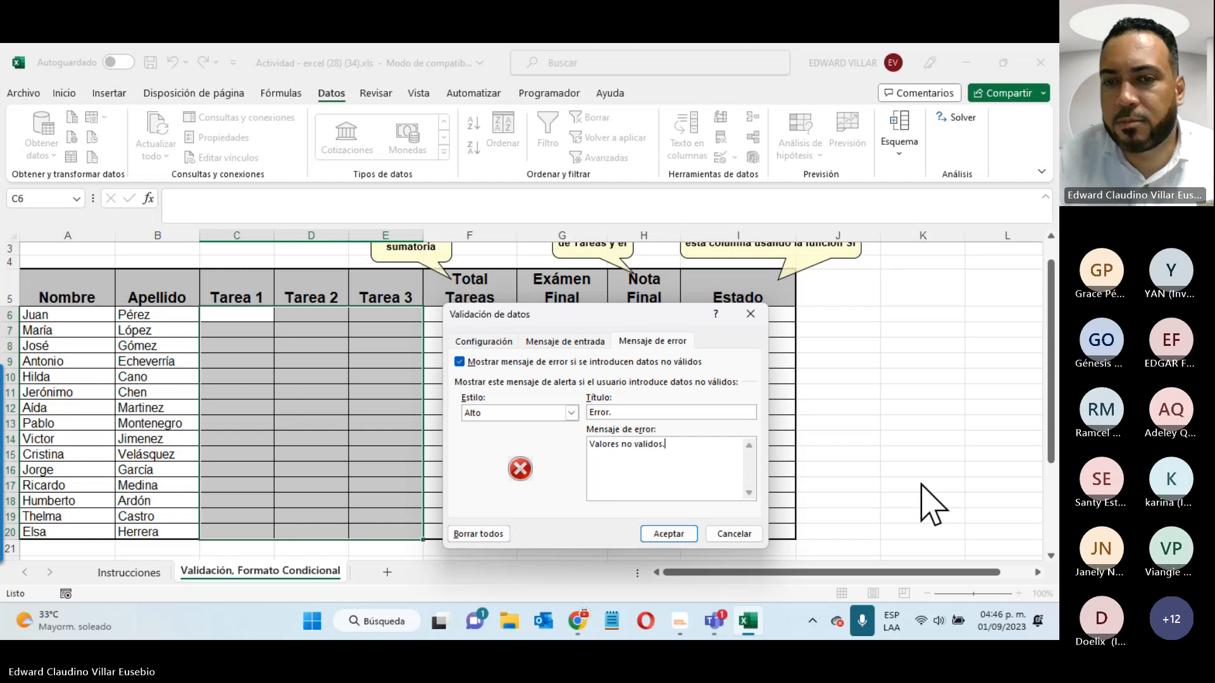
left_click(665, 535)
- Select various task cells to display the 'Valores Permitidos' input message
left_click(548, 360)
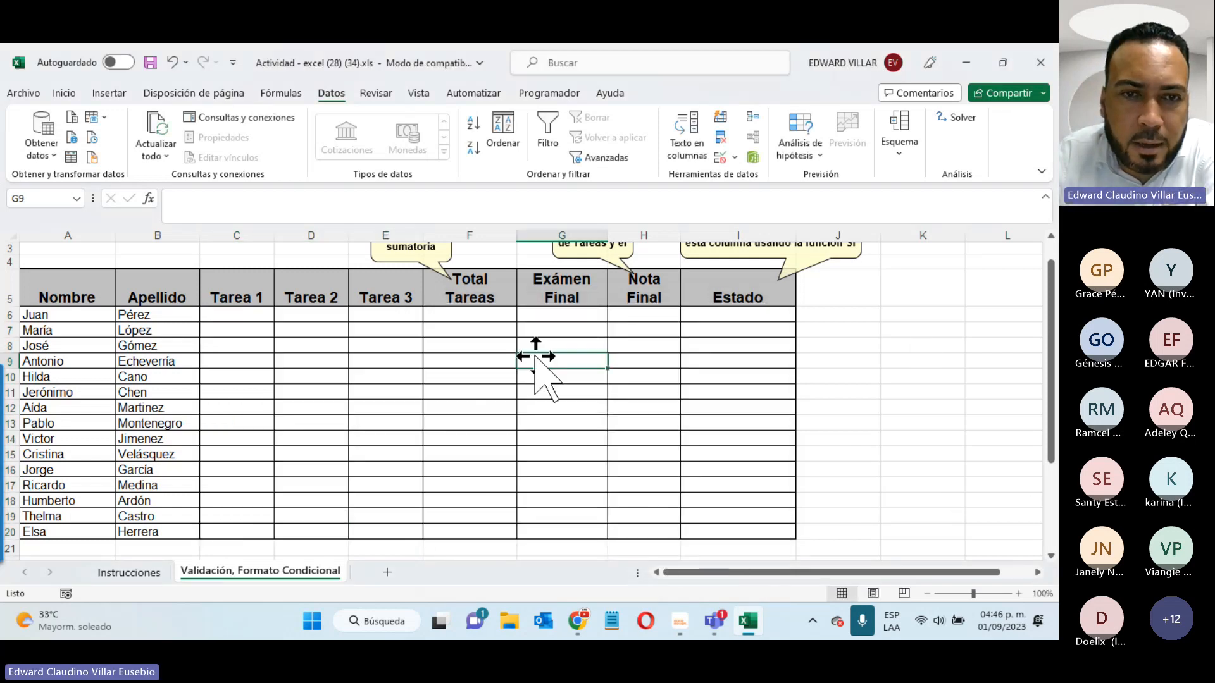
left_click(669, 330)
left_click(734, 348)
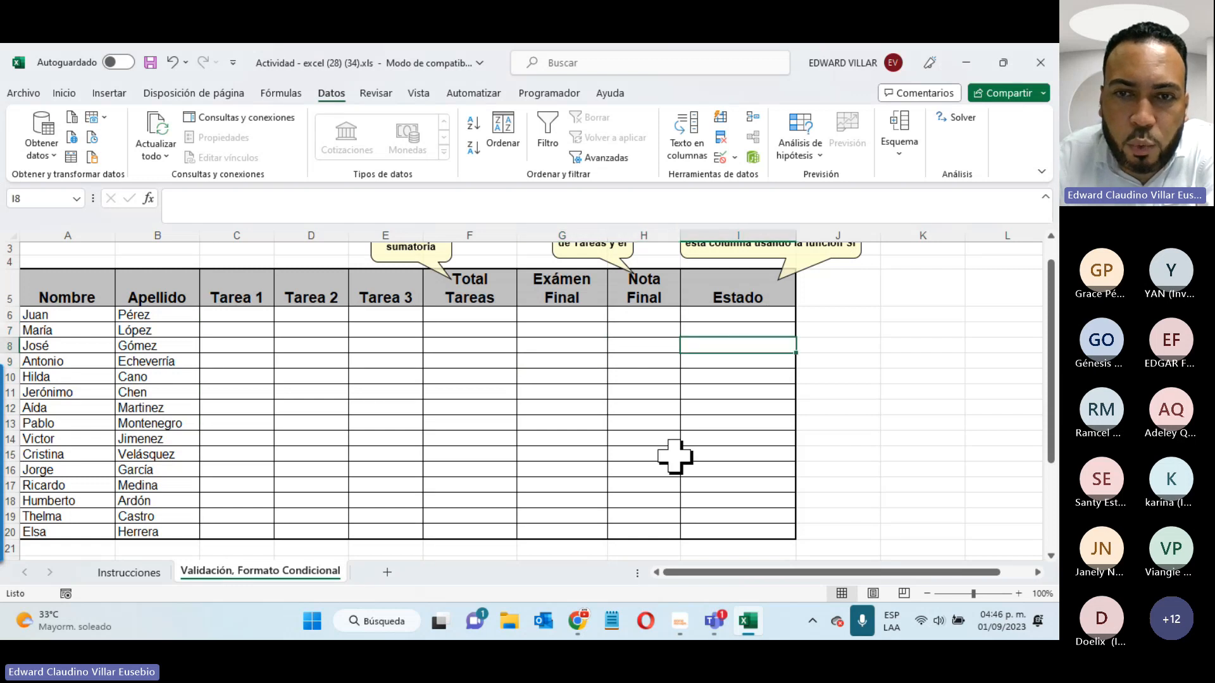
left_click(569, 407)
left_click(496, 376)
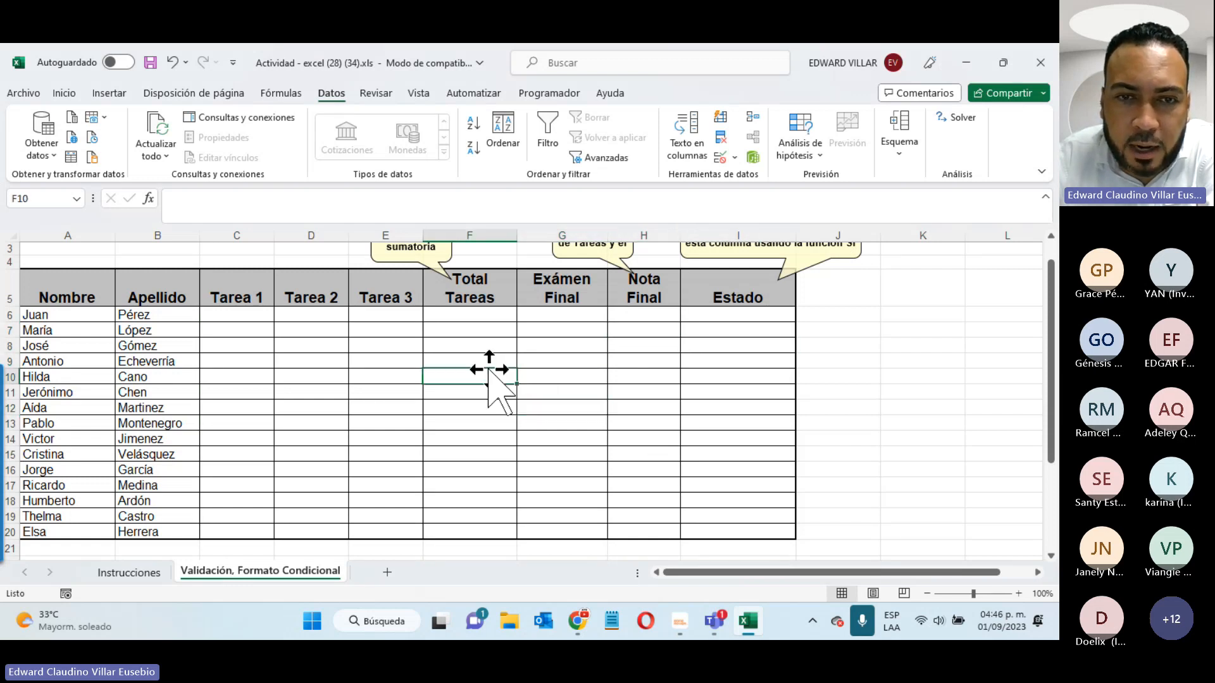
left_click(563, 330)
left_click(636, 375)
left_click(572, 441)
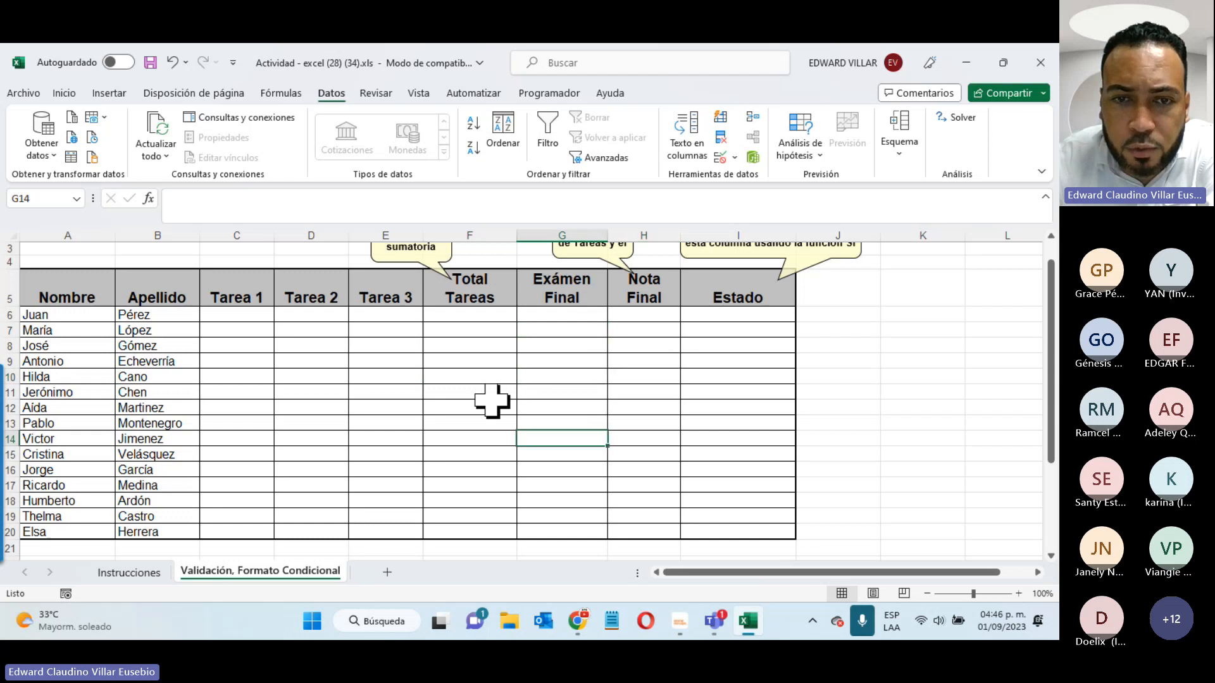
left_click(497, 380)
left_click(541, 359)
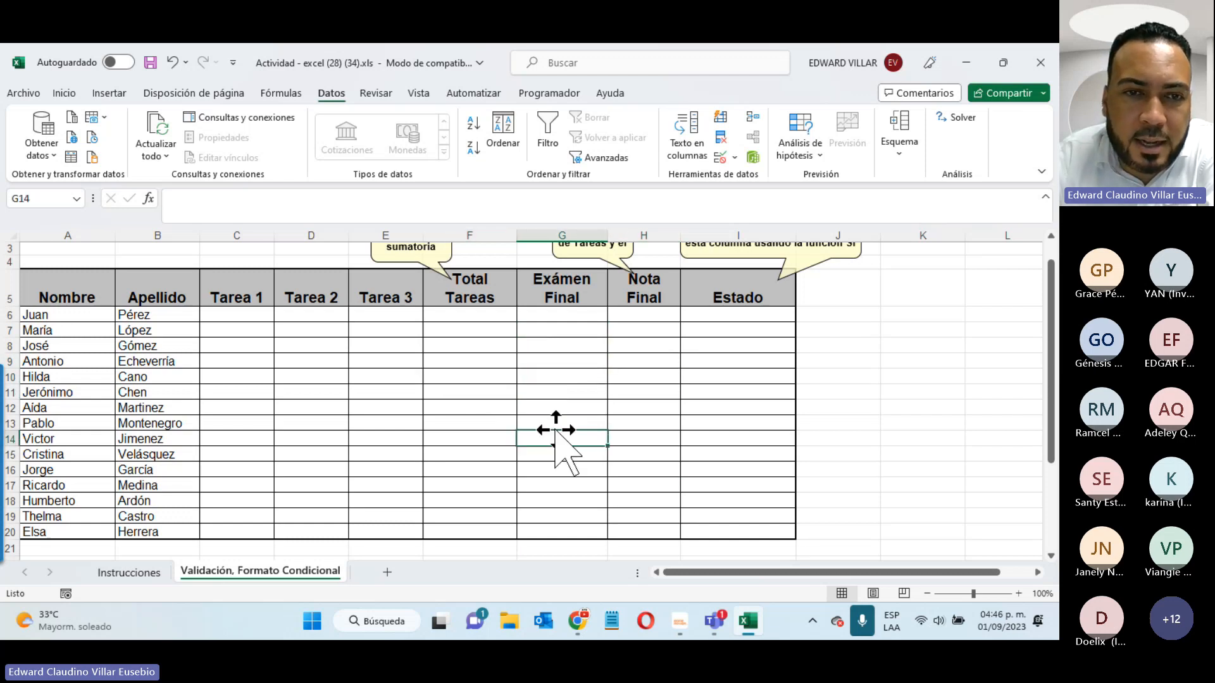
left_click(377, 345)
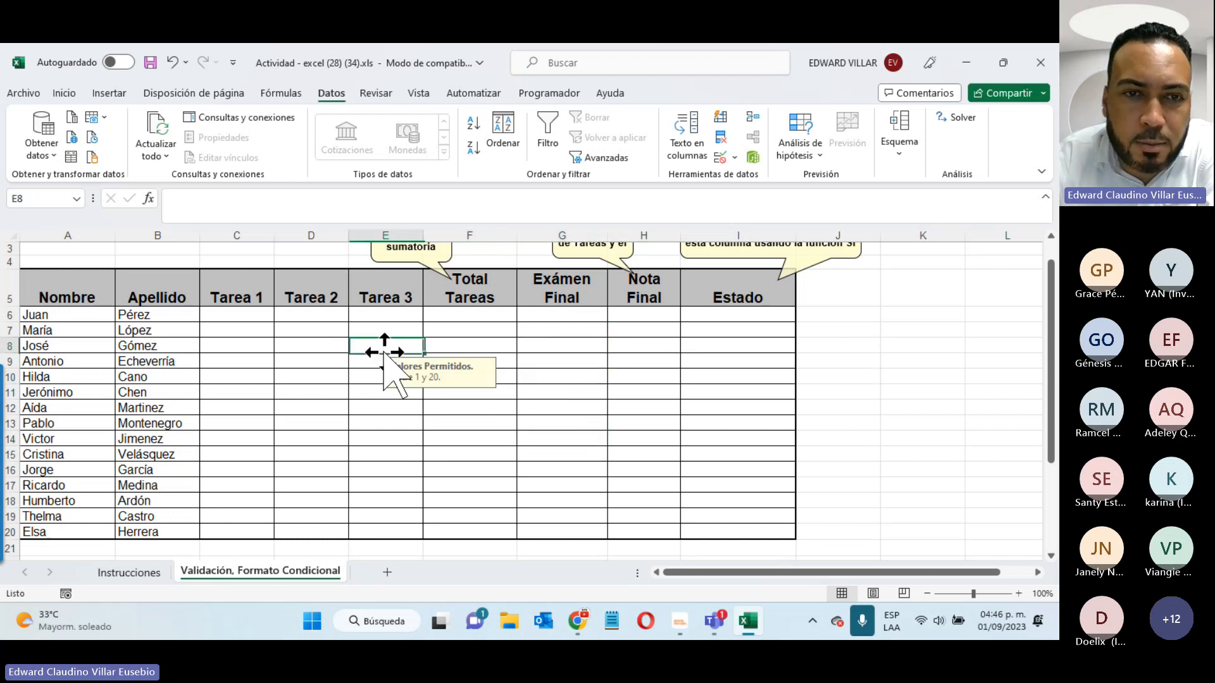
left_click(288, 408)
left_click(247, 380)
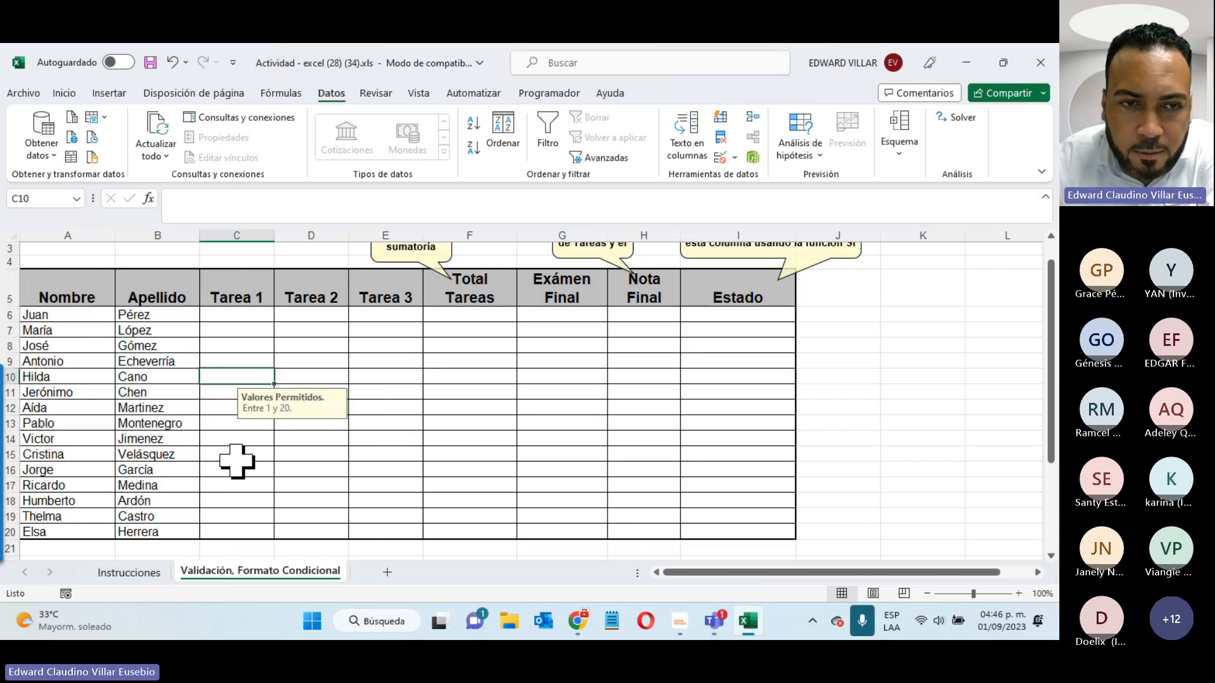
- Enter the first student's Tarea 1 score as 1 and Tarea 2 score as 20
left_click(241, 314)
type("1")
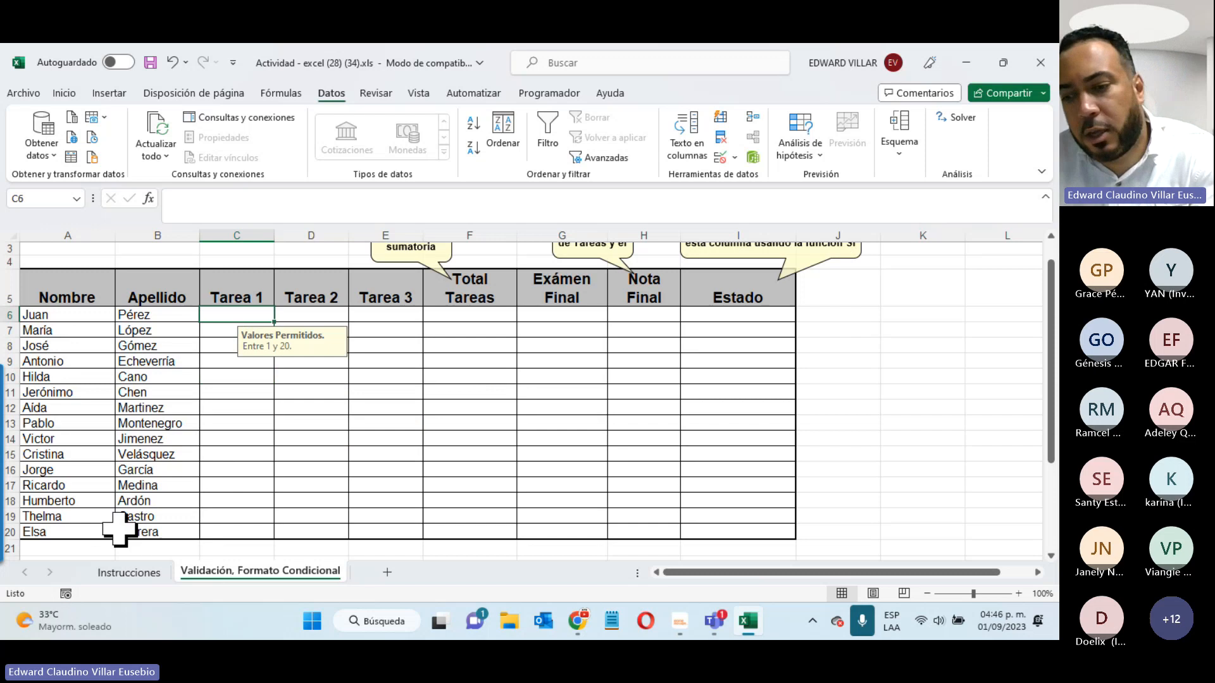
key("Return")
left_click(320, 312)
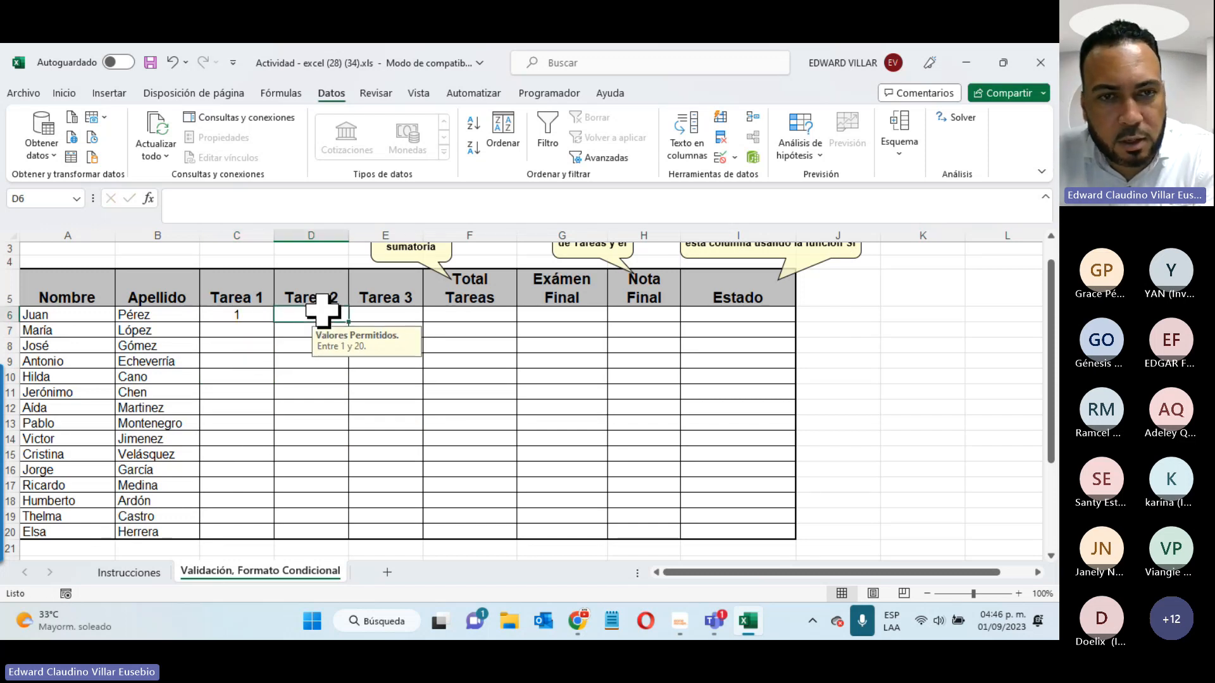
type("20")
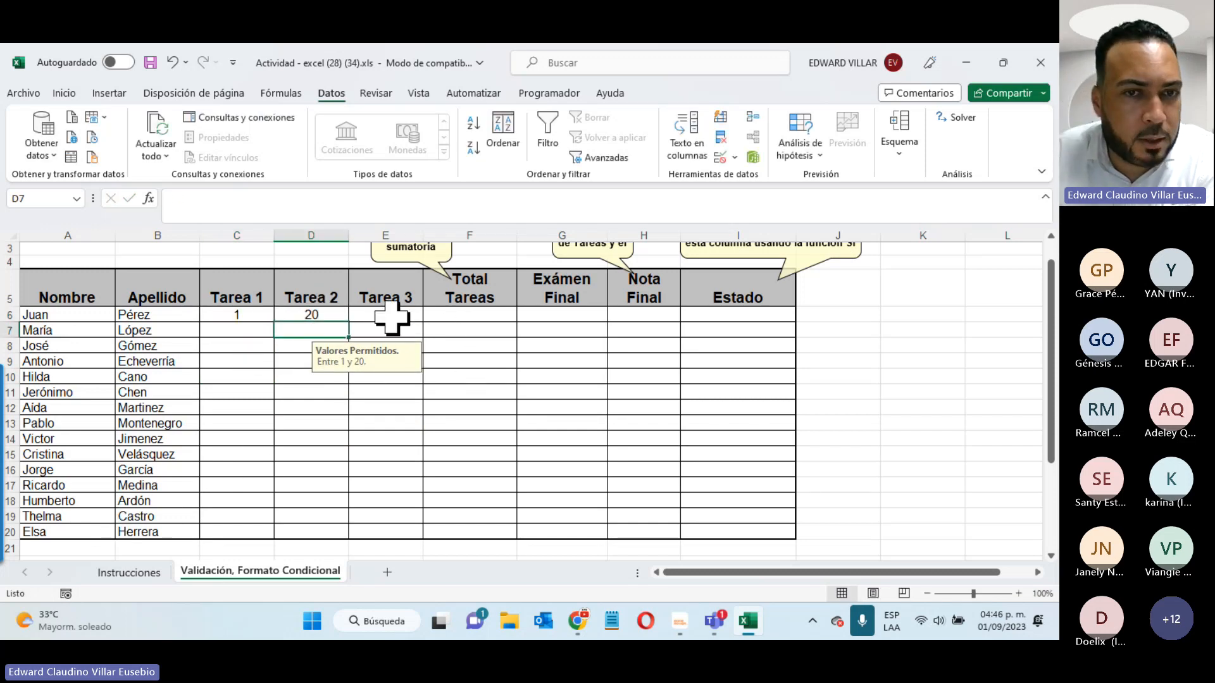
left_click(393, 316)
- Try 21 in Tarea 3, retry after the rejection to get 20, and change Tarea 1 to 20
type("21")
key("Return")
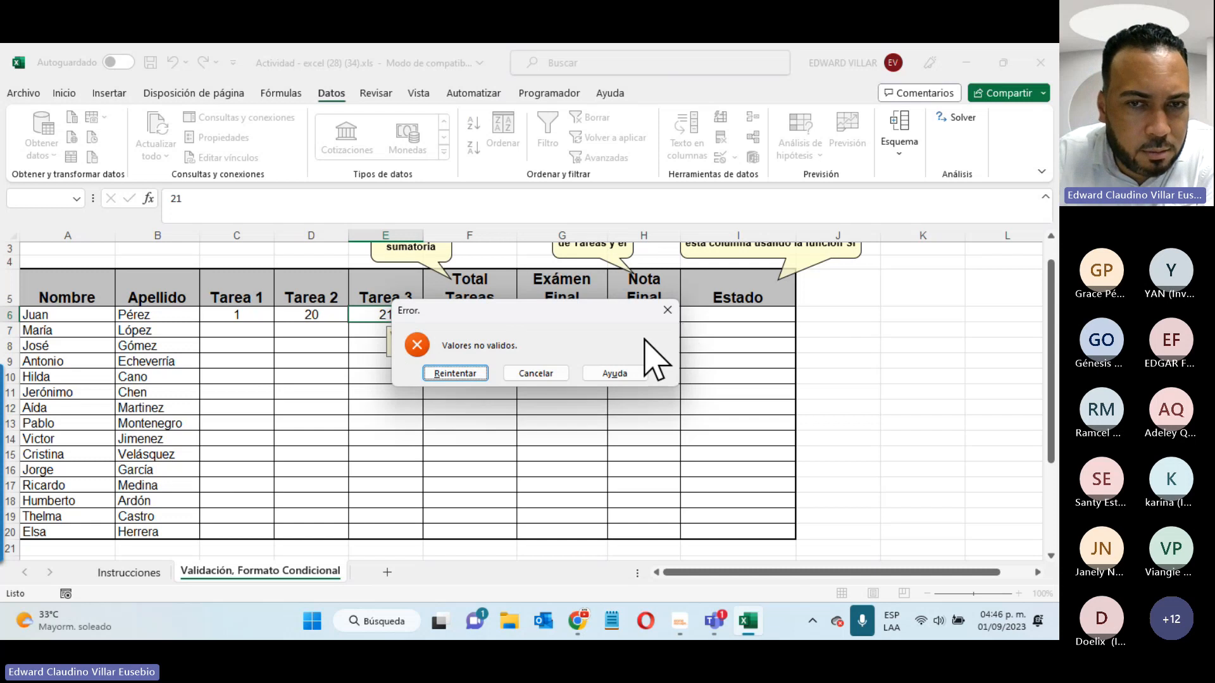
left_click(464, 376)
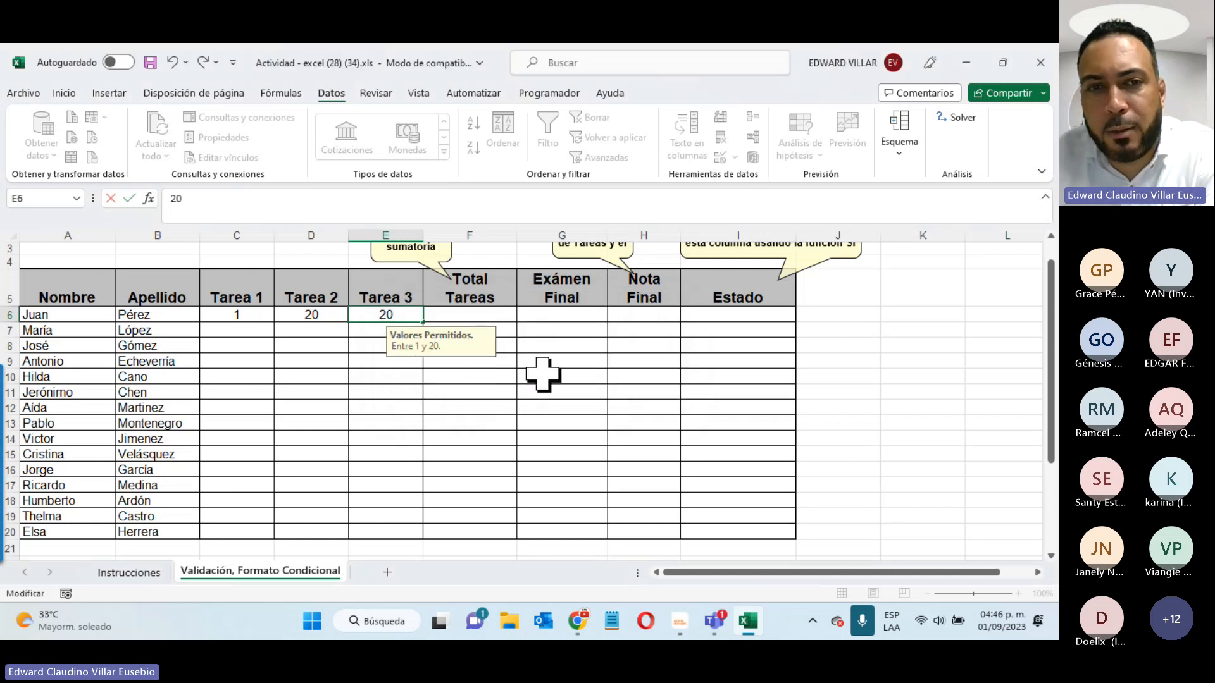
key("Return")
left_click(239, 311)
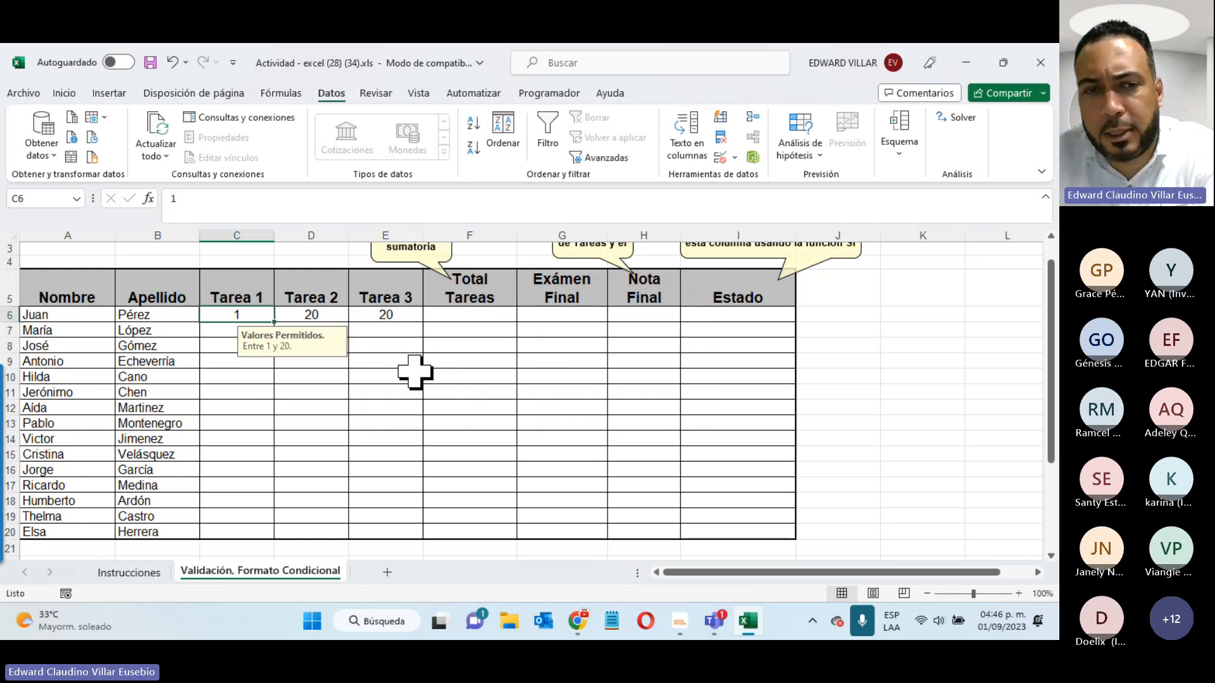
type("20")
key("Return")
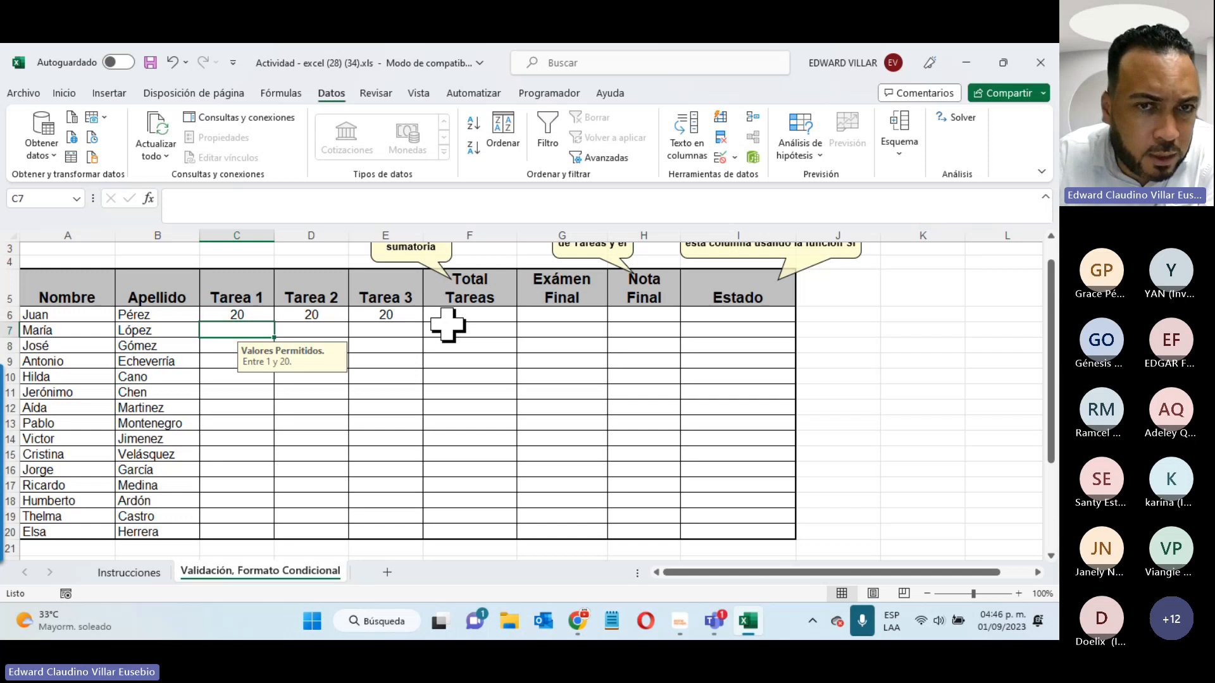
left_click(475, 313)
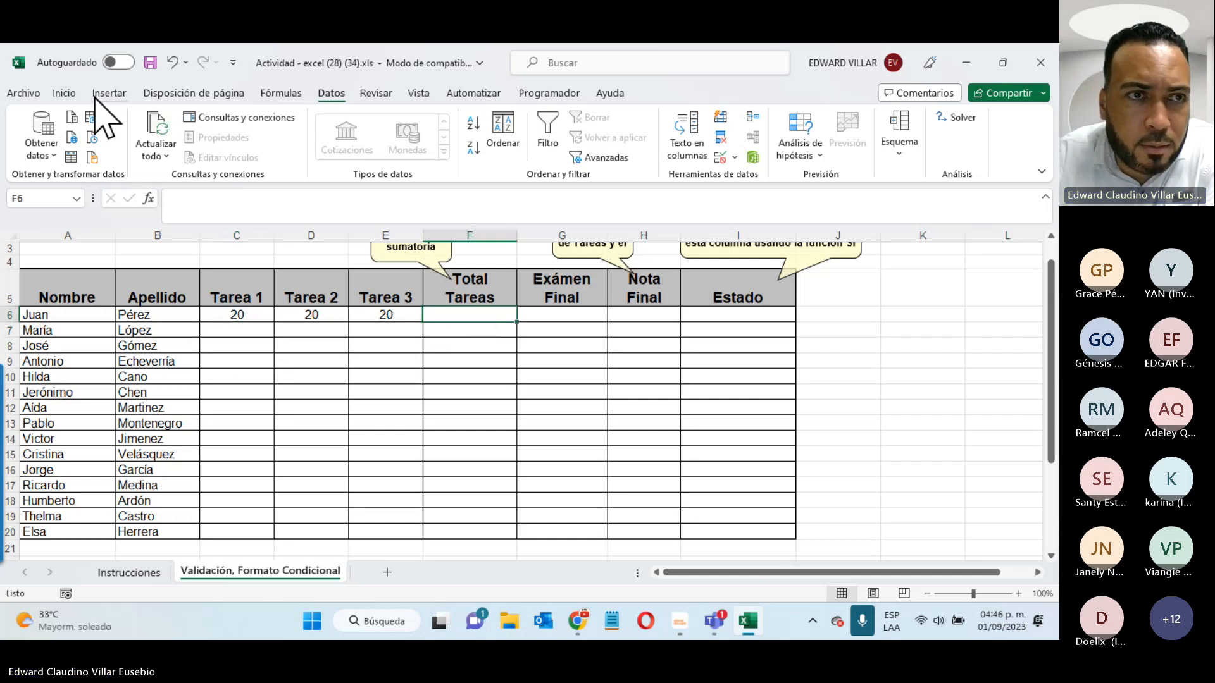
- AutoSum the first student's task scores C6:E6 into Total Tareas, giving 60
left_click(64, 93)
left_click(750, 117)
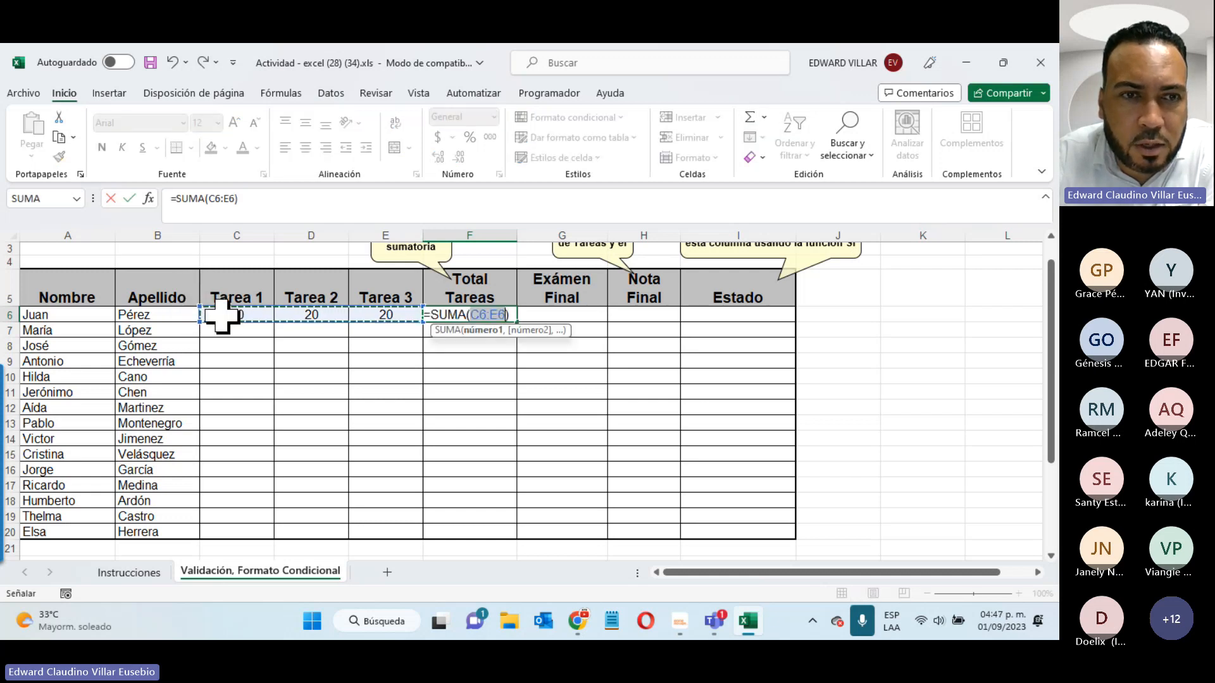
left_click_drag(227, 317, 393, 320)
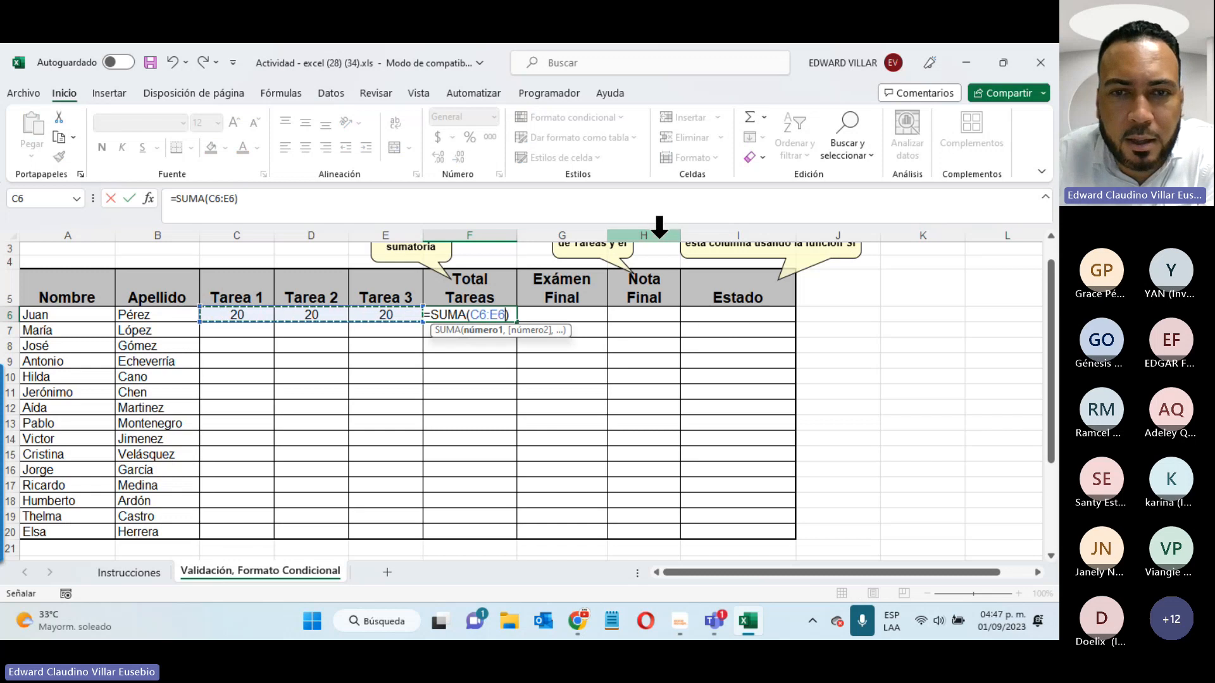
key("Return")
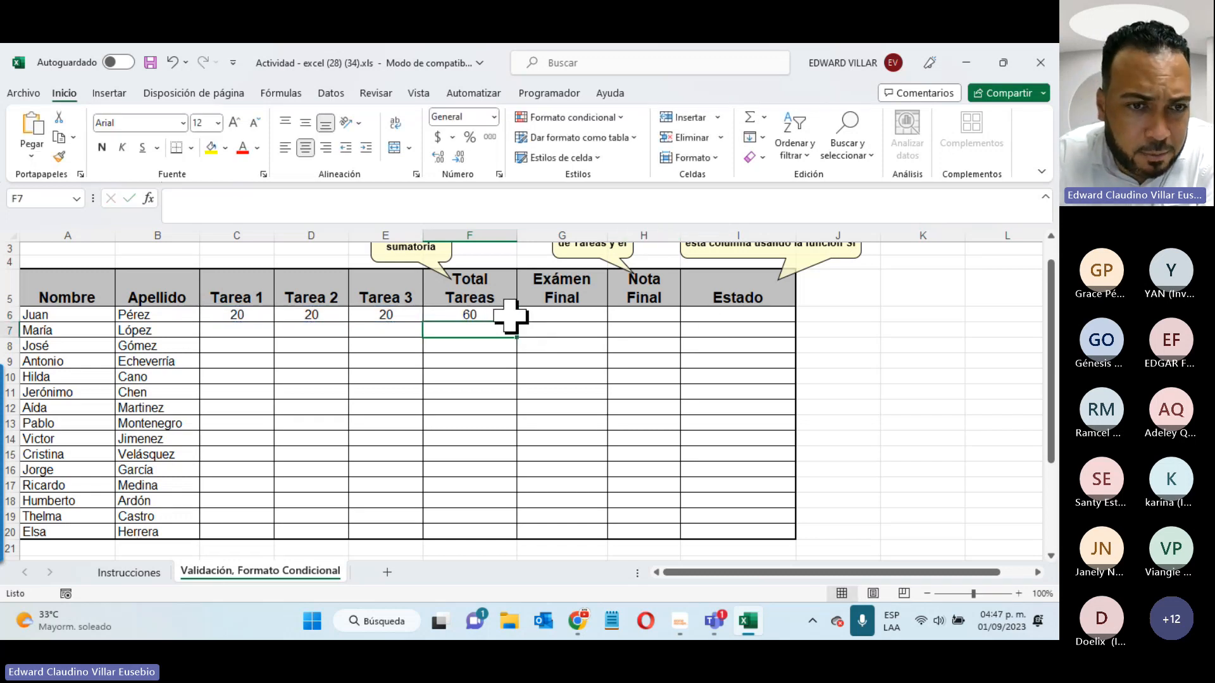
left_click(127, 572)
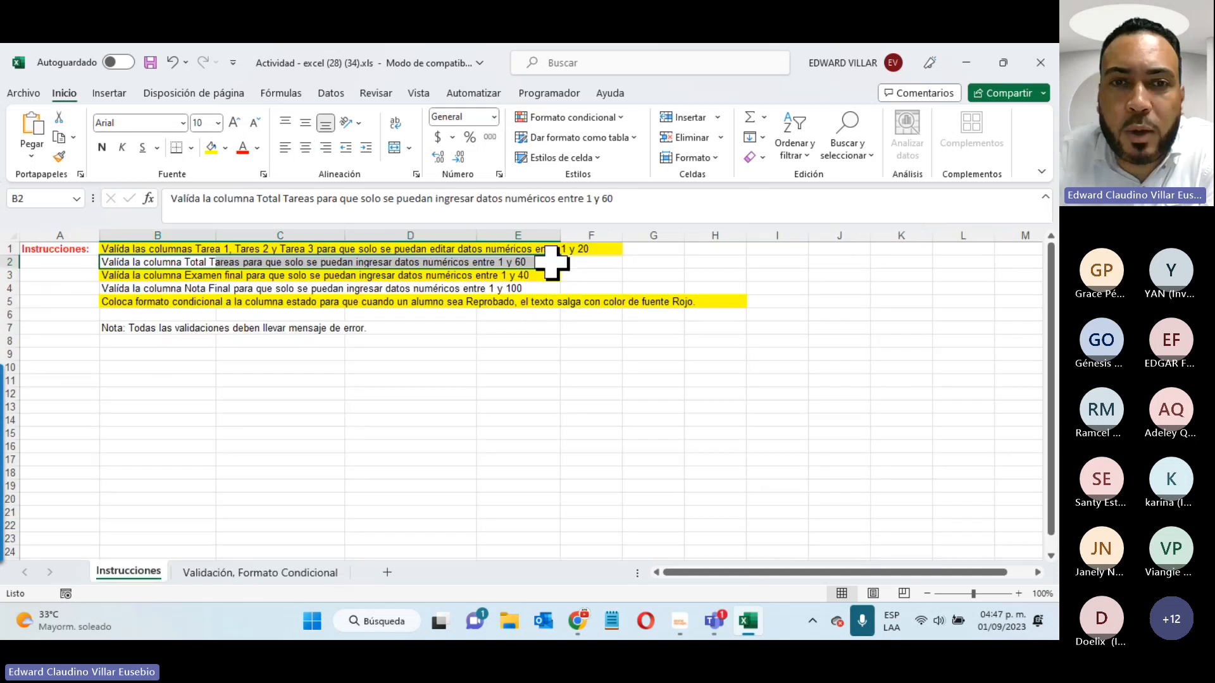
left_click(259, 569)
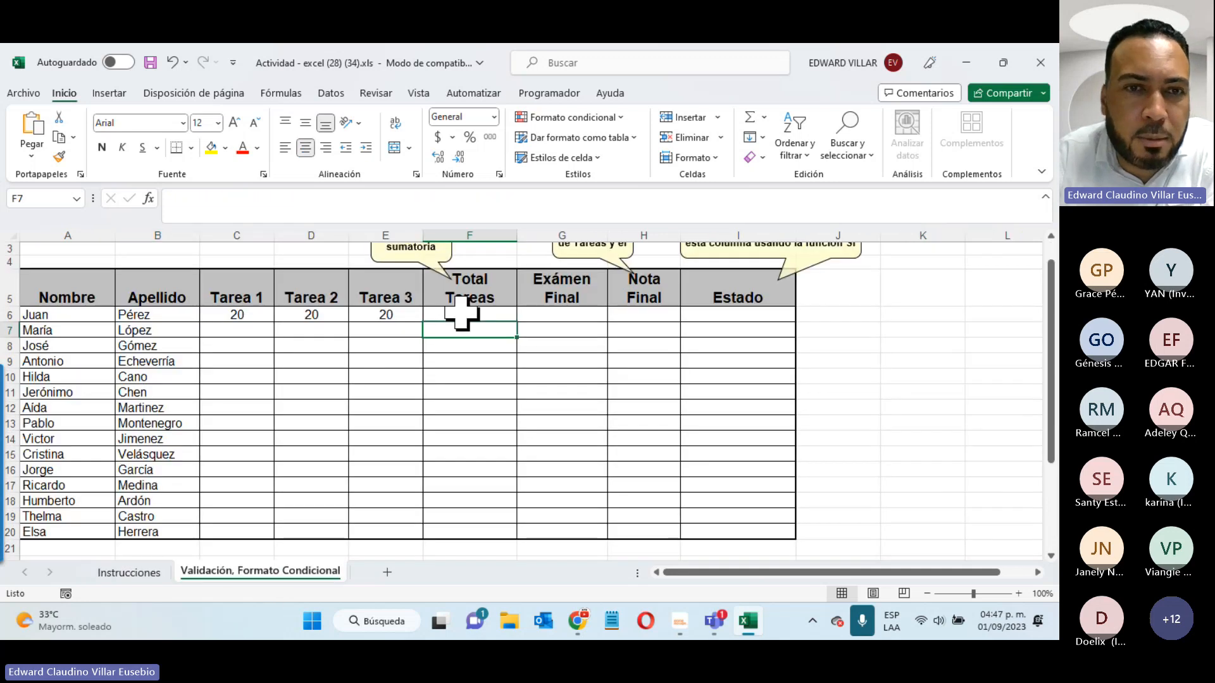
left_click(462, 312)
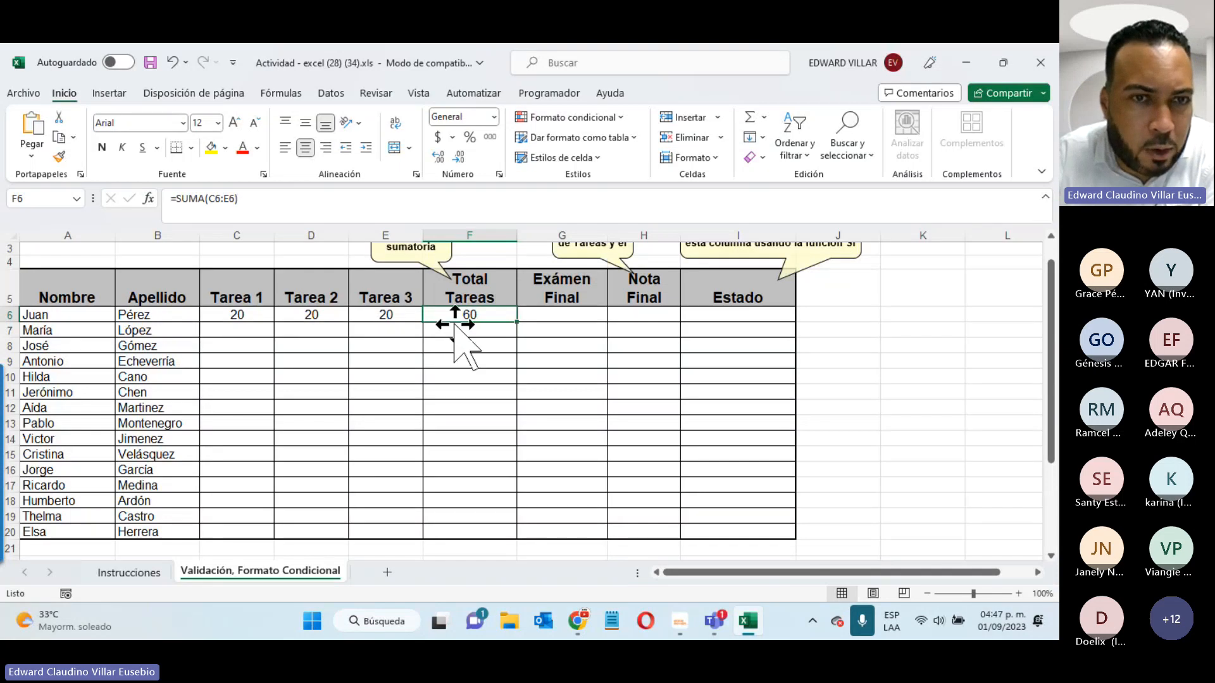
left_click(241, 314)
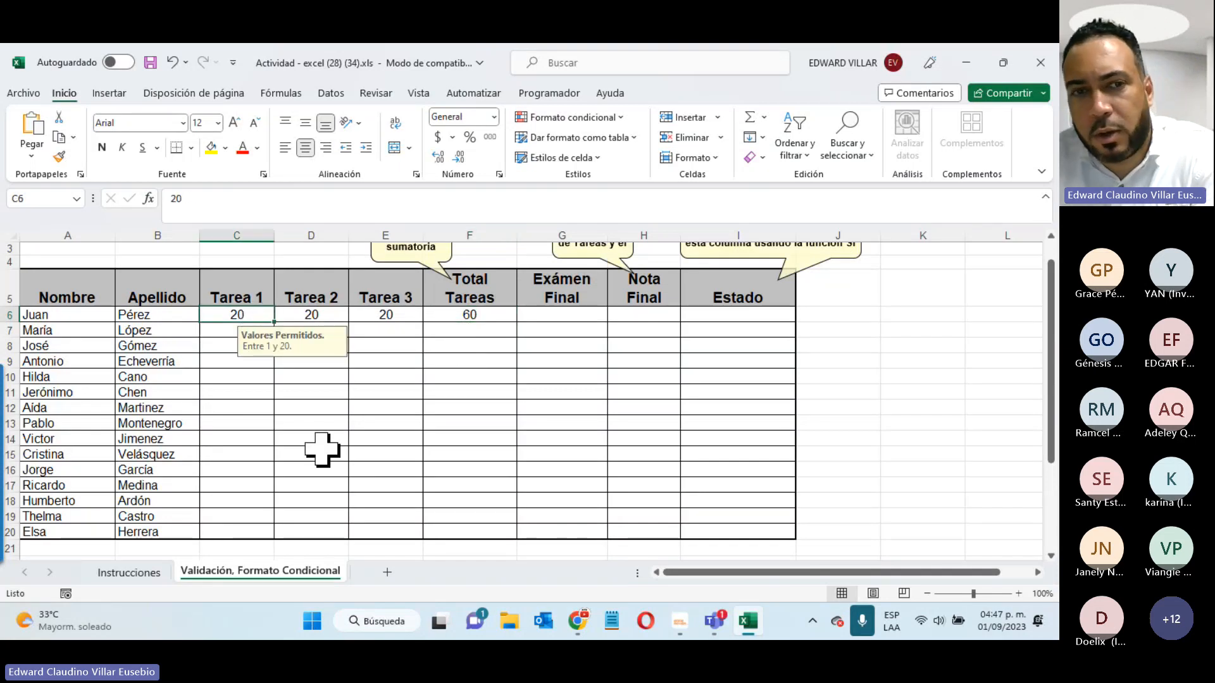
type("21")
key("Return")
left_click(449, 370)
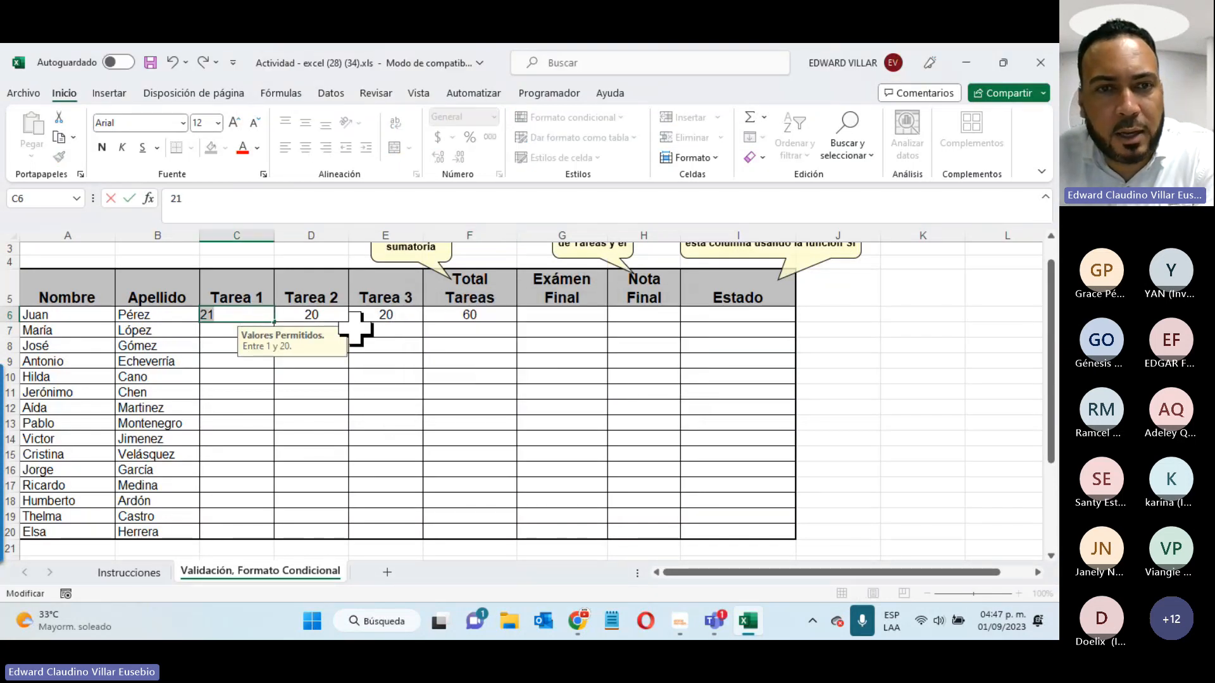
left_click(336, 315)
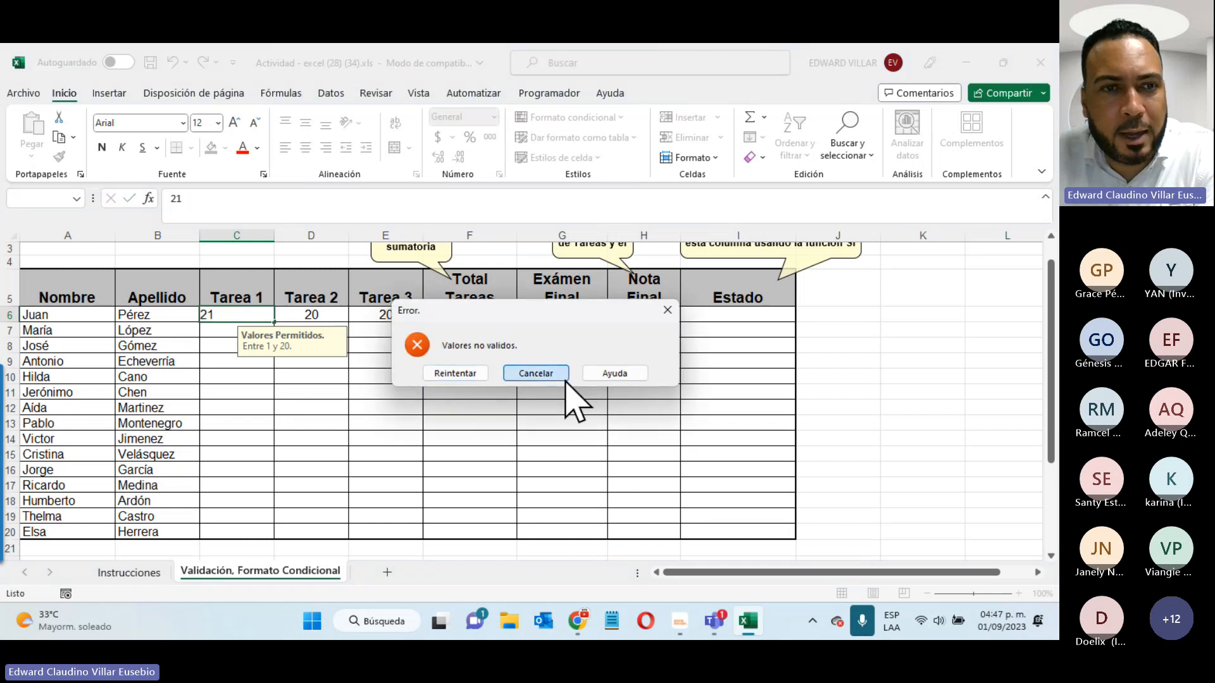
left_click(545, 373)
left_click(331, 314)
type("21")
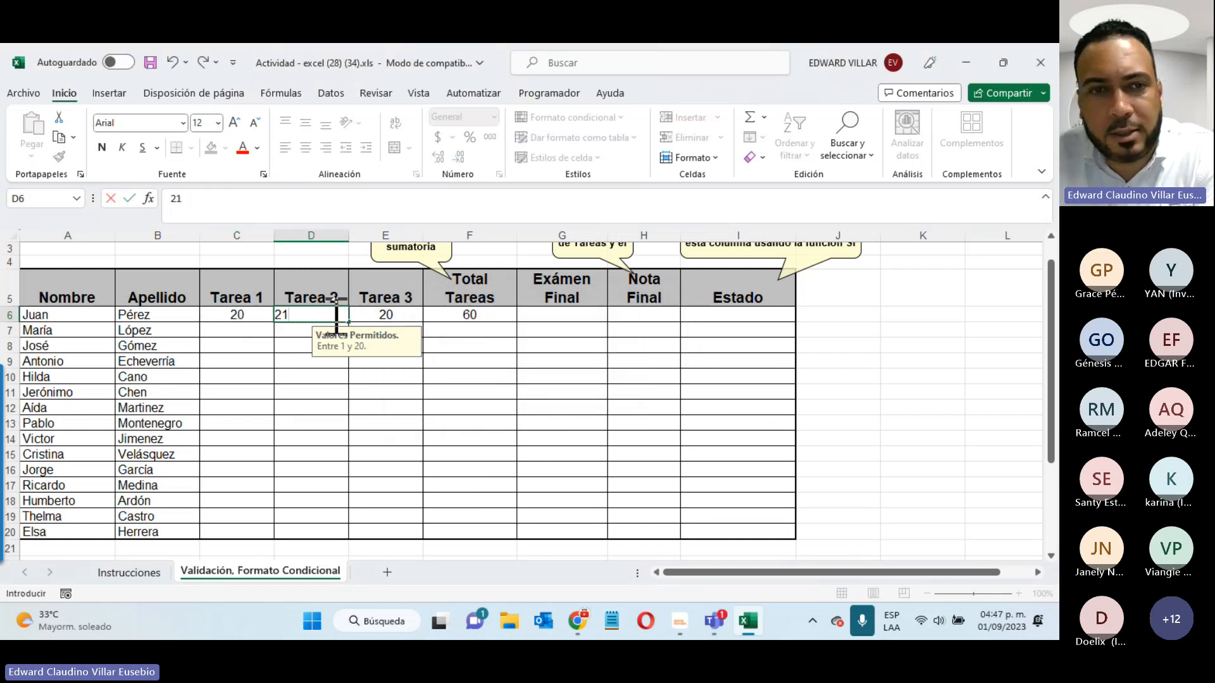
key("Return")
left_click(541, 374)
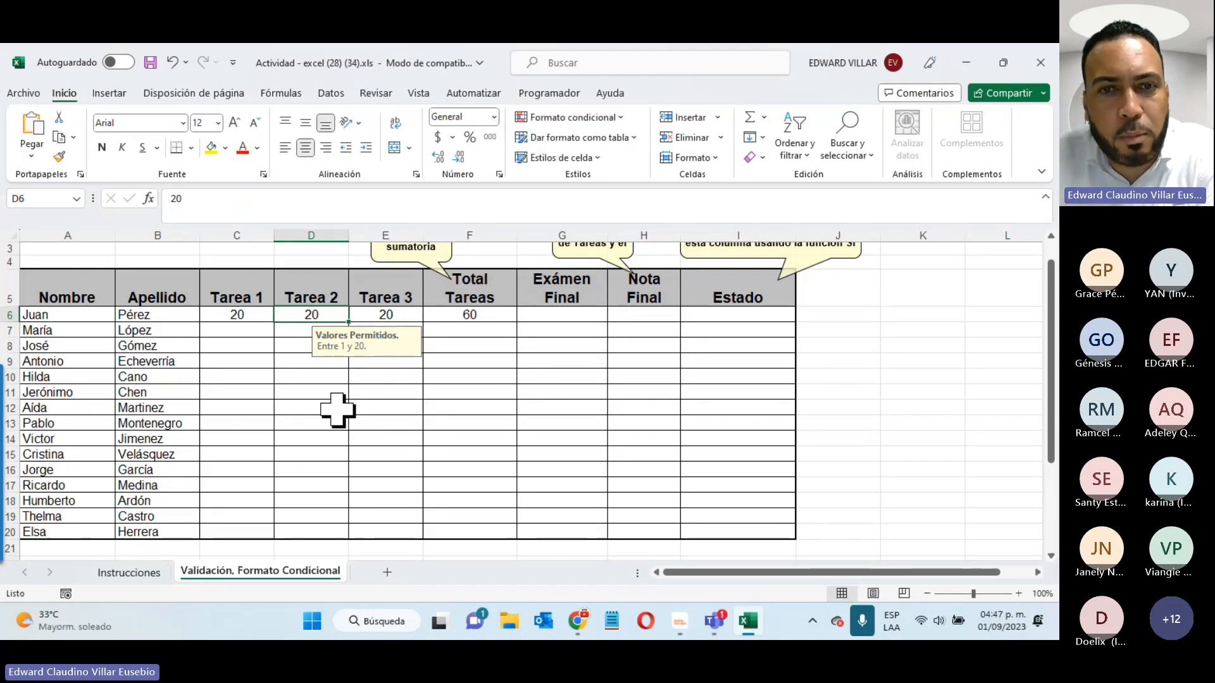
left_click_drag(556, 317, 530, 530)
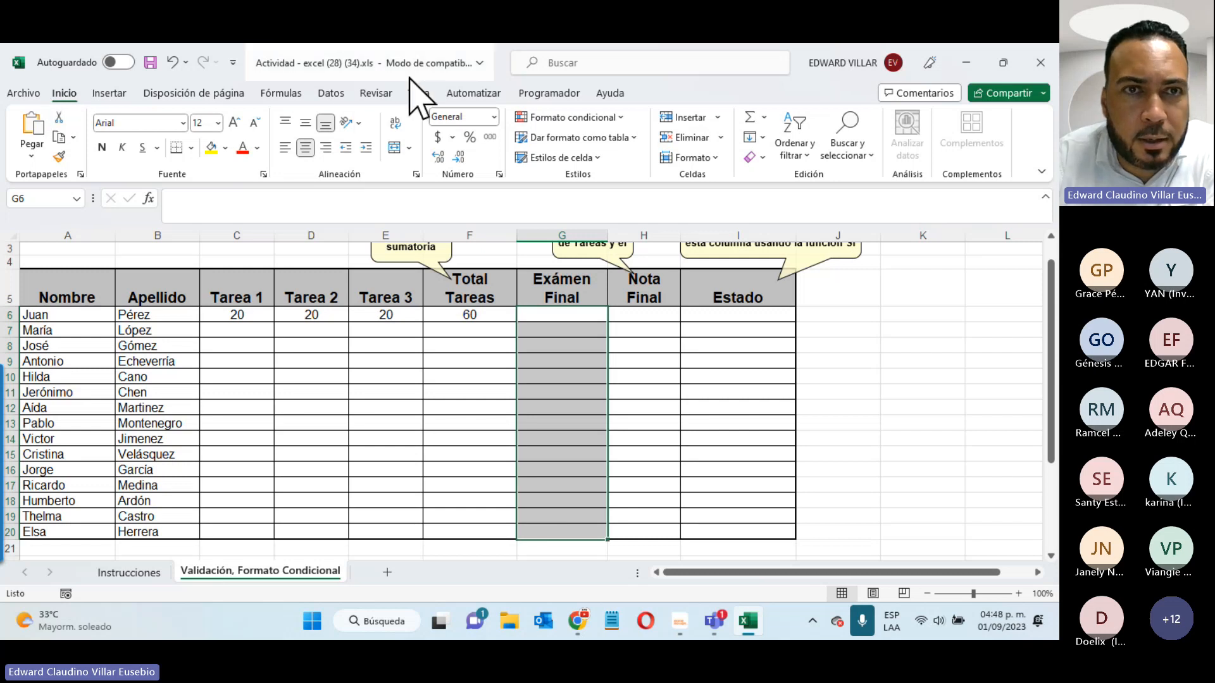
- Allow only whole numbers between 1 and 40 in the Examen Final cells
left_click(331, 94)
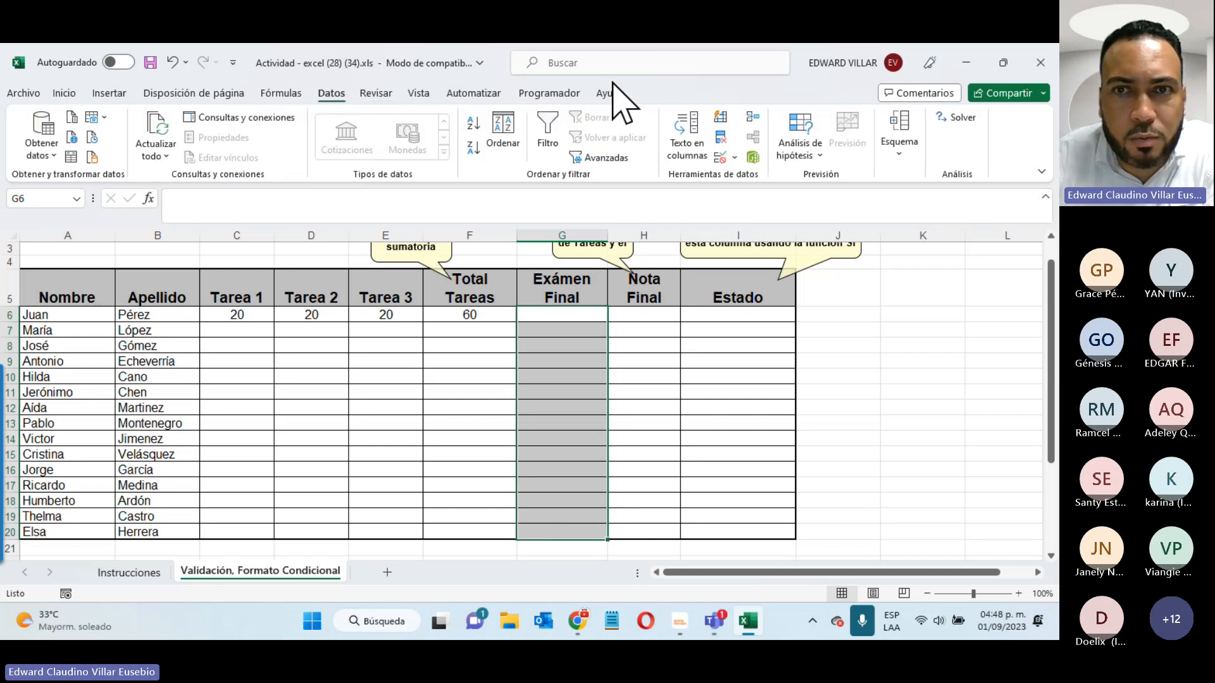
left_click(719, 159)
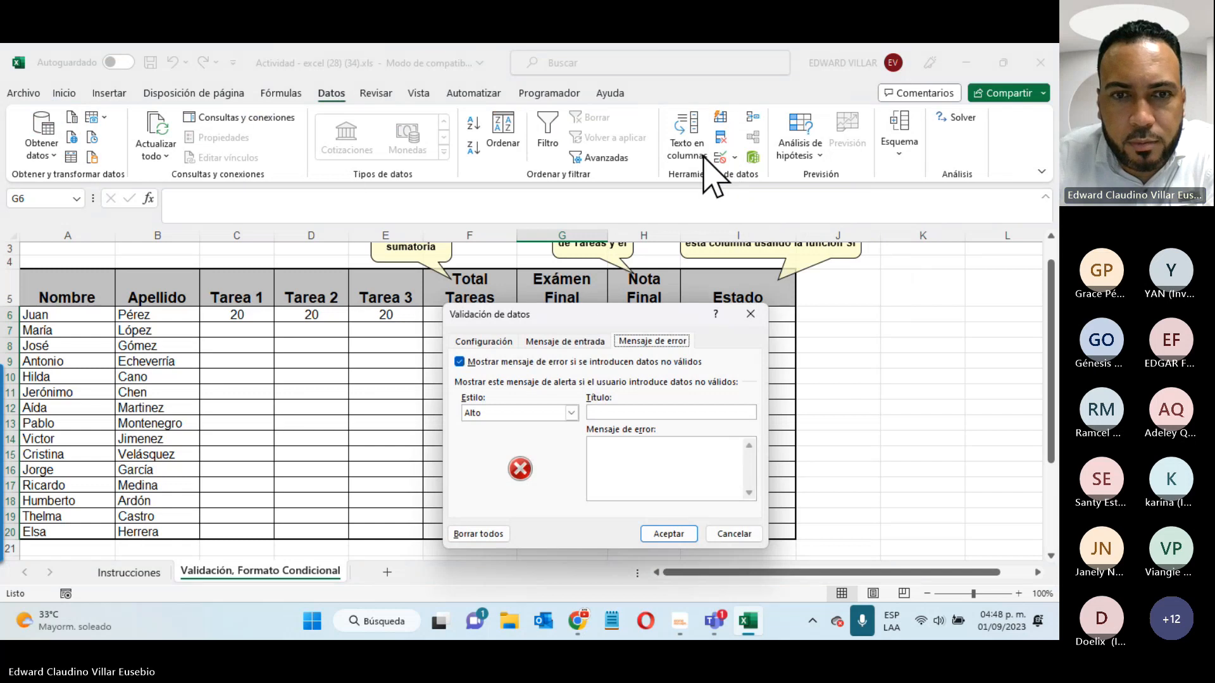
left_click(497, 341)
left_click_drag(518, 315, 145, 224)
left_click(179, 302)
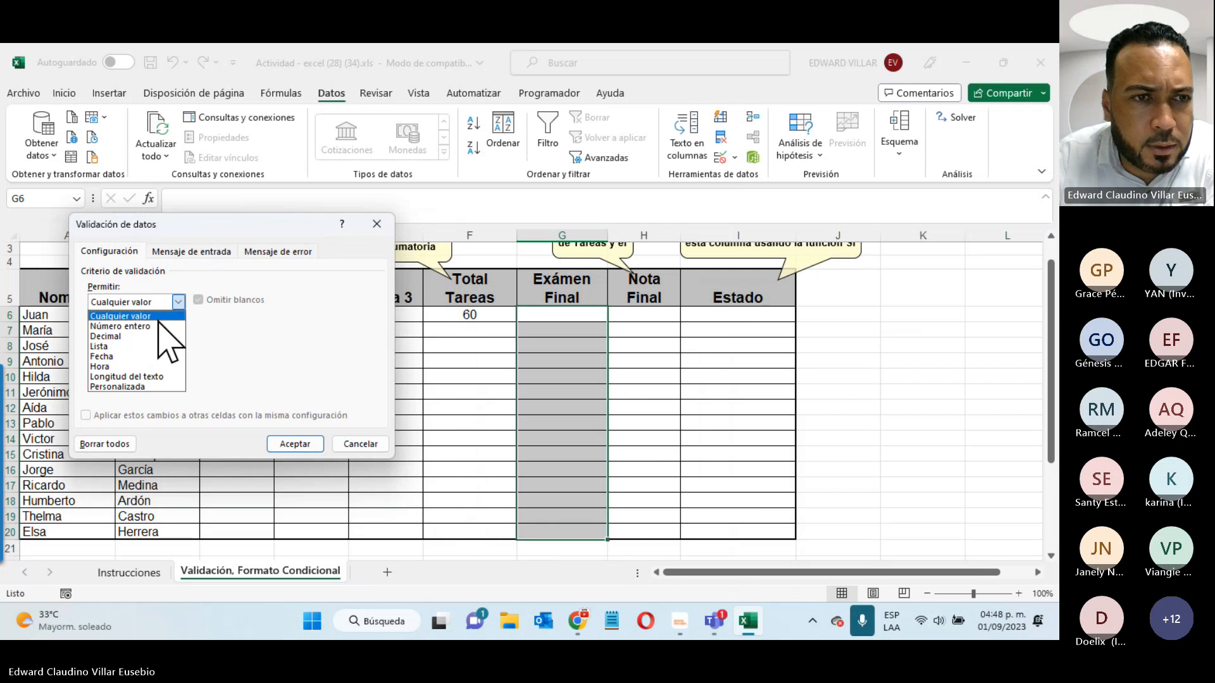
left_click(158, 326)
left_click(162, 366)
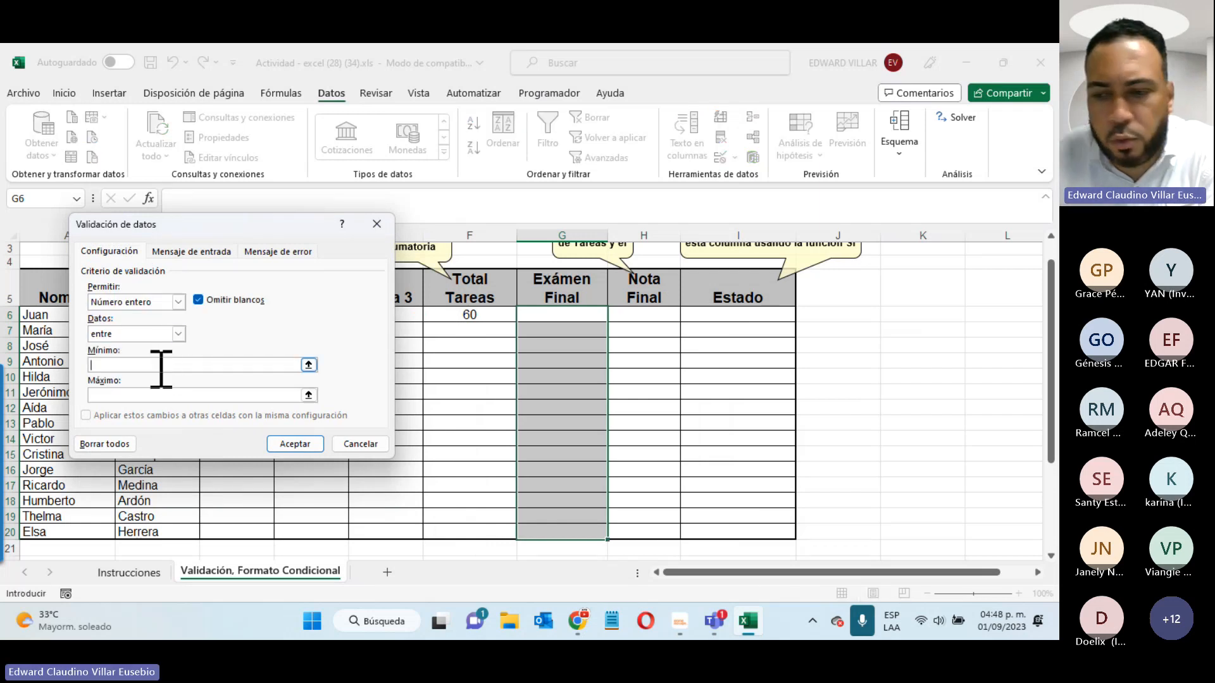
type("1")
left_click(163, 395)
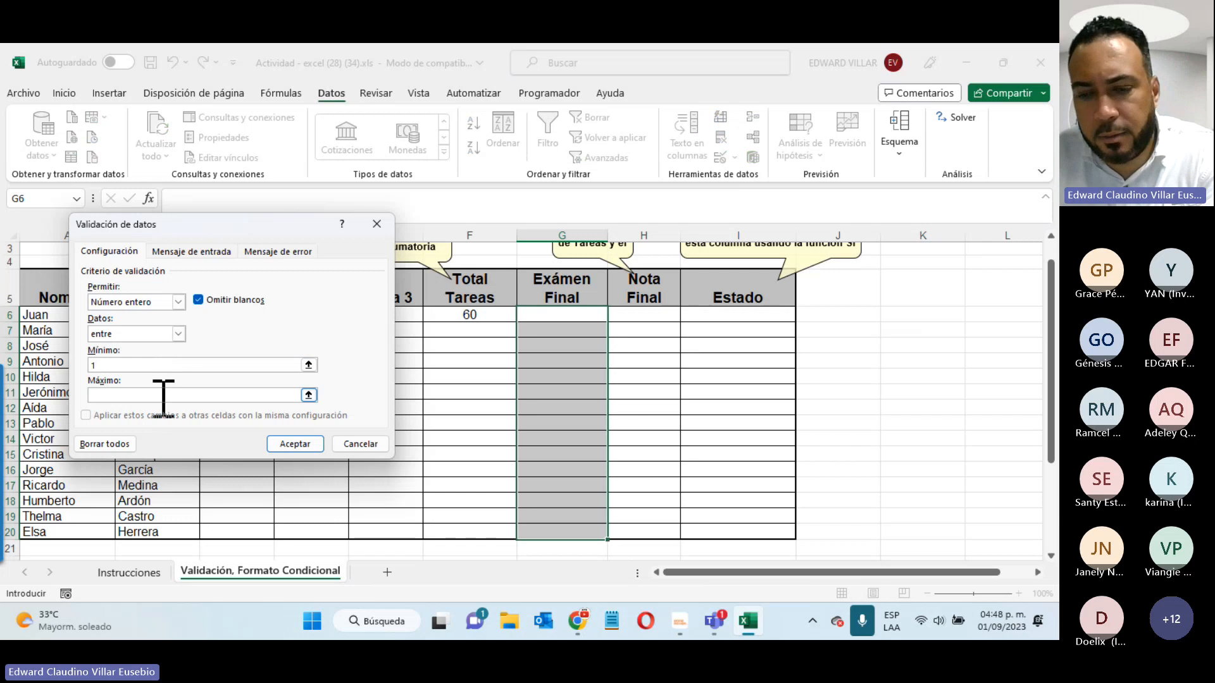
- Add a 'Datos permitidos' input message 'Entre 1 y 40.' and a 'Datos no validos.' error alert, then apply
left_click(204, 252)
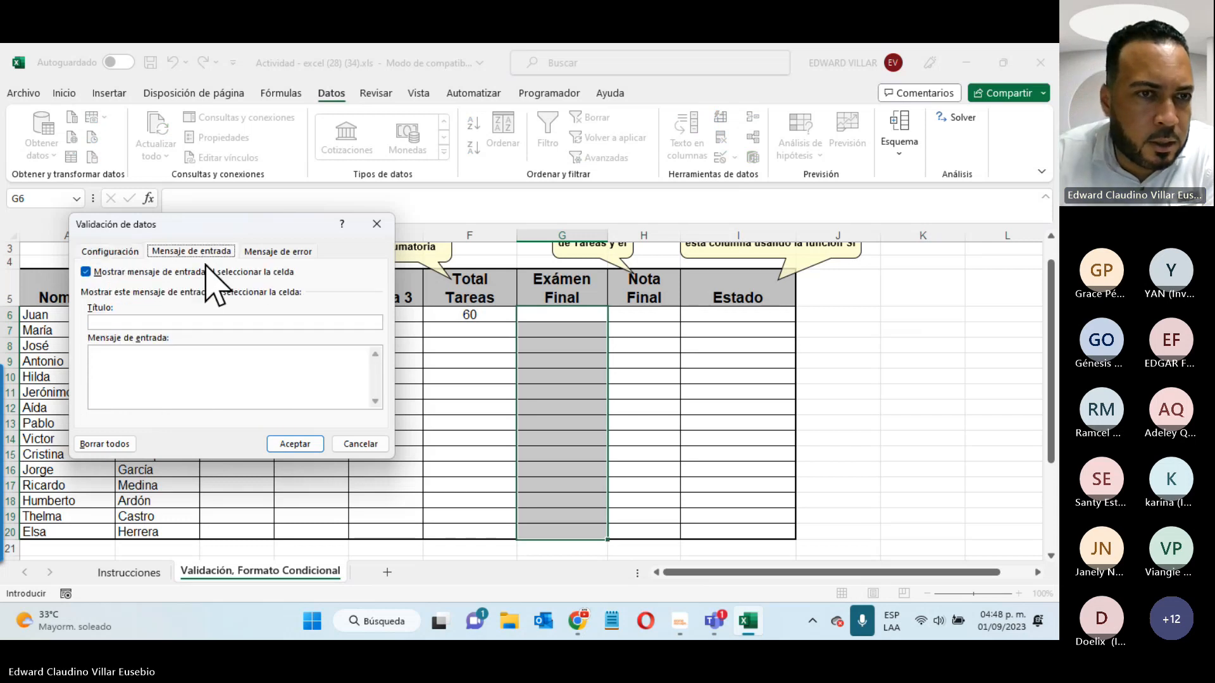
left_click(205, 322)
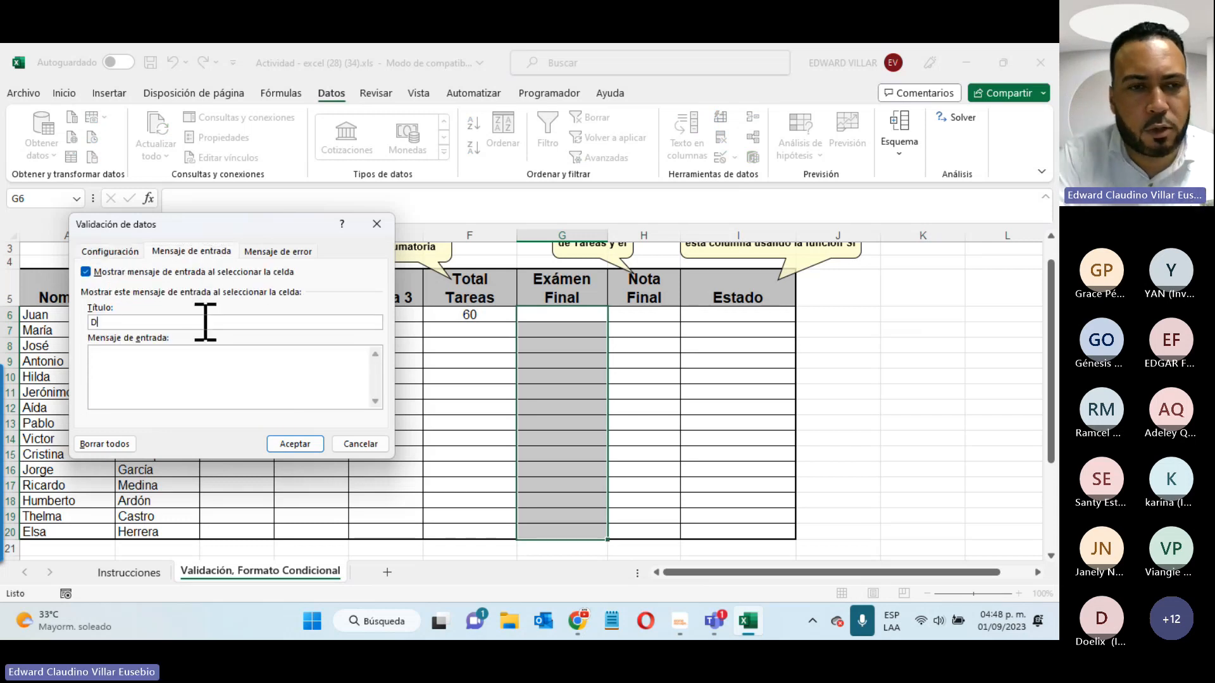
type("Datos permitidos")
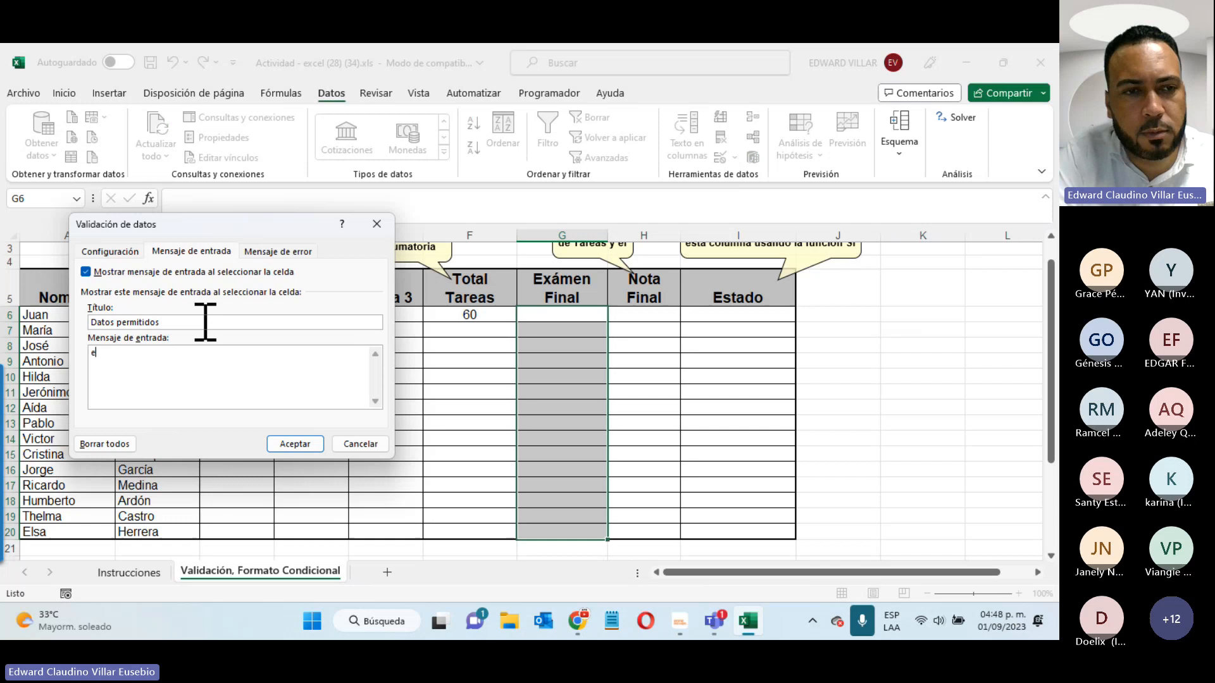
key("Tab")
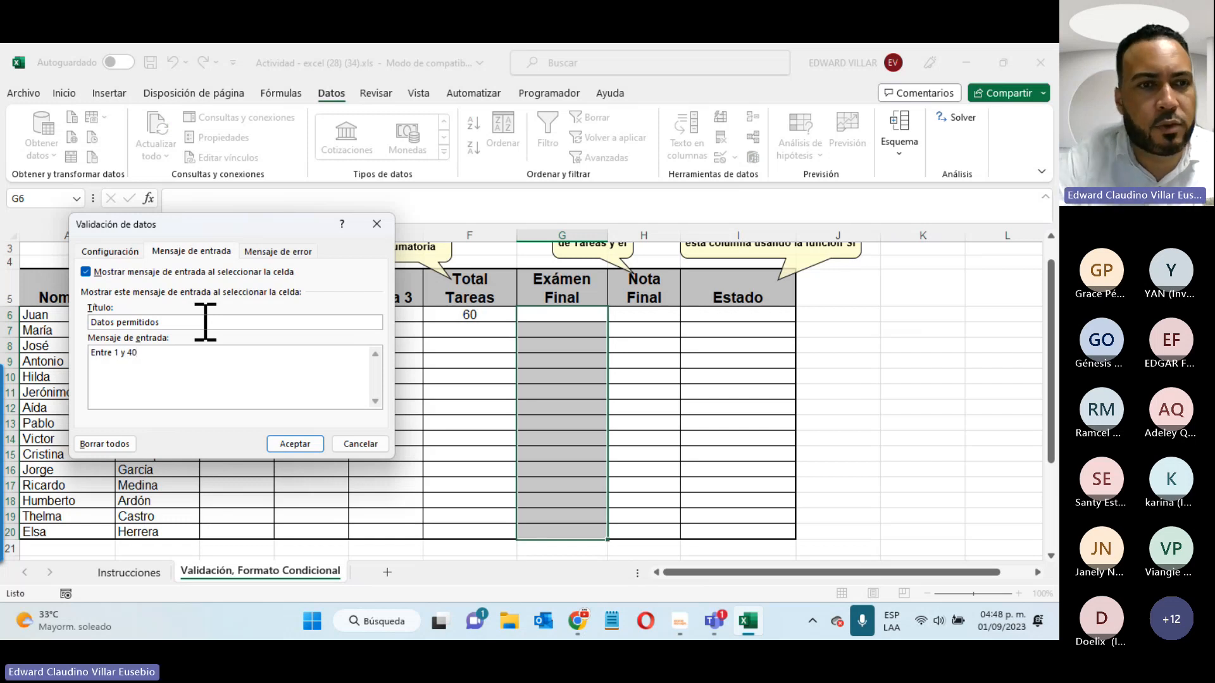
left_click(298, 252)
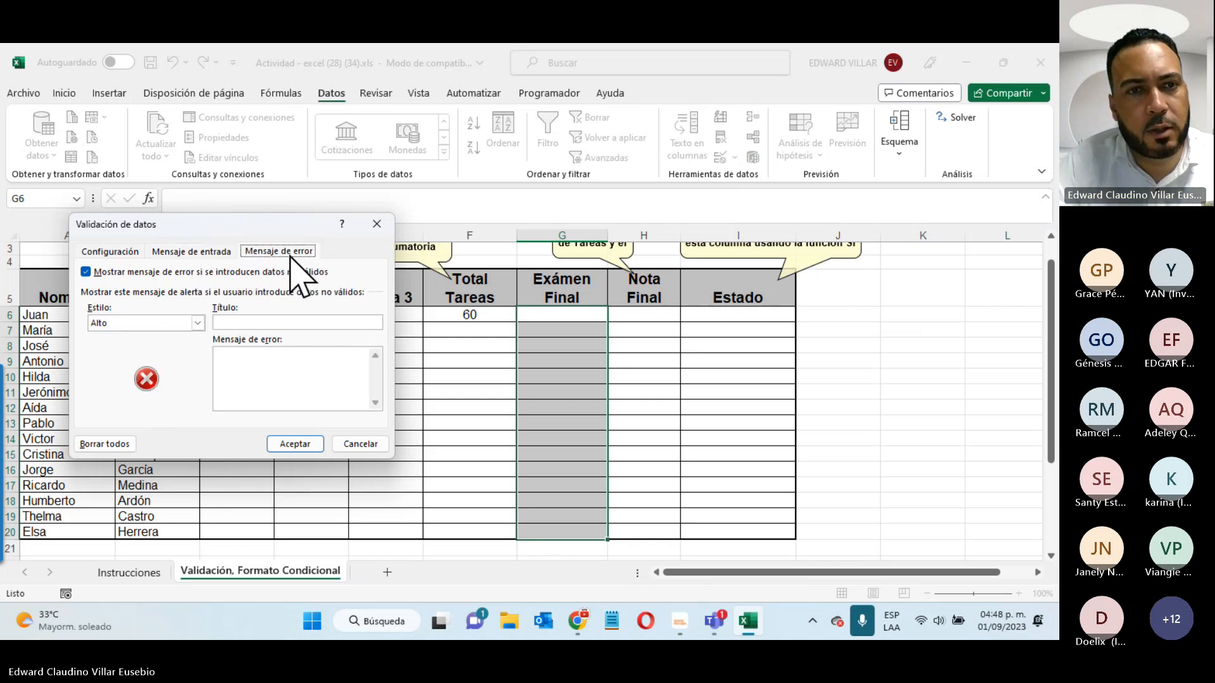
left_click(252, 324)
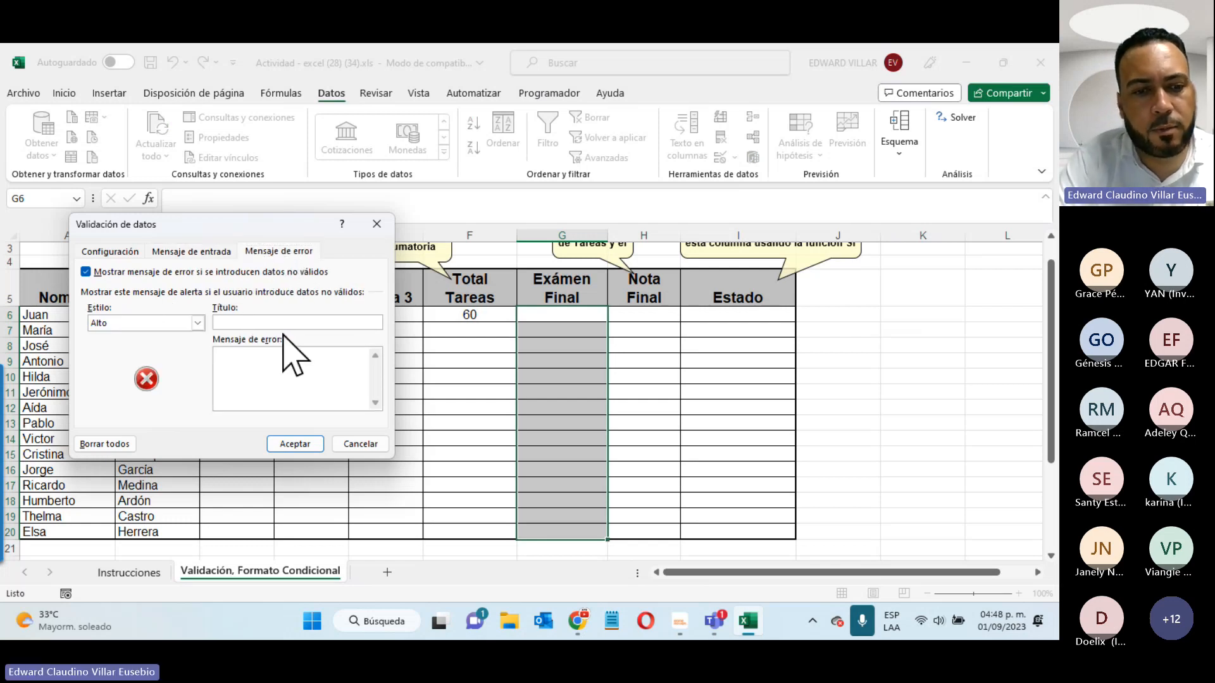
type("Error")
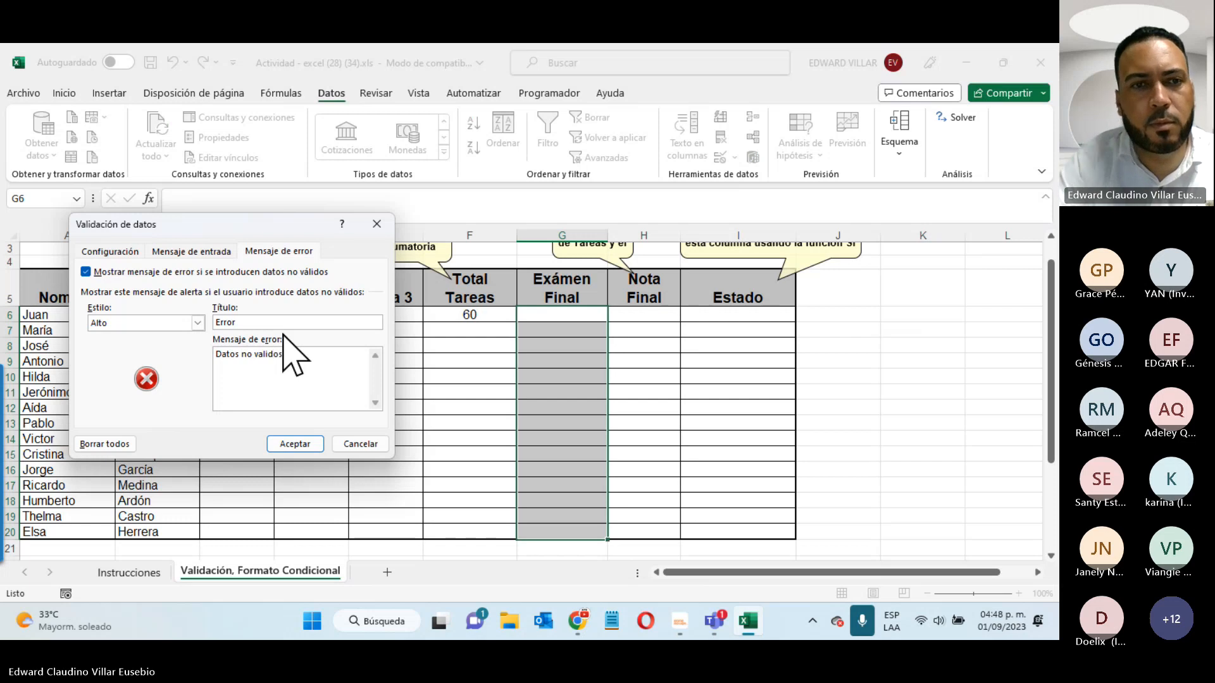
left_click(302, 444)
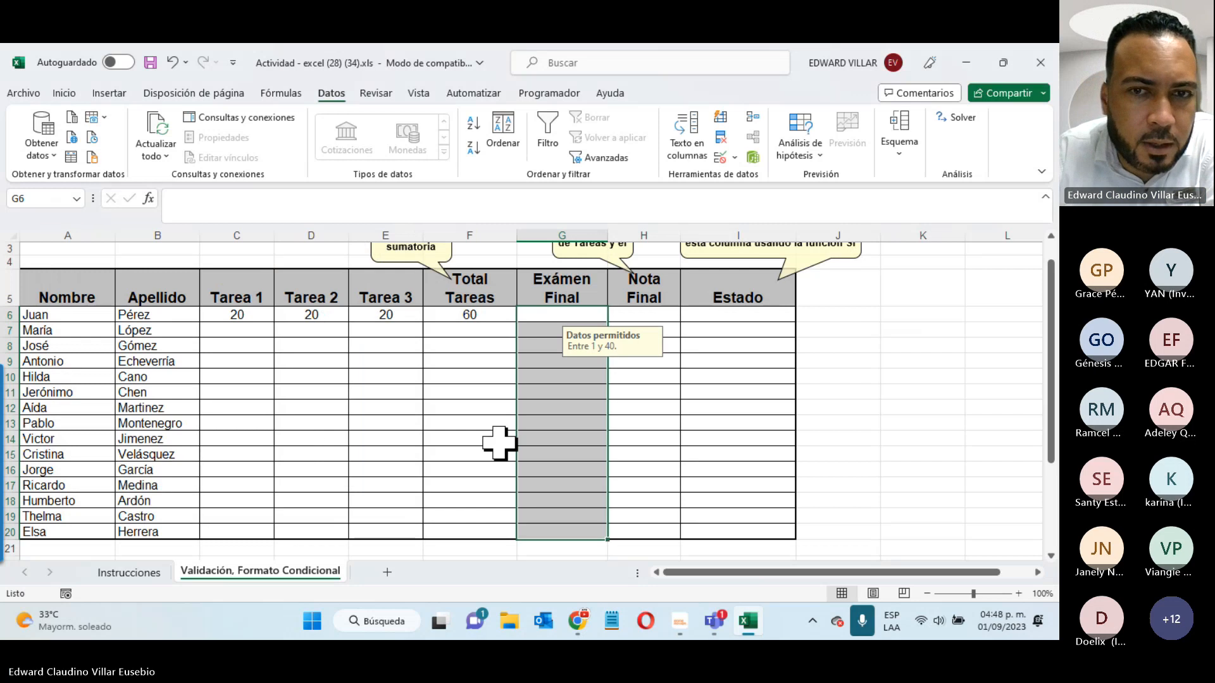
- Select exam and homework cells to check their input prompts
left_click(548, 407)
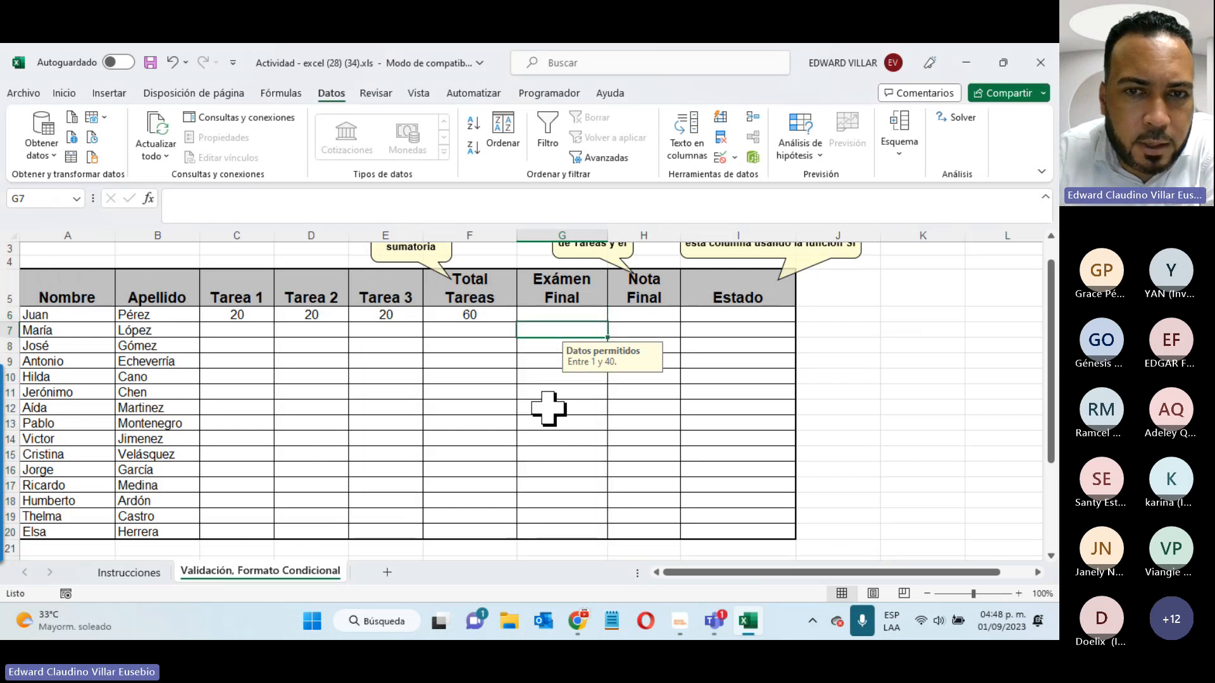
left_click(560, 342)
left_click(560, 328)
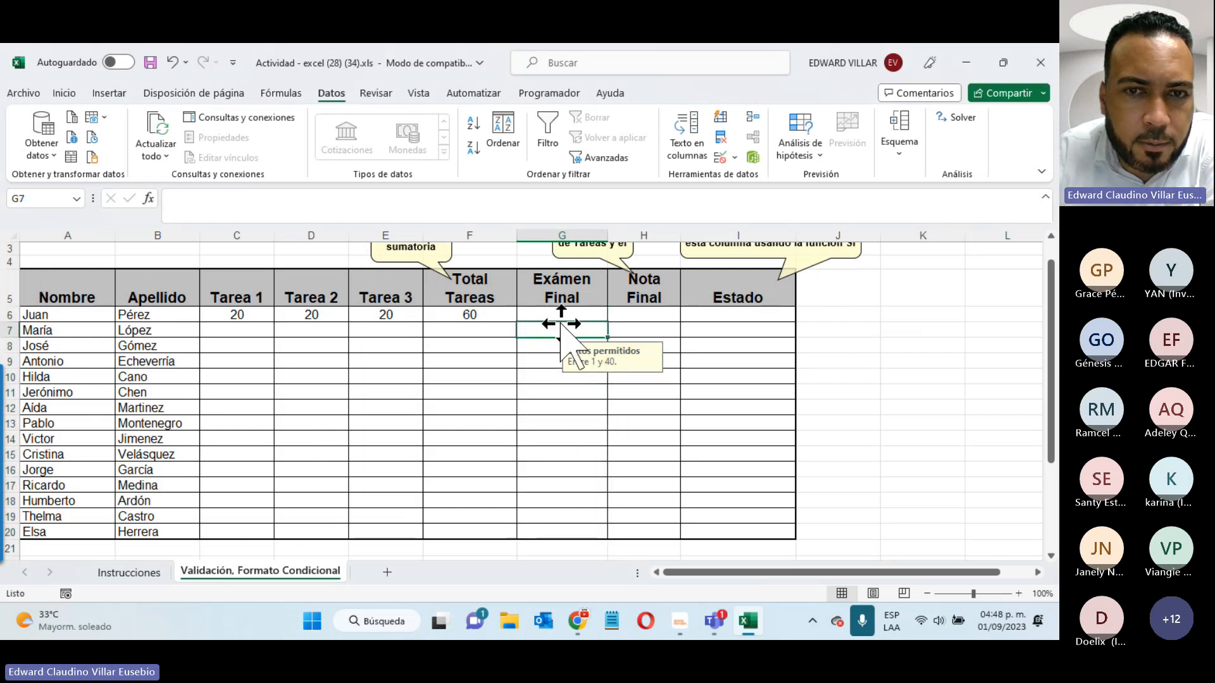
left_click(323, 342)
left_click(393, 345)
left_click(366, 437)
left_click(293, 361)
left_click(262, 357)
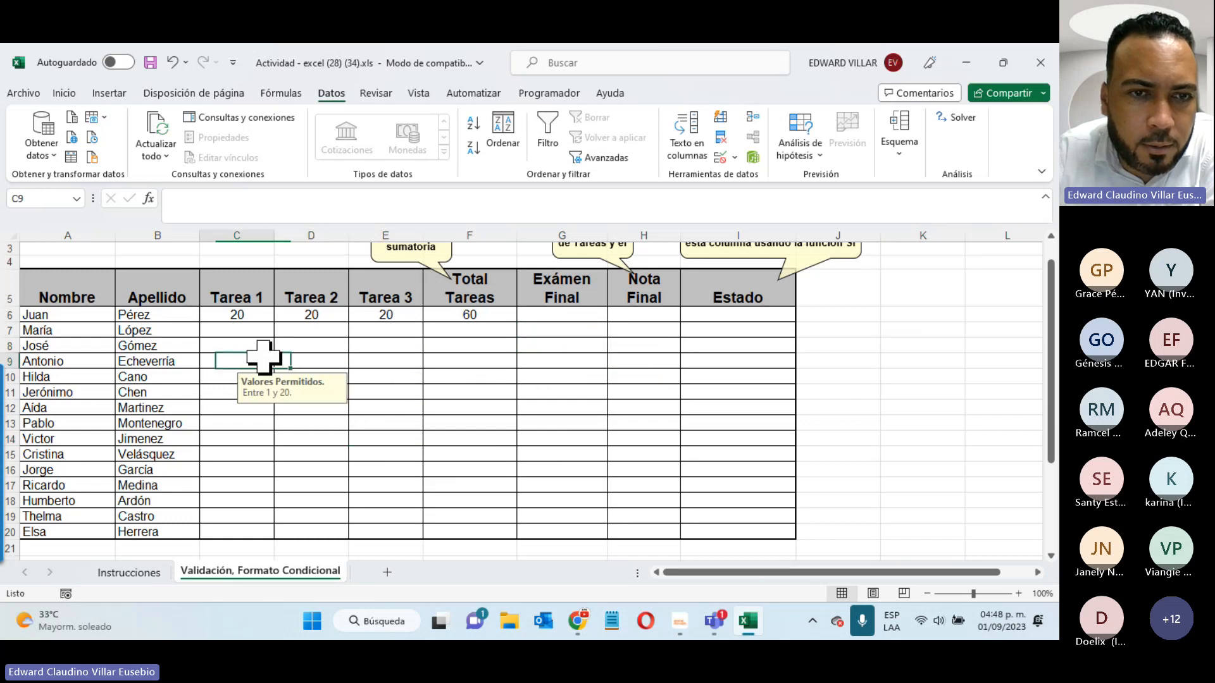
left_click(405, 376)
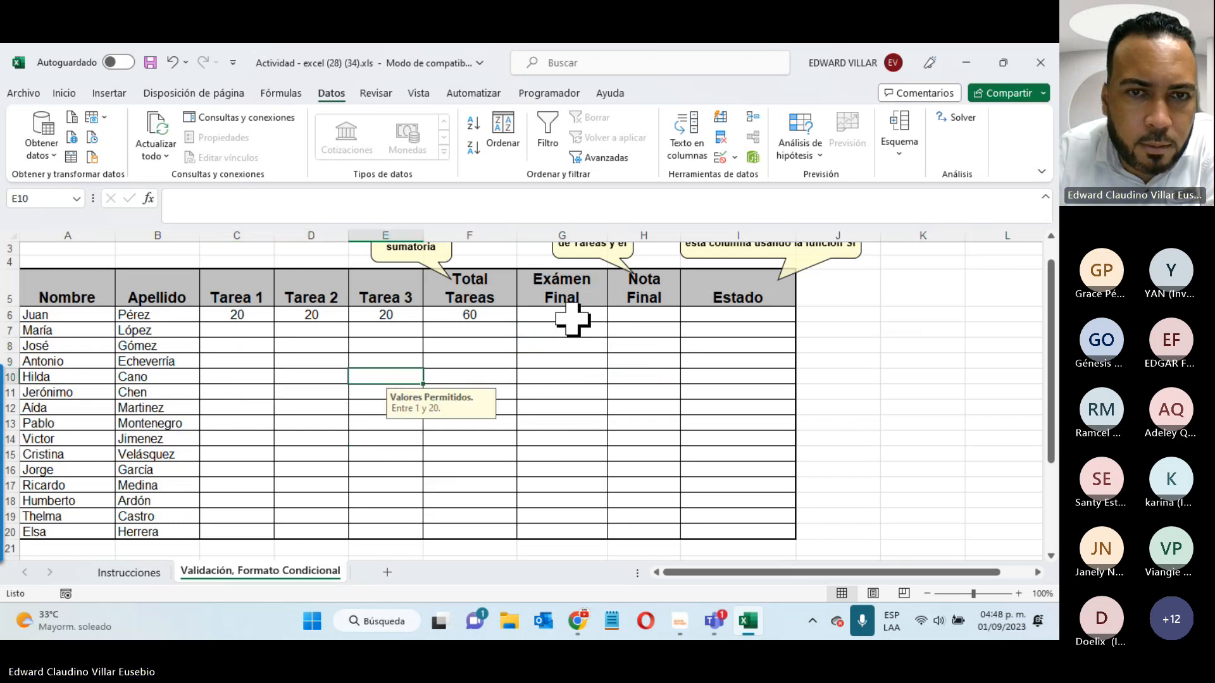
- Enter 40 in G6, then try 41 below and cancel the rejected entry
left_click(573, 319)
type("40")
key("Return")
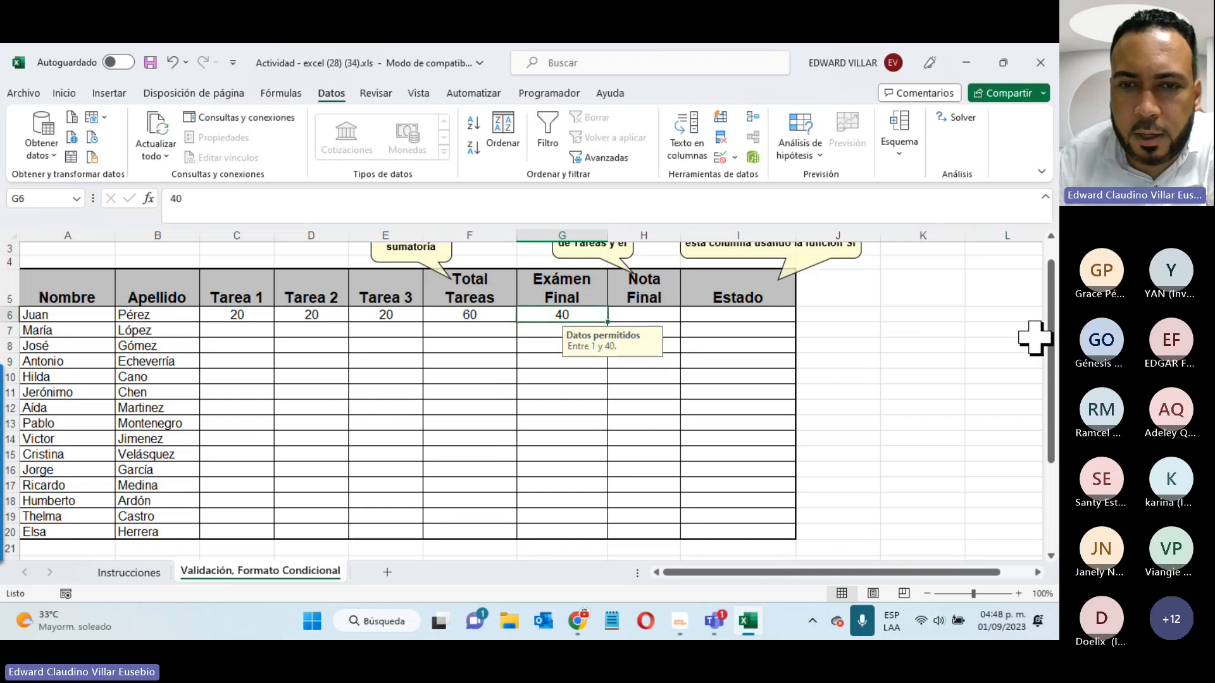
type("41")
key("Return")
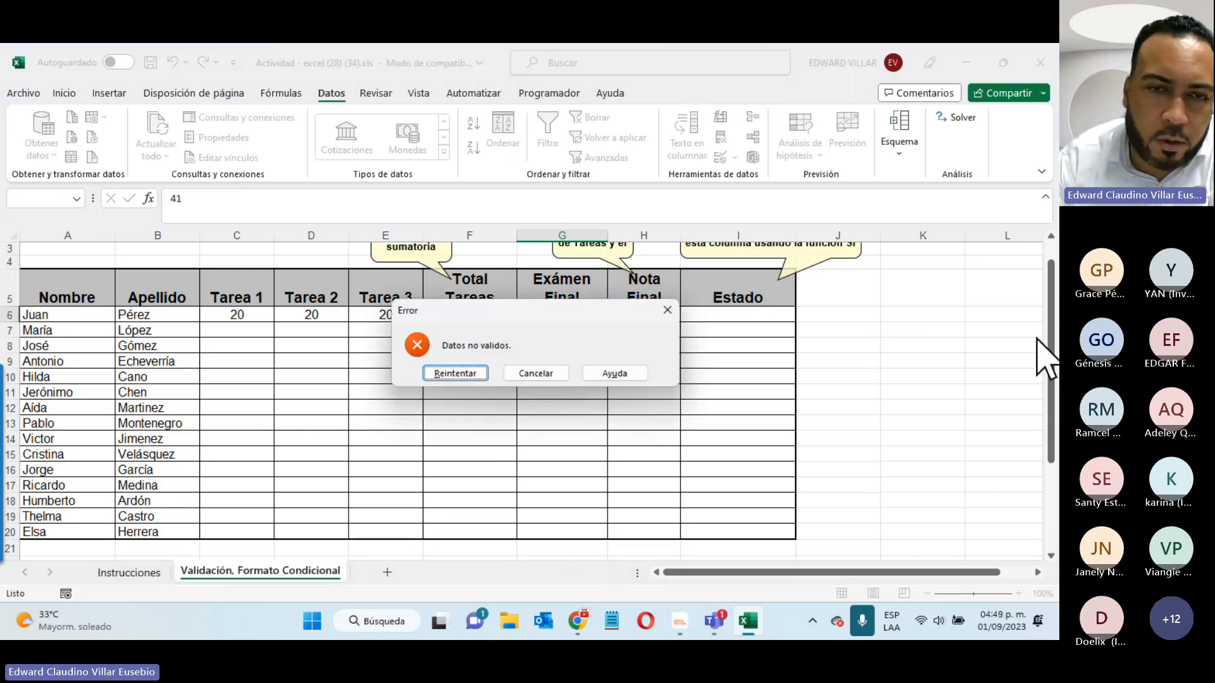
left_click(537, 373)
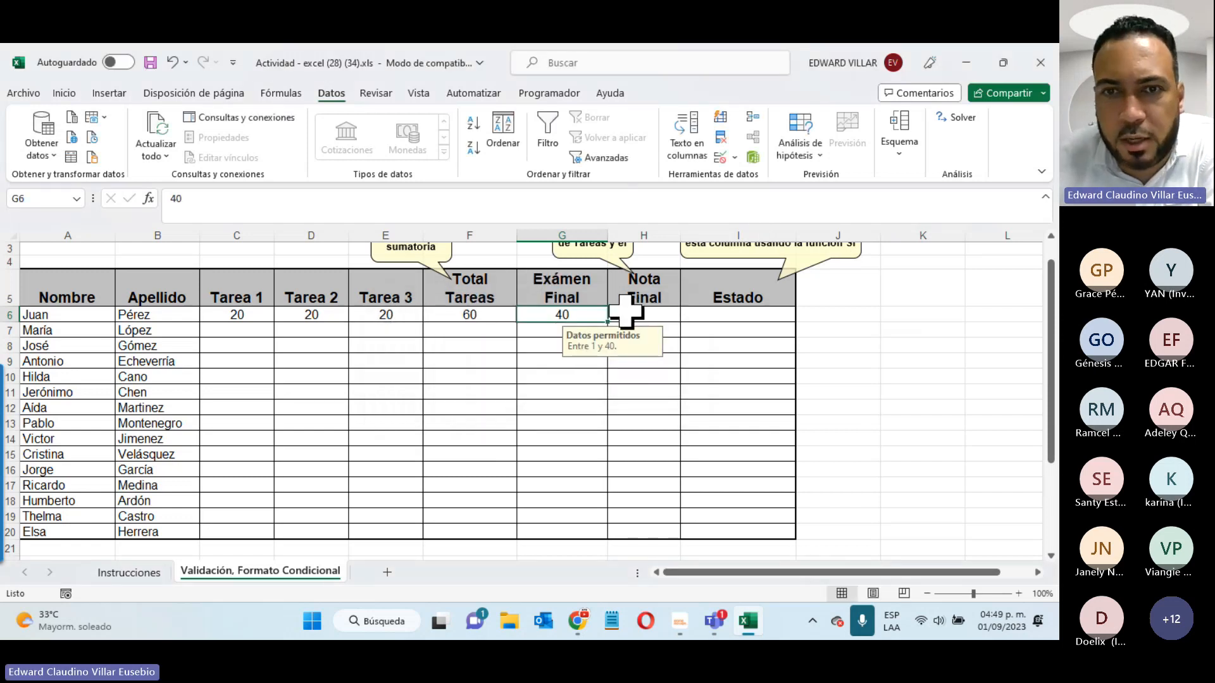
left_click(652, 313)
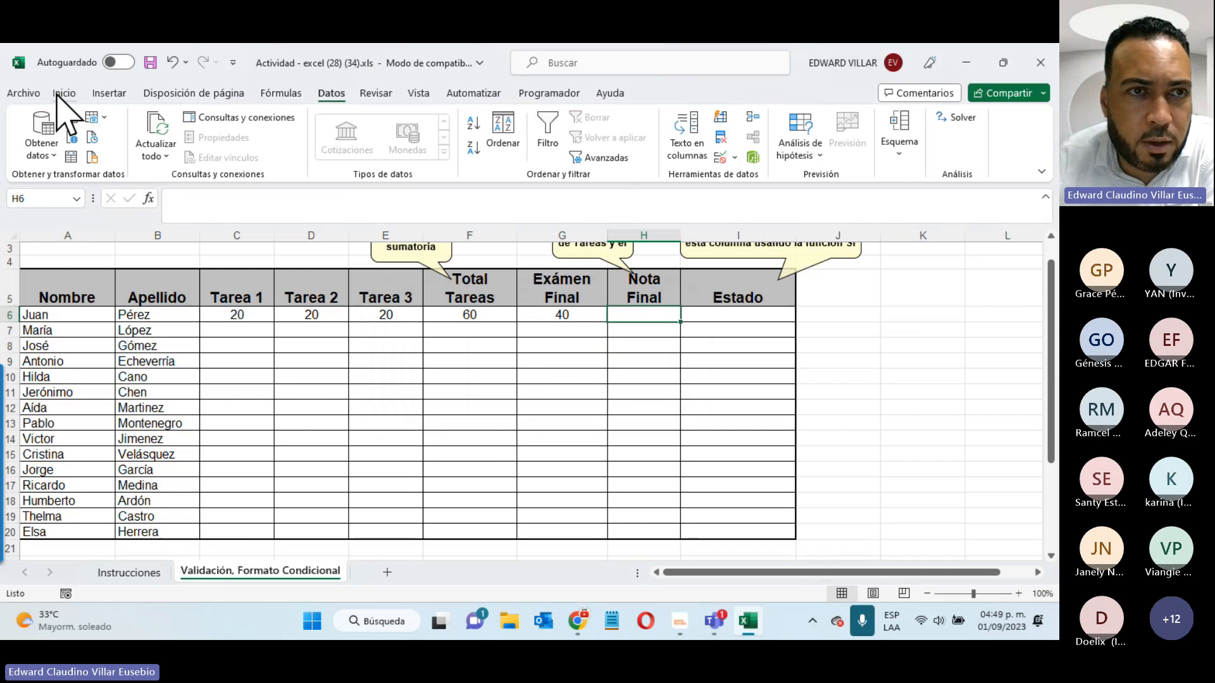
- Enter =SUMA(F6:G6) in the Nota Final cell H6, giving 100
left_click(64, 93)
type("=SUMA(")
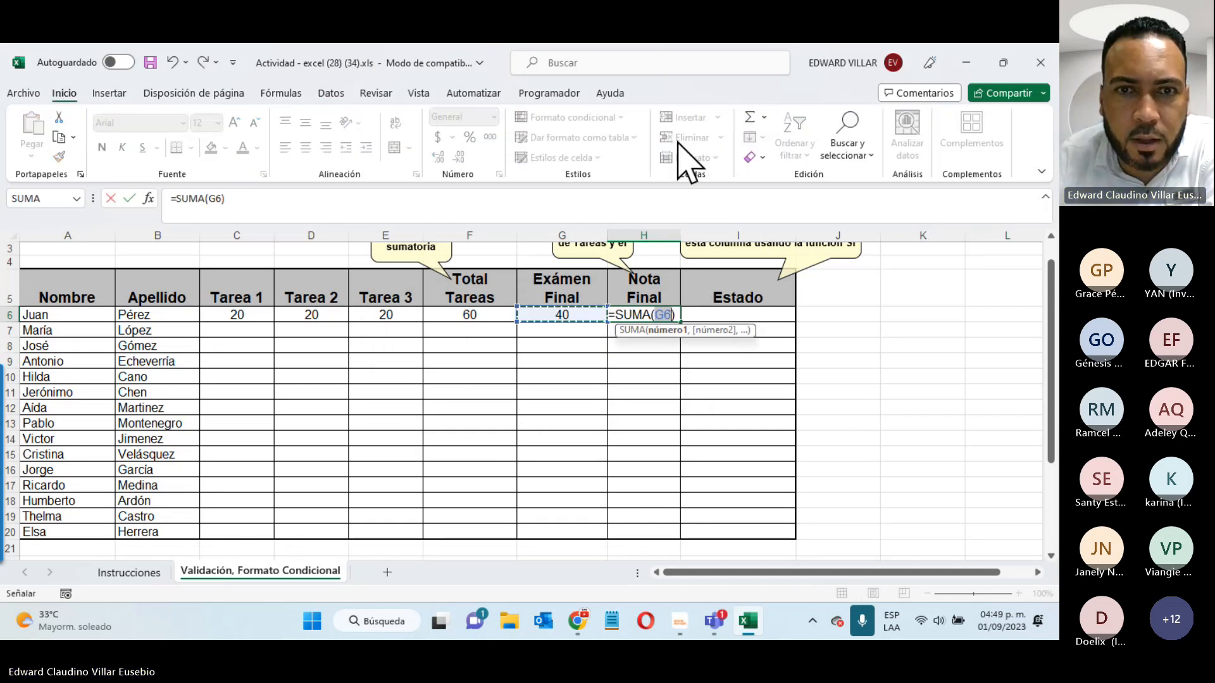
left_click(560, 314)
type(")")
left_click_drag(474, 308, 548, 319)
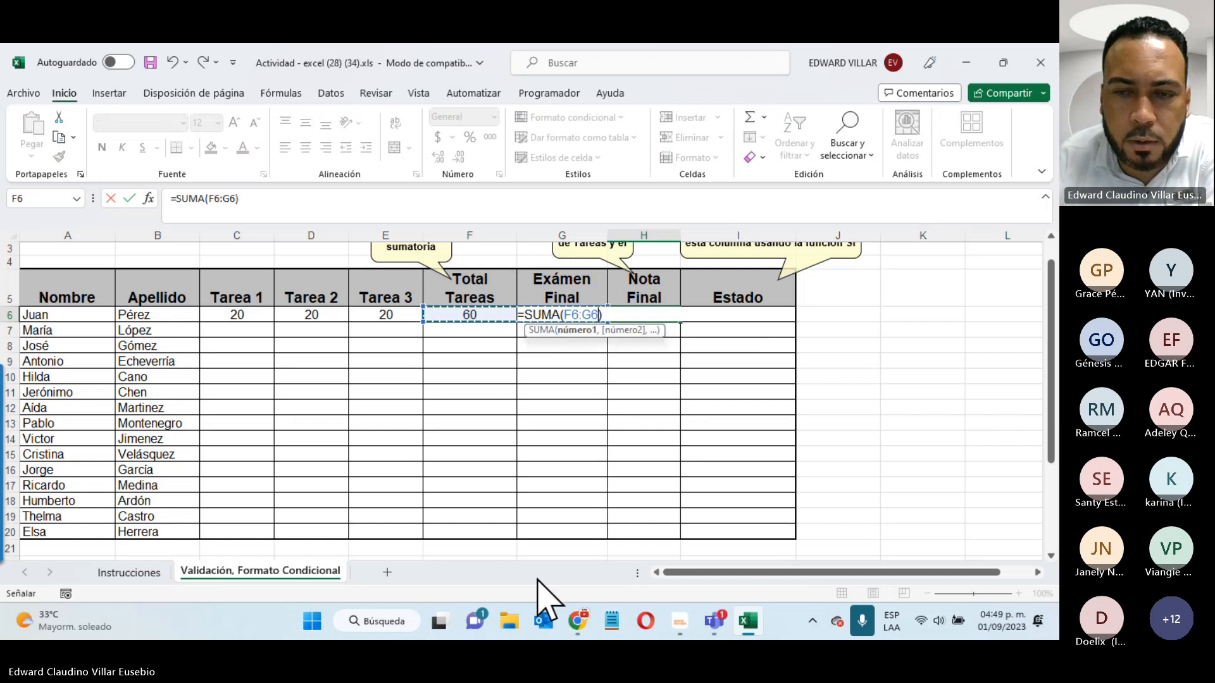
key("Return")
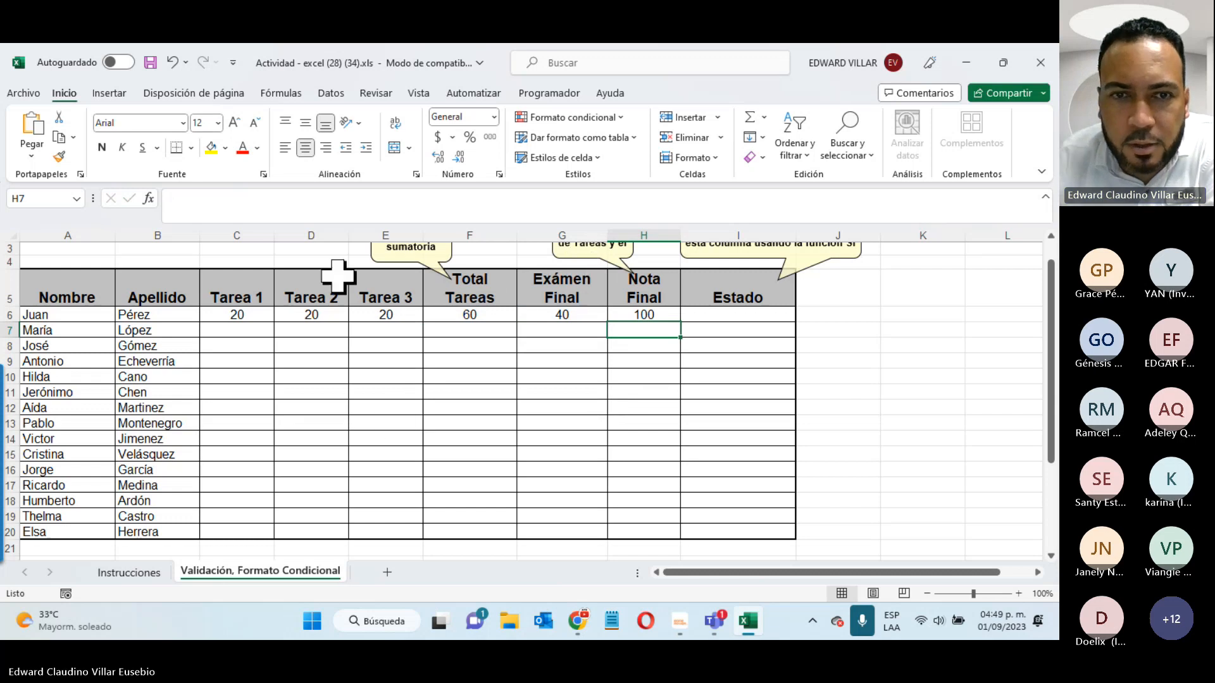
scroll(380, 369, "up", 1)
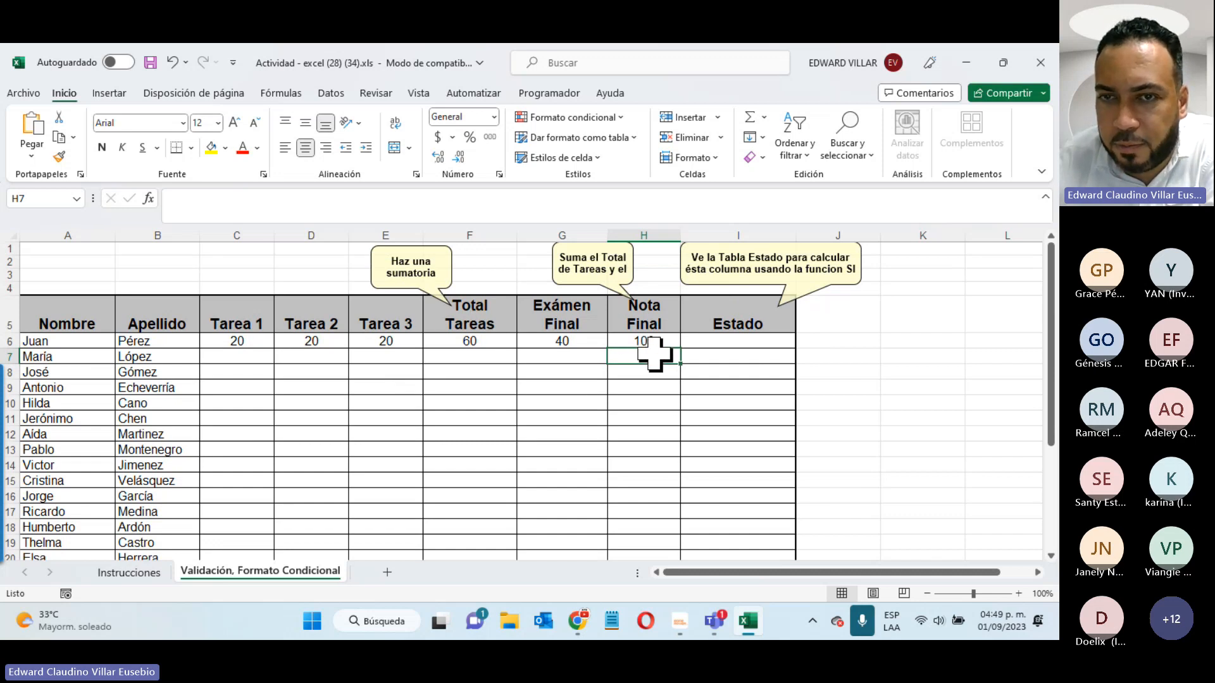
- Select the Estado cell I6 and toggle the meeting microphone mute
left_click(741, 340)
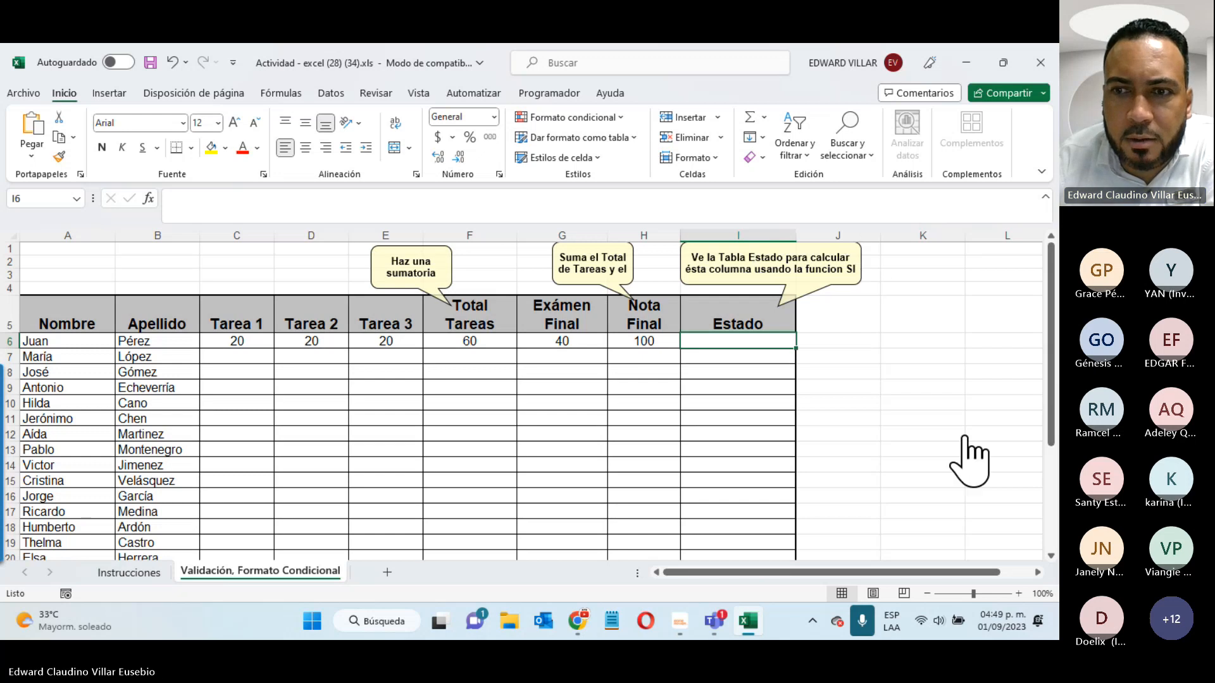
left_click(931, 434)
left_click(960, 426)
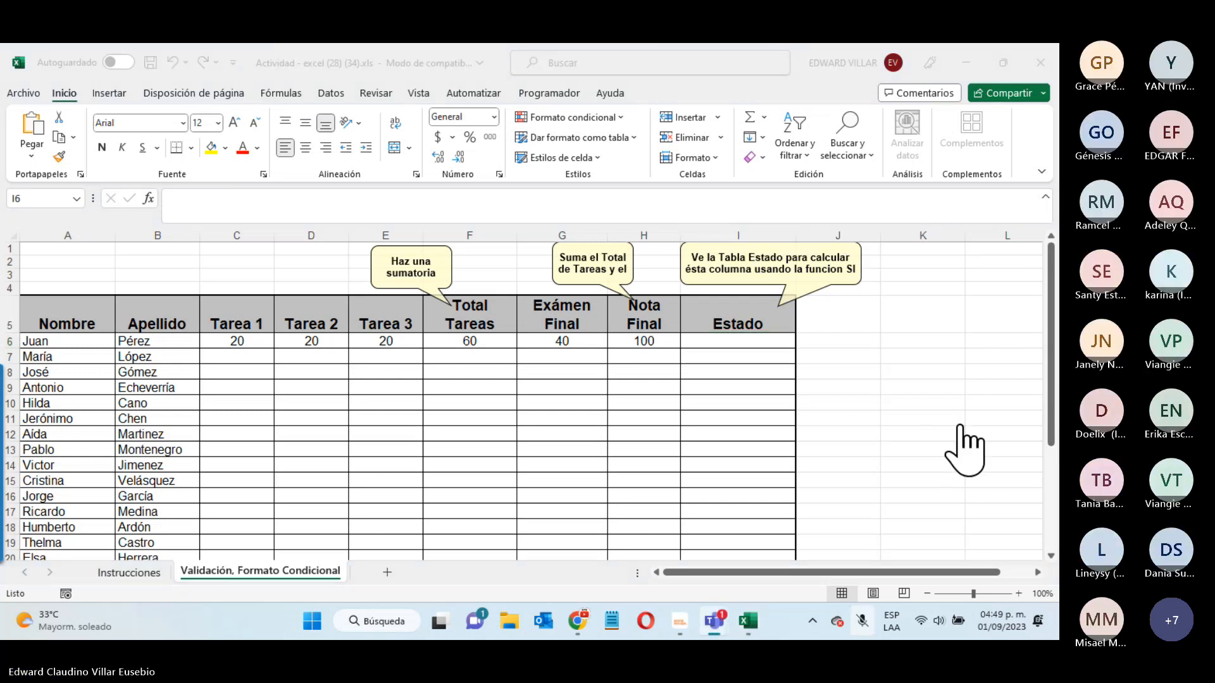
left_click(926, 425)
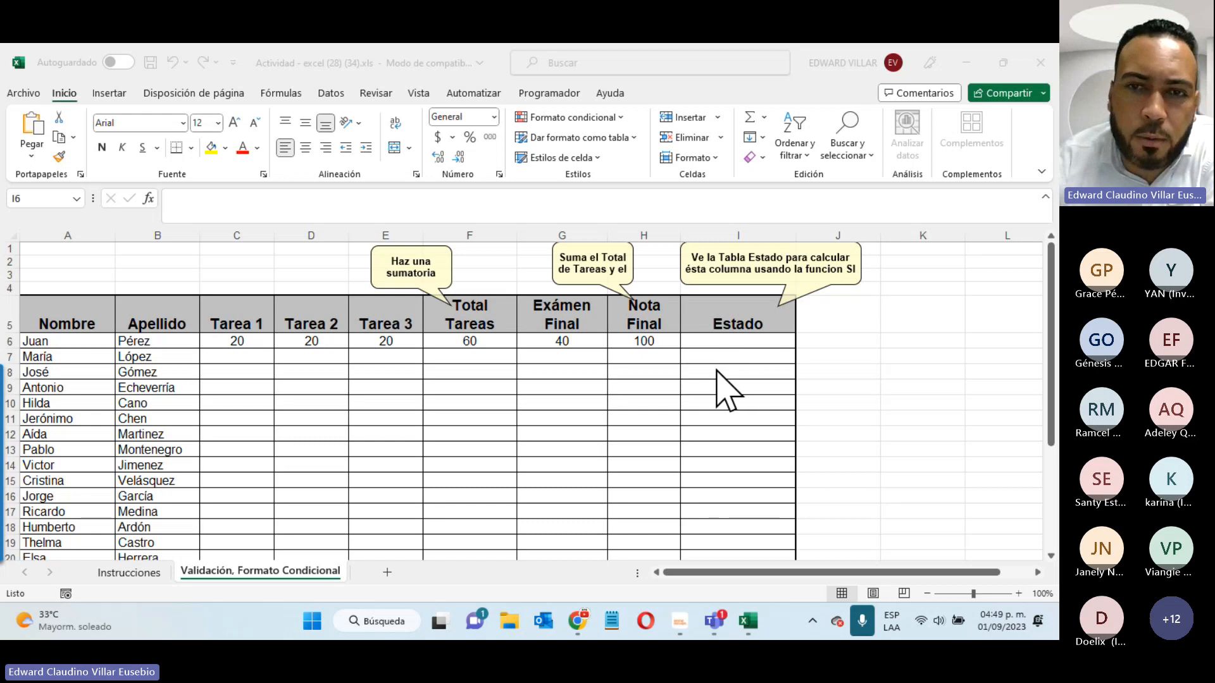
- Scroll down to the Aprobado row of the Estado table, then scroll back up and select I6
scroll(721, 341, "down", 2)
scroll(722, 342, "down", 1)
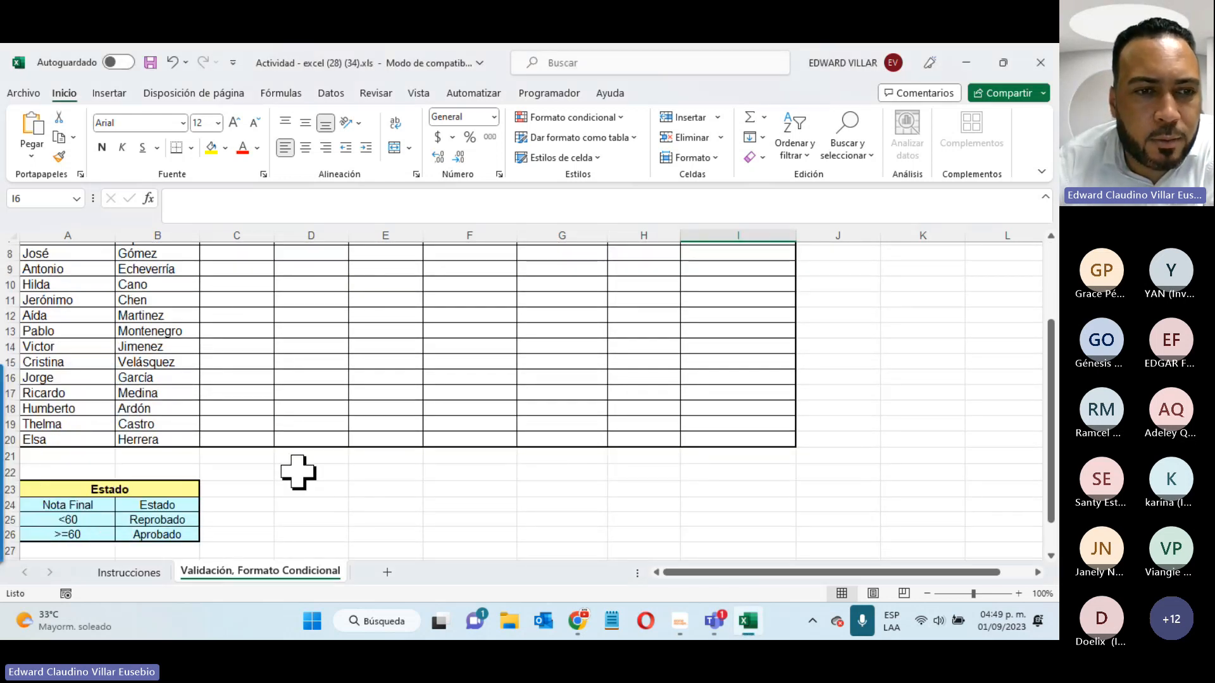
scroll(118, 474, "down", 1)
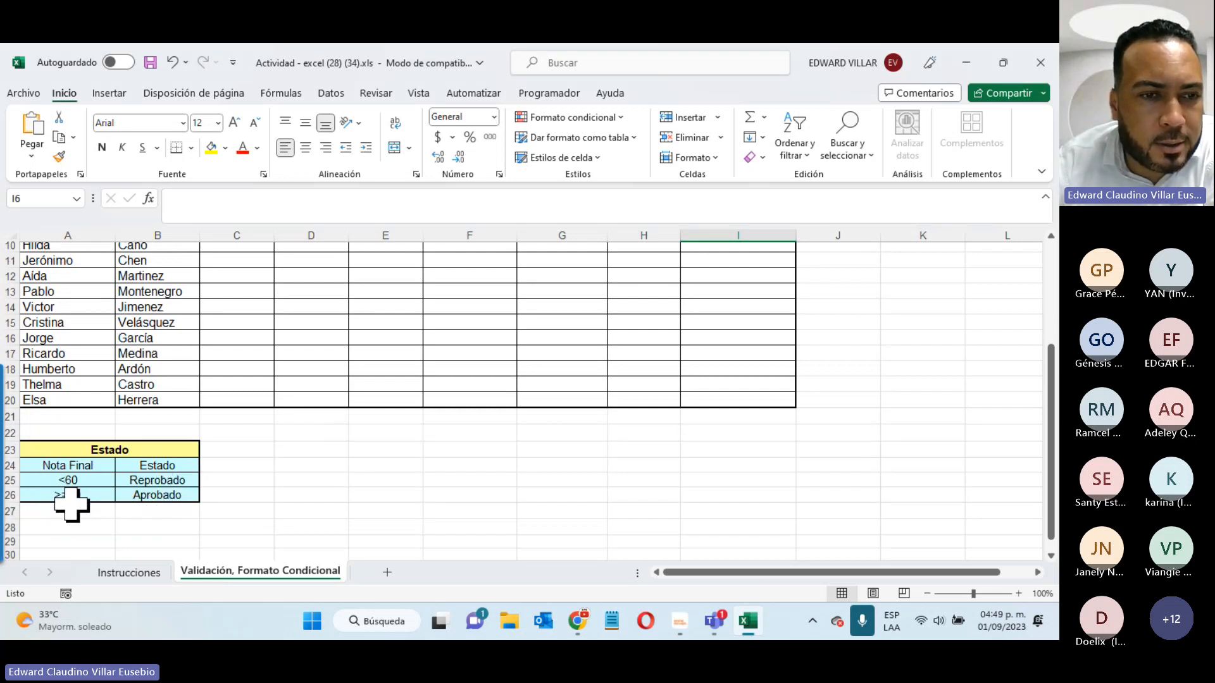
left_click(150, 496)
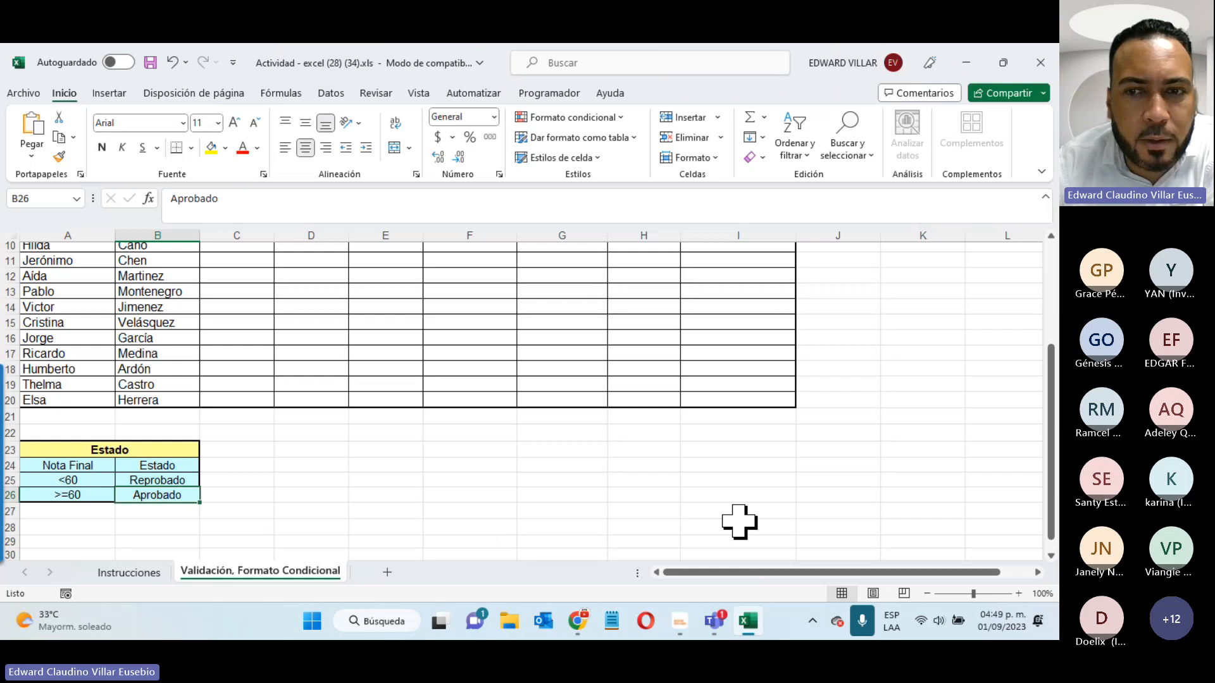
left_click(993, 508)
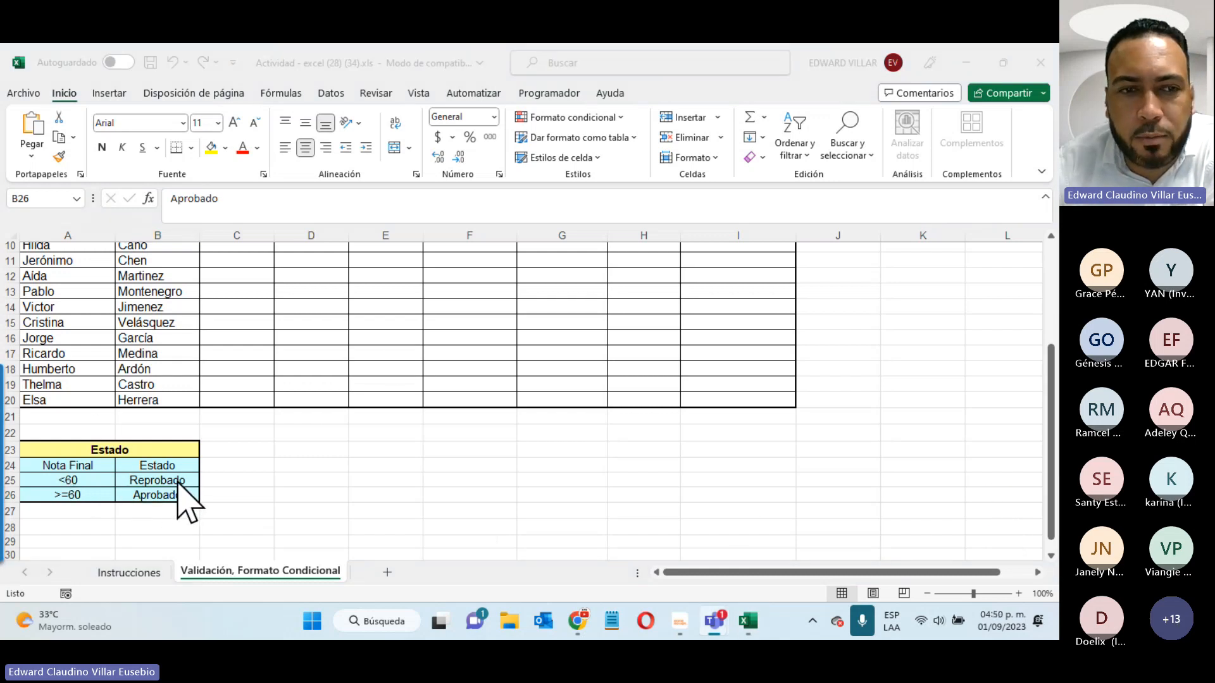
scroll(475, 527, "up", 2)
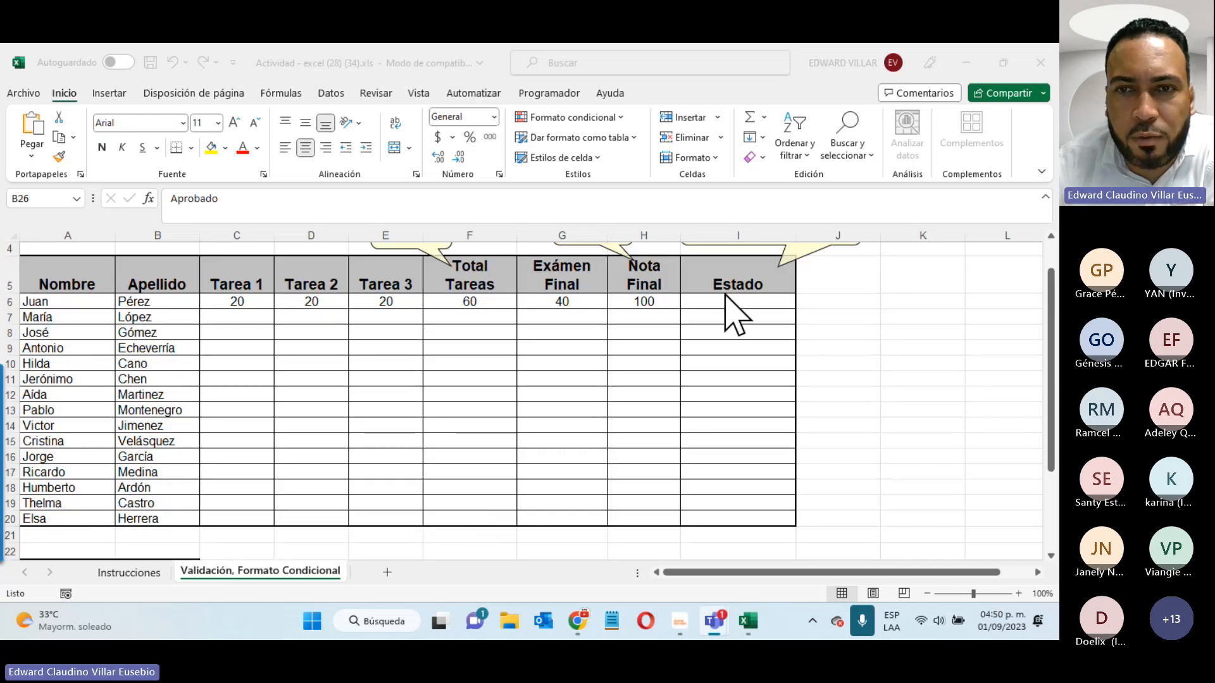
scroll(733, 312, "up", 1)
left_click(734, 341)
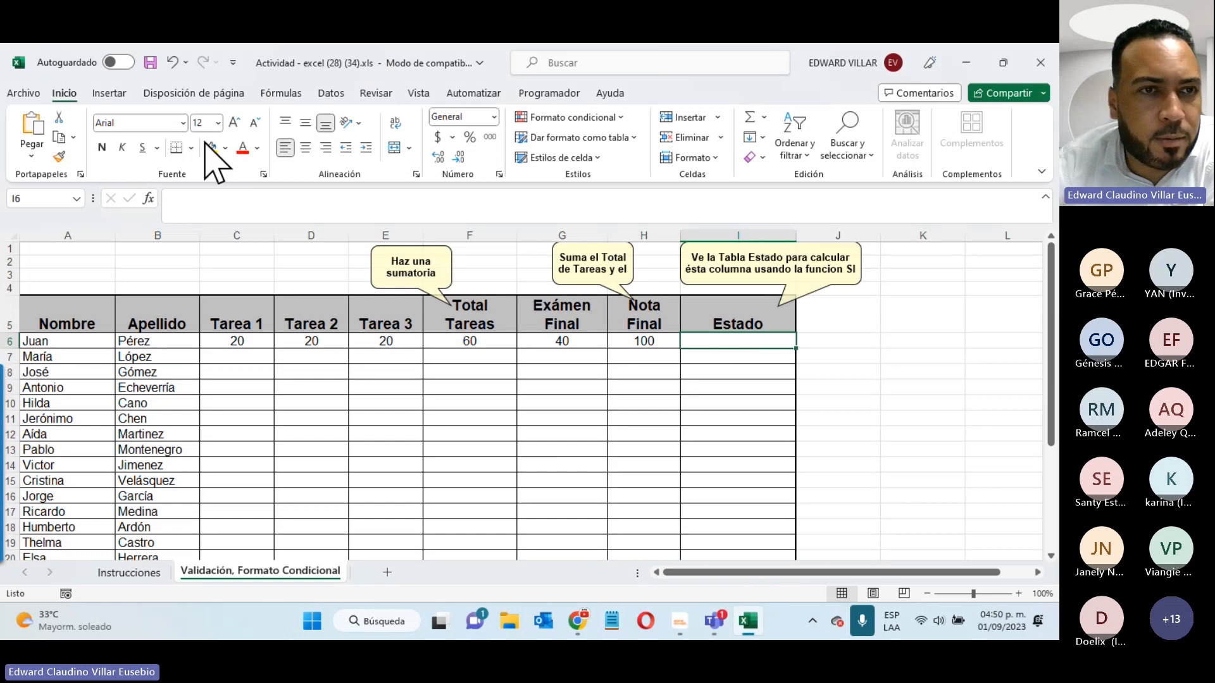
- Insert the SI function into the Estado cell I6 using the function wizard
left_click(149, 199)
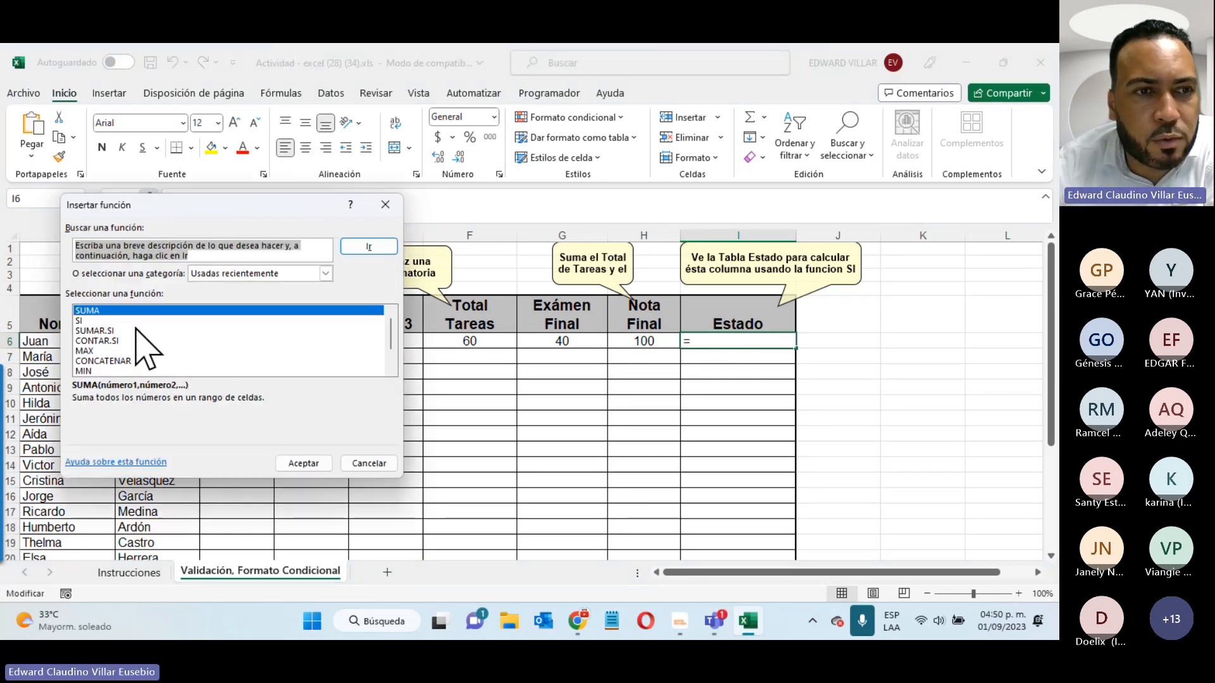
left_click(79, 320)
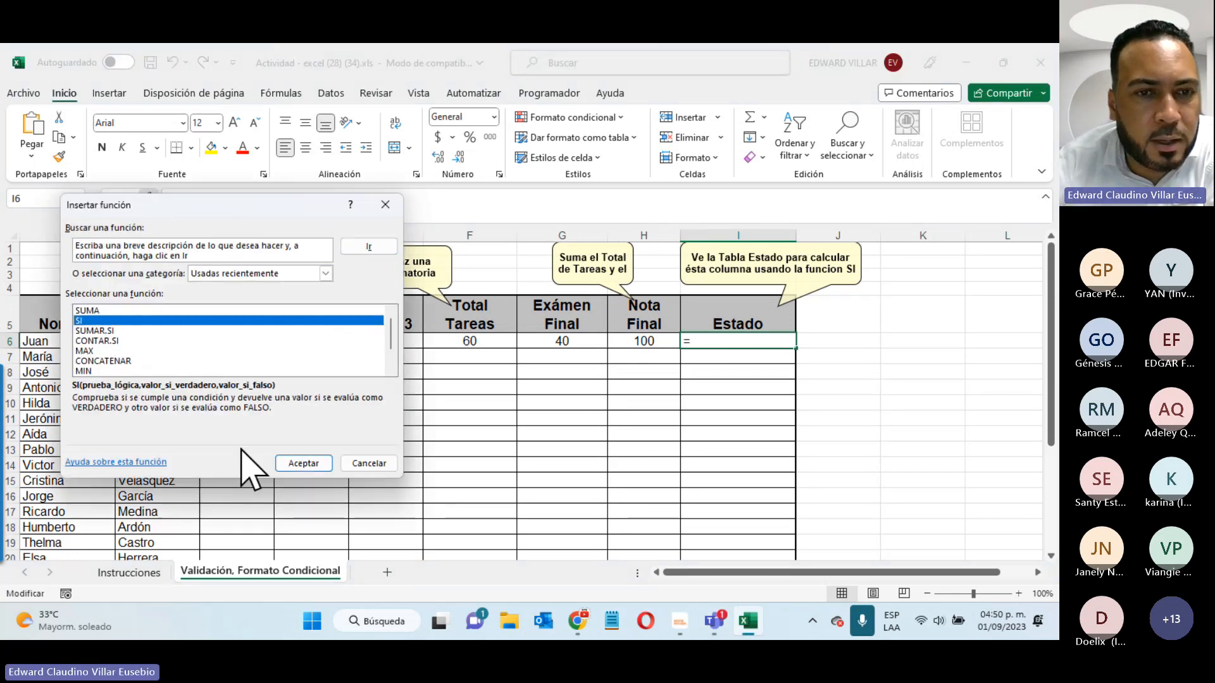
left_click(304, 463)
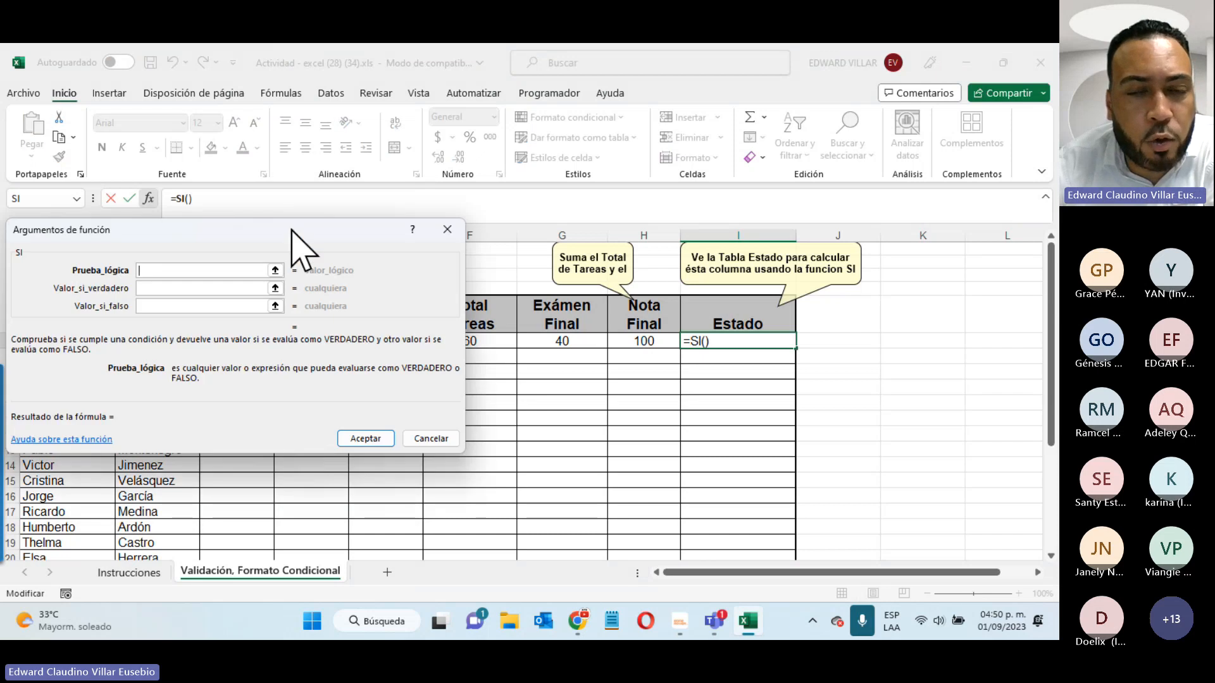
left_click_drag(292, 230, 605, 377)
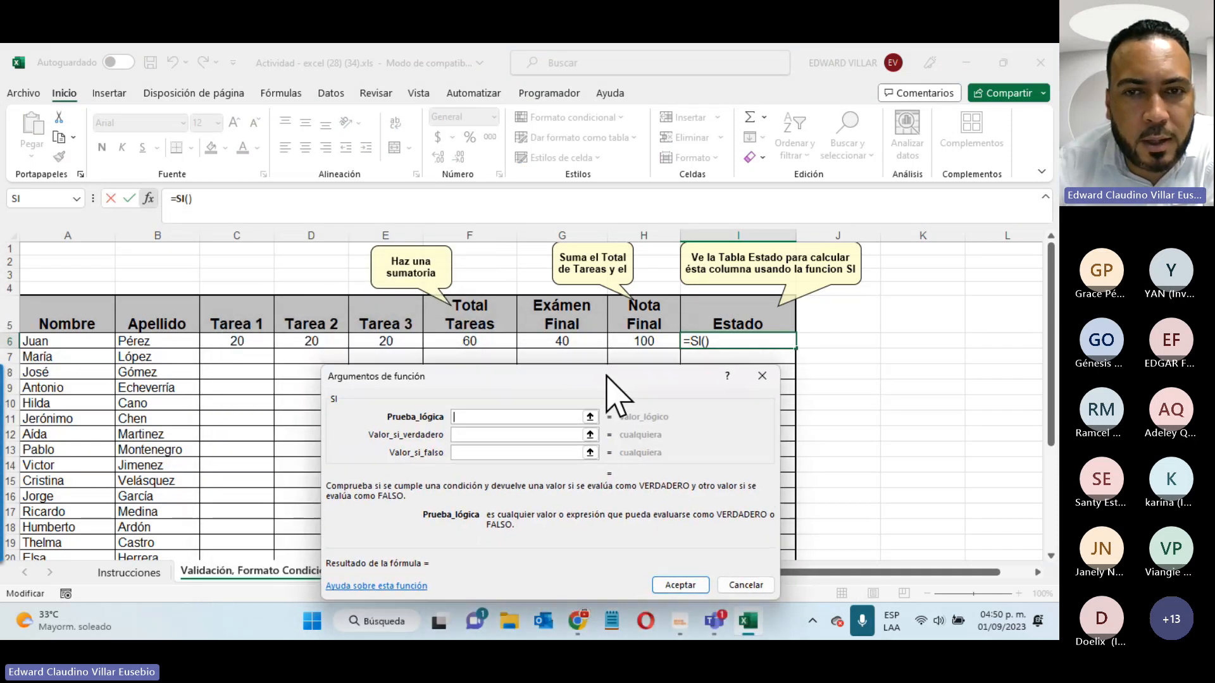
- Fill in test H6>=60, true value "Aprobado", false value "Reprobado", and confirm the formula
left_click(652, 342)
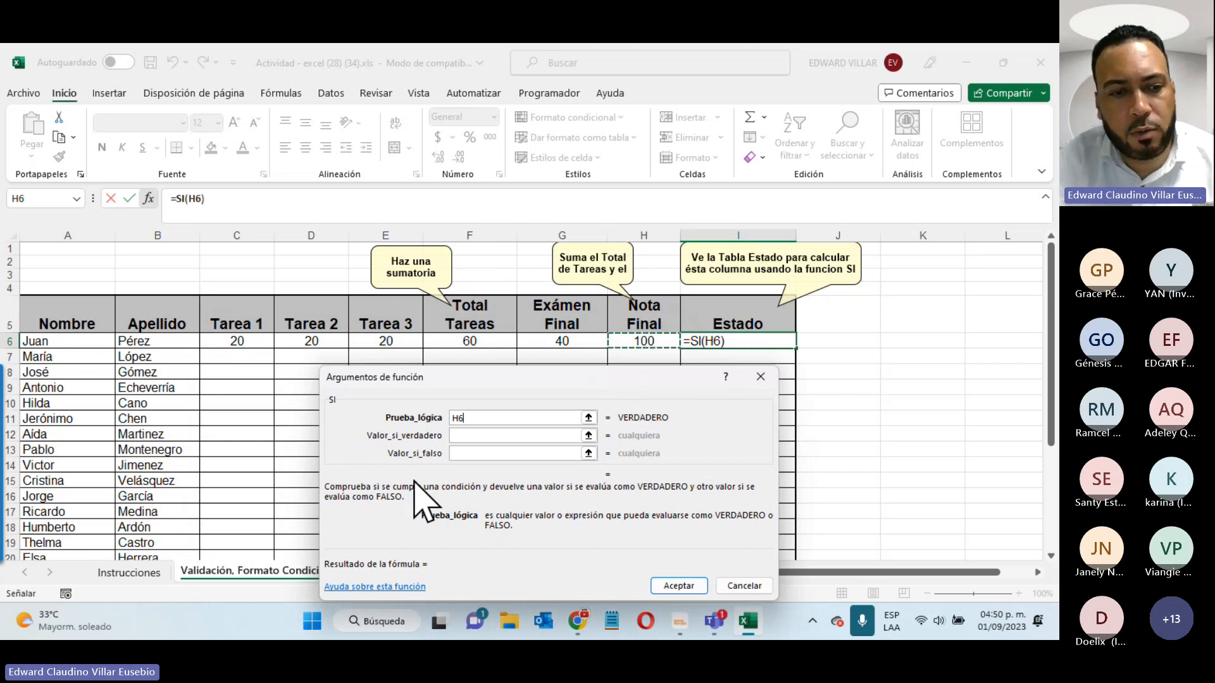
type(">")
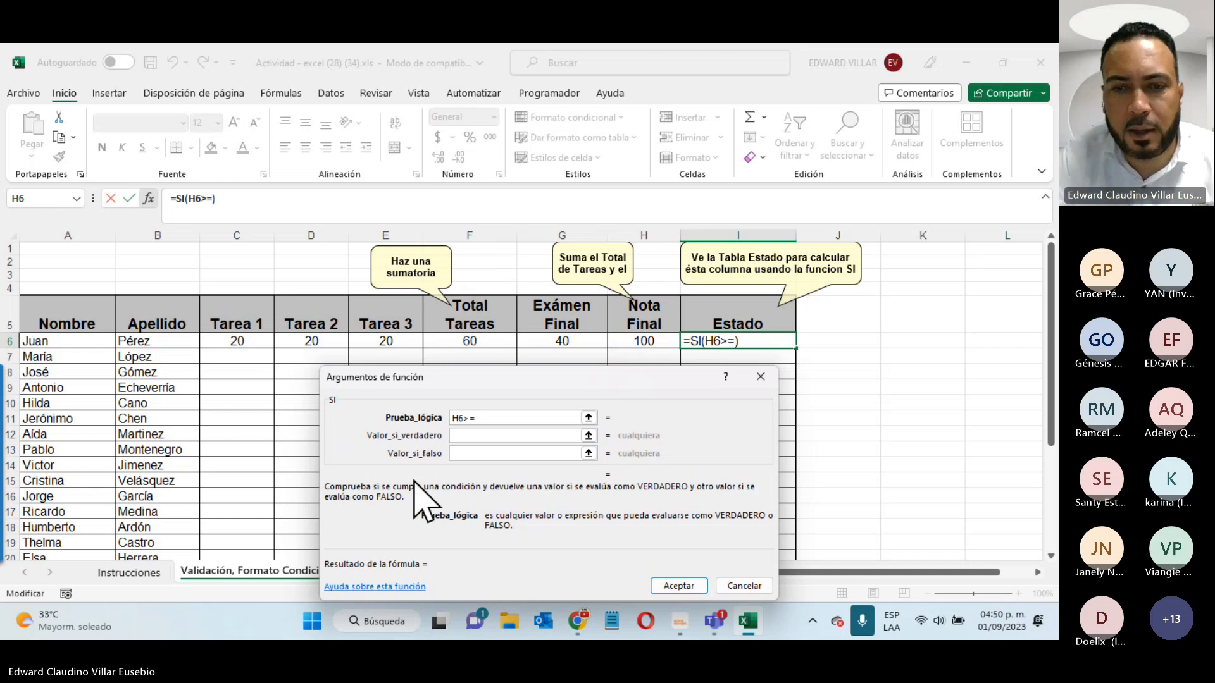
type("=60")
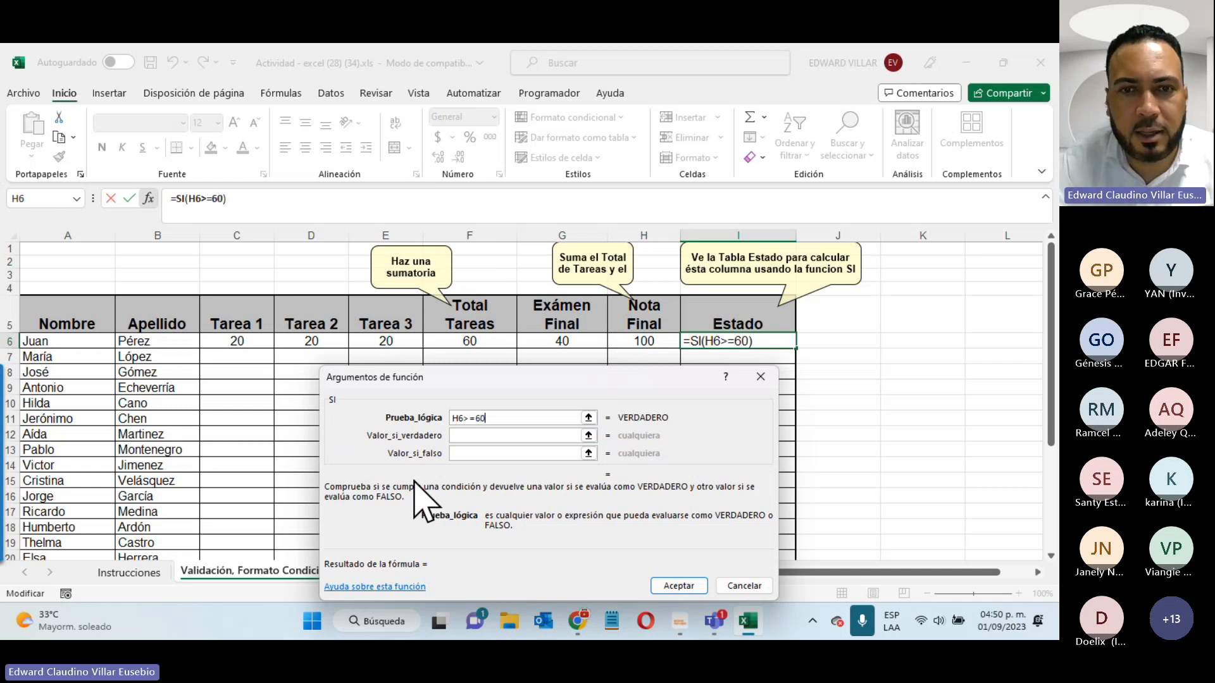
left_click(466, 437)
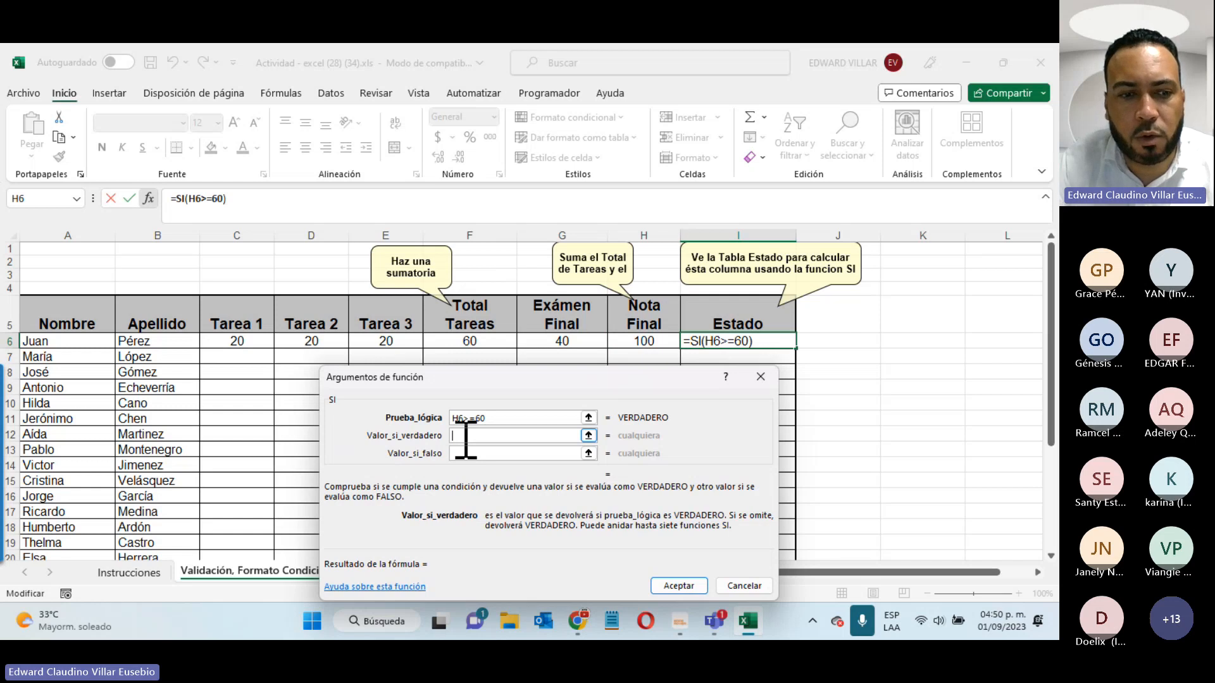
key("BackSpace")
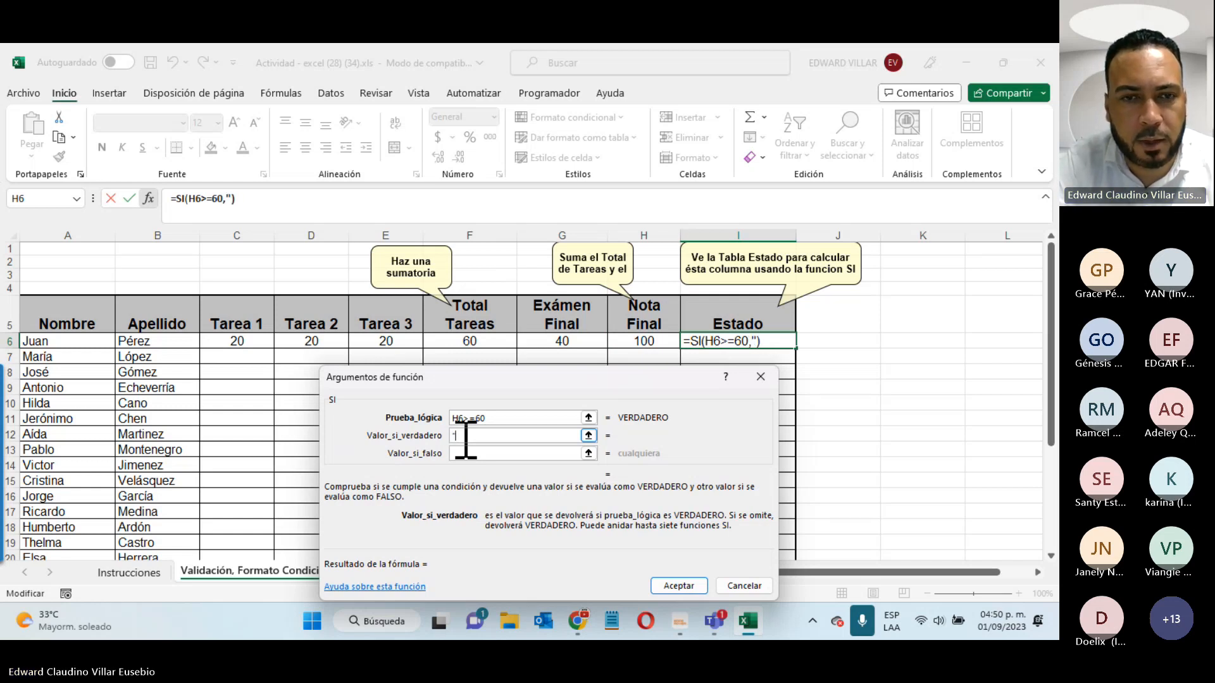
type("\"Aprob")
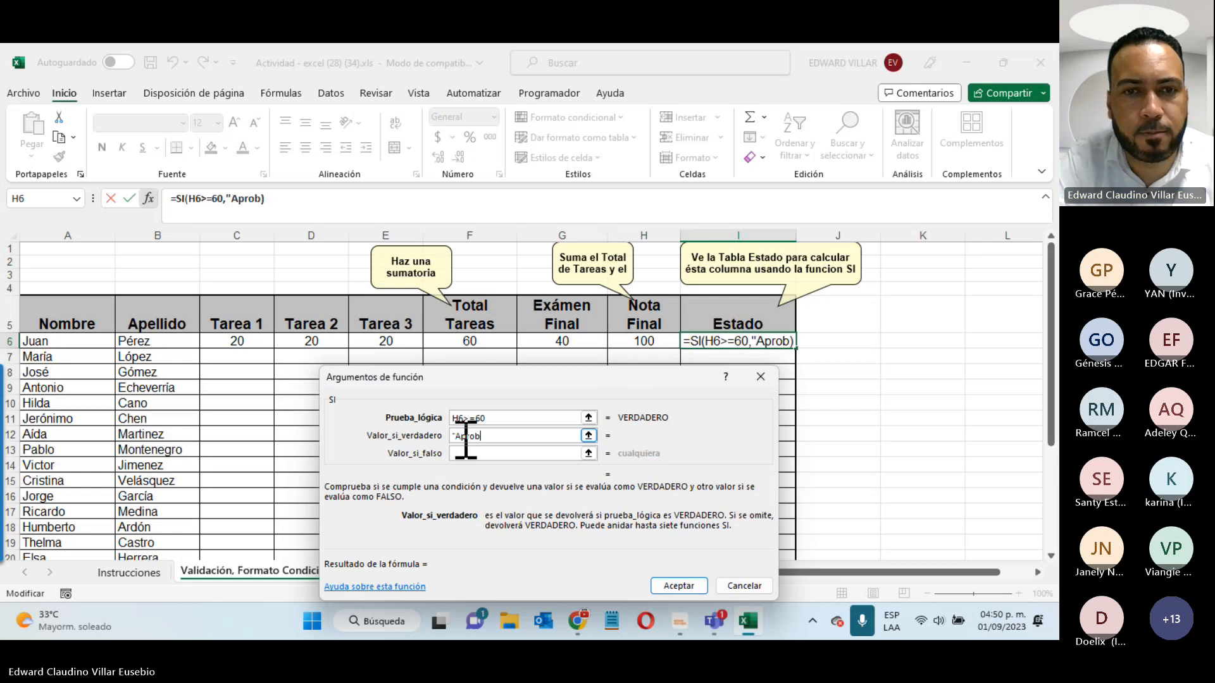
type("ado\"")
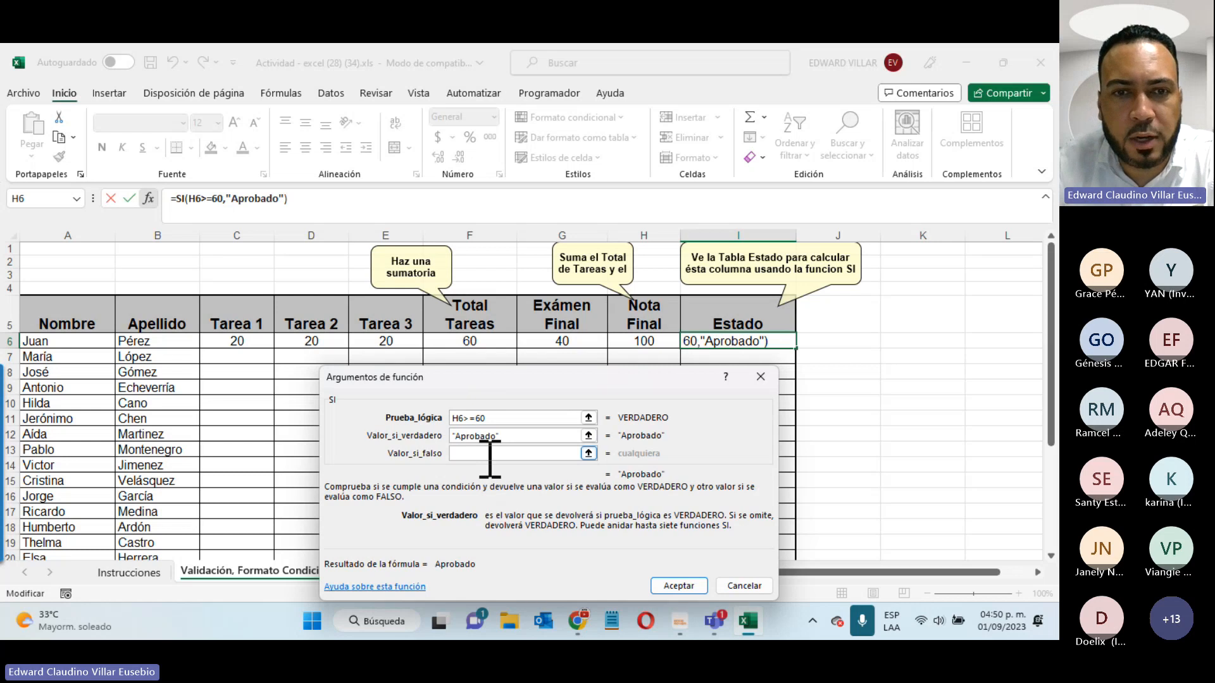
left_click(488, 453)
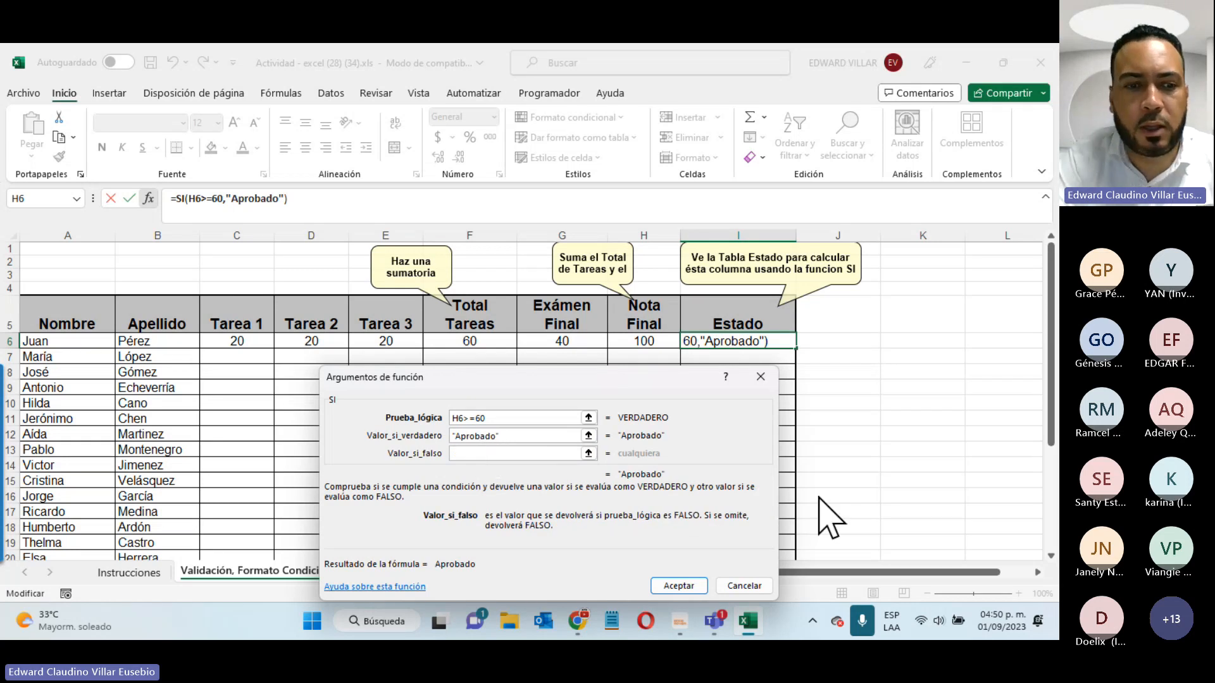
type("\"Reprobado")
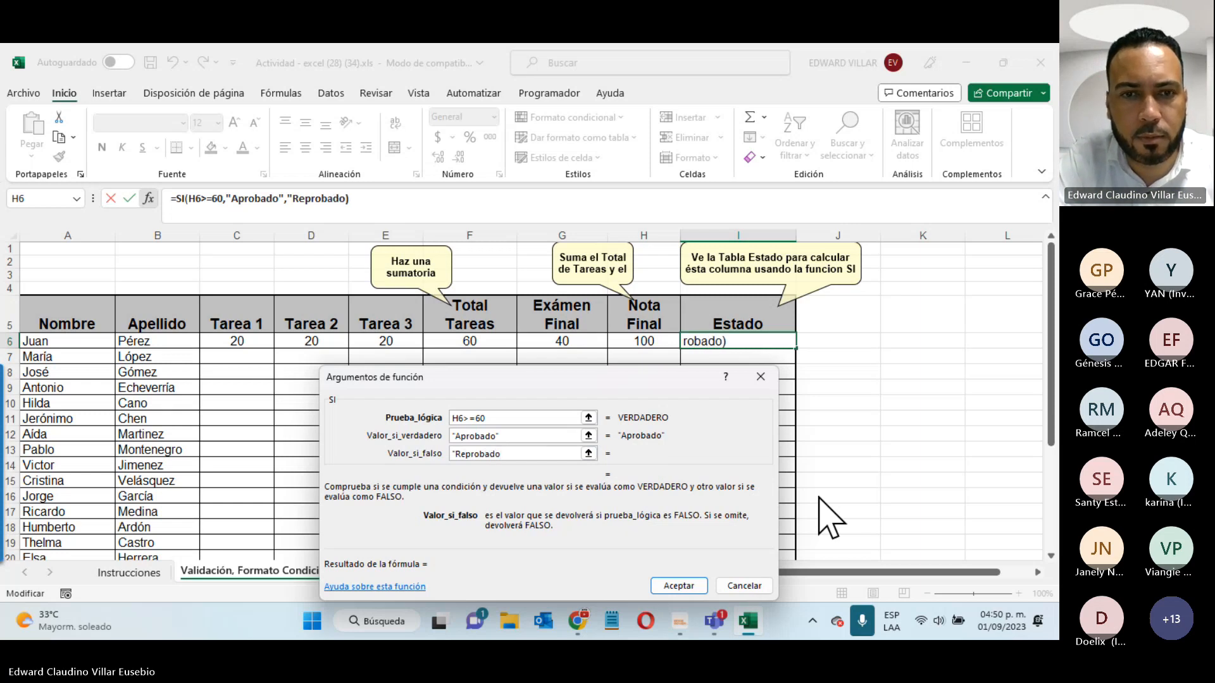
type("\"")
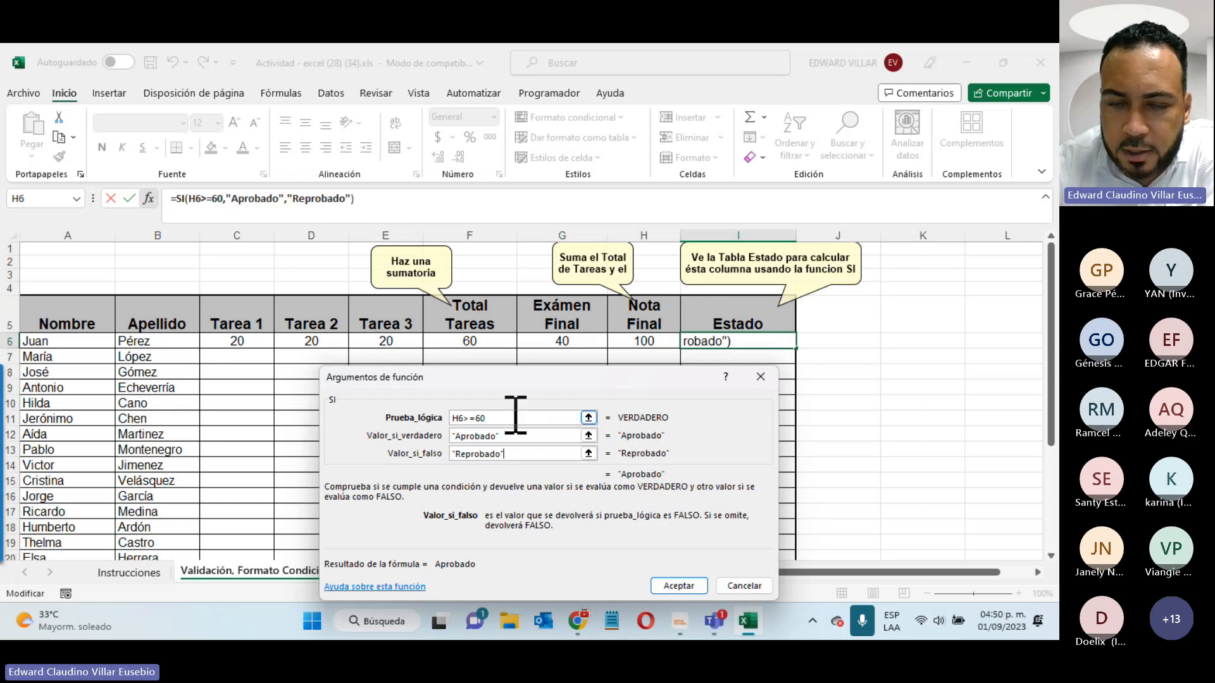
left_click(678, 586)
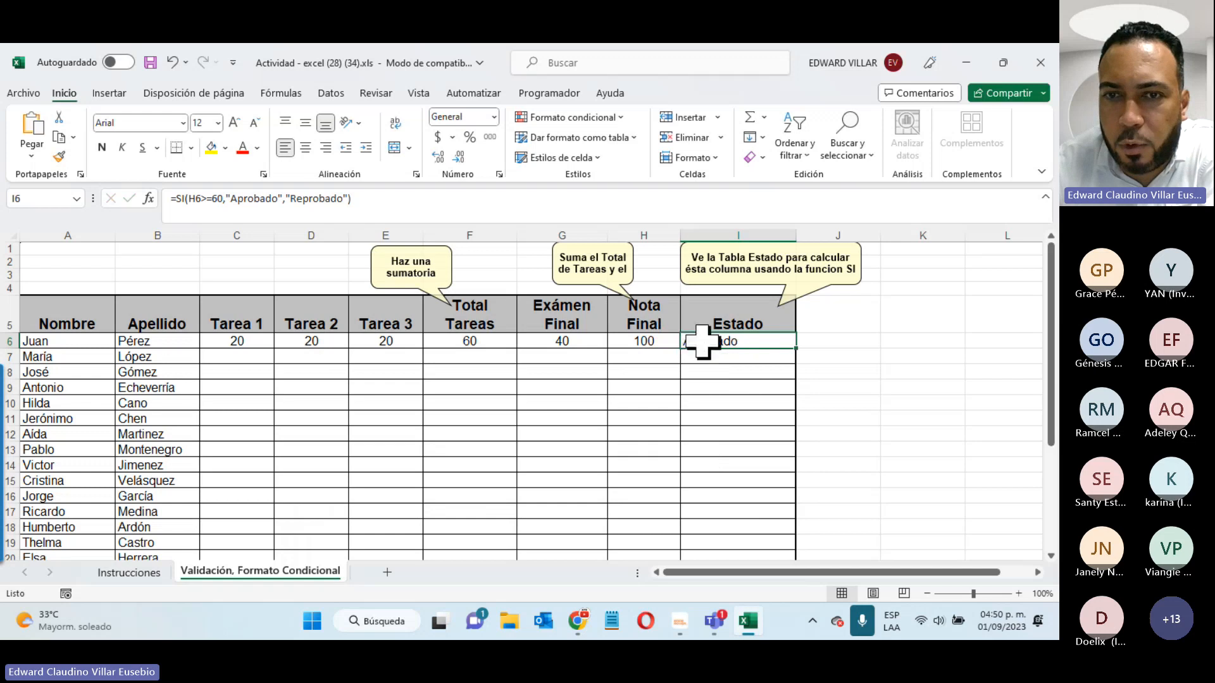
- Center Aprobado in I6 and start a conditional rule based on specific text
left_click(305, 147)
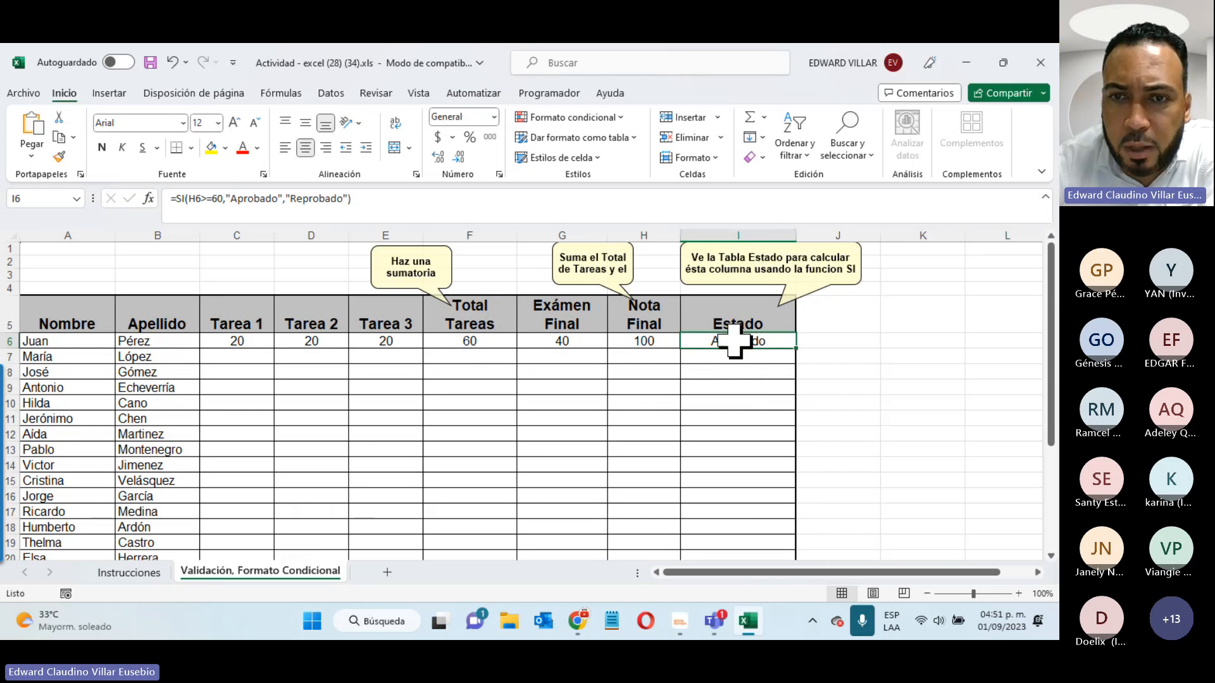
left_click(539, 117)
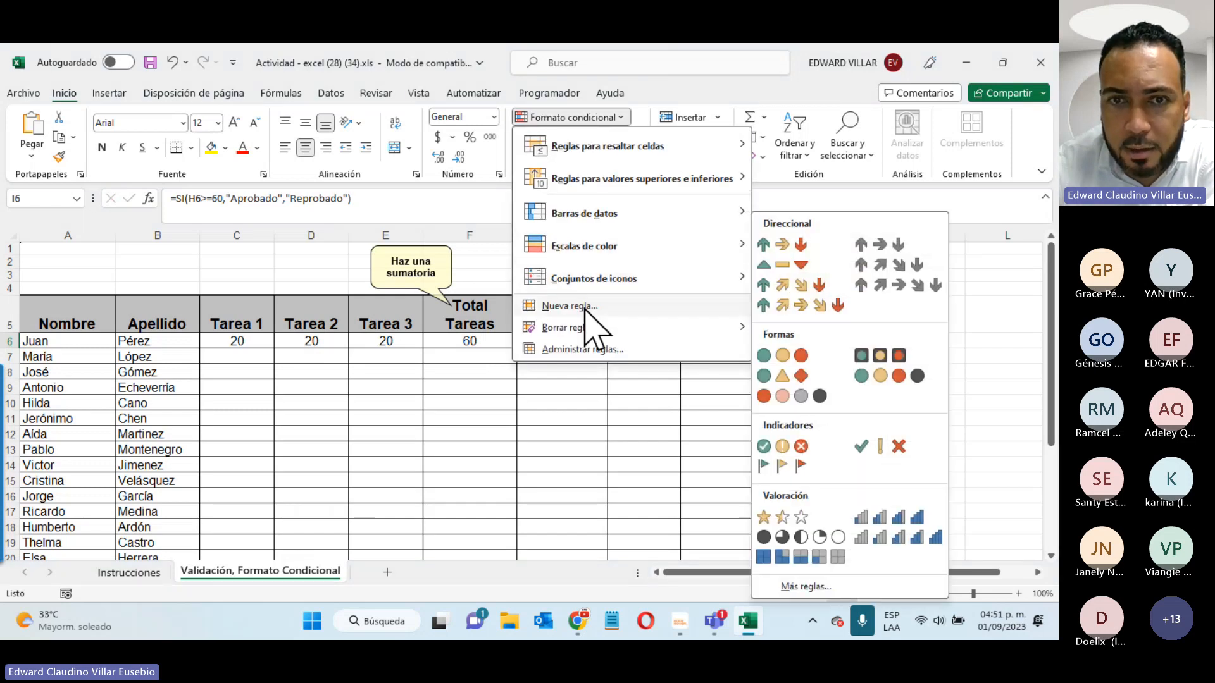
key("Escape")
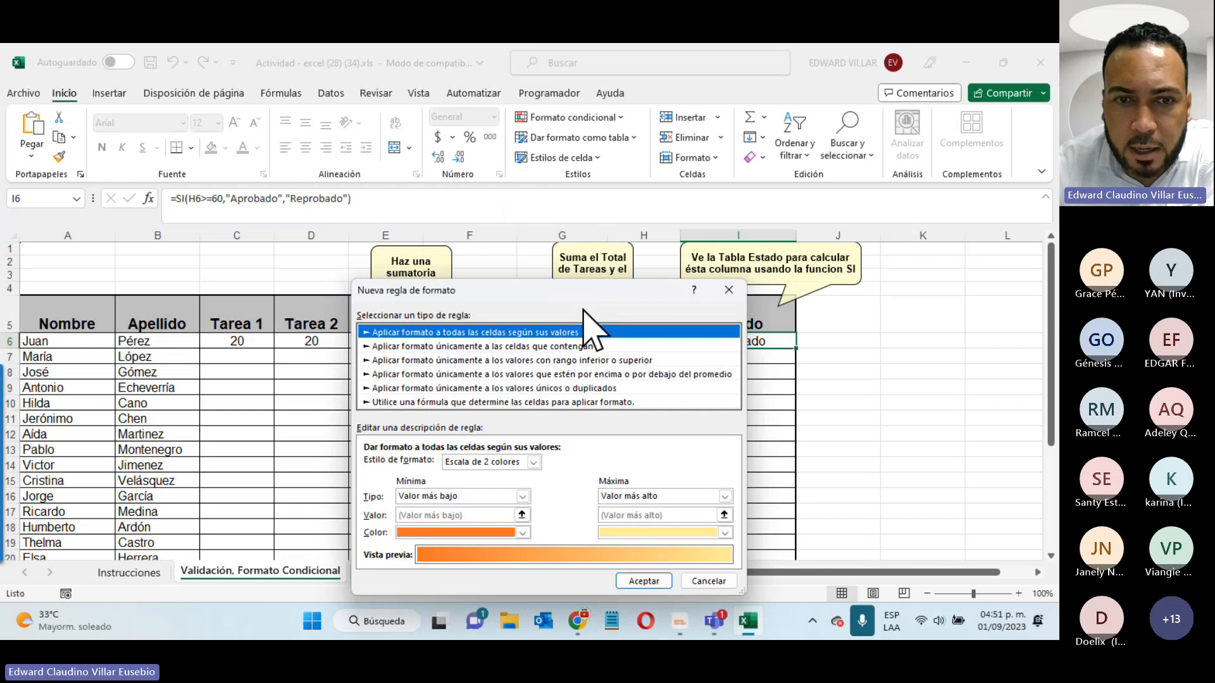
left_click(454, 347)
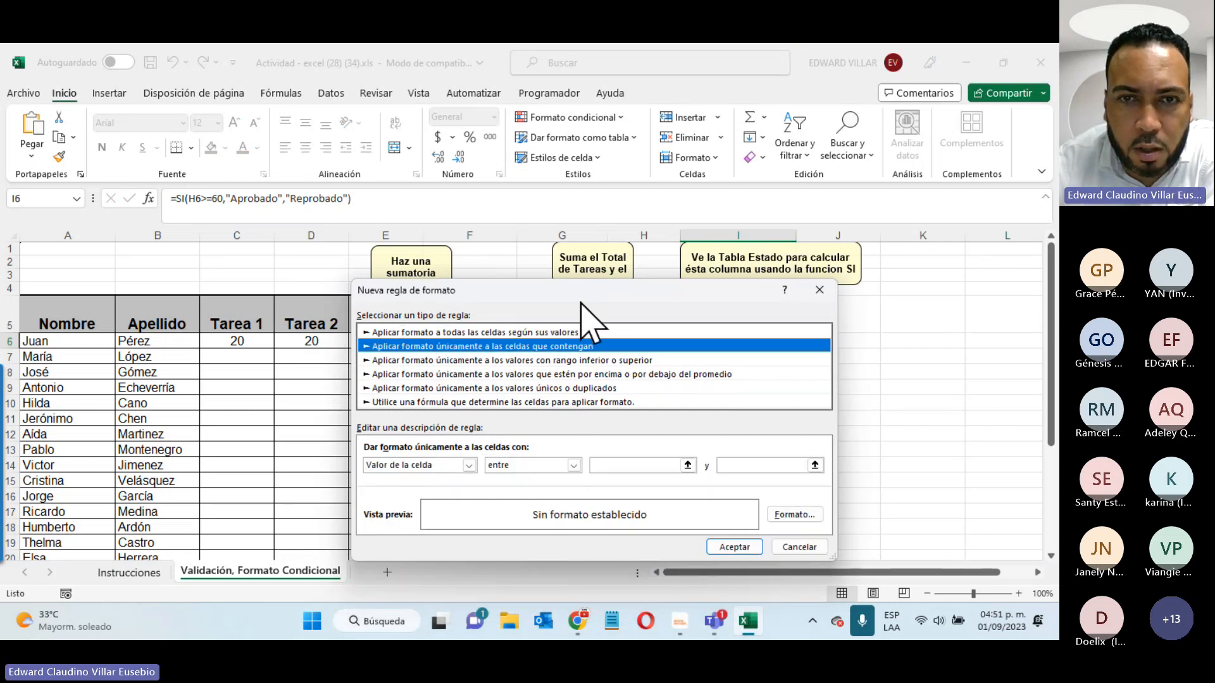
left_click_drag(582, 292, 358, 192)
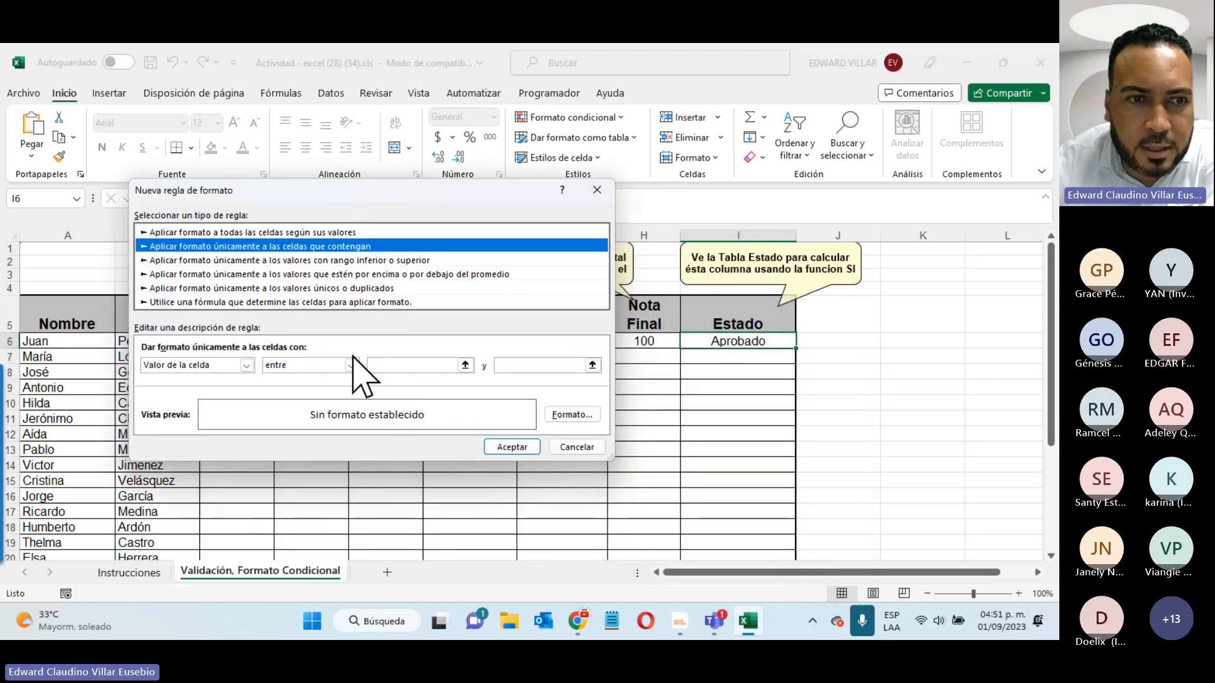
left_click(246, 366)
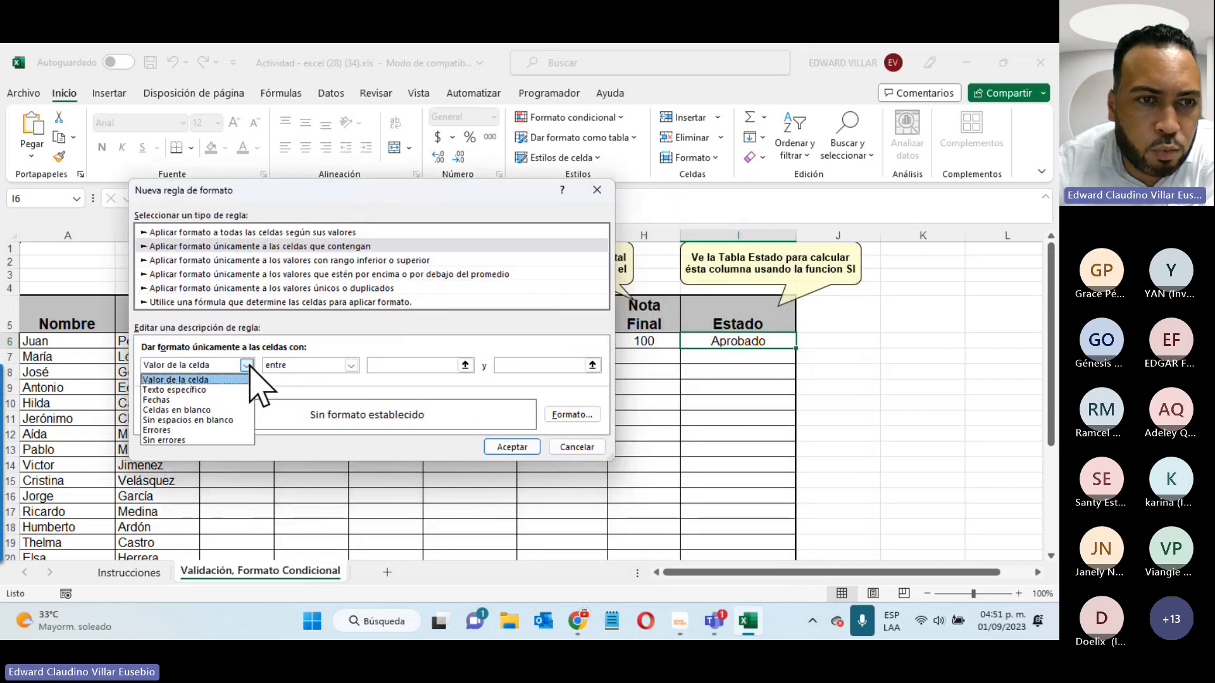
left_click(184, 389)
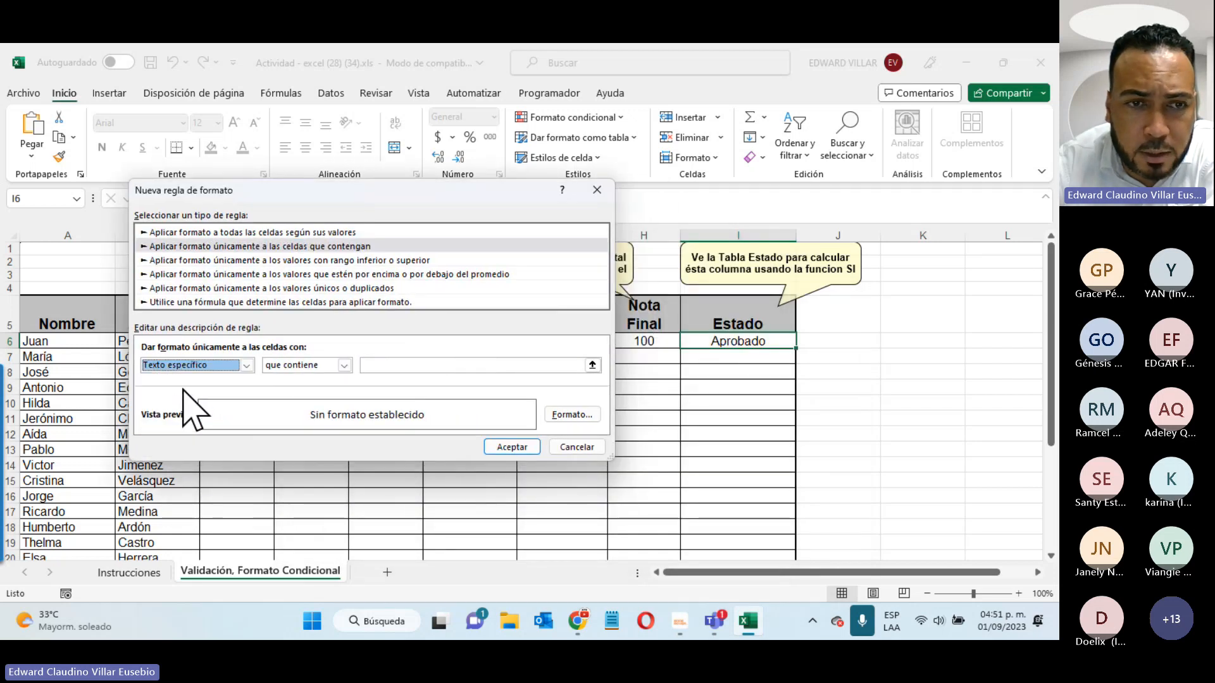
- Match cells containing 'Reprob' and give them a red fill
left_click(442, 367)
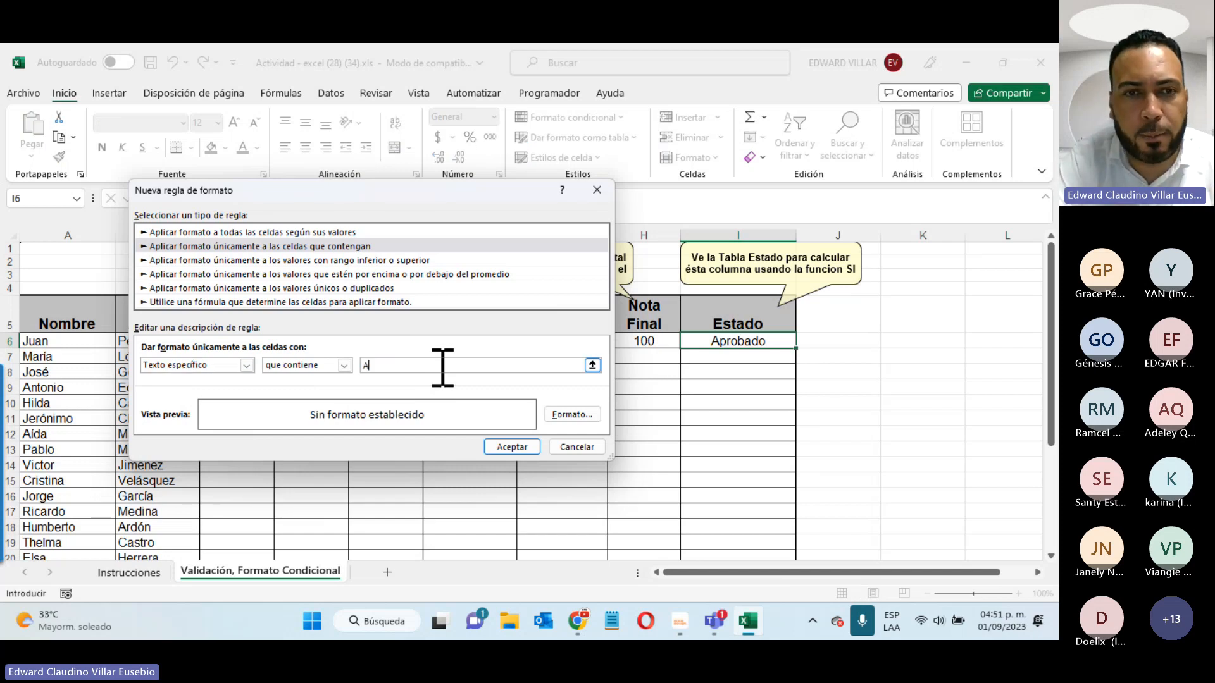
type("Reprobado")
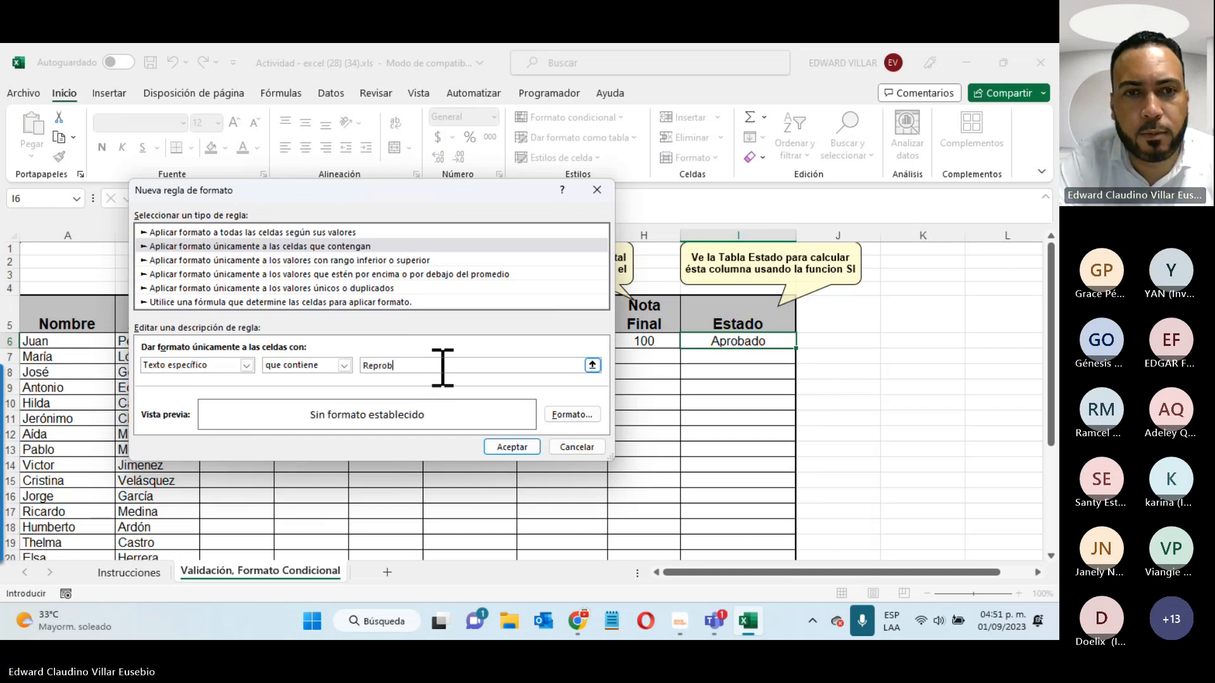
left_click(569, 415)
left_click(495, 235)
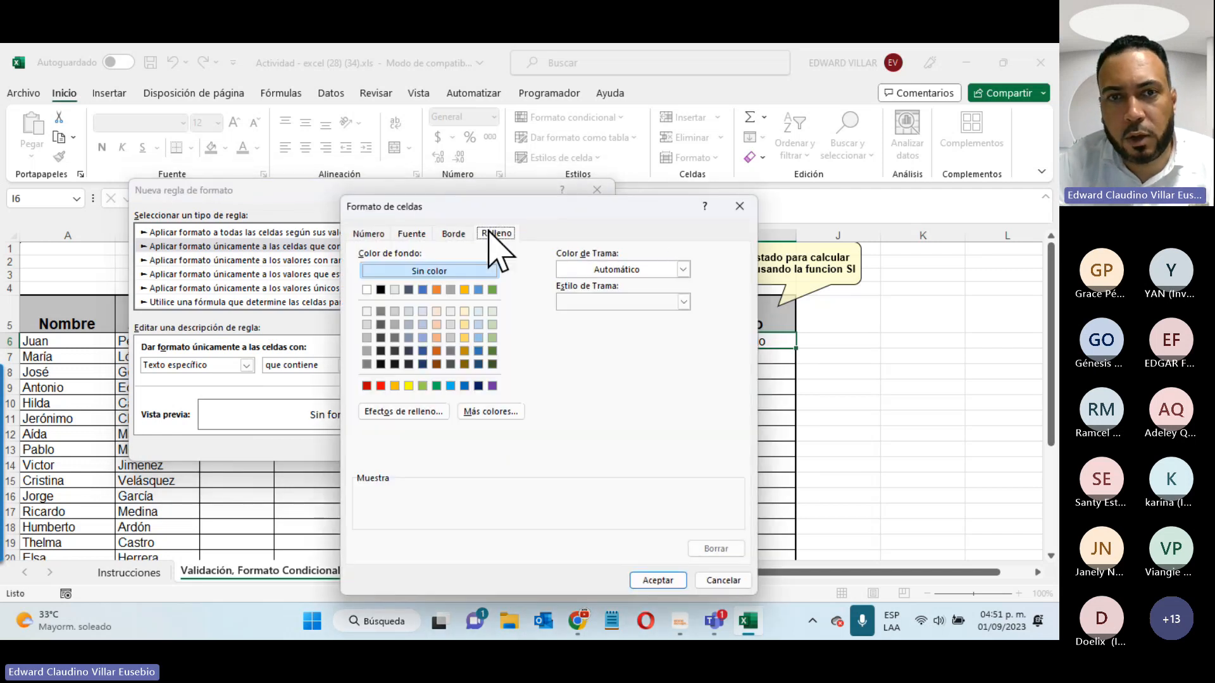
left_click(380, 385)
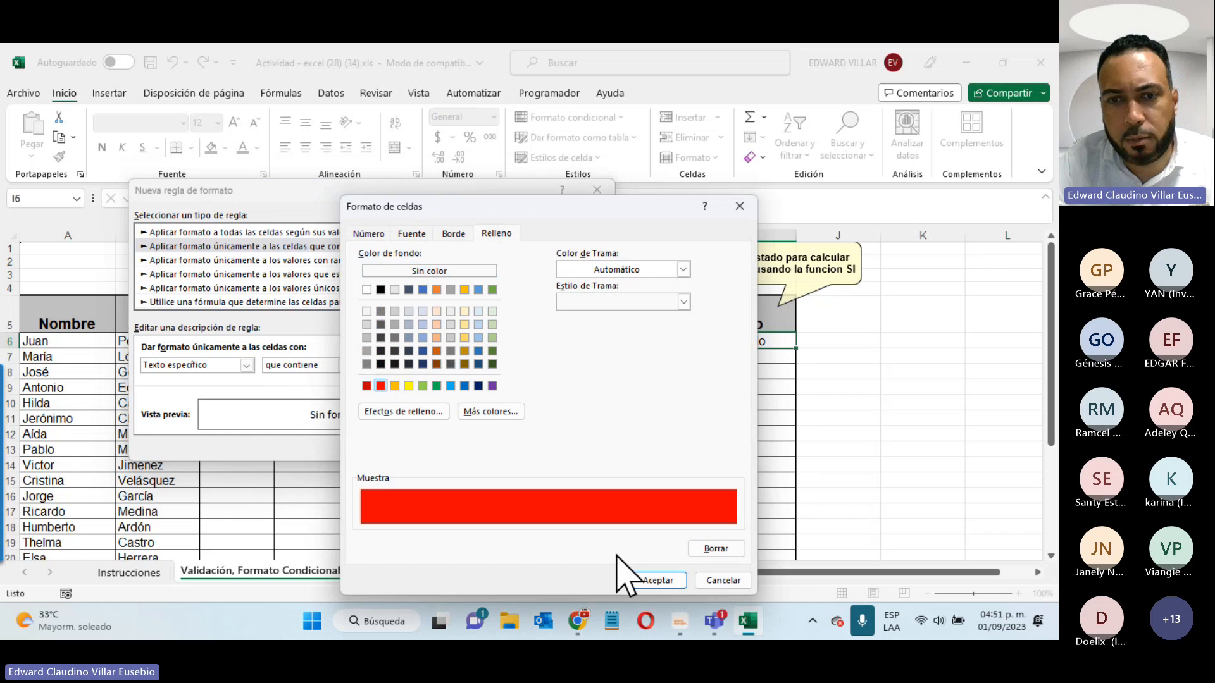
left_click(658, 580)
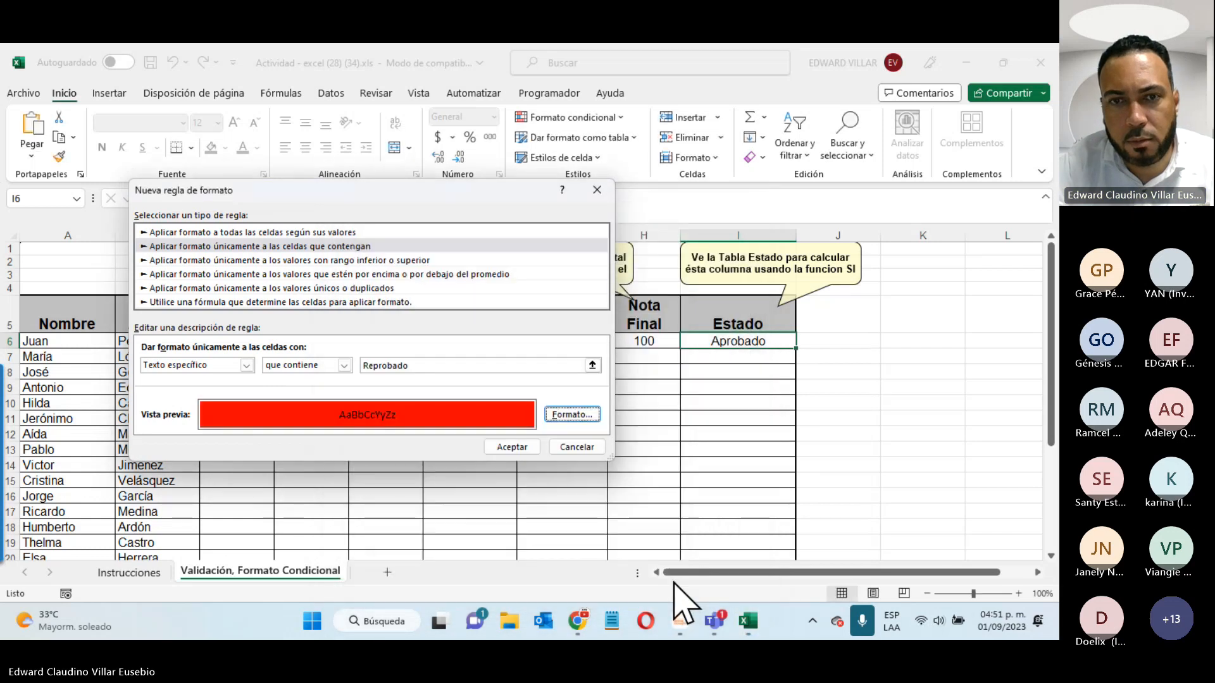
left_click(512, 447)
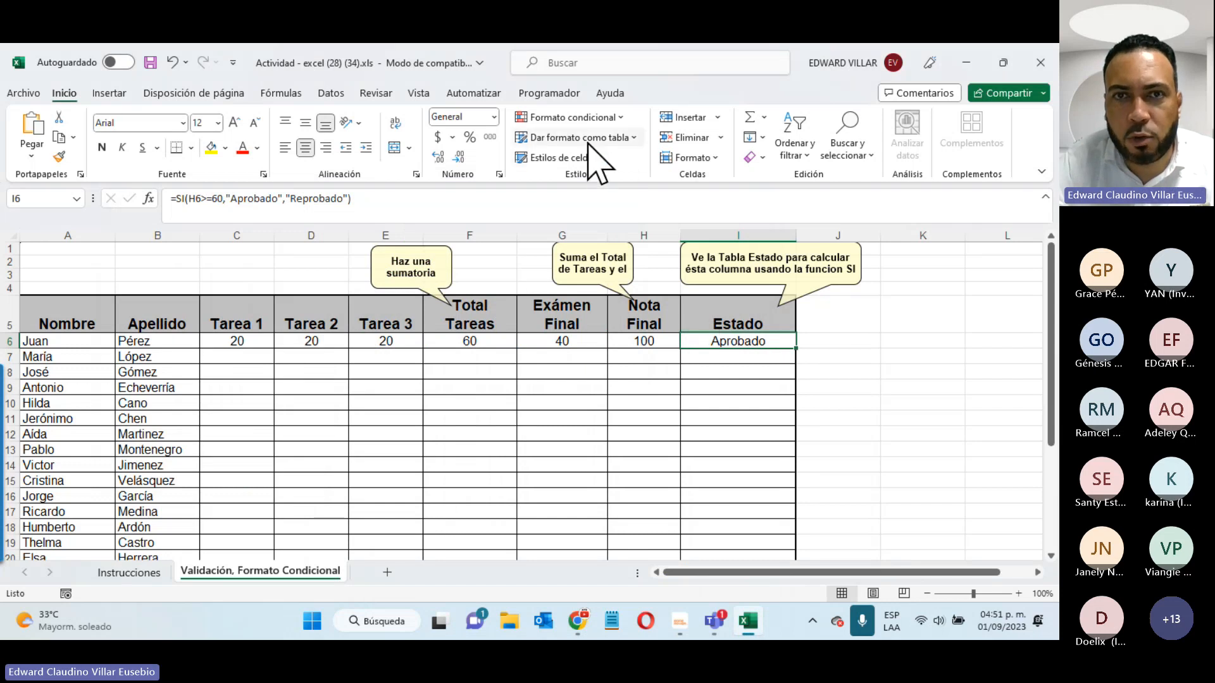
- Add a conditional rule filling cells whose text contains 'Aprobado' with green
left_click(604, 118)
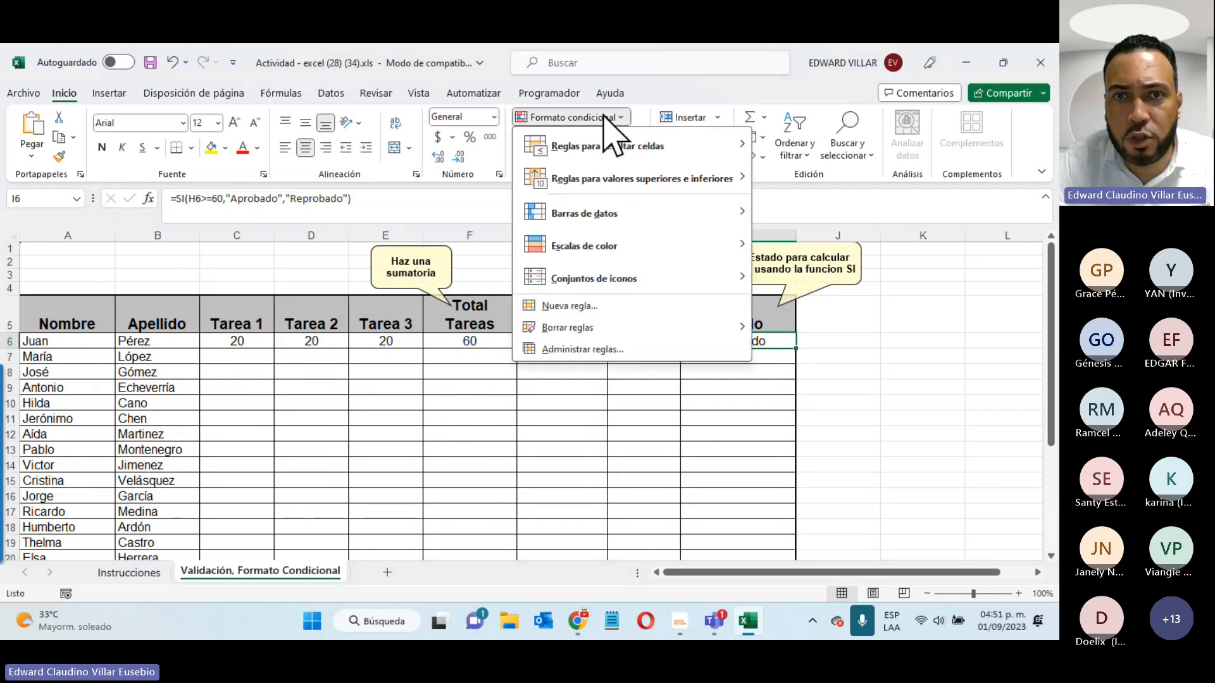
left_click(605, 307)
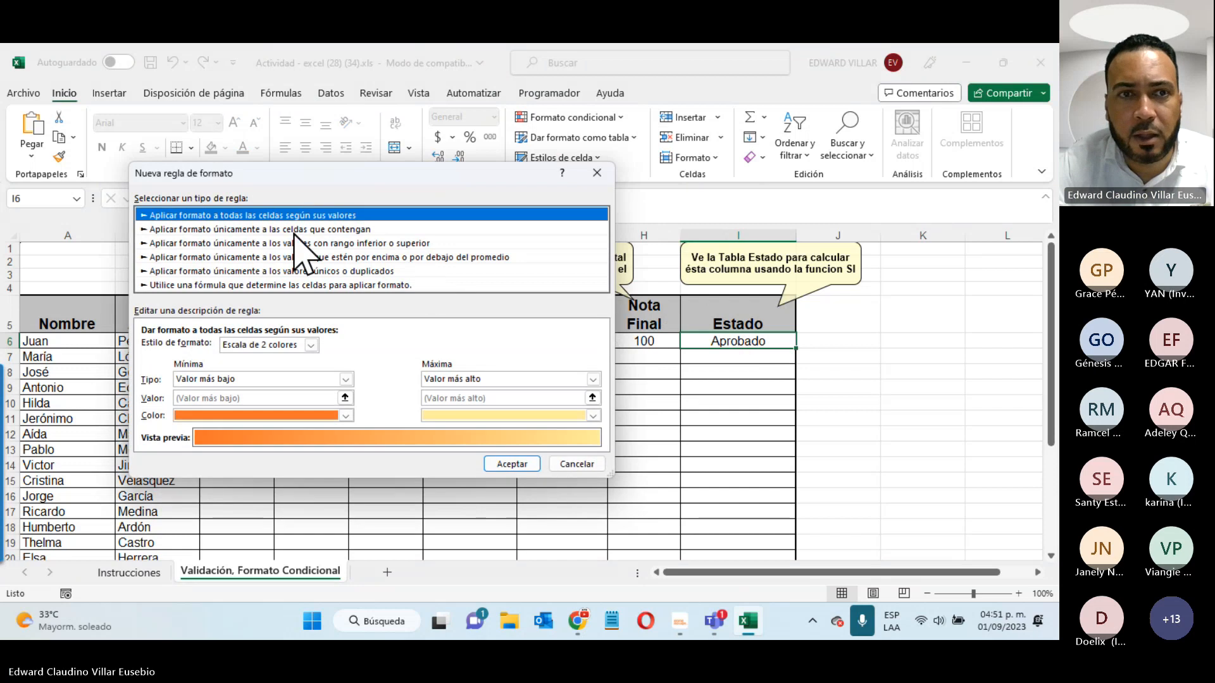
left_click(293, 230)
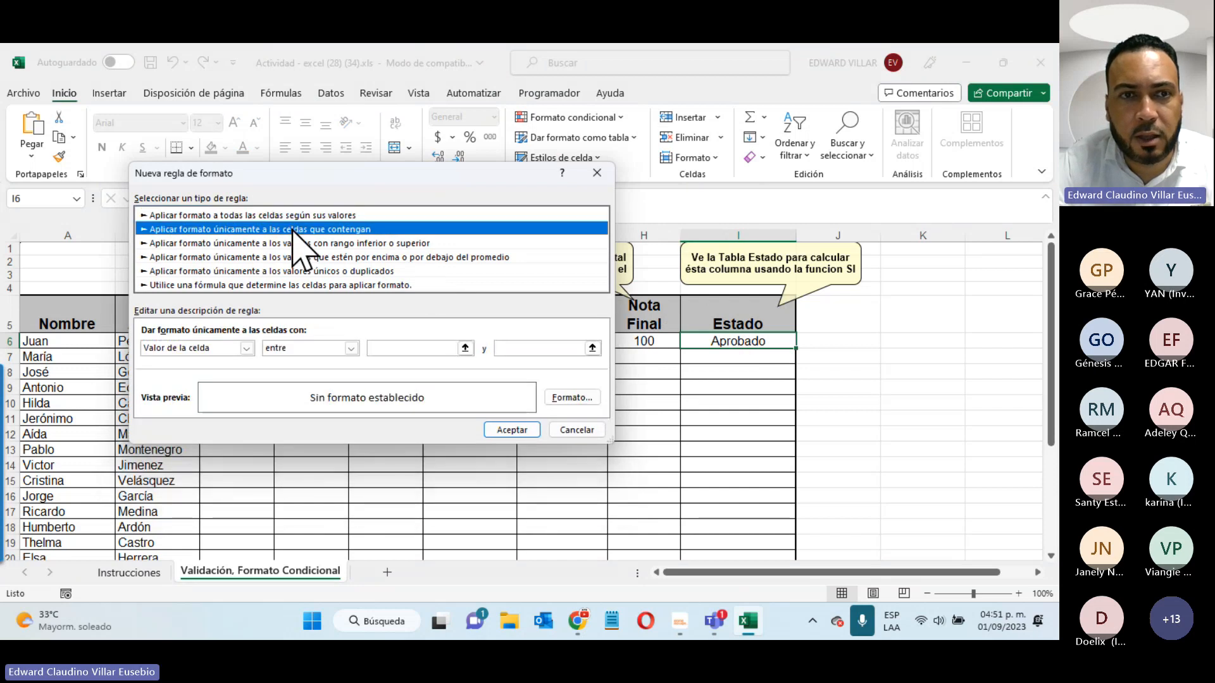
left_click(246, 349)
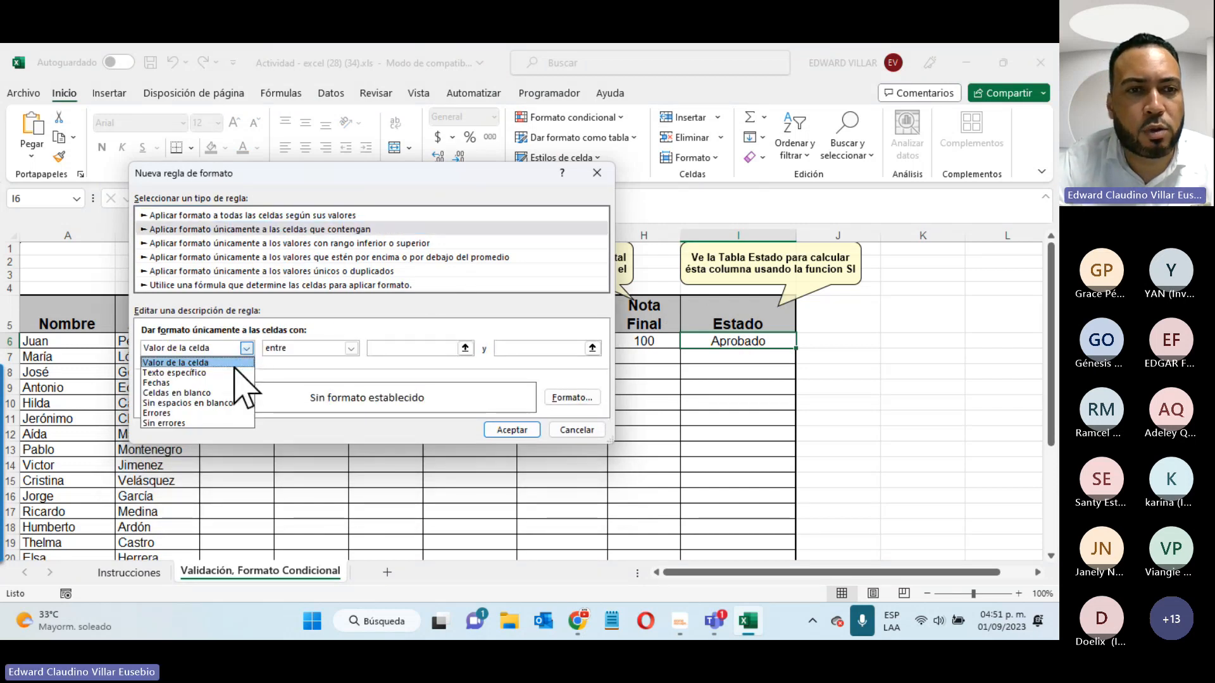
left_click(239, 373)
left_click(410, 352)
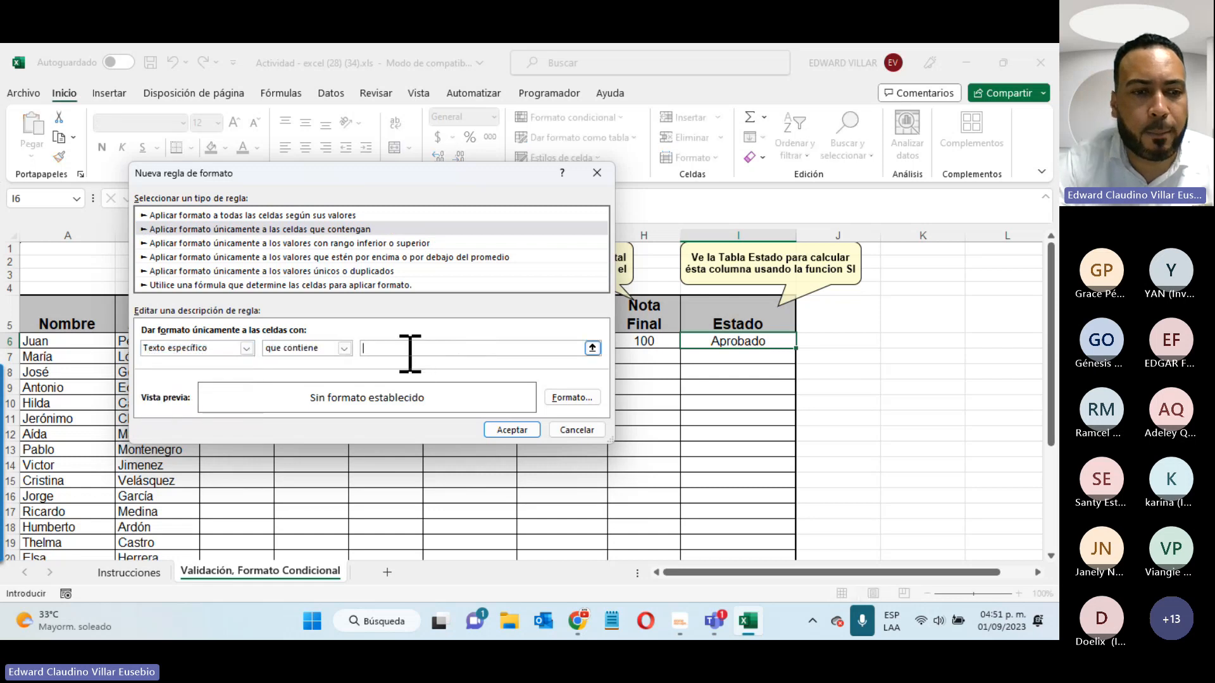
type("Aproba")
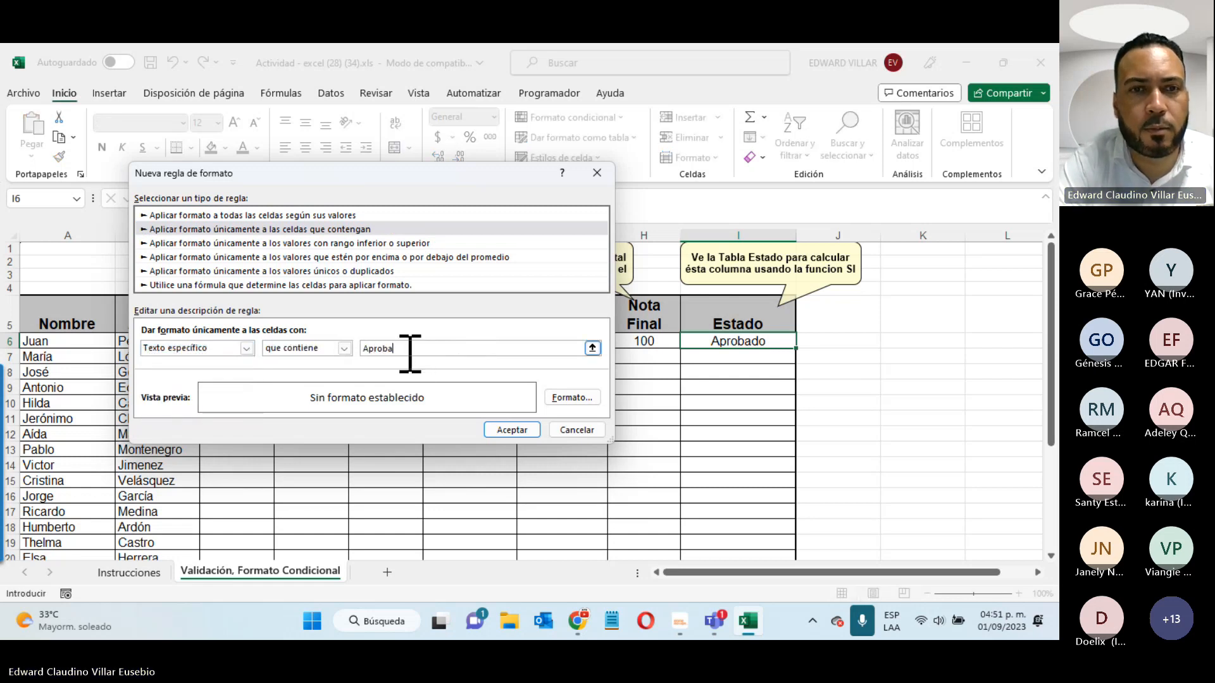
type("do")
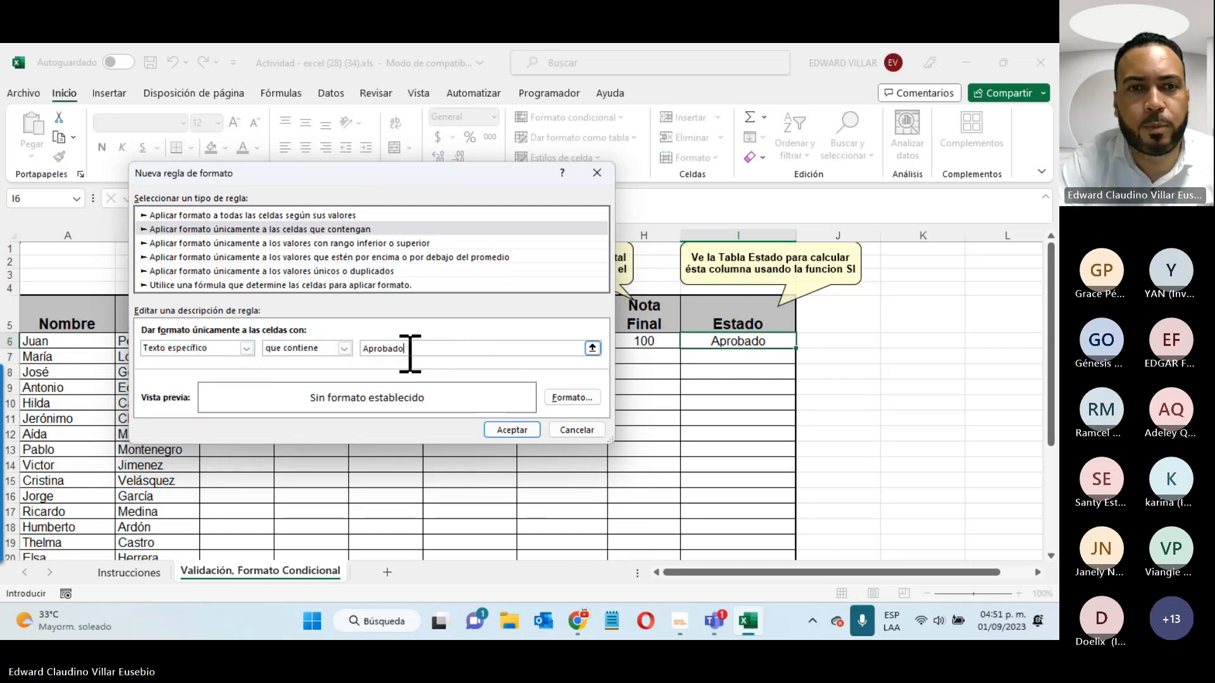
left_click(587, 404)
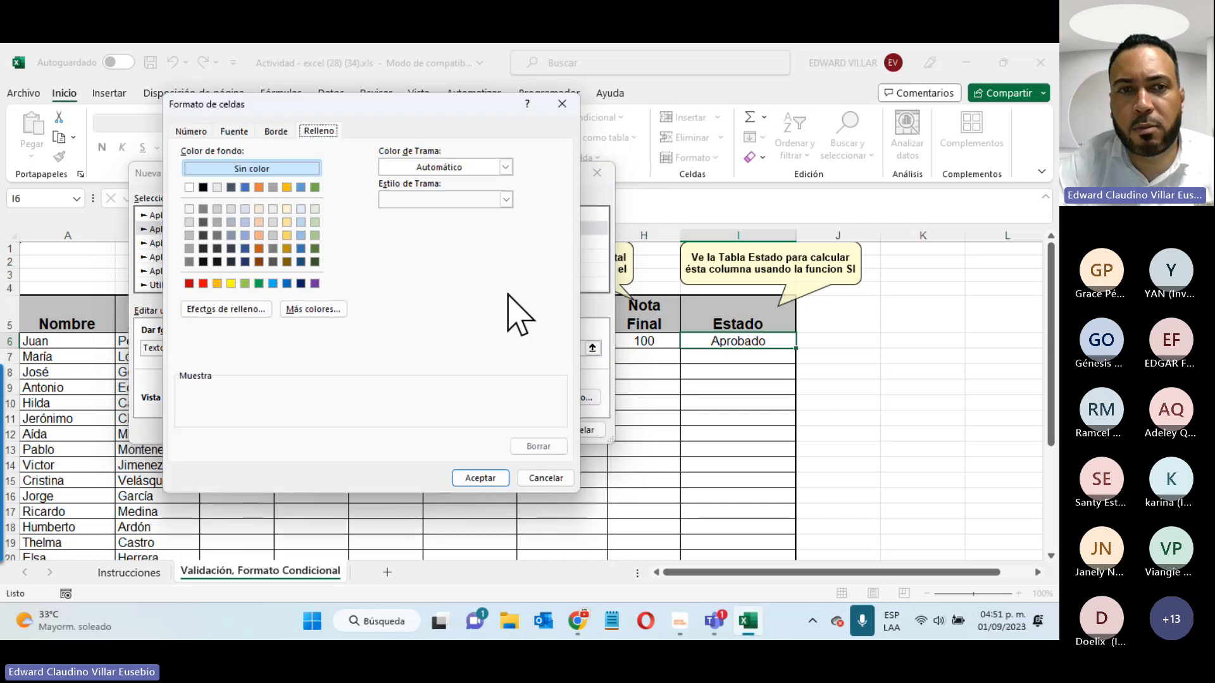
left_click(259, 283)
left_click(478, 479)
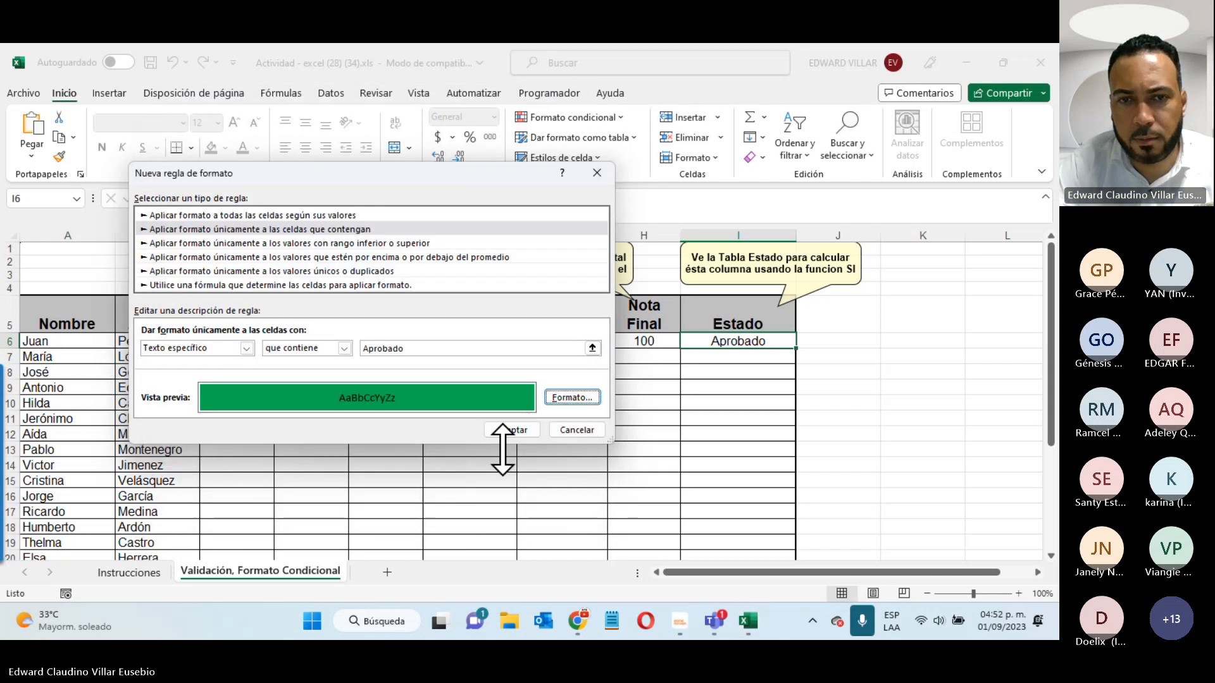
left_click(508, 430)
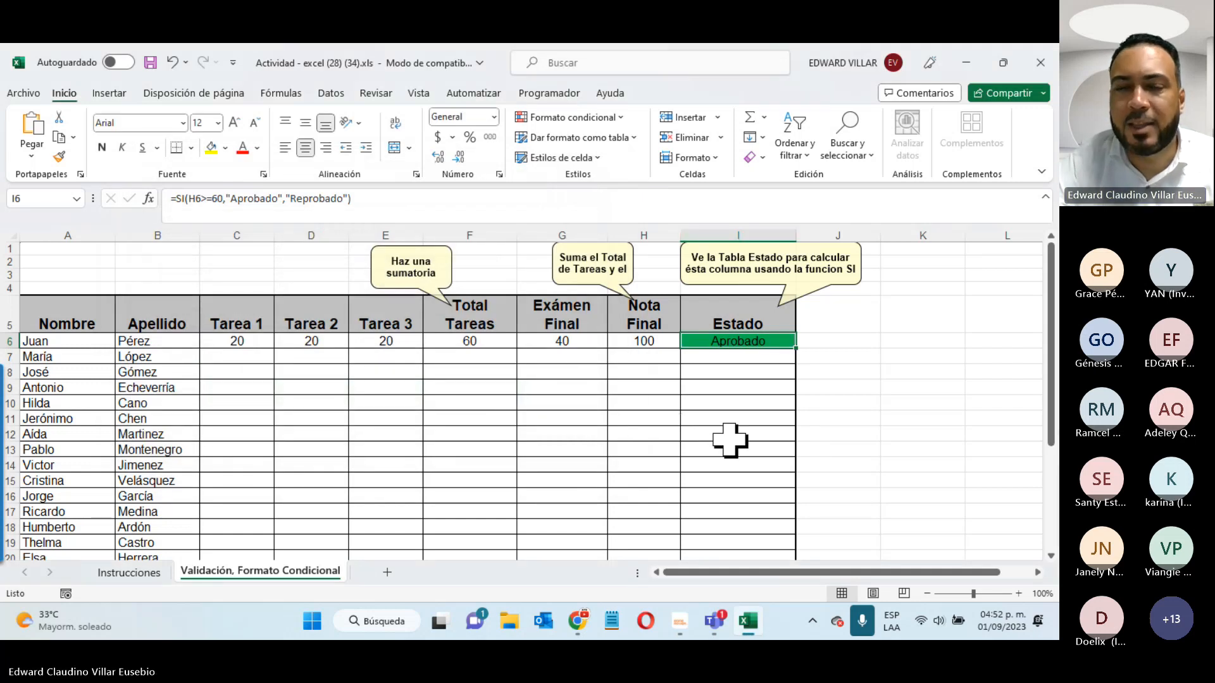
- Review the two conditional formatting rules in the rules manager
left_click(609, 119)
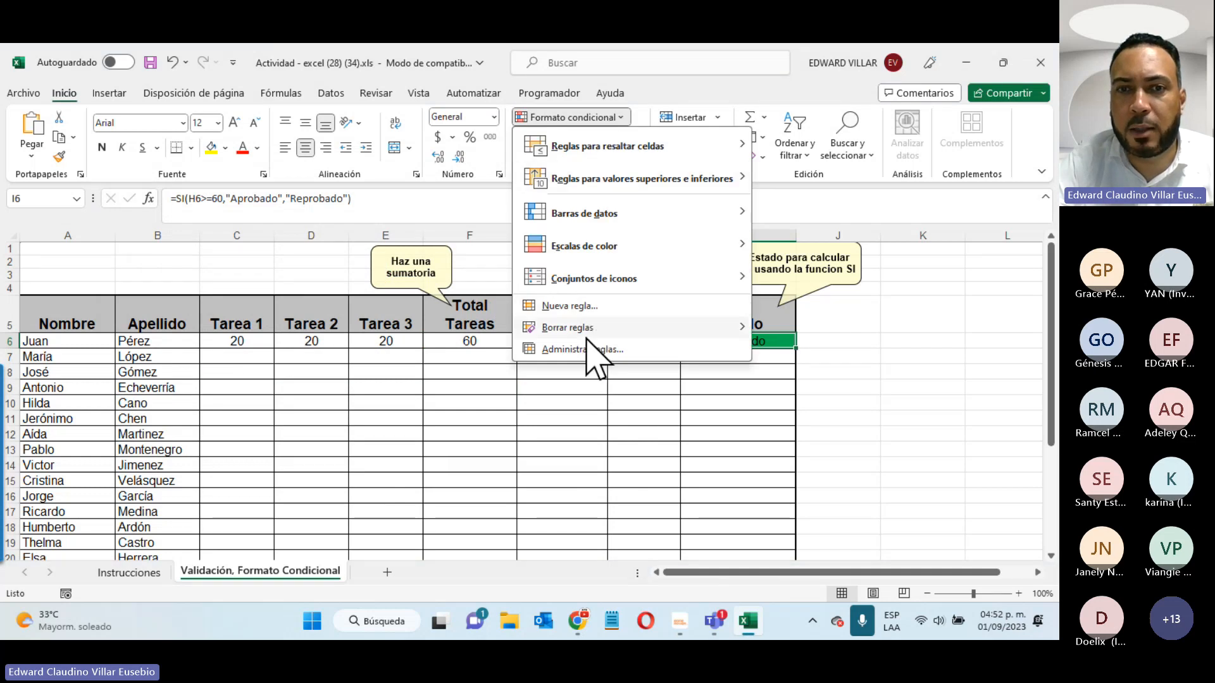
left_click(582, 350)
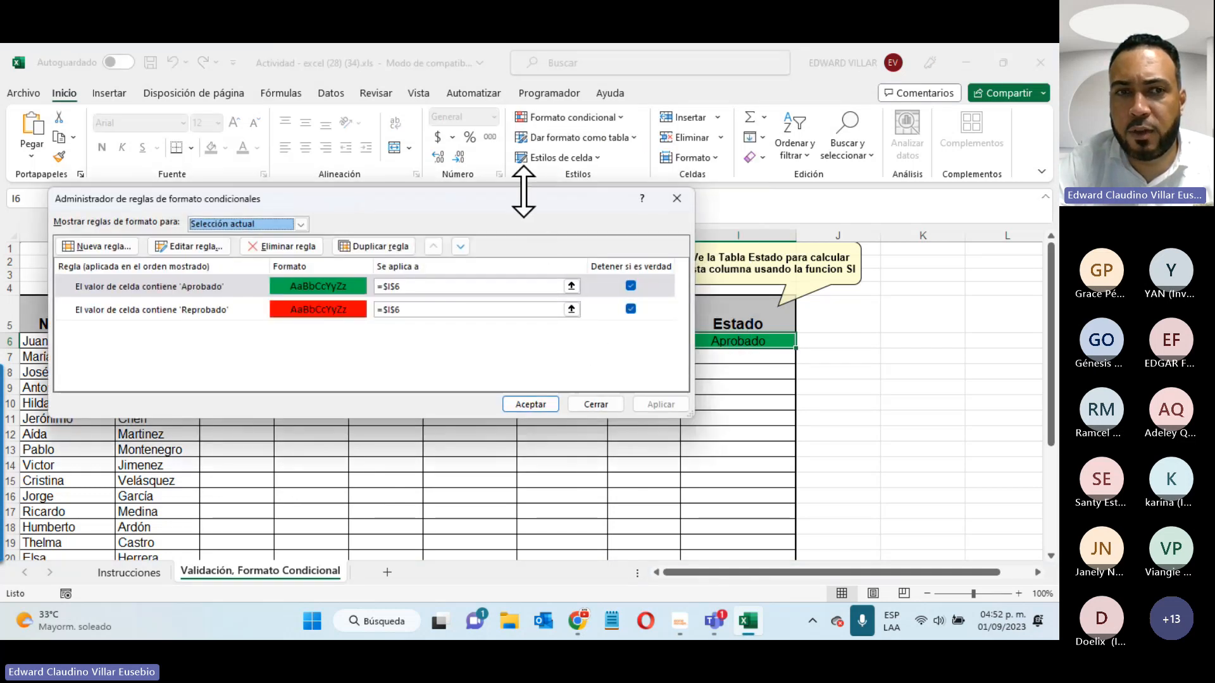
left_click_drag(520, 202, 478, 188)
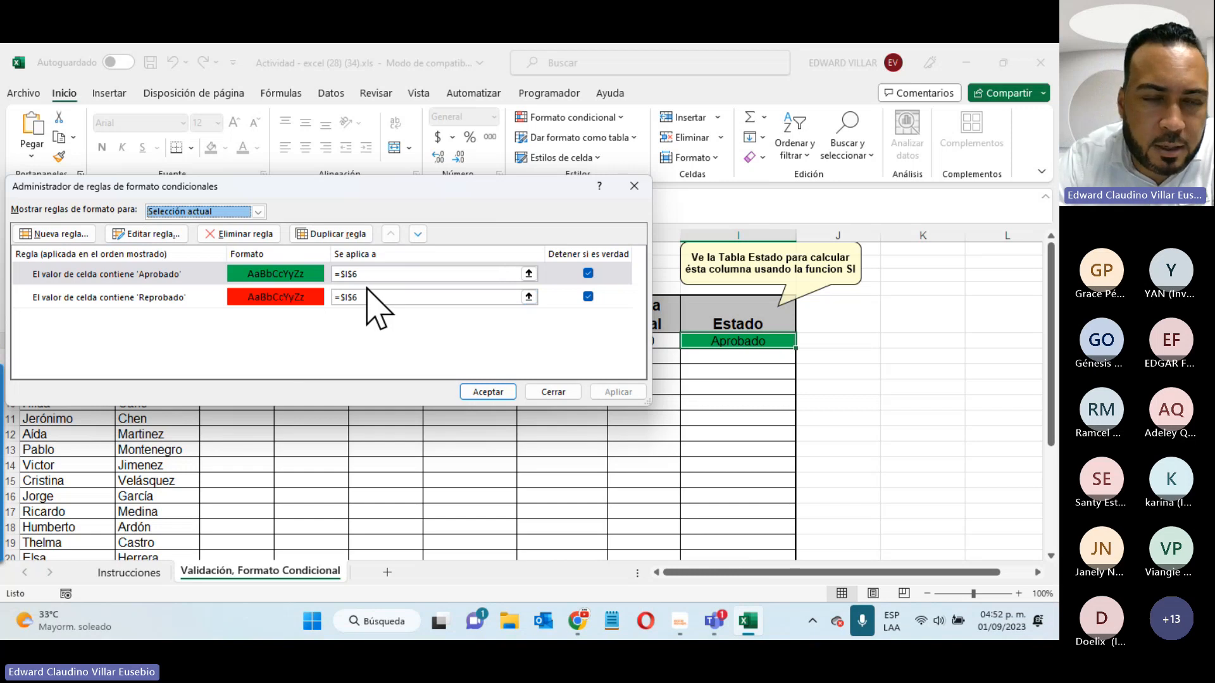
left_click(487, 392)
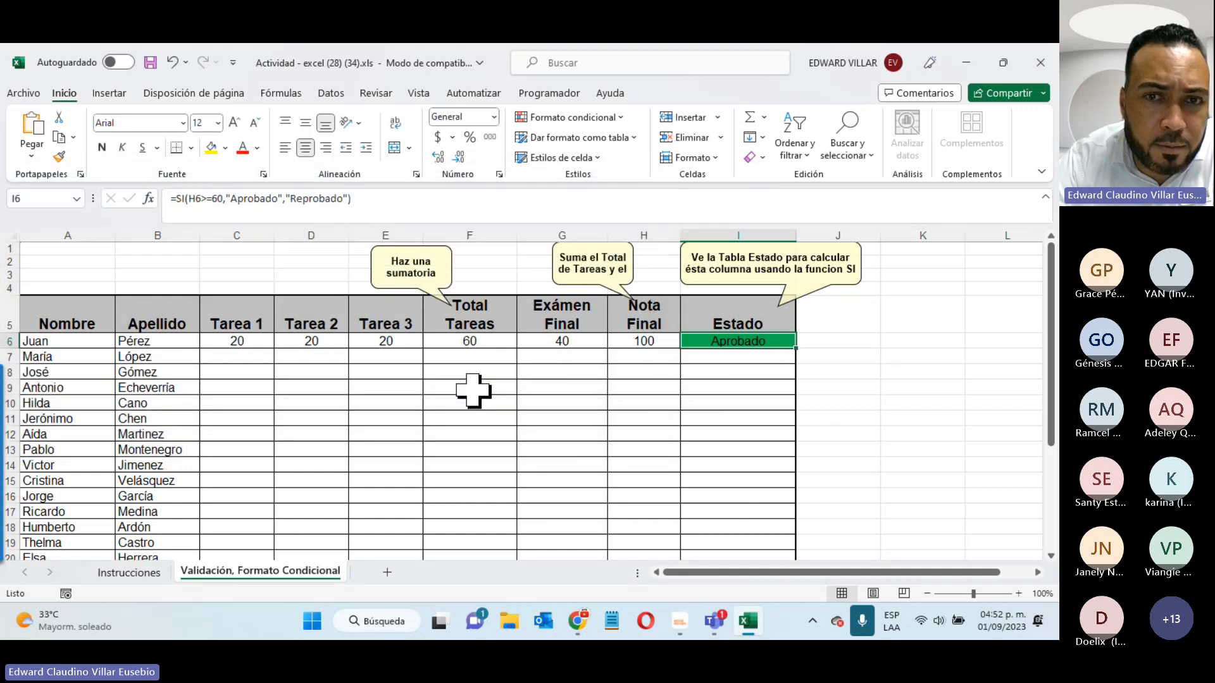
- Enter 1 as Examen Final in G6 and try different Tarea 2 grades in D6
left_click(533, 342)
type("1")
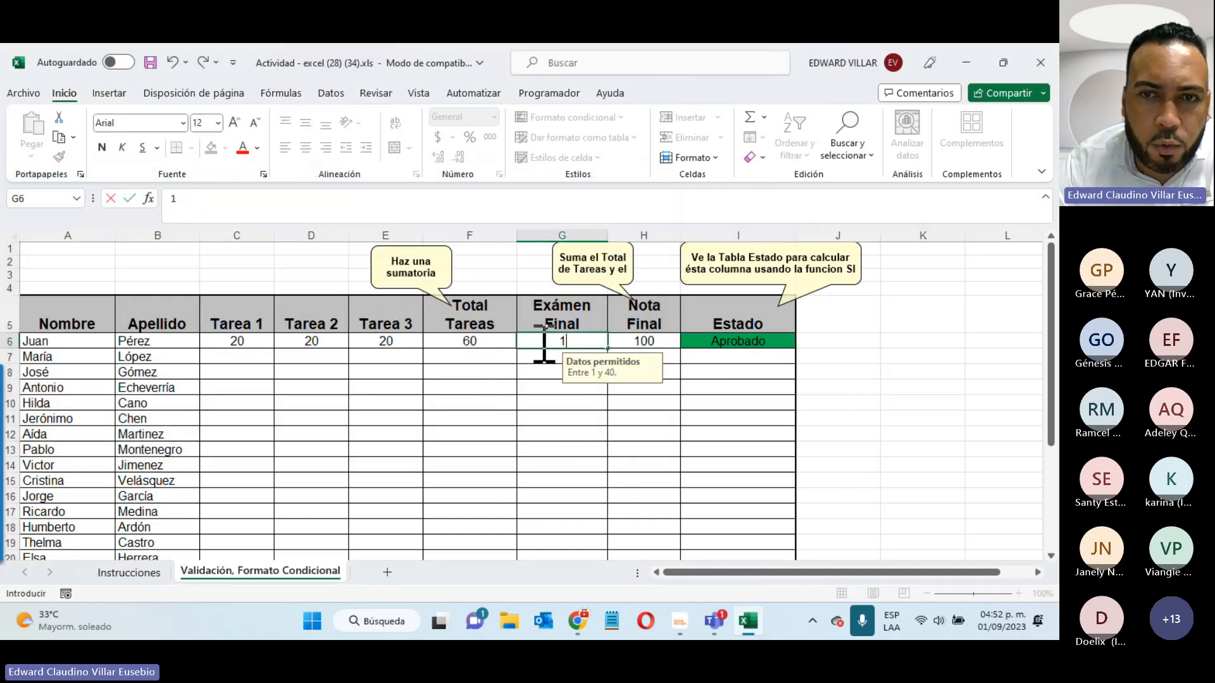
key("Left")
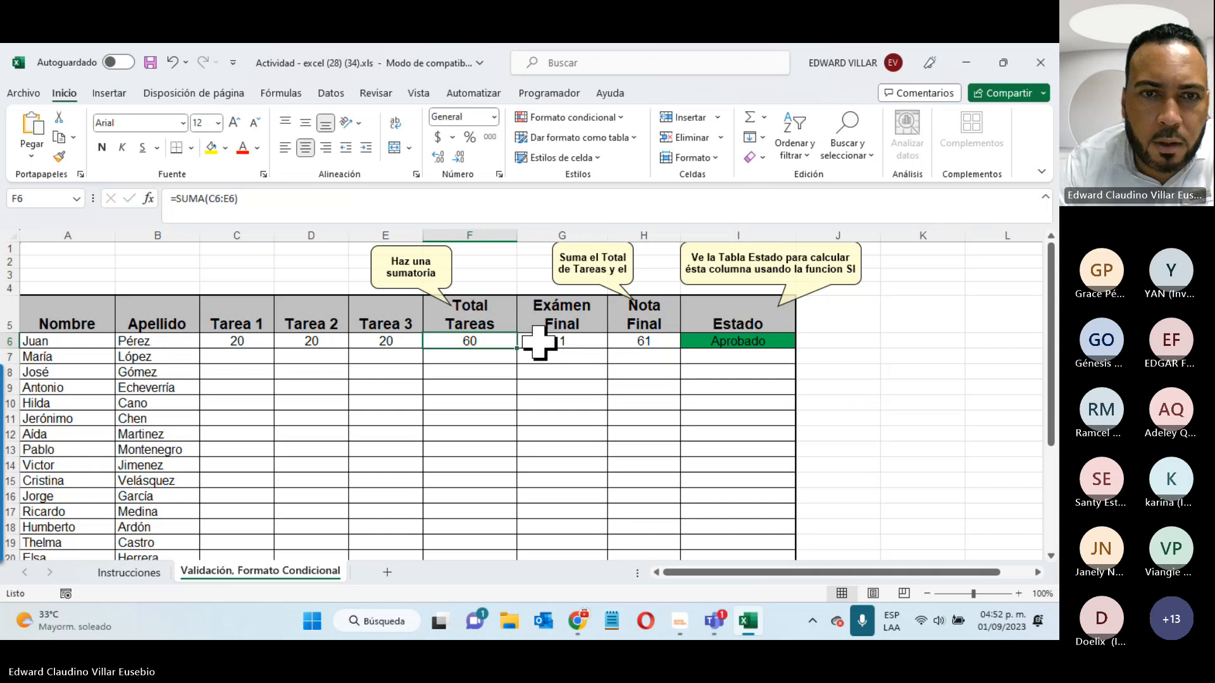
key("Left")
key("Left")
type("1")
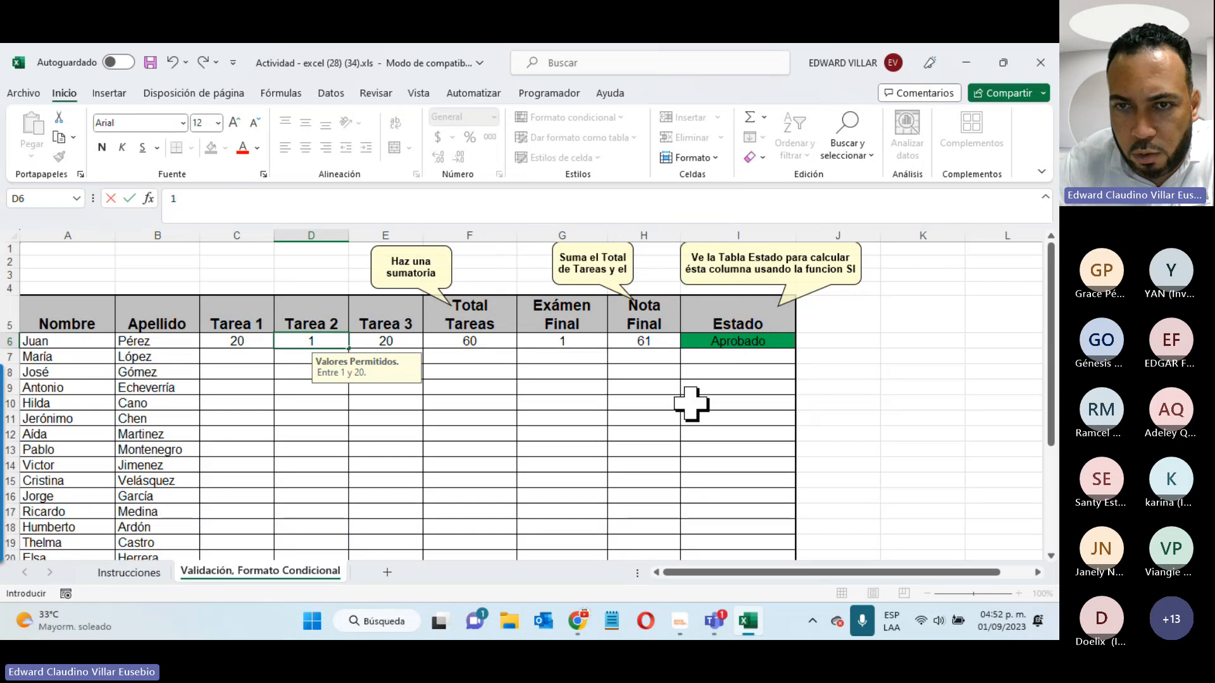
key("Return")
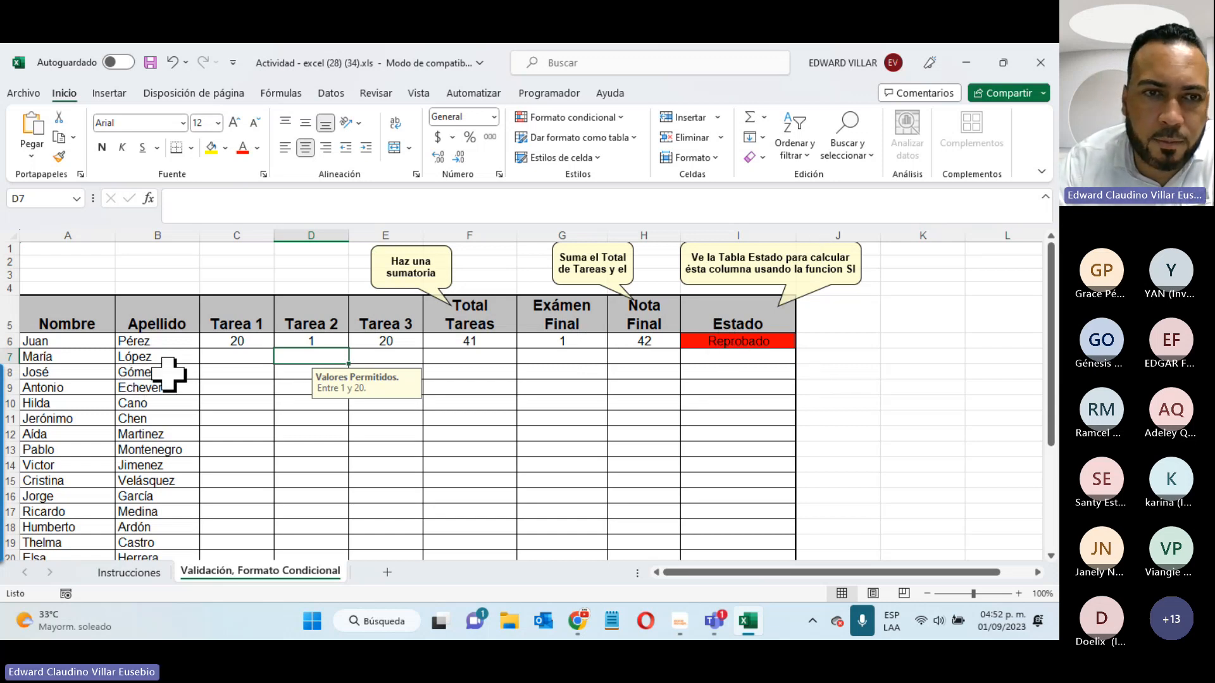
left_click(309, 344)
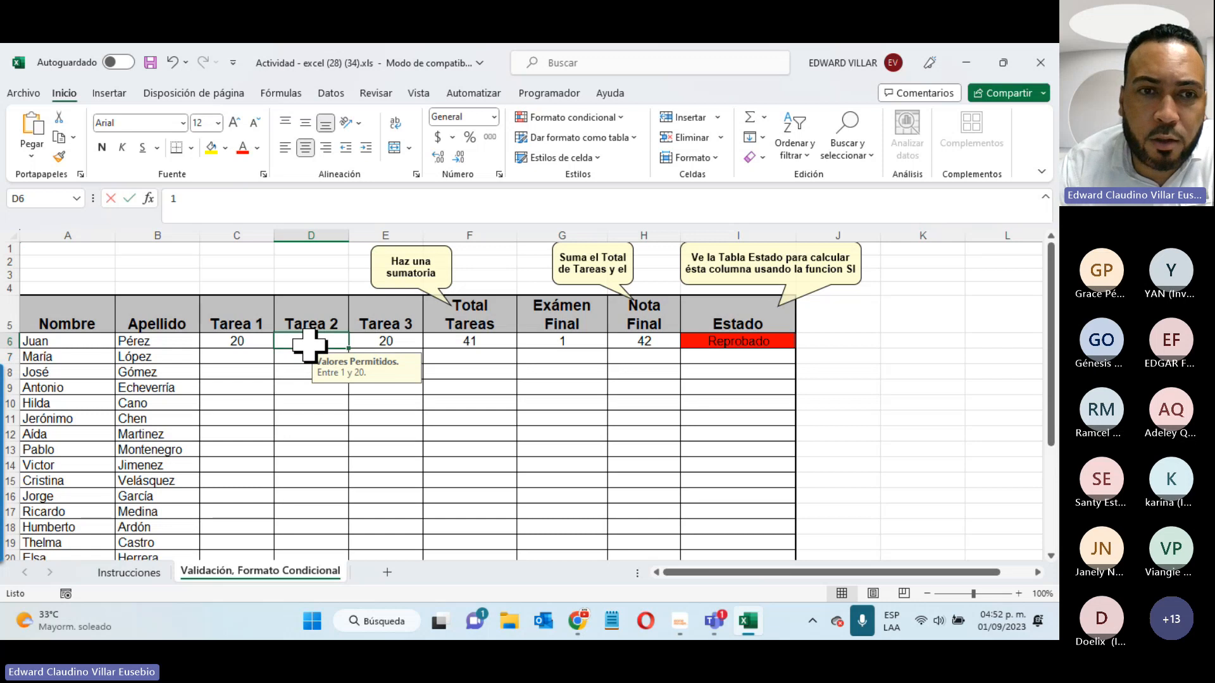
type("5")
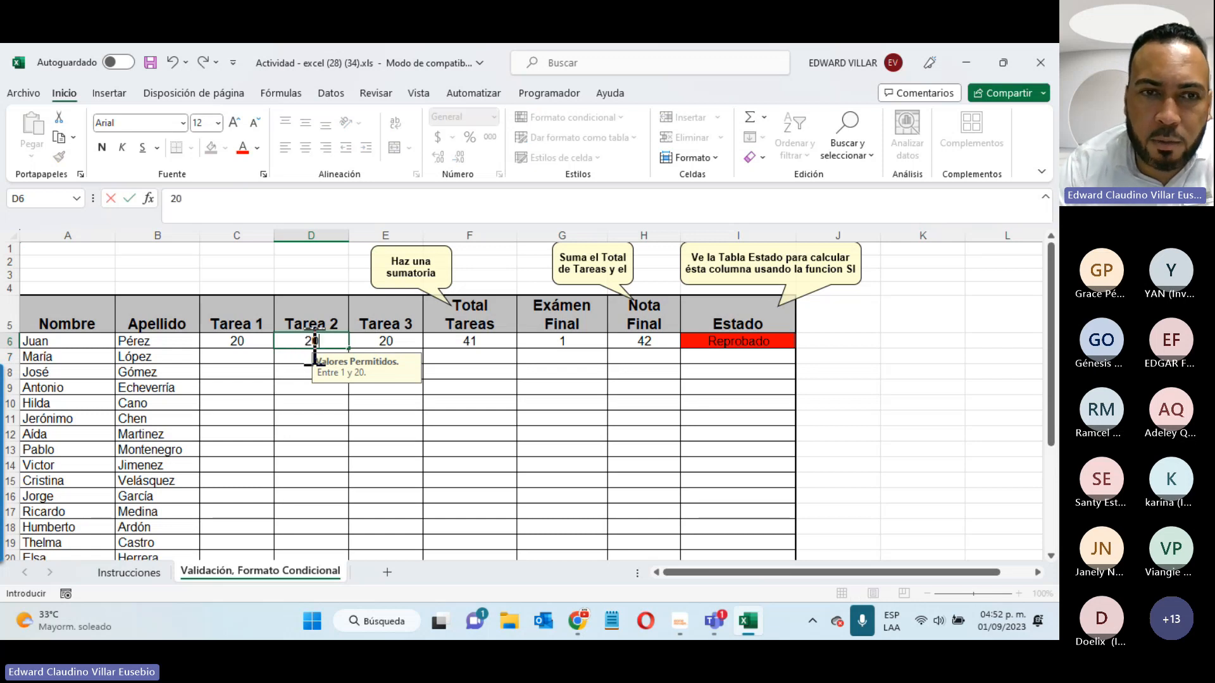
key("Return")
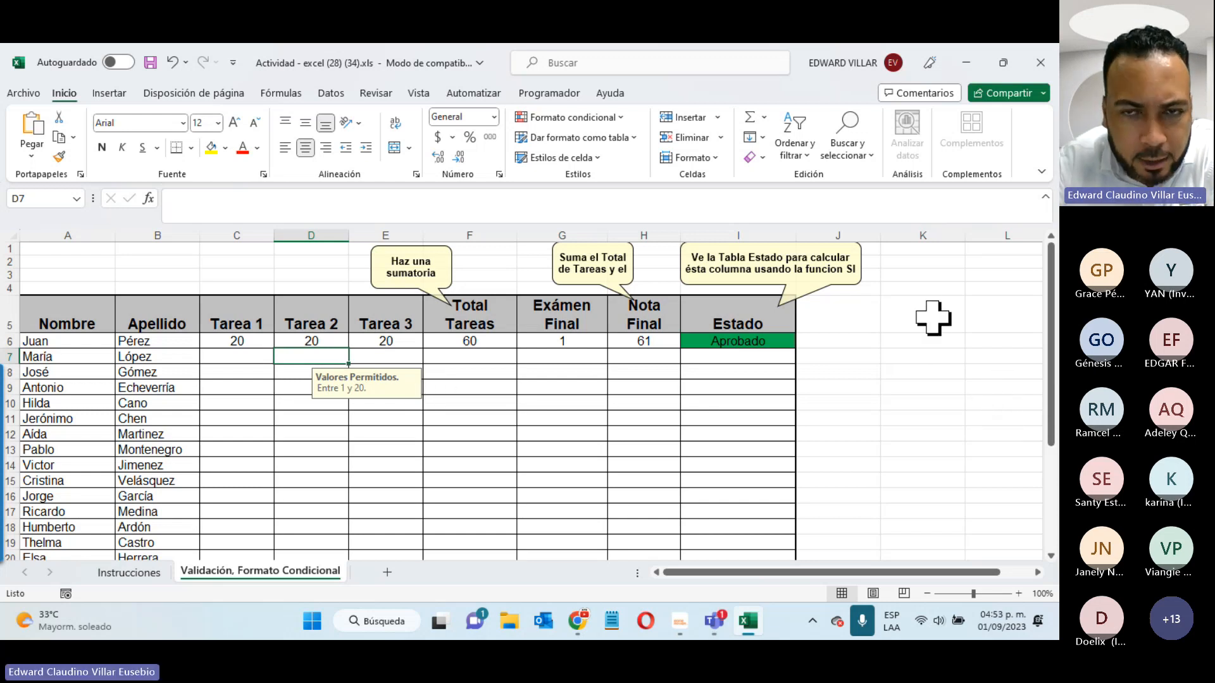
- Check the allowed-values input messages on cells G10 and G17
scroll(469, 477, "down", 2)
scroll(469, 482, "up", 1)
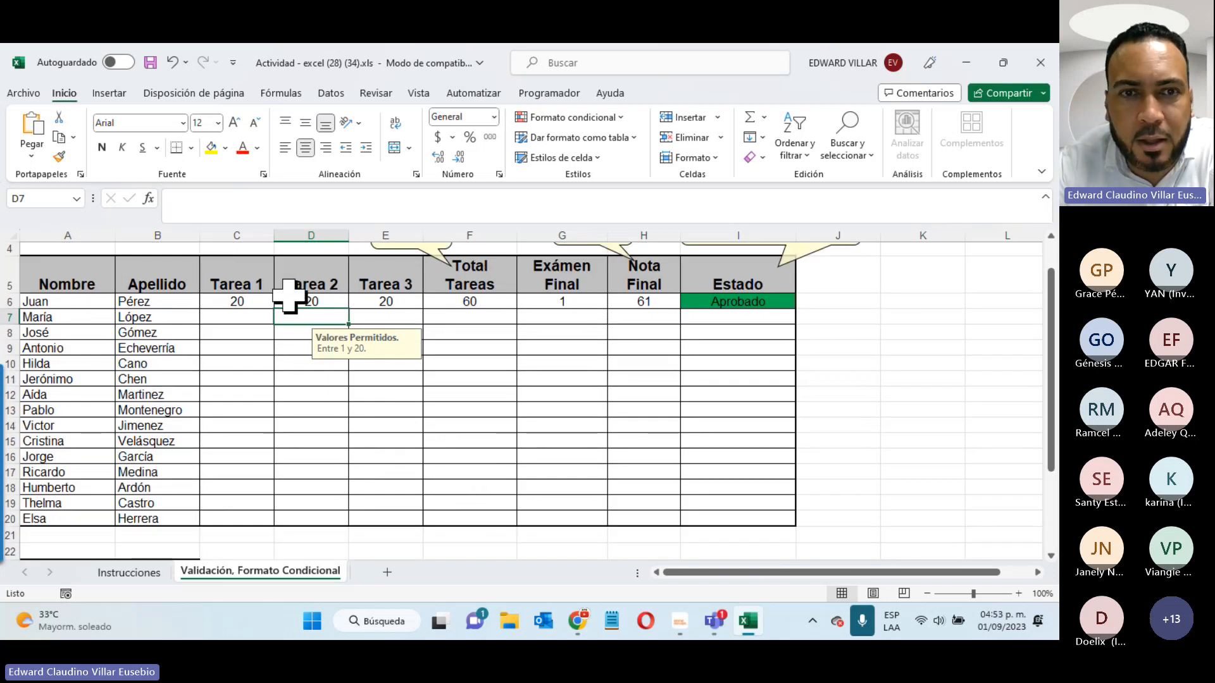
left_click(573, 361)
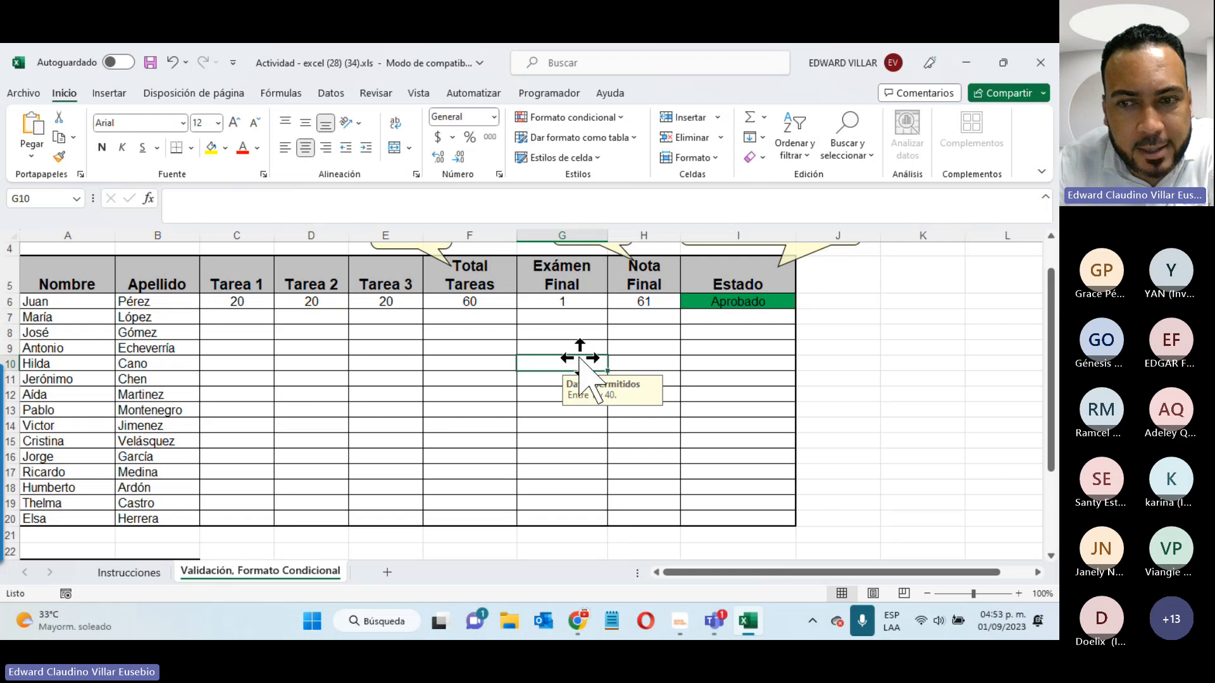
left_click(569, 476)
- Select Juan's three task grades in C6:E6
scroll(650, 320, "up", 1)
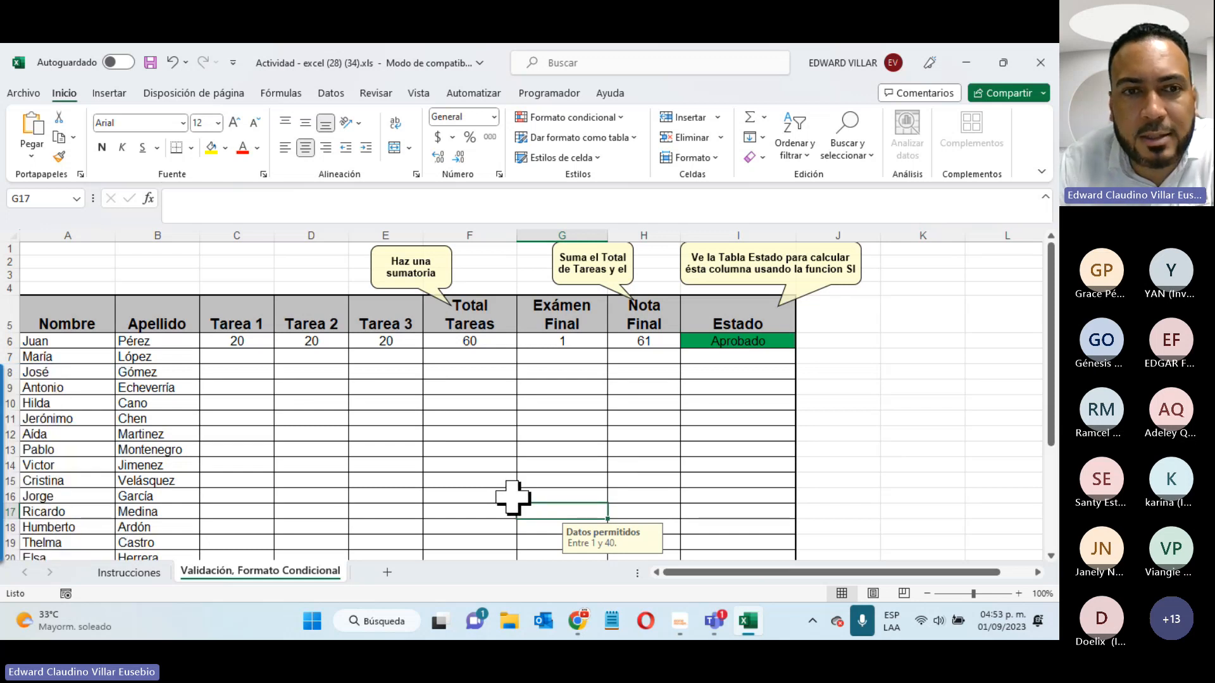
left_click_drag(225, 345, 396, 550)
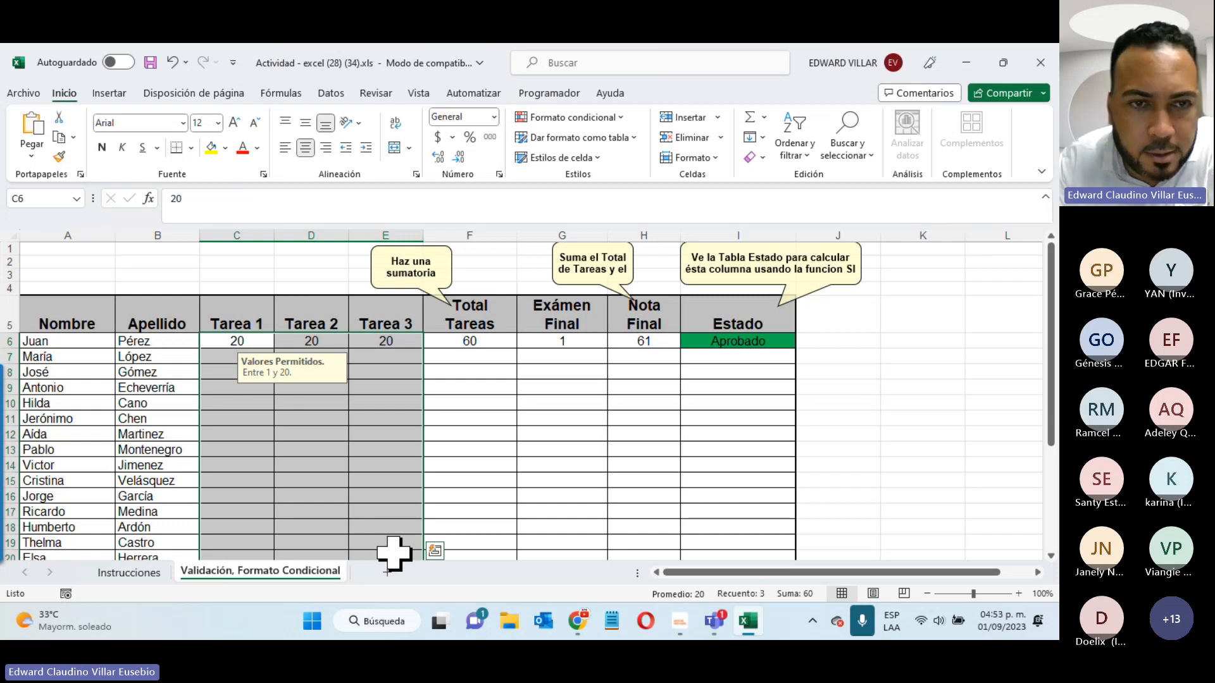
left_click(500, 418)
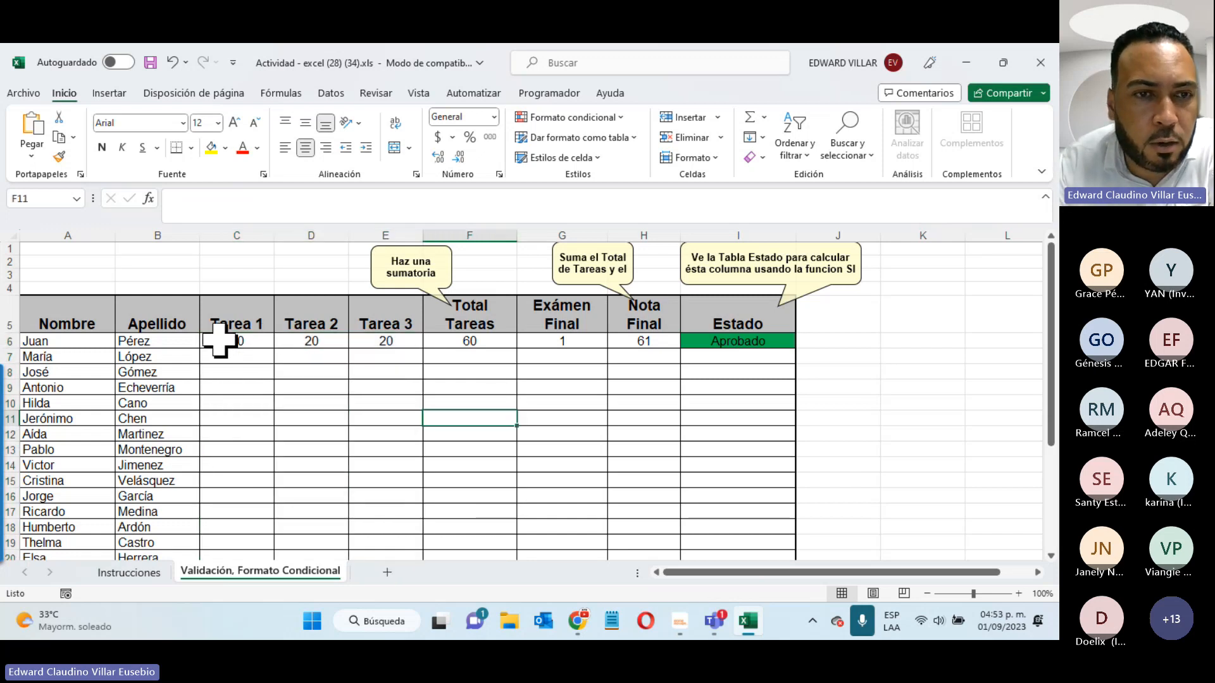
left_click_drag(219, 341, 469, 342)
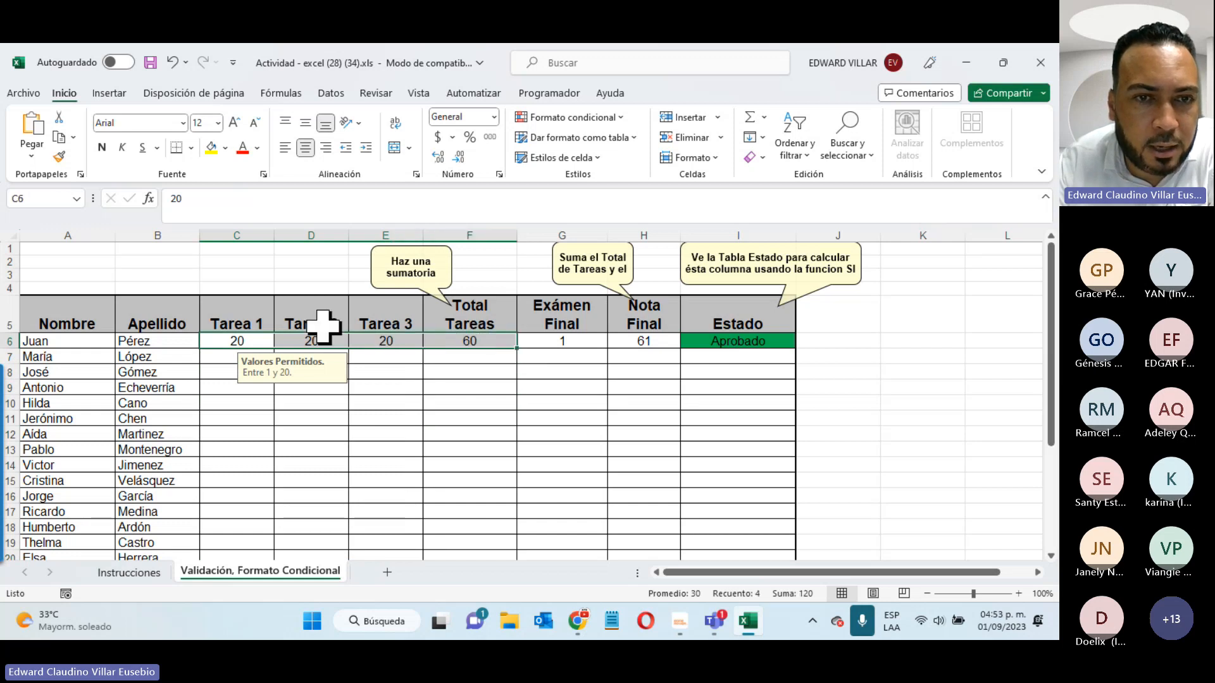
left_click_drag(228, 341, 386, 342)
- Open Data Validation for the selected task grades and cancel it unchanged
left_click(331, 93)
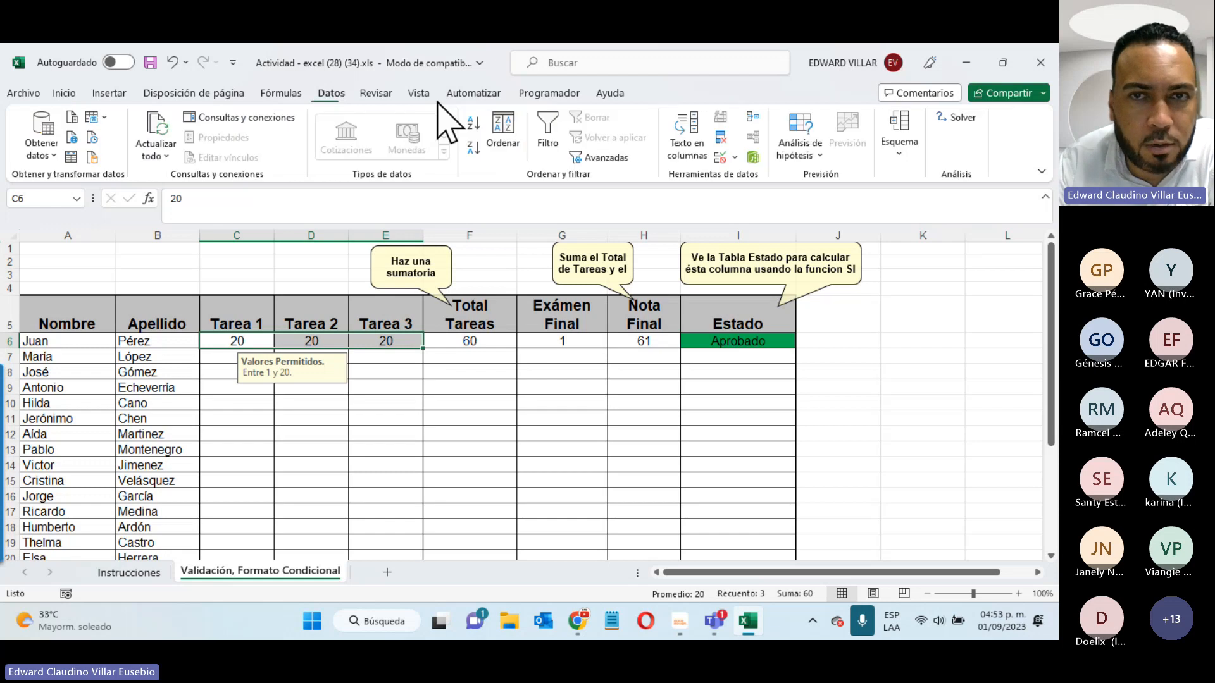
left_click(722, 157)
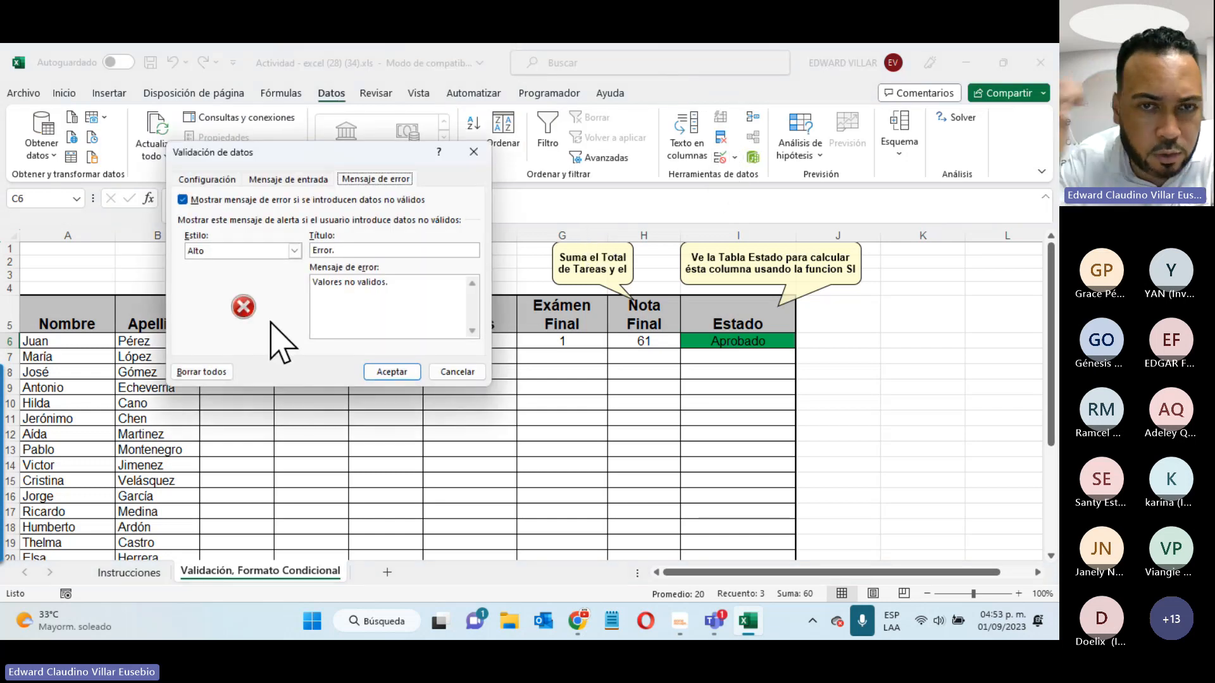
left_click(457, 372)
left_click(487, 437)
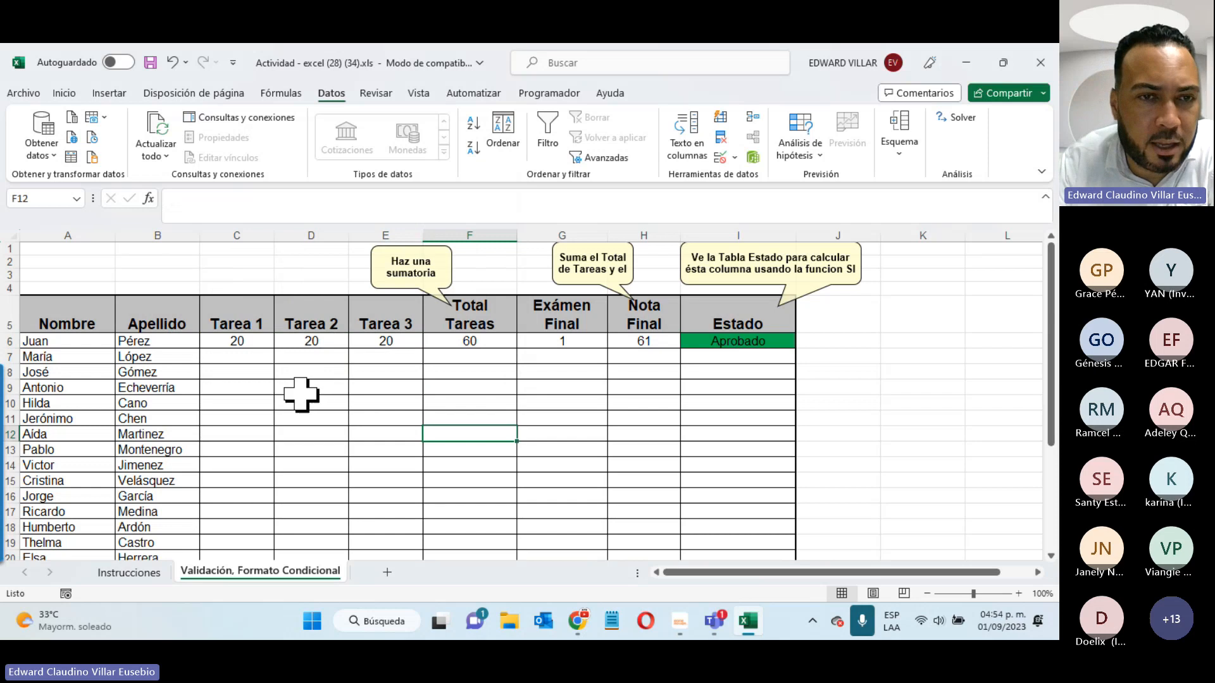
left_click(22, 94)
left_click(81, 235)
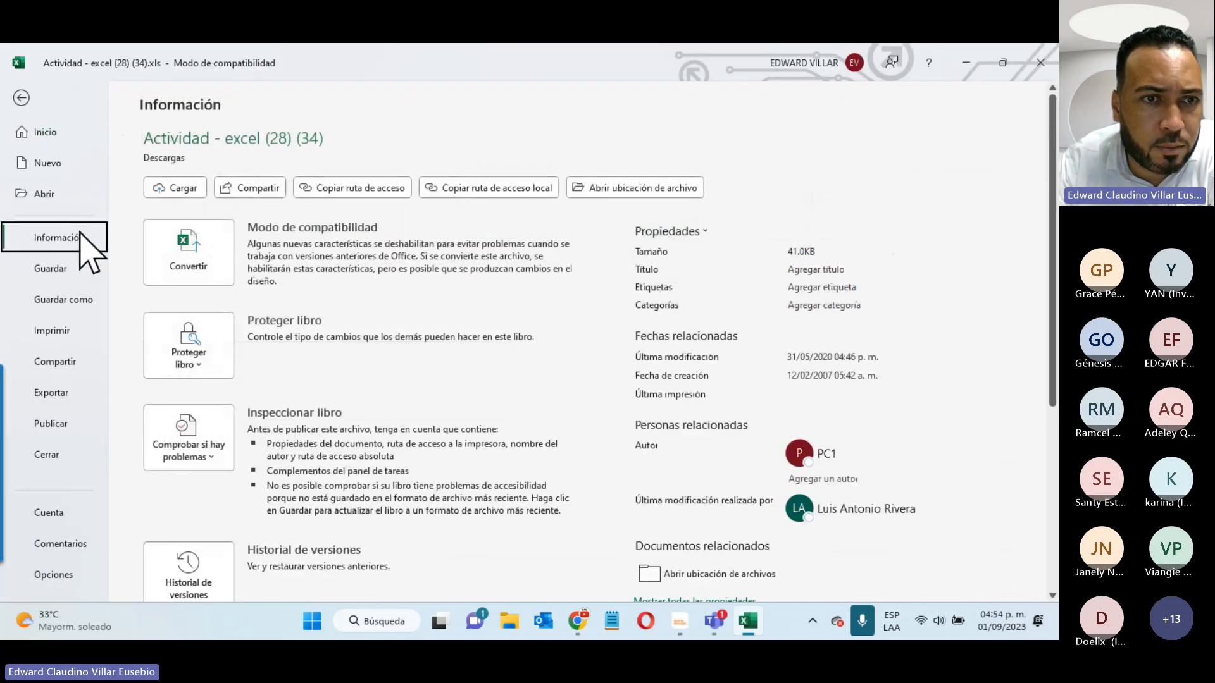
left_click(201, 360)
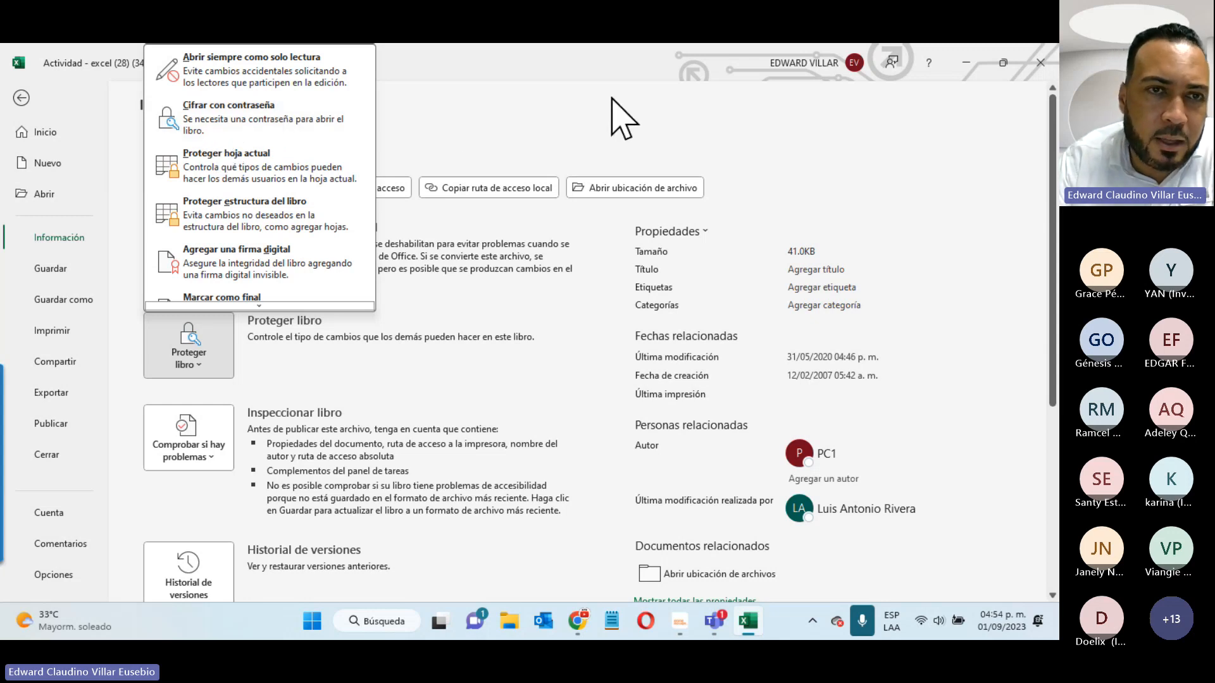
key("Escape")
left_click(21, 97)
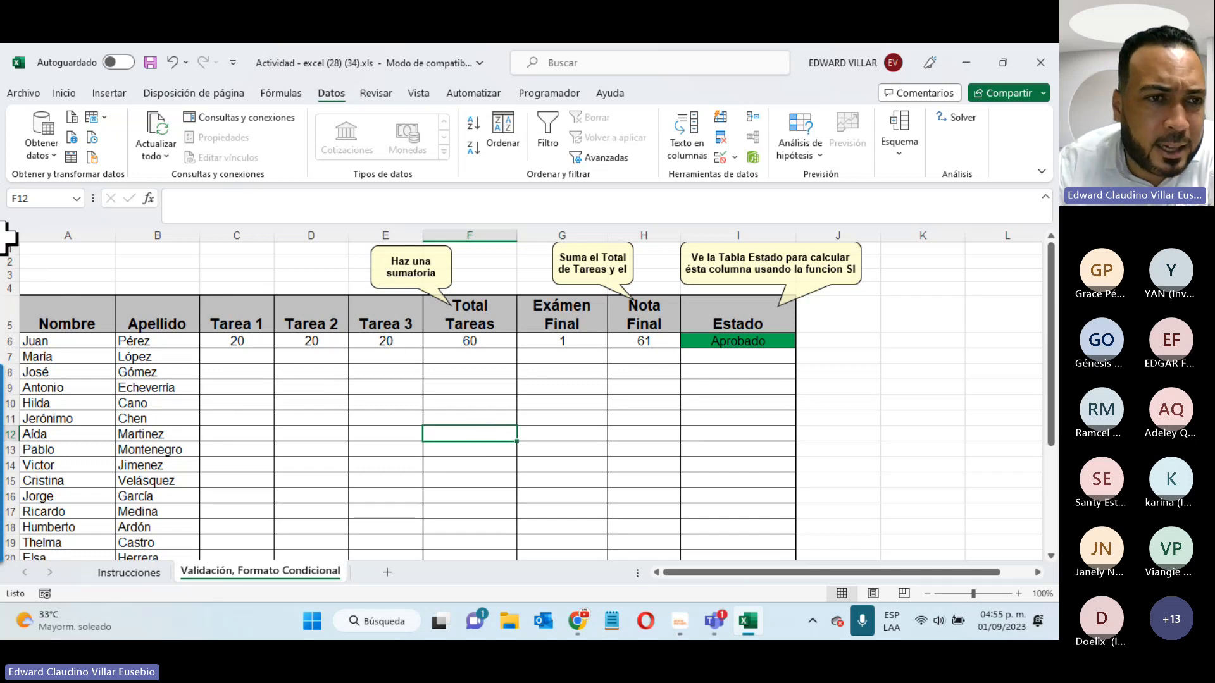
left_click_drag(73, 254, 893, 550)
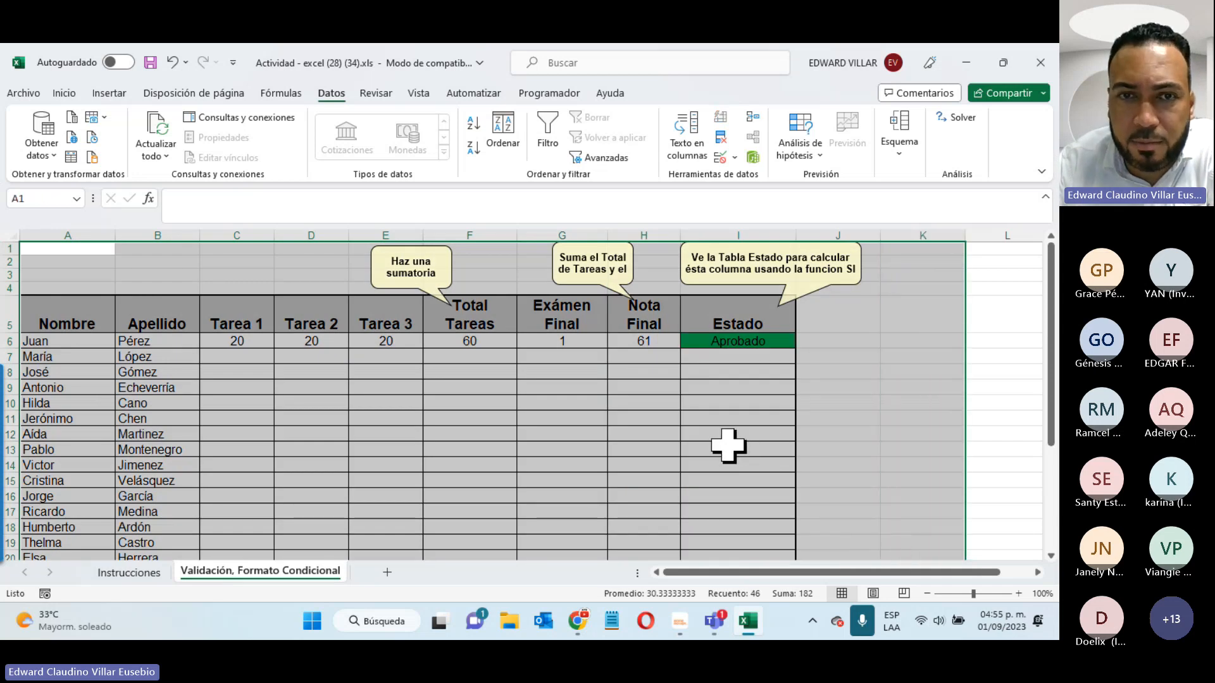
left_click(22, 94)
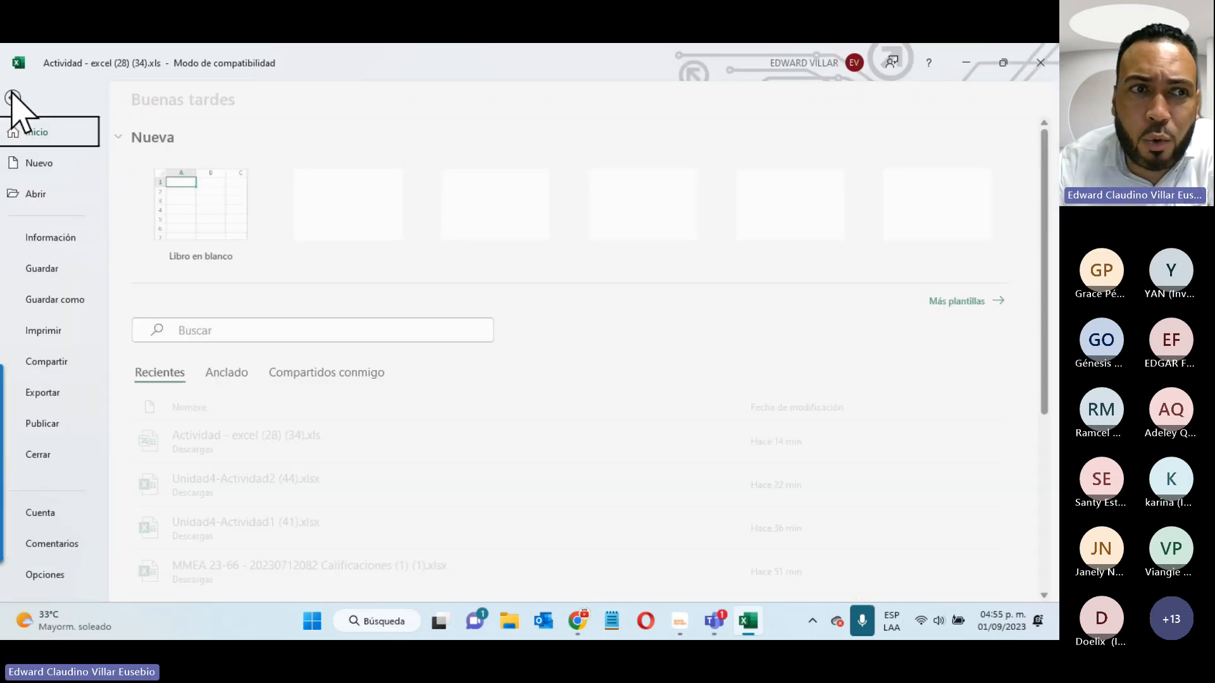
left_click(82, 239)
left_click(218, 357)
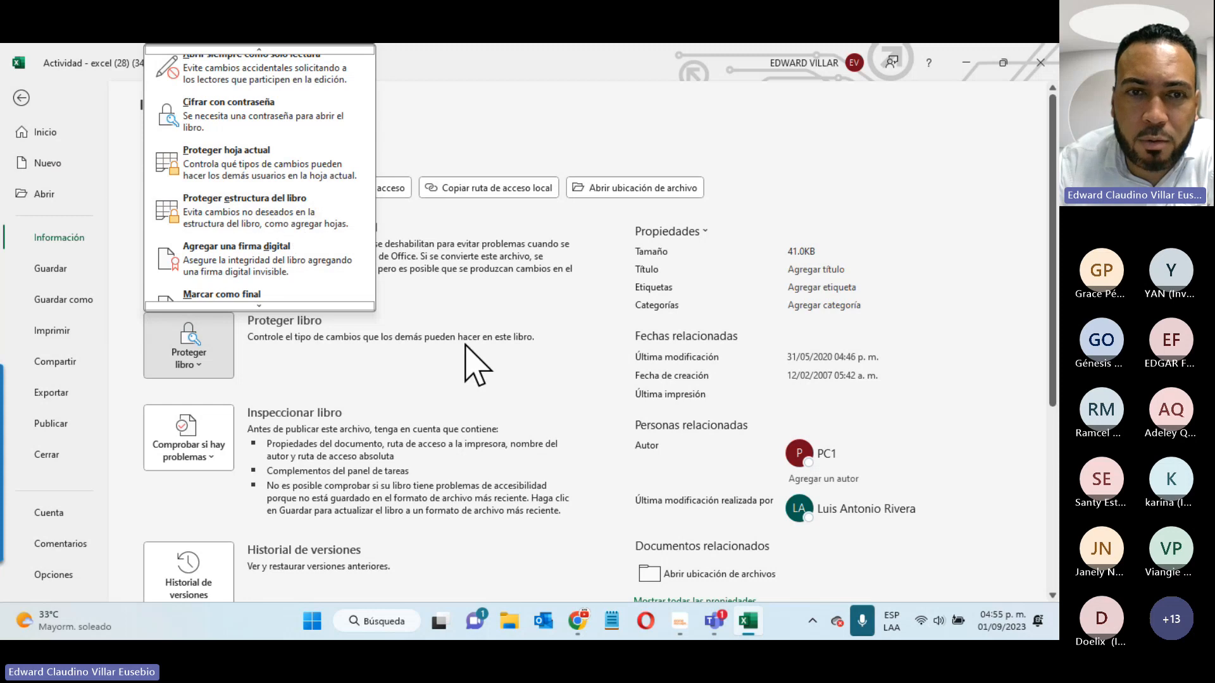
left_click(589, 263)
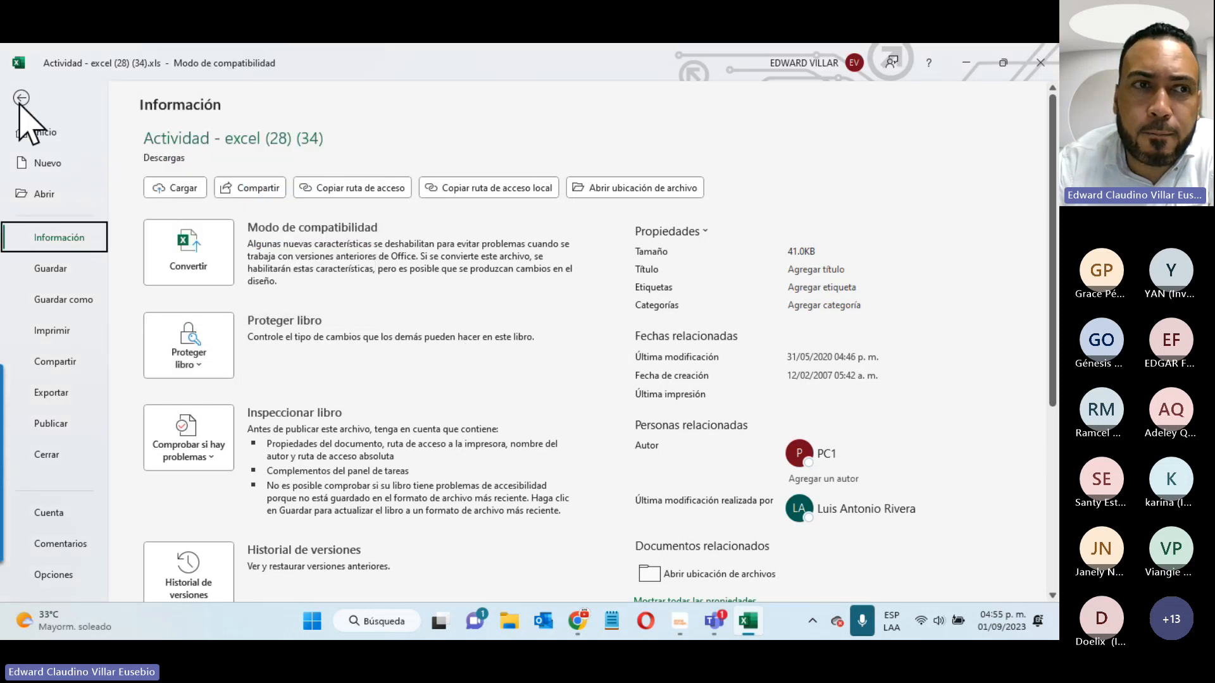
left_click(19, 103)
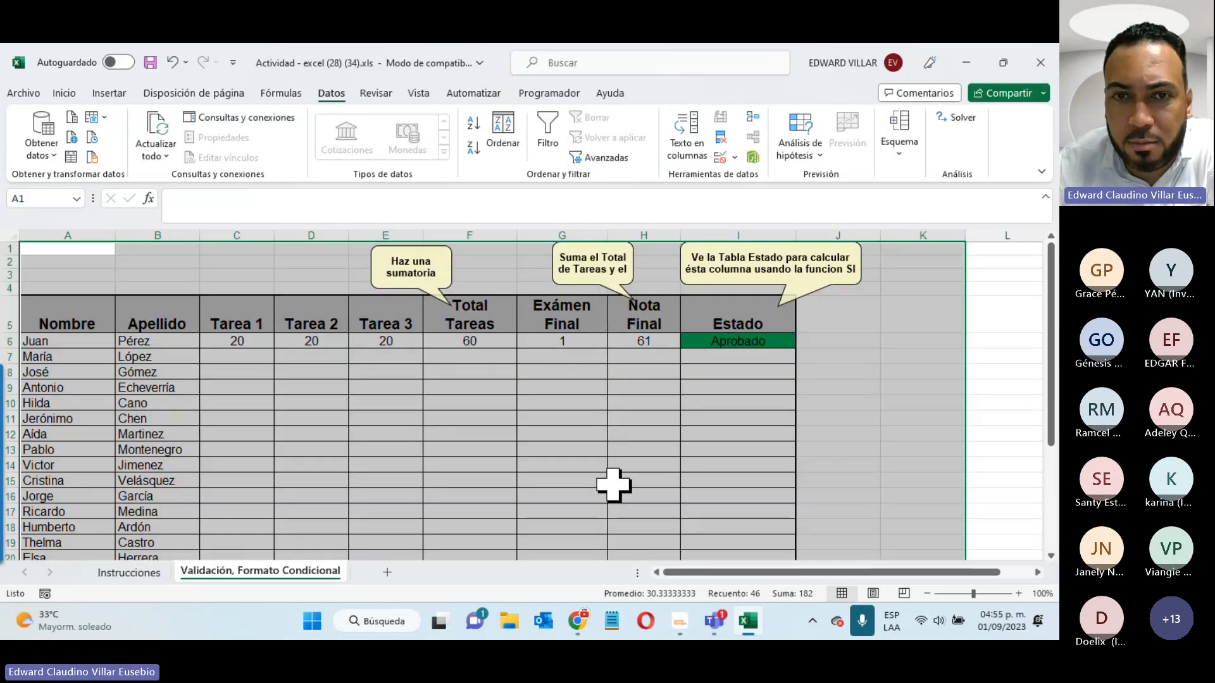
- Select the task score range C6:E20 for all students
left_click(615, 483)
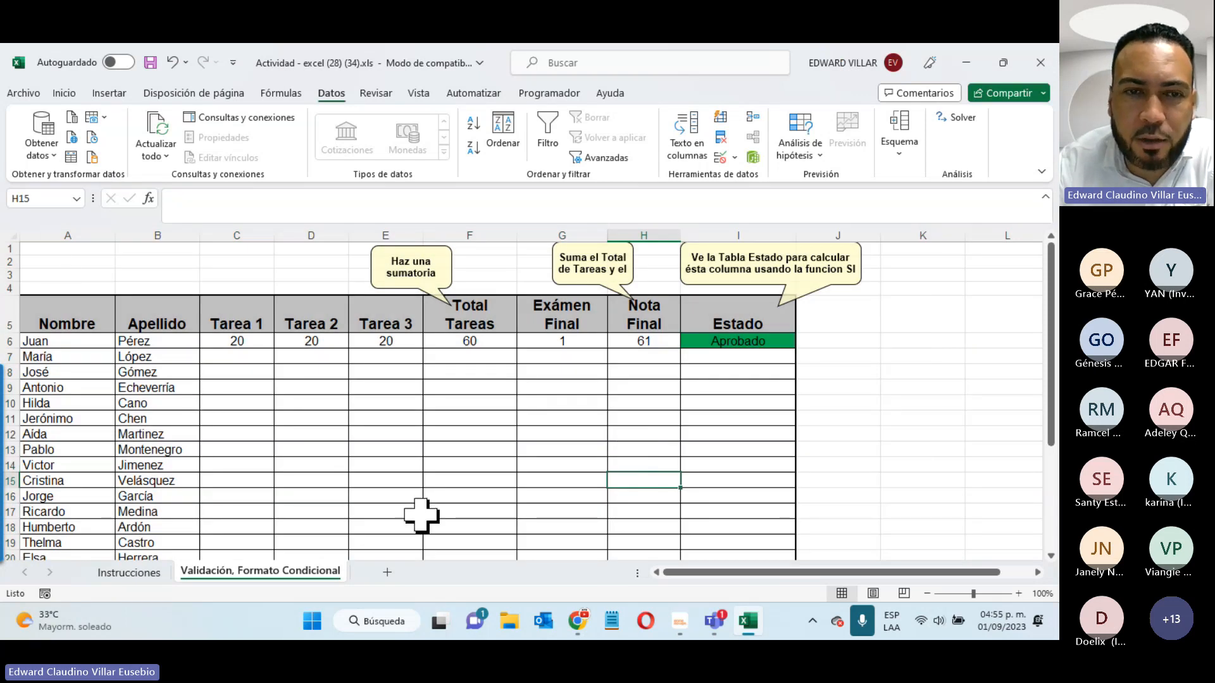
scroll(456, 476, "down", 2)
scroll(456, 476, "up", 1)
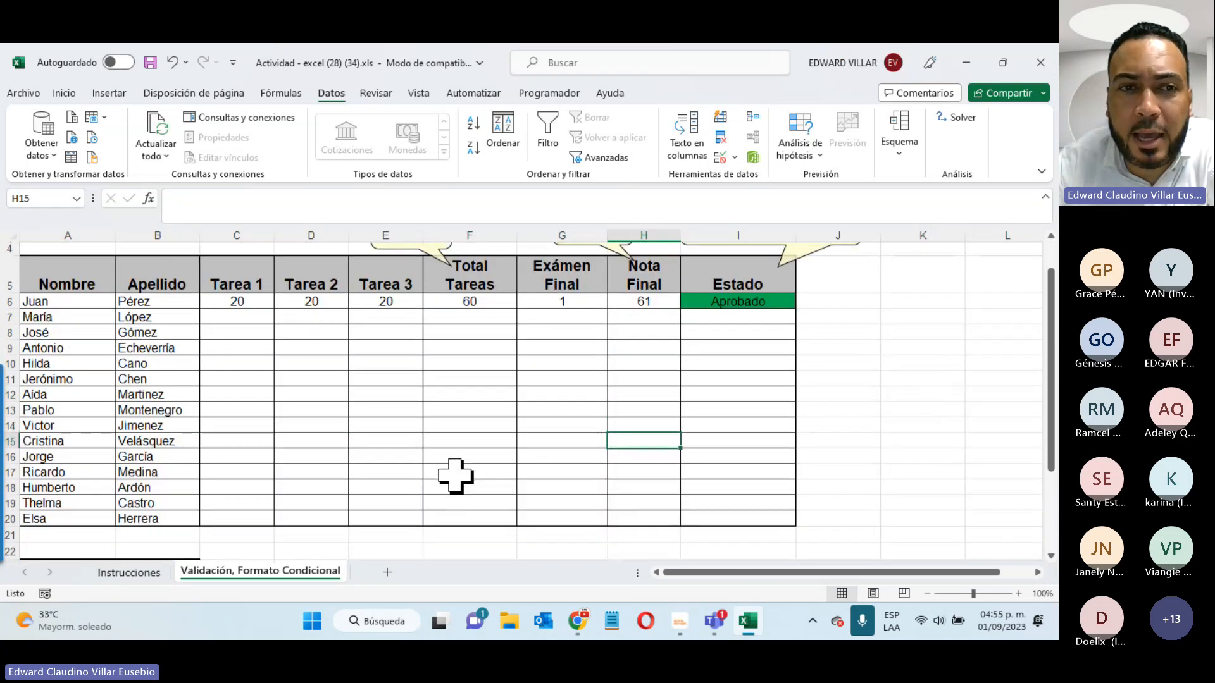
left_click_drag(235, 302, 361, 518)
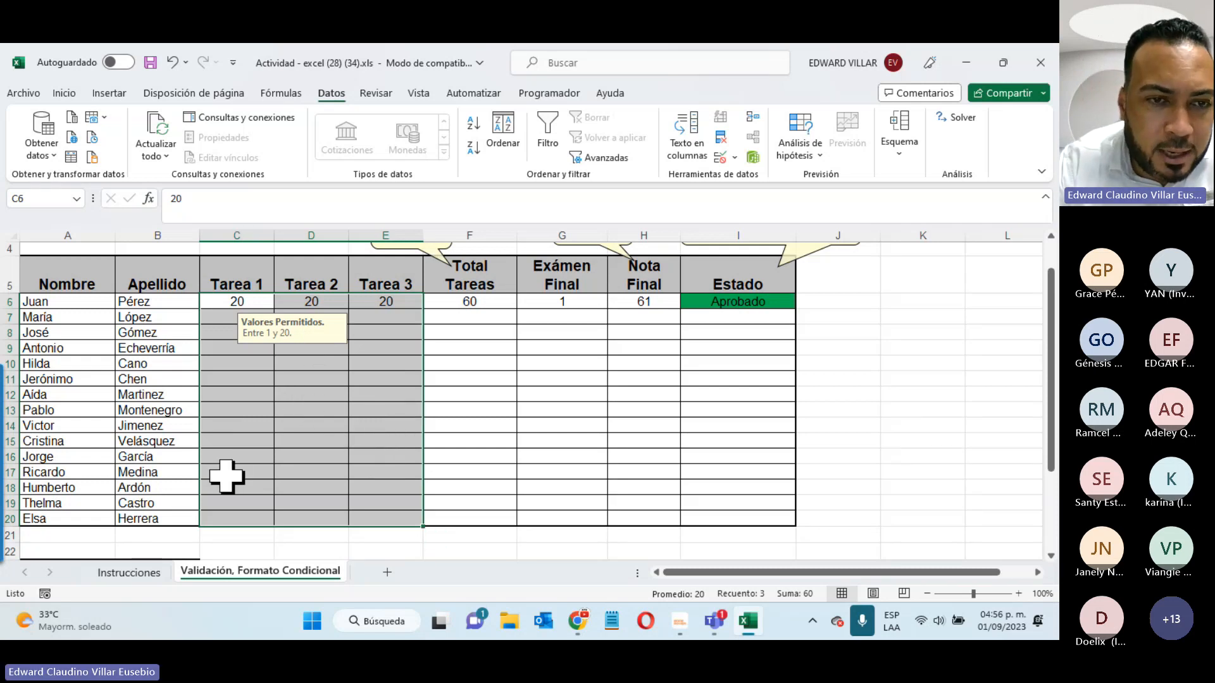
- Turn off Bloqueada for the Tarea score cells C6:E20
right_click(324, 378)
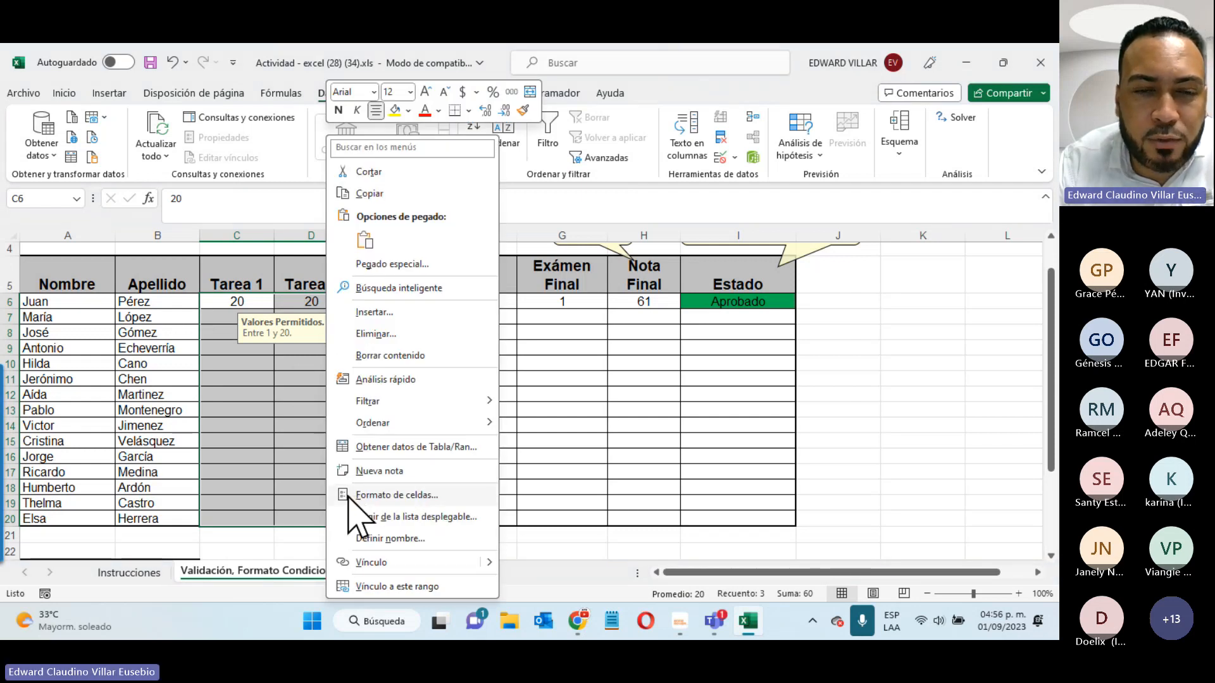
left_click(437, 499)
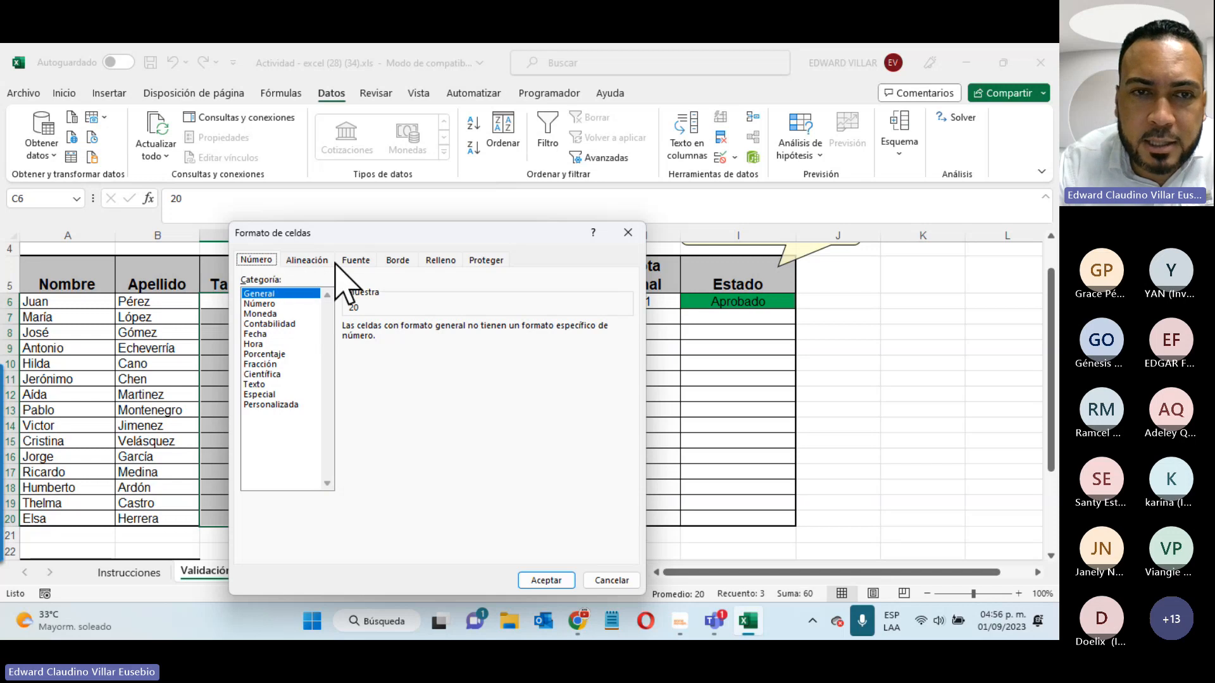
left_click(488, 260)
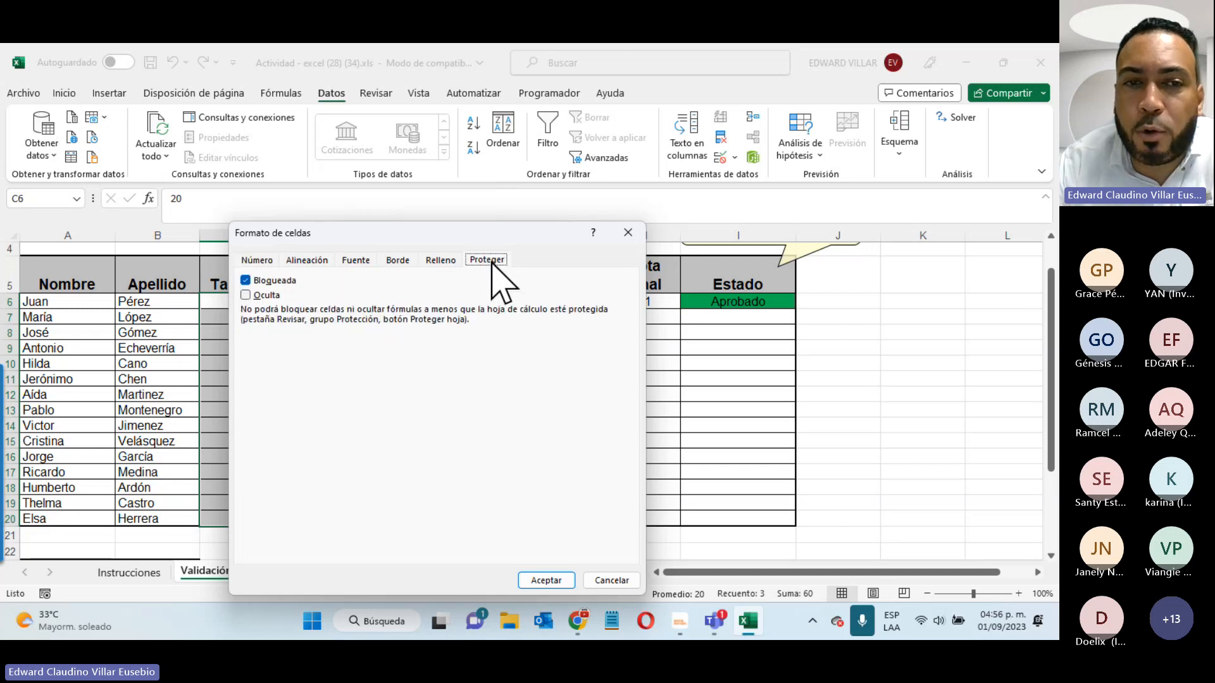
left_click_drag(486, 235, 823, 181)
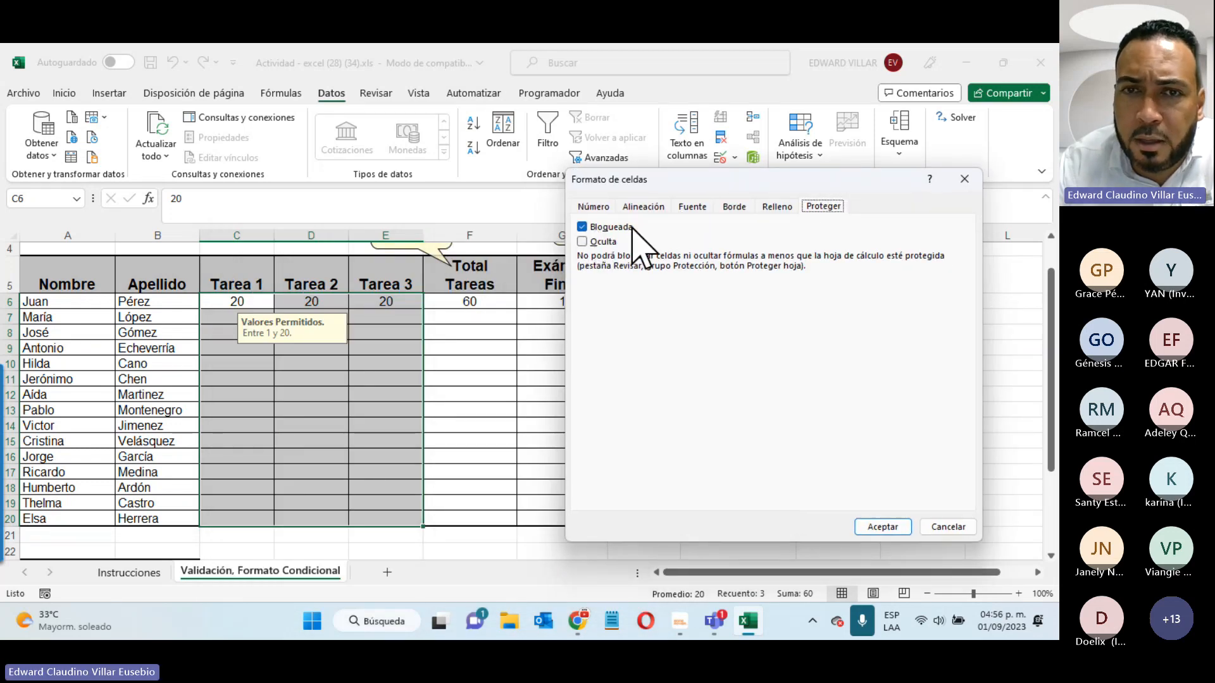
left_click(582, 227)
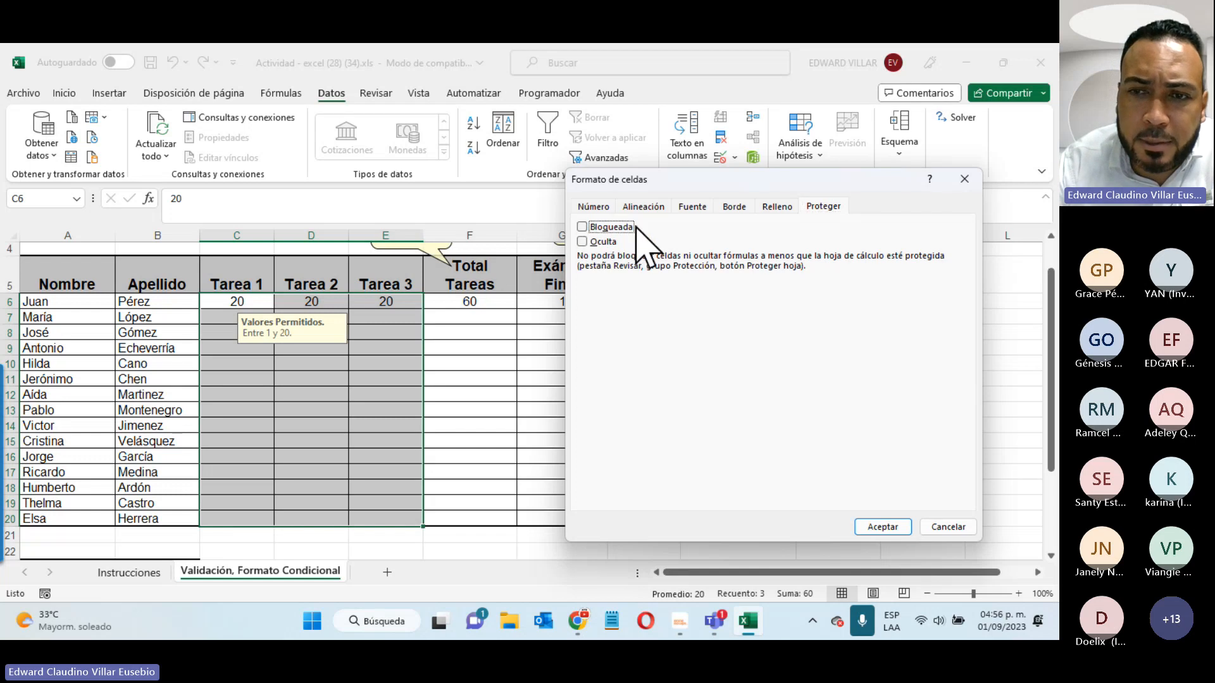
left_click(894, 529)
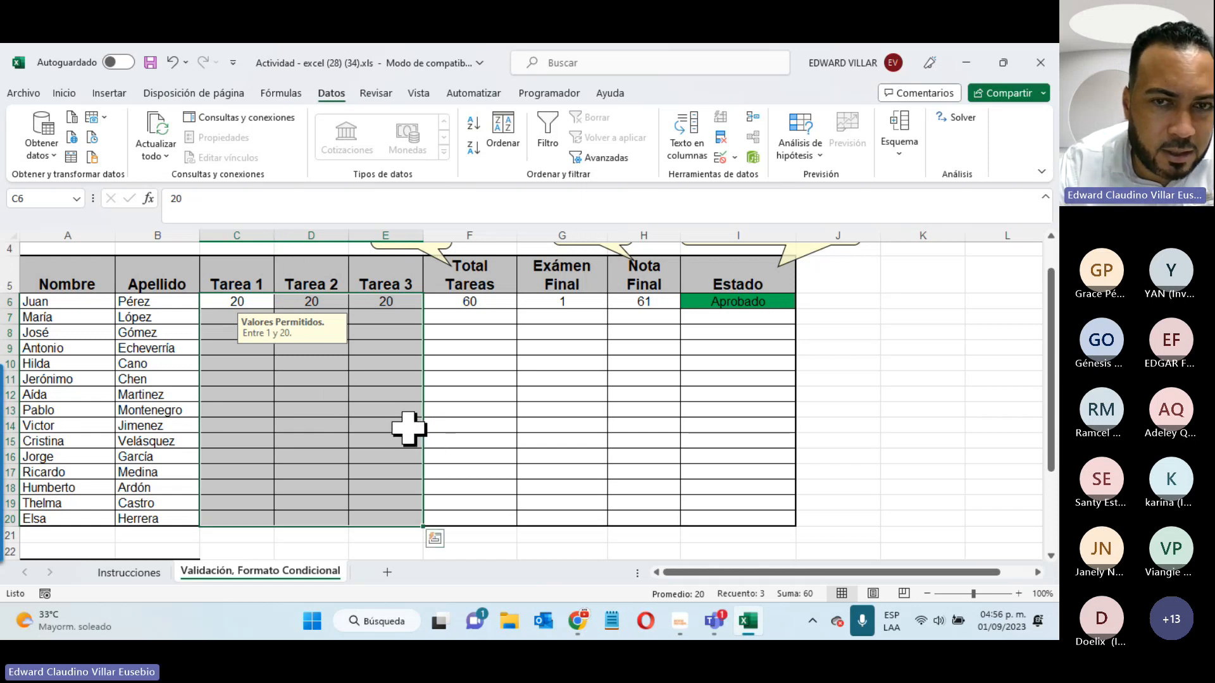
- Turn off Bloqueada for the Exámen Final cells G6:G20
left_click_drag(544, 301, 531, 524)
type("1")
right_click(552, 410)
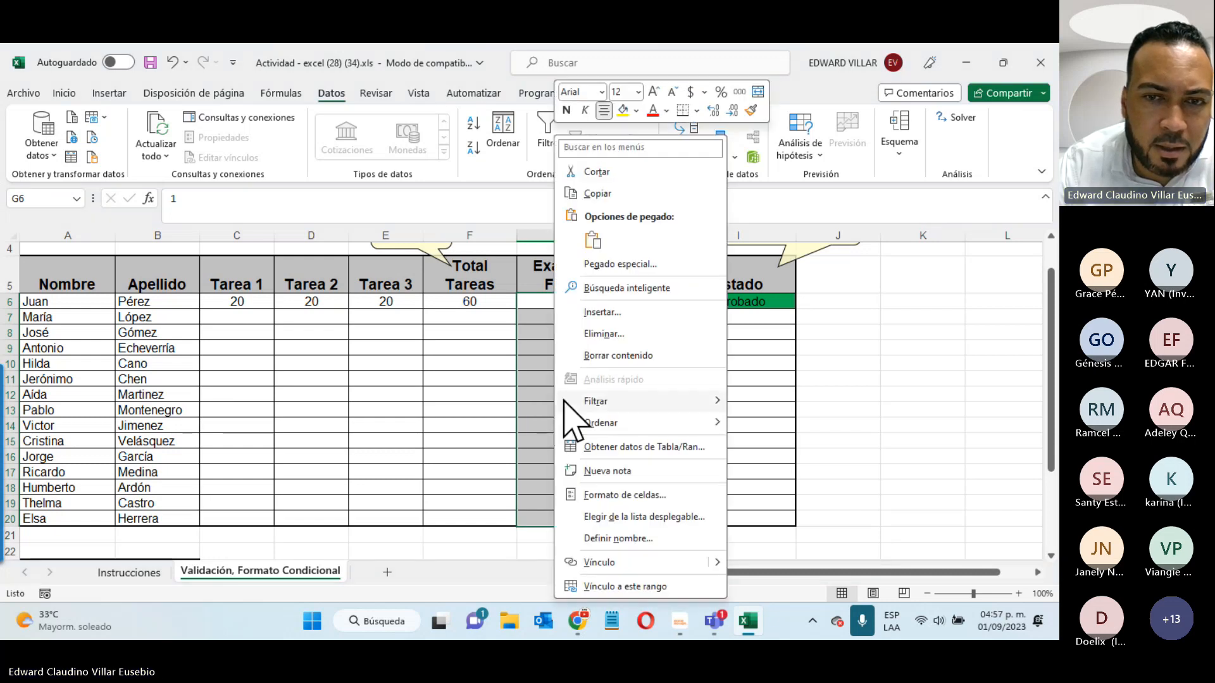
left_click(605, 498)
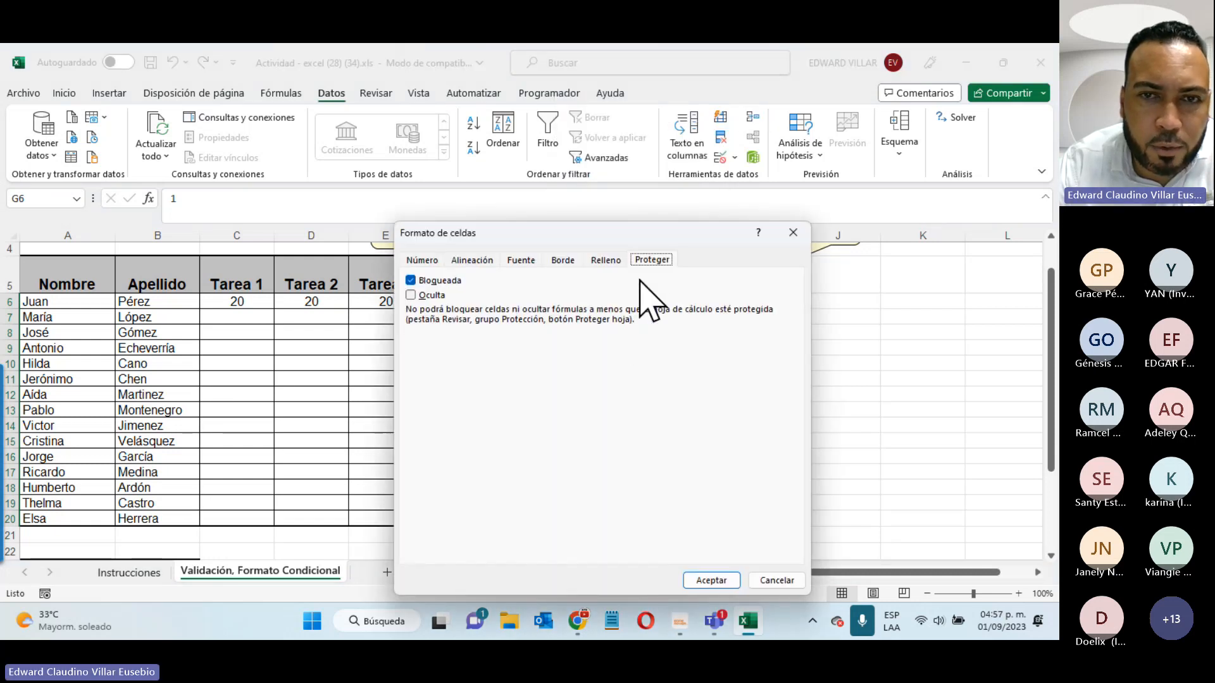
left_click(417, 282)
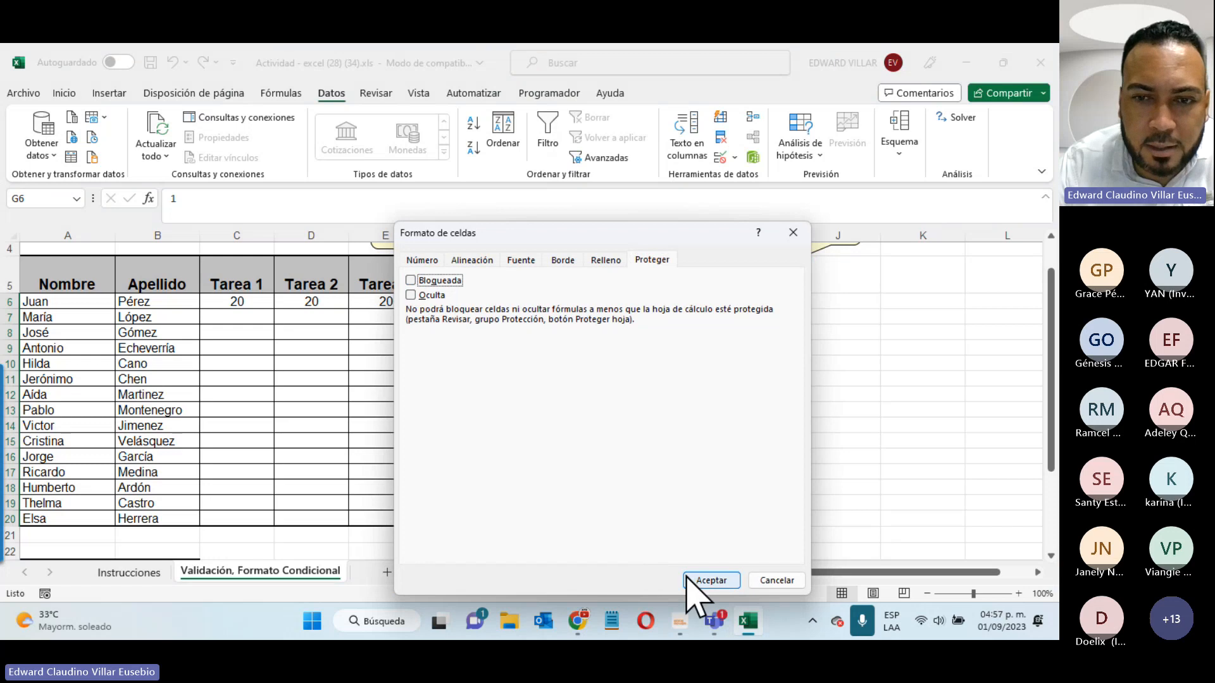
left_click(708, 581)
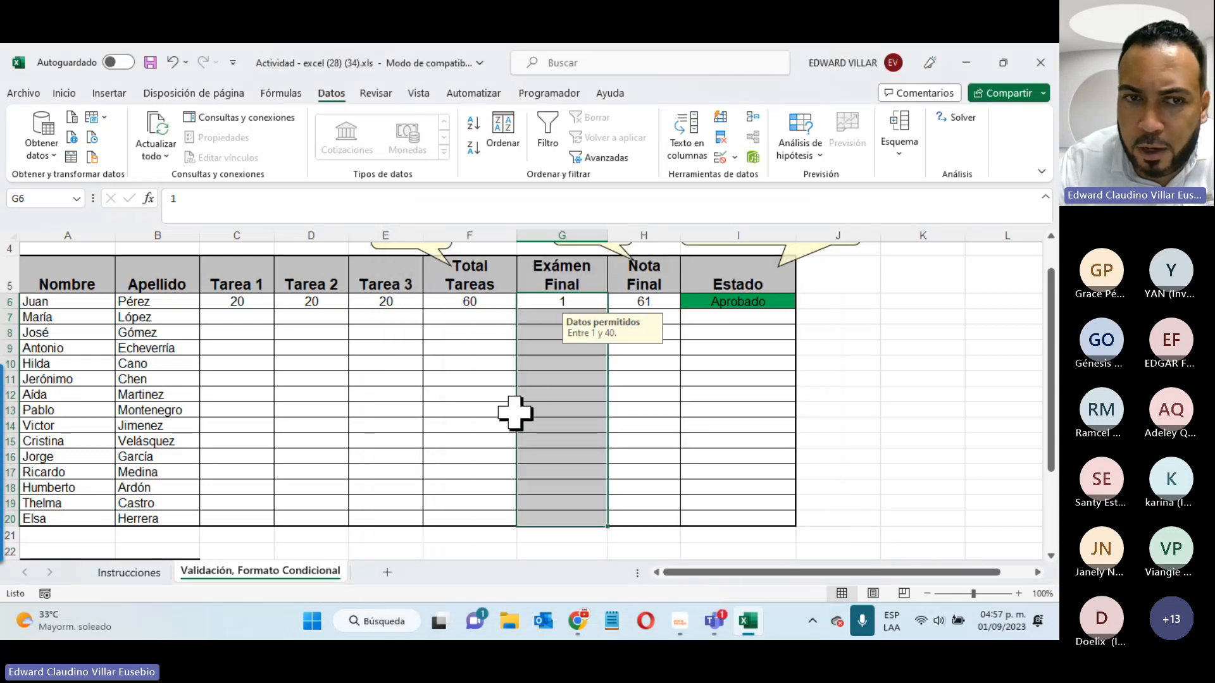
- Verify that C6:E20 is unlocked in Format Cells and cancel
left_click_drag(237, 301, 361, 512)
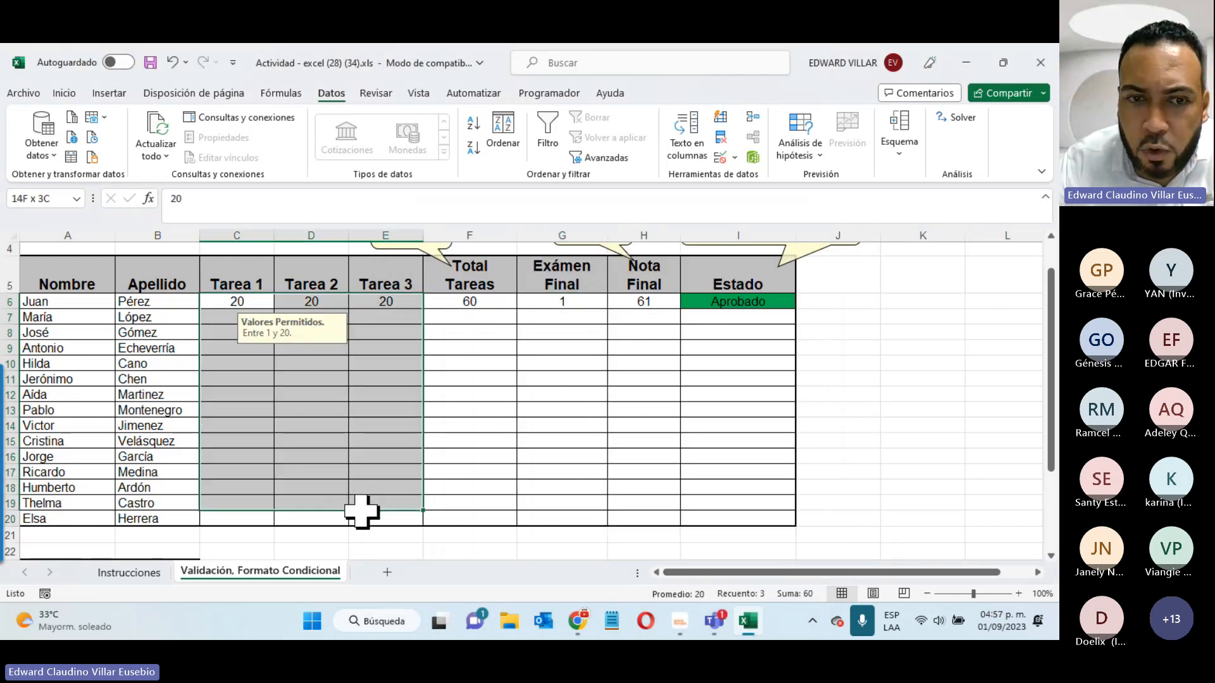
right_click(343, 412)
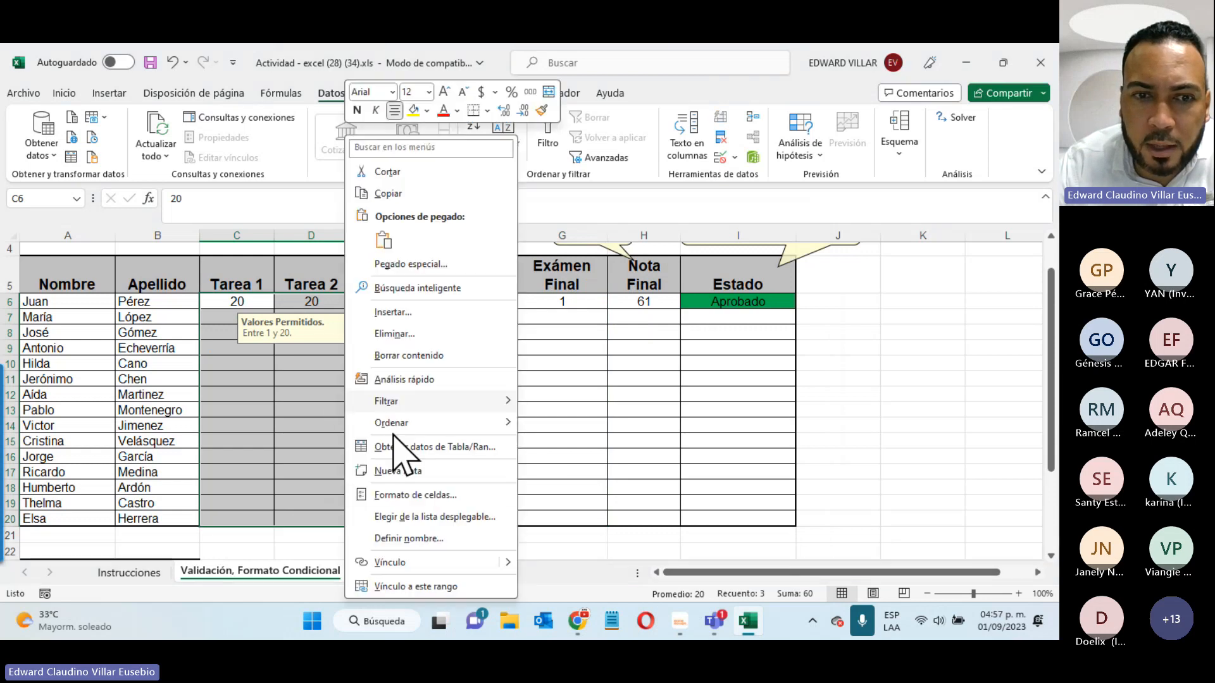
left_click(405, 496)
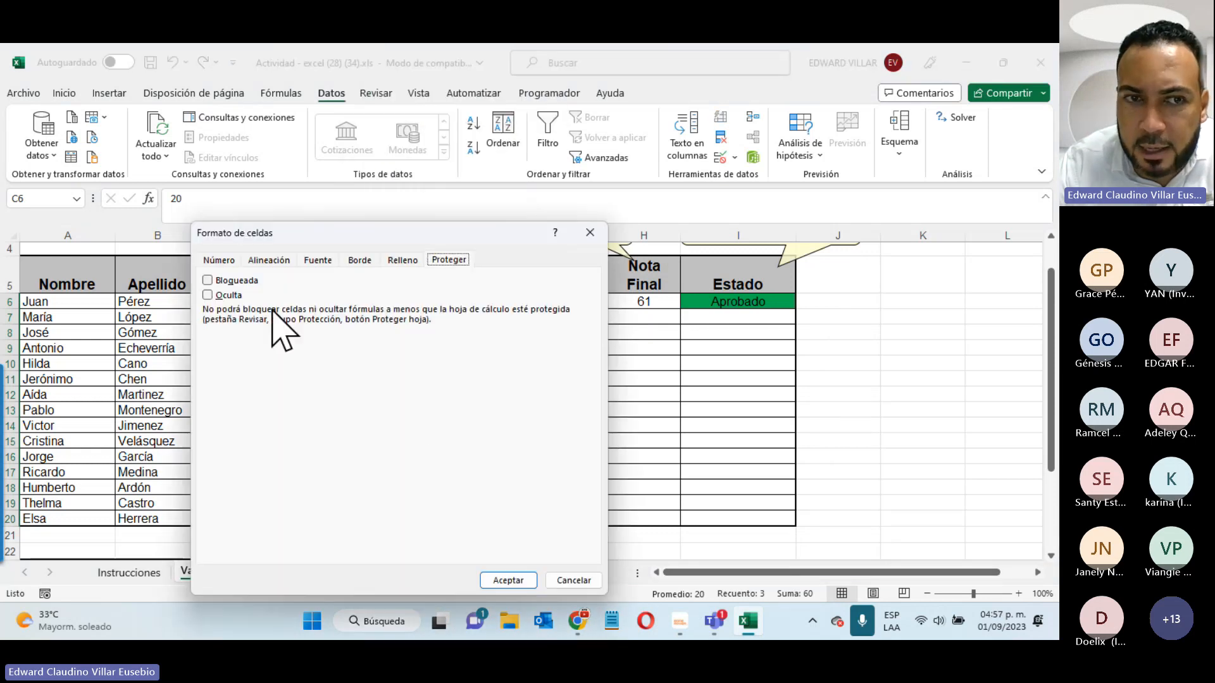
left_click(575, 580)
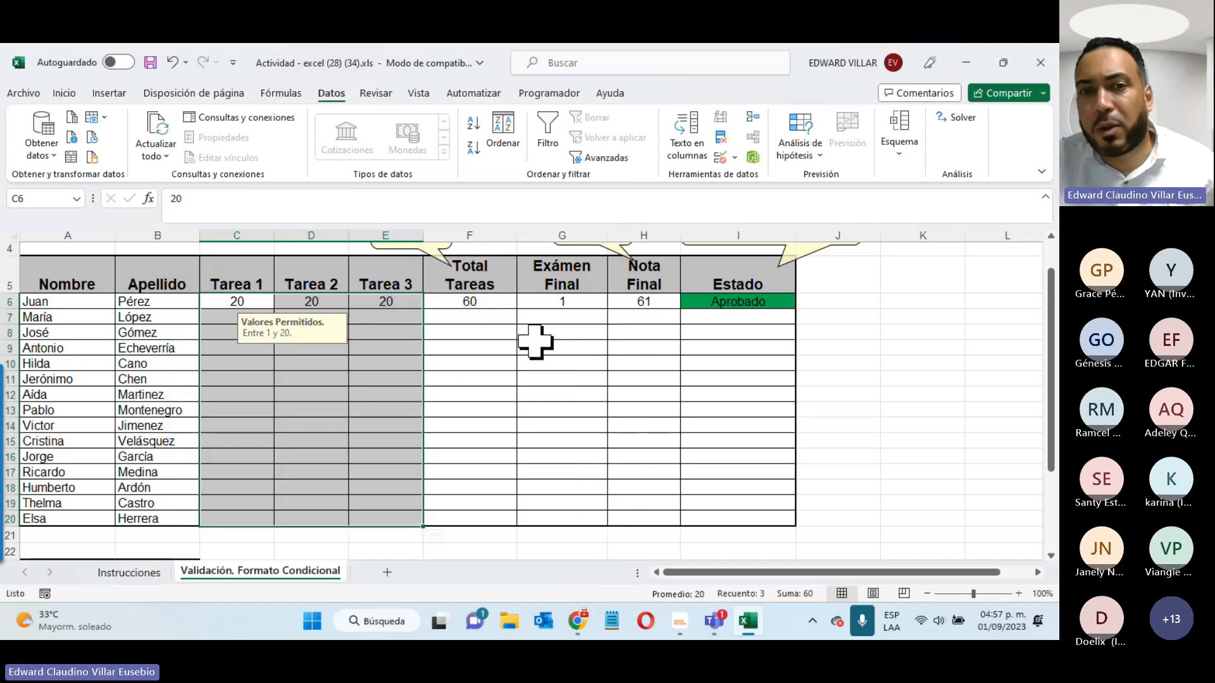
- Protect the current sheet from File > Info with a password, confirming it when asked
left_click(23, 93)
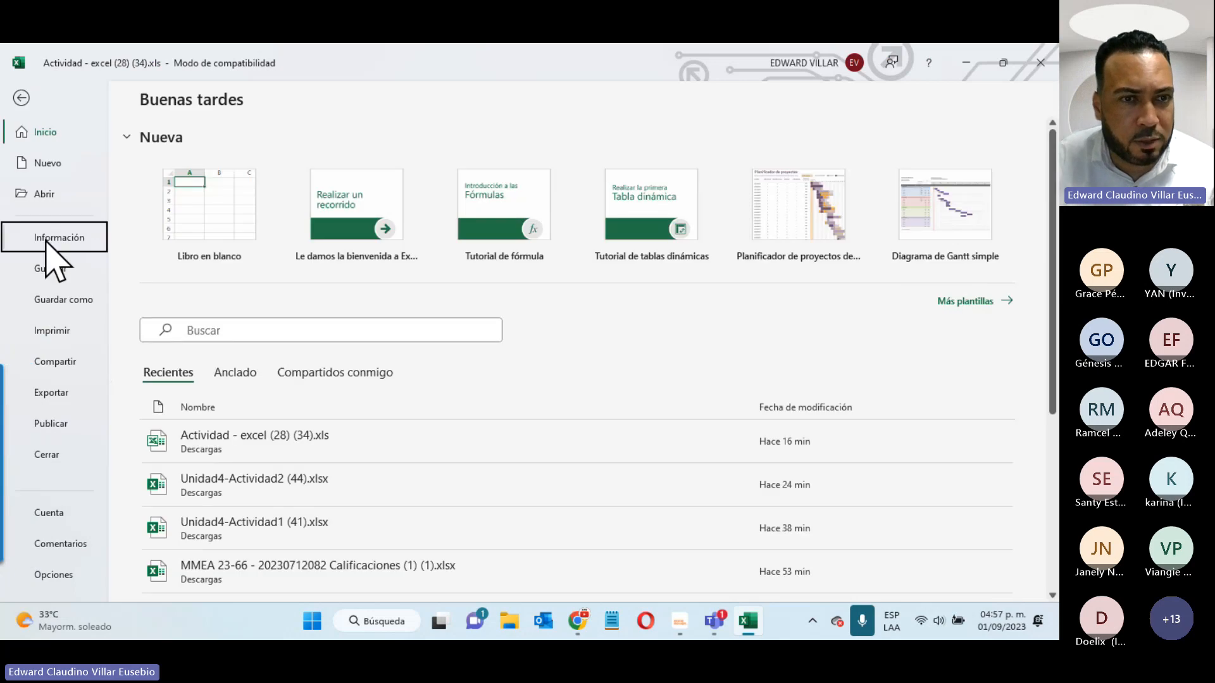
left_click(45, 240)
left_click(193, 332)
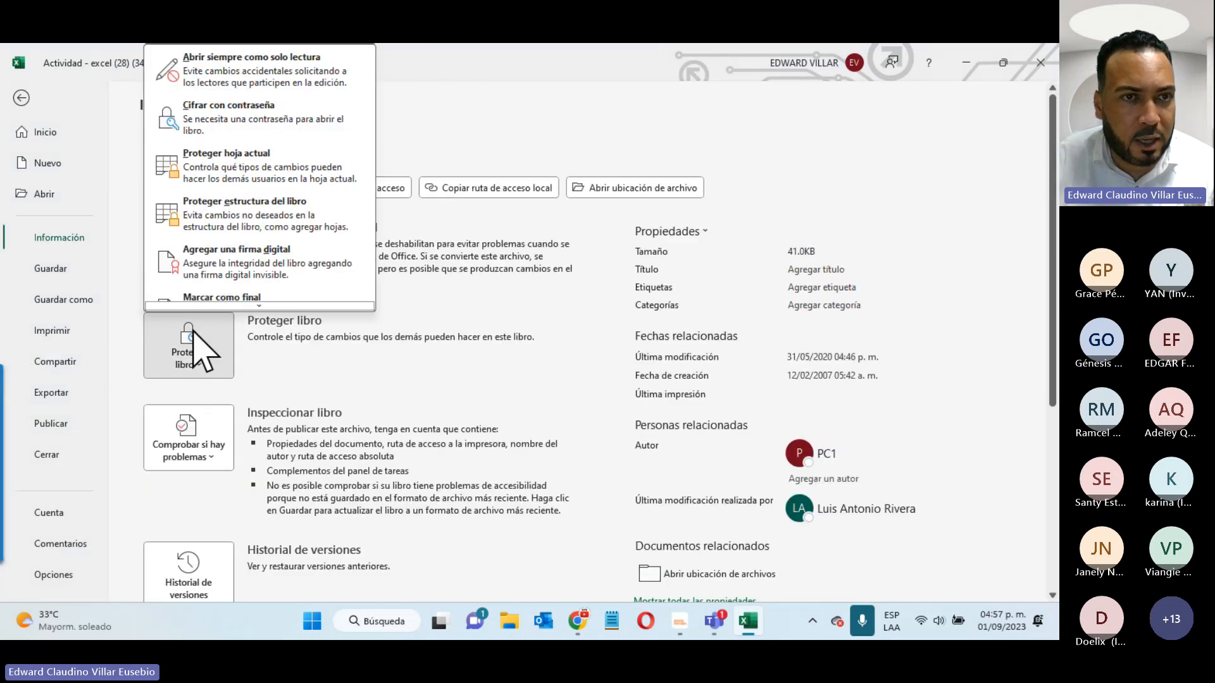
left_click(240, 169)
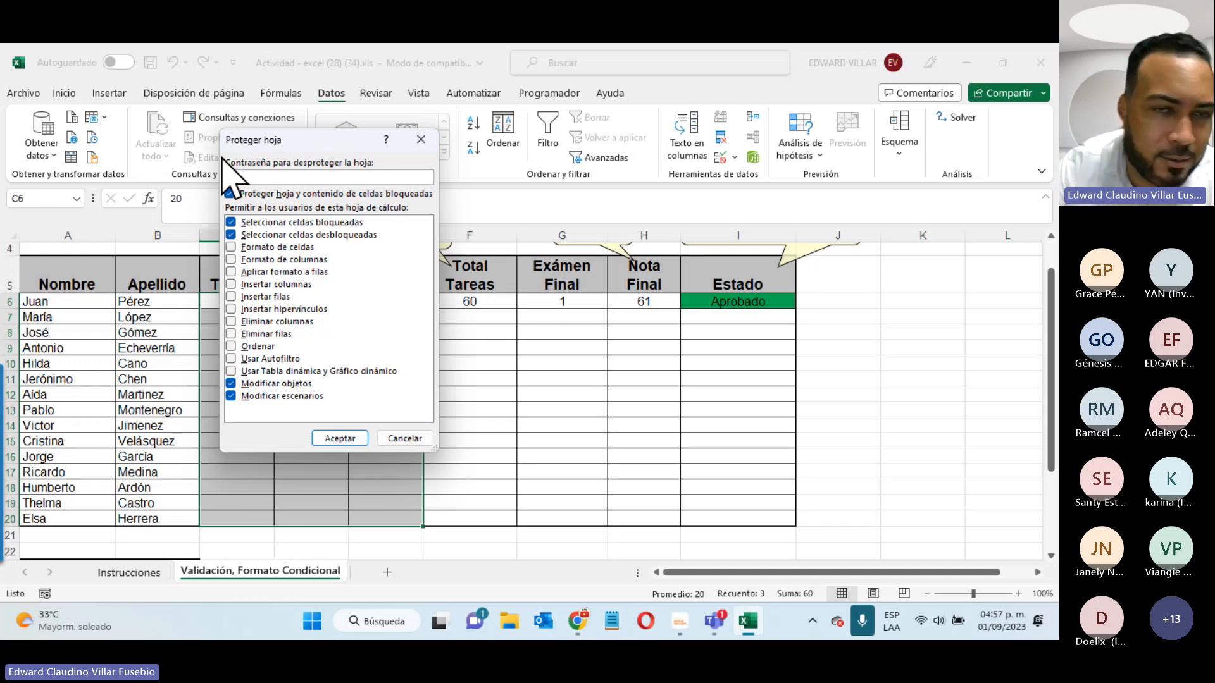
type("•••")
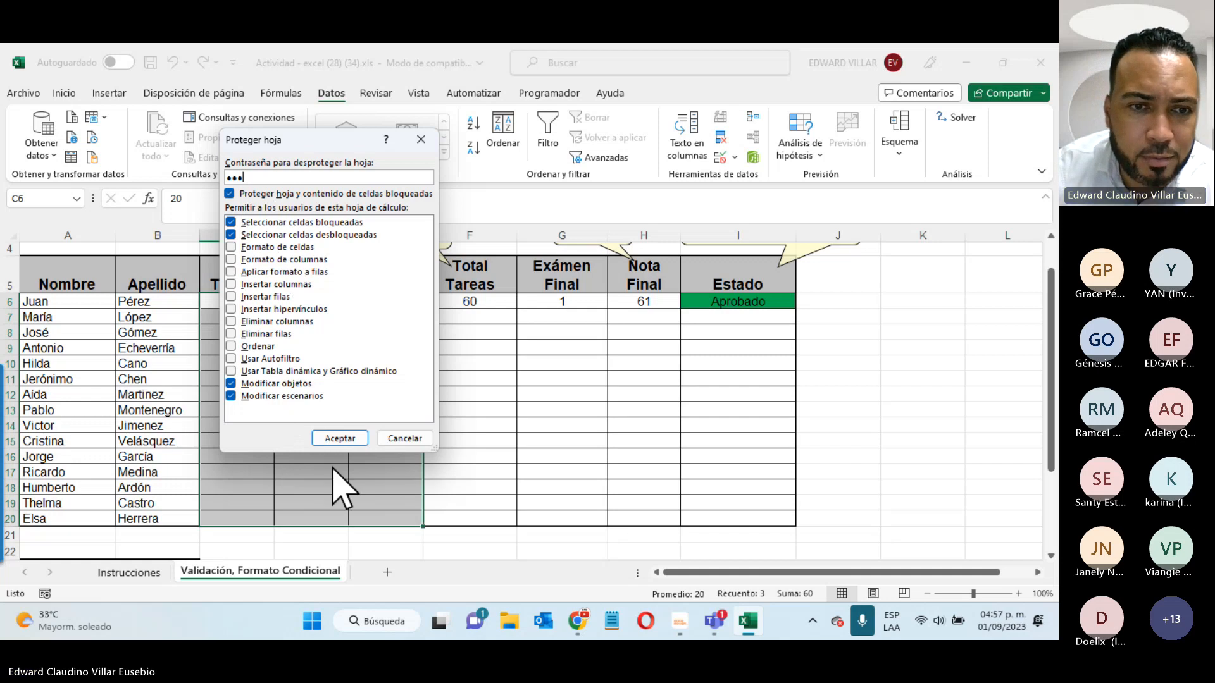
left_click(340, 439)
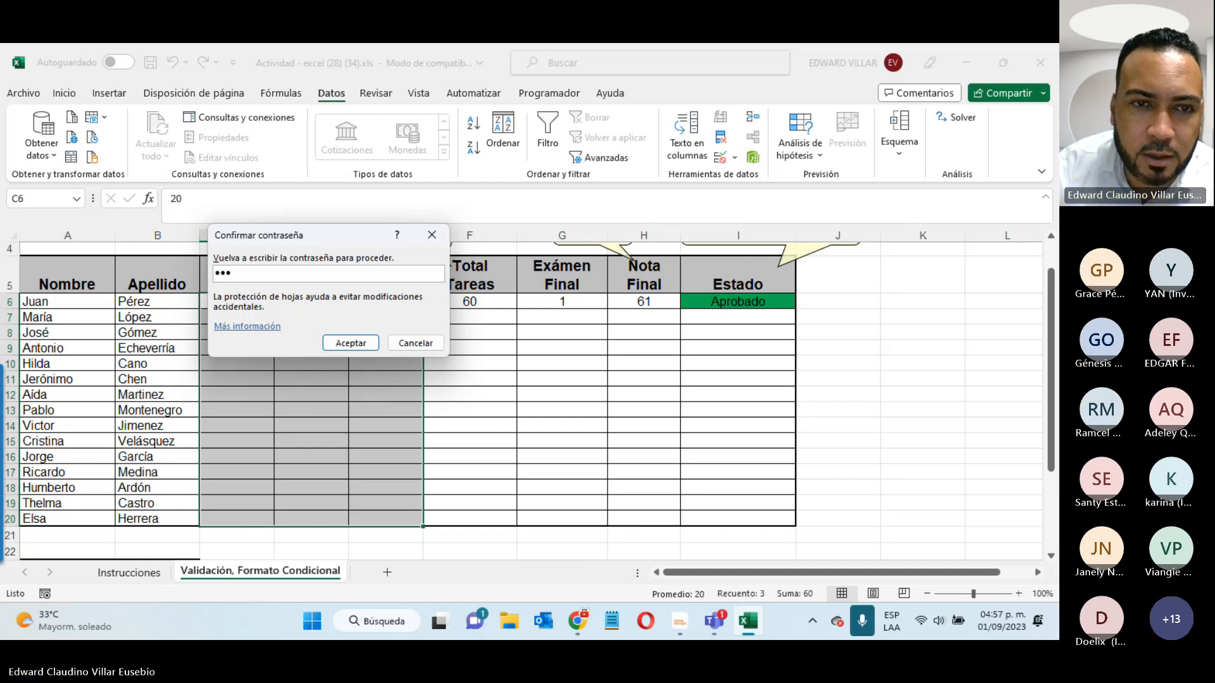
left_click(351, 343)
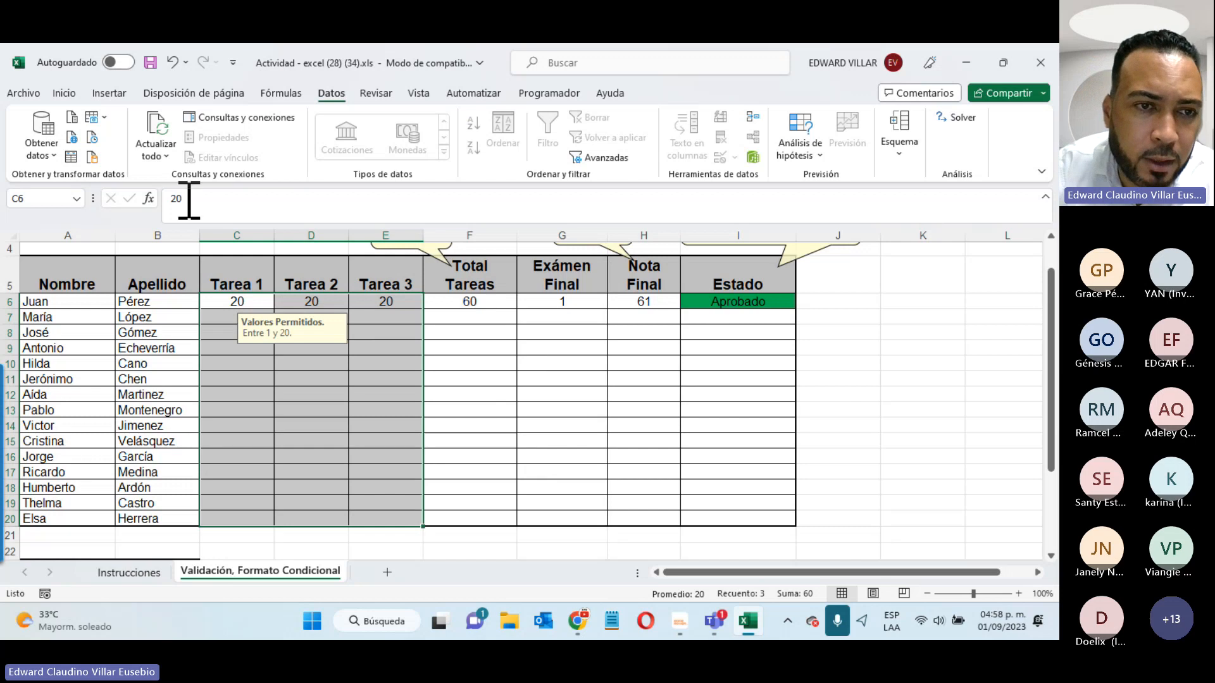
left_click(75, 330)
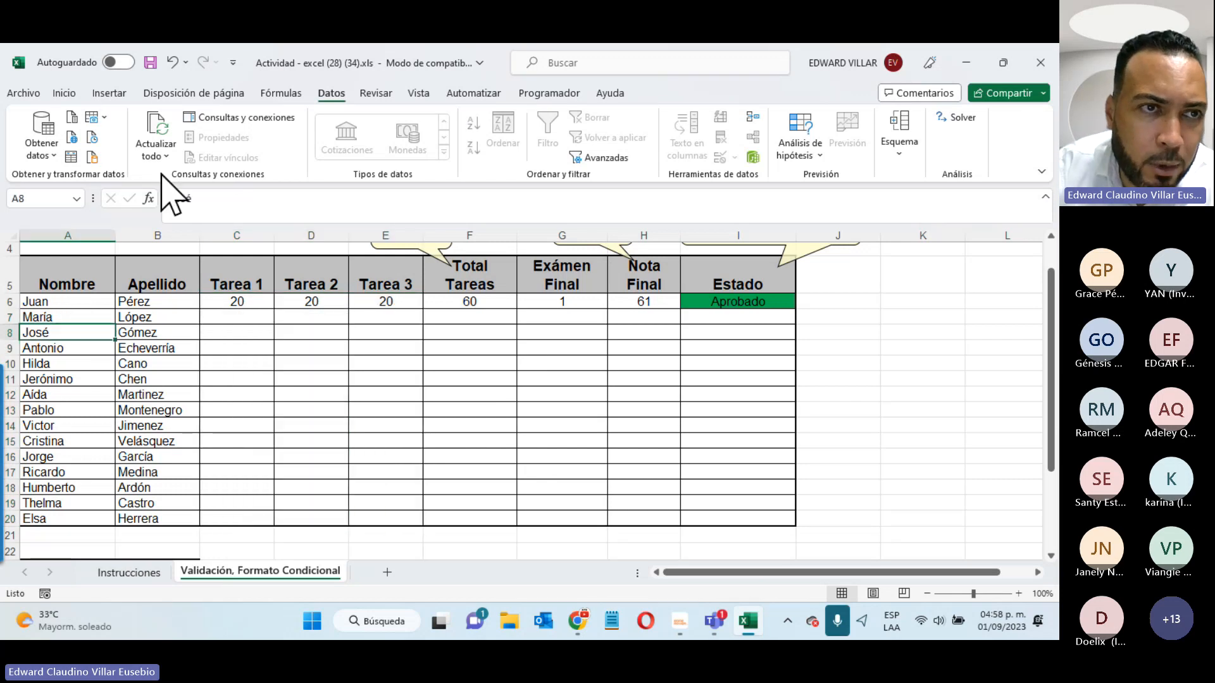
left_click(62, 87)
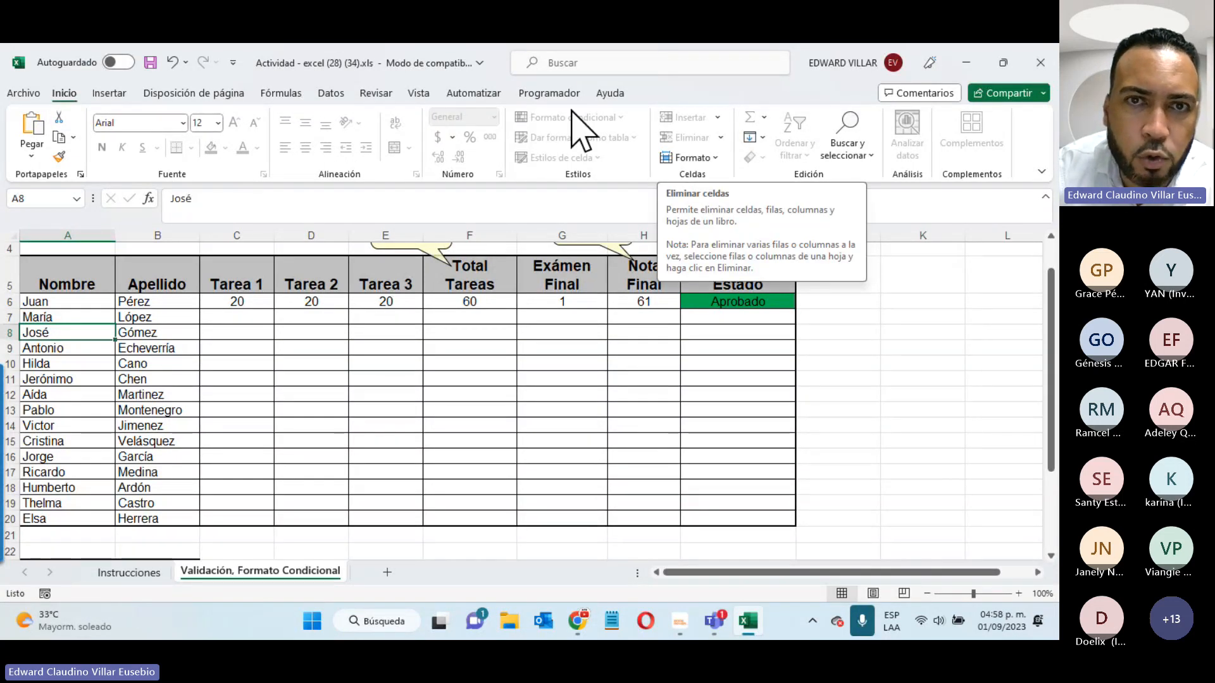
left_click(21, 94)
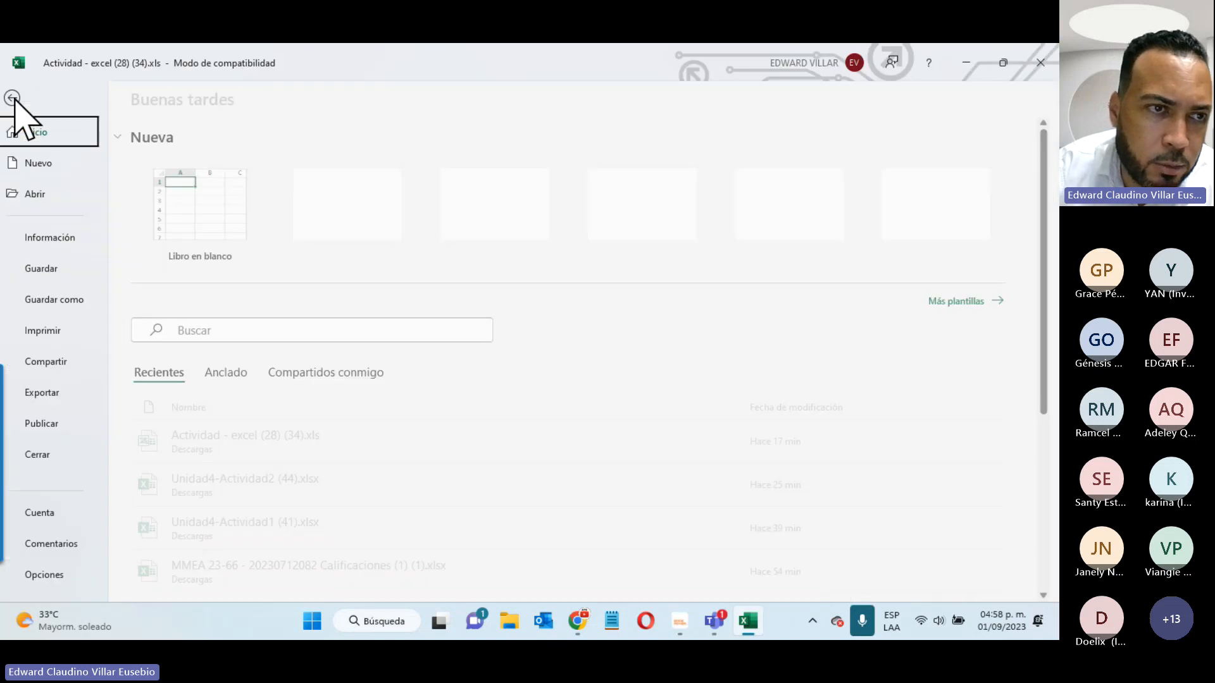
left_click(38, 238)
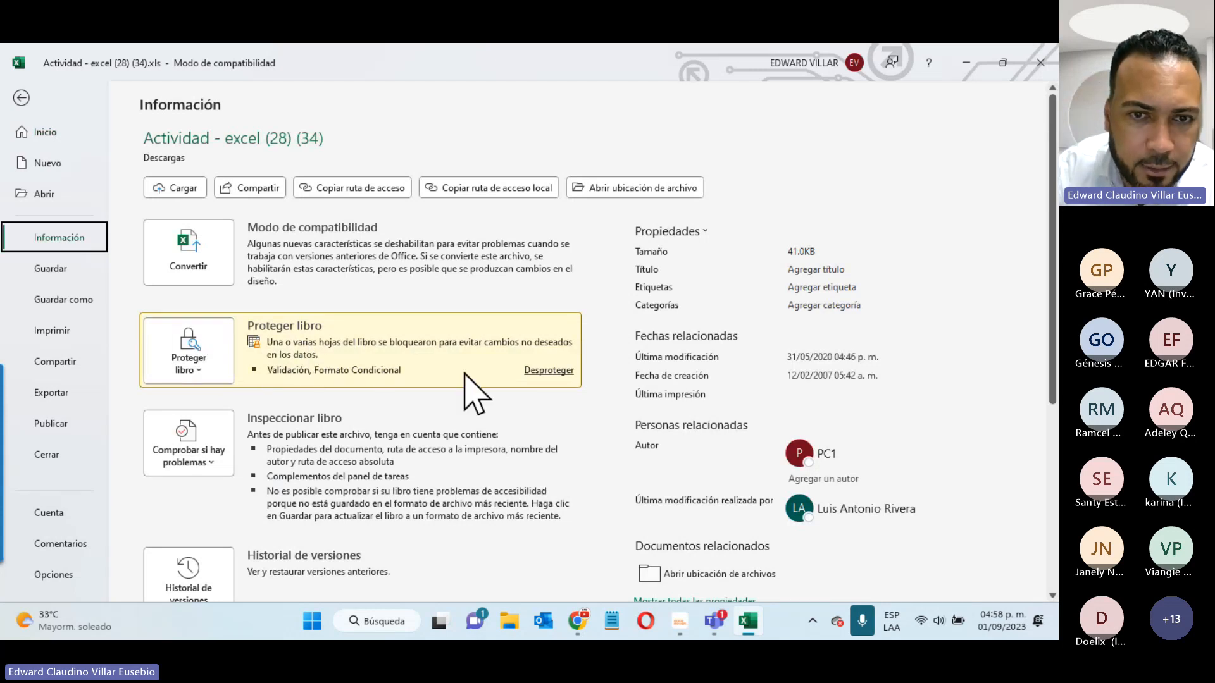
left_click(539, 374)
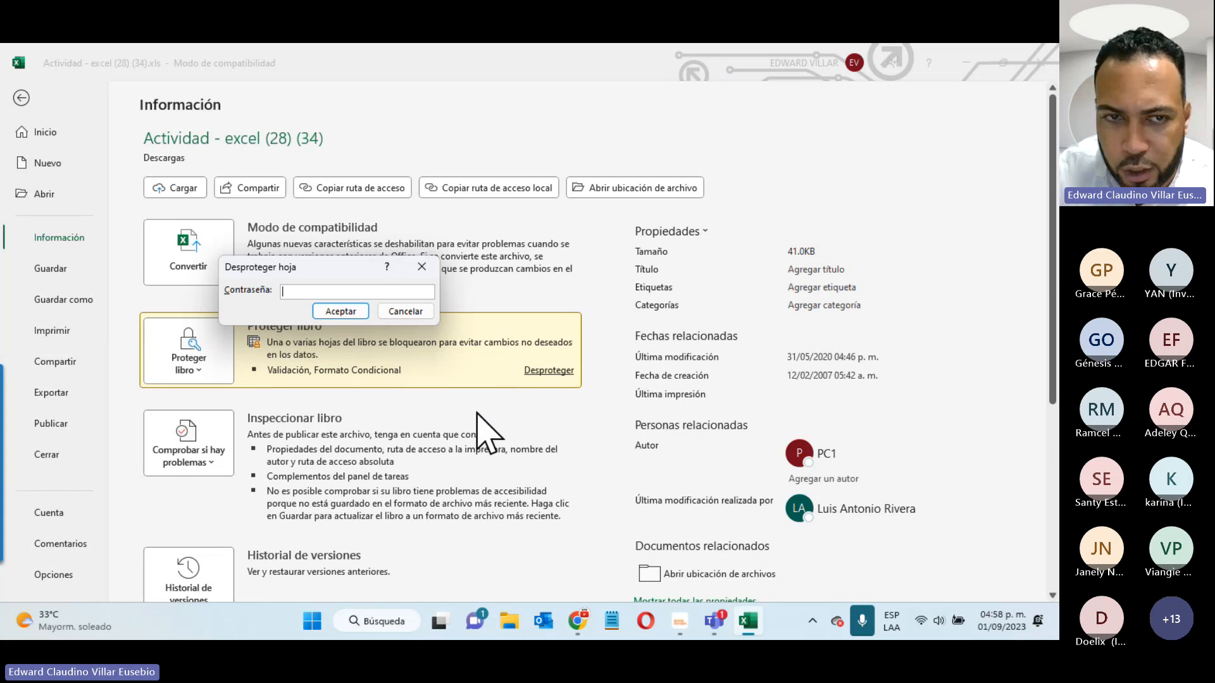
left_click(406, 310)
left_click(22, 99)
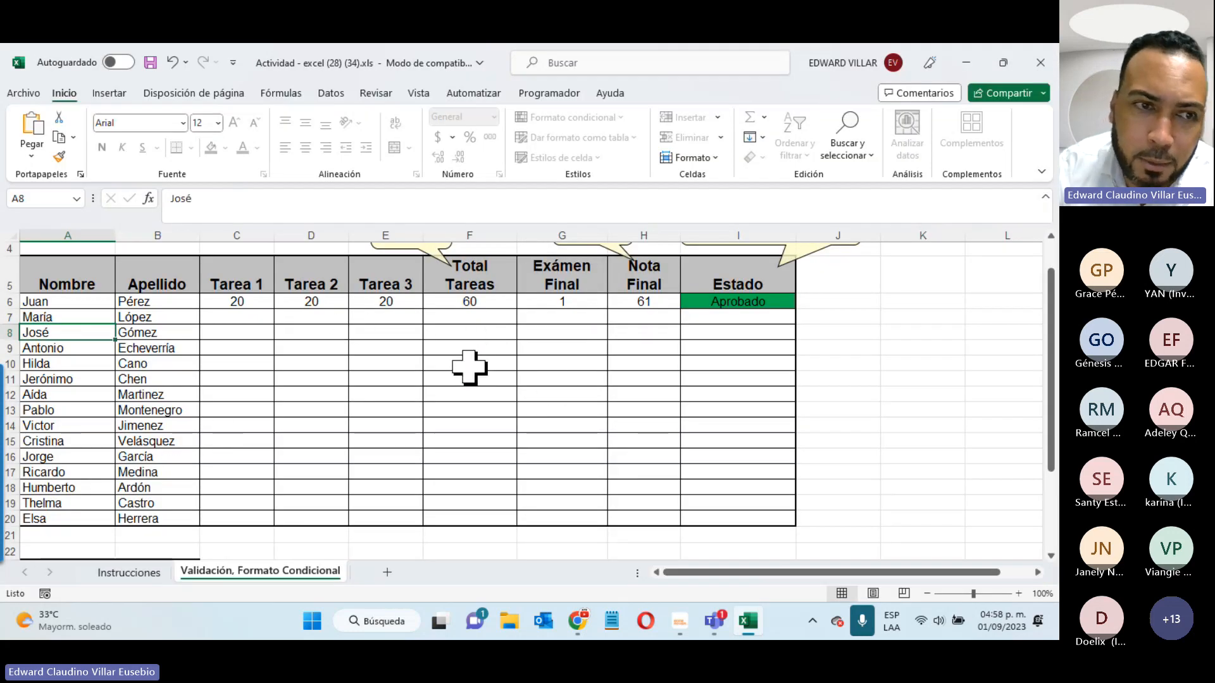
left_click(478, 312)
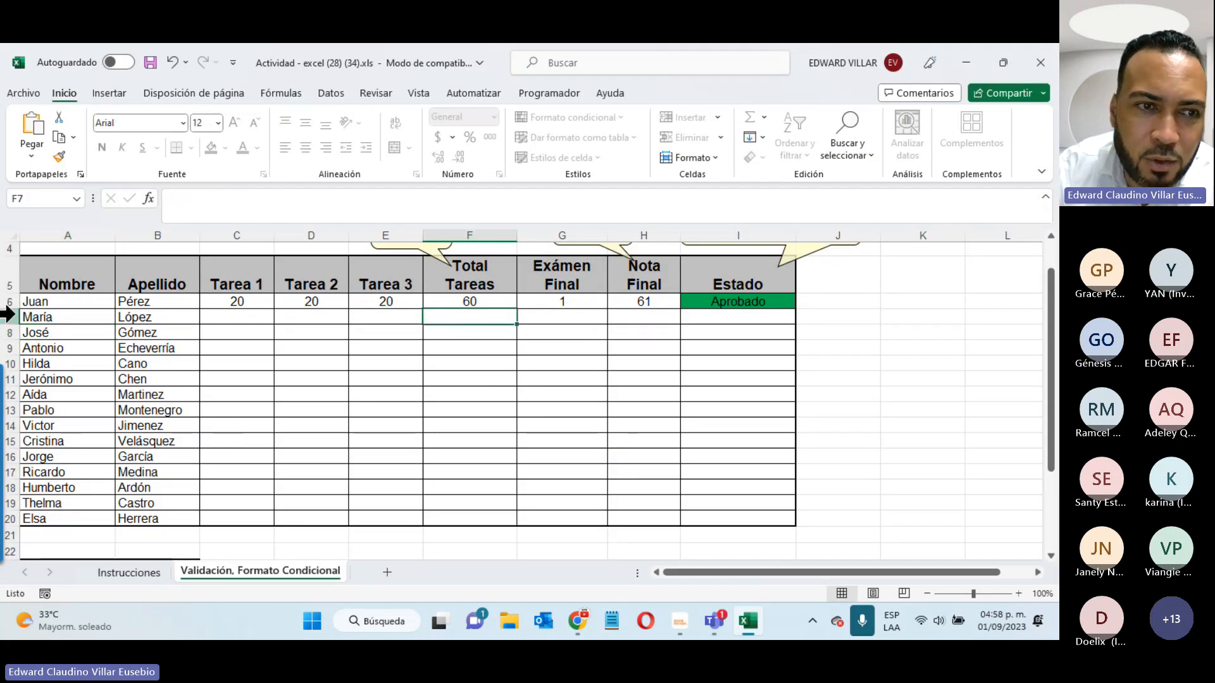
double_click(85, 333)
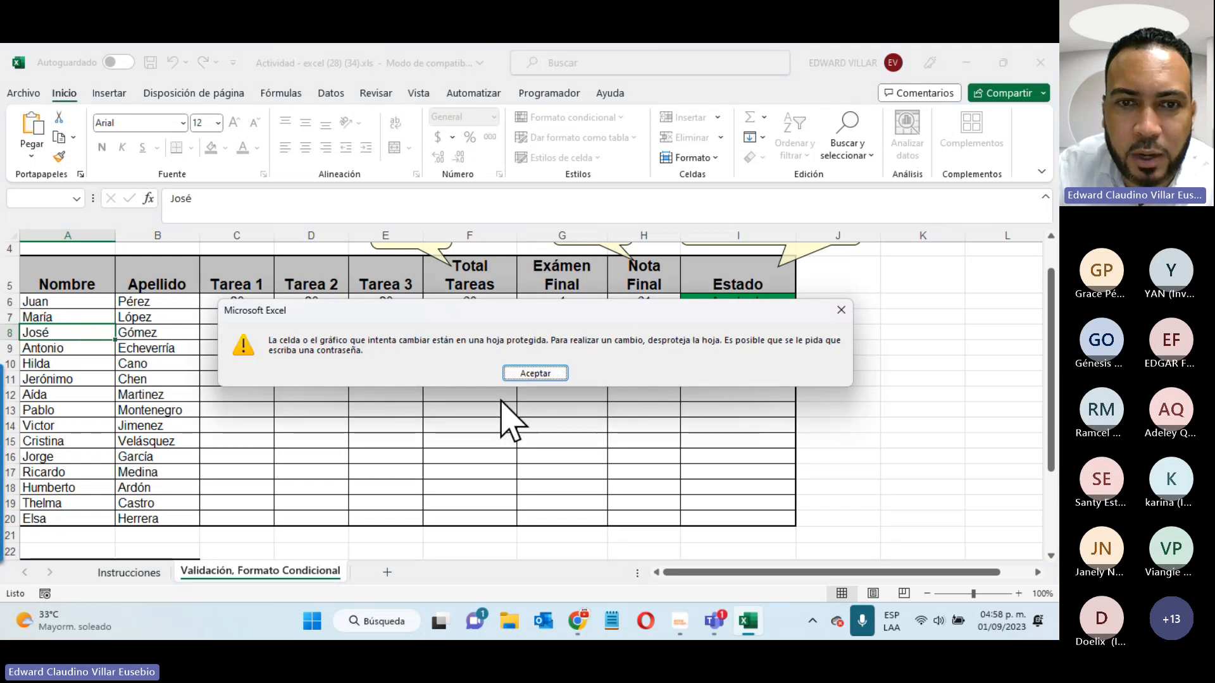
left_click(511, 374)
left_click(145, 378)
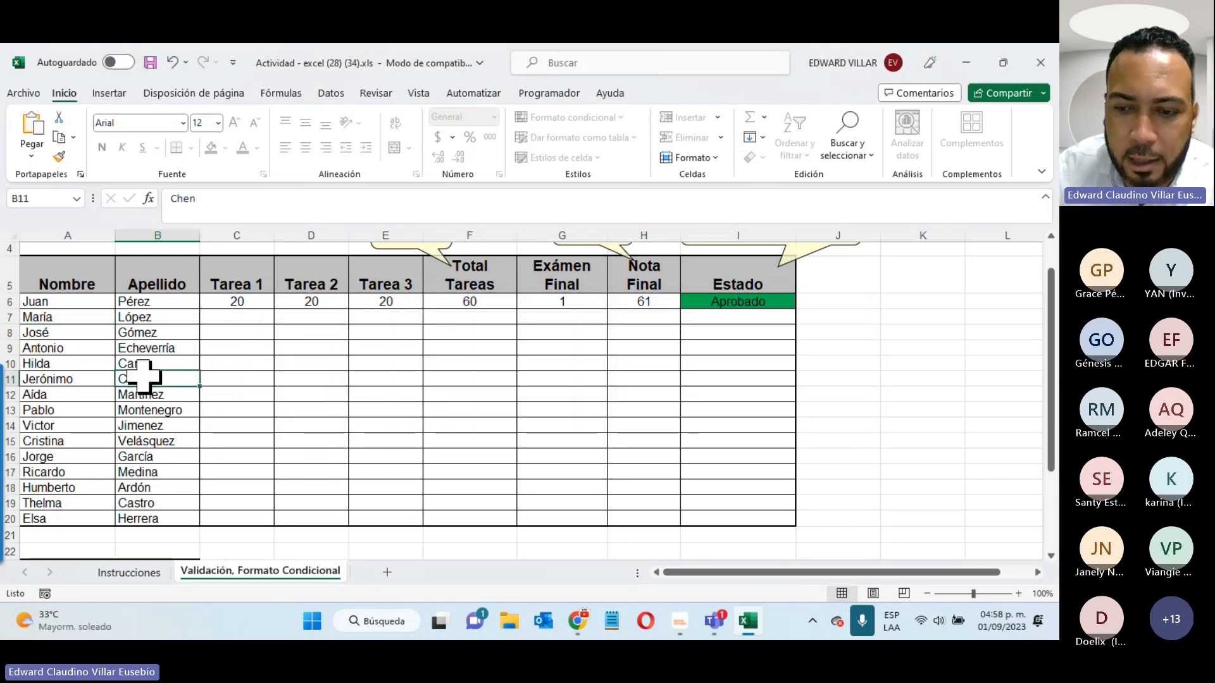
double_click(147, 381)
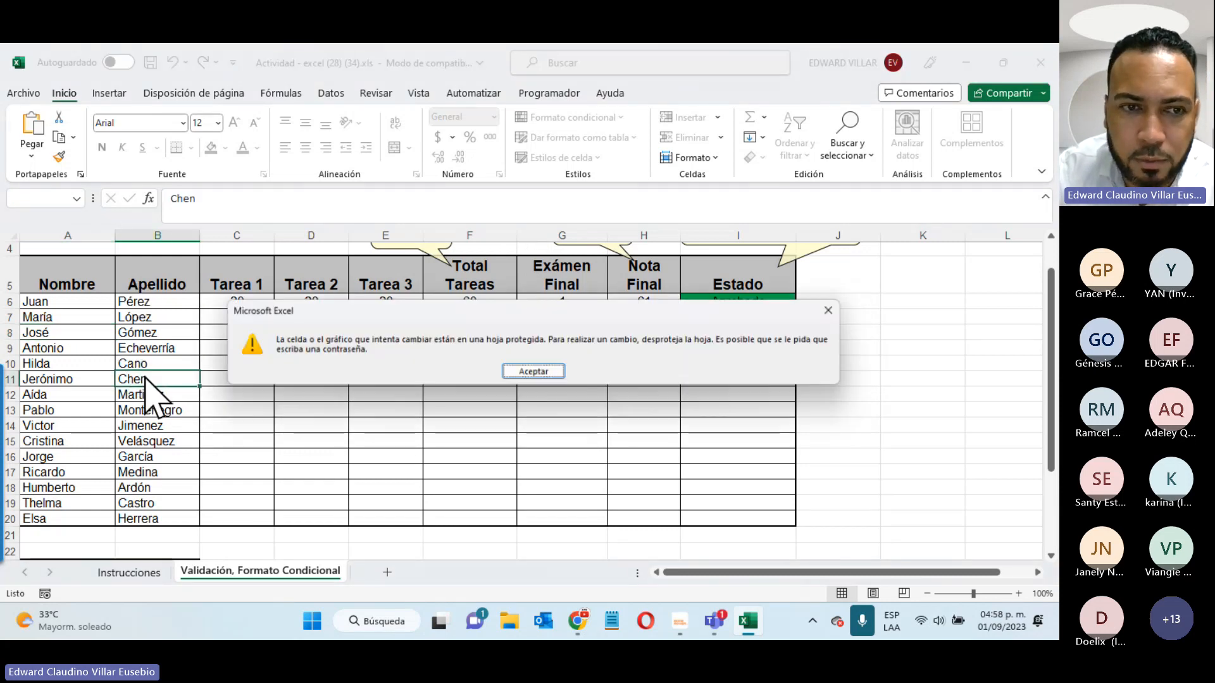
left_click(535, 372)
left_click(480, 306)
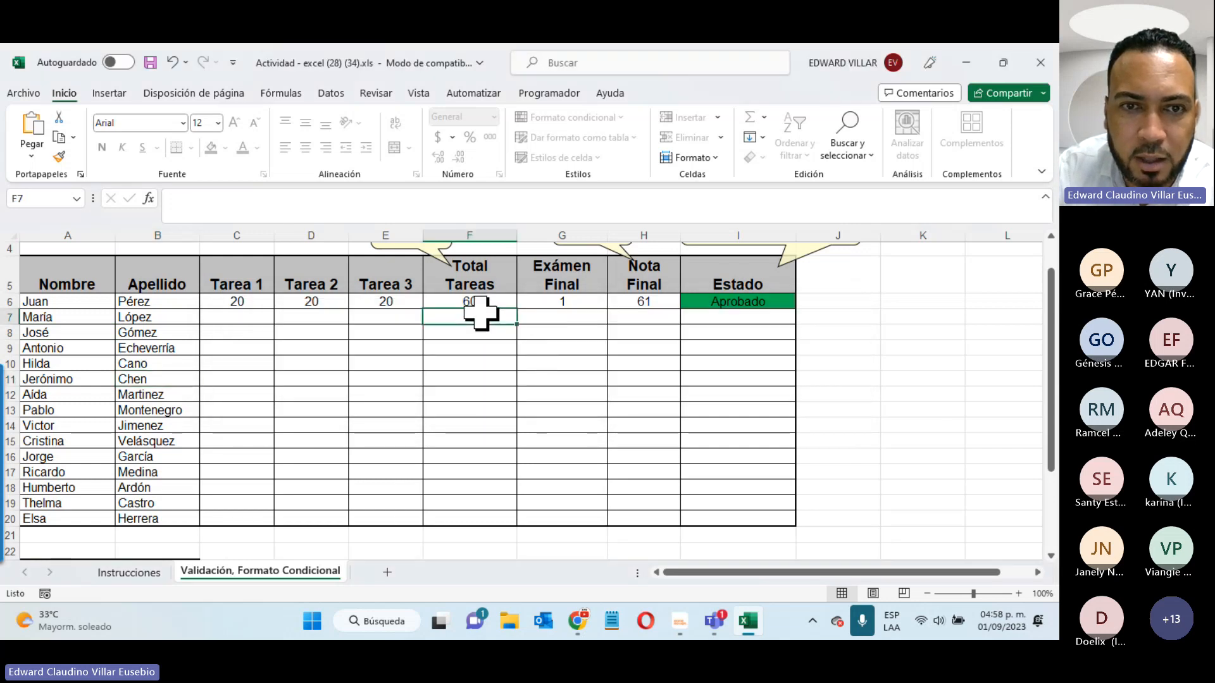
double_click(471, 304)
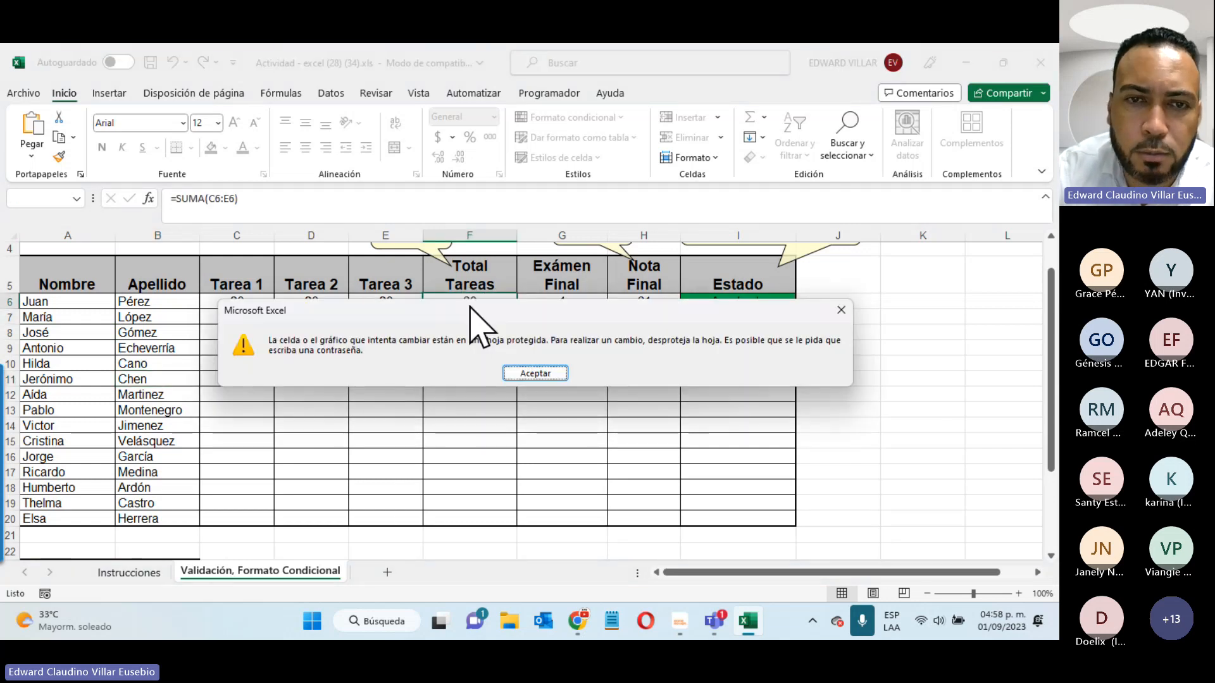
left_click(557, 374)
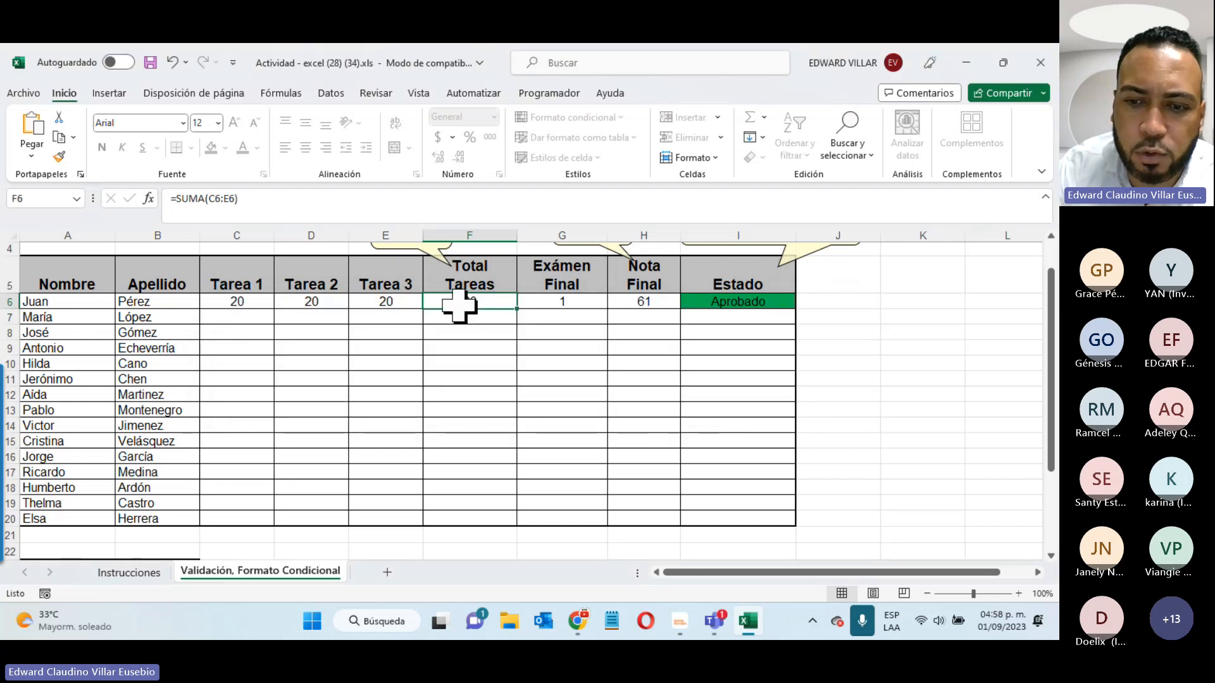
double_click(460, 306)
key("Return")
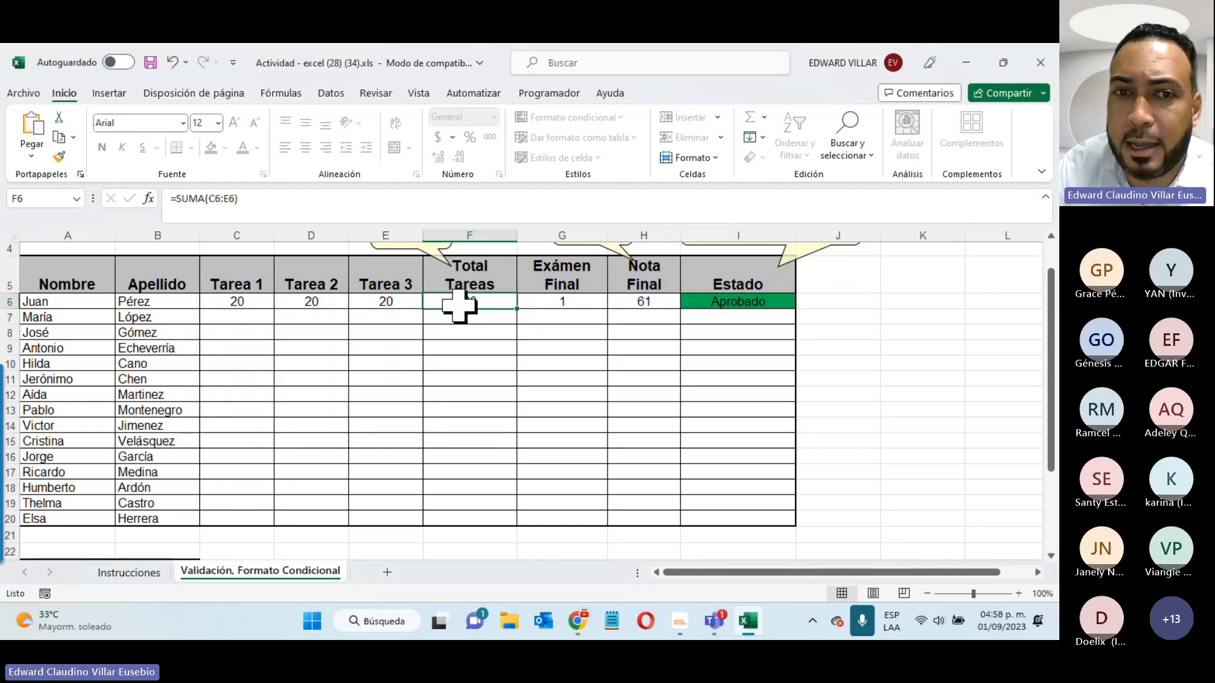
left_click(236, 202)
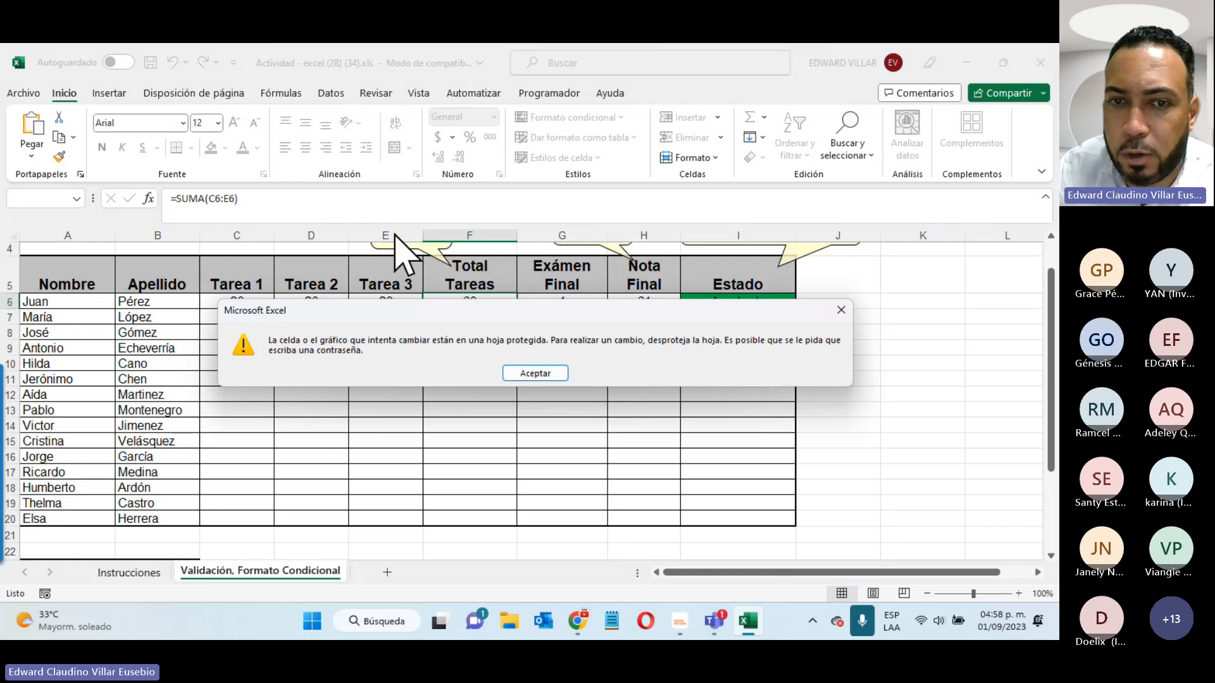
left_click(530, 375)
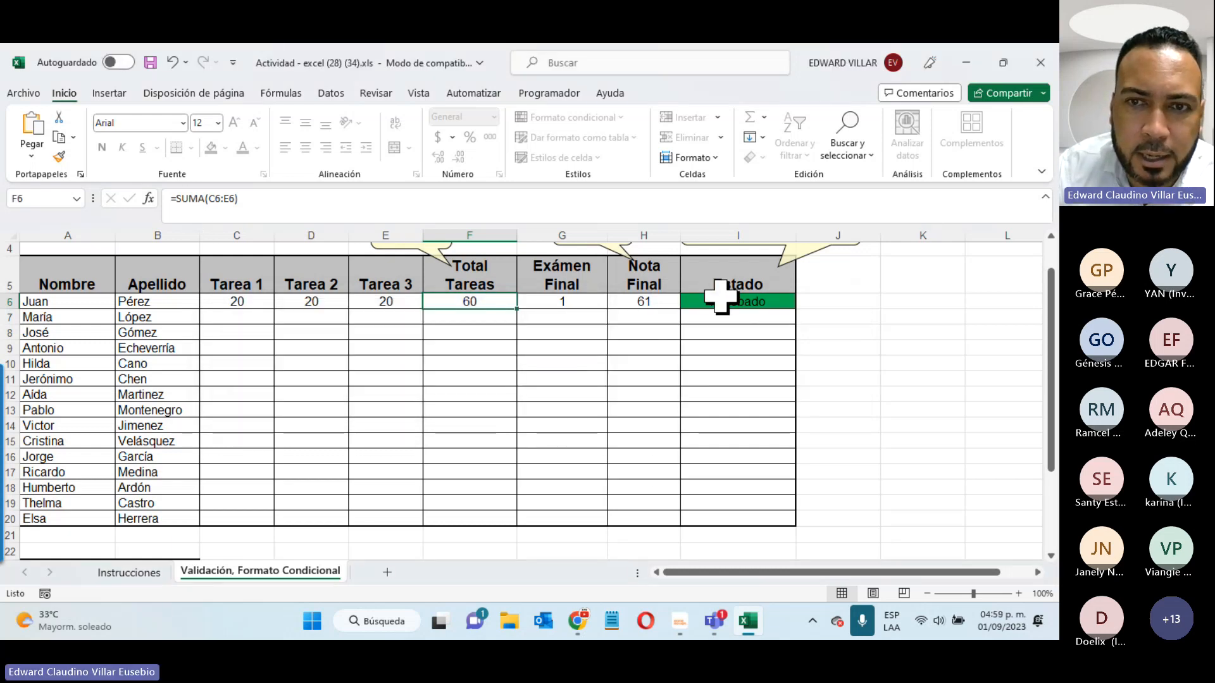
left_click(720, 296)
left_click(659, 298)
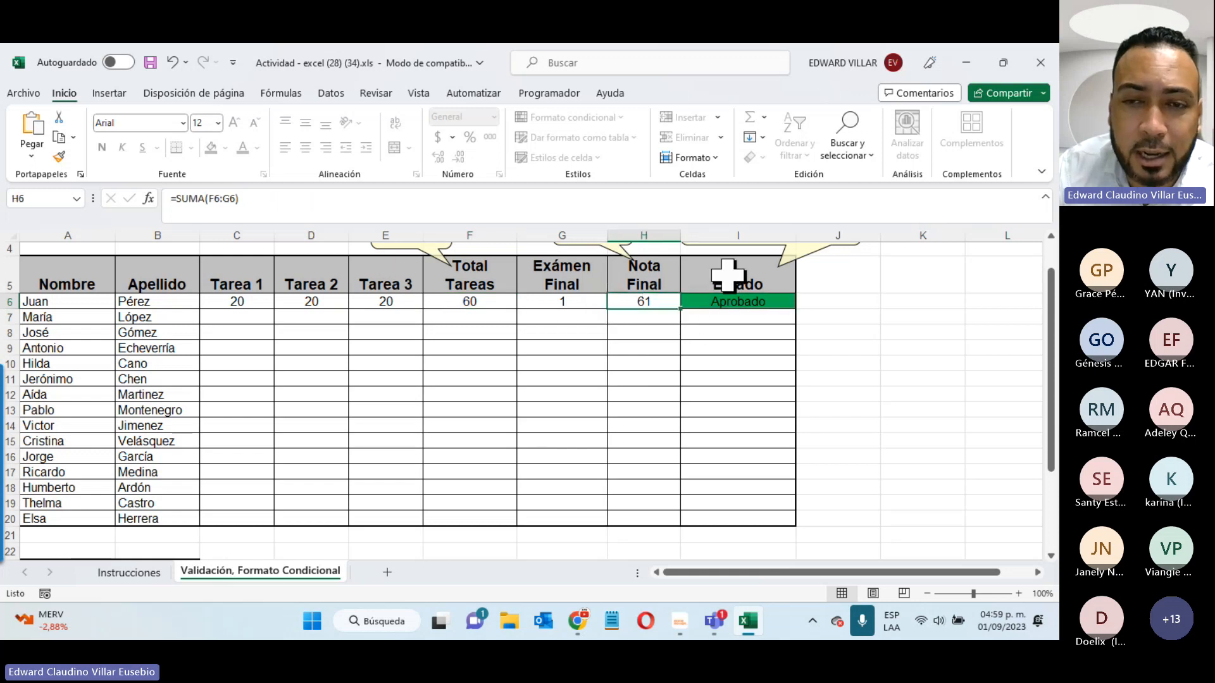
- Change Juan's Tarea 1 to 1 and Tarea 2 to 18, then select C6:E20
left_click(443, 303)
left_click(395, 304)
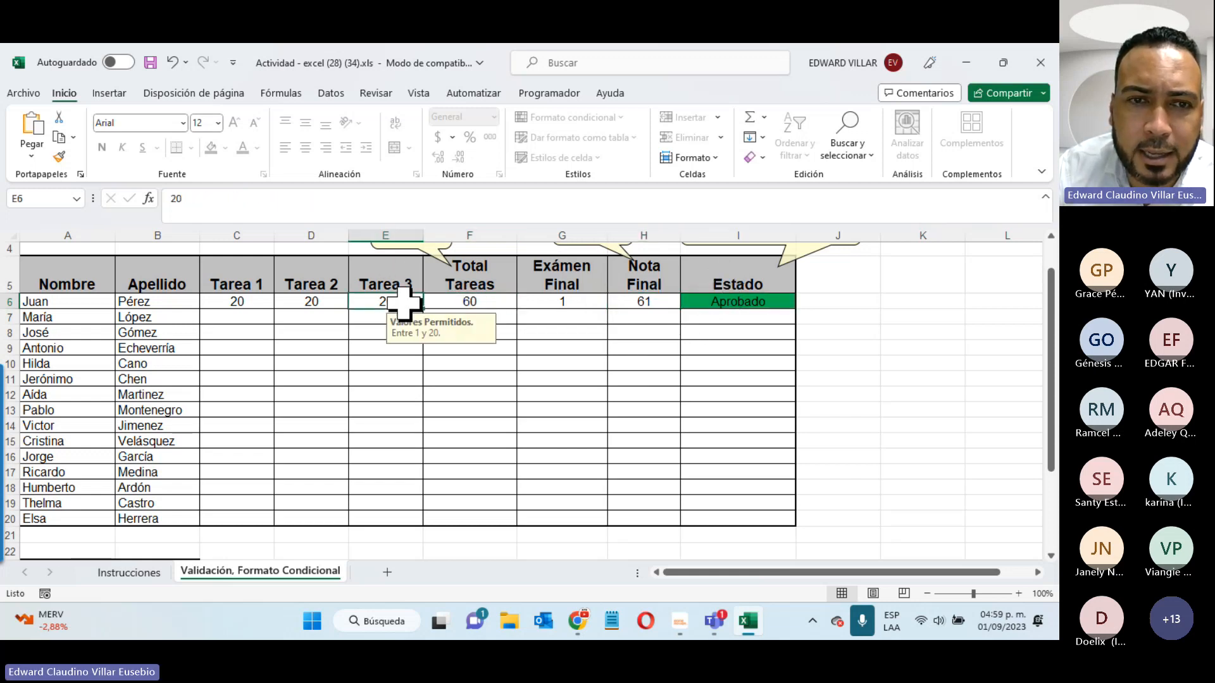
left_click(256, 297)
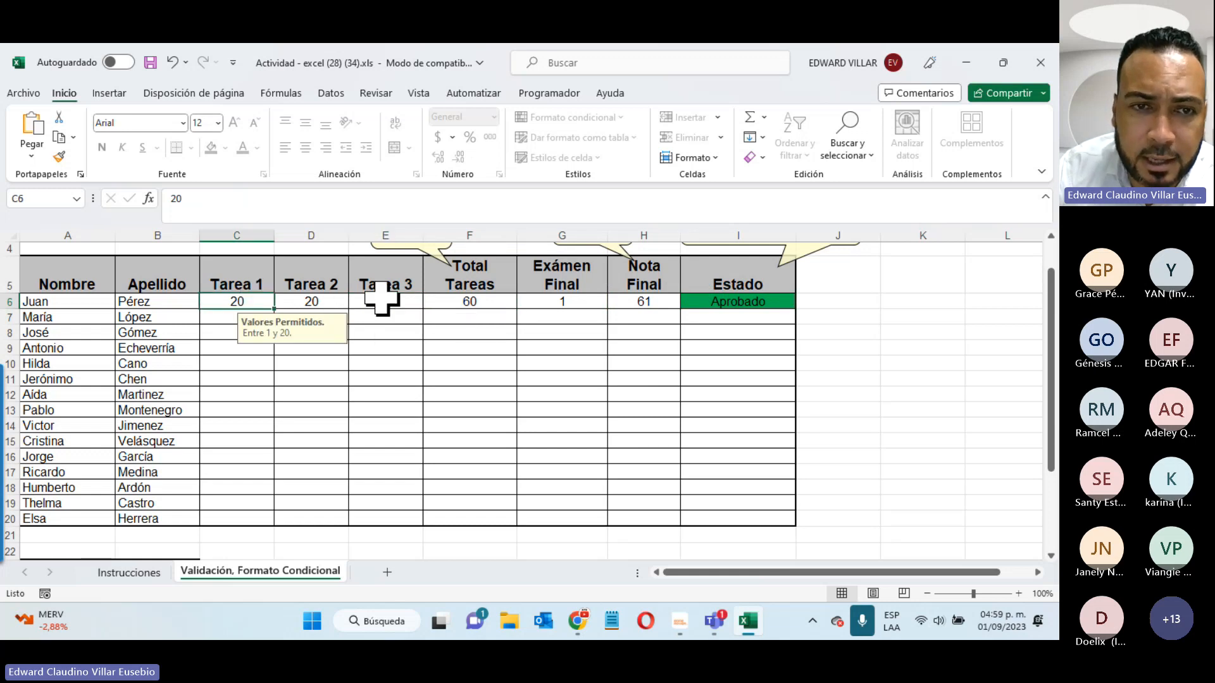
type("1")
key("Return")
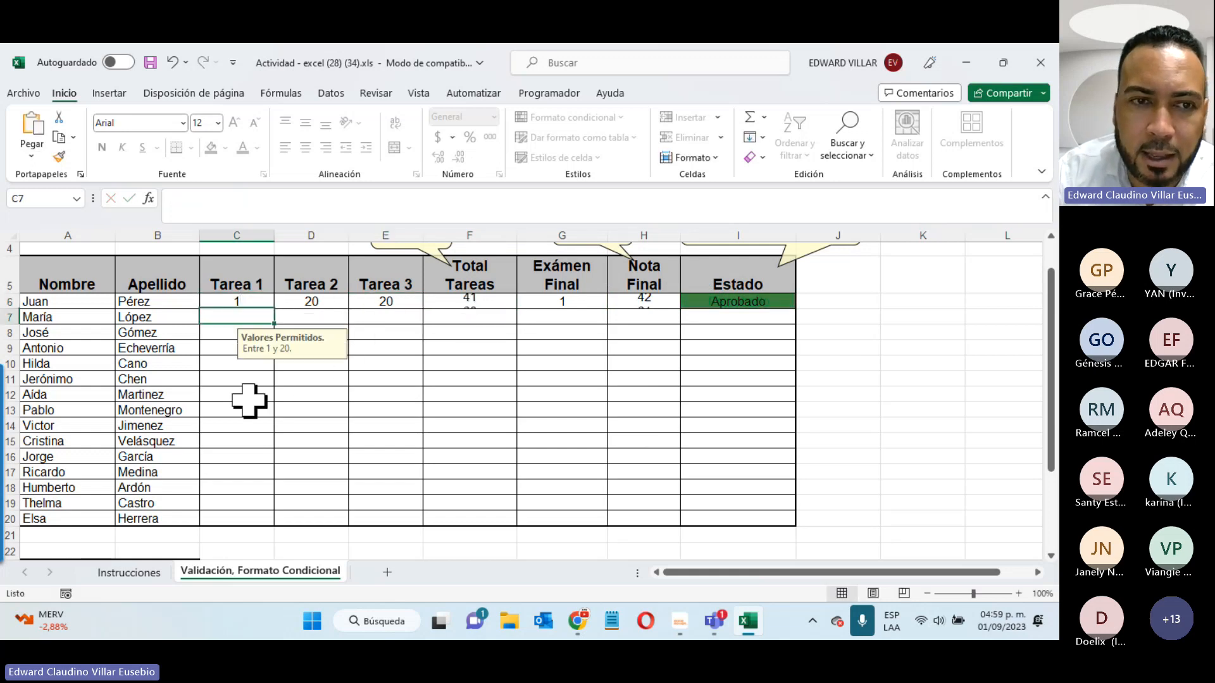
key("Up")
key("Right")
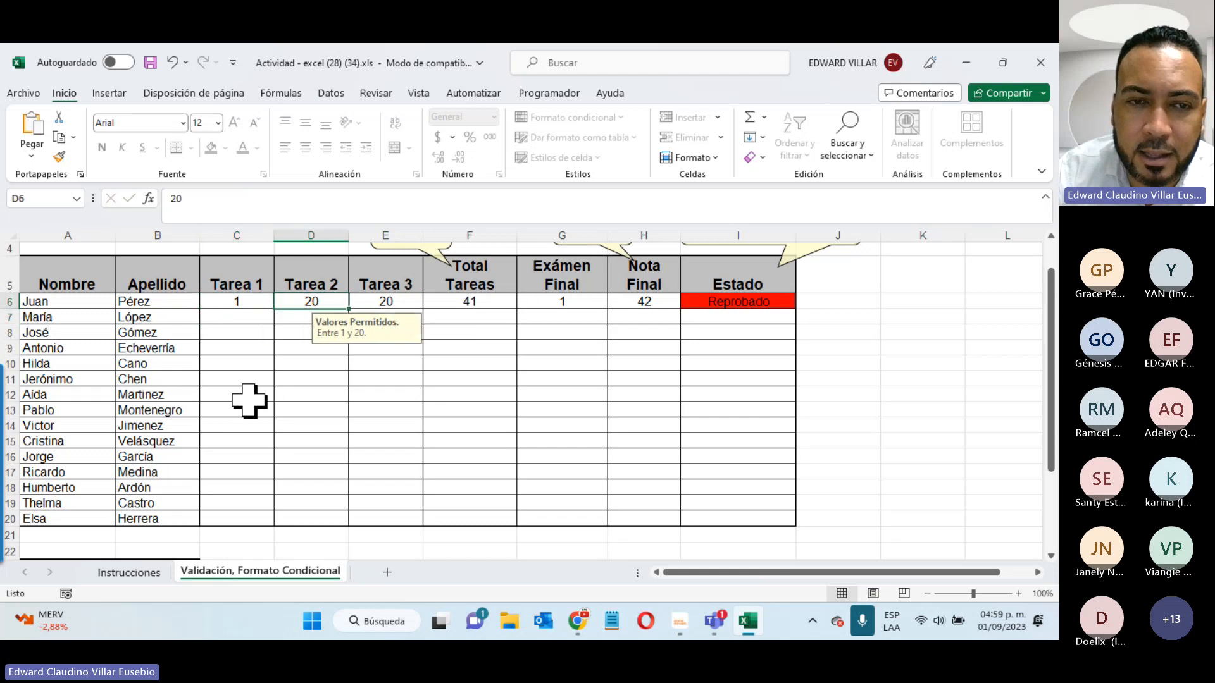
type("18")
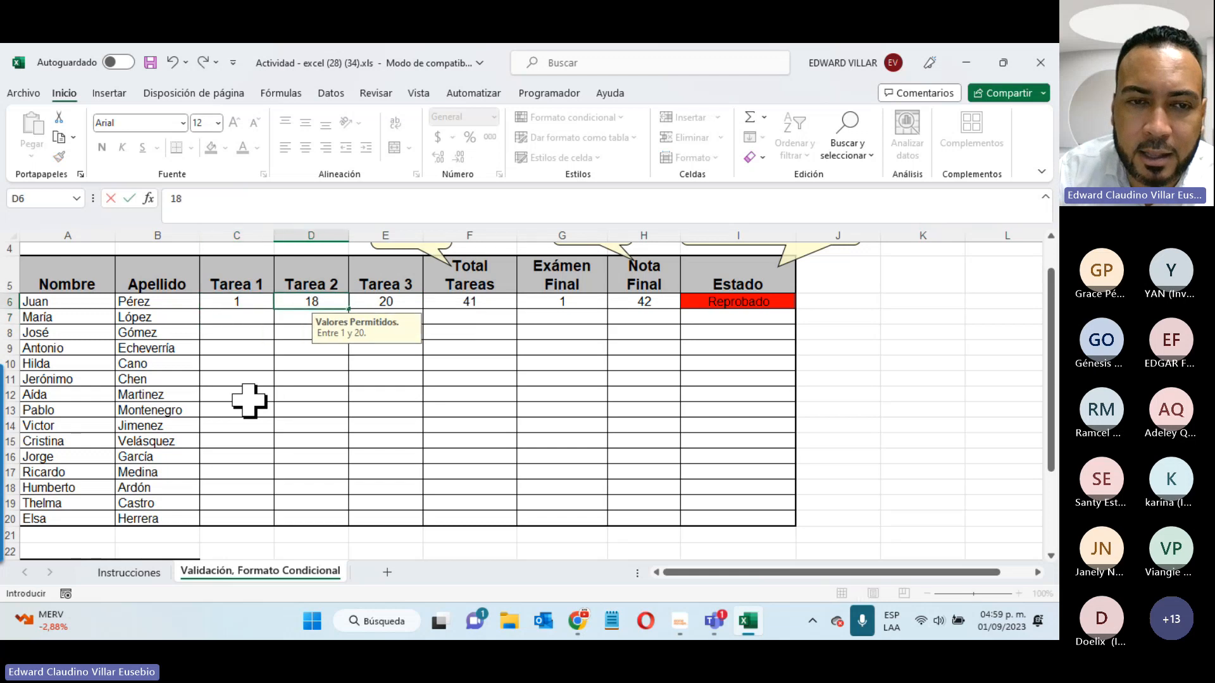
key("Return")
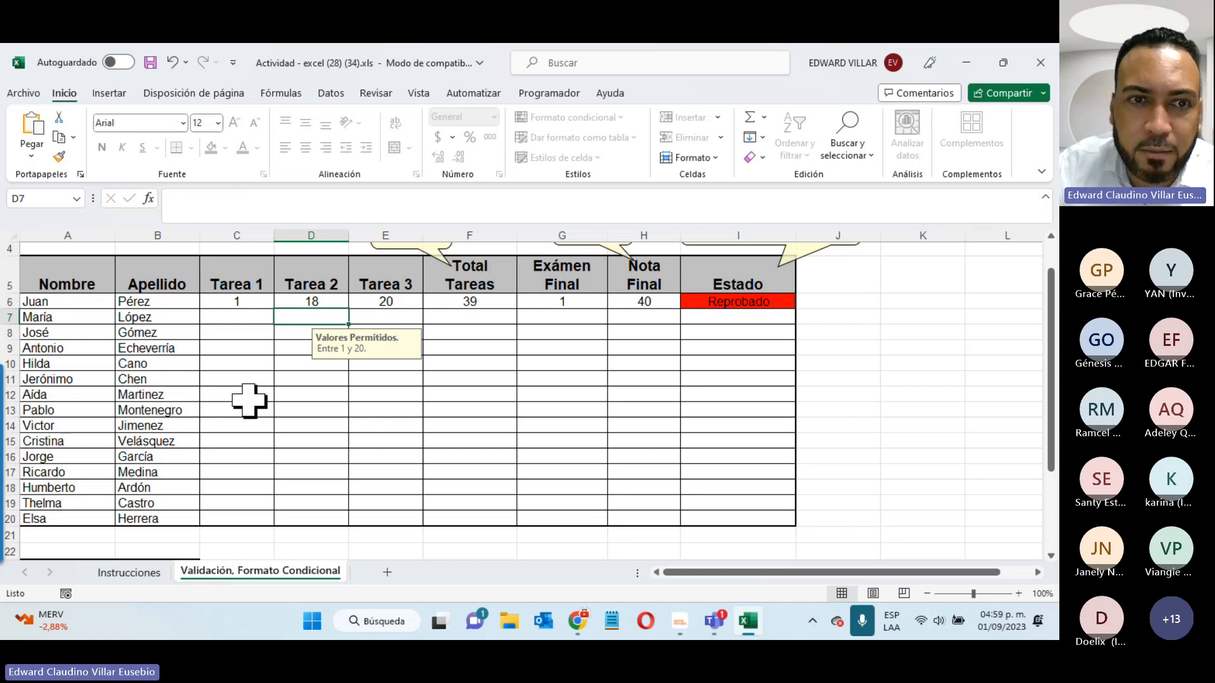
left_click_drag(237, 302, 386, 519)
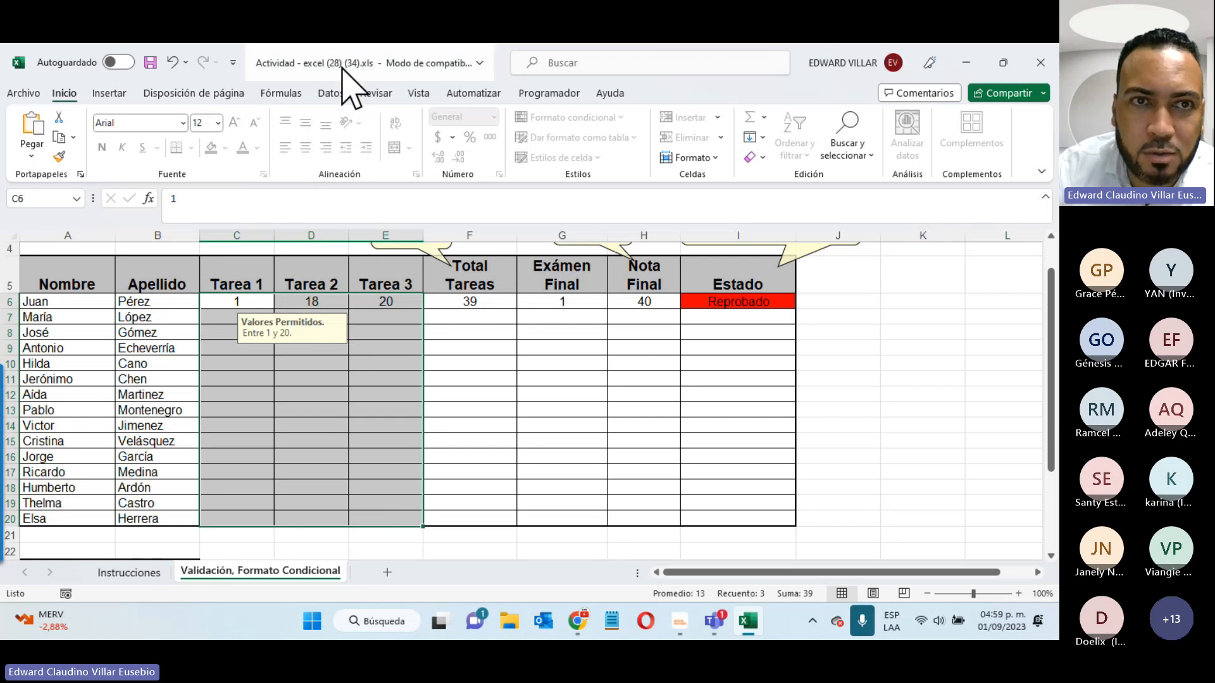
left_click(333, 95)
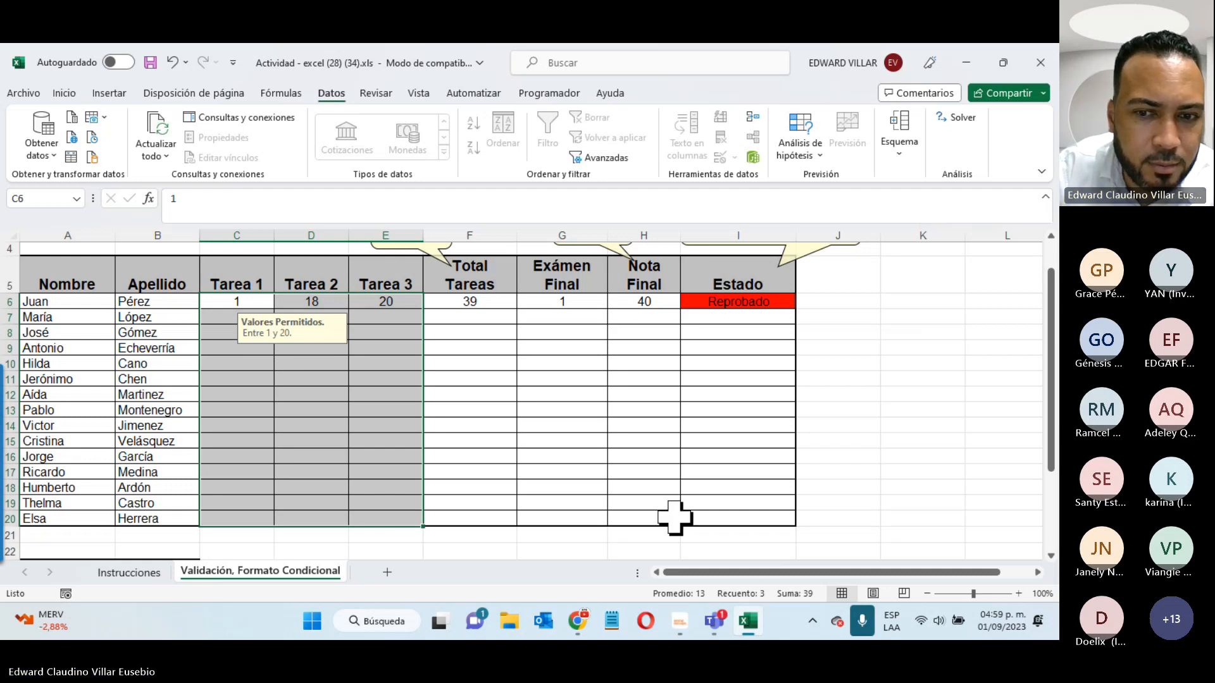
left_click(714, 621)
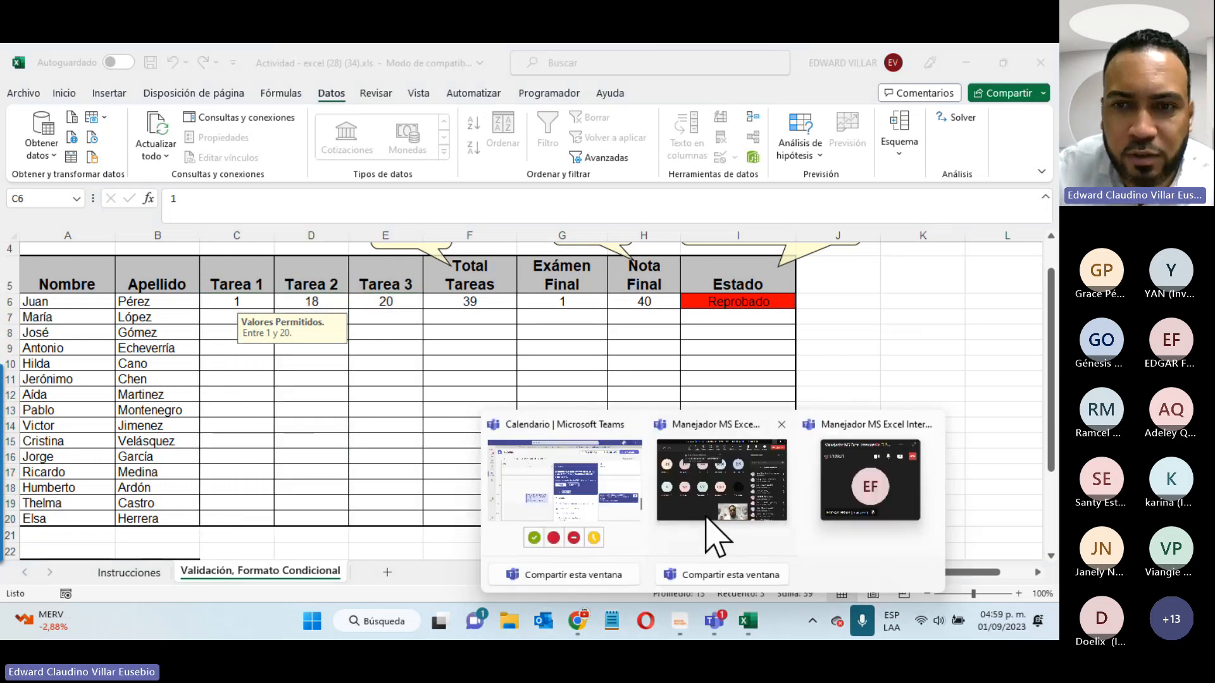
left_click(715, 500)
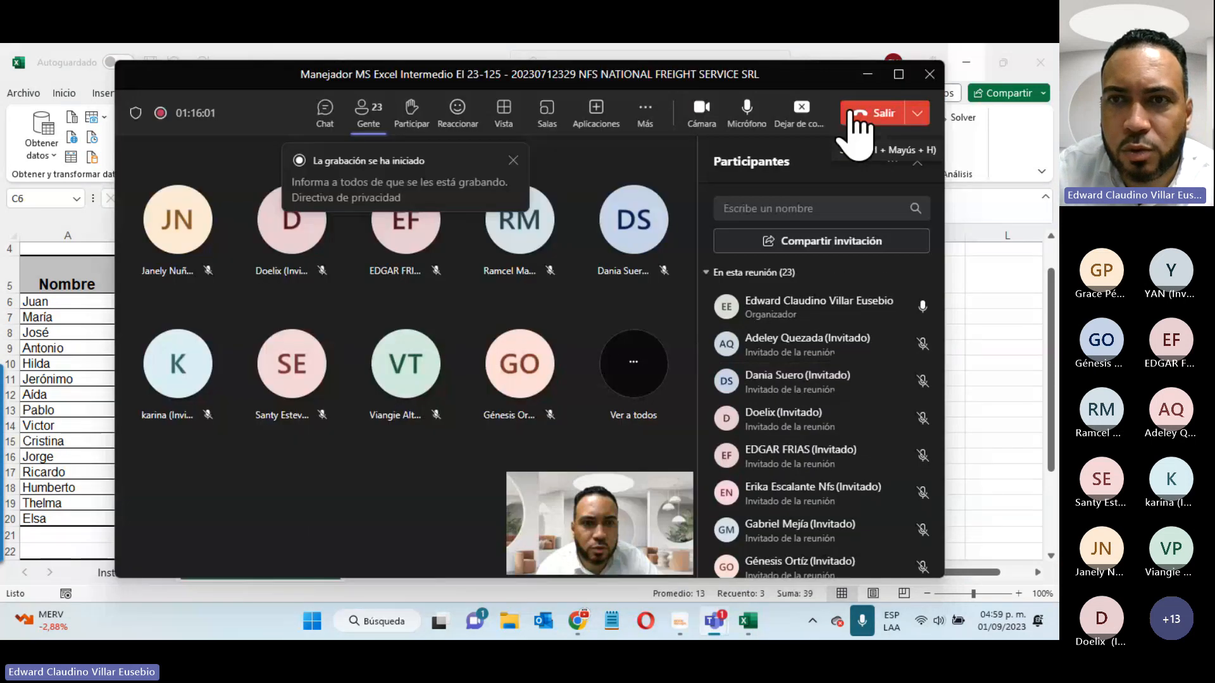
left_click(868, 75)
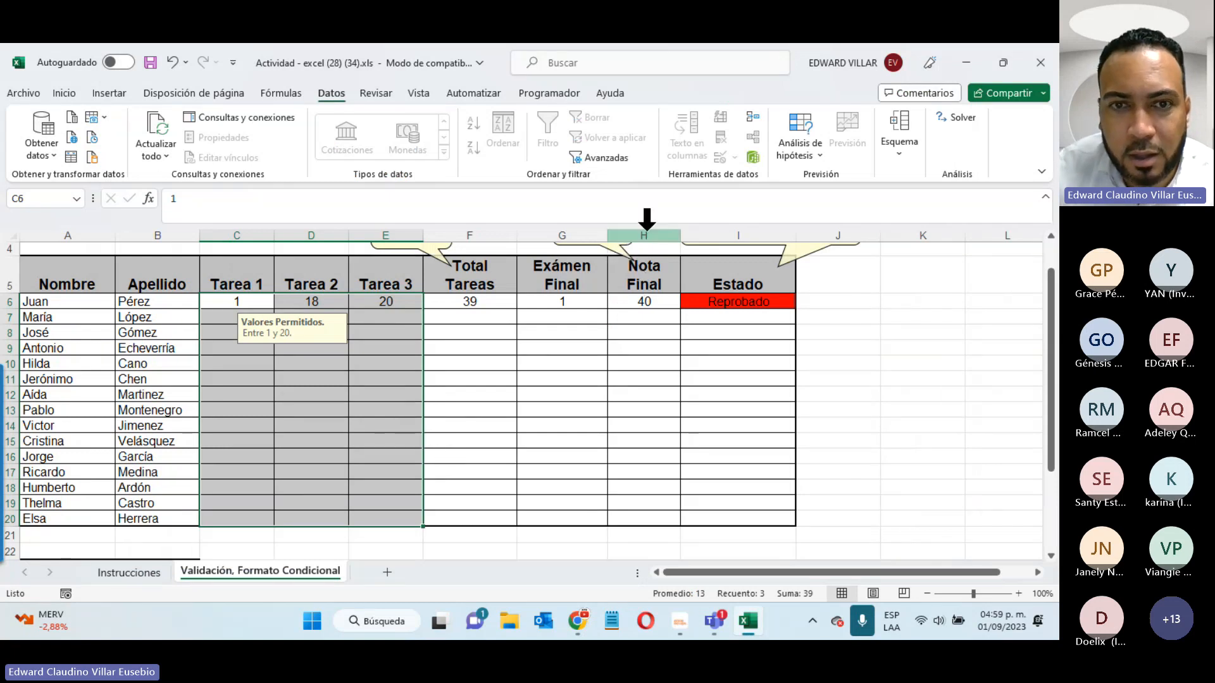
- Enter 40 as the first student's Exámen Final in G6, giving Nota Final 79 and Aprobado
left_click(561, 314)
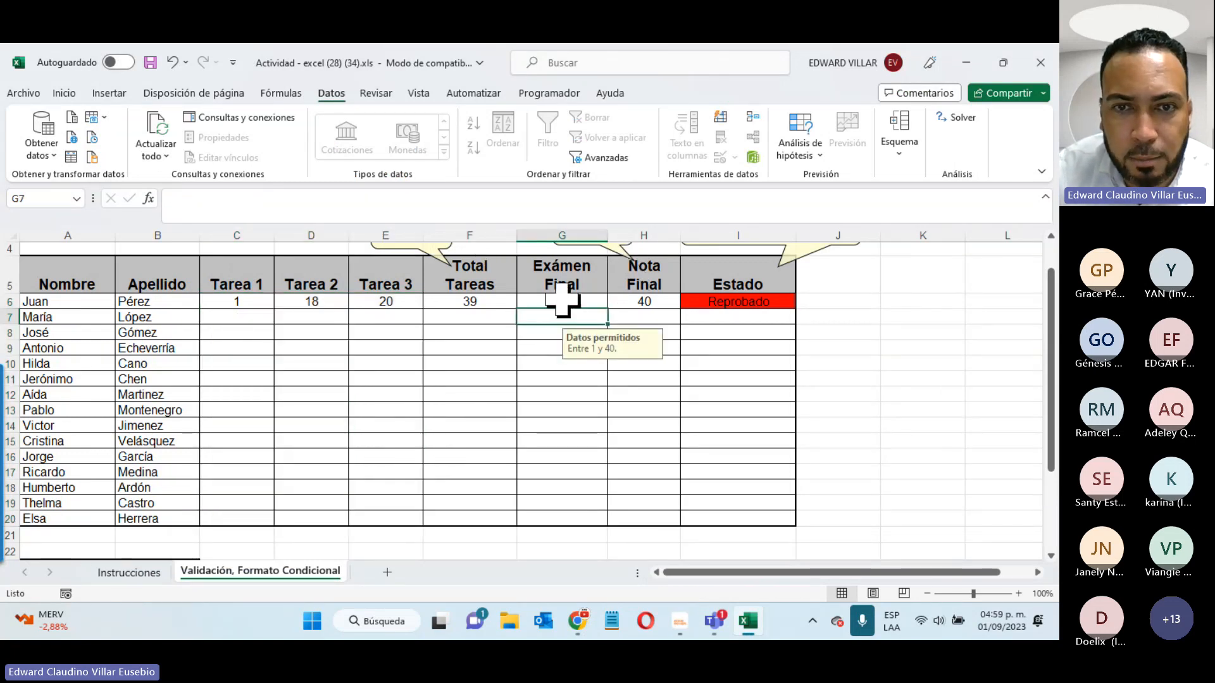
left_click(562, 301)
type("4")
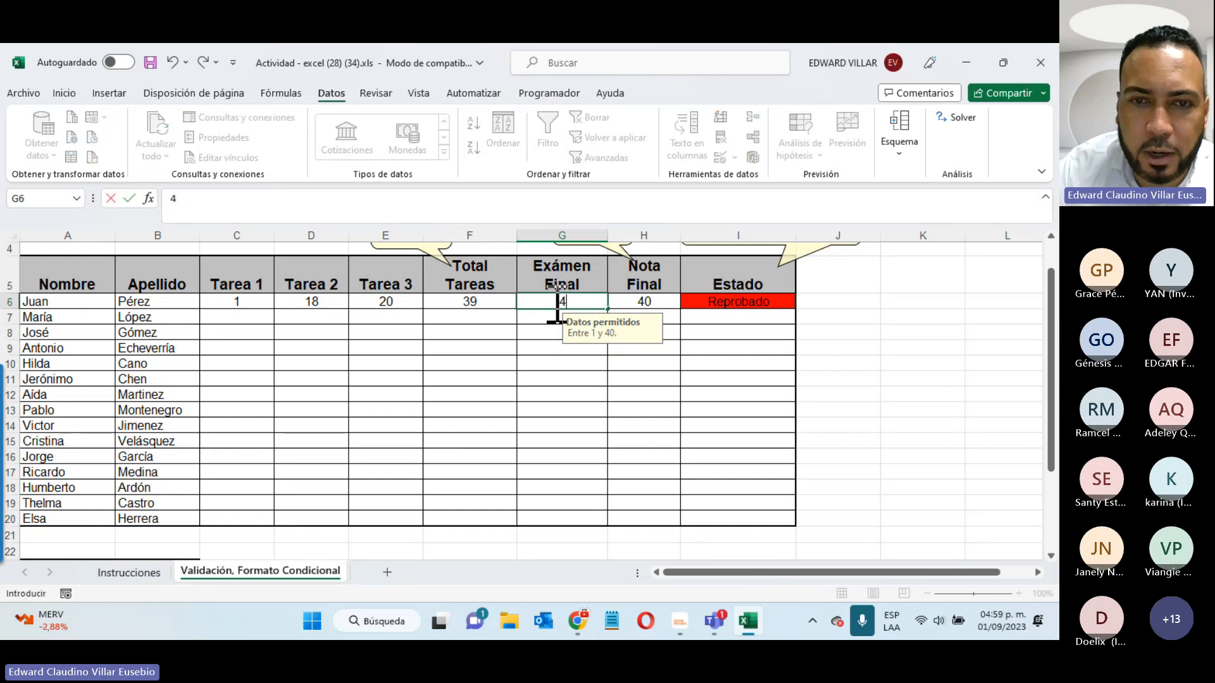
type("0")
key("Return")
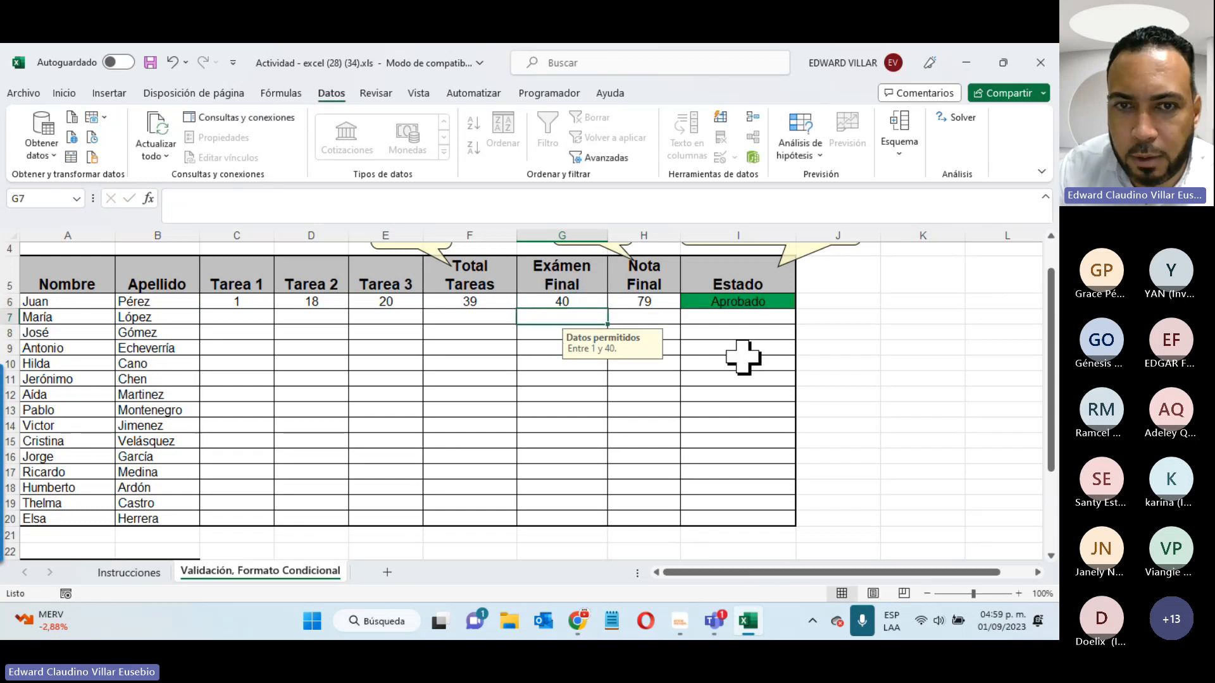
left_click(565, 301)
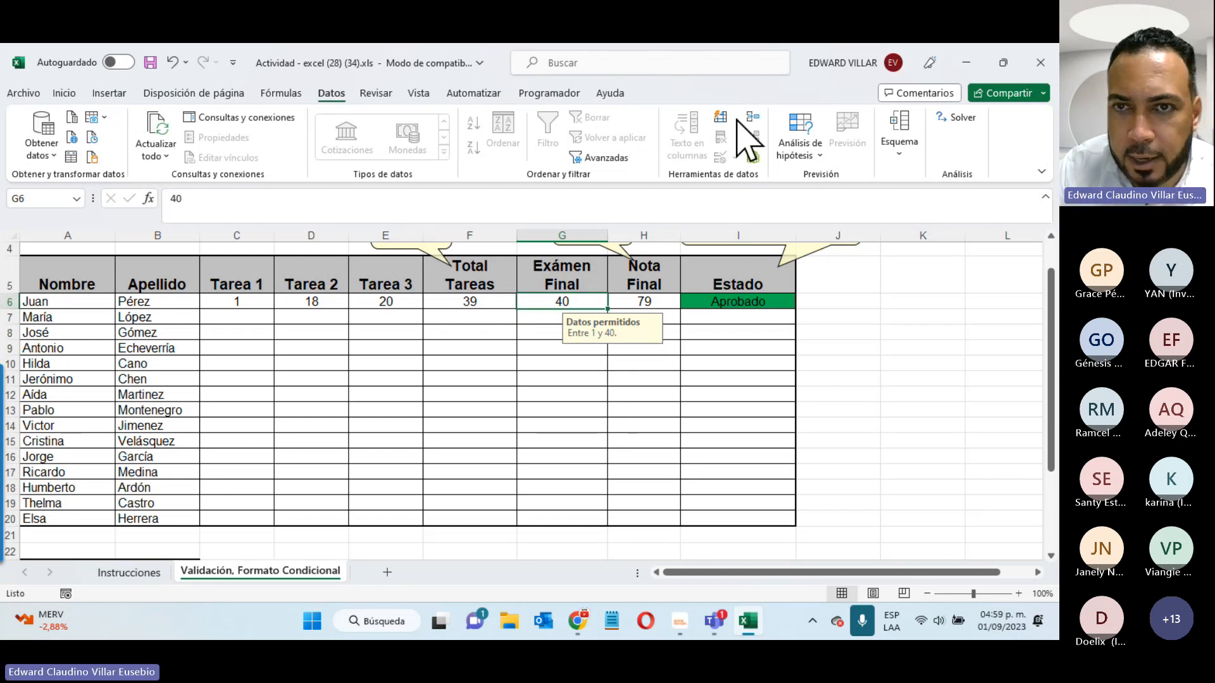
left_click(956, 316)
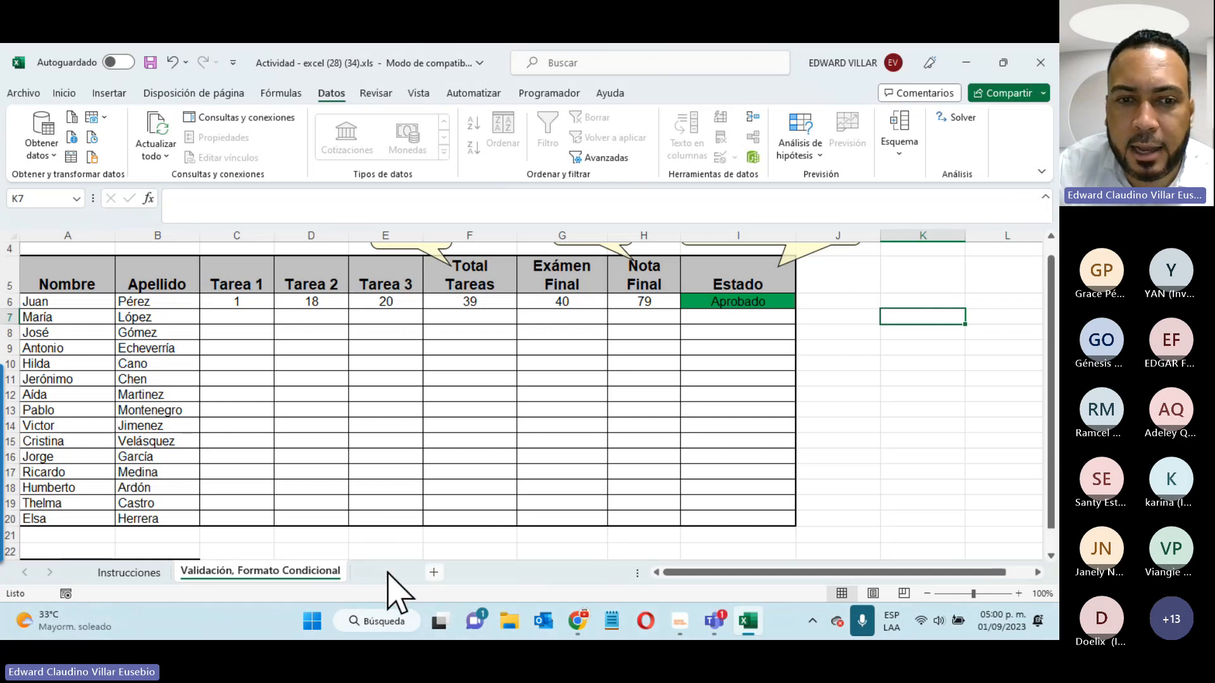
left_click(387, 573)
left_click(431, 572)
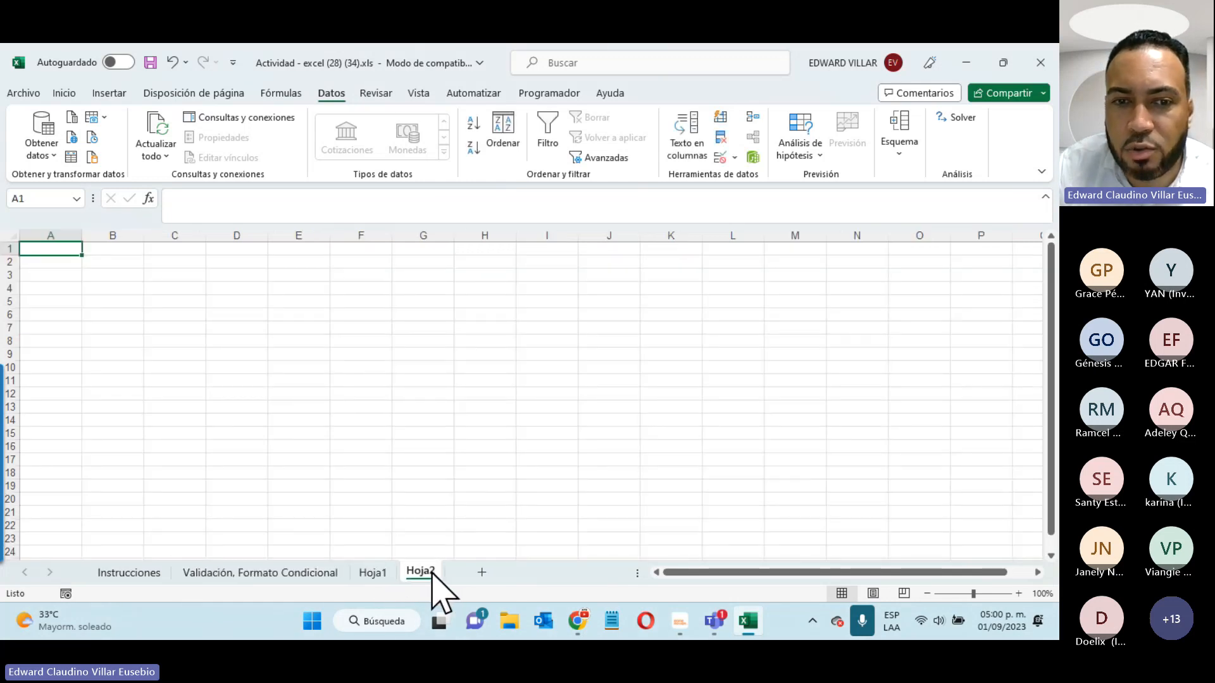
left_click(481, 572)
right_click(469, 573)
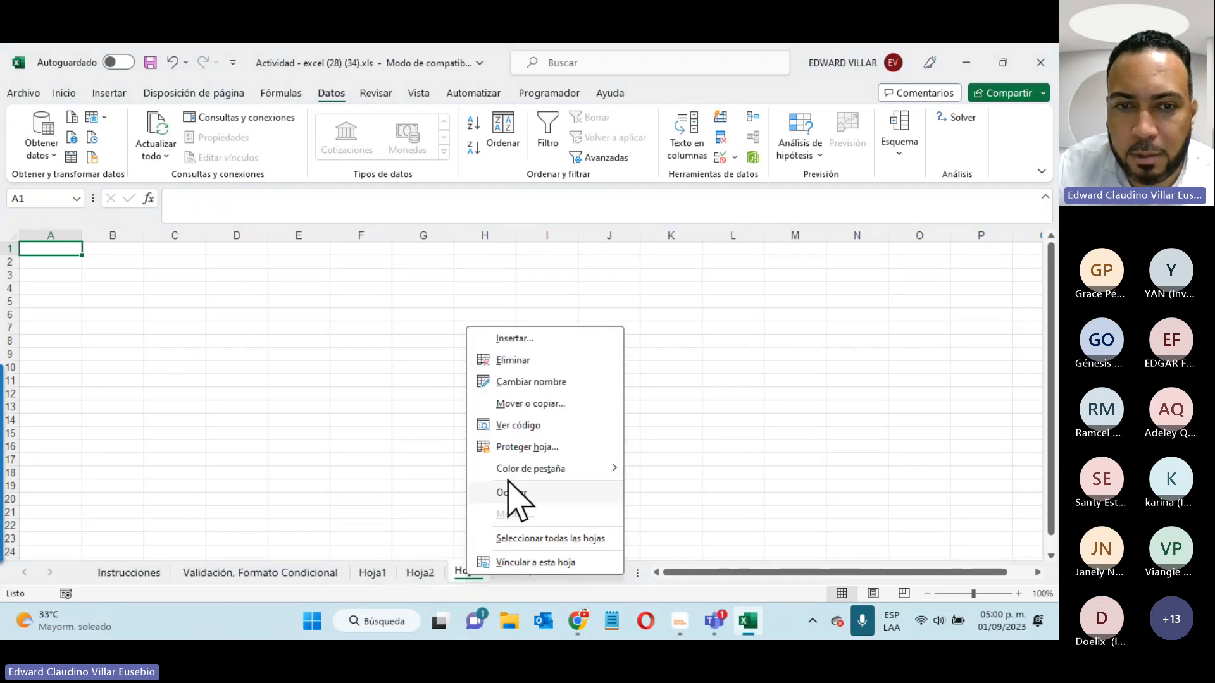
left_click(526, 358)
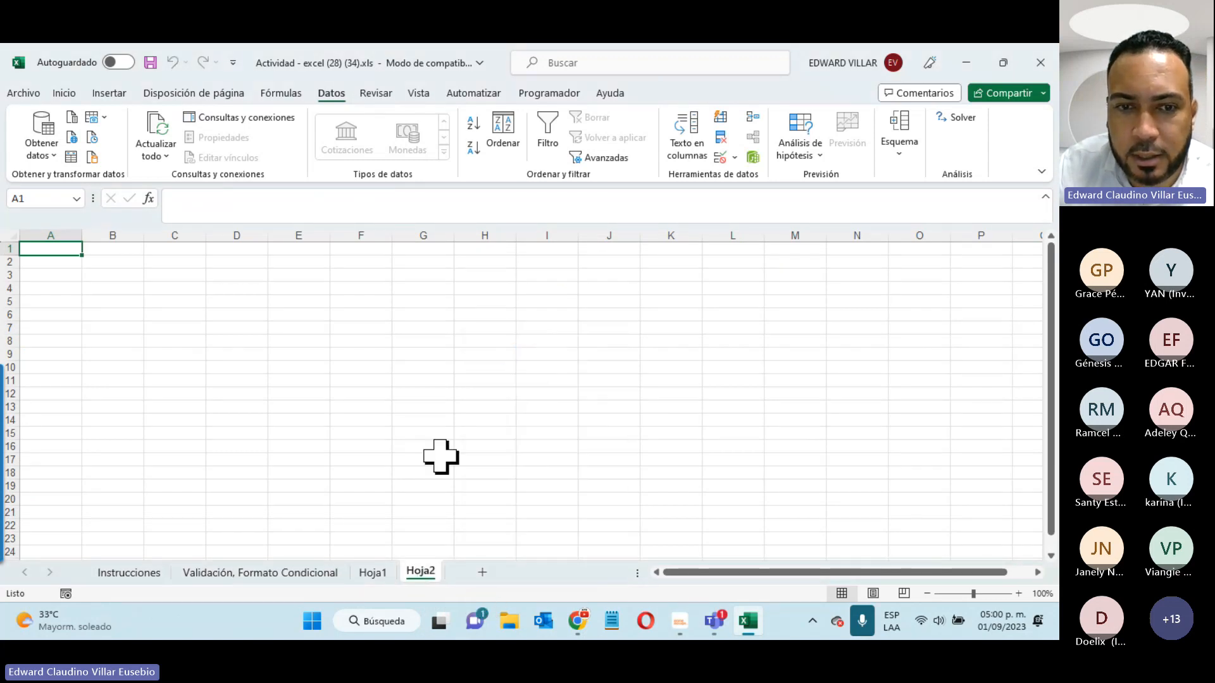
right_click(429, 577)
left_click(486, 358)
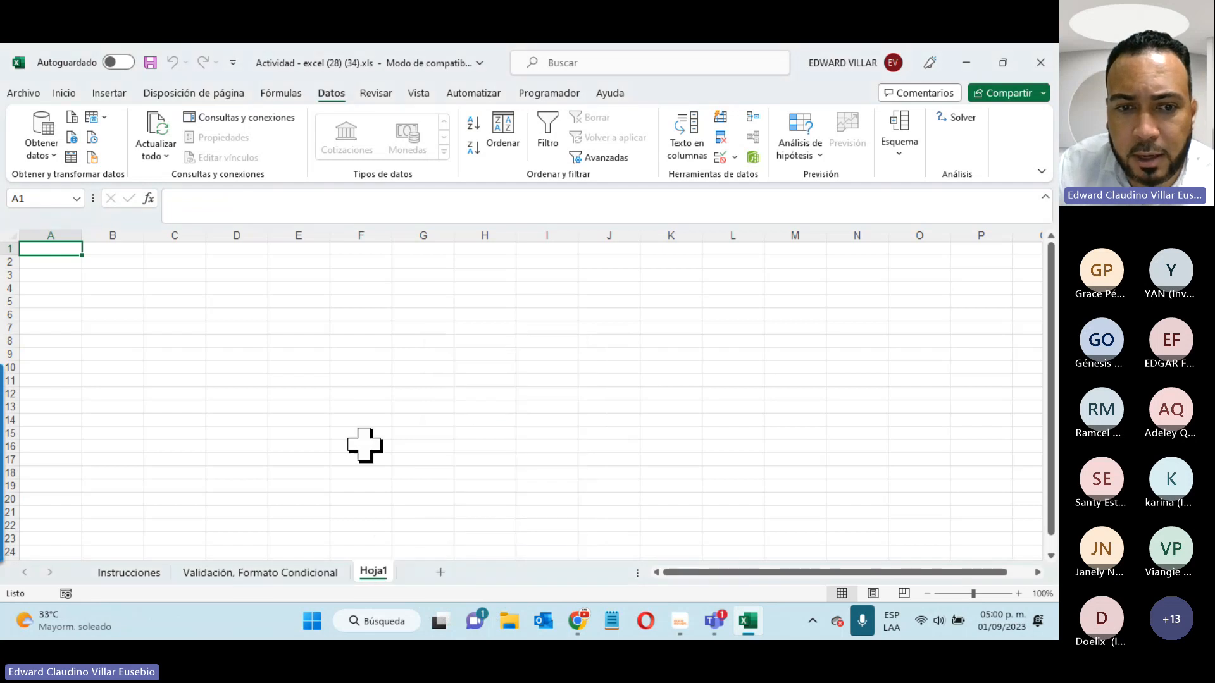
right_click(374, 570)
left_click(473, 354)
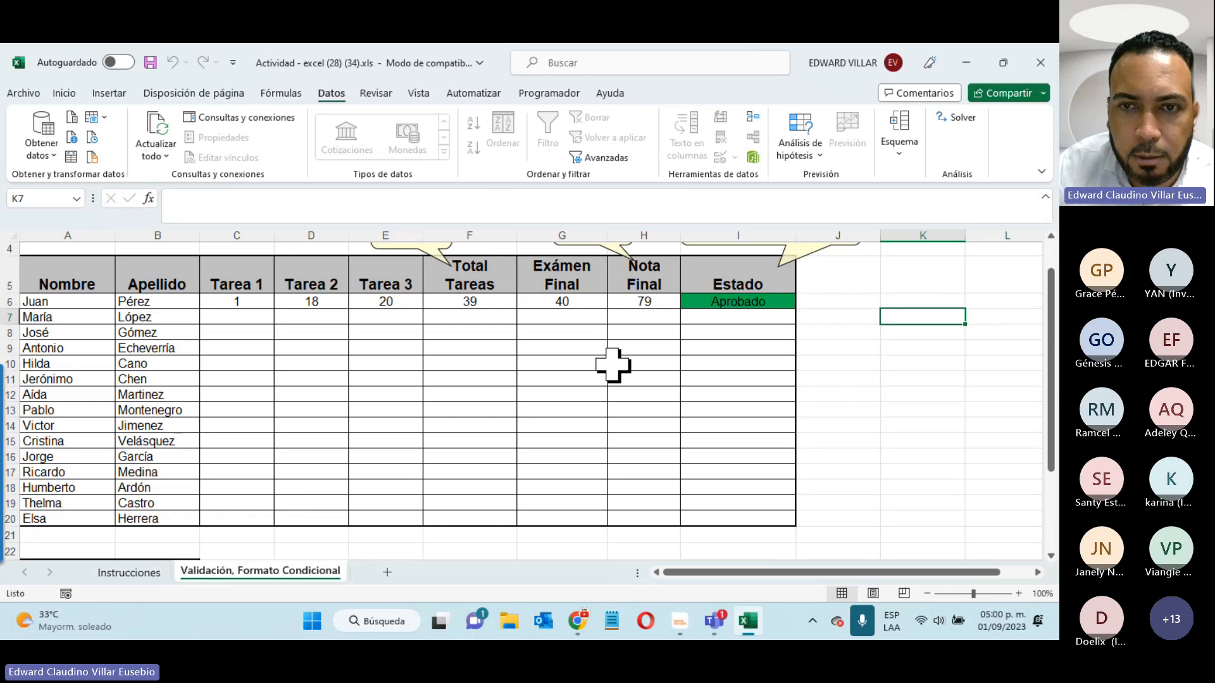
- Protect the workbook structure via Proteger estructura del libro, entering the password twice
left_click(14, 92)
left_click(59, 238)
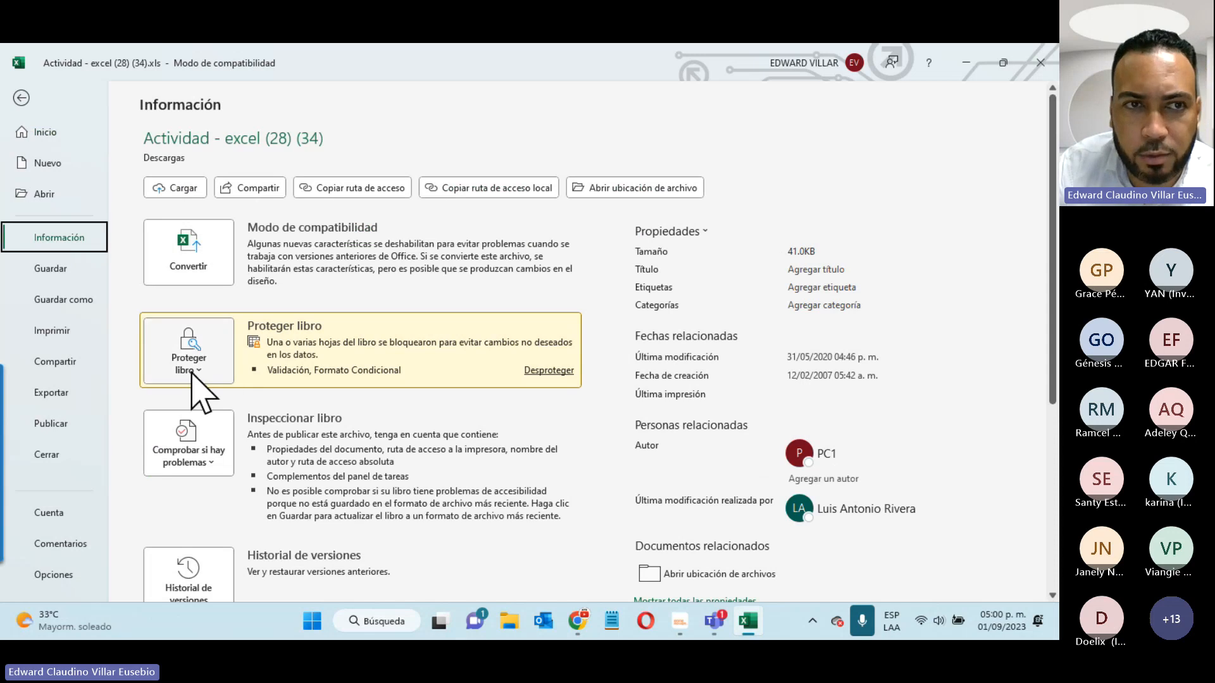
left_click(190, 372)
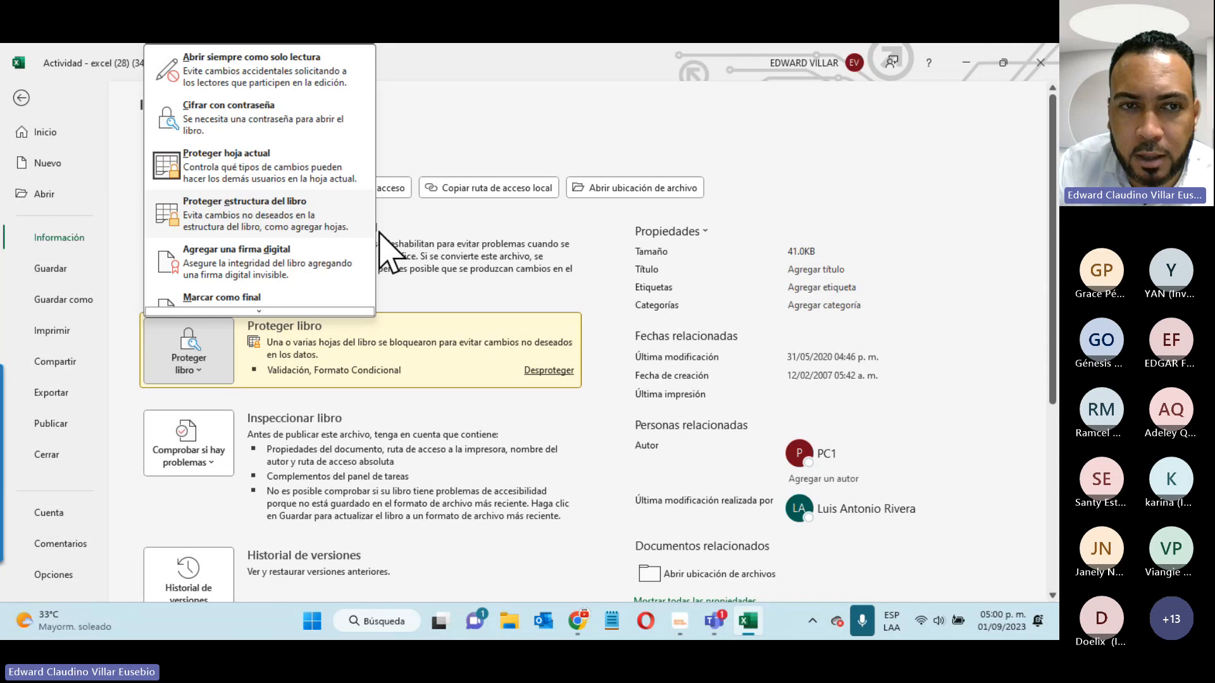
left_click(307, 228)
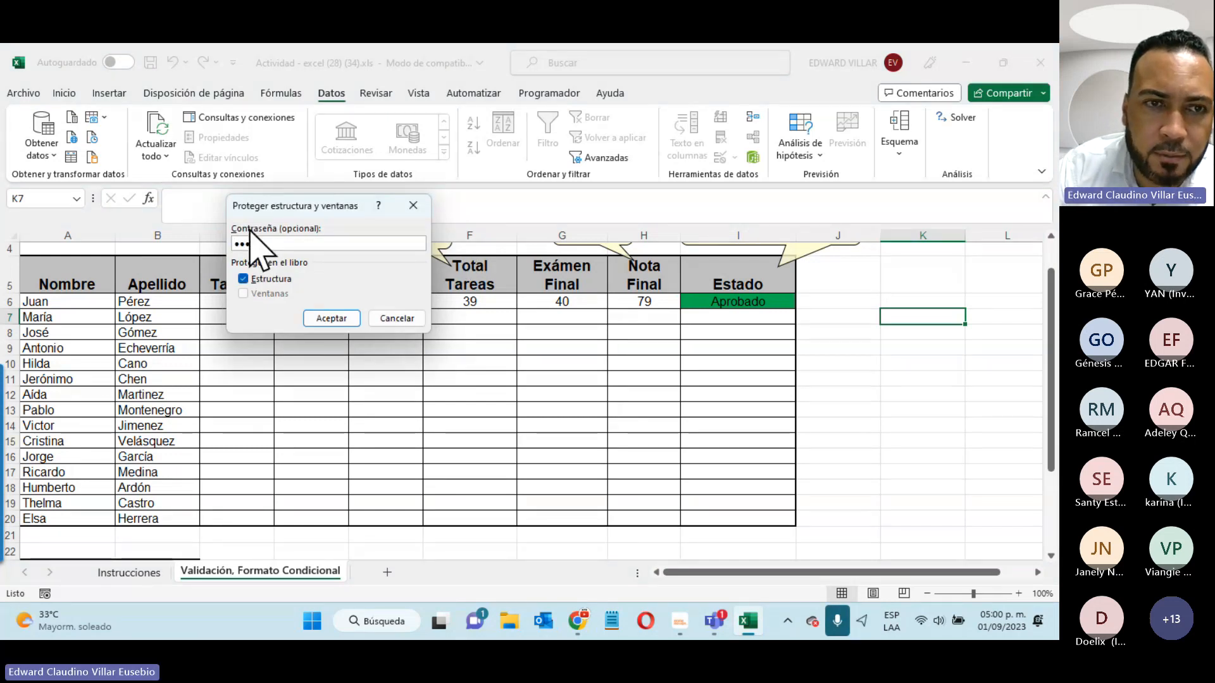
key("Return")
type("3")
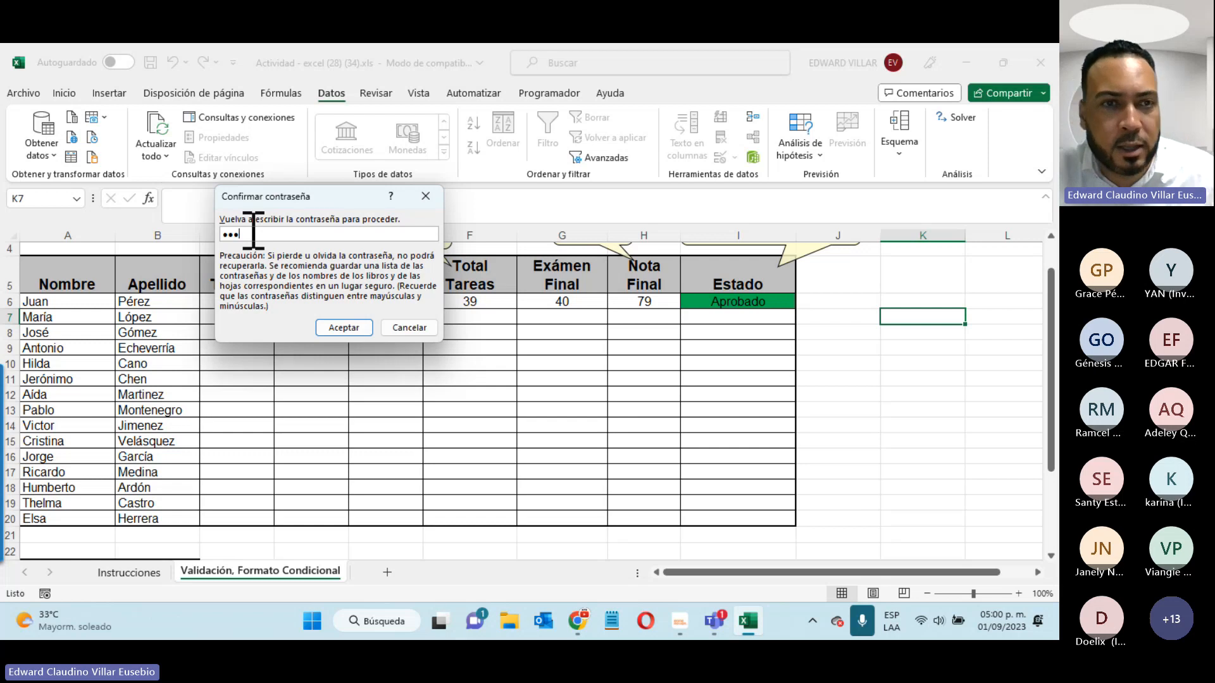
key("Return")
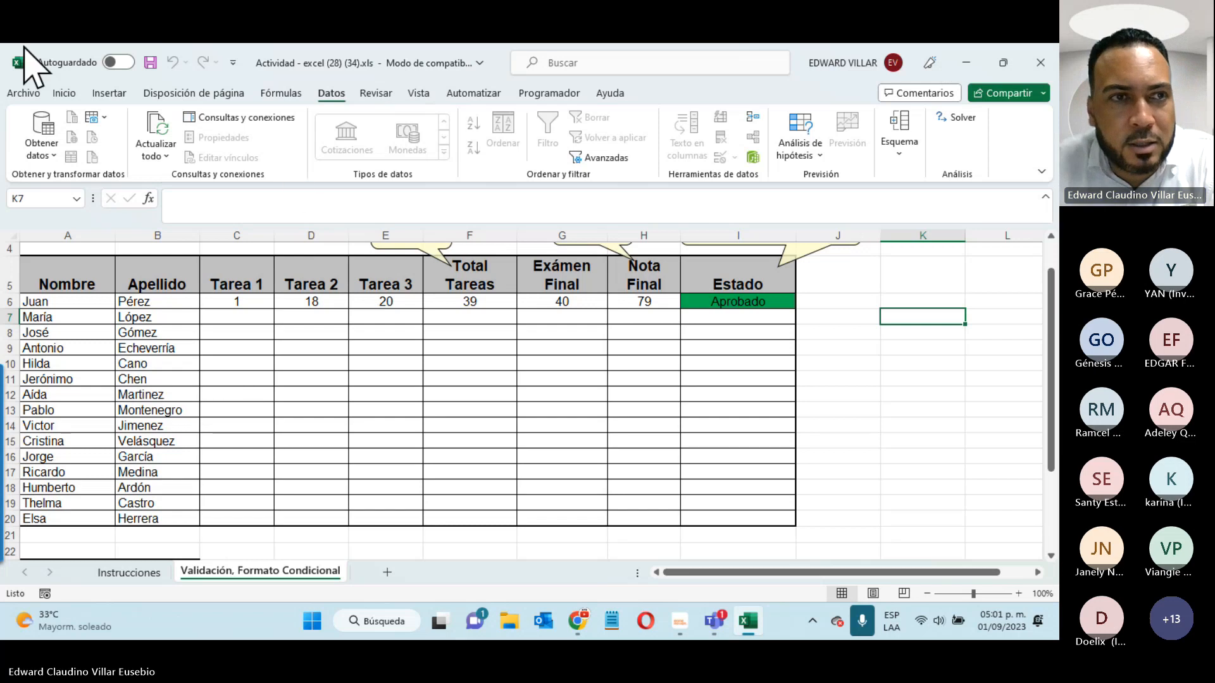
left_click(35, 95)
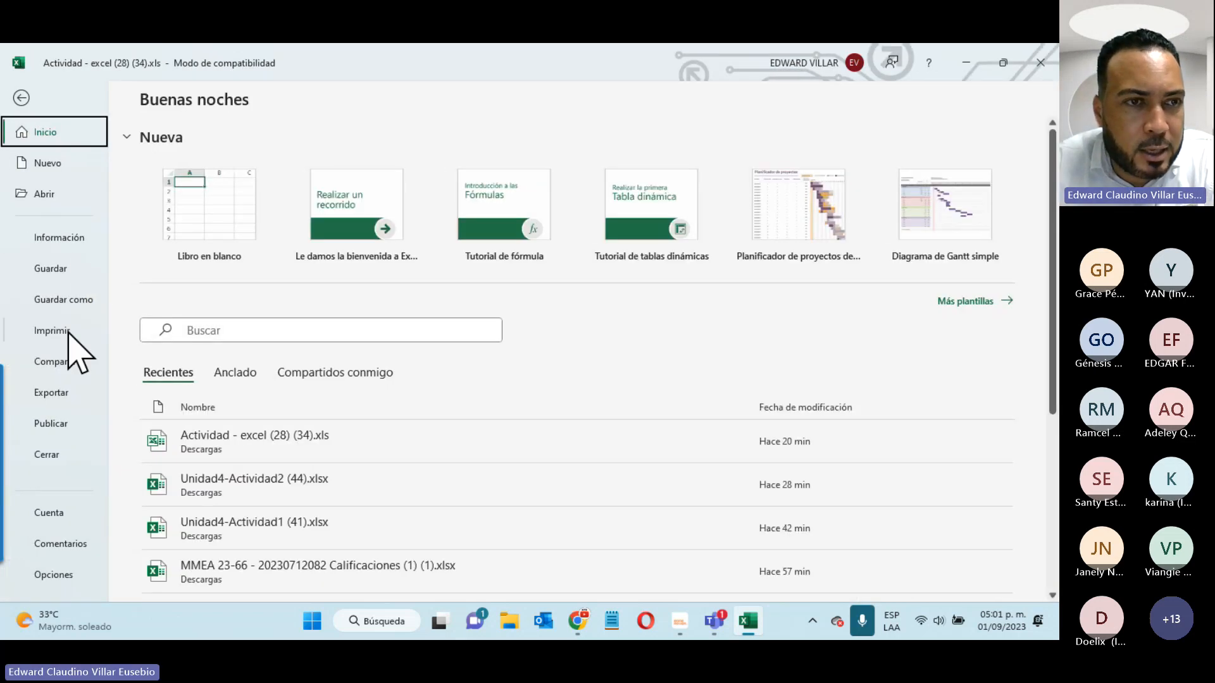
left_click(83, 237)
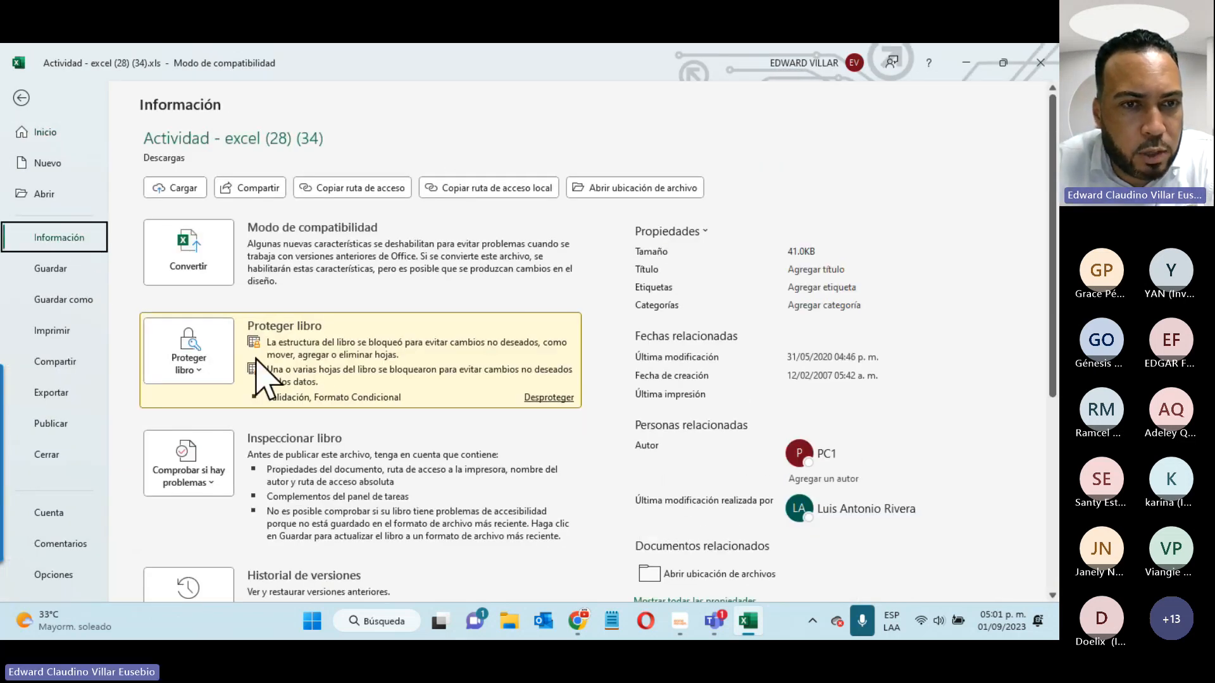
left_click(19, 99)
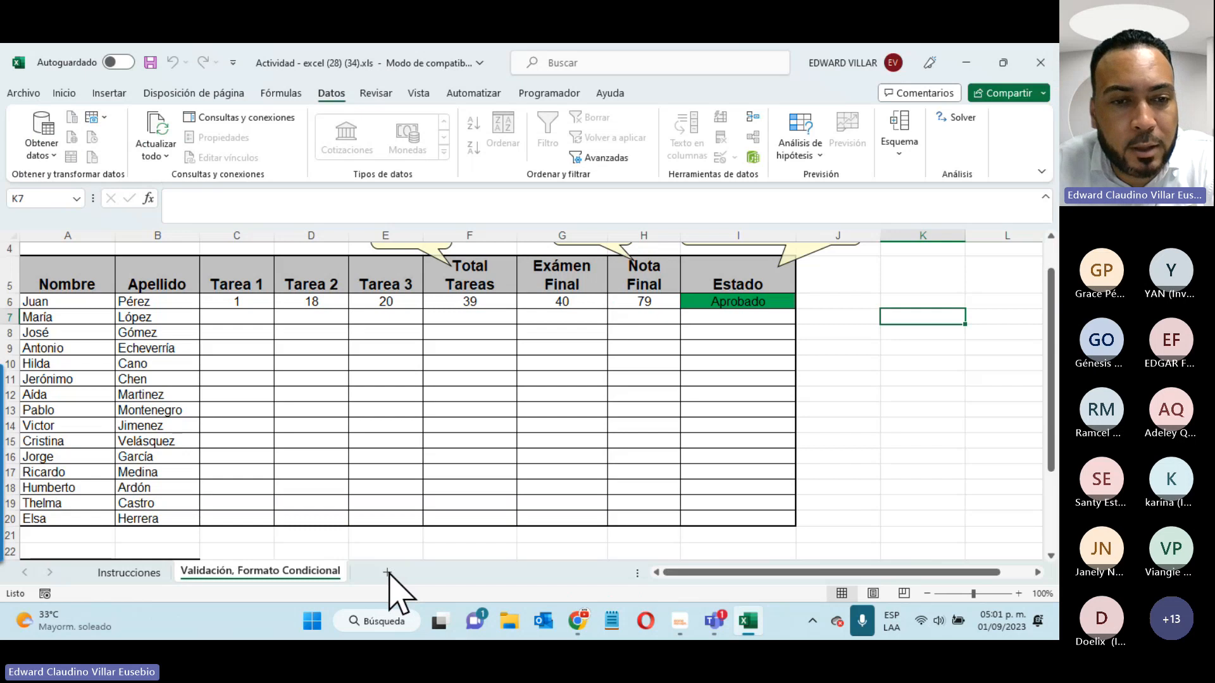
right_click(305, 572)
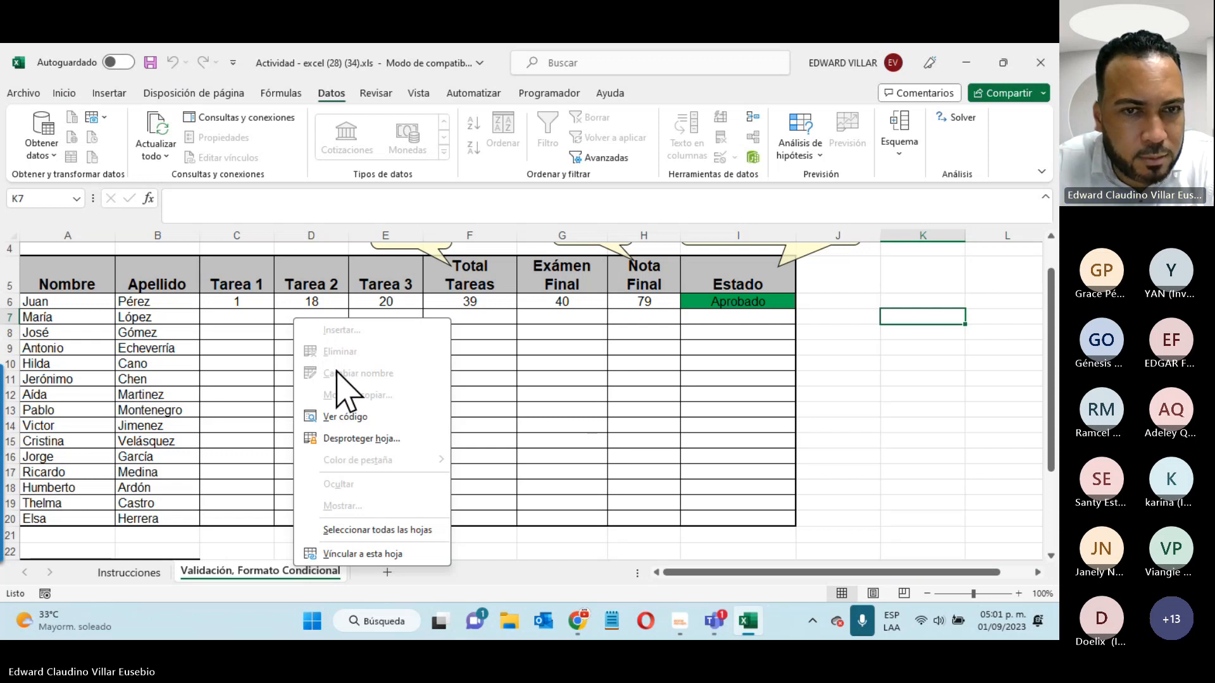
left_click(699, 412)
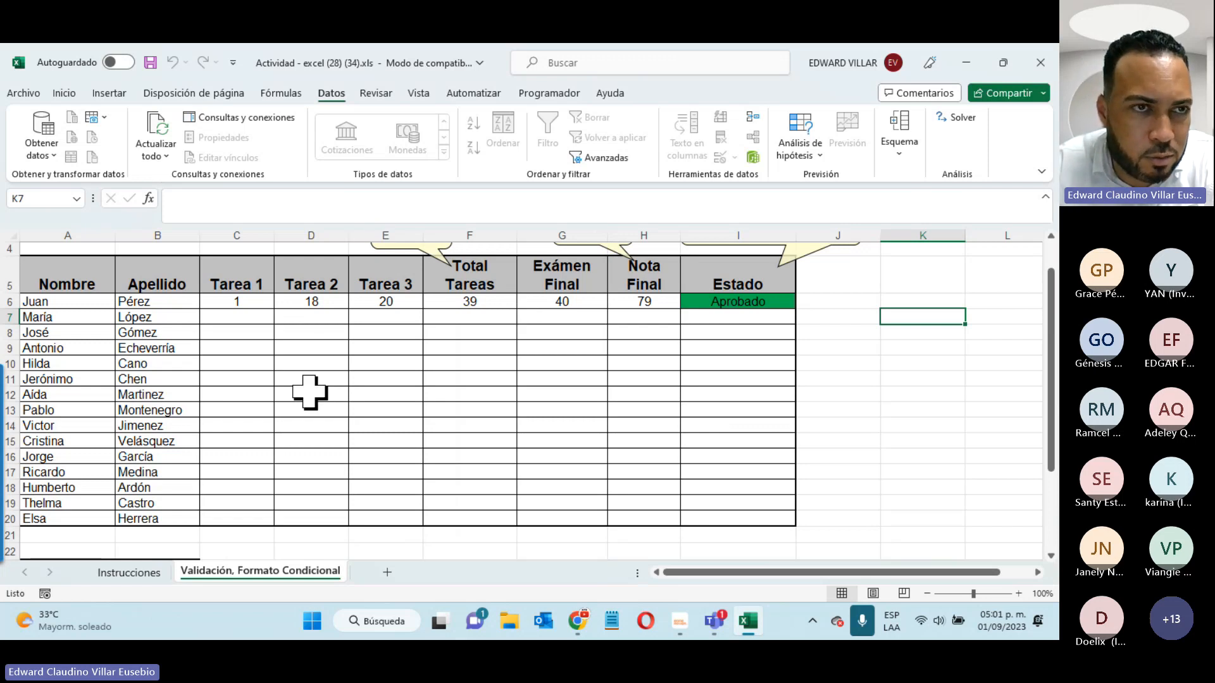
- Encrypt the file with an opening password, confirm it, and return to the worksheet
left_click(24, 94)
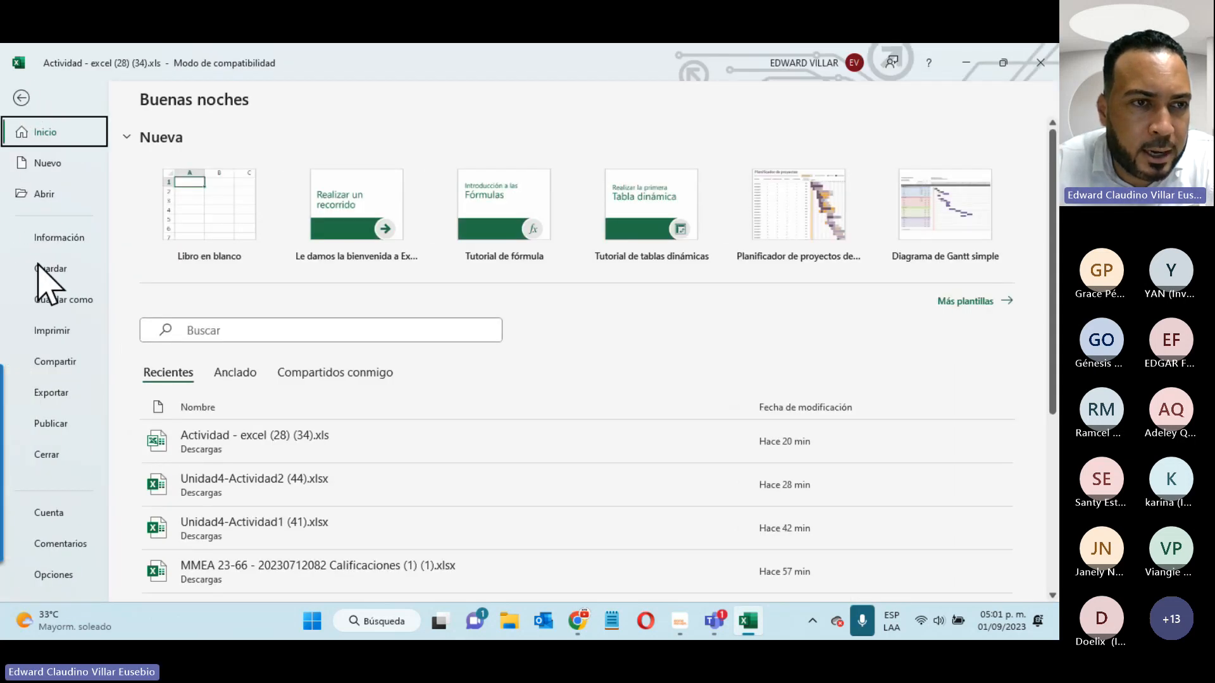
left_click(69, 240)
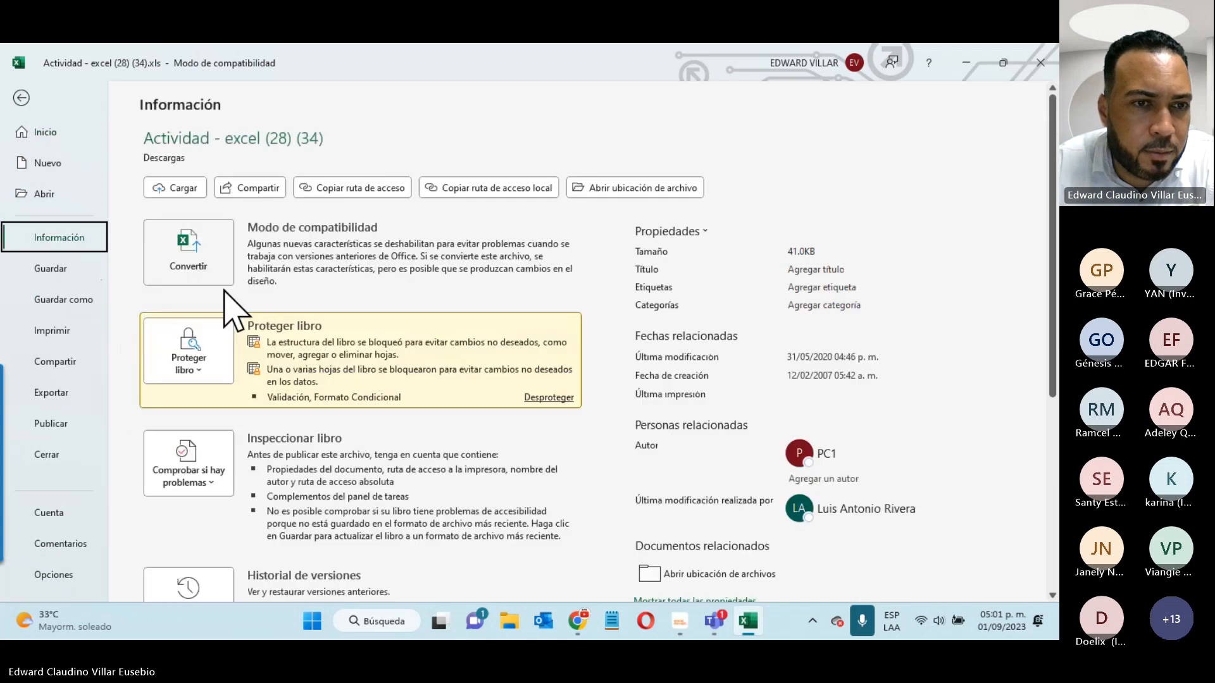
left_click(203, 364)
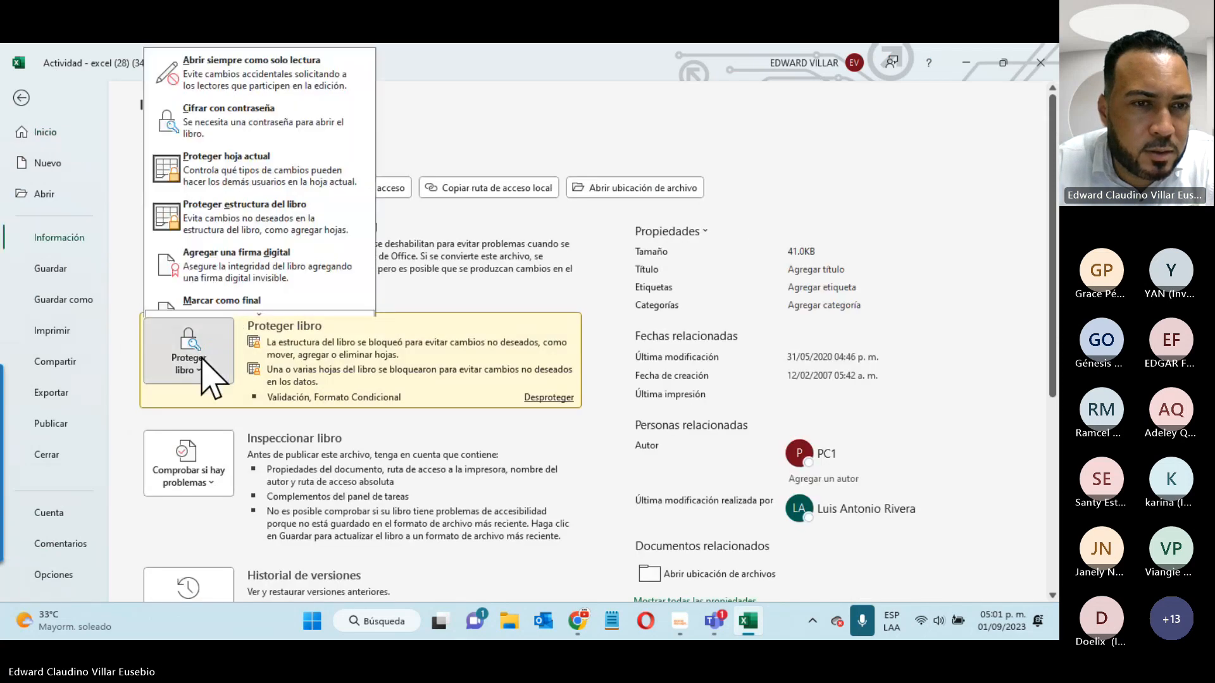
left_click(209, 121)
type("1")
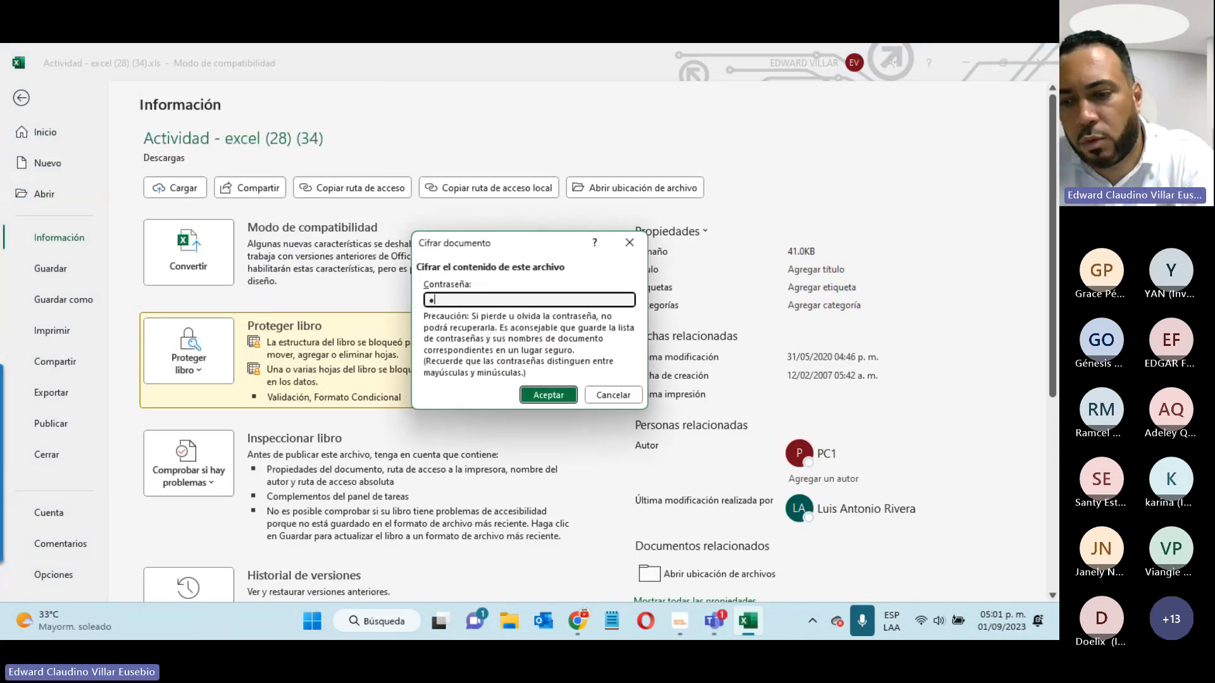
left_click(568, 393)
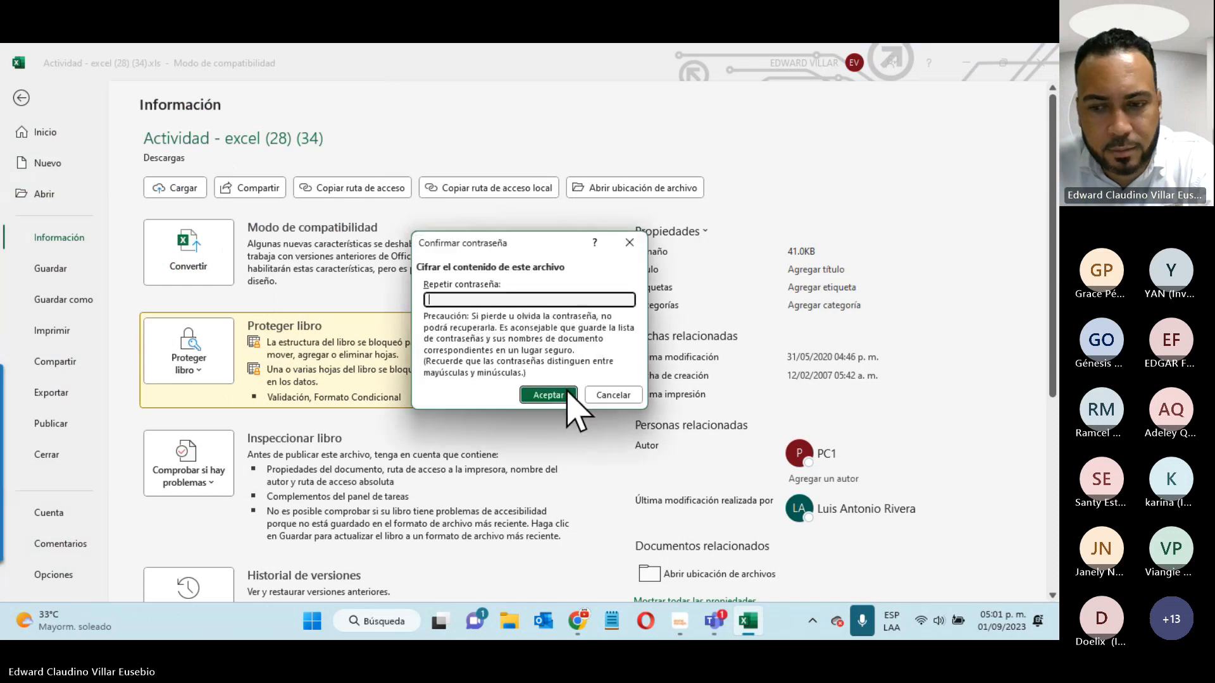
type("123")
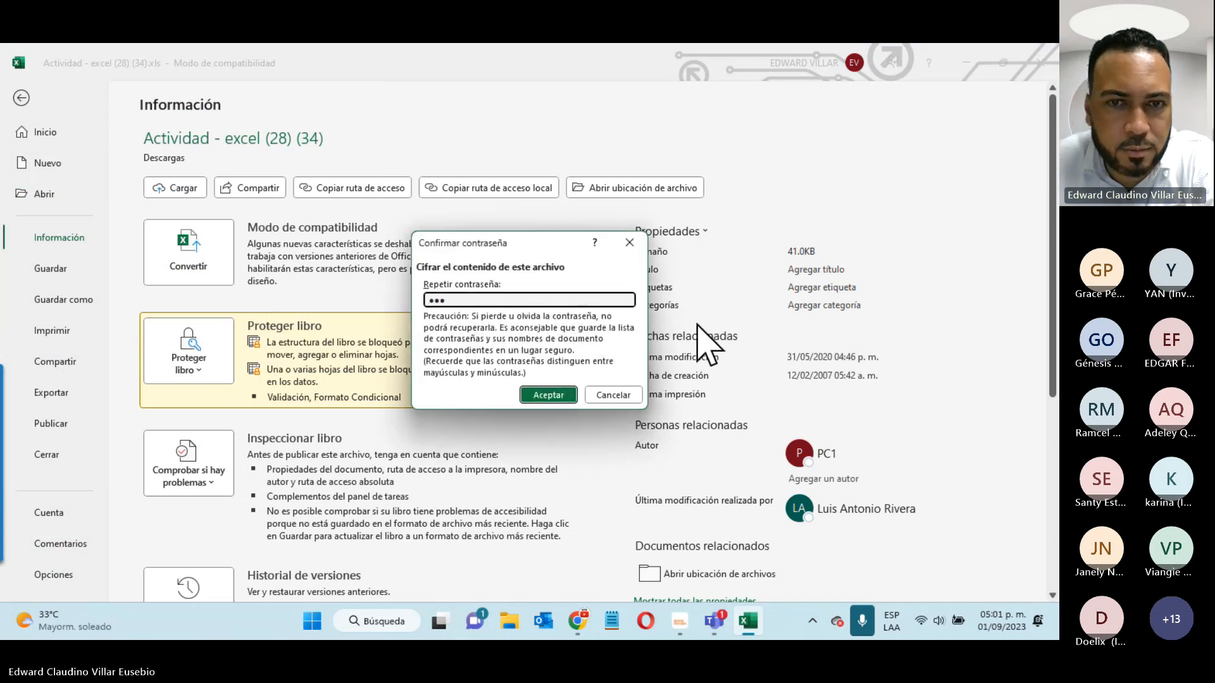
left_click(535, 395)
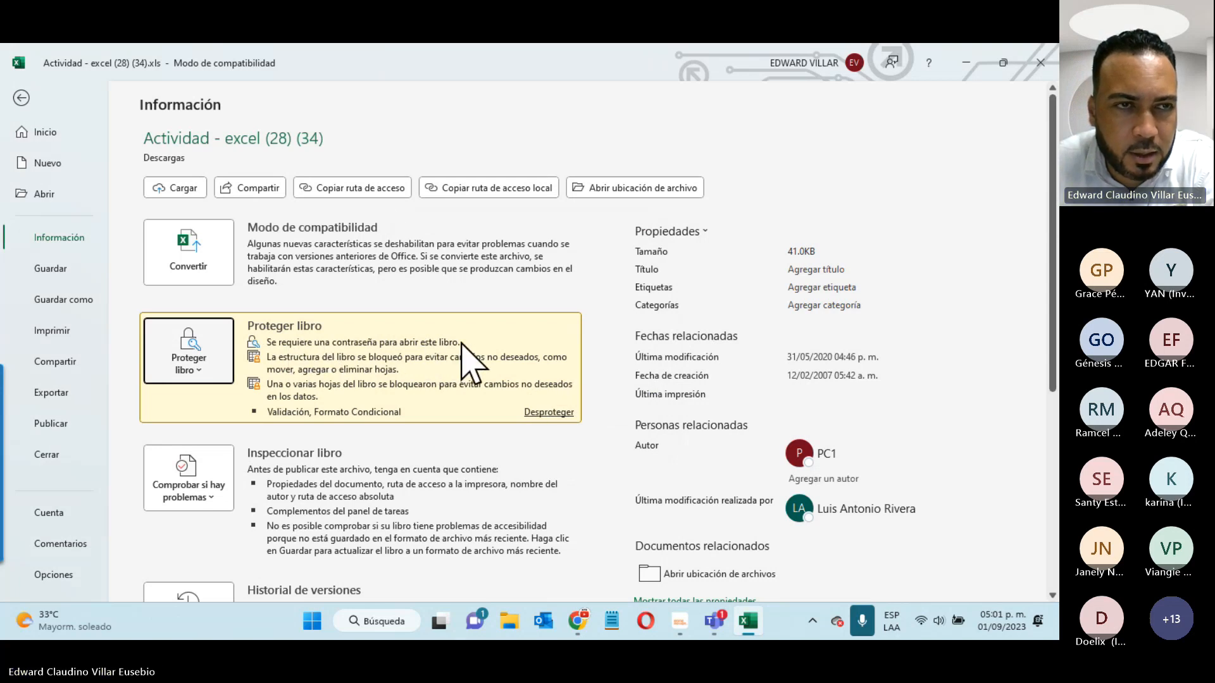
left_click(21, 99)
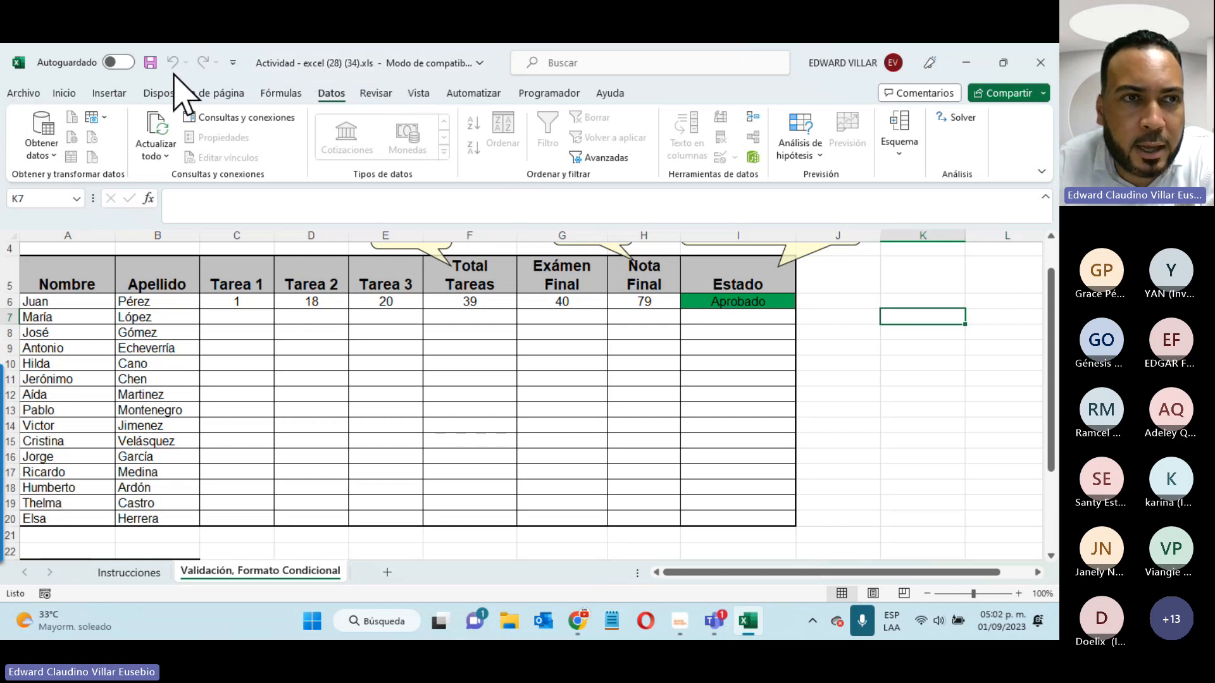
- Save the workbook in Descargas as Libro de Excel (*.xlsx), then reopen Guardar como
left_click(23, 94)
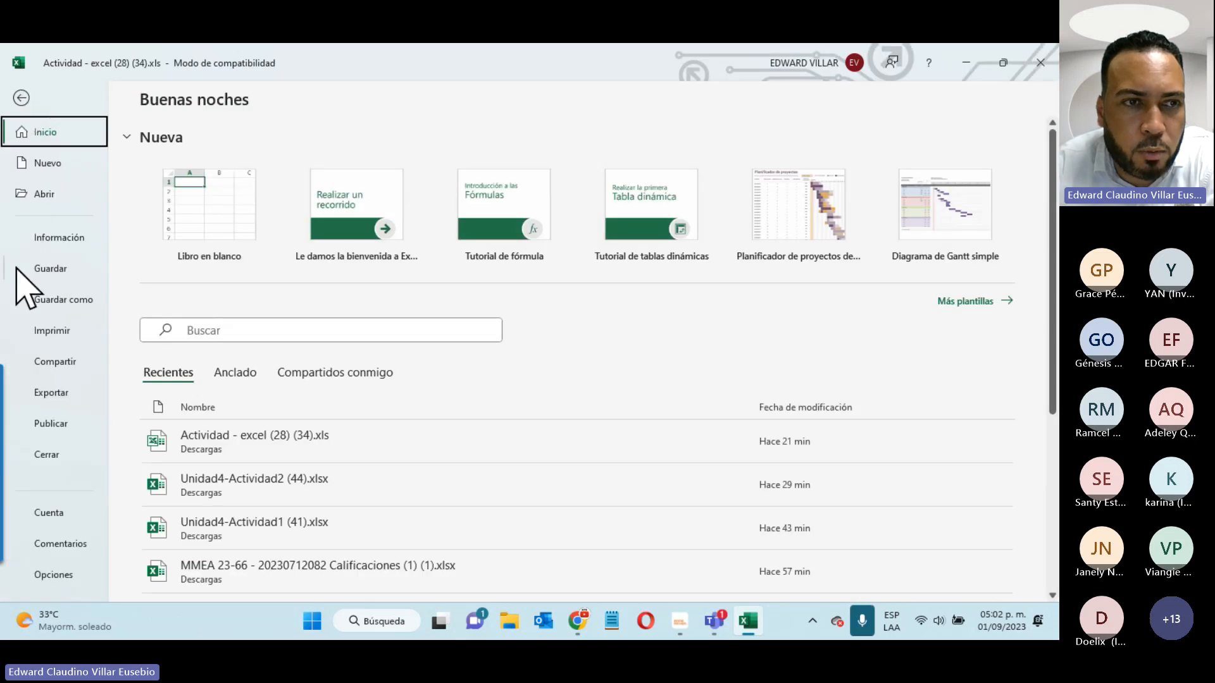
left_click(54, 301)
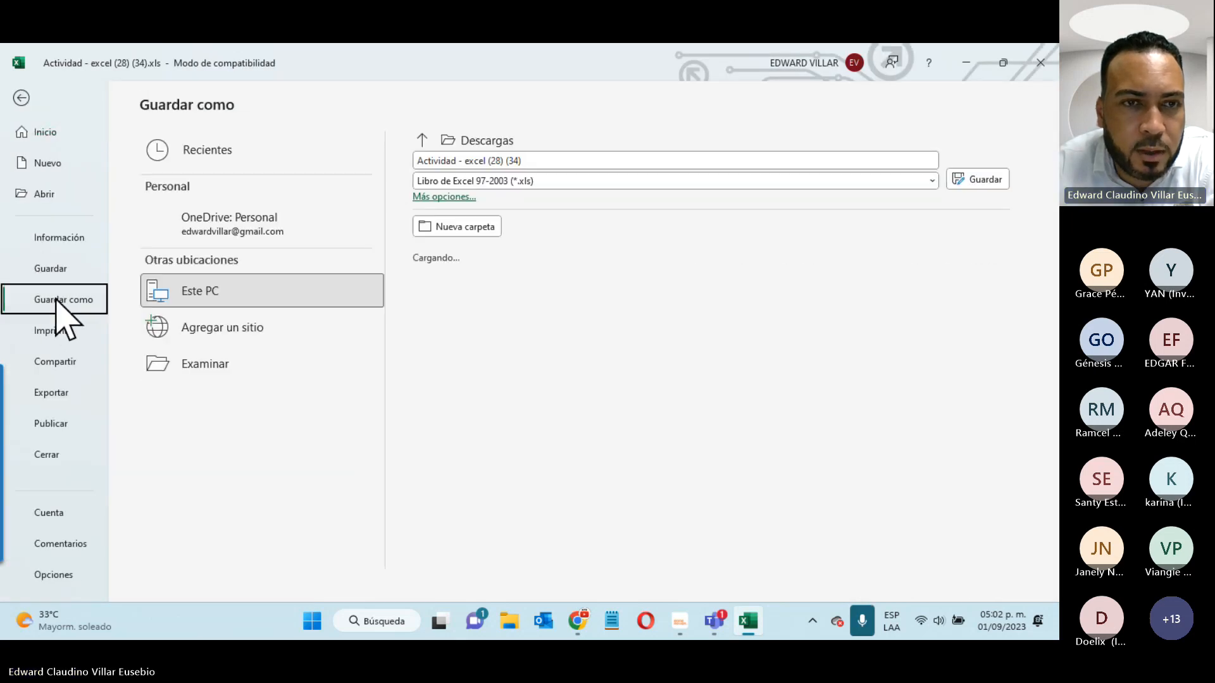
left_click(500, 183)
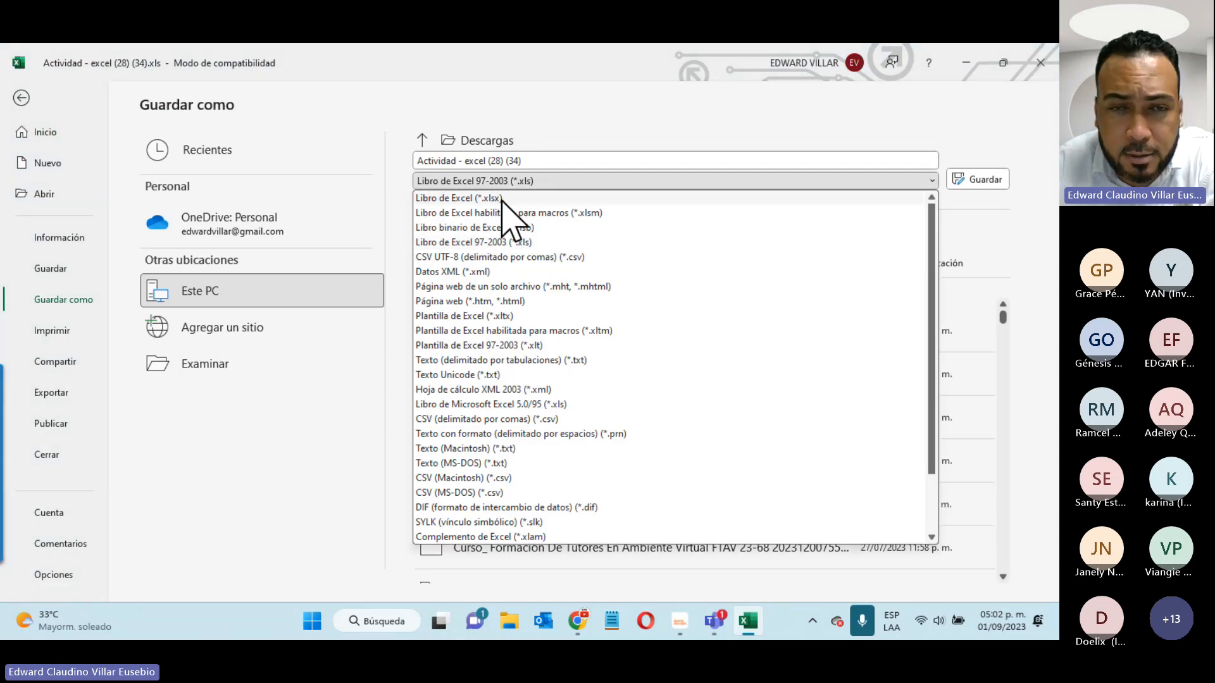
left_click(502, 200)
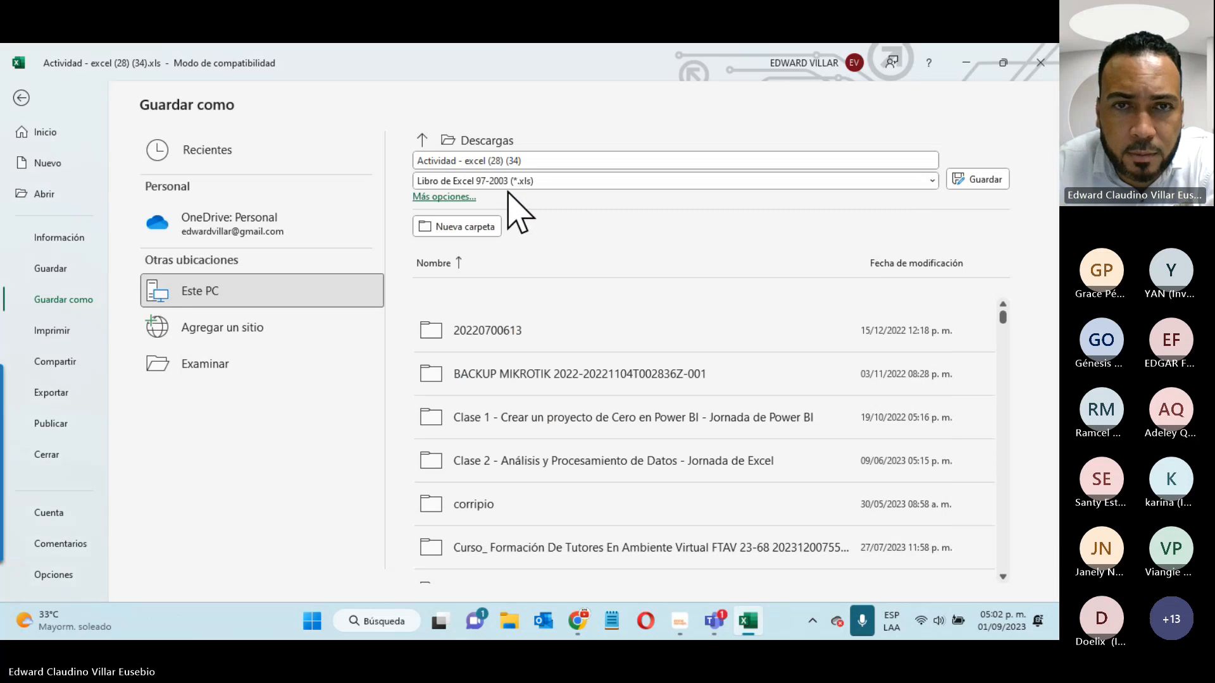
left_click(977, 179)
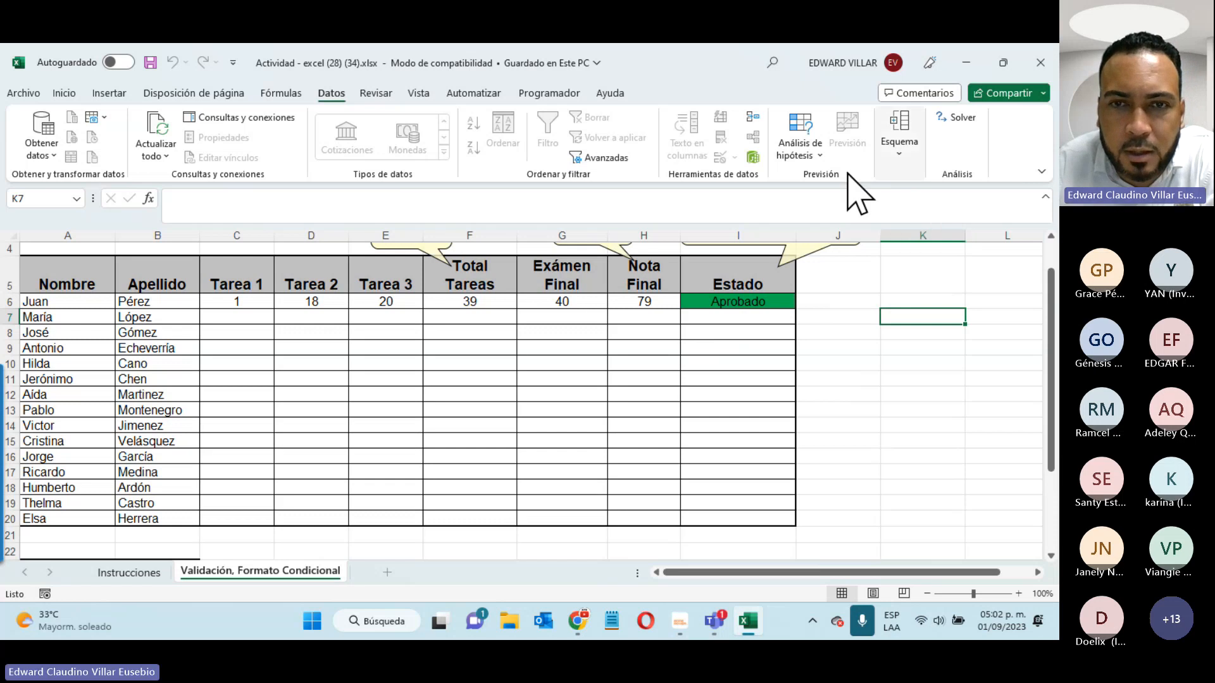
left_click(26, 95)
left_click(81, 302)
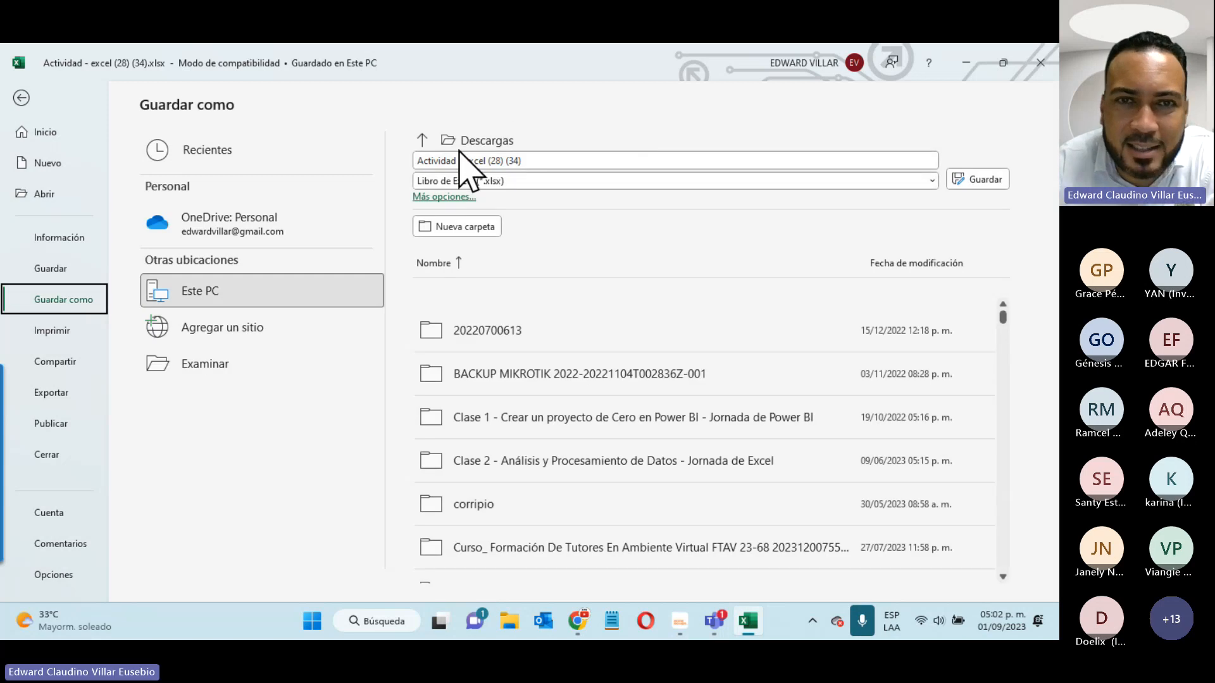
- Close Excel and select Actividad - excel (28) (34).xlsx in File Explorer's Descargas folder
left_click(1040, 63)
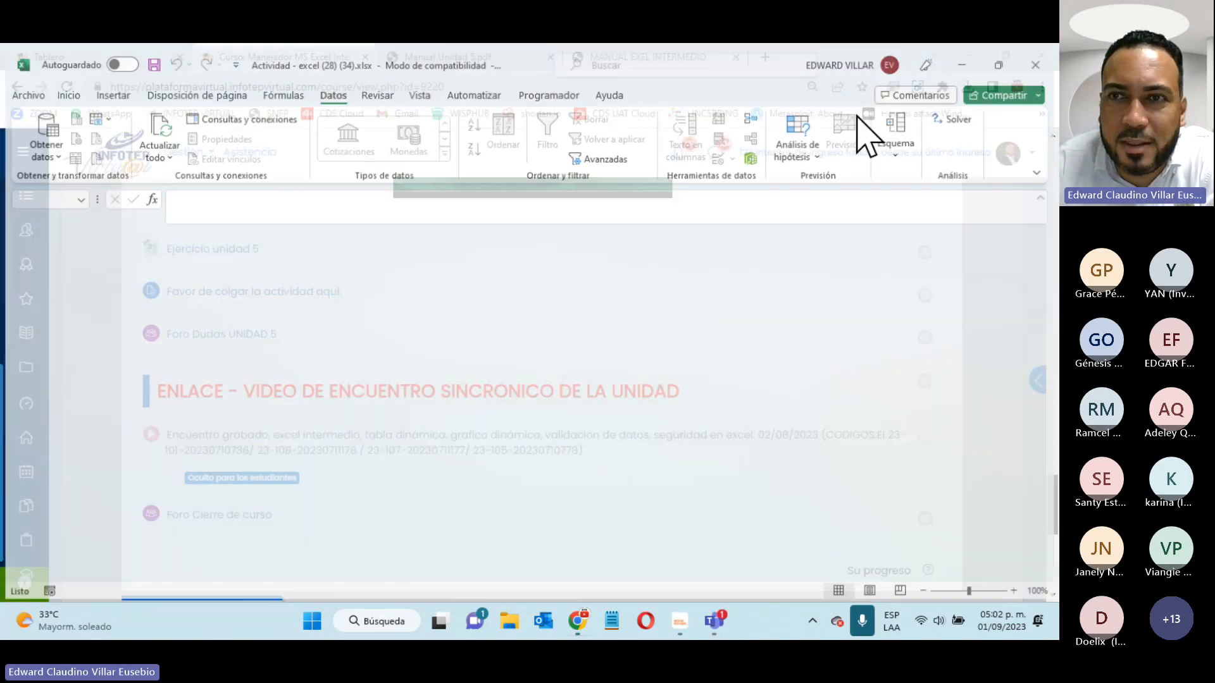
left_click(529, 622)
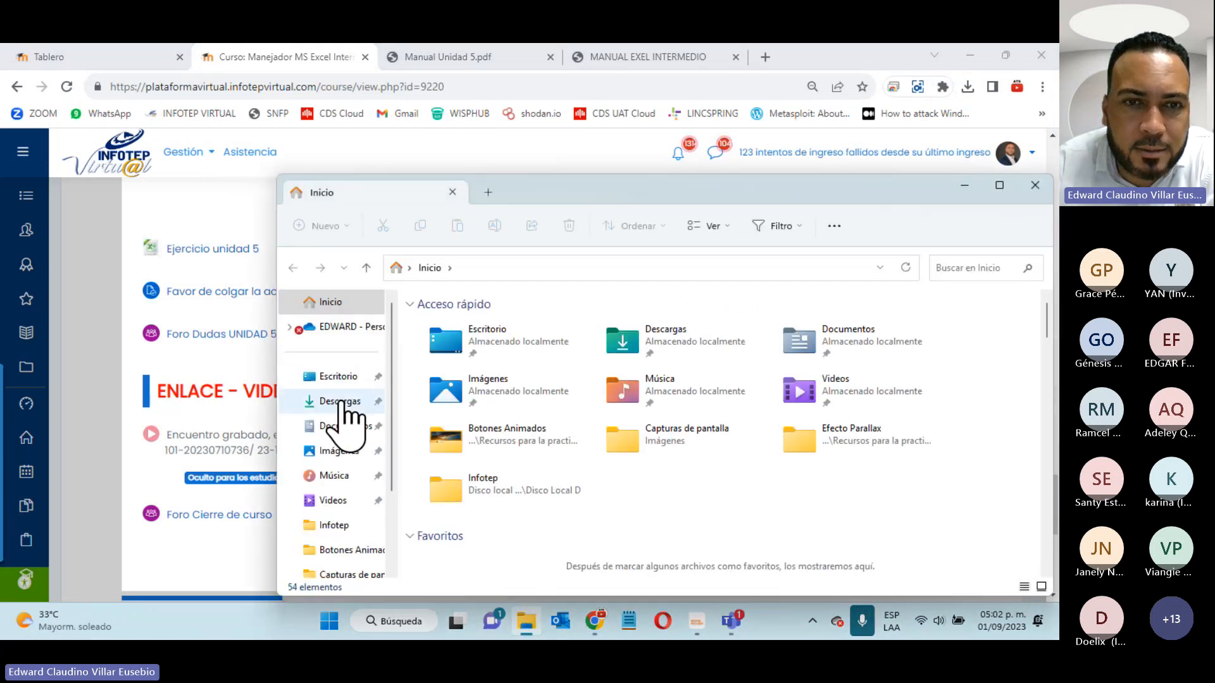
left_click(338, 402)
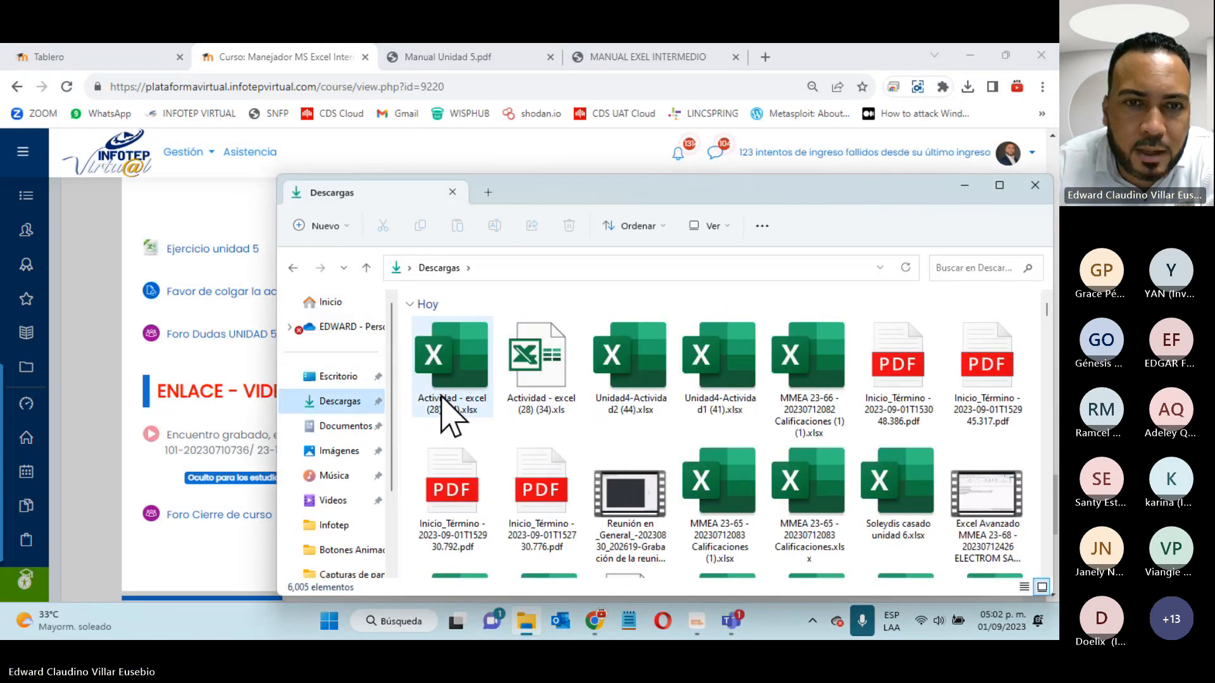
left_click(458, 358)
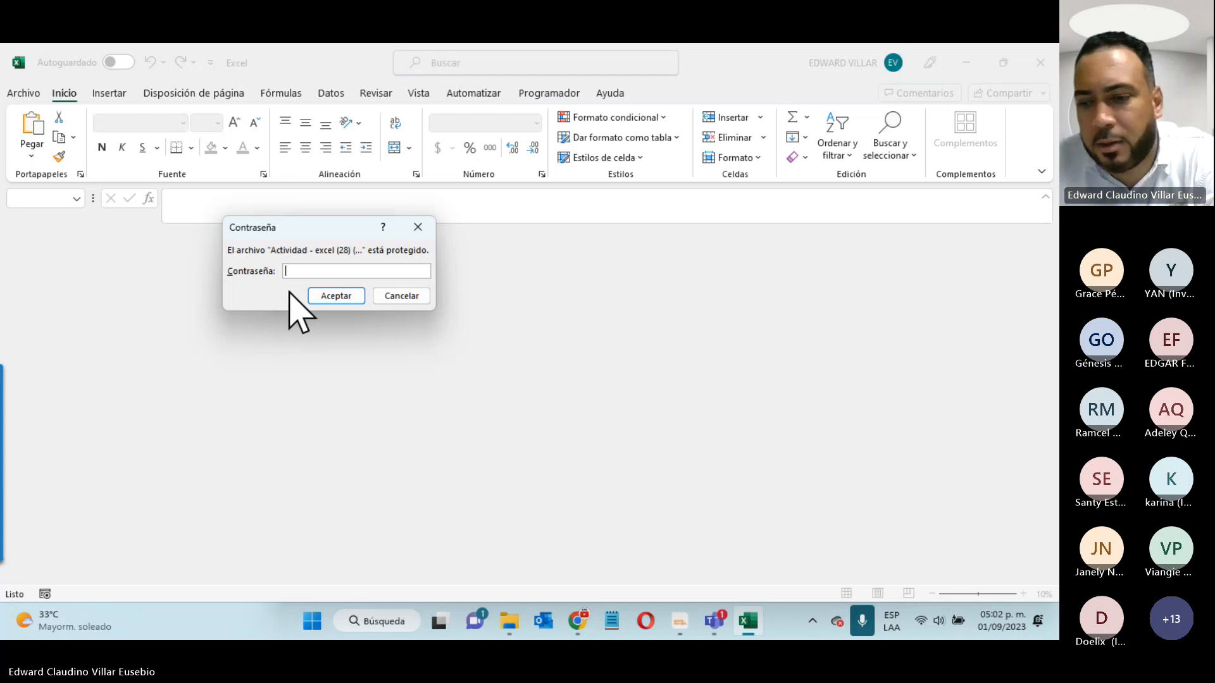
- Try a wrong opening password, dismiss the incorrect-password error, and close Excel
type("1")
left_click(329, 296)
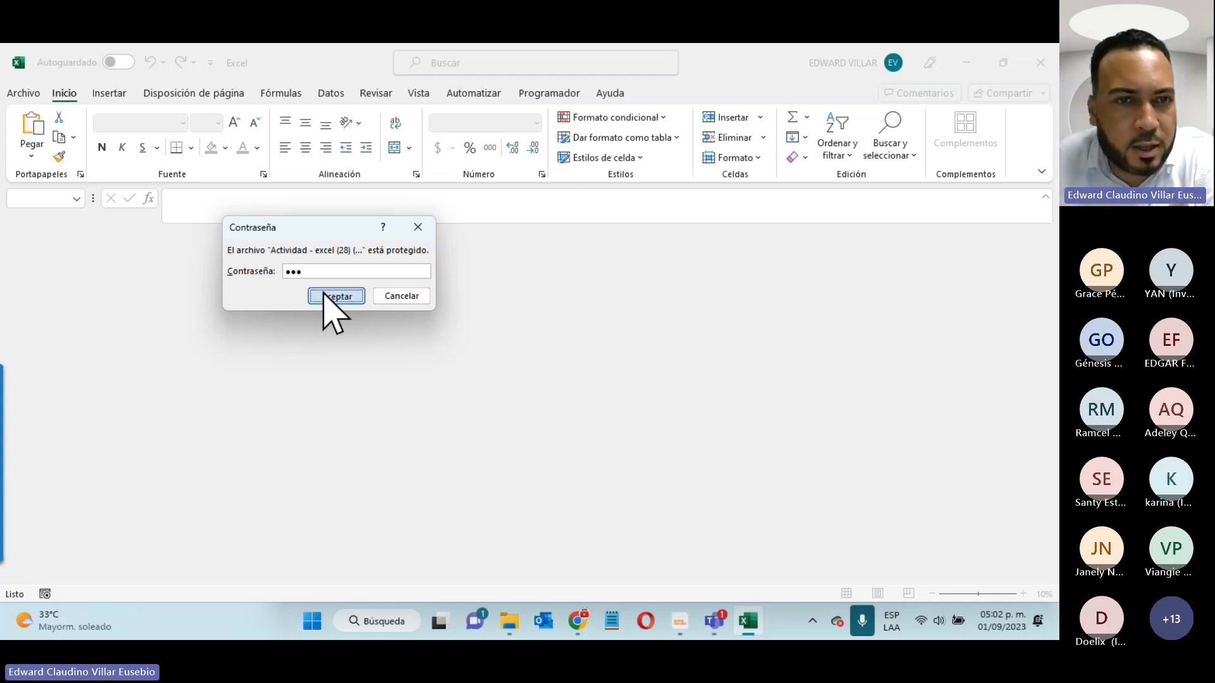
left_click(535, 373)
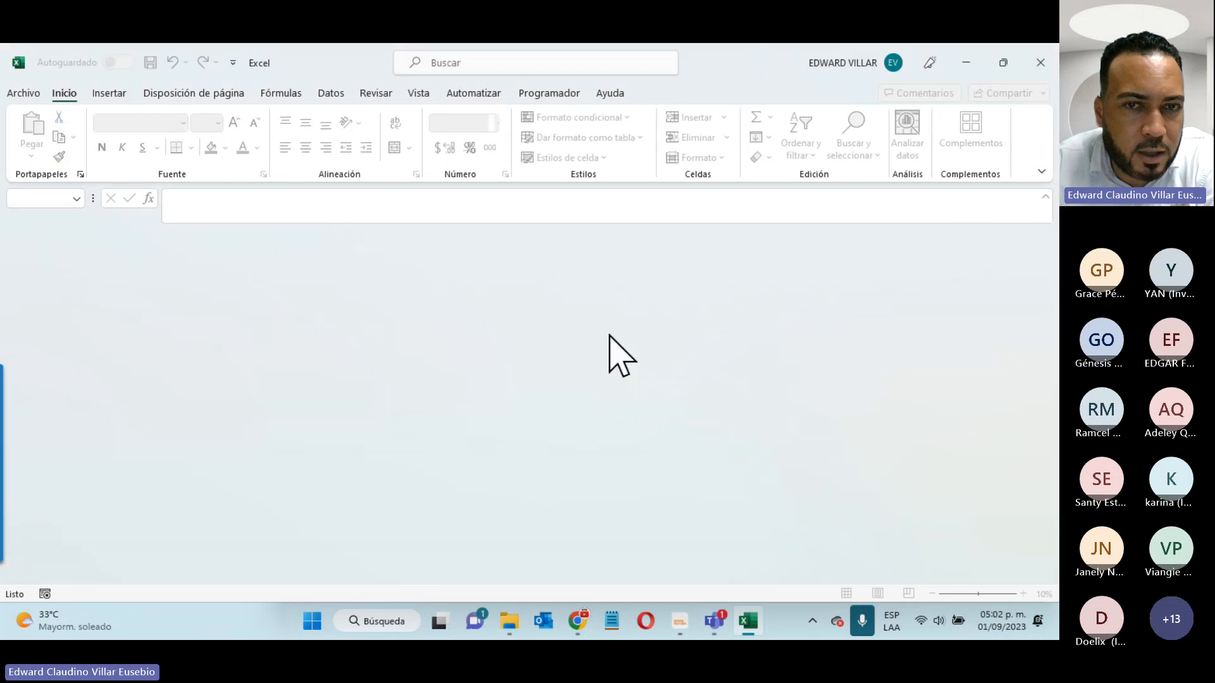
left_click(1041, 62)
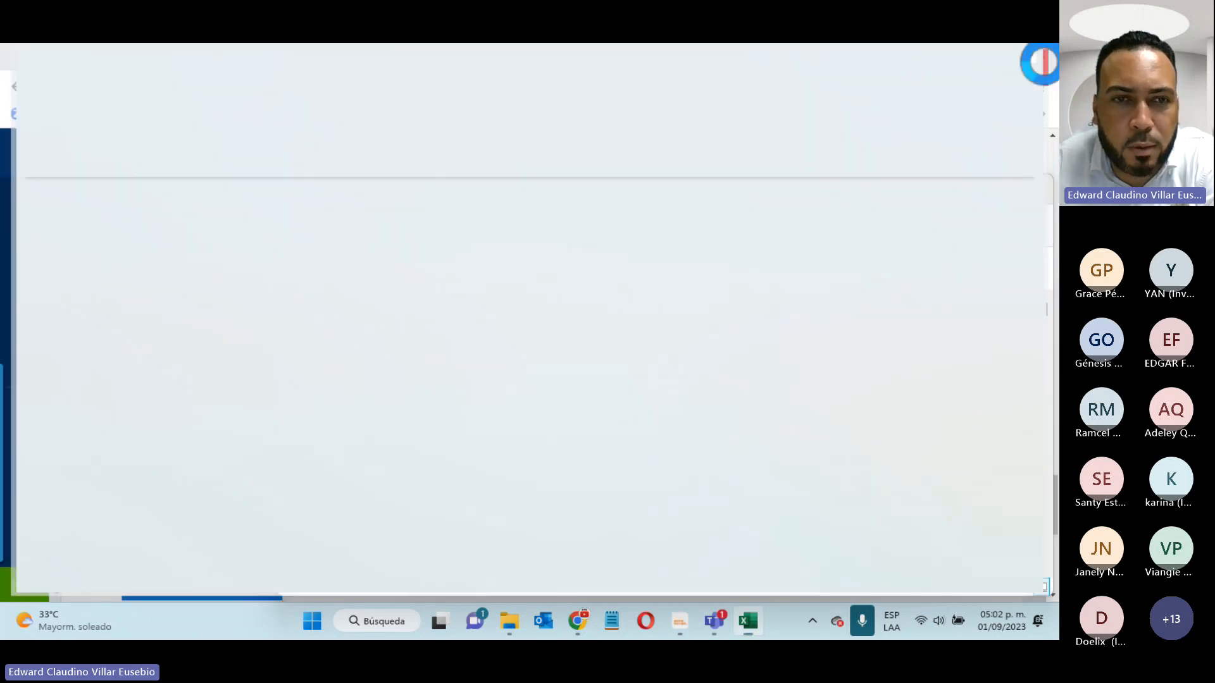
- Reopen Actividad - excel (28) (34).xlsx with the correct password, then minimize Excel
double_click(473, 360)
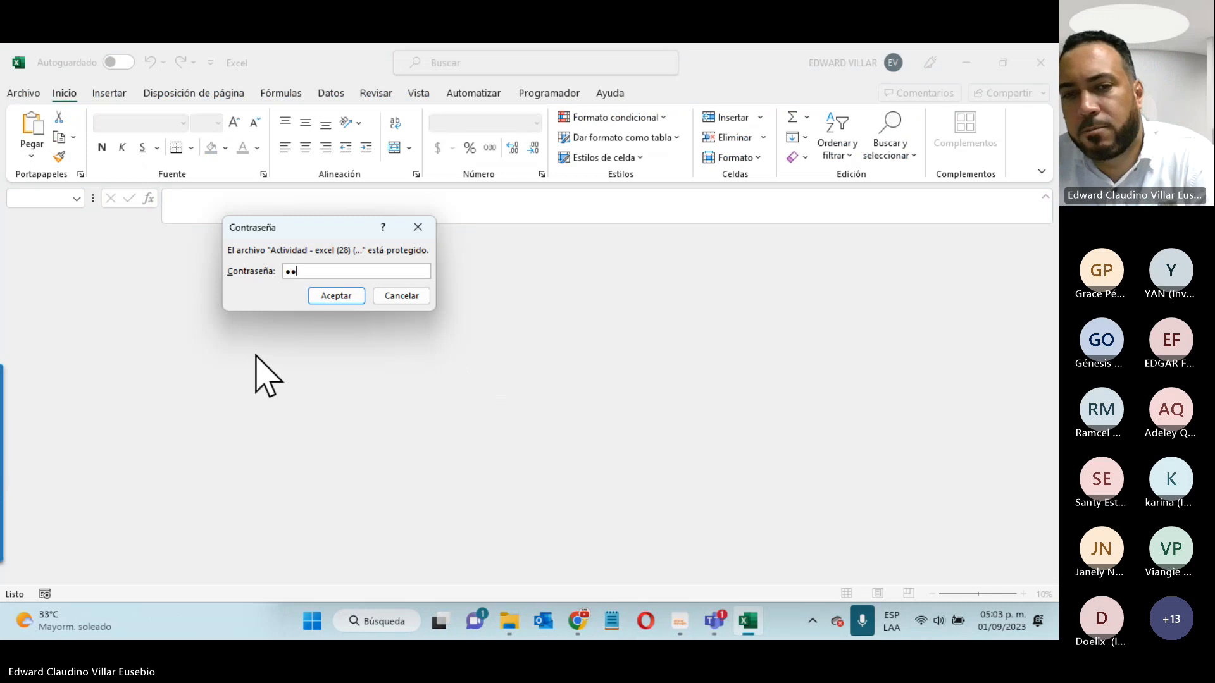
type("a")
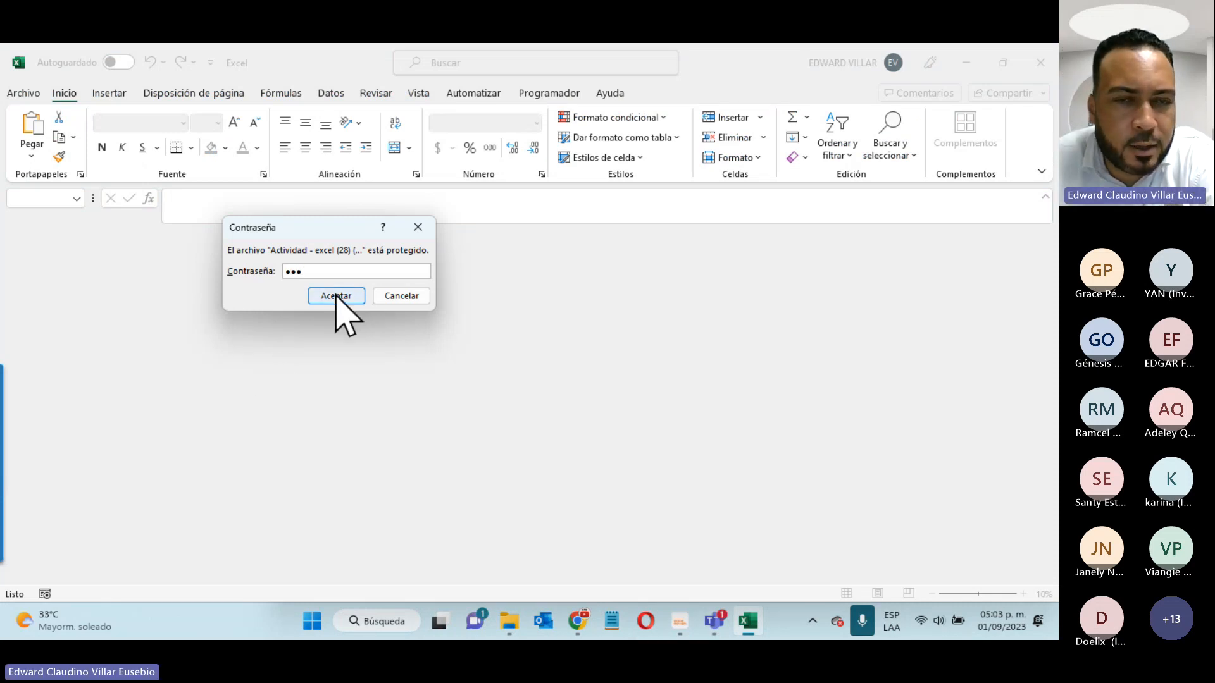
left_click(336, 298)
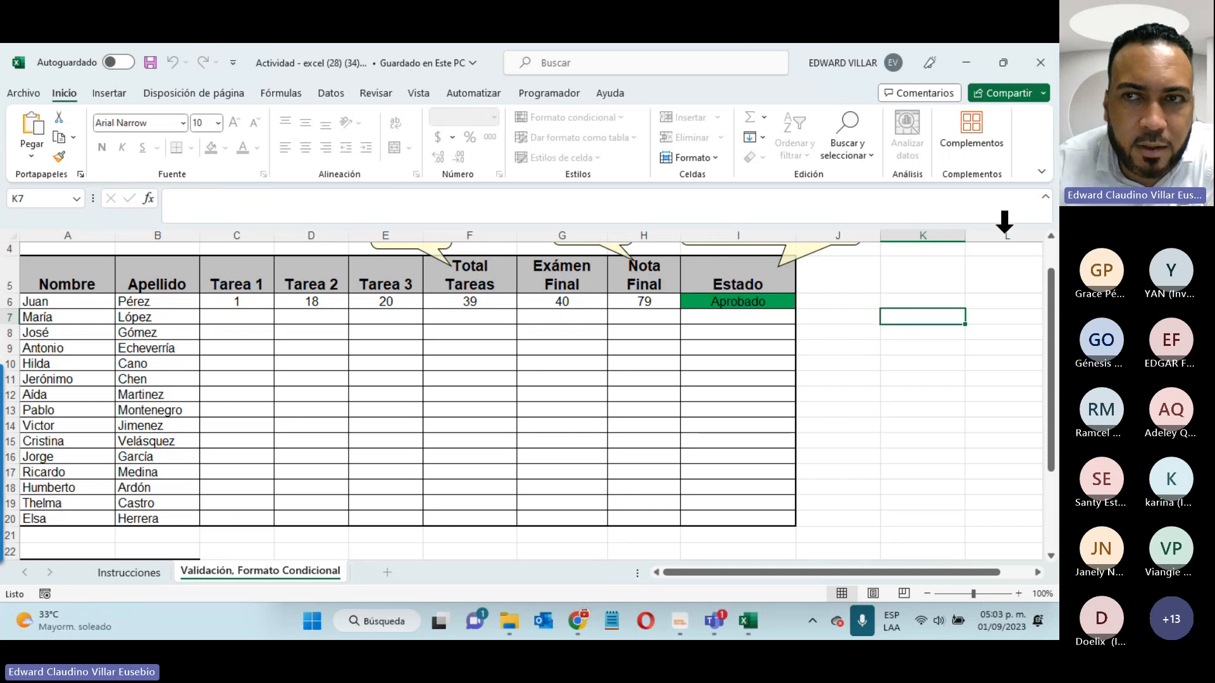
left_click(966, 62)
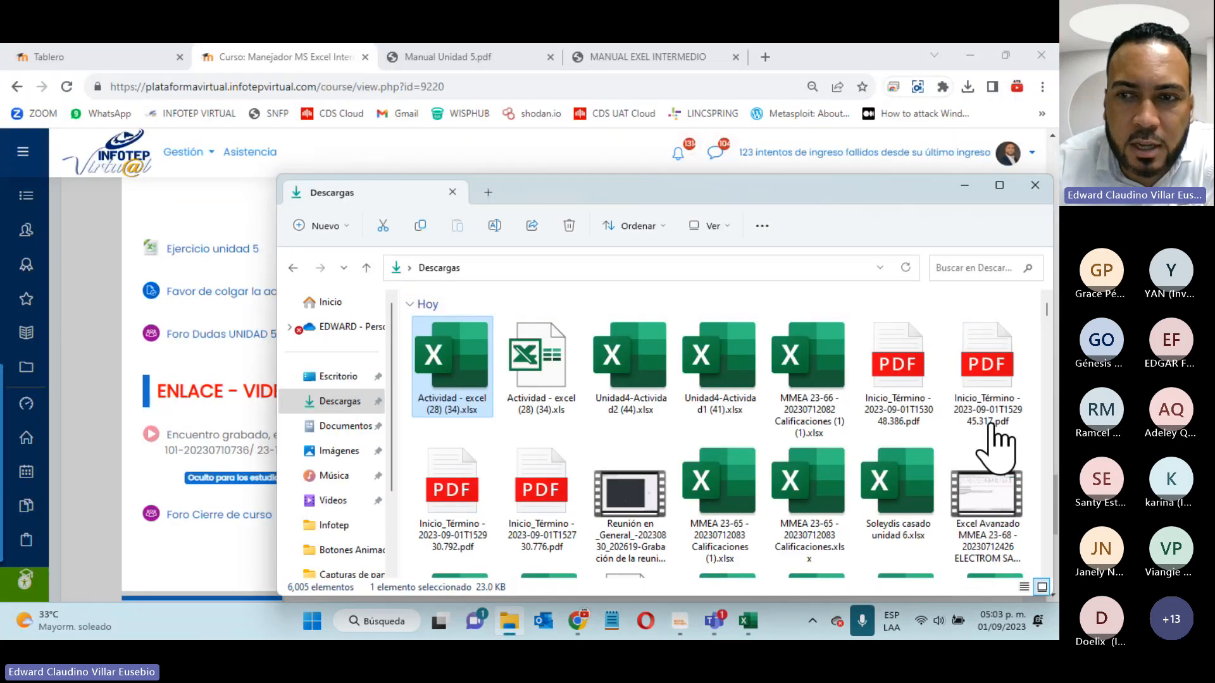
- Minimize the Teams, Excel and Descargas windows to reveal the INFOTEP course page
left_click(748, 621)
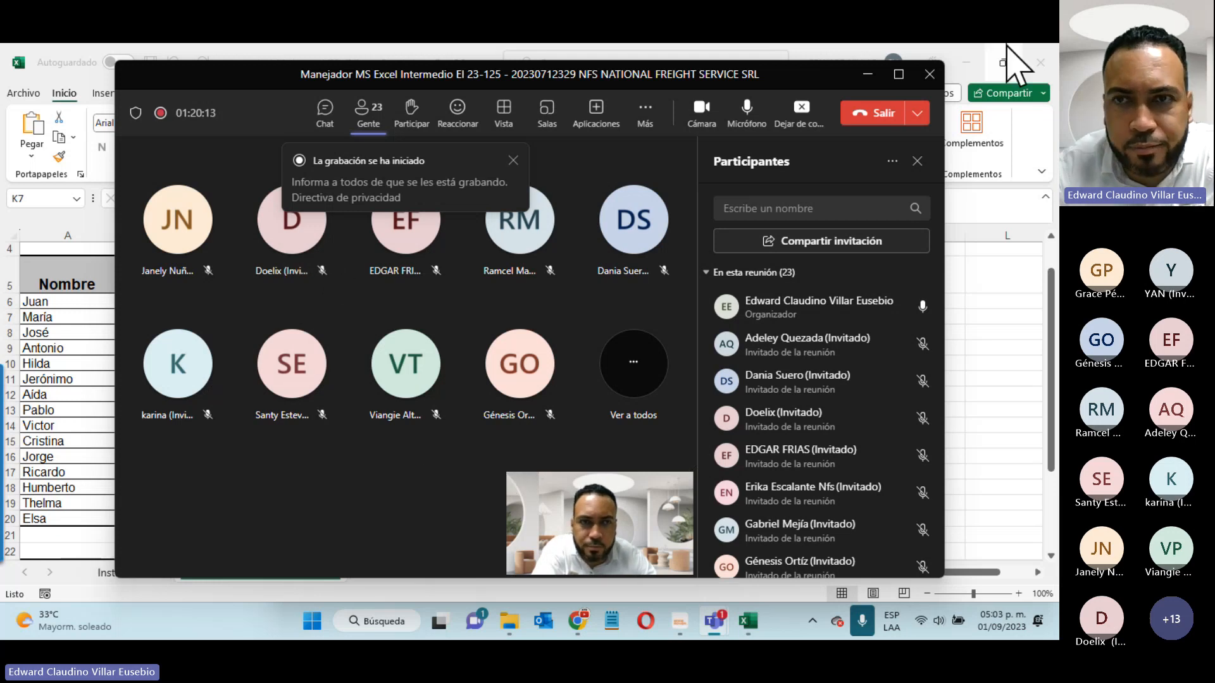
left_click(872, 74)
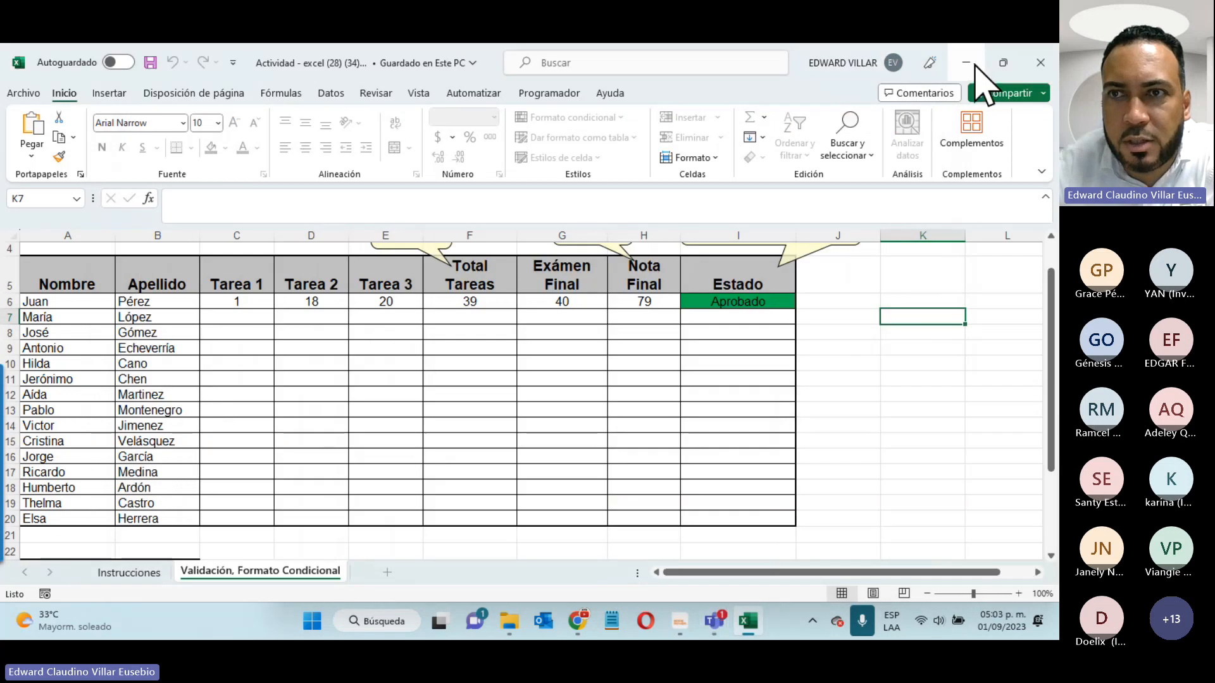
left_click(968, 62)
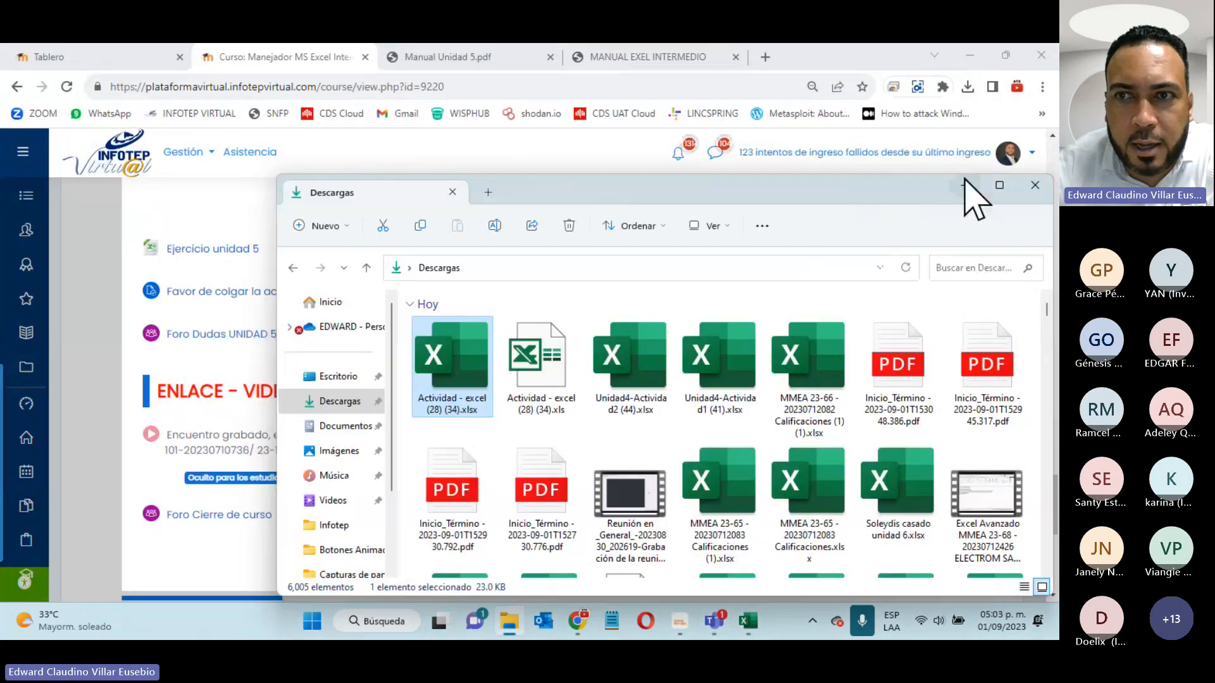
left_click(968, 184)
scroll(412, 354, "up", 10)
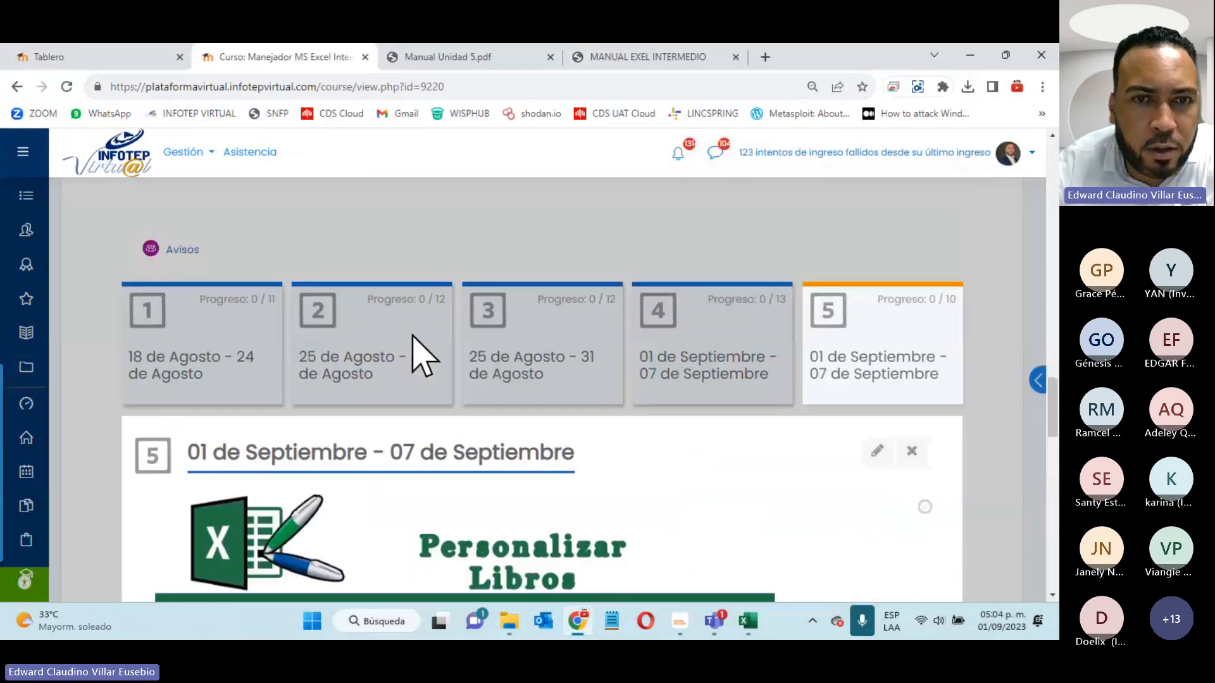
scroll(412, 354, "down", 2)
scroll(412, 354, "down", 10)
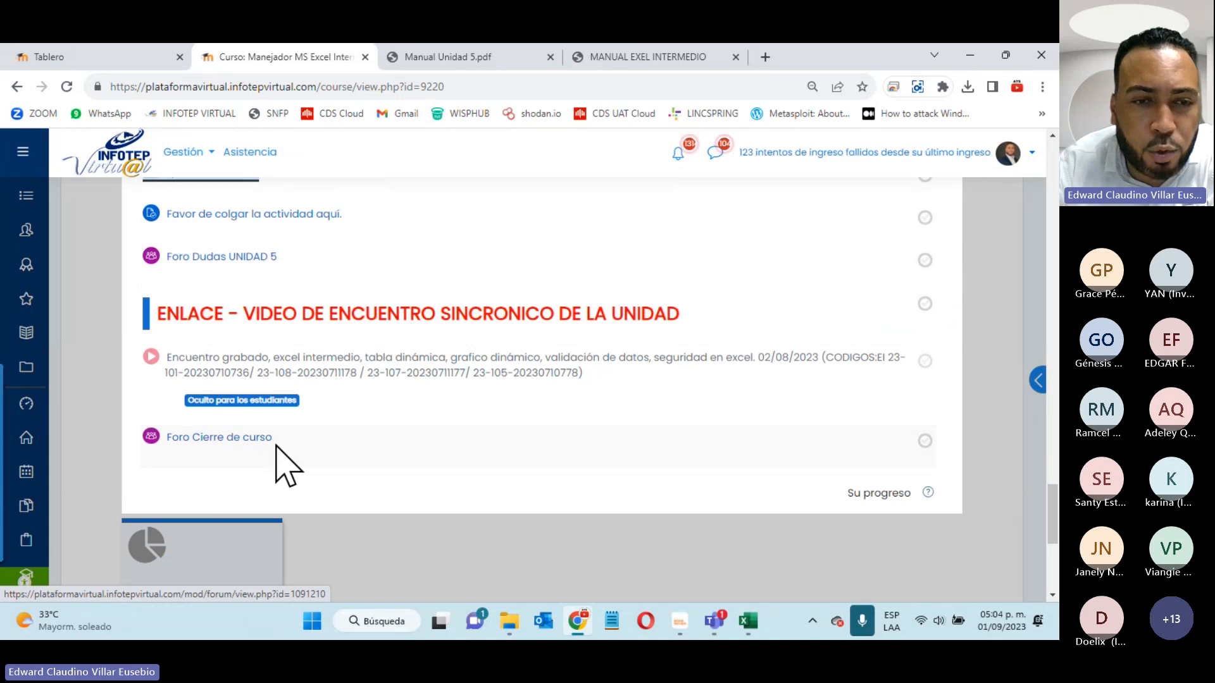
scroll(387, 484, "down", 3)
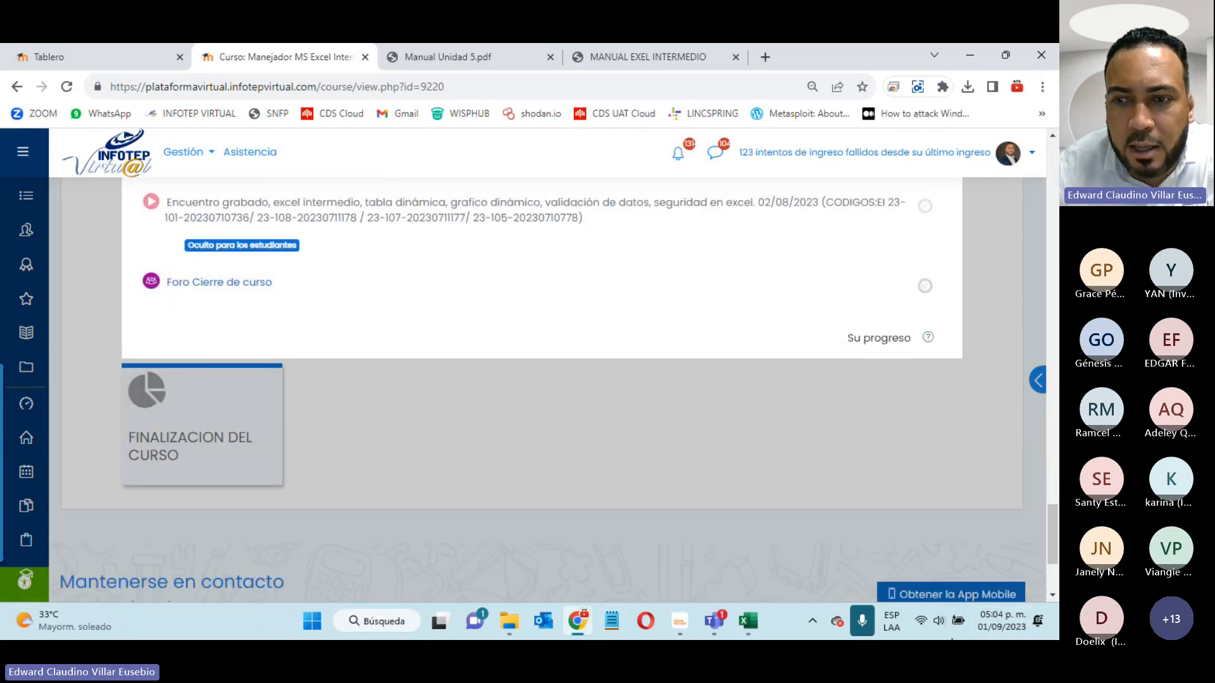
left_click(985, 628)
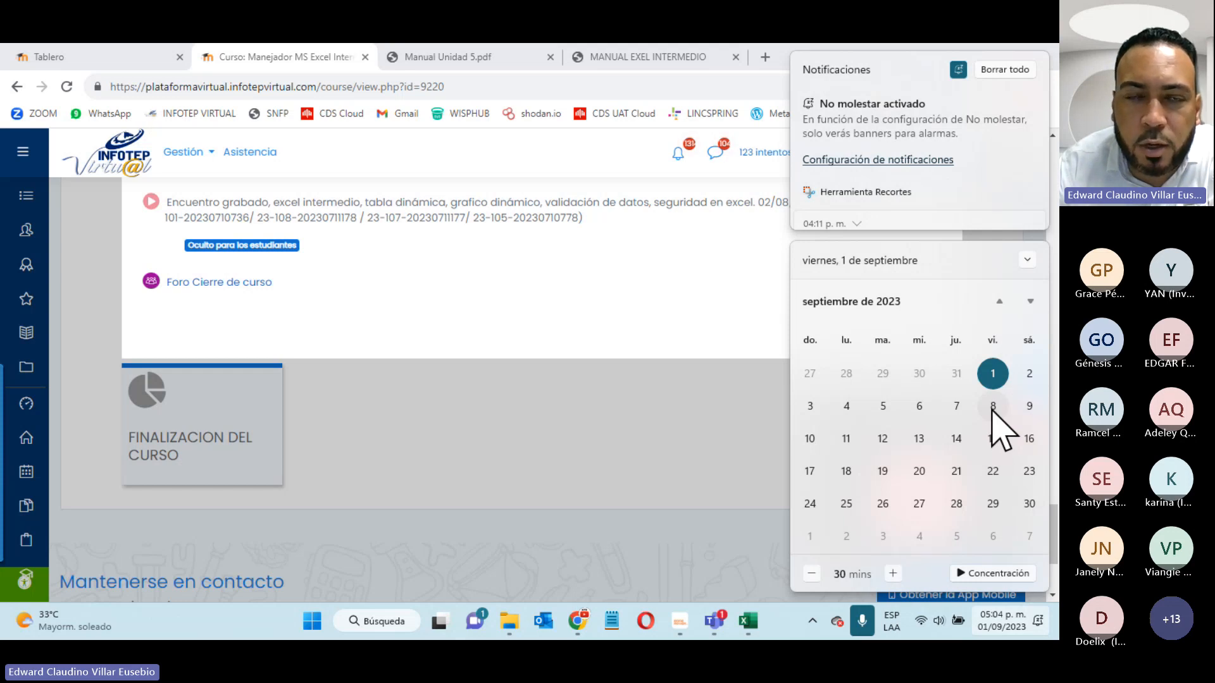
left_click(479, 405)
scroll(713, 272, "up", 5)
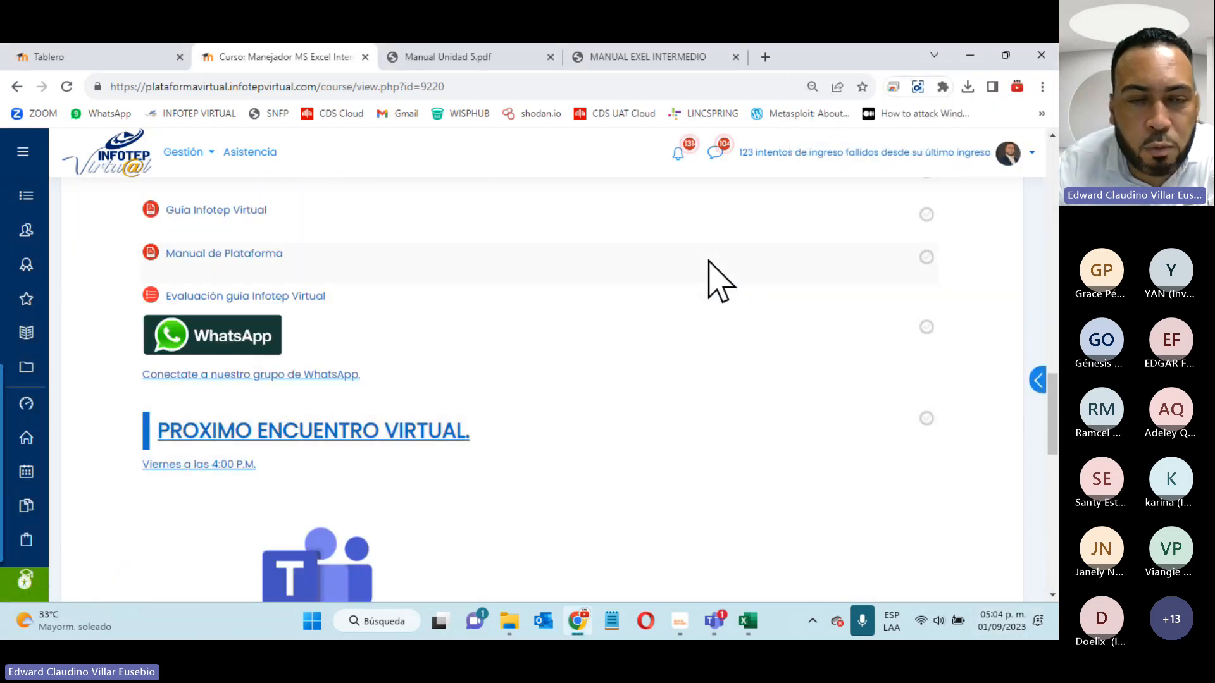
scroll(713, 283, "up", 3)
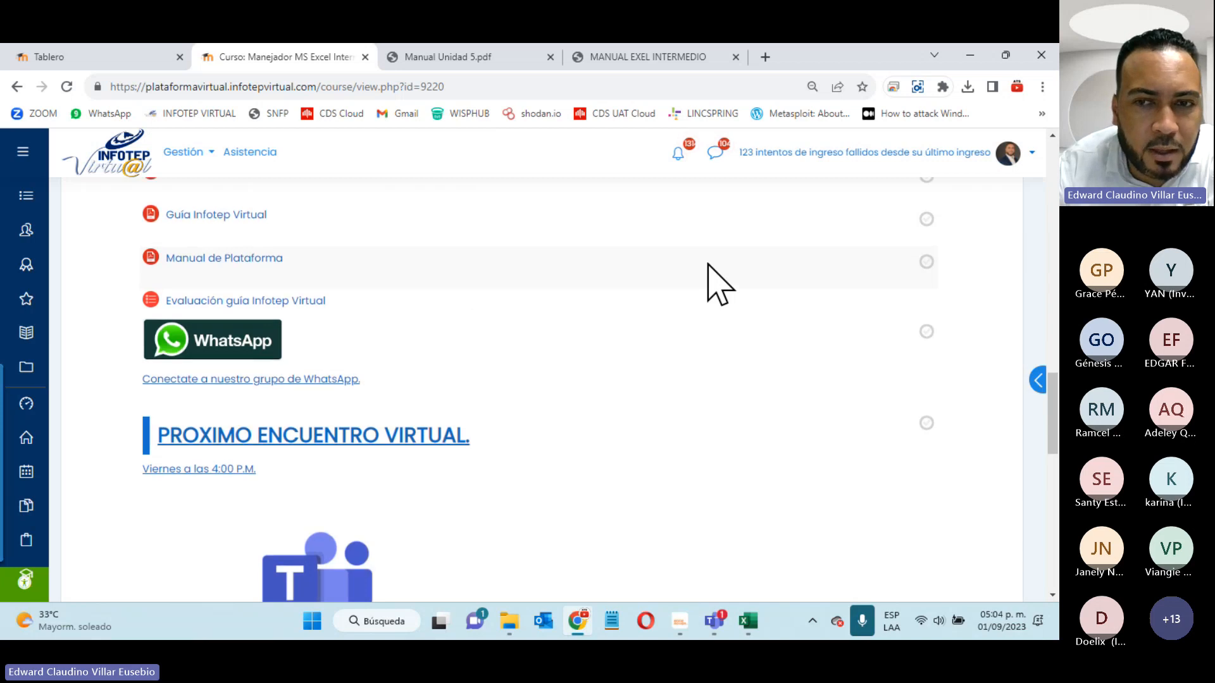